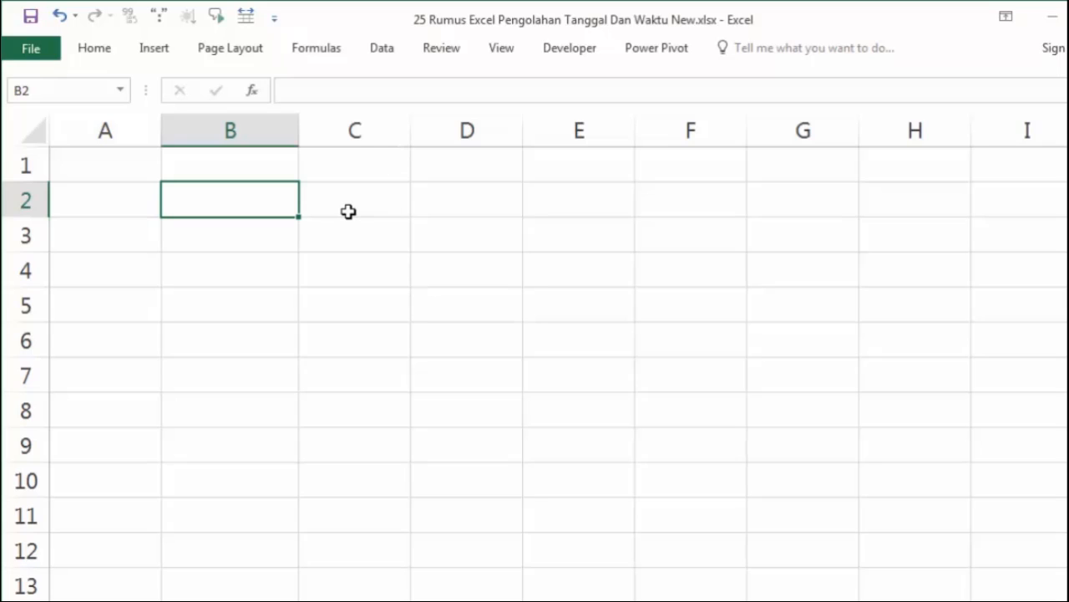
Step: Enter the date 1/1/1900 in cell B2
{"action": "left_click", "coordinate": [279, 239]}
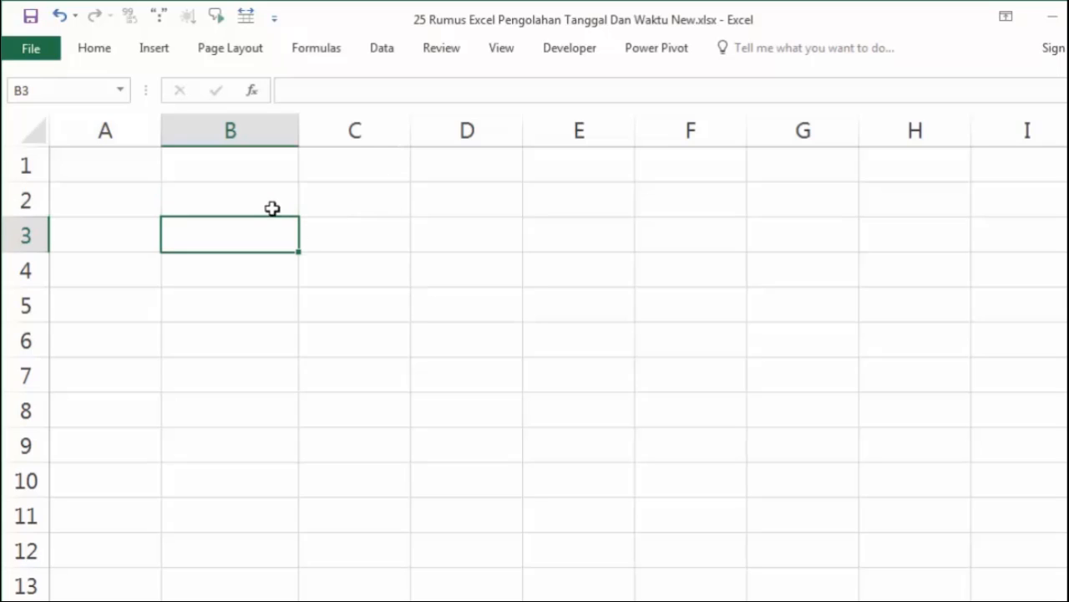
{"action": "left_click", "coordinate": [273, 208]}
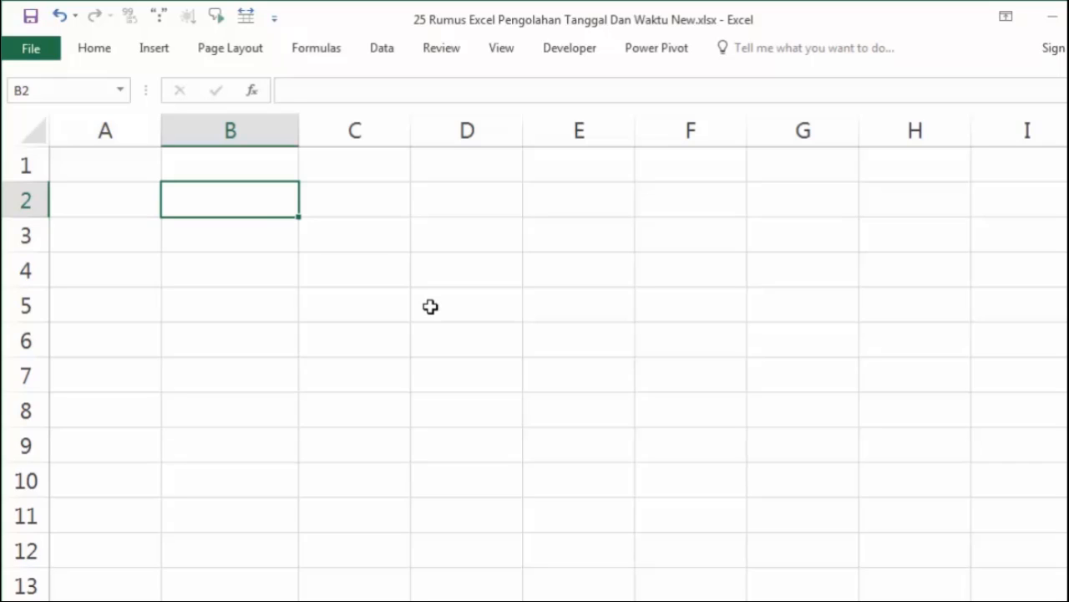
{"action": "type", "text": "1/01/1"}
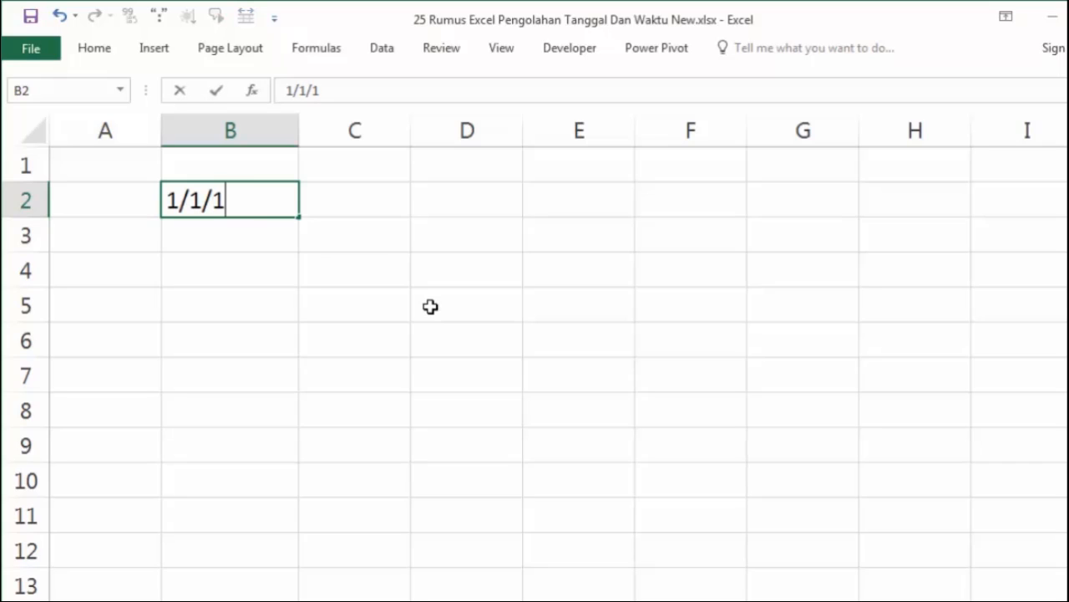
{"action": "type", "text": "900"}
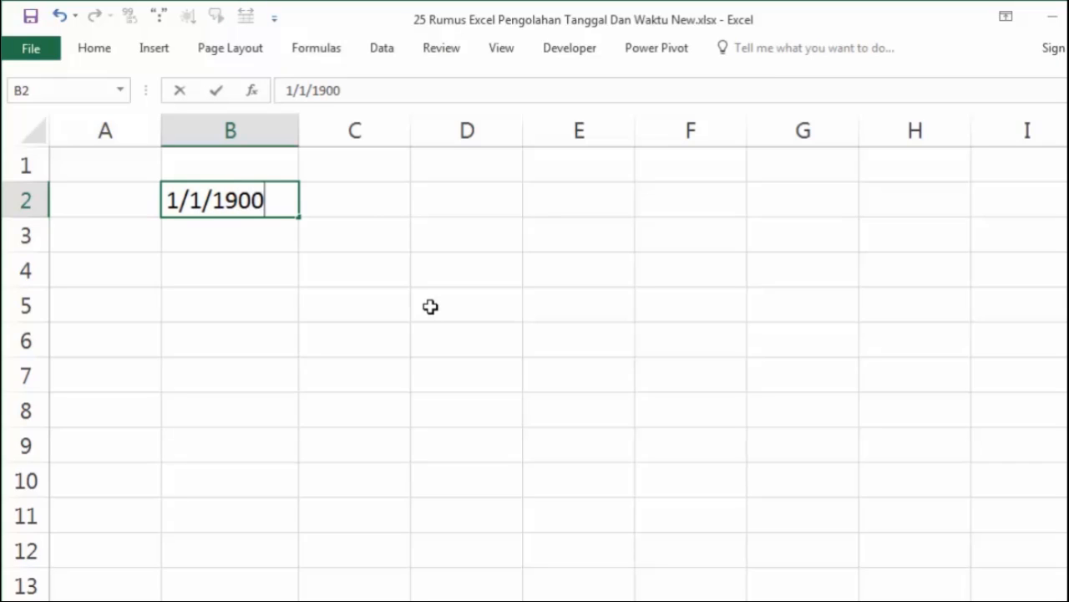
{"action": "key", "text": "Return"}
{"action": "left_click", "coordinate": [265, 194]}
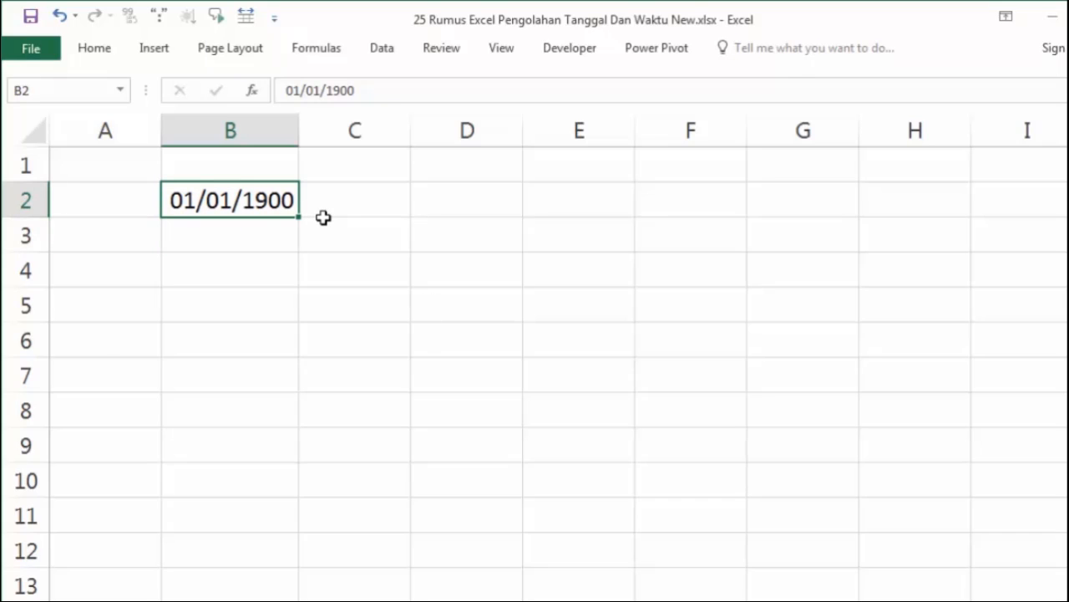
Step: Enter the date 1/1/9999 in cell B3
{"action": "left_click", "coordinate": [251, 242]}
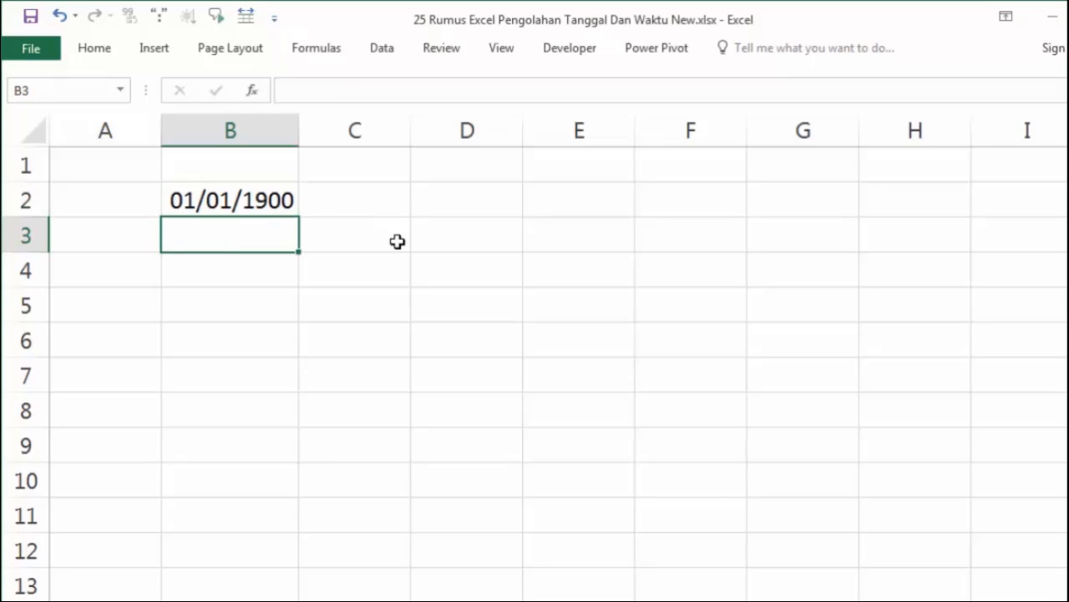
{"action": "type", "text": "1/01/99"}
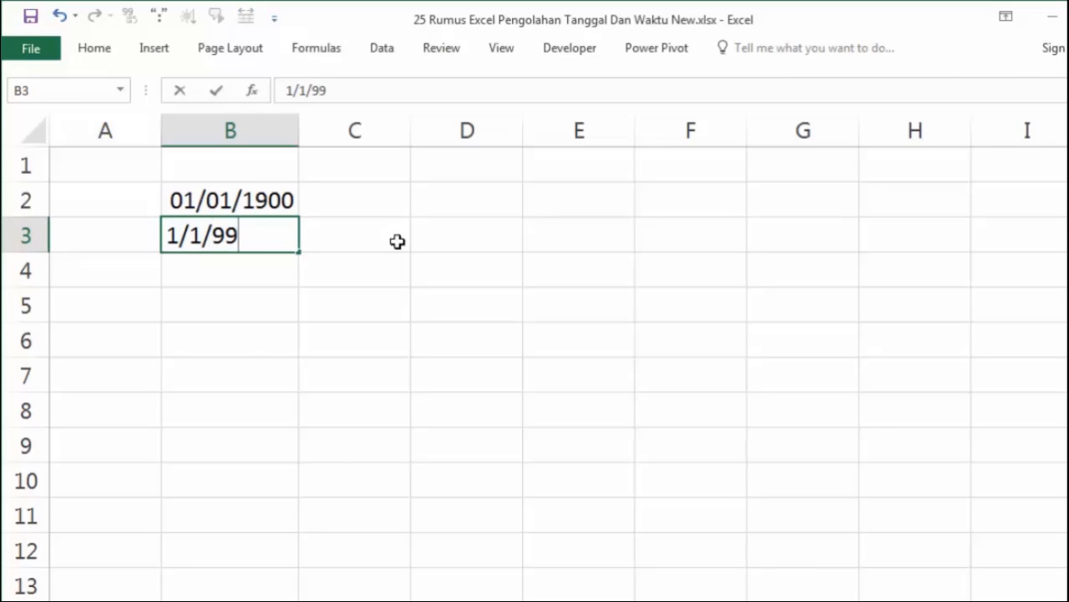
{"action": "type", "text": "99"}
{"action": "left_click", "coordinate": [397, 241]}
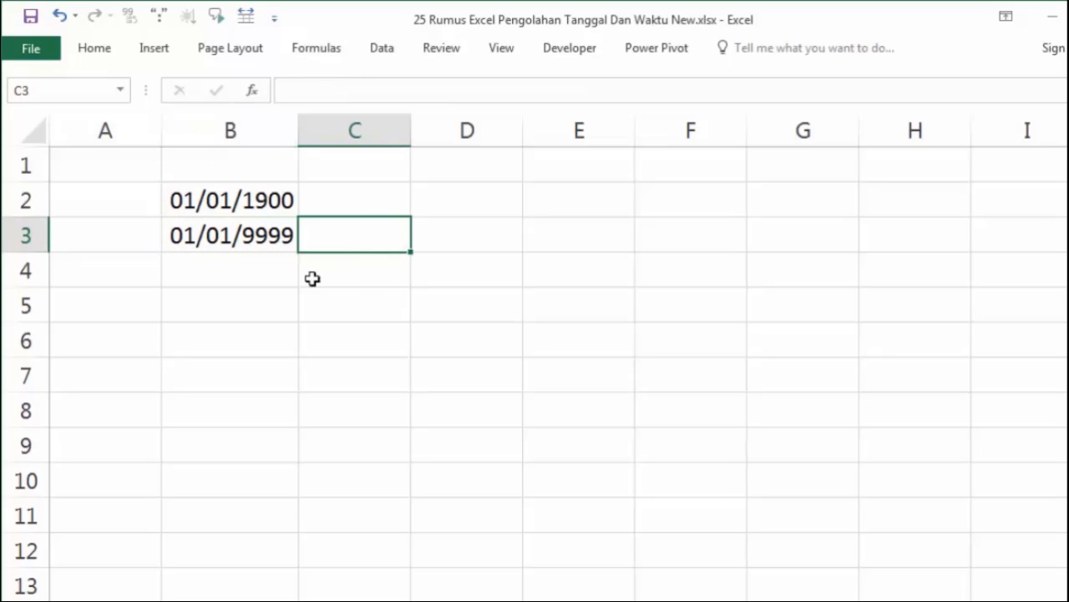
{"action": "left_click", "coordinate": [251, 234]}
{"action": "left_click", "coordinate": [309, 418]}
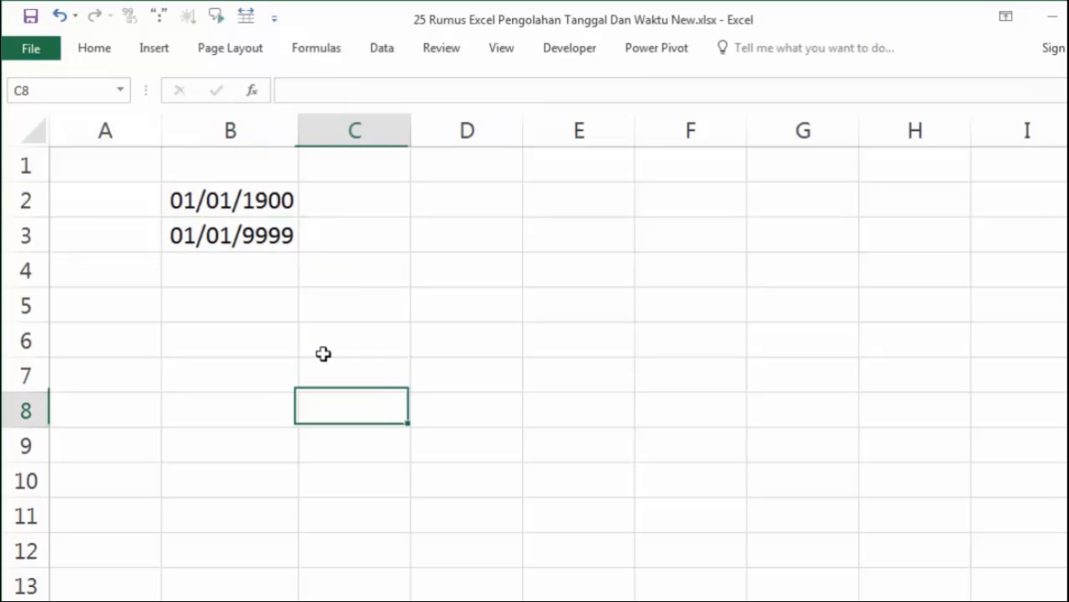
{"action": "left_click", "coordinate": [275, 257]}
{"action": "left_click", "coordinate": [279, 239]}
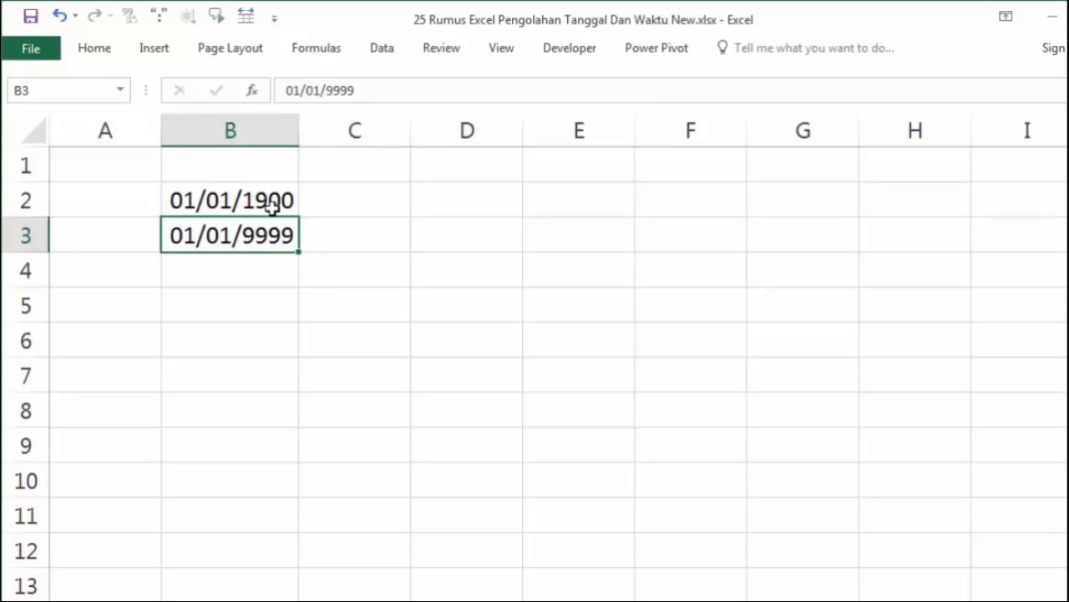
{"action": "left_click", "coordinate": [273, 208]}
{"action": "left_click", "coordinate": [279, 241]}
Step: Enter 1/1/1899 in cell B4, below the two dates, to test a date before 1900
{"action": "left_click", "coordinate": [265, 256]}
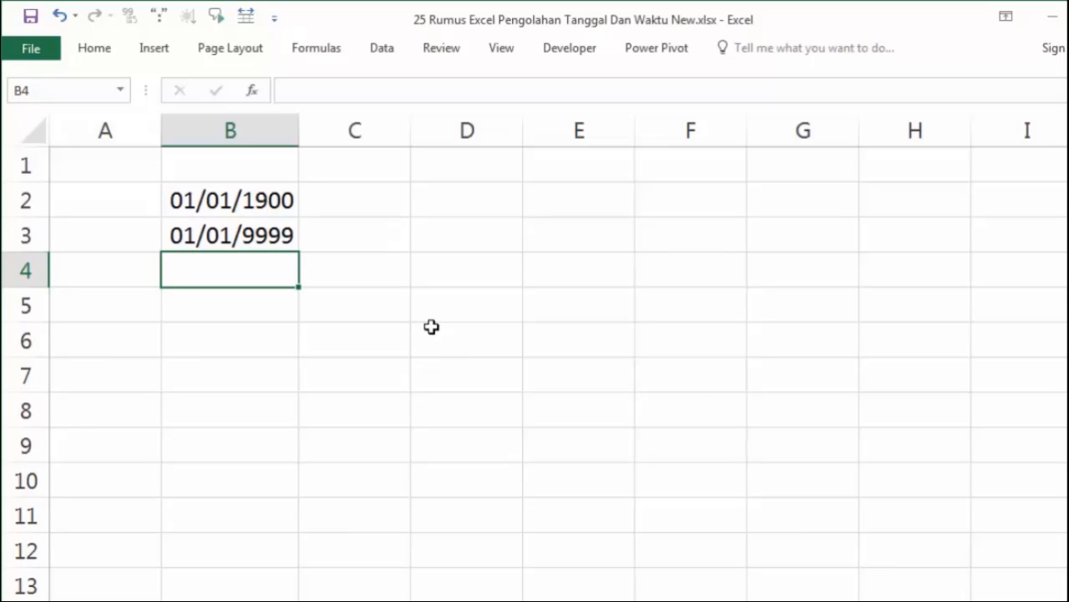
{"action": "type", "text": "1"}
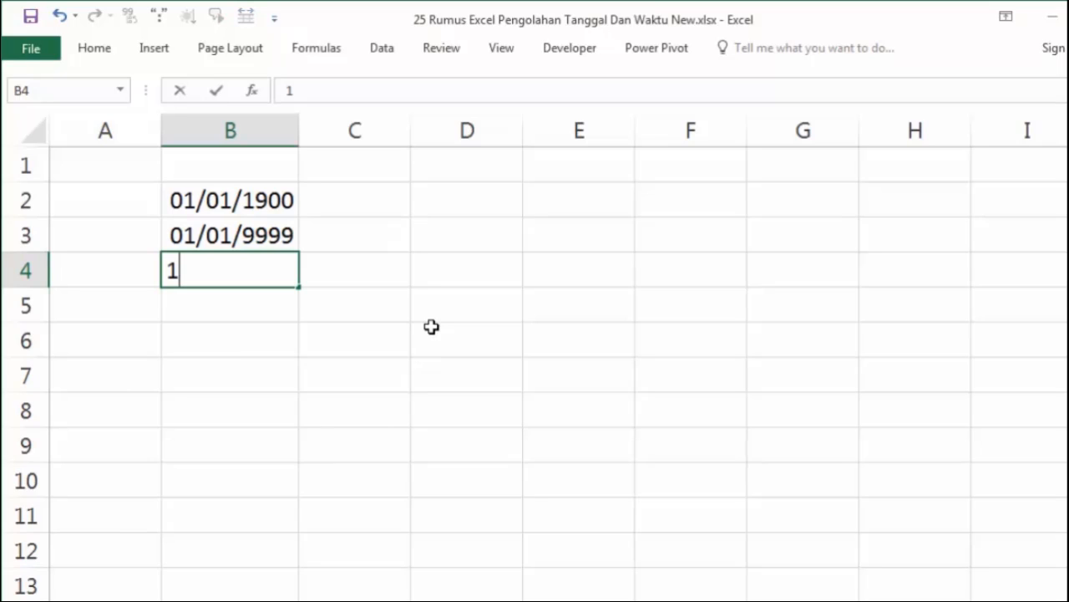
{"action": "type", "text": "/1/1"}
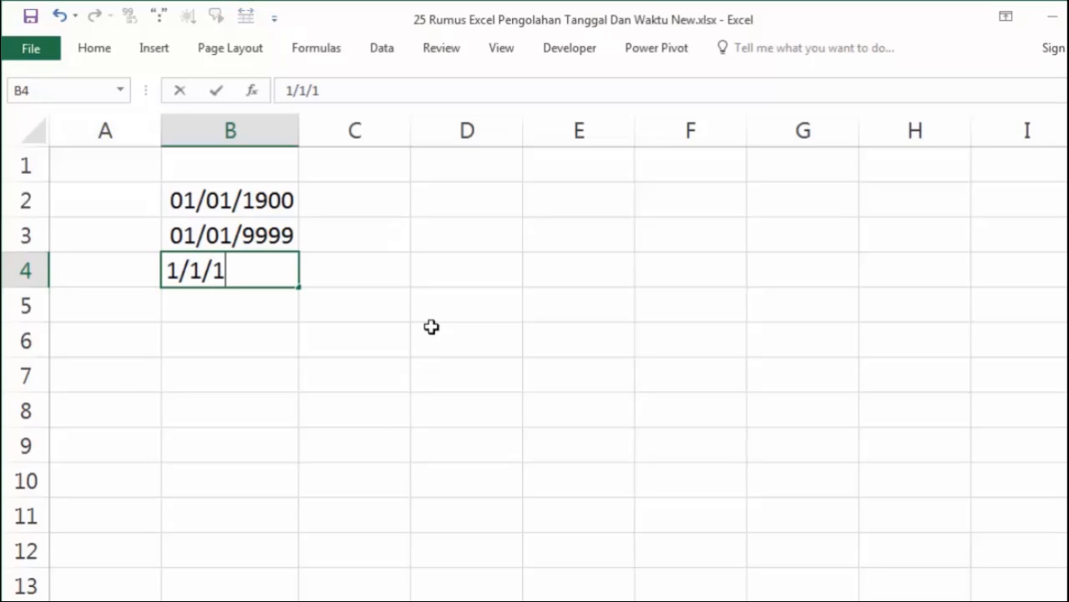
{"action": "type", "text": "899"}
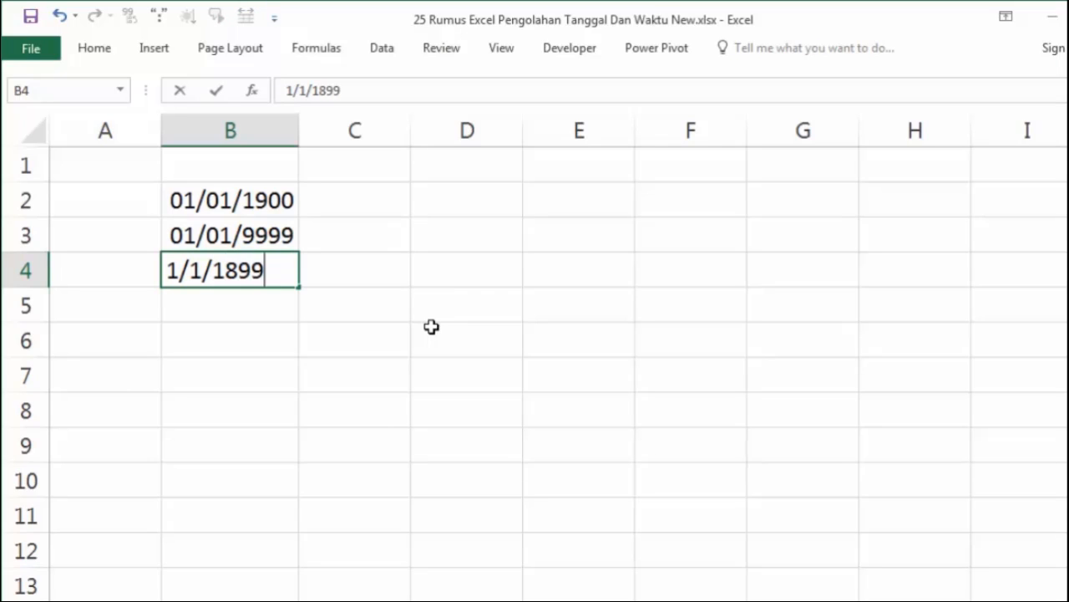
{"action": "key", "text": "Return"}
{"action": "left_click", "coordinate": [276, 268]}
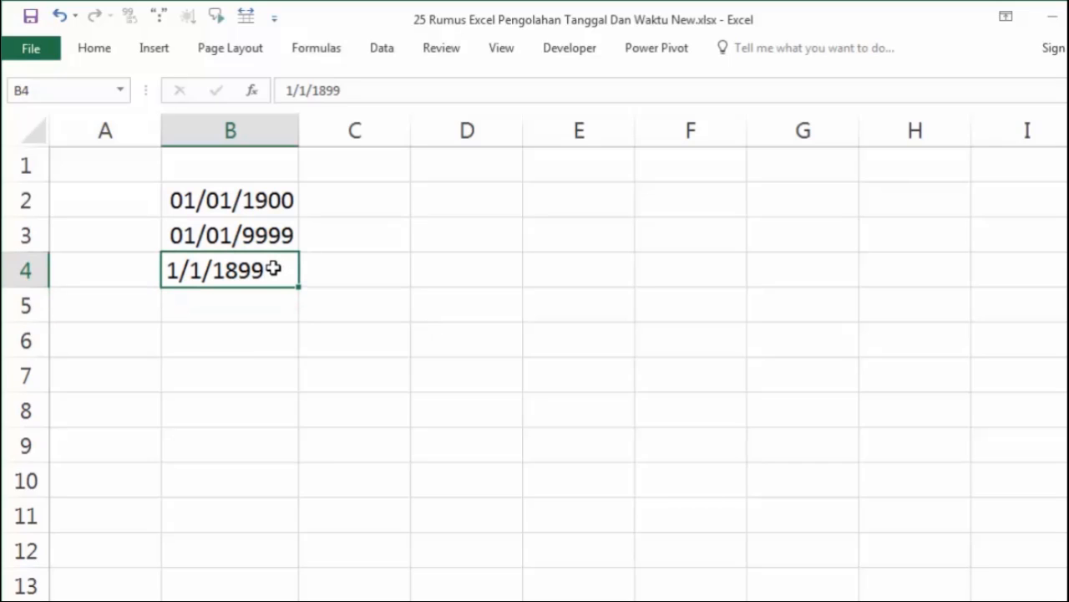
Step: Enter 01/1/10000 in cell B5 to test a date beyond the year 9999
{"action": "left_click", "coordinate": [262, 299]}
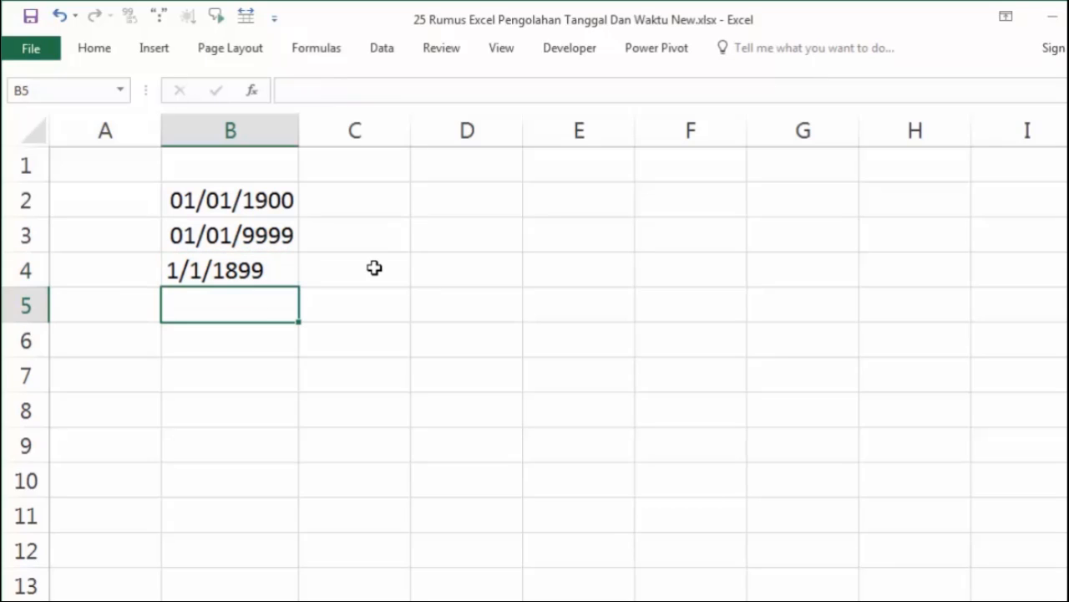
{"action": "type", "text": "01/1/"}
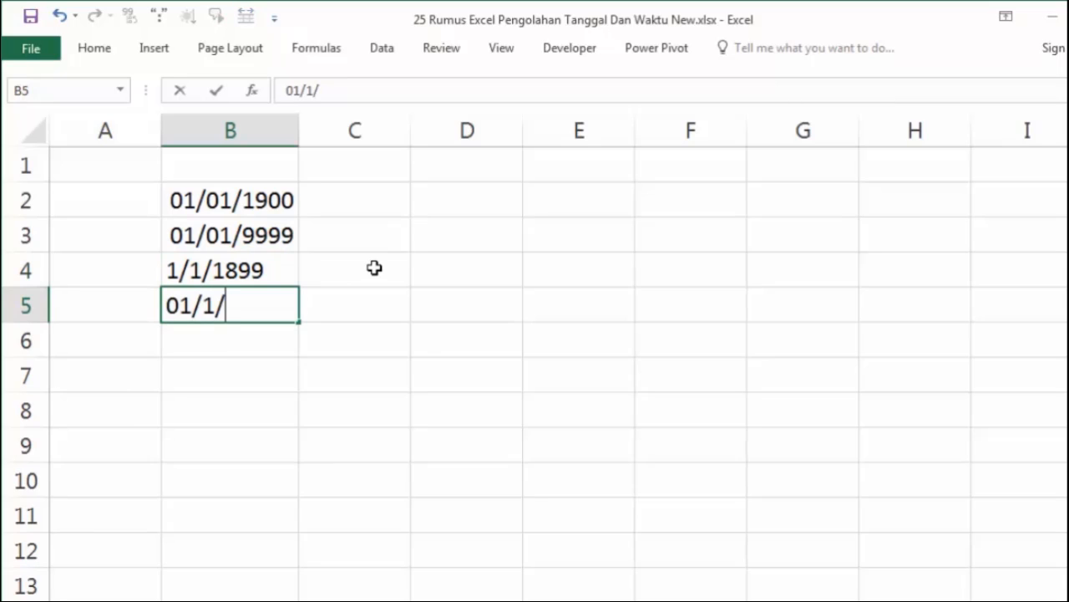
{"action": "type", "text": "10"}
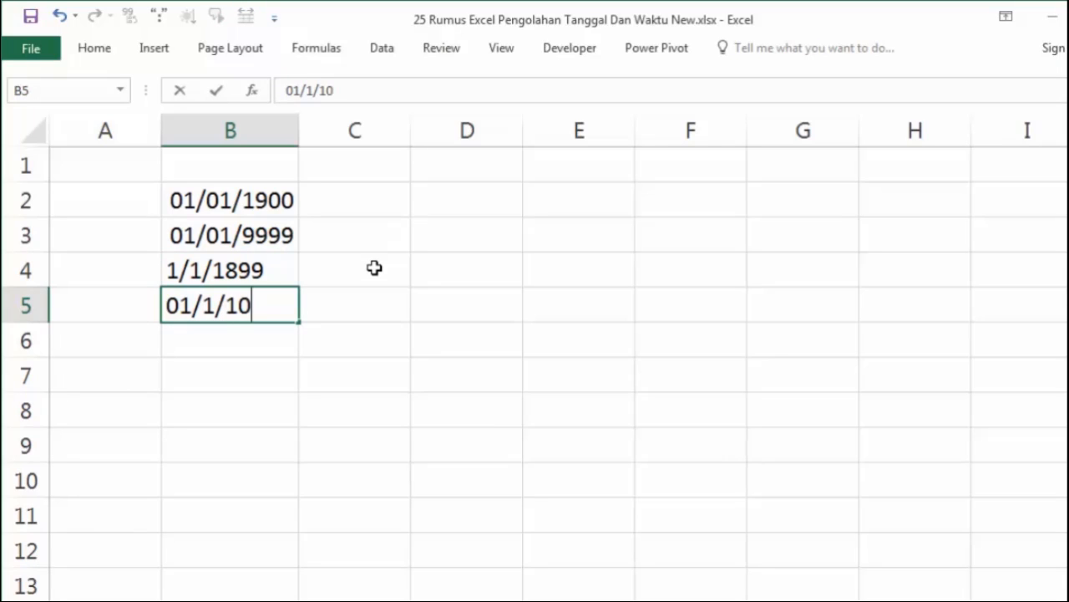
{"action": "type", "text": "000"}
{"action": "key", "text": "Return"}
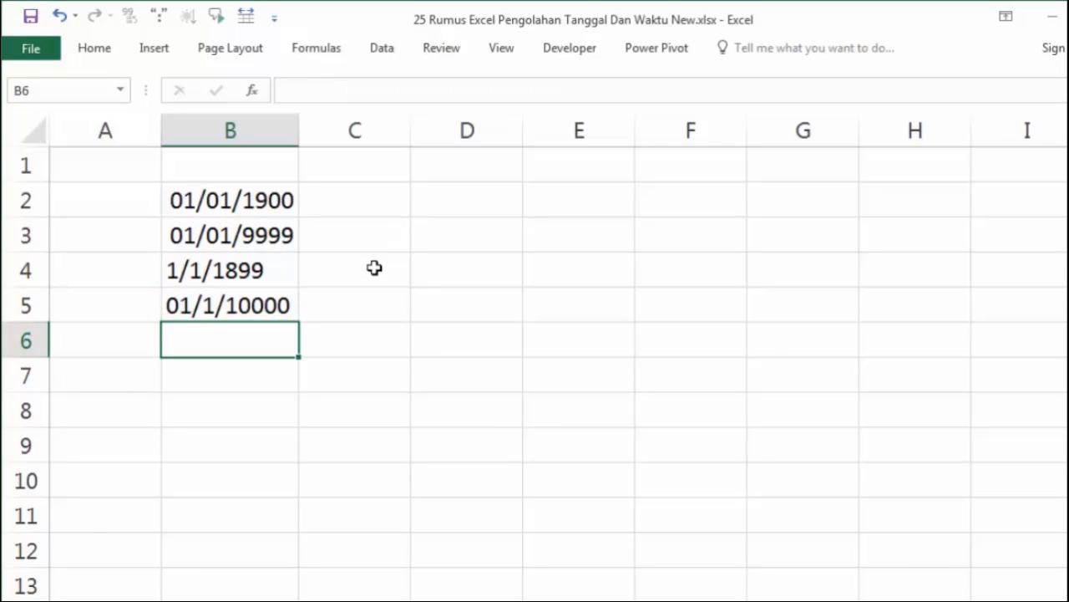
{"action": "left_click", "coordinate": [308, 297]}
{"action": "left_click", "coordinate": [215, 309]}
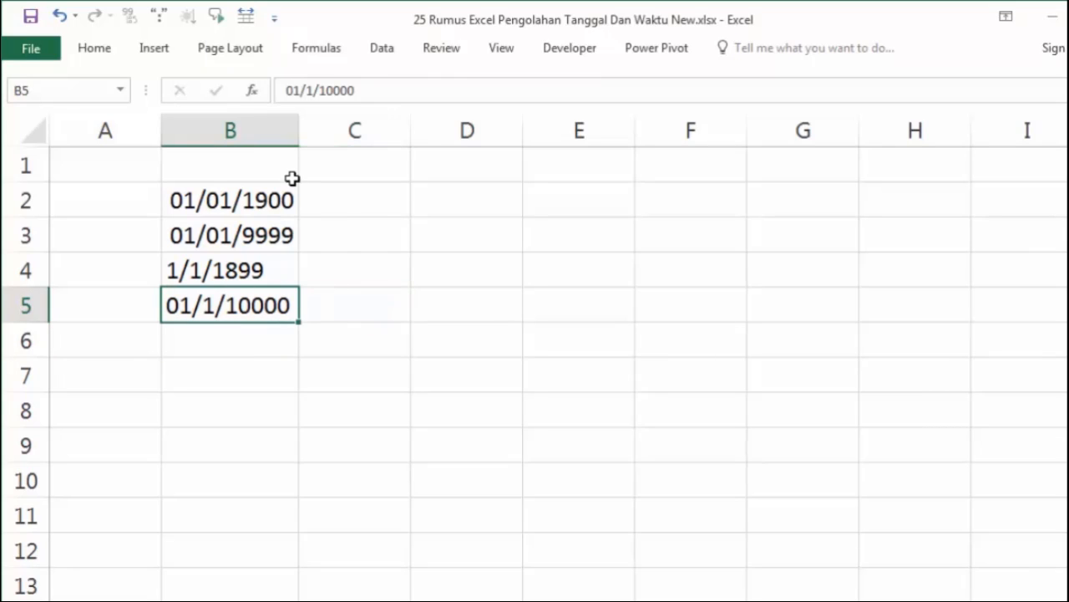
Step: Copy the dates in B2:B3 to C2:C3 and autofit the width of column C
{"action": "left_click", "coordinate": [251, 202]}
{"action": "left_click", "coordinate": [251, 237]}
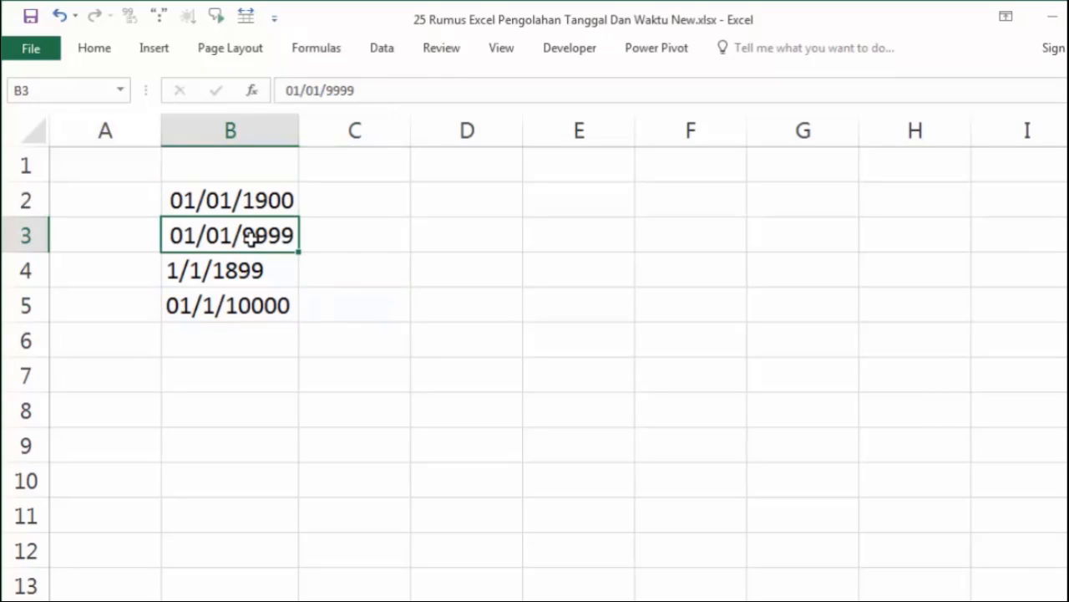
{"action": "left_click", "coordinate": [325, 205]}
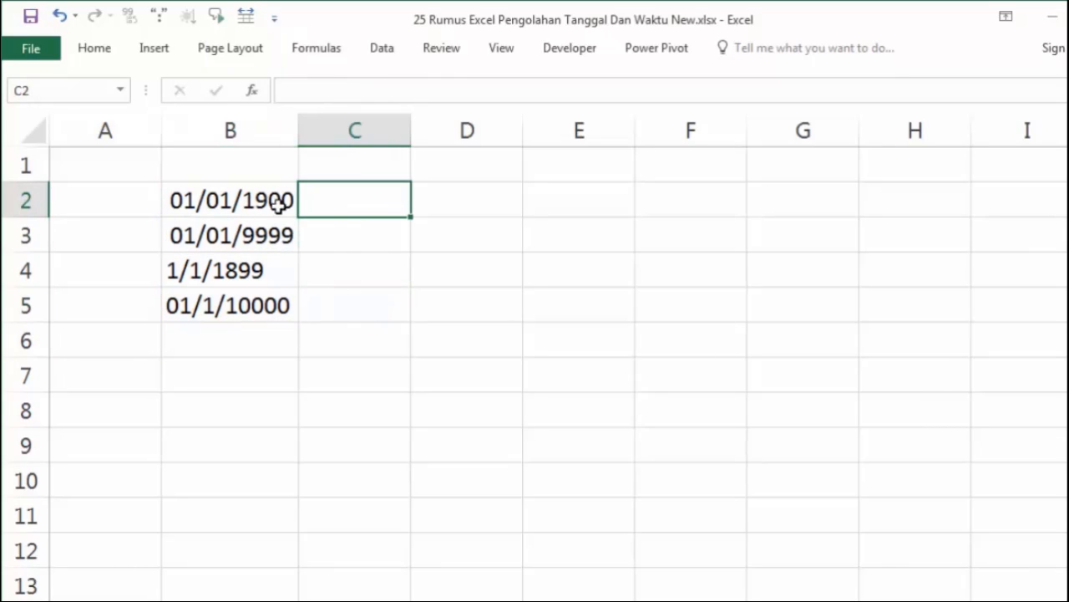
{"action": "left_click_drag", "start_coordinate": [279, 203], "coordinate": [276, 224]}
{"action": "key", "text": "ctrl+c"}
{"action": "left_click", "coordinate": [375, 187]}
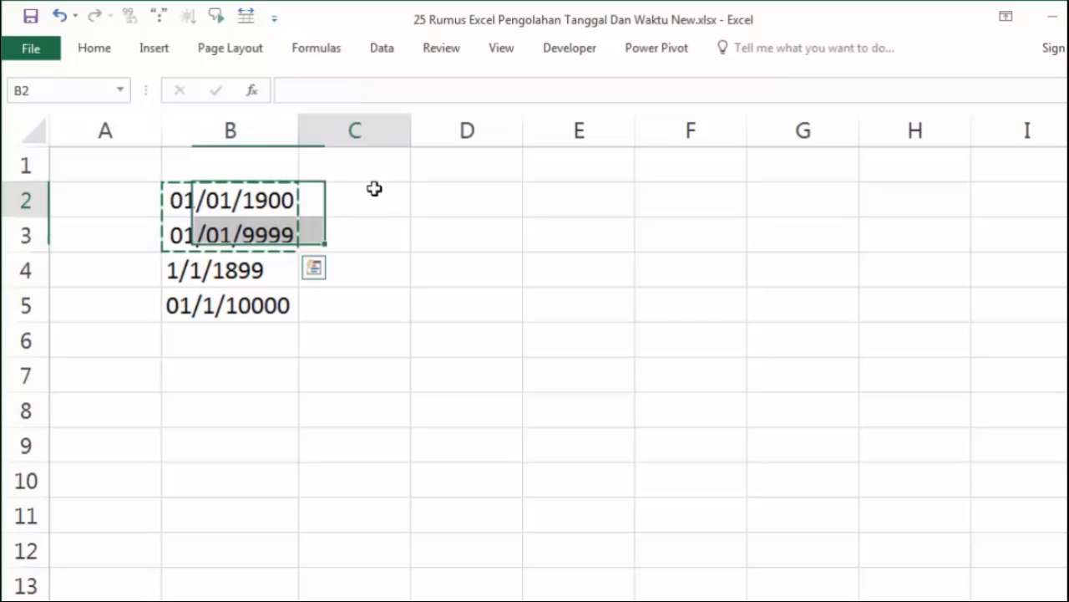
{"action": "key", "text": "ctrl+v"}
{"action": "double_click", "coordinate": [410, 130]}
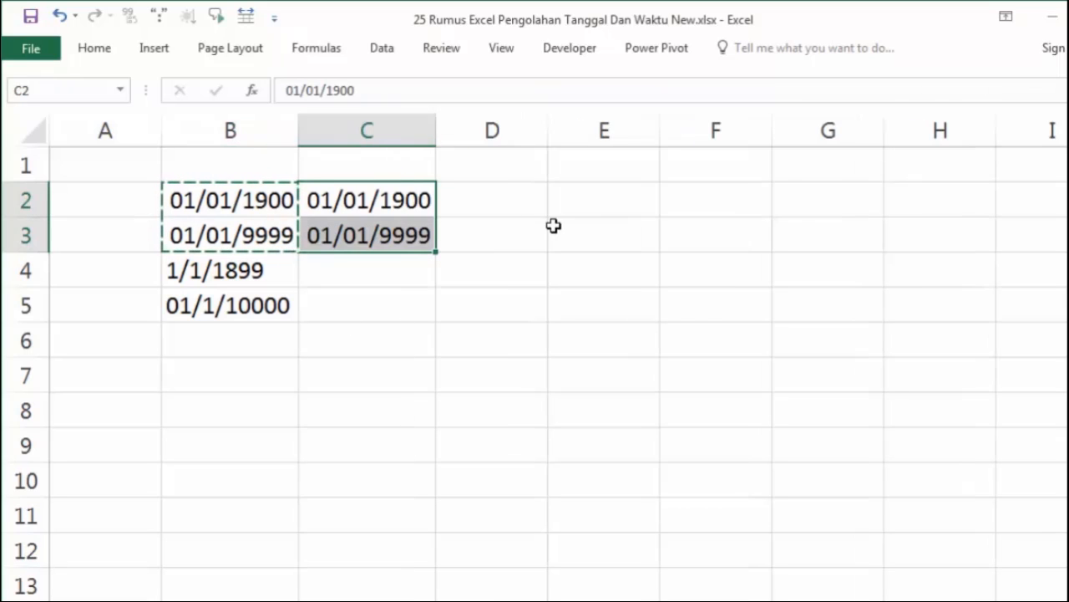
{"action": "left_click", "coordinate": [554, 227]}
{"action": "left_click", "coordinate": [417, 208]}
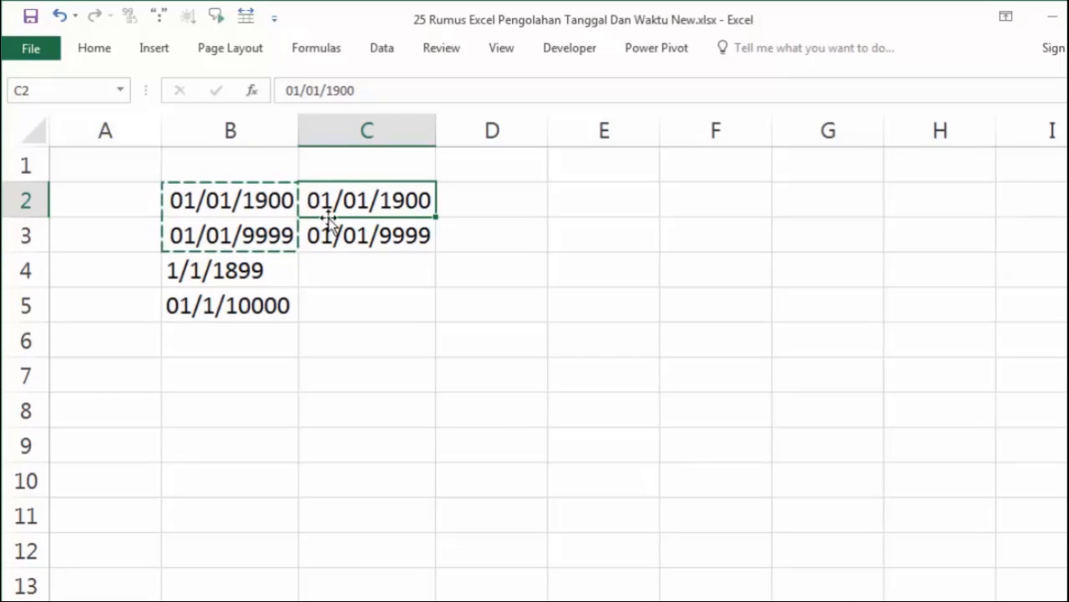
{"action": "key", "text": "Escape"}
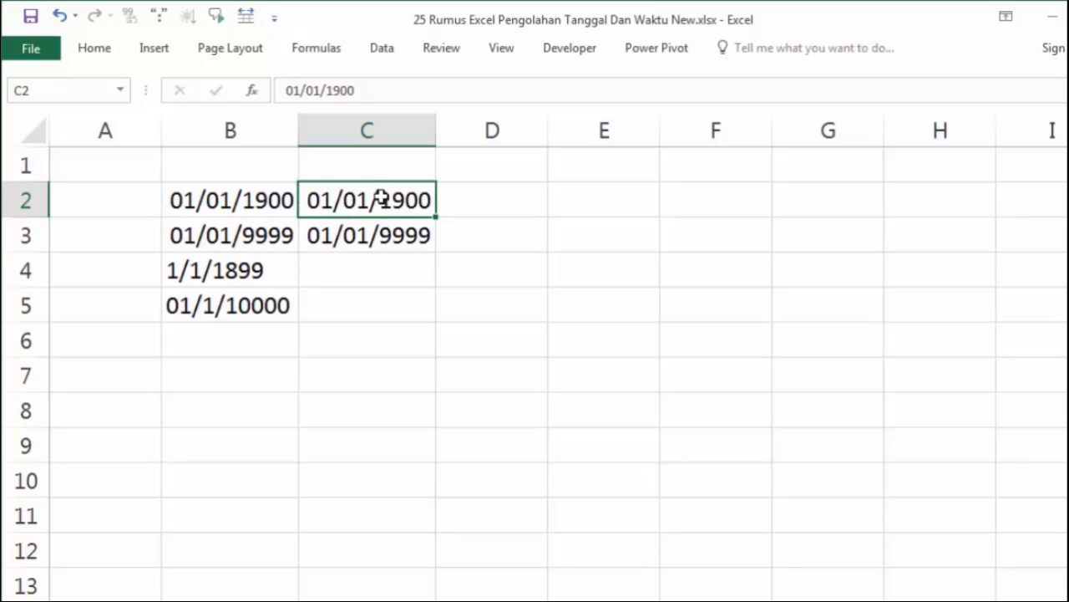
Step: Change the number format of C2:C3 from Date to General
{"action": "left_click_drag", "start_coordinate": [377, 200], "coordinate": [378, 234]}
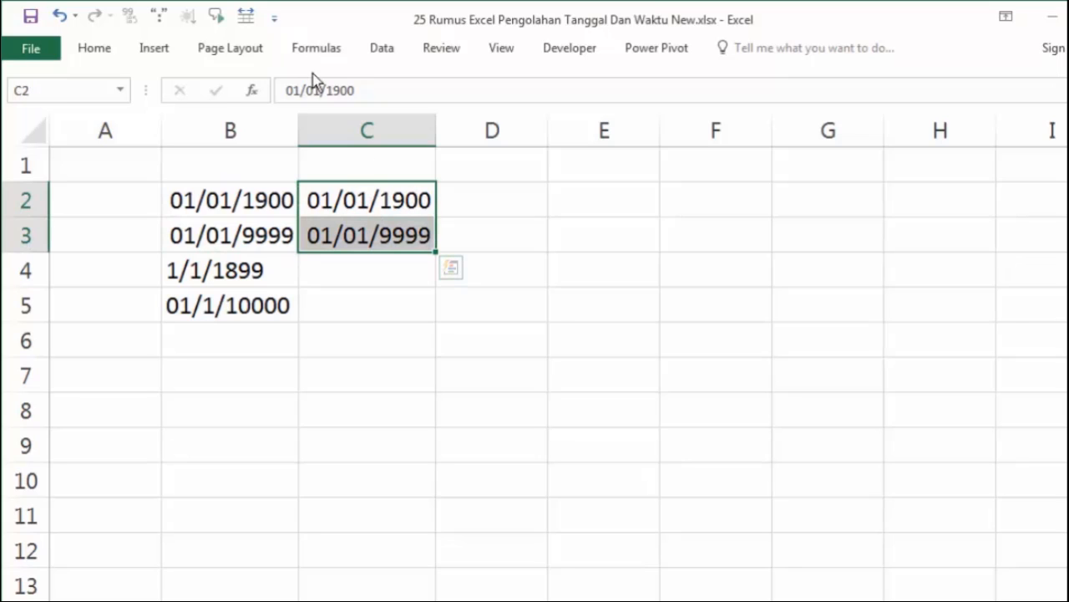
{"action": "left_click", "coordinate": [98, 50]}
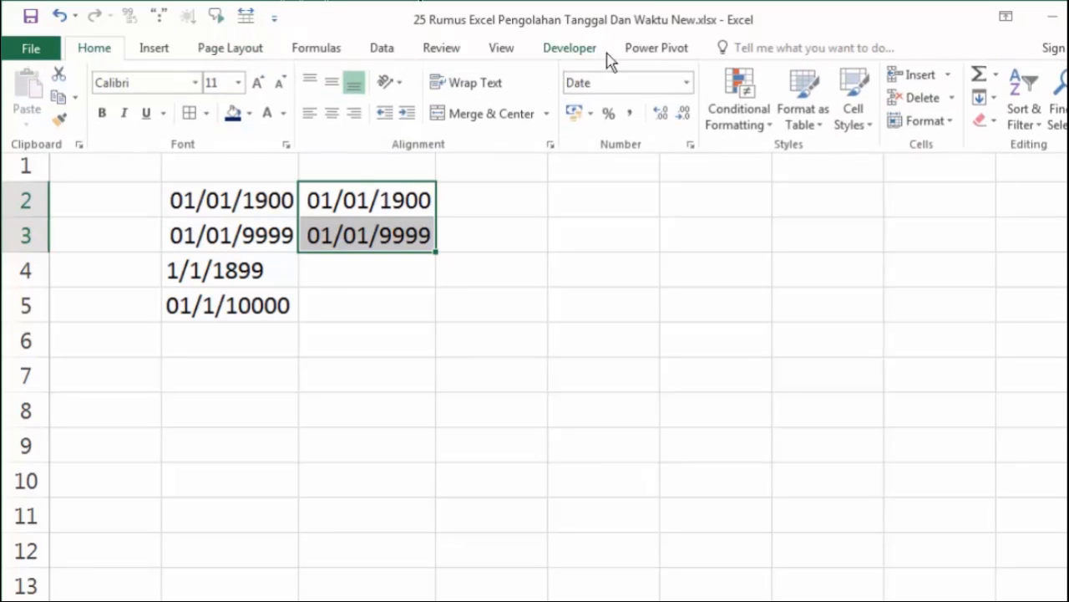
{"action": "left_click", "coordinate": [687, 84]}
{"action": "left_click", "coordinate": [651, 117]}
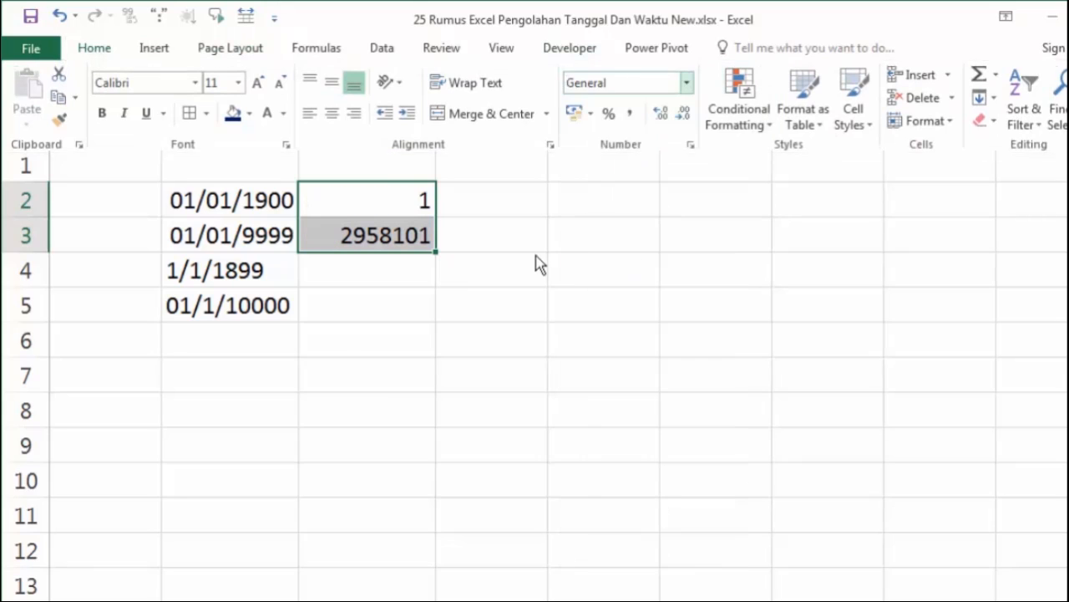
{"action": "left_click", "coordinate": [471, 220]}
Step: Compare the serial numbers in C2:C3 with the matching dates in B2:B3
{"action": "left_click", "coordinate": [382, 197]}
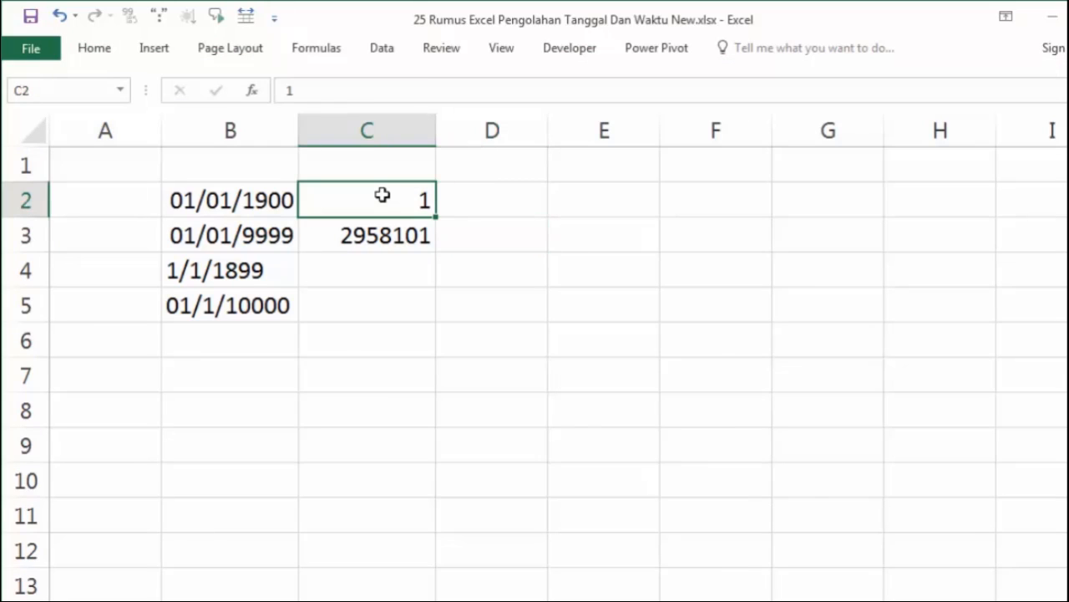
{"action": "left_click", "coordinate": [243, 199]}
{"action": "left_click", "coordinate": [361, 242]}
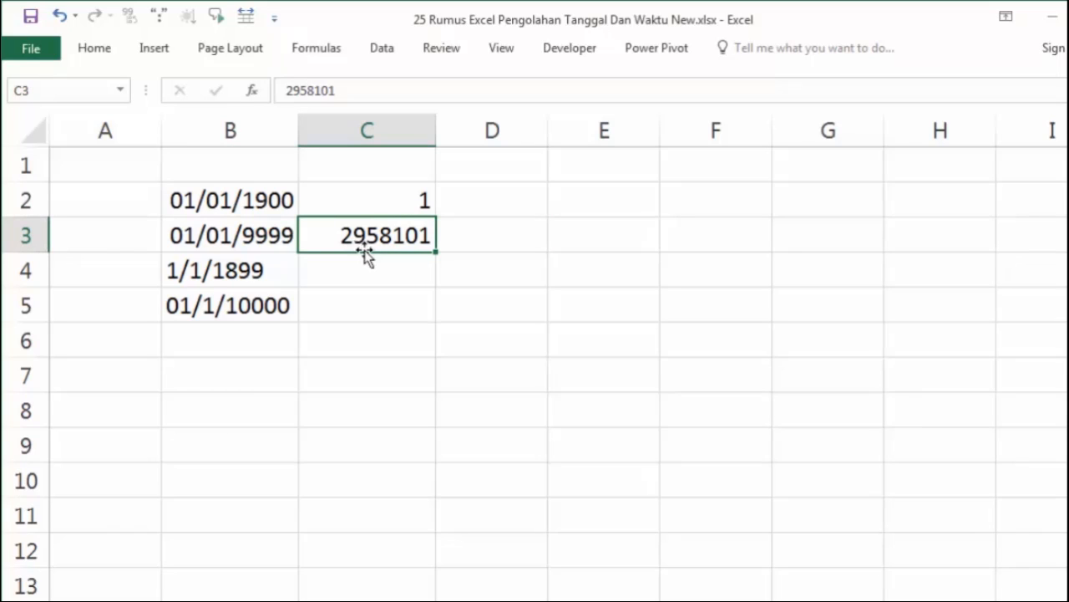
{"action": "left_click", "coordinate": [264, 238]}
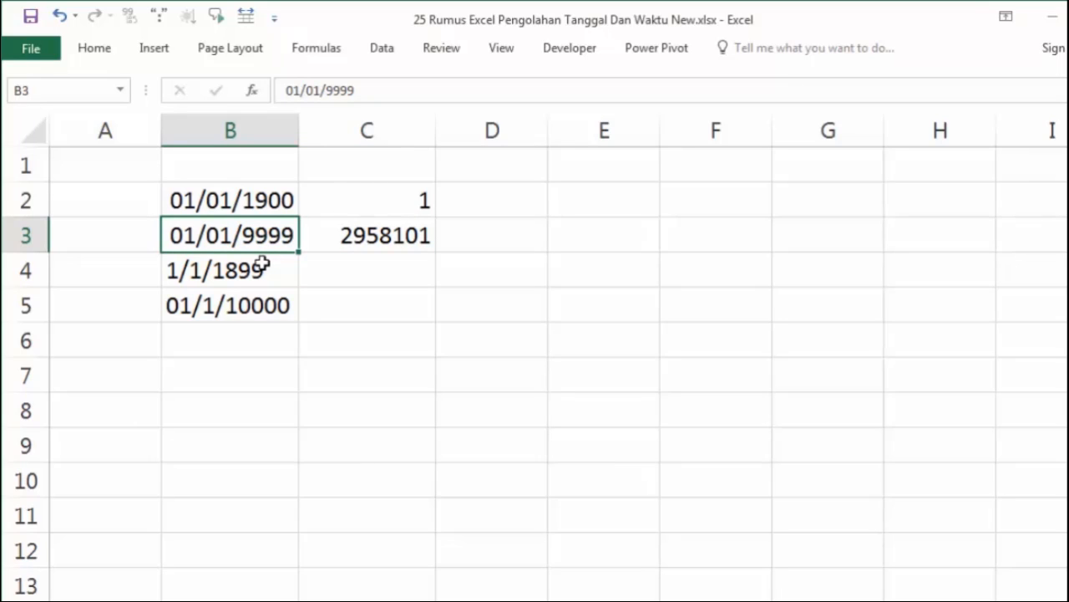
{"action": "left_click", "coordinate": [365, 281]}
{"action": "left_click", "coordinate": [535, 201]}
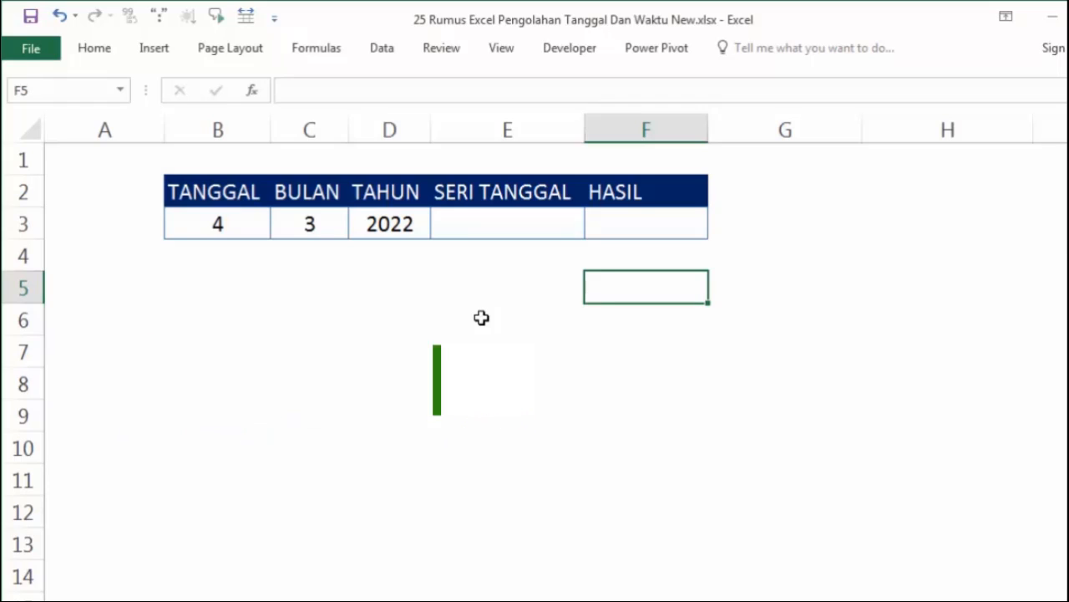
{"action": "type", "text": "="}
{"action": "key", "text": "BackSpace"}
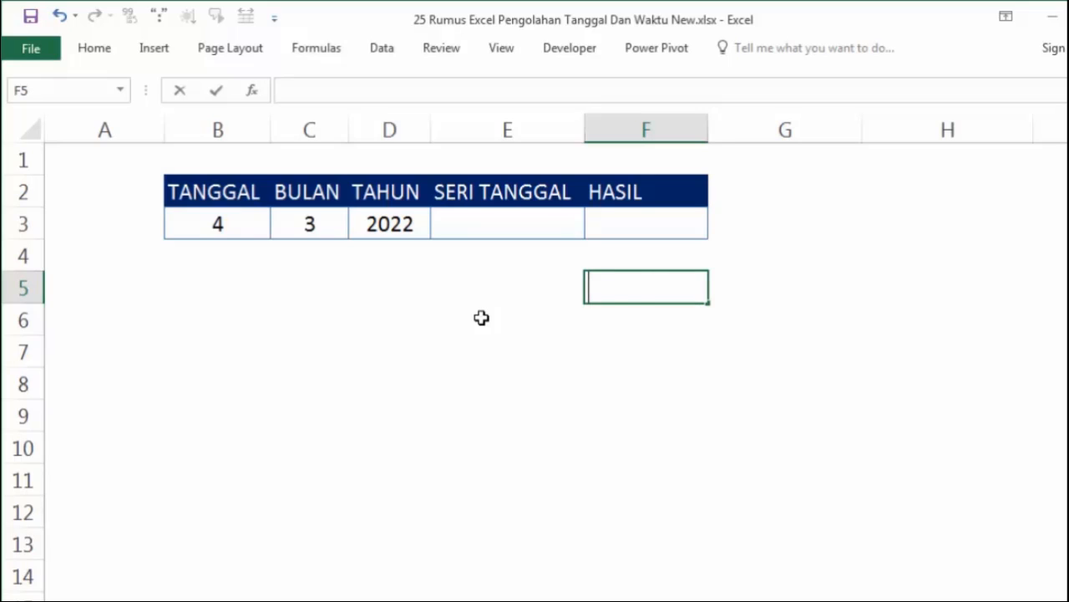
{"action": "key", "text": "ctrl+semicolon"}
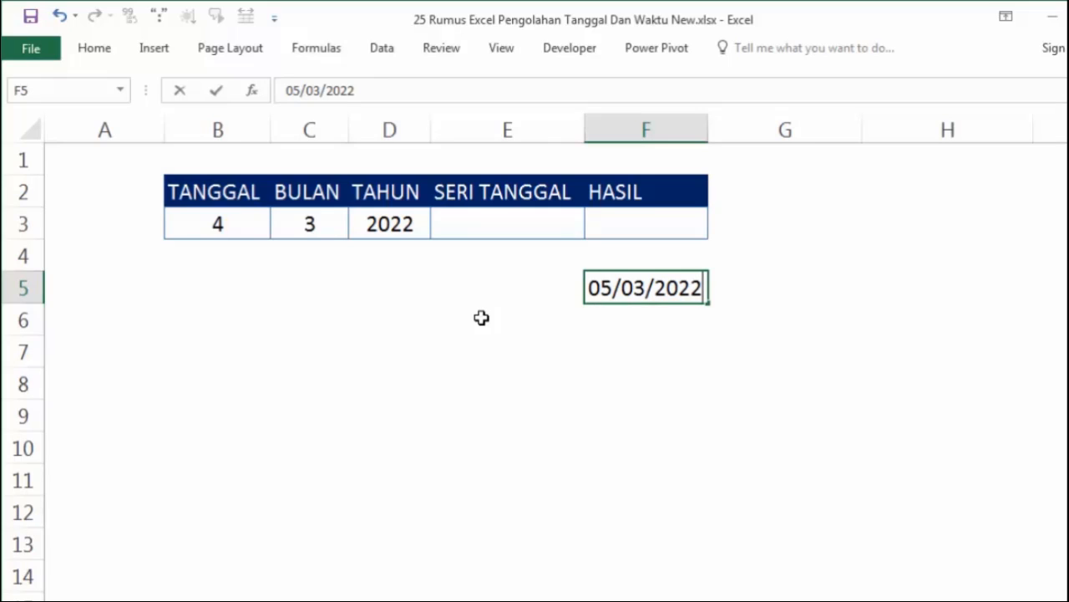
{"action": "key", "text": "Escape"}
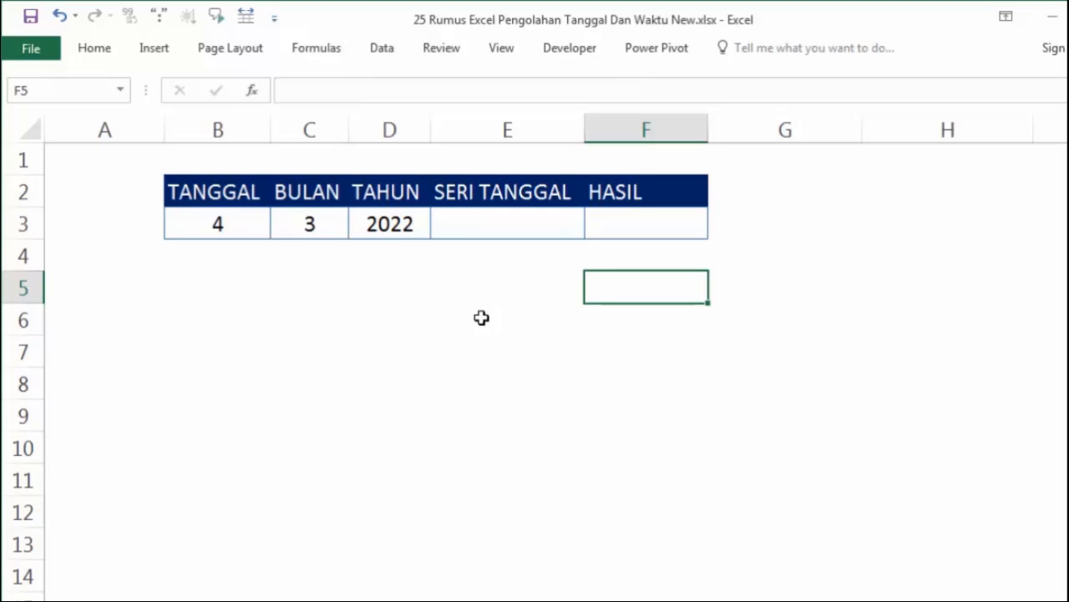
{"action": "type", "text": "05/03/2022"}
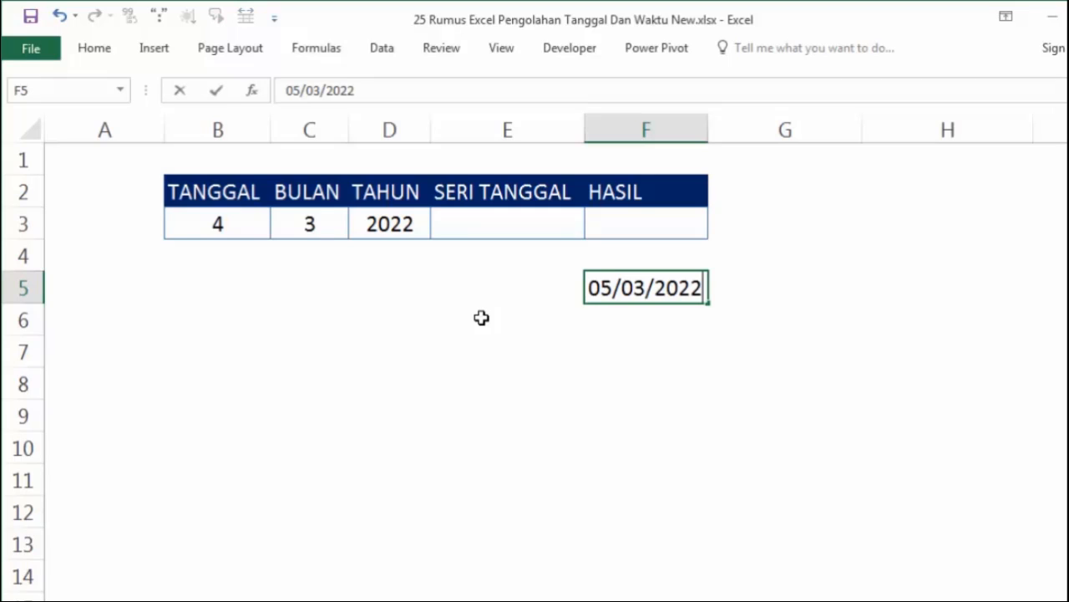
{"action": "key", "text": "Escape"}
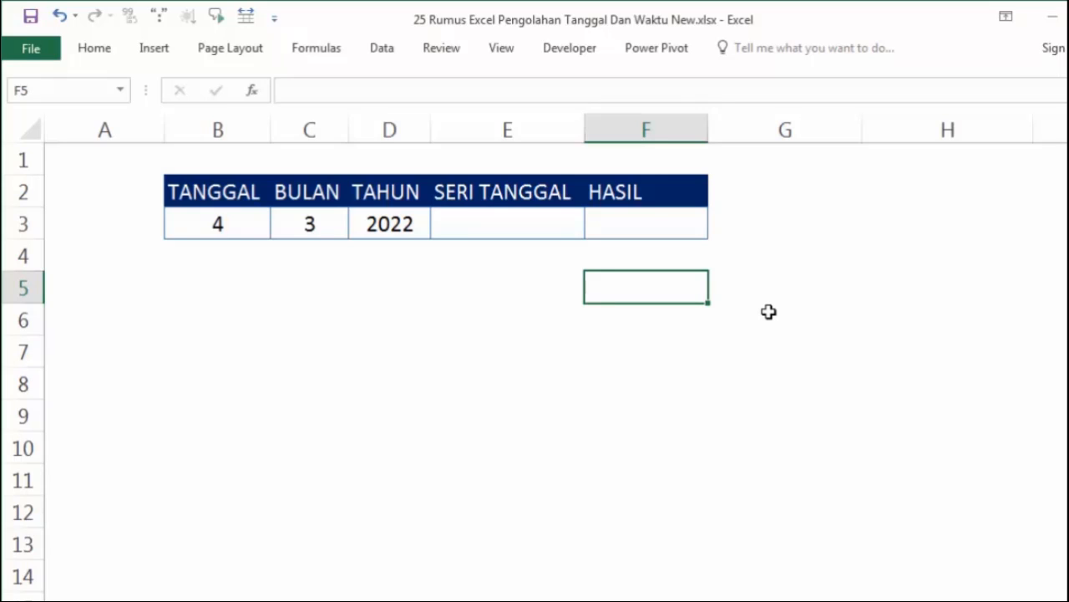
Step: Enter the formula =DATE(2022;03;05) in cell F5
{"action": "type", "text": "=da"}
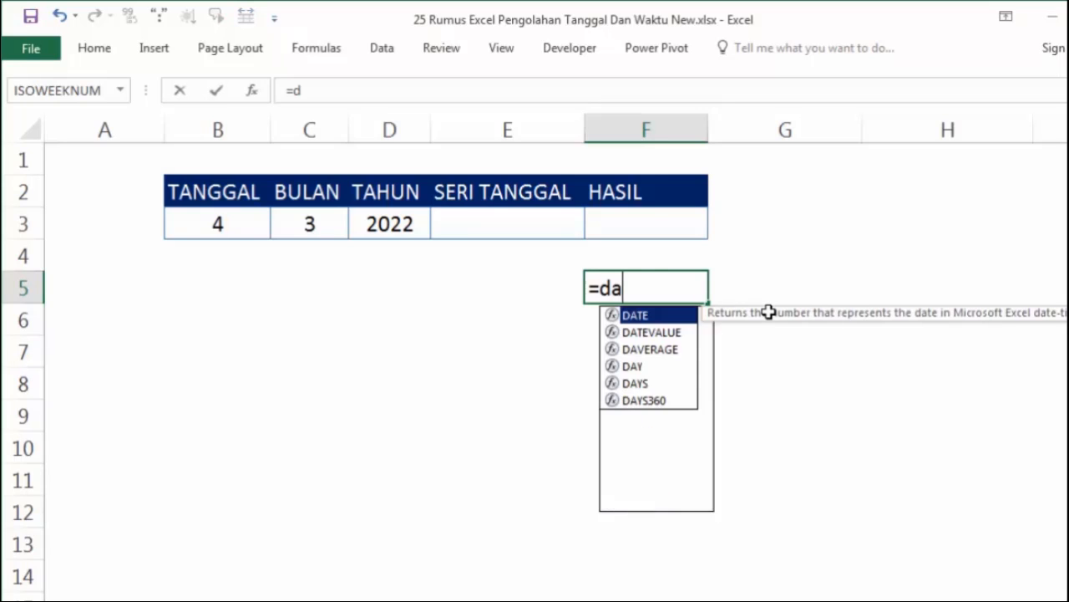
{"action": "key", "text": "Tab"}
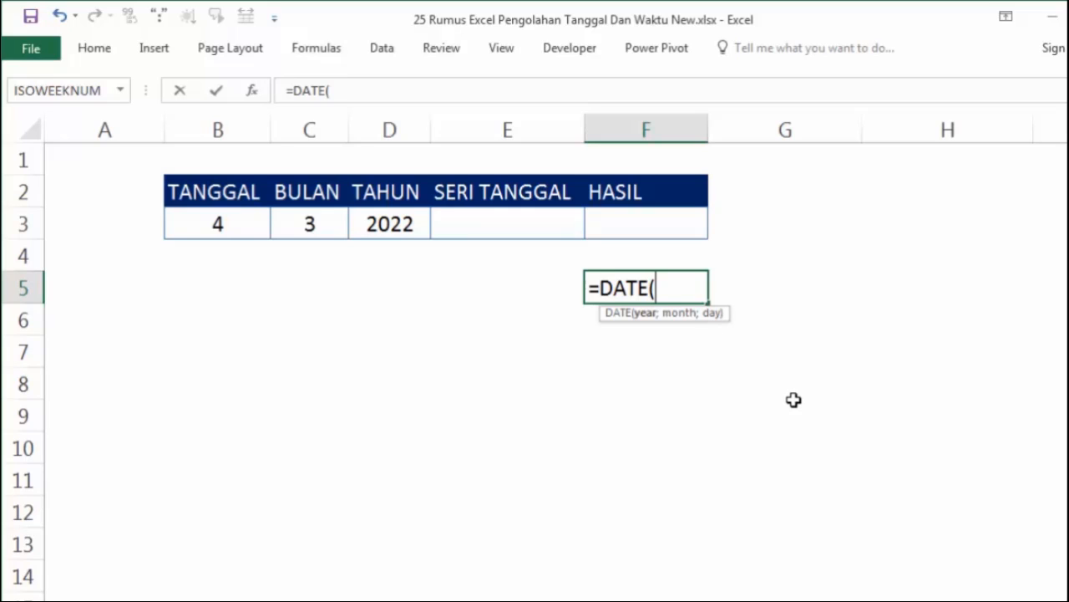
{"action": "type", "text": "2022;"}
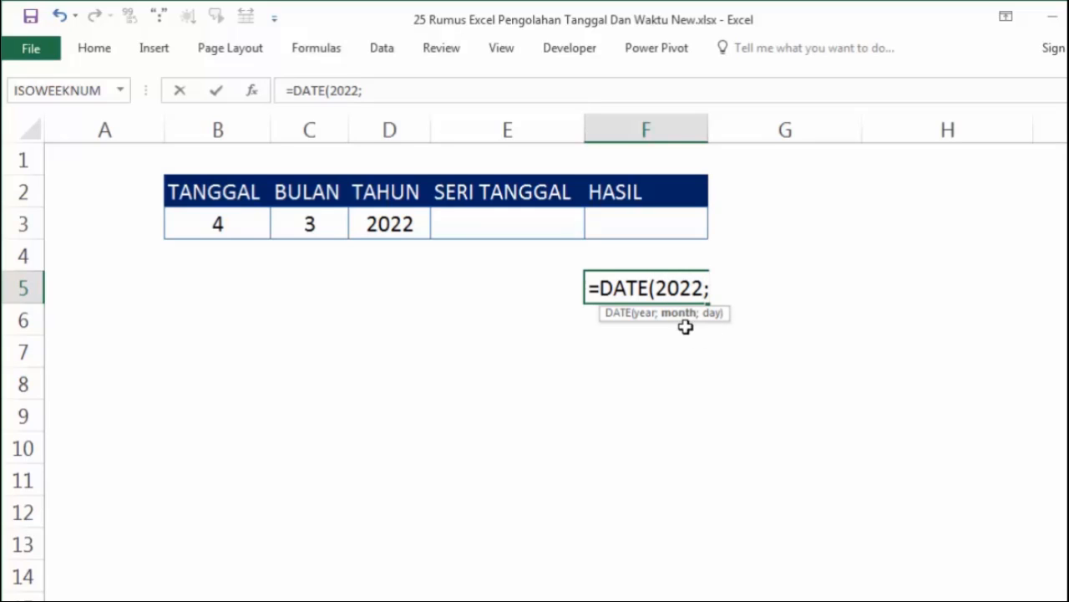
{"action": "type", "text": "03"}
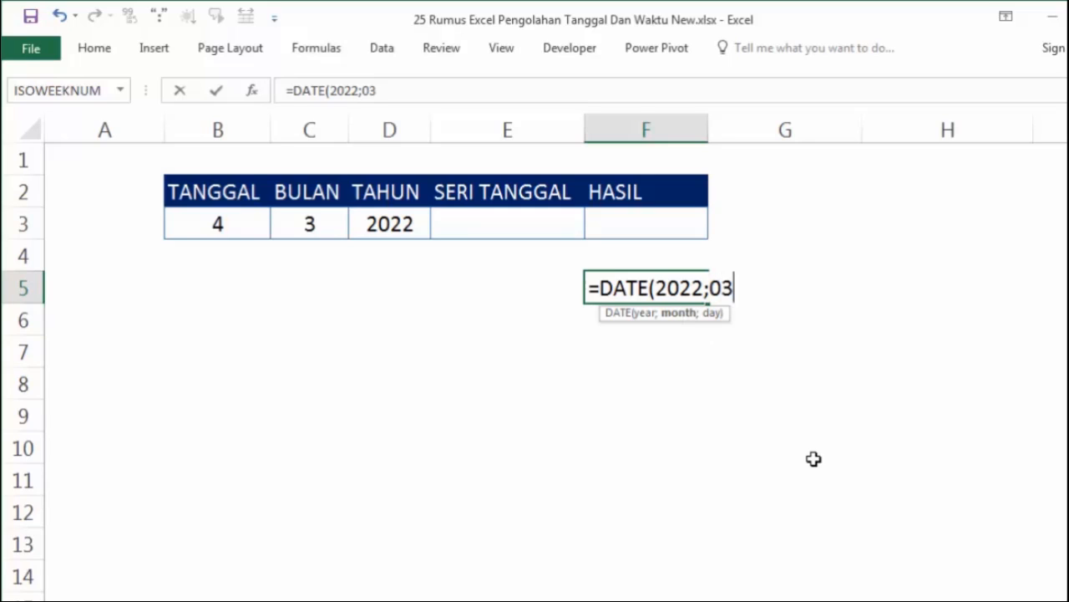
{"action": "type", "text": ";"}
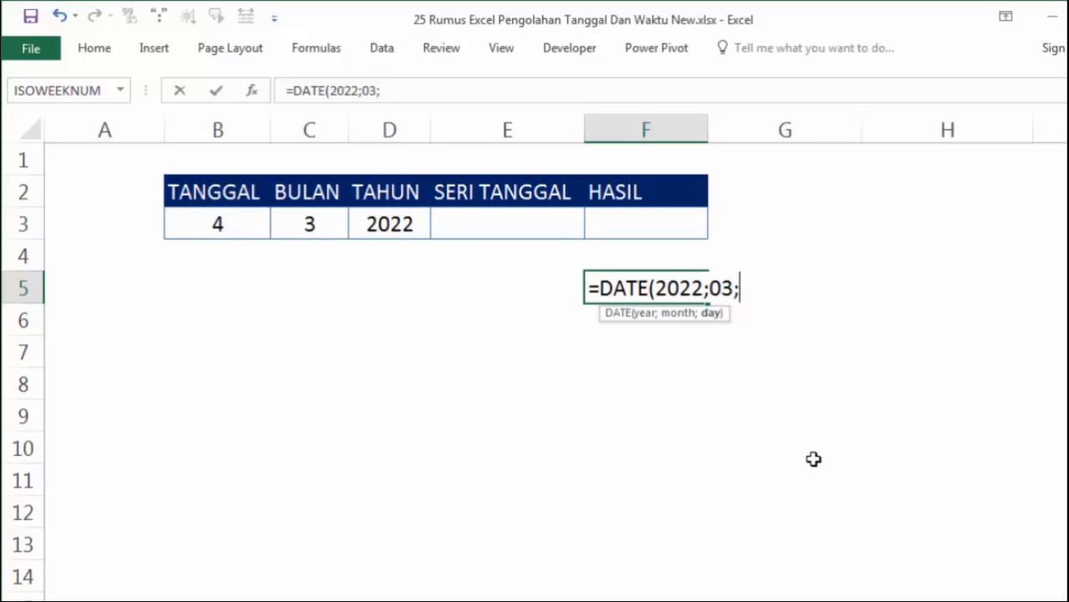
{"action": "type", "text": "05"}
{"action": "key", "text": "Return"}
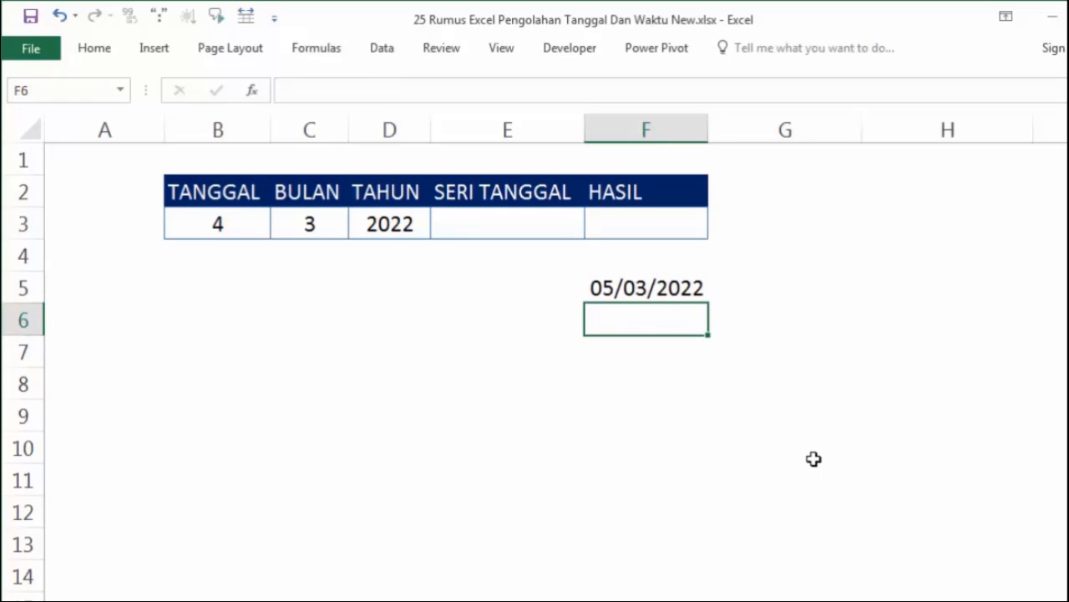
{"action": "left_click", "coordinate": [671, 290]}
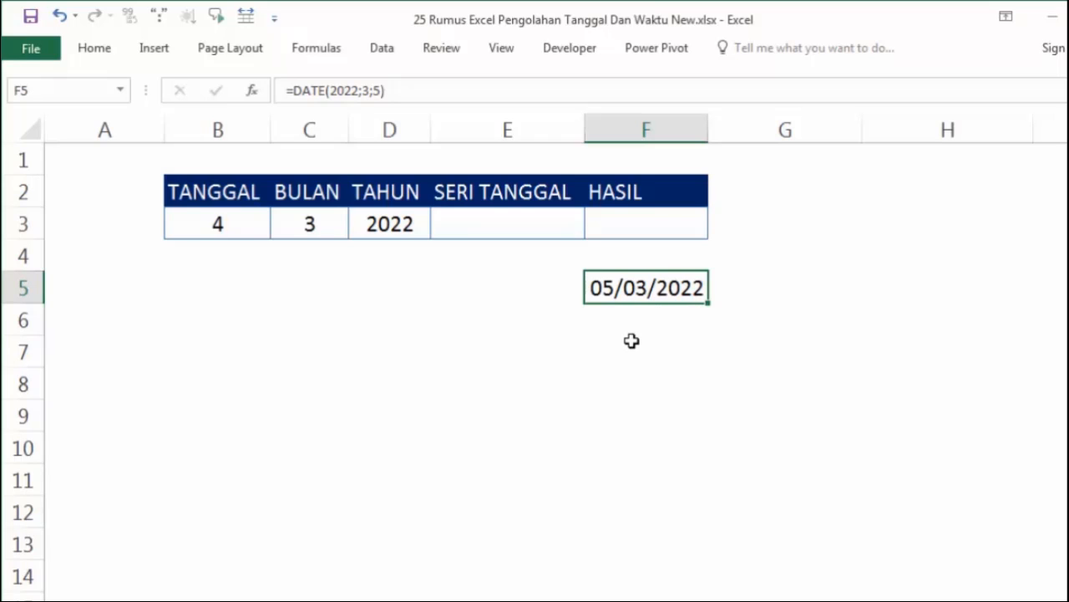
Step: Review the day, month and year values in B3:D3 and the empty SERI TANGGAL cell
{"action": "left_click", "coordinate": [517, 332]}
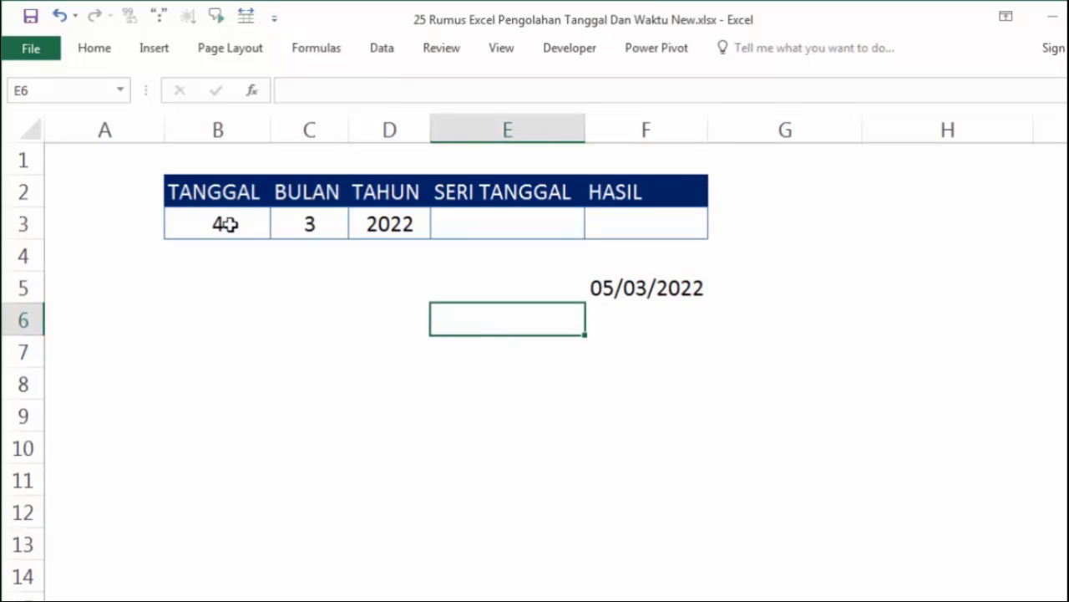
{"action": "left_click", "coordinate": [226, 224]}
{"action": "left_click", "coordinate": [308, 223]}
{"action": "left_click", "coordinate": [370, 227]}
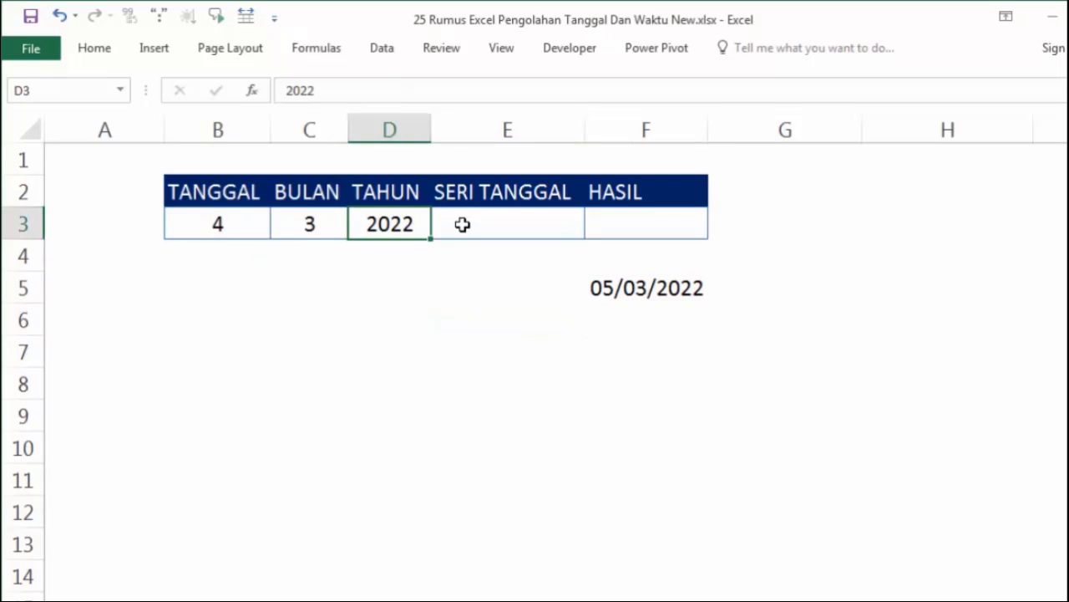
{"action": "left_click", "coordinate": [462, 224]}
{"action": "left_click", "coordinate": [227, 234]}
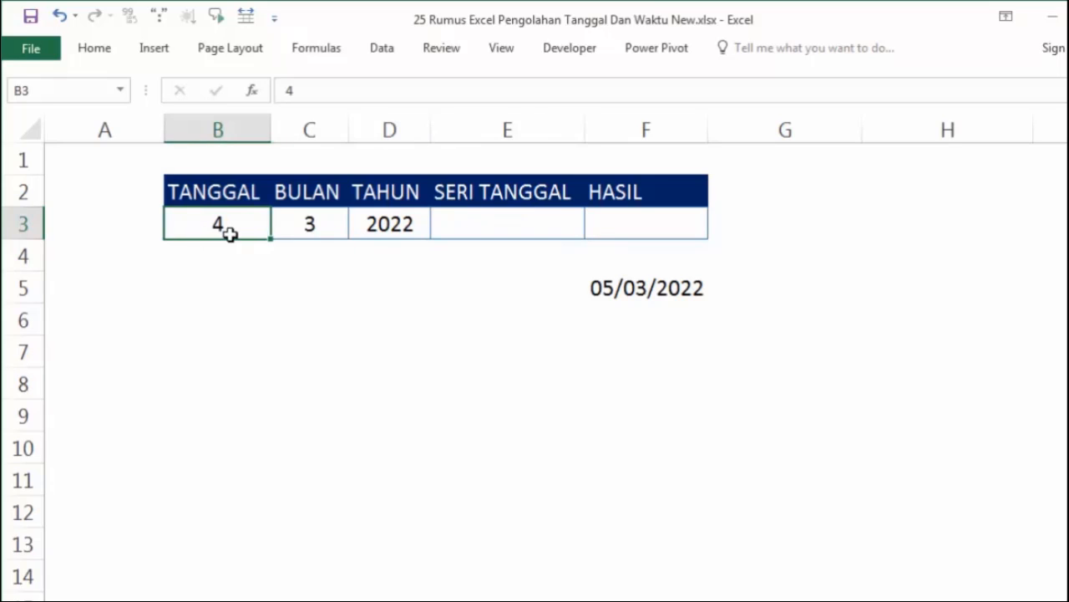
Step: Enter the formula =DATE(D3;C3;B3) in cell E3 to combine the year, month and day cells
{"action": "left_click", "coordinate": [470, 228]}
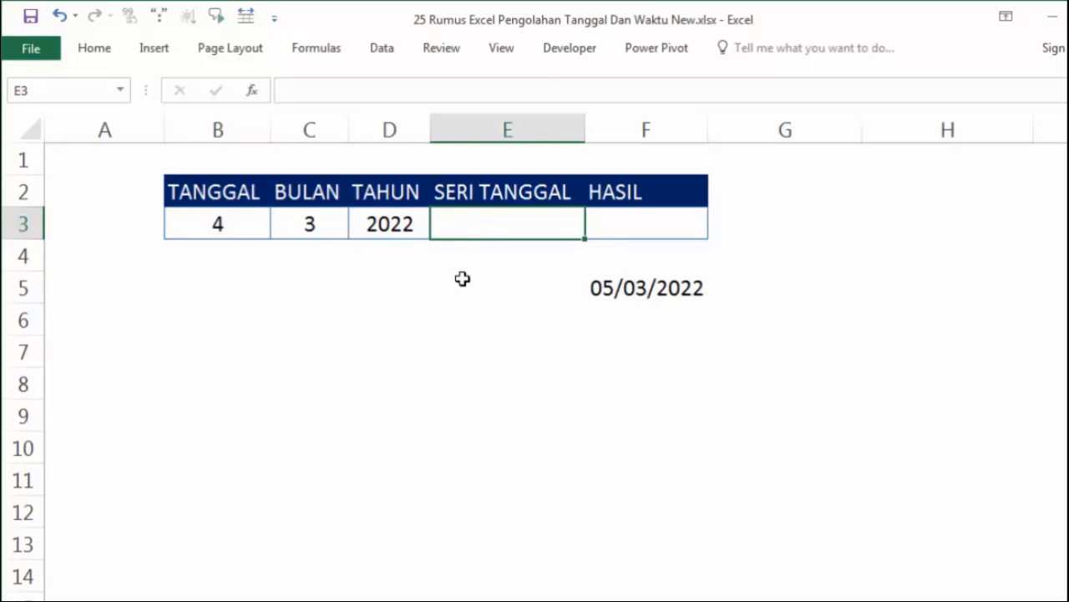
{"action": "type", "text": "="}
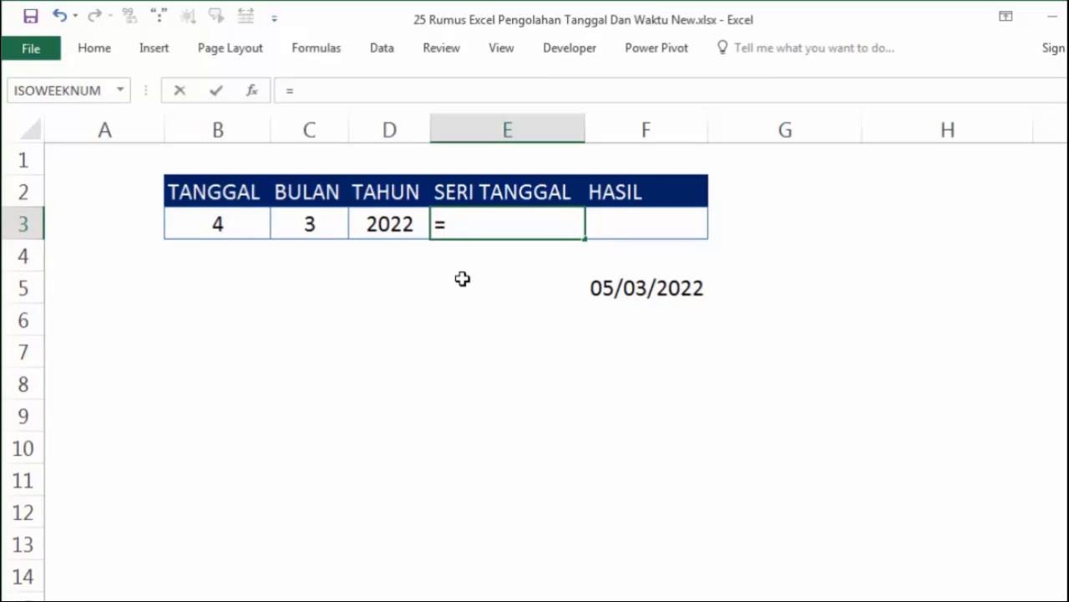
{"action": "type", "text": "da"}
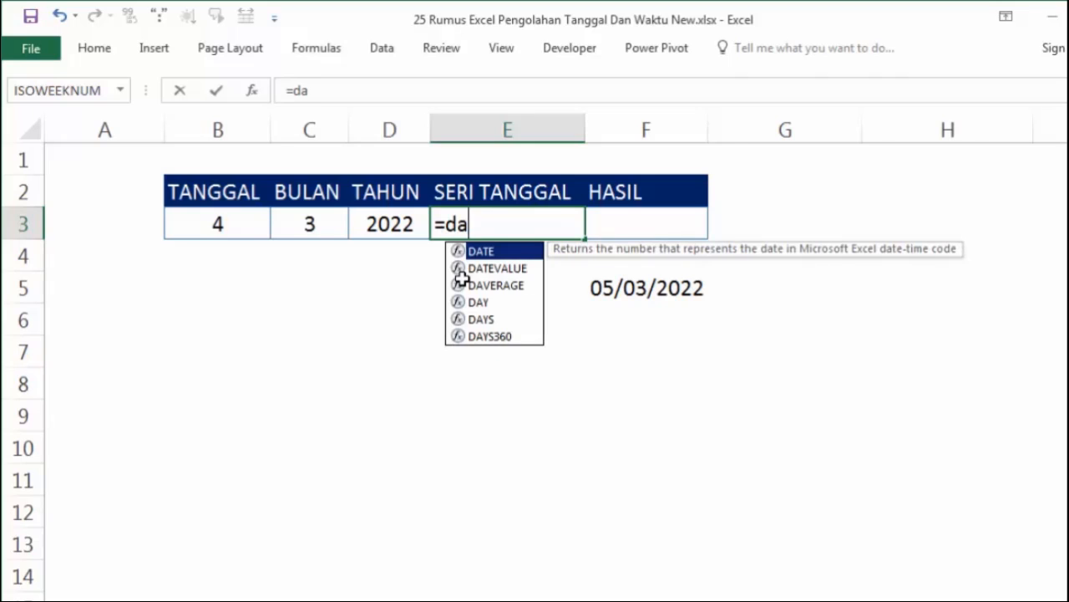
{"action": "key", "text": "Tab"}
{"action": "key", "text": "Left"}
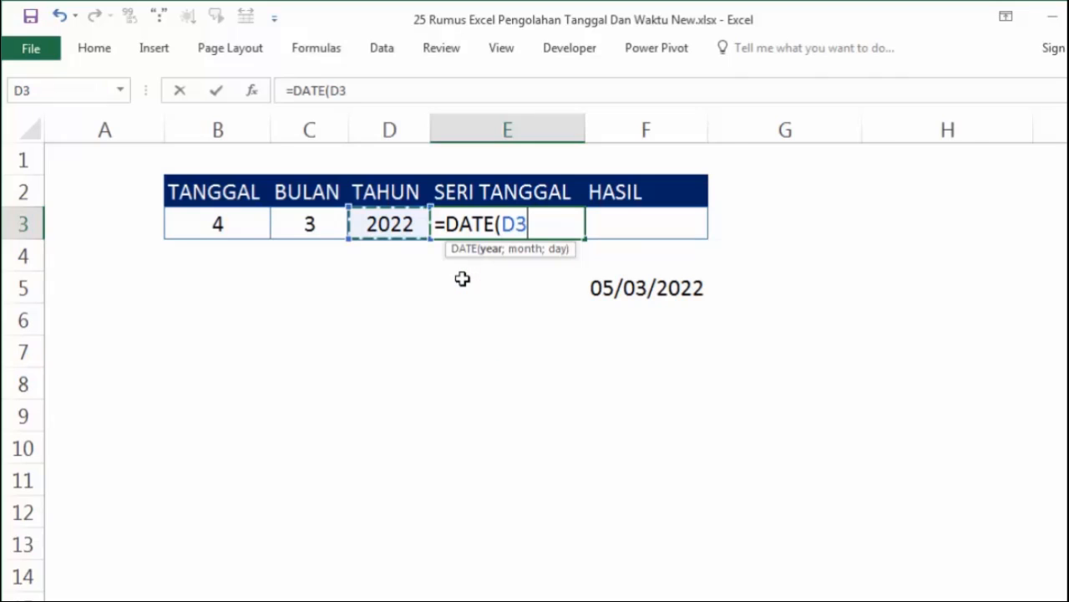
{"action": "type", "text": ";"}
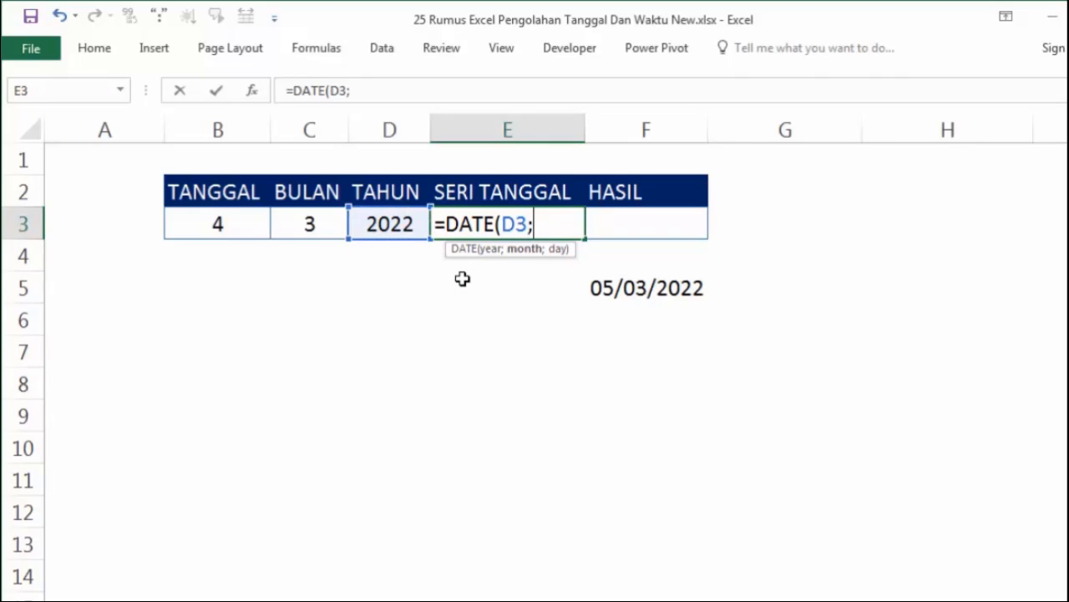
{"action": "key", "text": "Left"}
{"action": "key", "text": "Left"}
{"action": "type", "text": ";"}
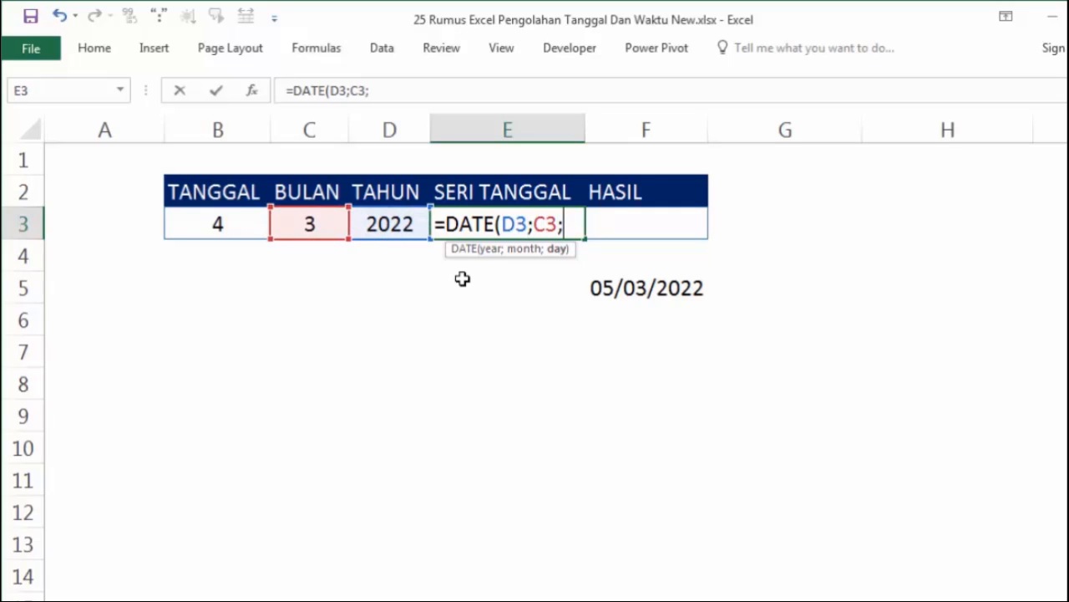
{"action": "key", "text": "Left"}
{"action": "key", "text": "Left"}
{"action": "key", "text": "Left"}
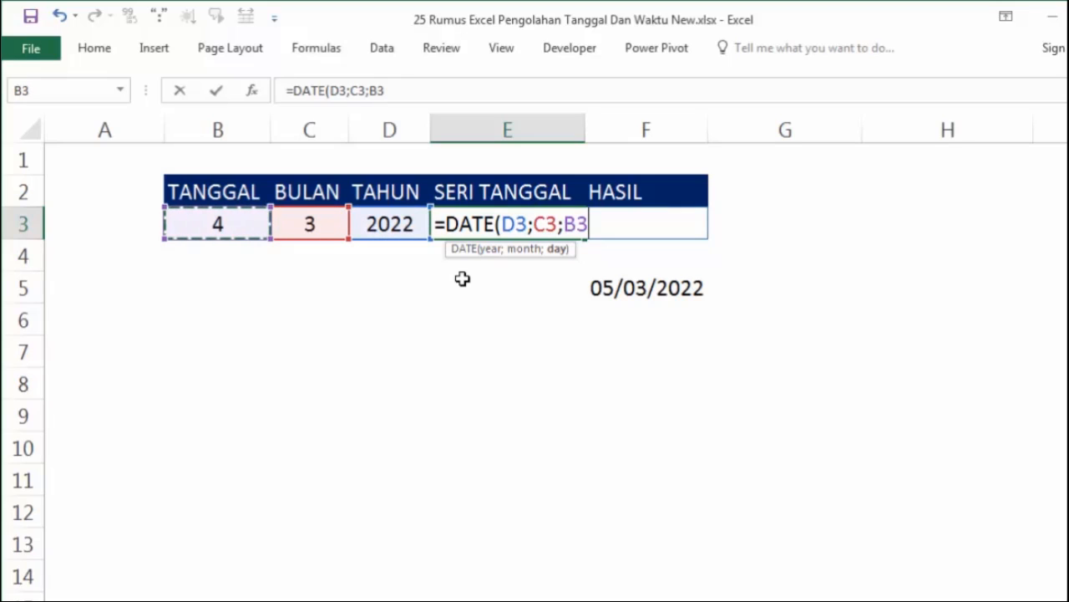
{"action": "key", "text": "Return"}
{"action": "key", "text": "Up"}
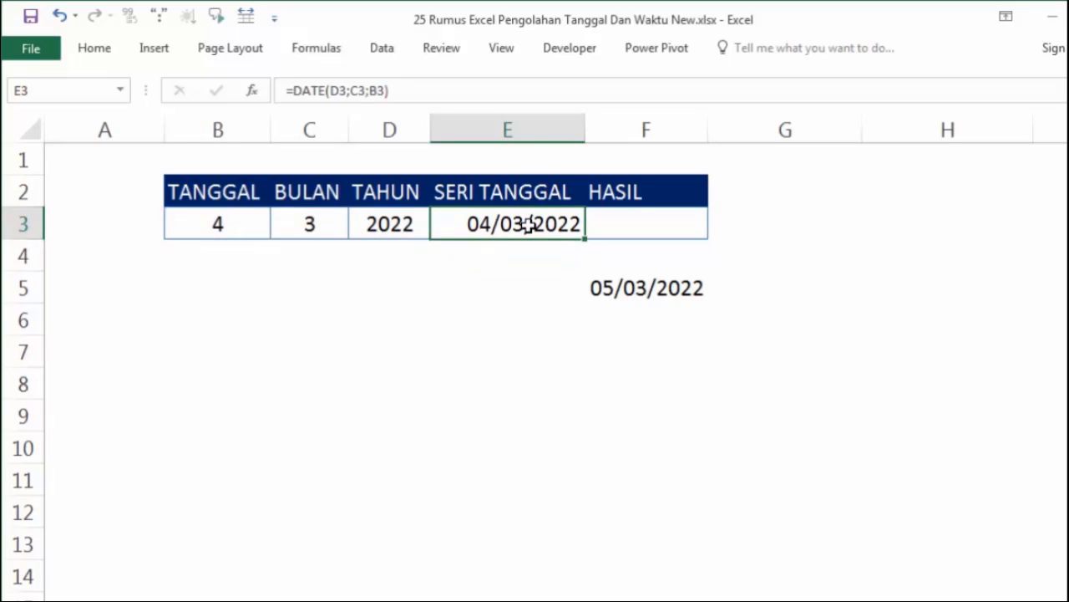
Step: Change the number format of cell E3 to General
{"action": "left_click", "coordinate": [96, 53]}
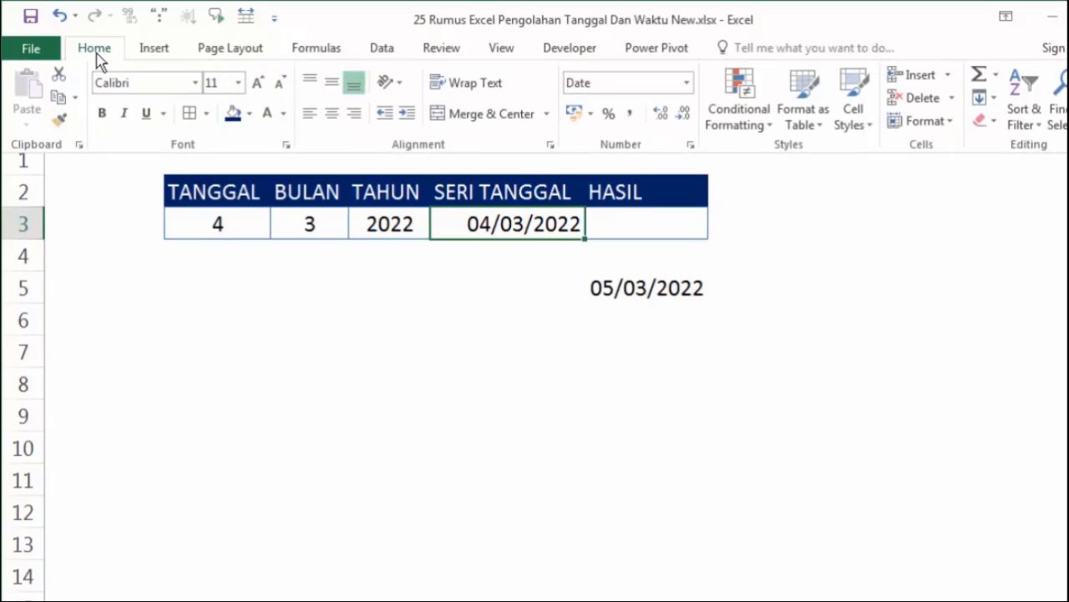
{"action": "left_click", "coordinate": [685, 86]}
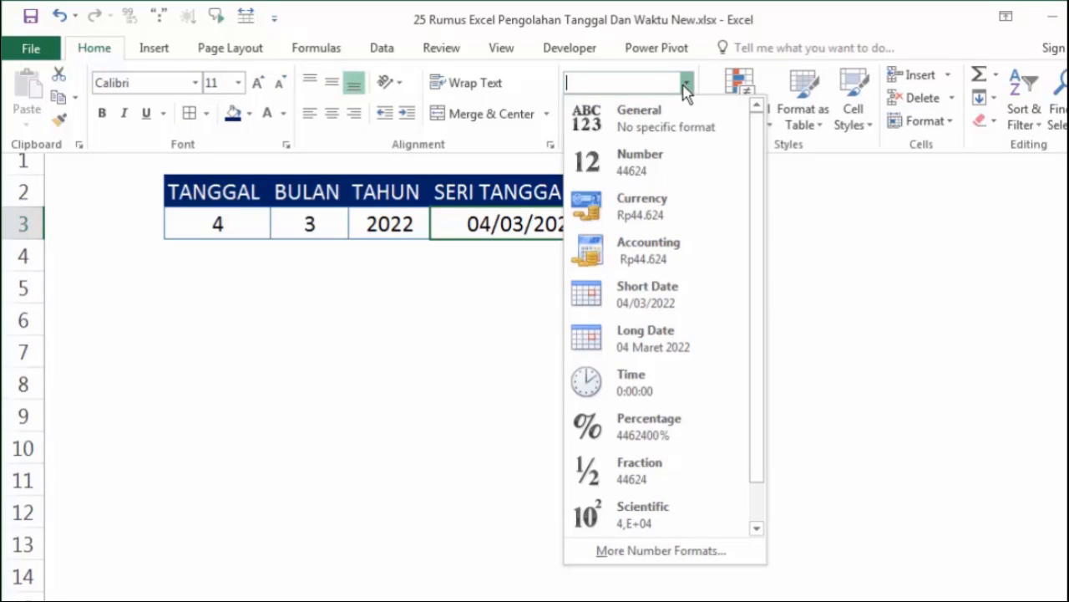
{"action": "left_click", "coordinate": [669, 129]}
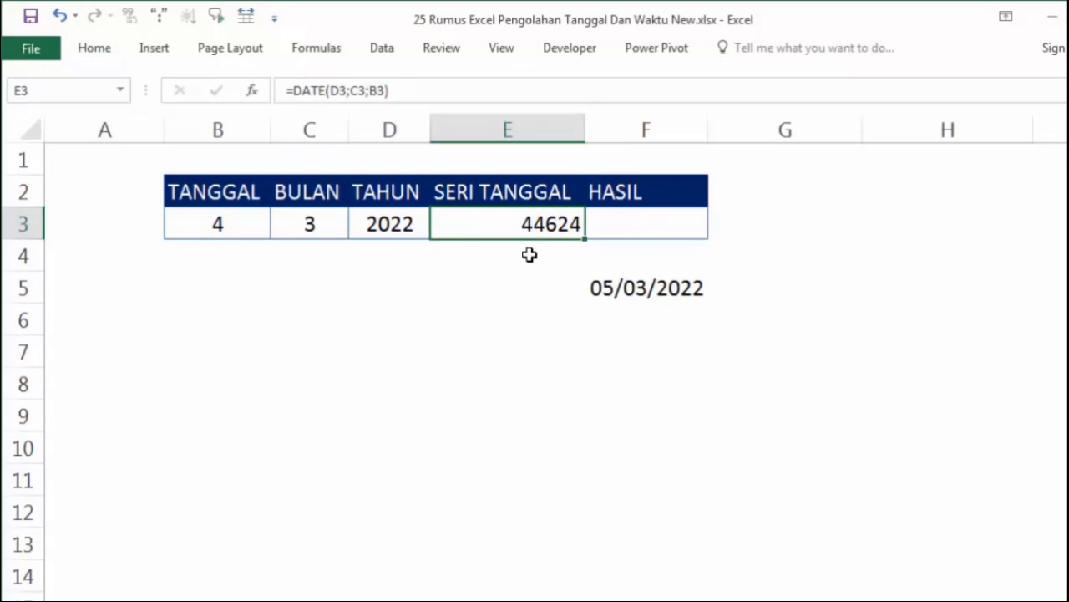
Step: Try copying cell E3 with its formula into the HASIL cell F3 using a regular paste
{"action": "left_click", "coordinate": [622, 230]}
{"action": "left_click", "coordinate": [534, 224]}
{"action": "key", "text": "ctrl+c"}
{"action": "left_click", "coordinate": [618, 229]}
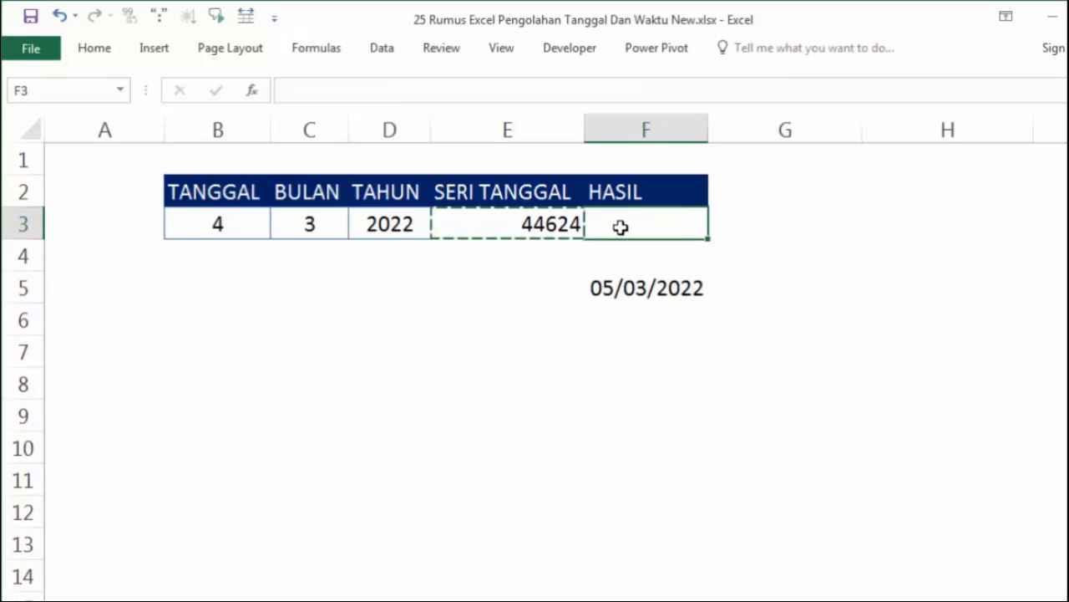
{"action": "key", "text": "Escape"}
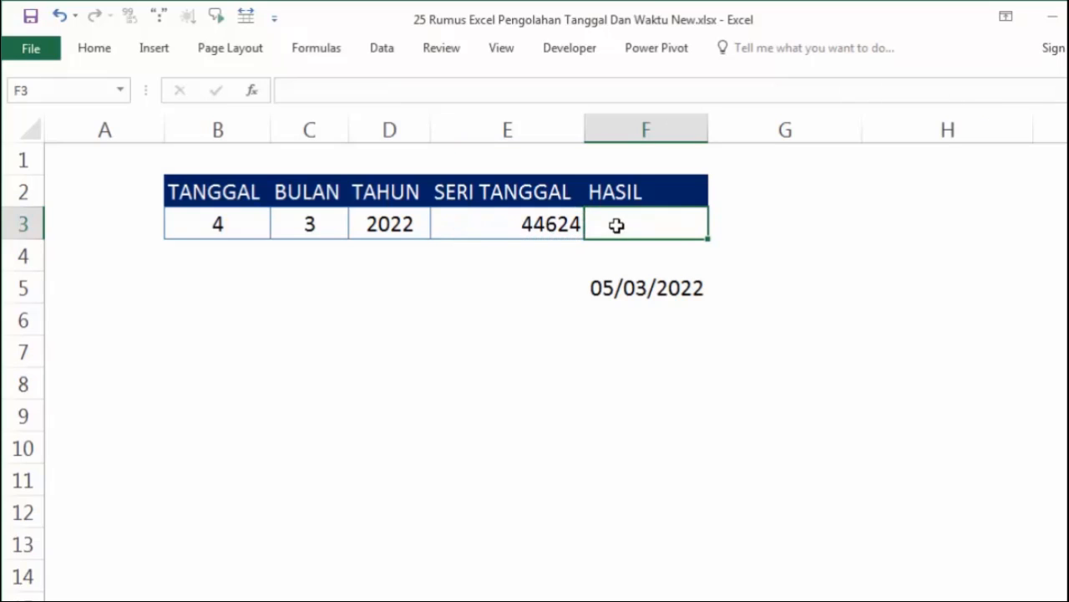
{"action": "left_click", "coordinate": [568, 224]}
{"action": "left_click", "coordinate": [650, 219]}
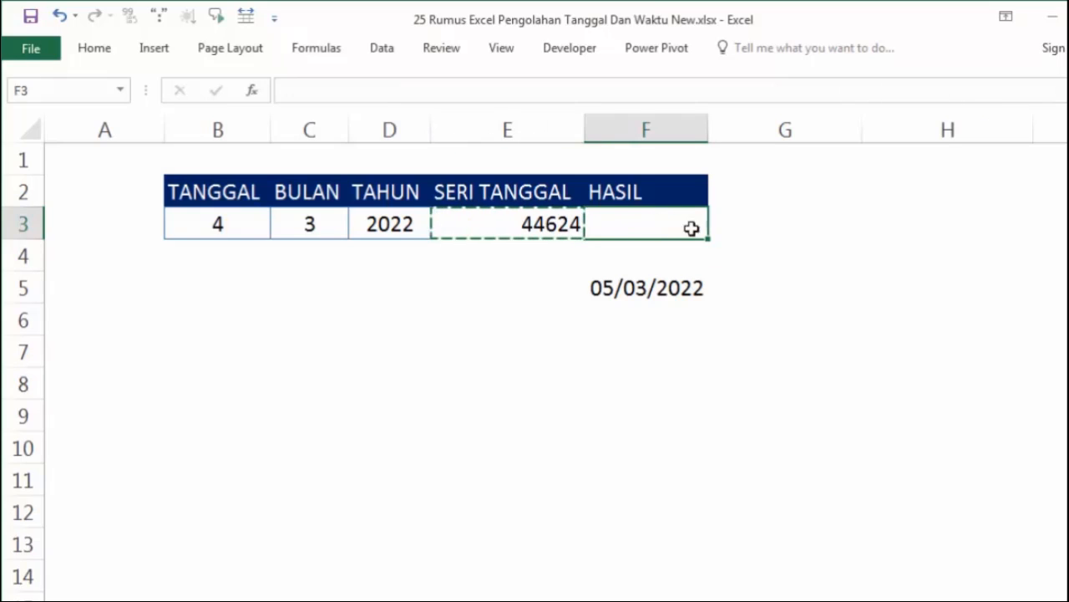
{"action": "key", "text": "ctrl+v"}
{"action": "left_click", "coordinate": [763, 234]}
{"action": "key", "text": "Escape"}
Step: Copy cell E3 and paste only its value into F3
{"action": "left_click", "coordinate": [545, 226]}
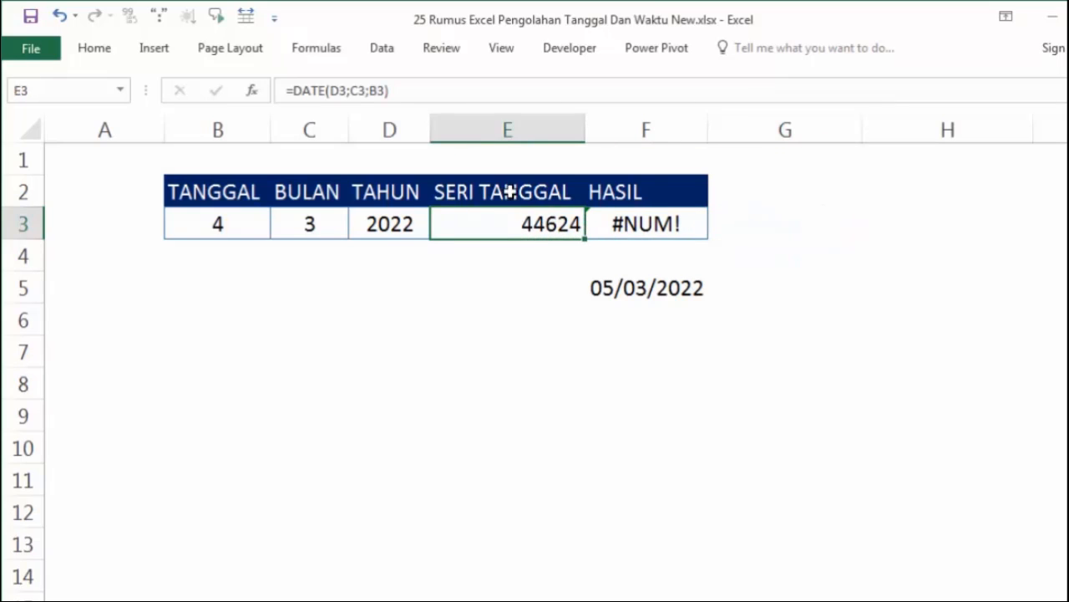
{"action": "key", "text": "ctrl+c"}
{"action": "left_click", "coordinate": [633, 231]}
{"action": "right_click", "coordinate": [637, 231]}
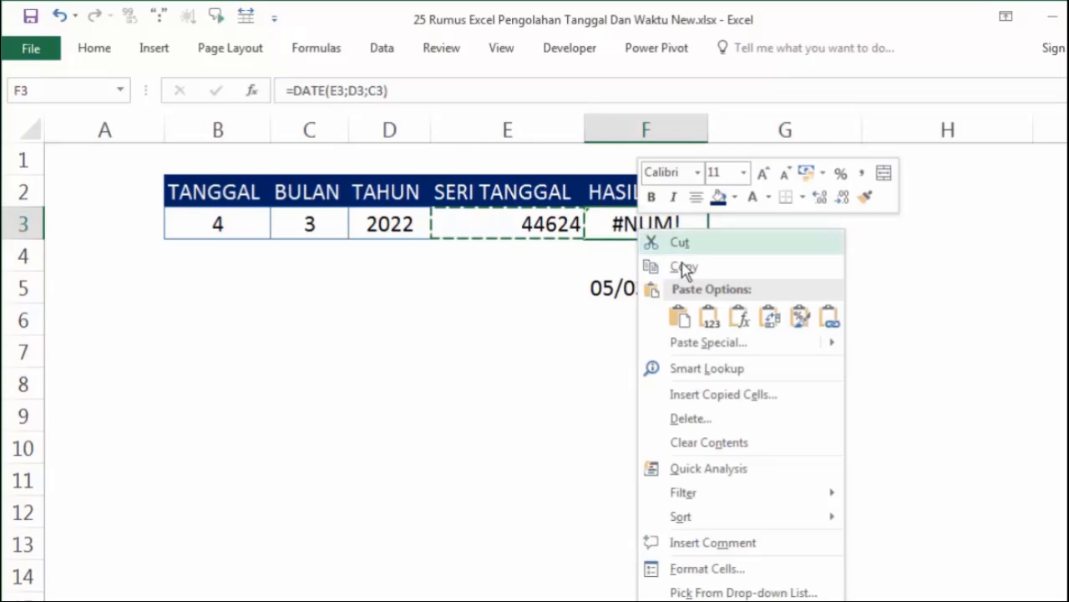
{"action": "left_click", "coordinate": [708, 316]}
{"action": "left_click", "coordinate": [523, 284]}
{"action": "left_click", "coordinate": [811, 234]}
{"action": "key", "text": "Escape"}
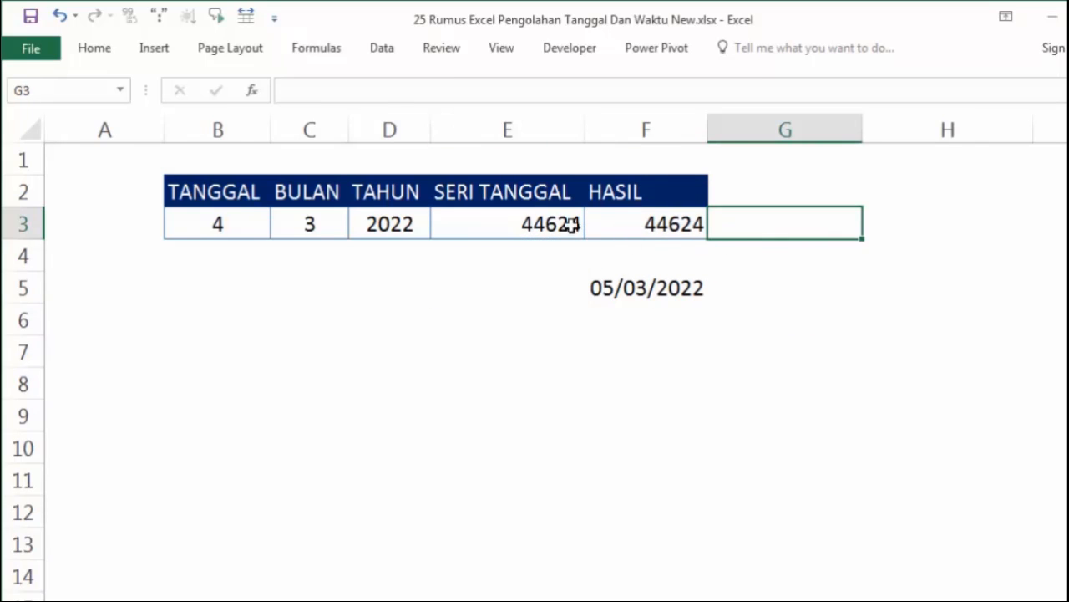
Step: Change the number format of the HASIL cell F3 to Short Date
{"action": "left_click", "coordinate": [555, 223]}
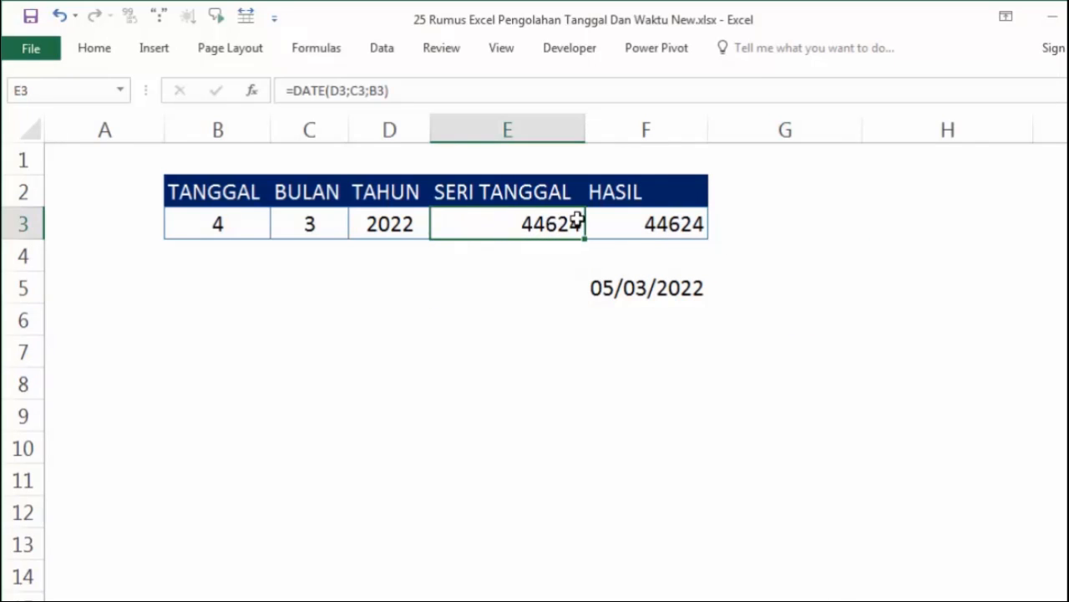
{"action": "left_click", "coordinate": [637, 231]}
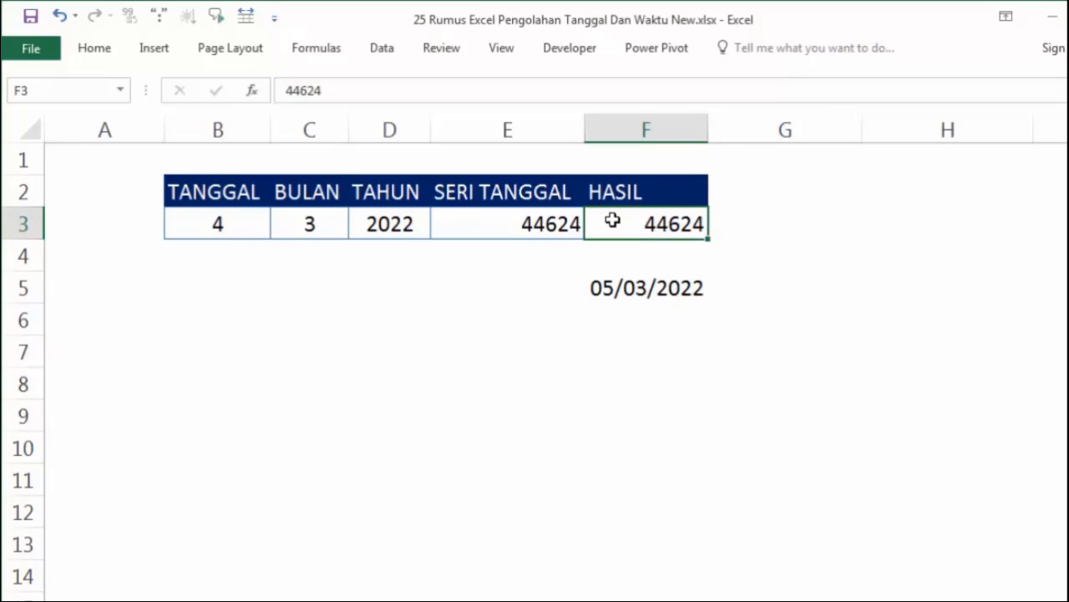
{"action": "left_click", "coordinate": [86, 50]}
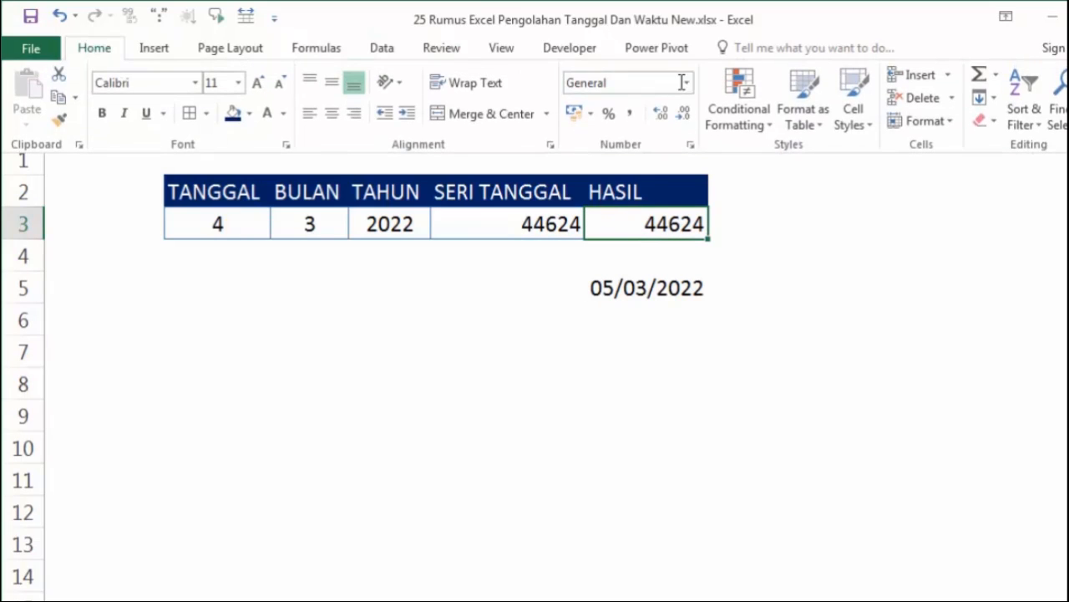
{"action": "left_click", "coordinate": [687, 83]}
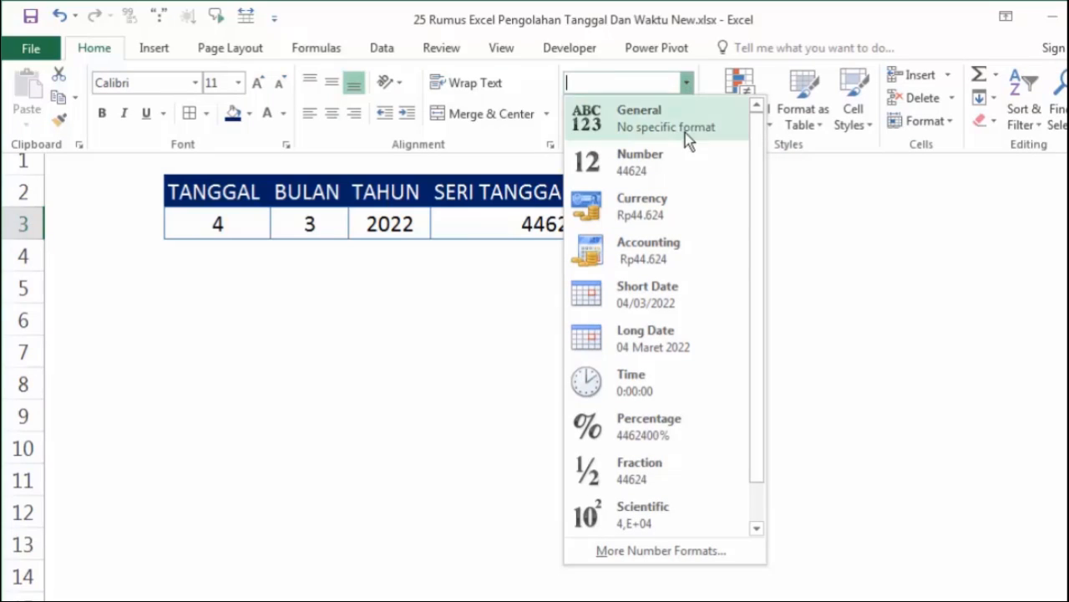
{"action": "left_click", "coordinate": [674, 296]}
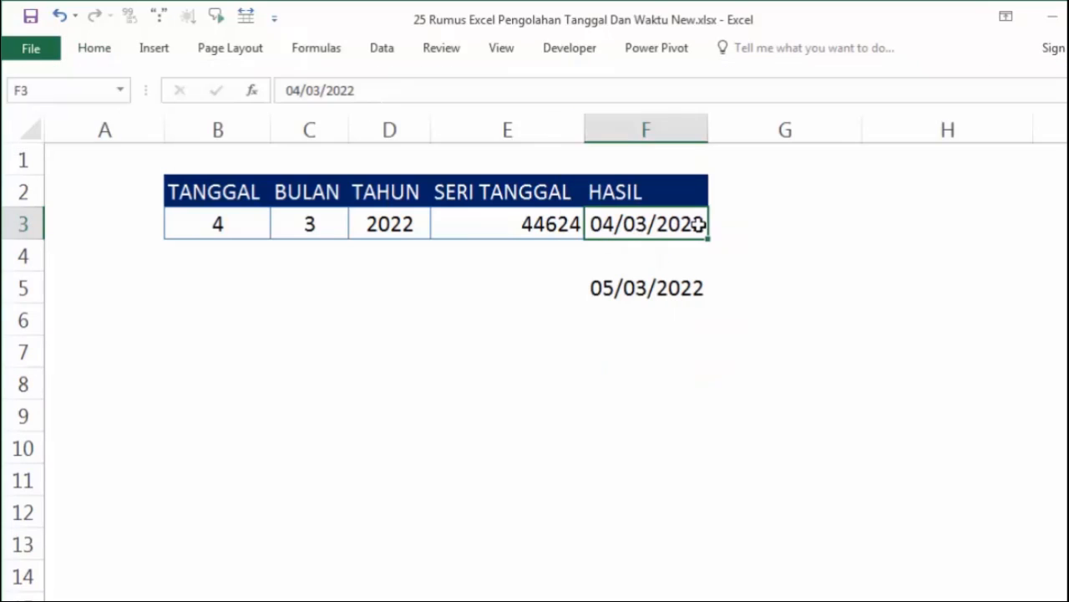
{"action": "left_click", "coordinate": [754, 239]}
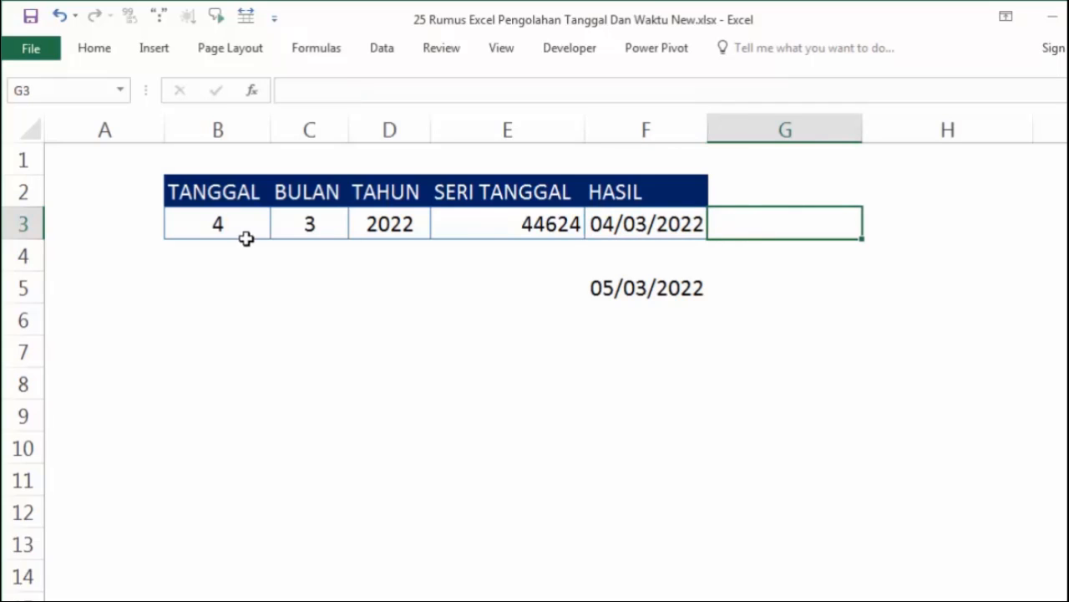
Step: Review the day, month and year cells B3:D3 against the date in F3 and the DATE formula in E3
{"action": "left_click", "coordinate": [215, 225]}
{"action": "left_click", "coordinate": [315, 225]}
{"action": "left_click", "coordinate": [376, 216]}
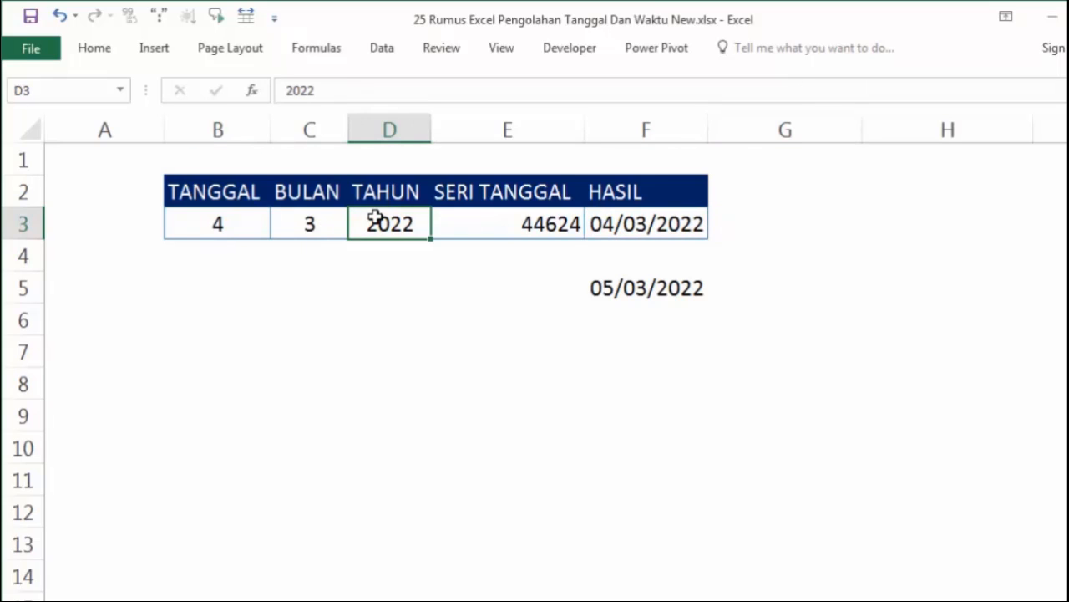
{"action": "left_click", "coordinate": [638, 223]}
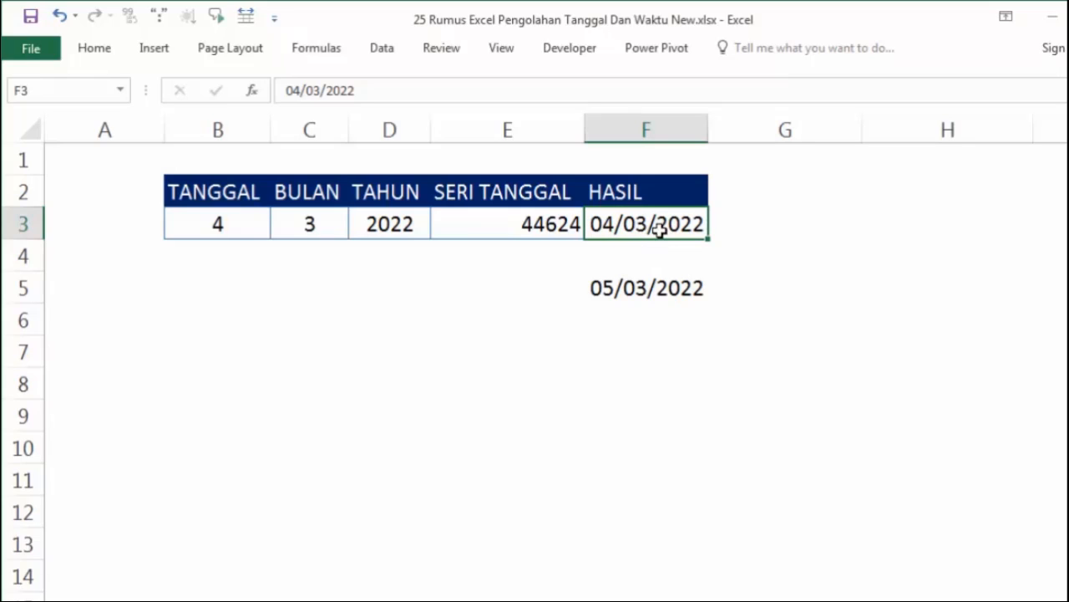
{"action": "left_click", "coordinate": [521, 229]}
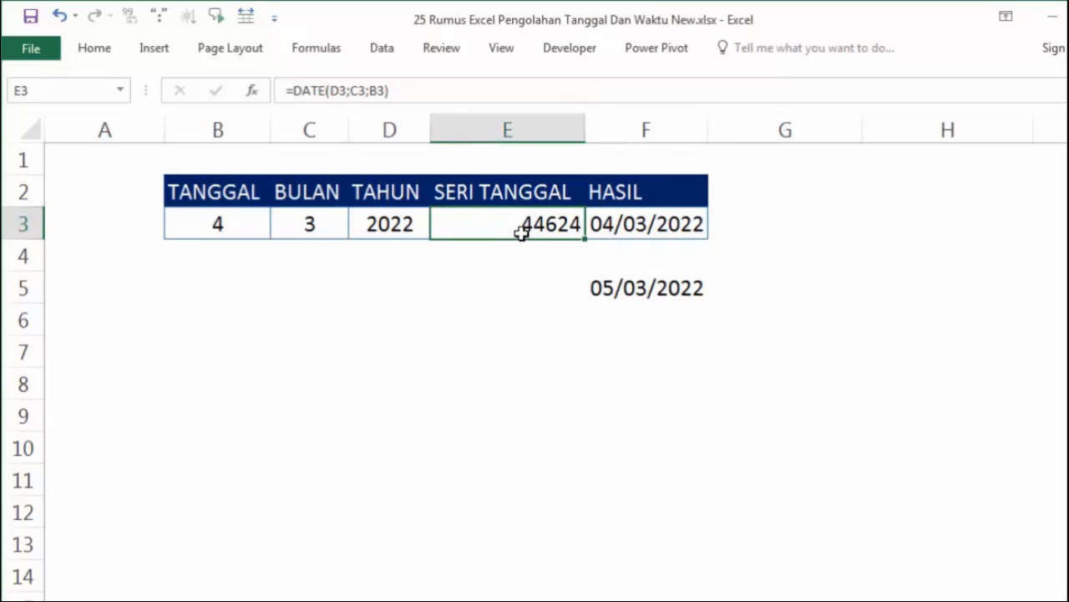
{"action": "key", "text": "Down"}
{"action": "key", "text": "Down"}
{"action": "key", "text": "Down"}
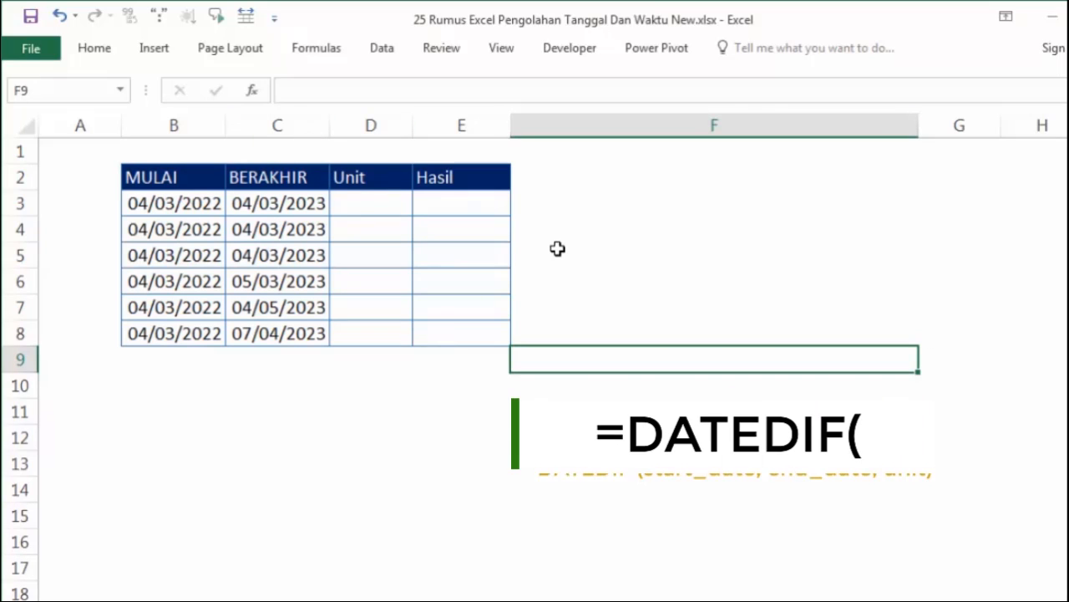
Step: Enter the formula =DATEDIF("01/03/2022";"05/03/2022";"D") in cell E10 below the MULAI and BERAKHIR table
{"action": "left_click", "coordinate": [425, 384]}
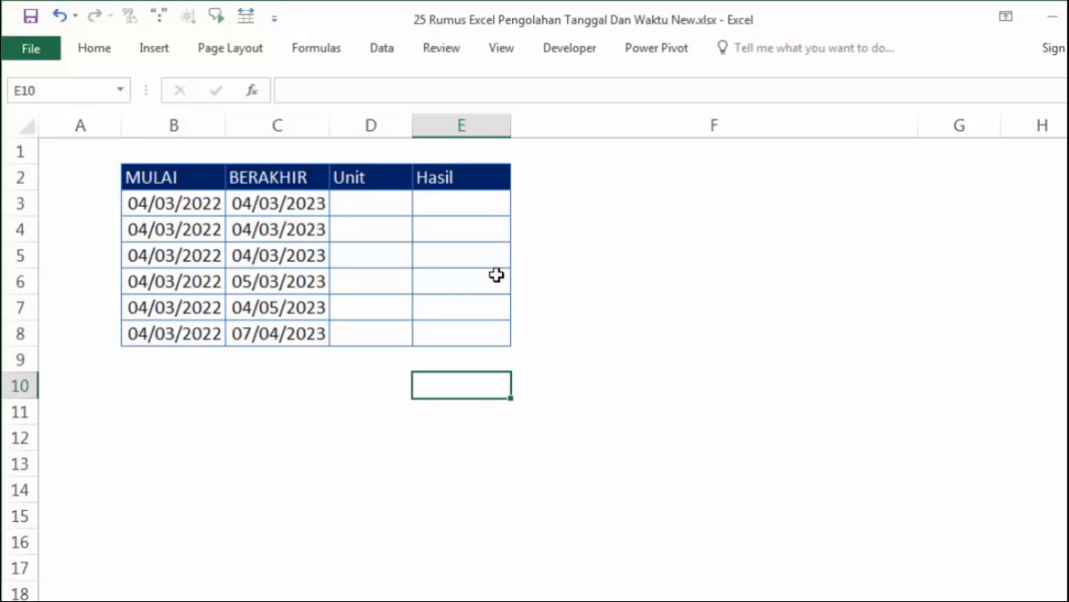
{"action": "left_click", "coordinate": [610, 214]}
{"action": "left_click", "coordinate": [451, 384]}
{"action": "type", "text": "="}
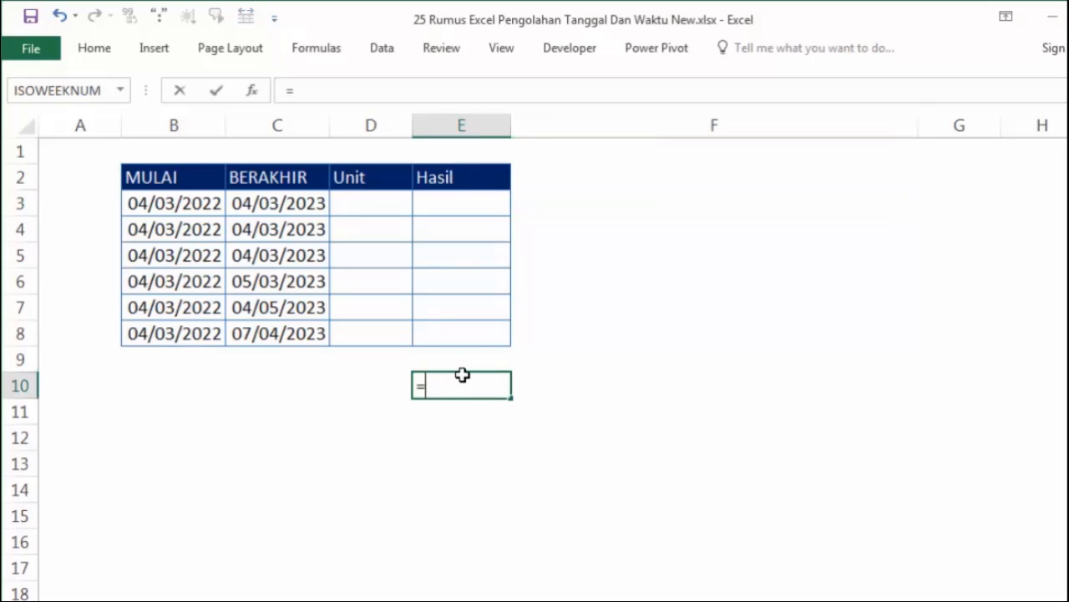
{"action": "type", "text": "DATE"}
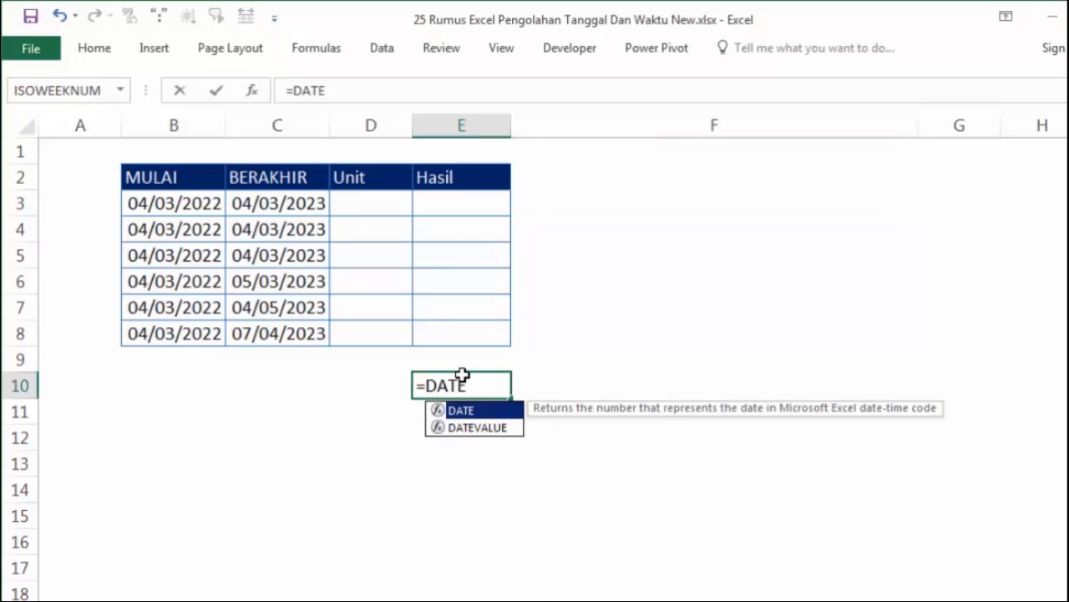
{"action": "type", "text": "DIF("}
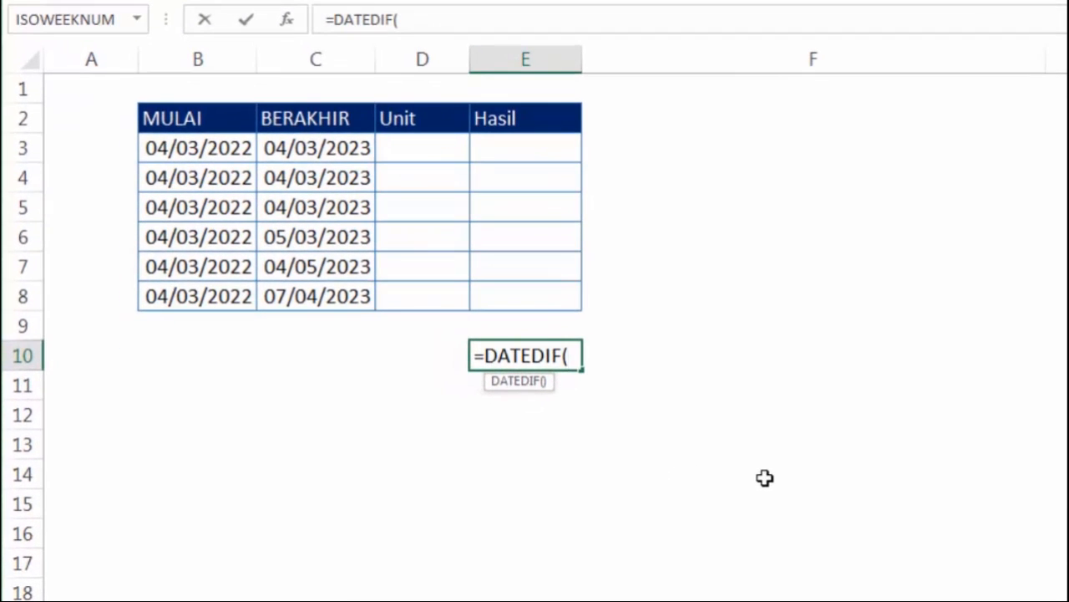
{"action": "type", "text": "\"01"}
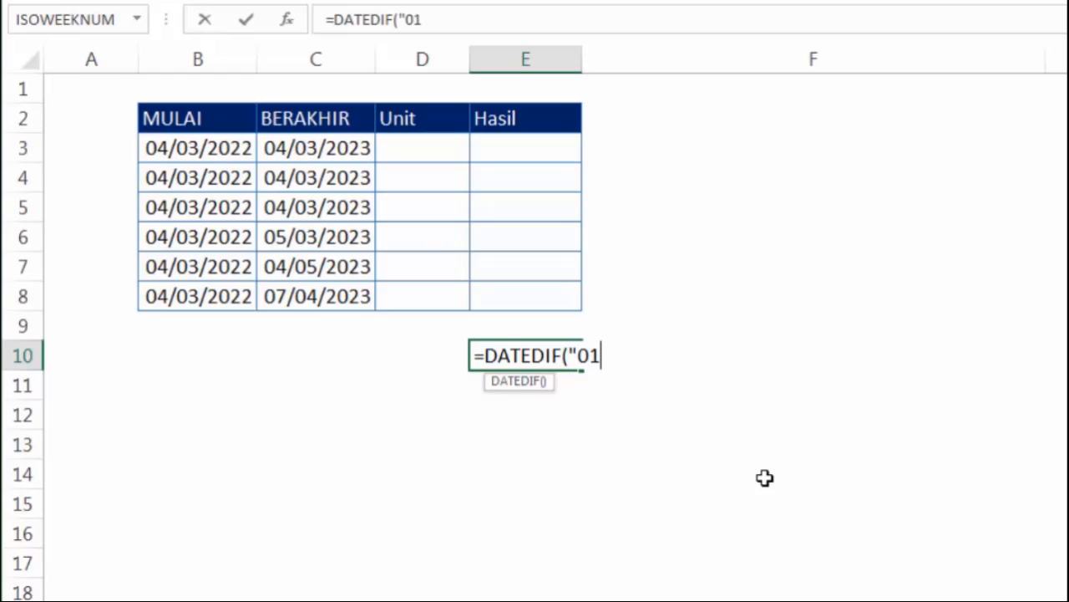
{"action": "type", "text": "/03/"}
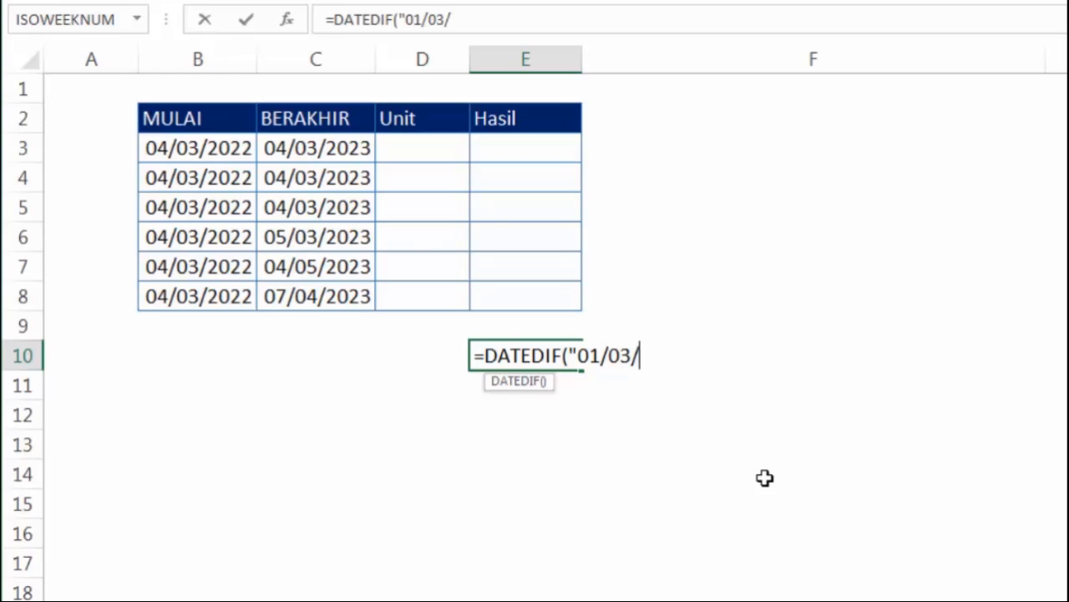
{"action": "type", "text": "2022\";"}
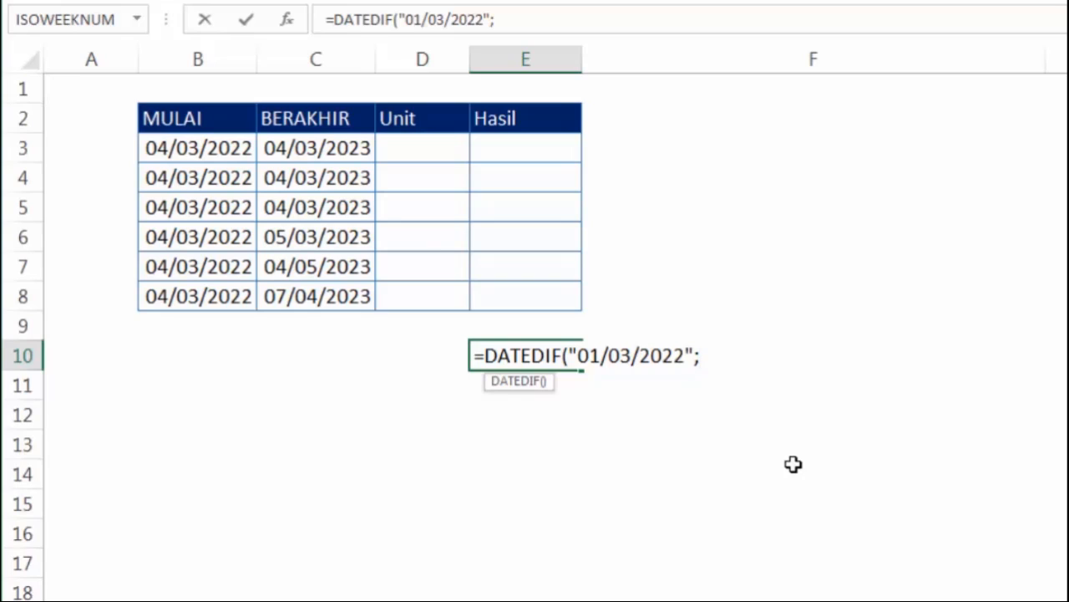
{"action": "type", "text": "\"05/"}
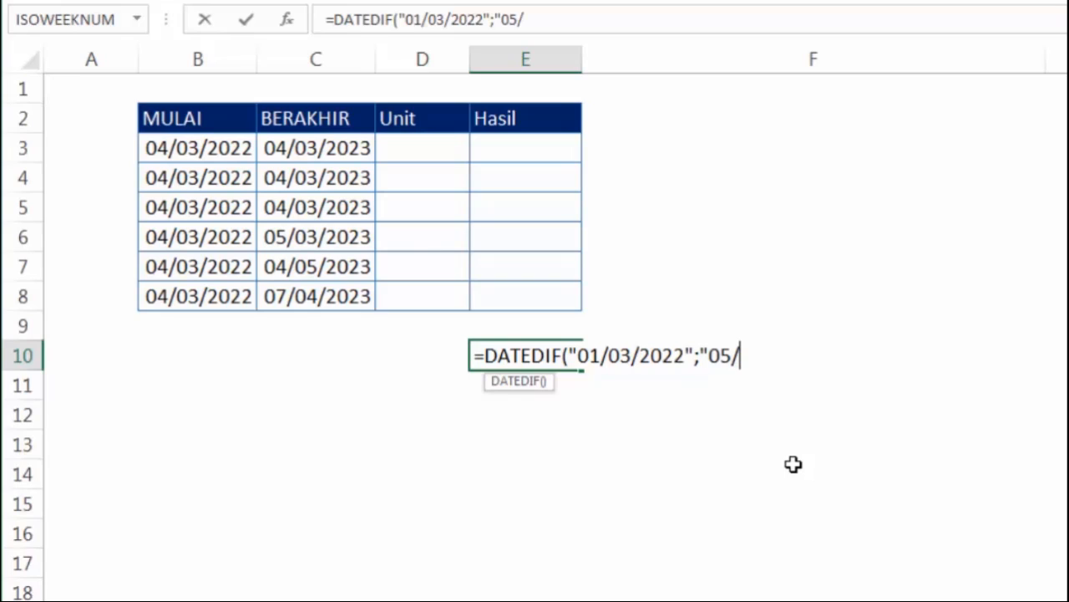
{"action": "type", "text": "03/2022"}
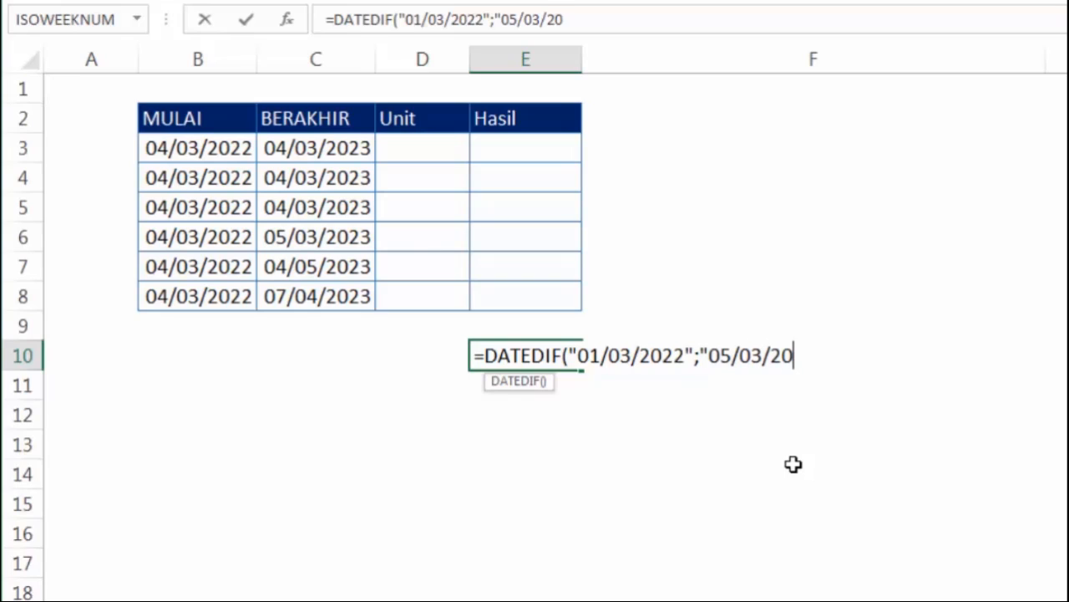
{"action": "type", "text": "\";"}
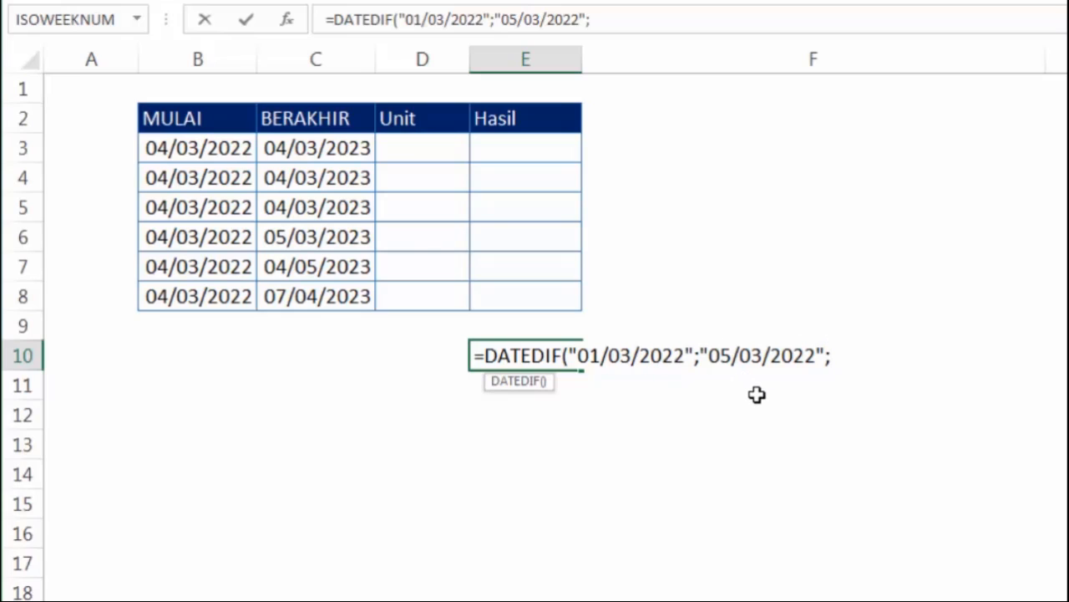
{"action": "type", "text": "\"D\""}
{"action": "key", "text": "Return"}
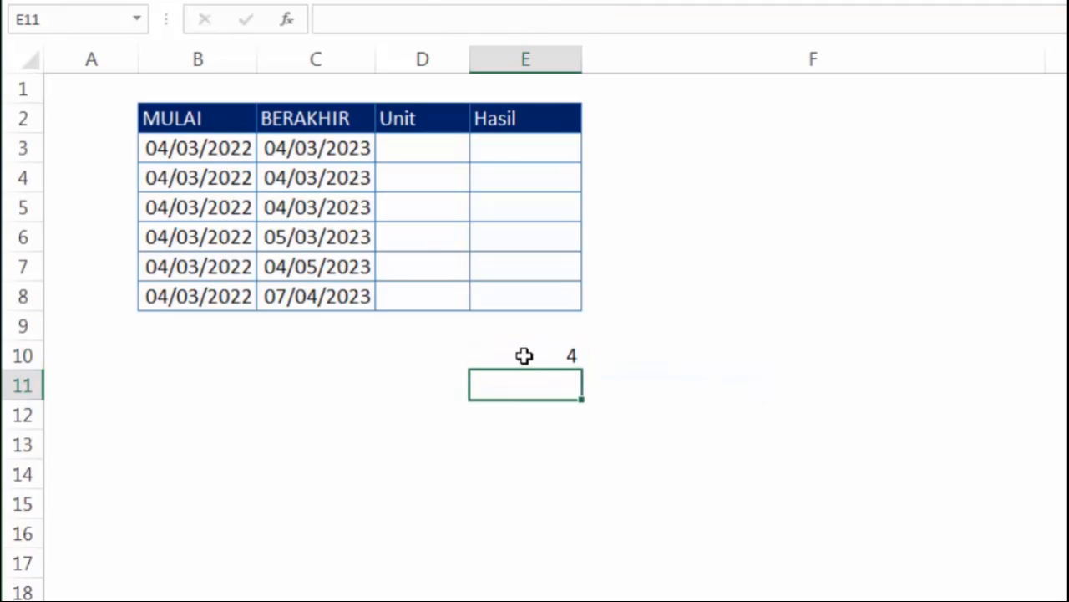
Step: Examine the day parts of the start and end dates within the DATEDIF formula in E10
{"action": "double_click", "coordinate": [523, 356]}
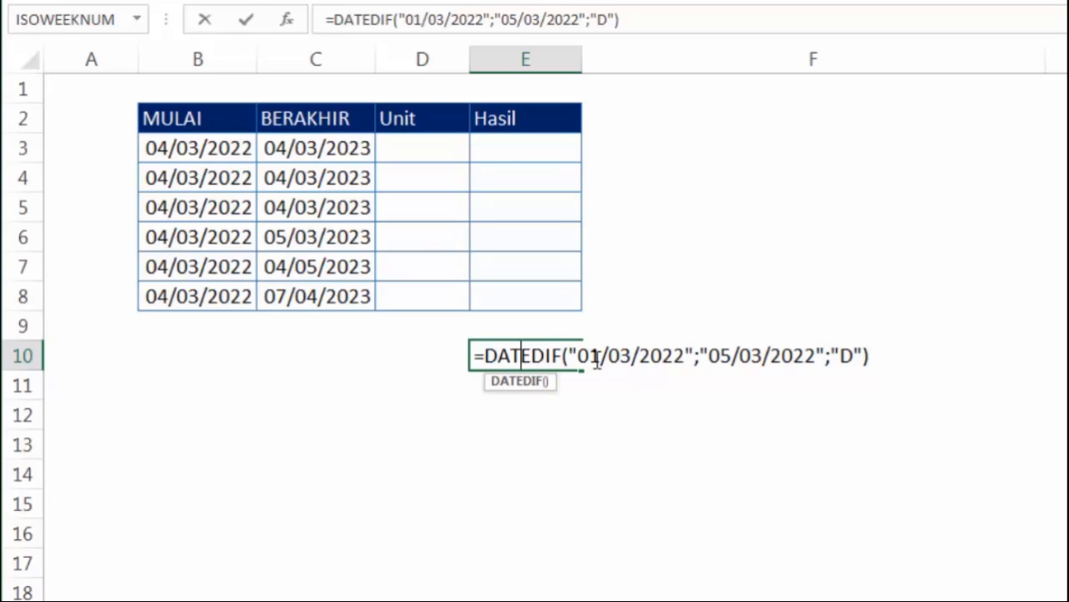
{"action": "left_click_drag", "start_coordinate": [577, 357], "coordinate": [602, 357]}
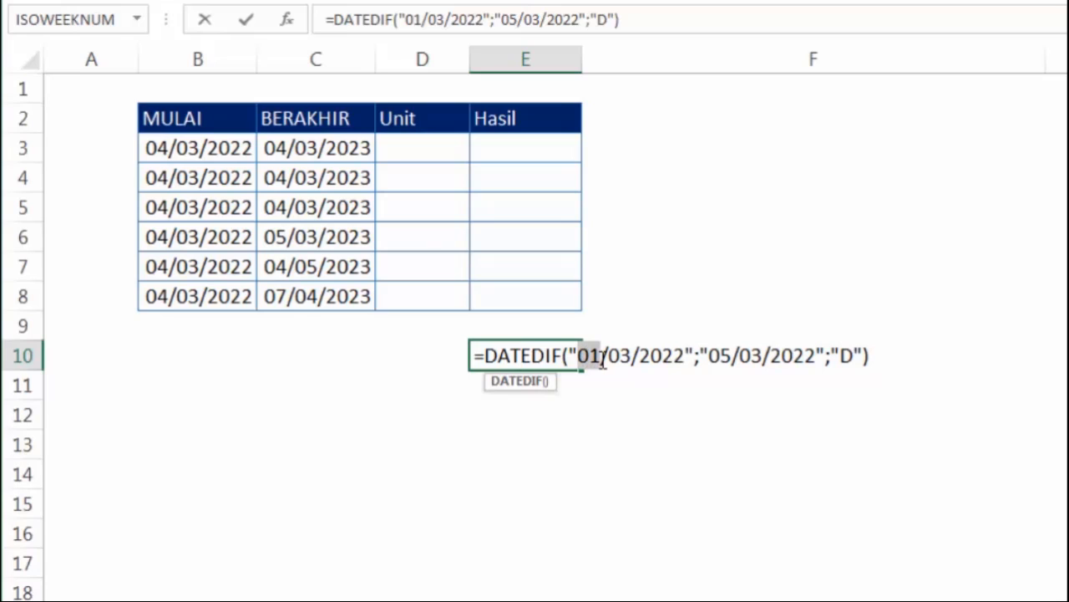
{"action": "left_click", "coordinate": [715, 355]}
{"action": "left_click_drag", "start_coordinate": [714, 355], "coordinate": [732, 355]}
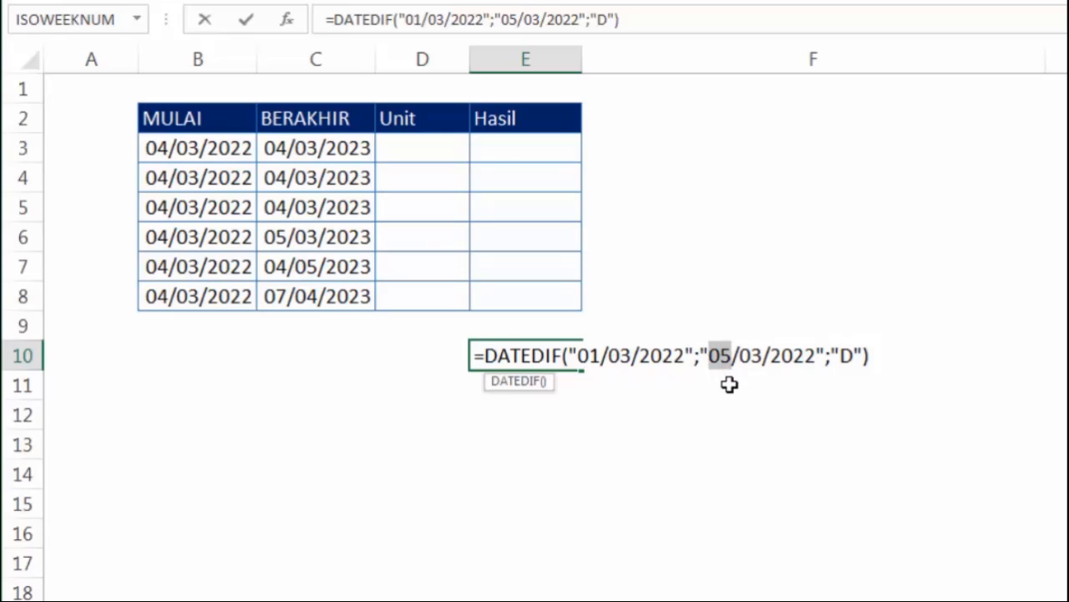
{"action": "key", "text": "Return"}
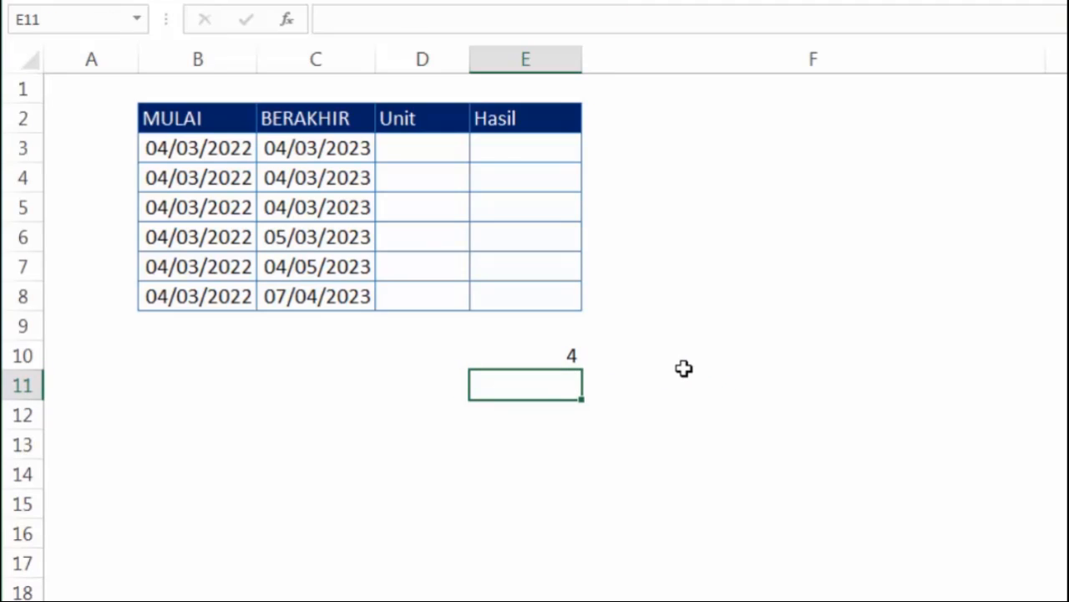
Step: Change the end date in E10's DATEDIF formula to 10/03/2022
{"action": "double_click", "coordinate": [568, 352]}
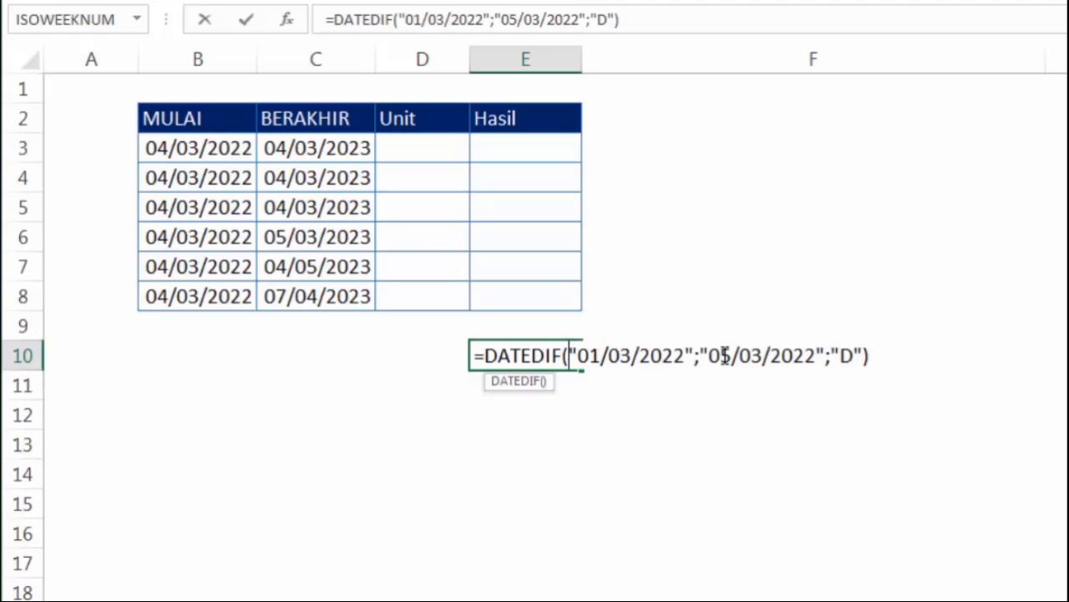
{"action": "left_click_drag", "start_coordinate": [722, 356], "coordinate": [729, 357]}
{"action": "key", "text": "BackSpace"}
{"action": "key", "text": "BackSpace"}
{"action": "type", "text": "10"}
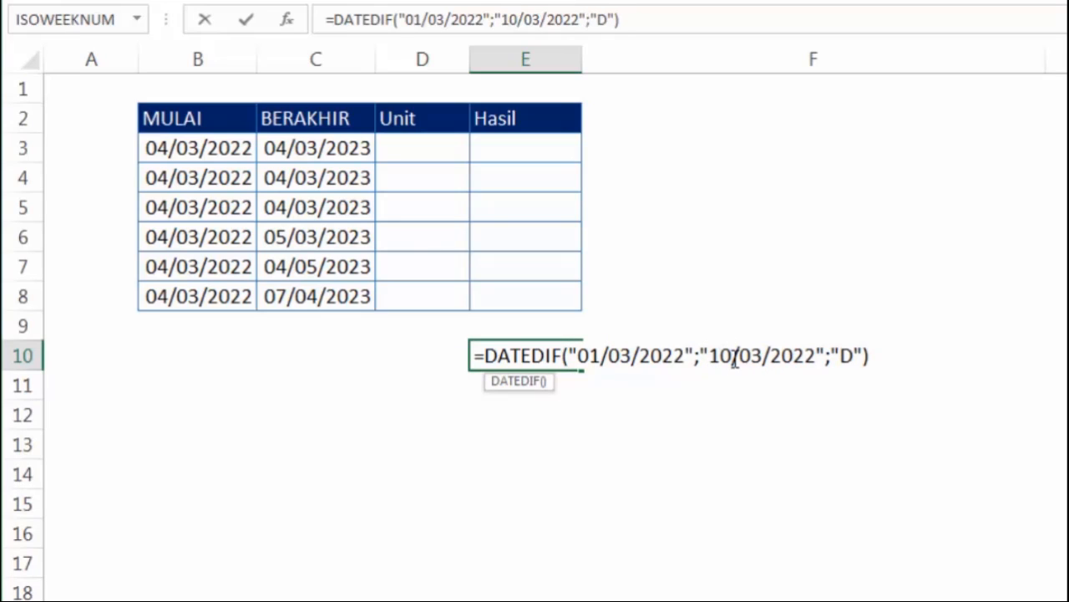
{"action": "key", "text": "Return"}
Step: Set the month of the end date in E10's DATEDIF formula to 04, making it 10/04/2022
{"action": "left_click", "coordinate": [564, 353]}
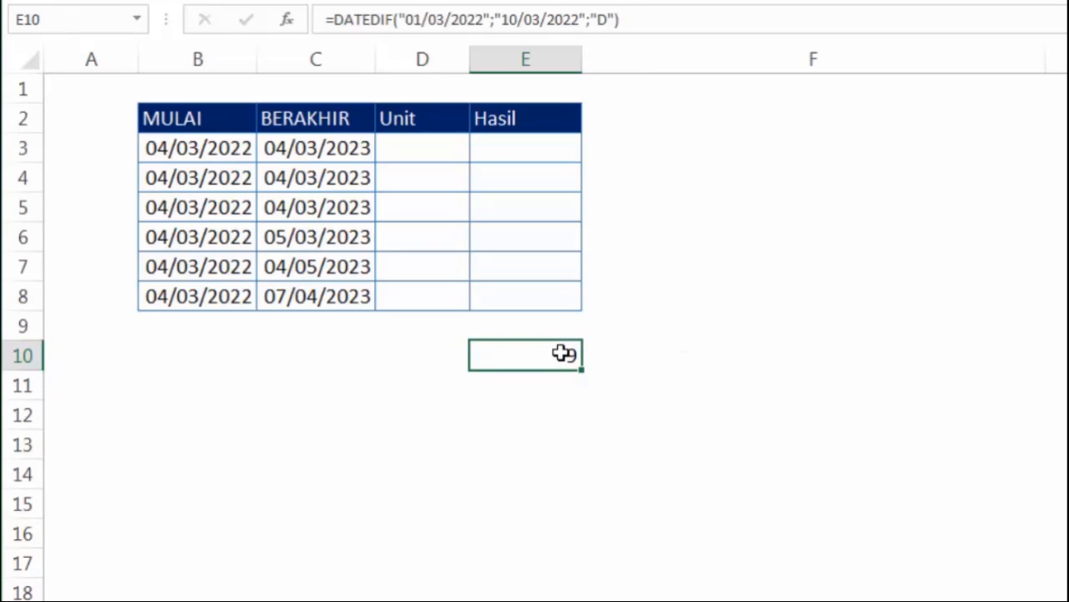
{"action": "double_click", "coordinate": [564, 353]}
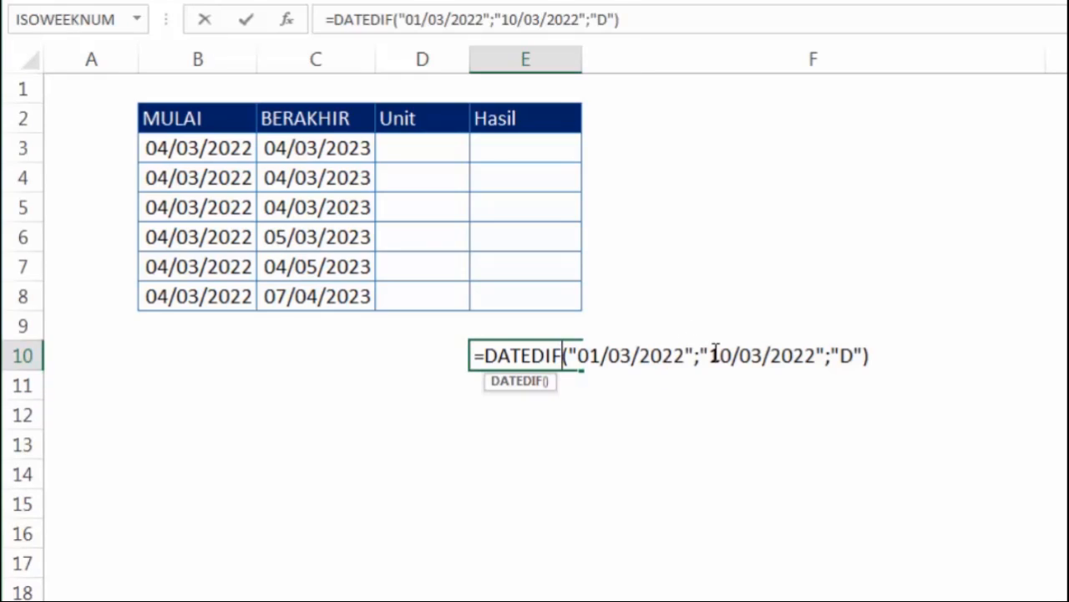
{"action": "left_click_drag", "start_coordinate": [751, 355], "coordinate": [763, 355]}
{"action": "type", "text": "4"}
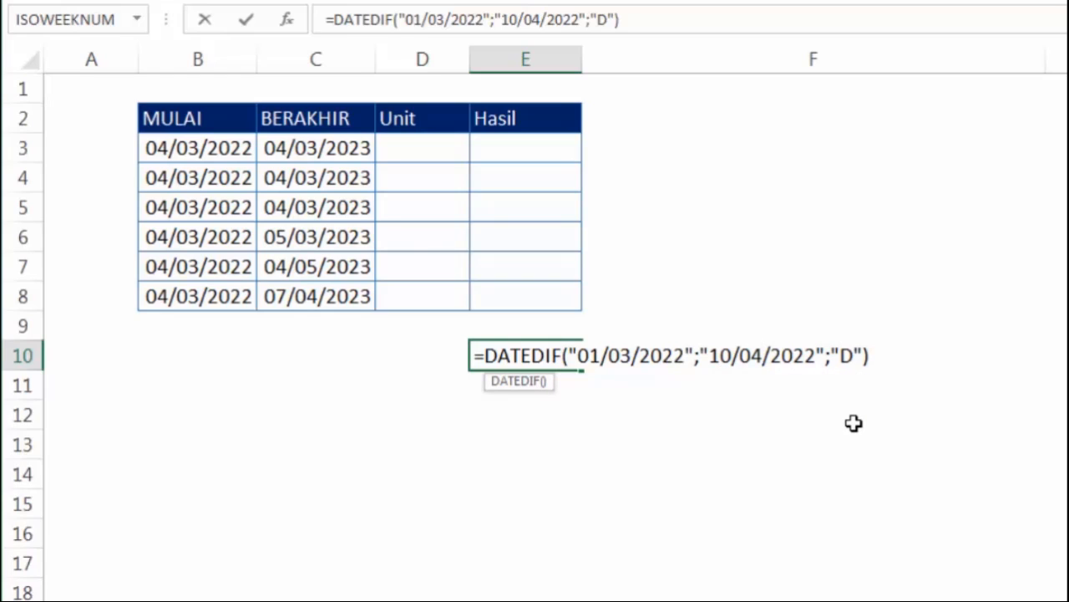
{"action": "key", "text": "Return"}
Step: Replace the unit argument of the DATEDIF formula in E10 with "M" to count whole months
{"action": "left_click", "coordinate": [577, 354]}
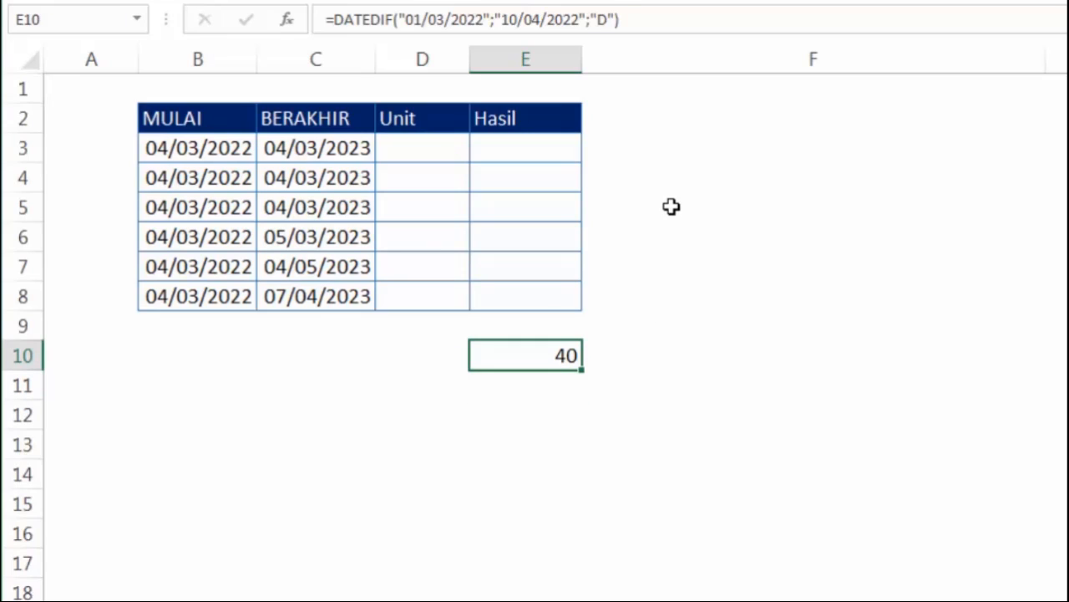
{"action": "double_click", "coordinate": [567, 357]}
{"action": "double_click", "coordinate": [848, 356]}
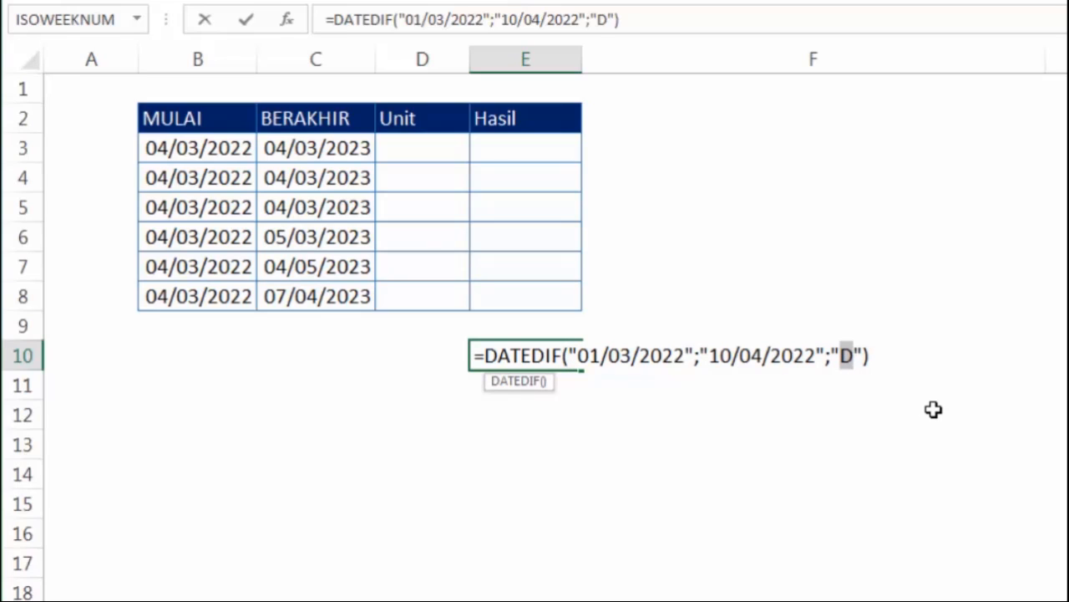
{"action": "type", "text": "M"}
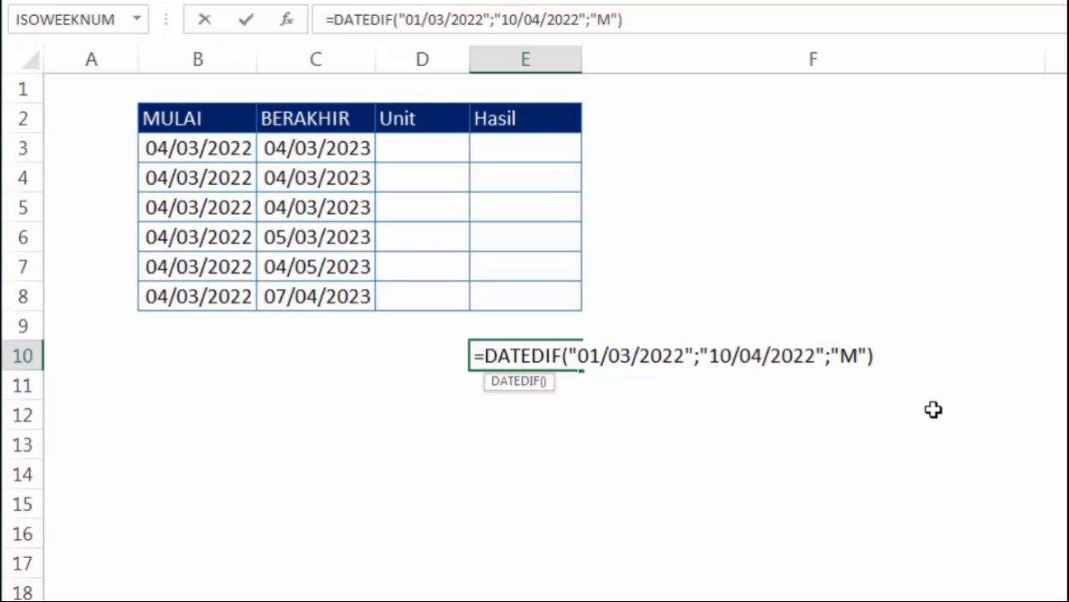
{"action": "key", "text": "Return"}
Step: Change the unit argument of the DATEDIF formula in E10 to "Y" to count whole years
{"action": "left_click", "coordinate": [559, 356]}
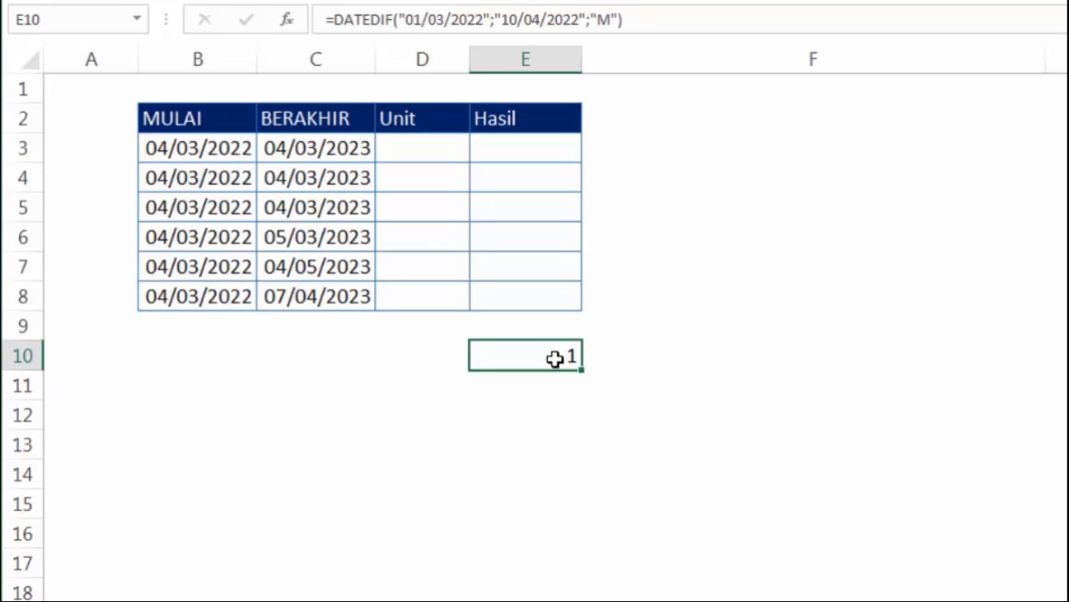
{"action": "double_click", "coordinate": [556, 358]}
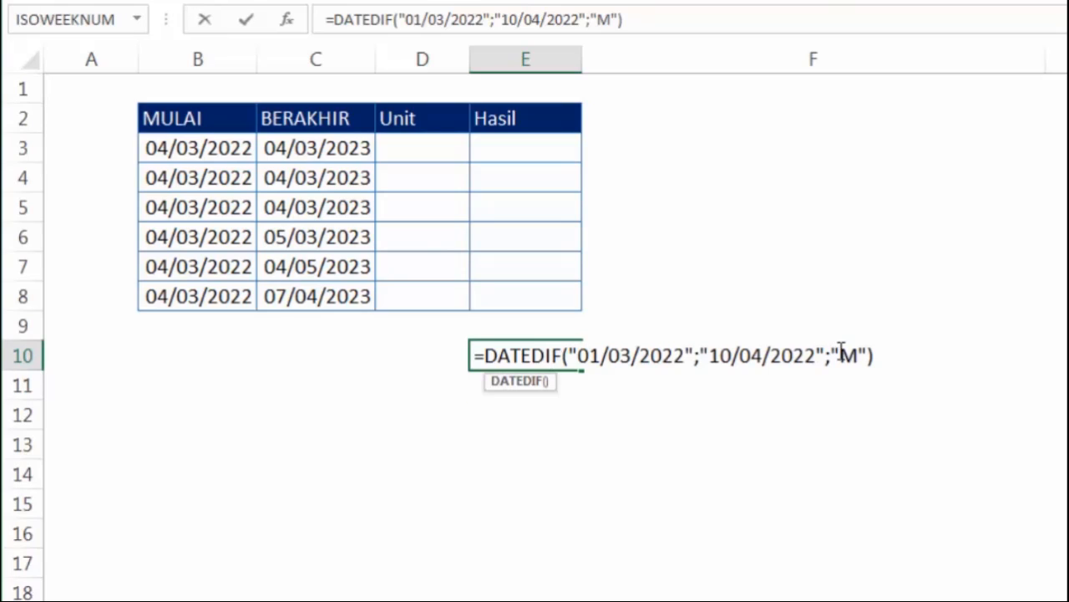
{"action": "left_click_drag", "start_coordinate": [840, 353], "coordinate": [853, 354]}
{"action": "type", "text": "Y"}
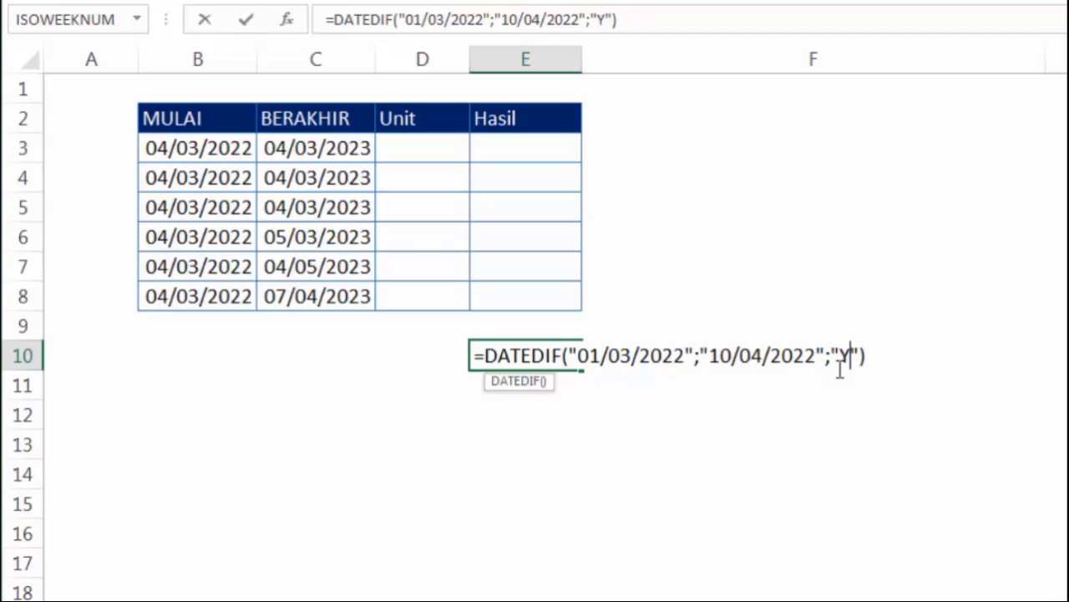
{"action": "key", "text": "Return"}
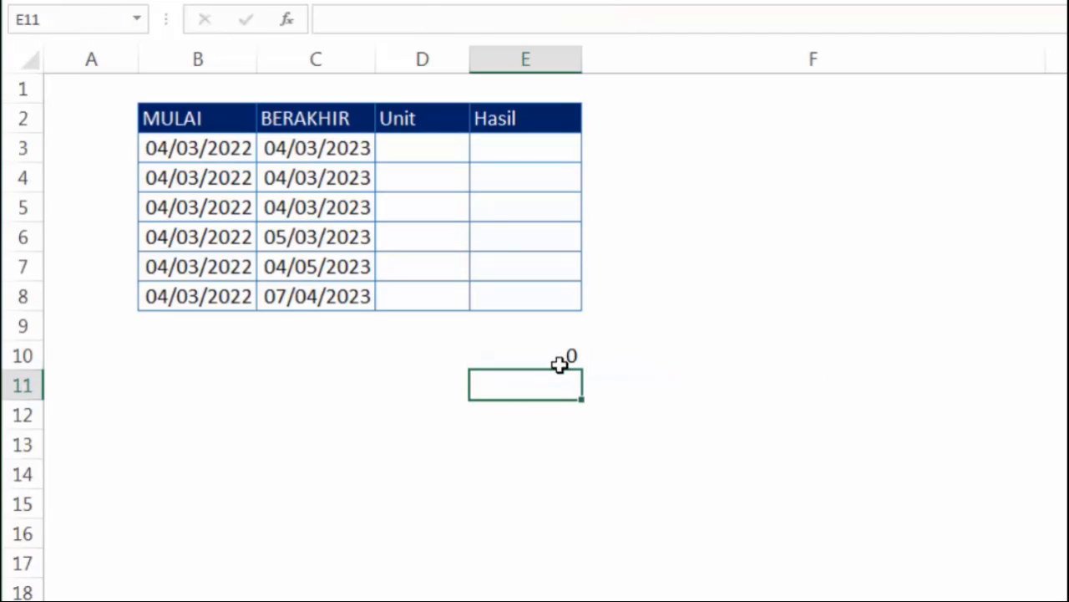
Step: Compare the year parts of both dates in E10's formula, and undo the change of its unit argument
{"action": "left_click", "coordinate": [556, 356]}
{"action": "double_click", "coordinate": [556, 356]}
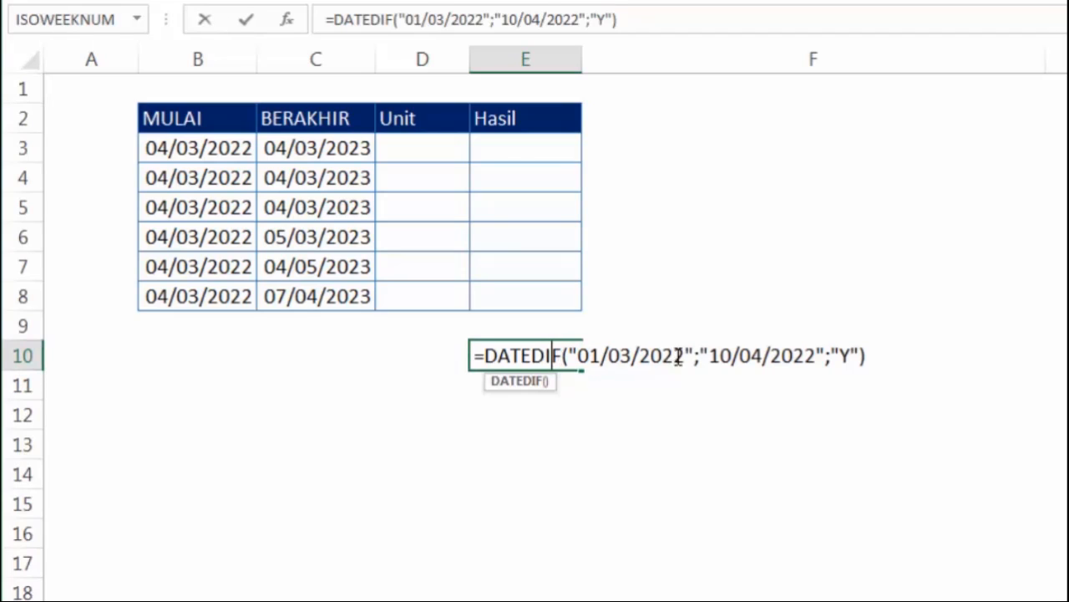
{"action": "left_click_drag", "start_coordinate": [656, 356], "coordinate": [677, 356]}
{"action": "left_click_drag", "start_coordinate": [794, 356], "coordinate": [812, 356]}
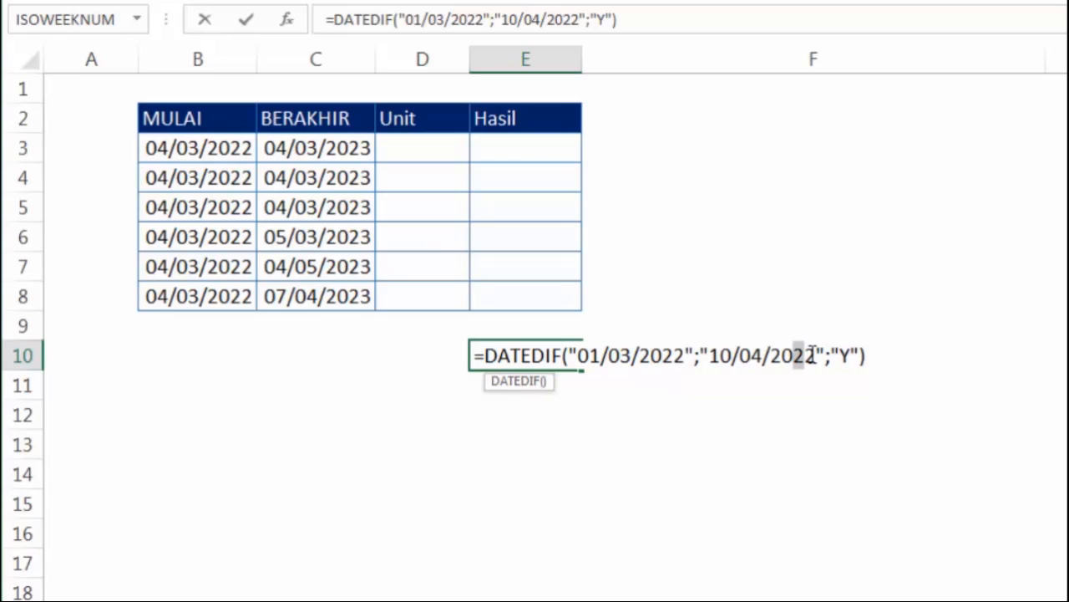
{"action": "key", "text": "Escape"}
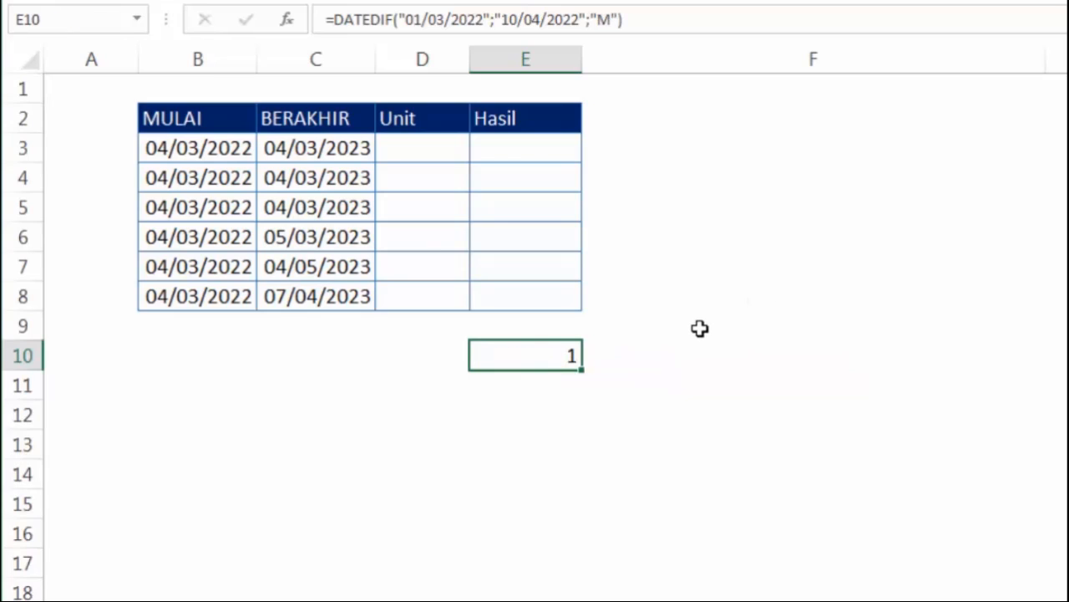
Step: Enter the units Y, M and D in cells D3 to D5 of the Unit column
{"action": "left_click", "coordinate": [700, 329]}
{"action": "left_click", "coordinate": [431, 152]}
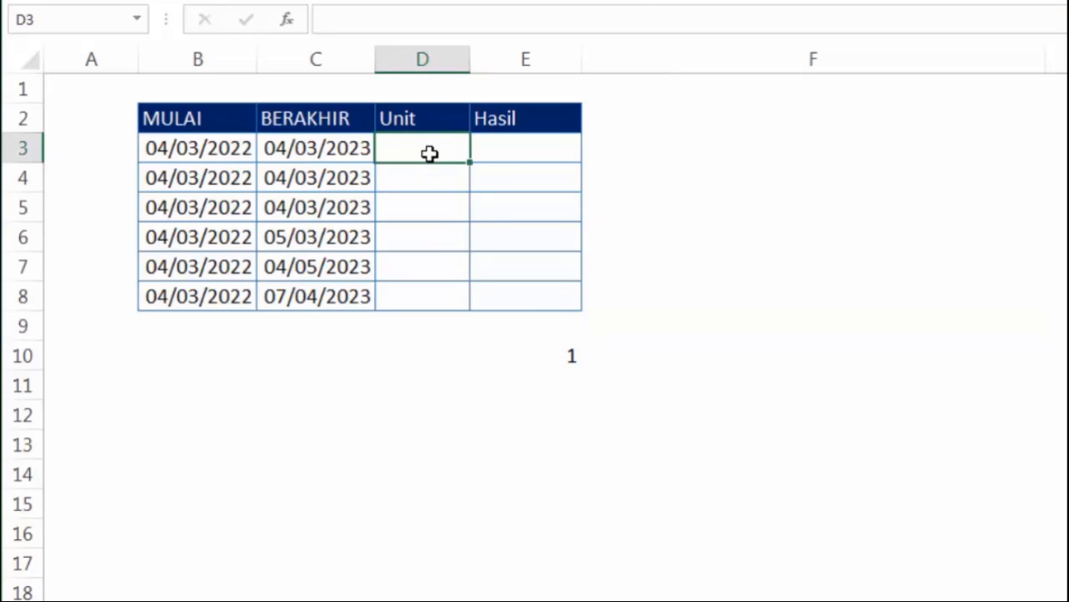
{"action": "left_click", "coordinate": [179, 148]}
{"action": "left_click", "coordinate": [282, 121]}
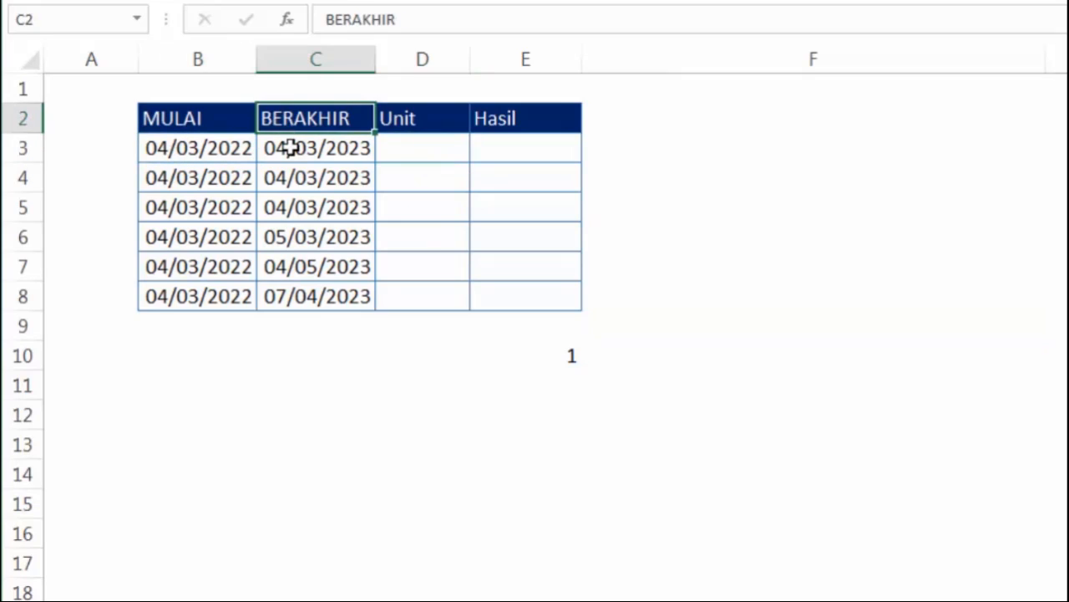
{"action": "left_click", "coordinate": [289, 148]}
{"action": "left_click", "coordinate": [380, 131]}
{"action": "left_click", "coordinate": [421, 142]}
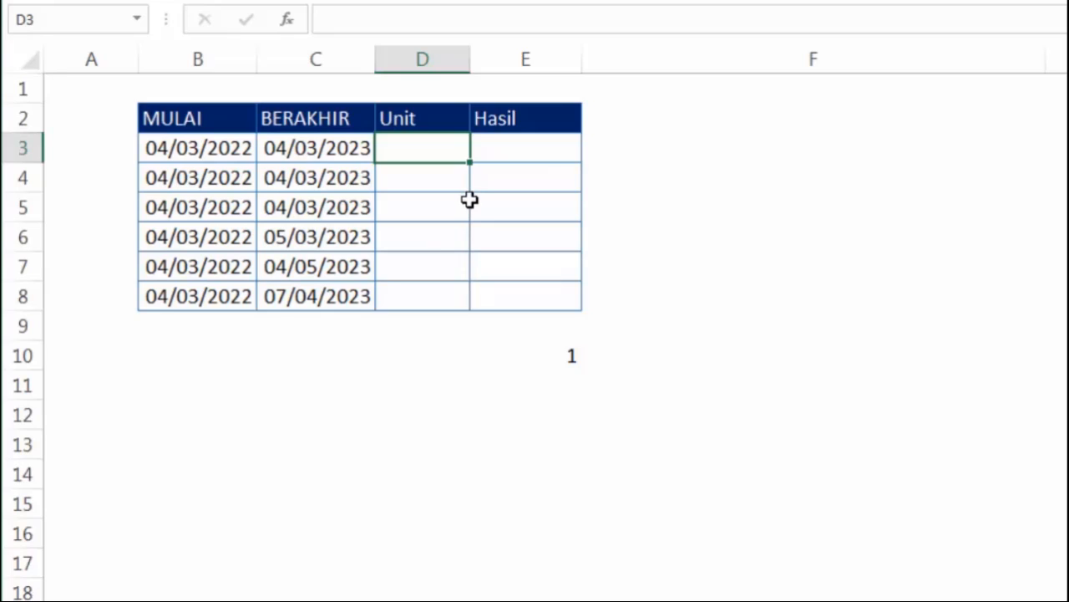
{"action": "type", "text": "Y"}
{"action": "key", "text": "Return"}
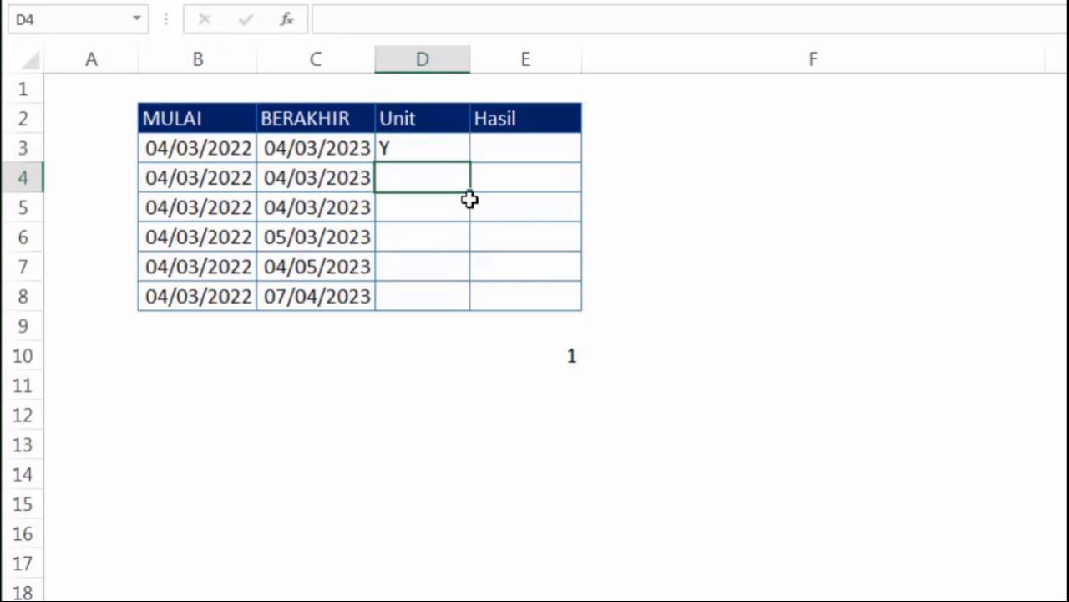
{"action": "type", "text": "M"}
{"action": "key", "text": "Return"}
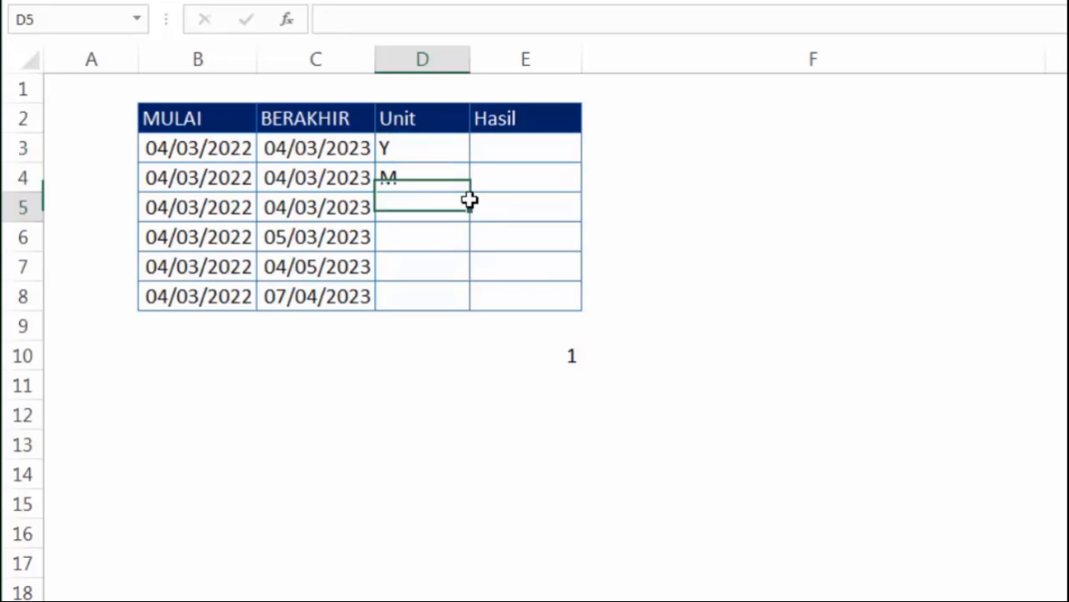
{"action": "type", "text": "D"}
{"action": "key", "text": "Return"}
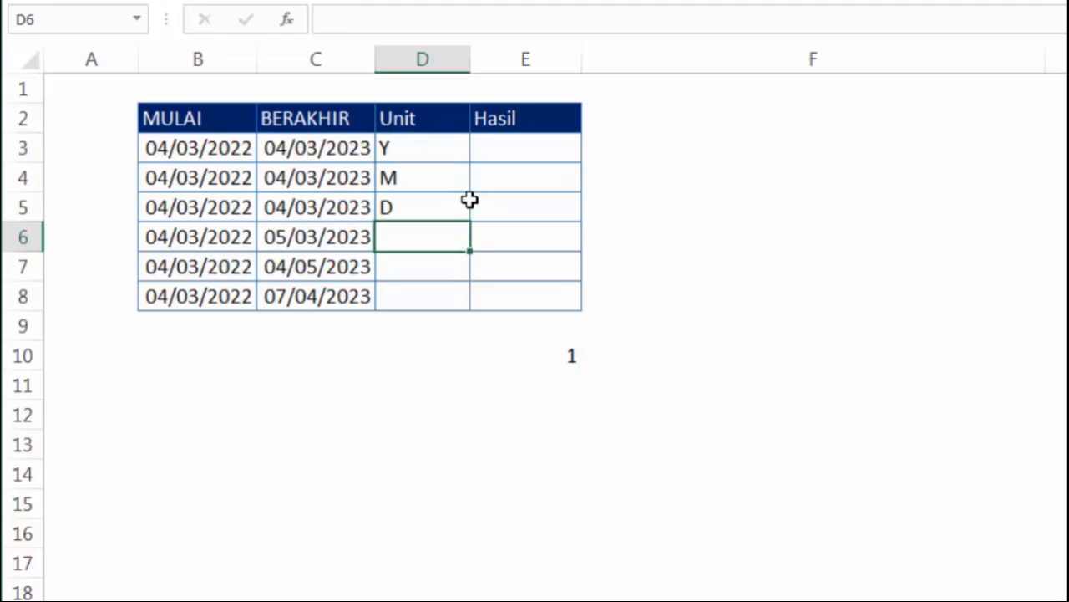
Step: Enter the combined units MD, YM and YD in cells D6 to D8 of the Unit column
{"action": "type", "text": "MD"}
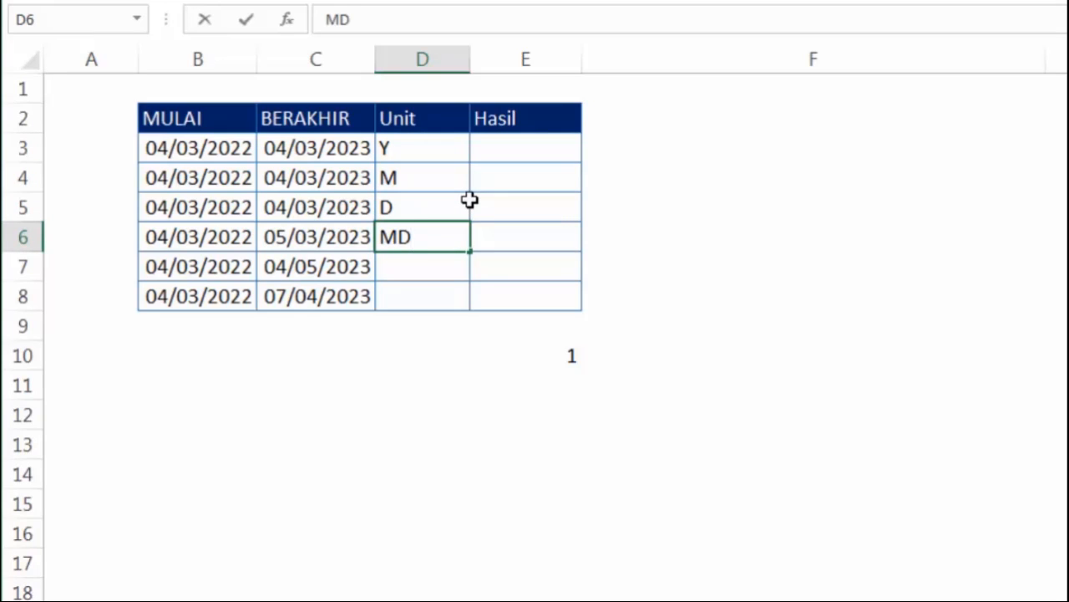
{"action": "key", "text": "Return"}
{"action": "type", "text": "Y"}
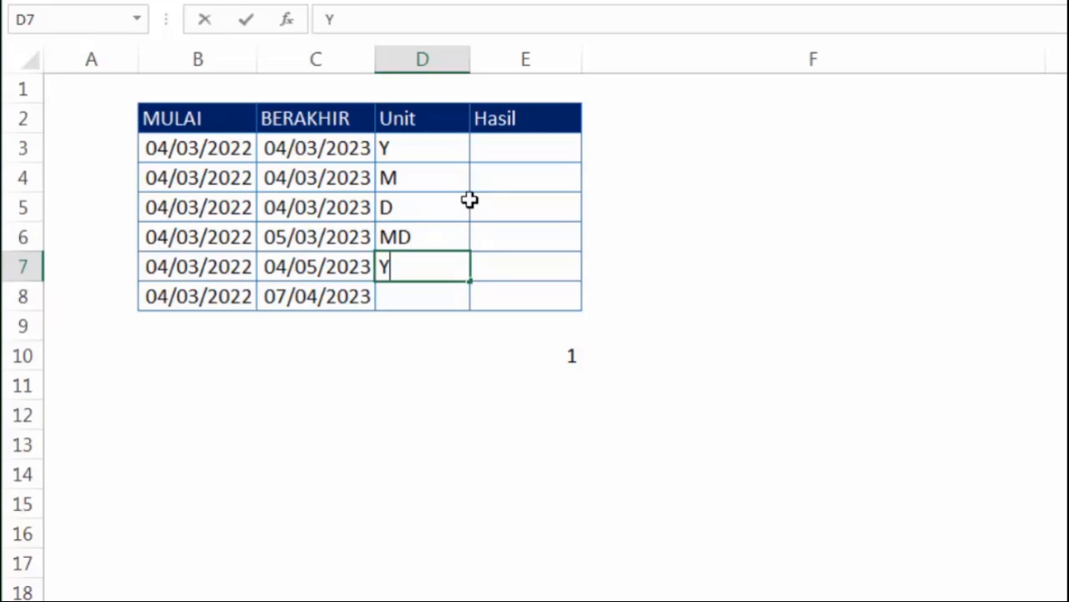
{"action": "type", "text": "M"}
{"action": "key", "text": "Return"}
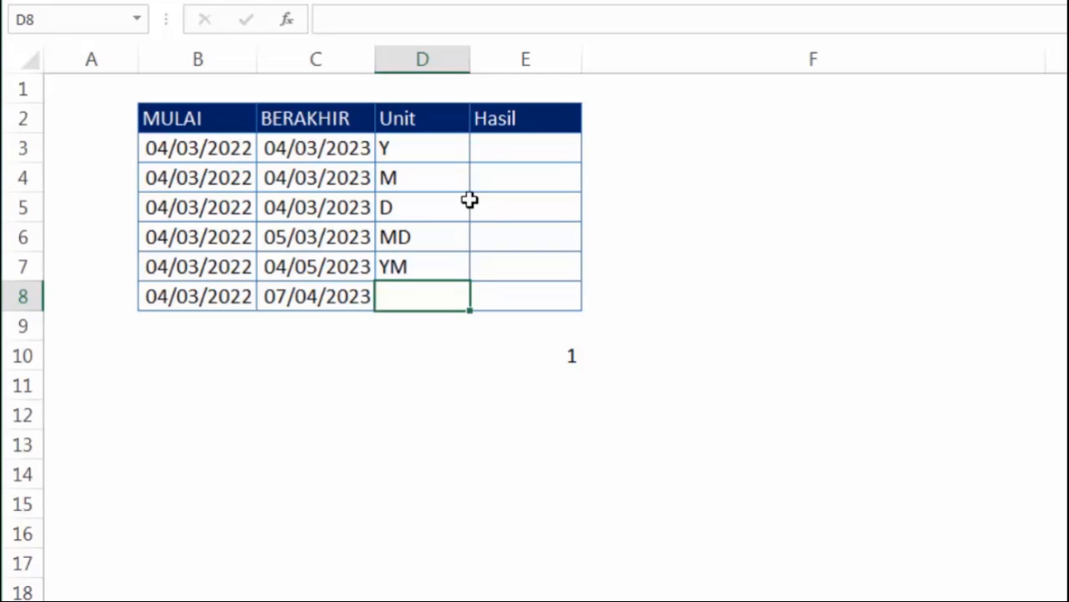
{"action": "type", "text": "YD"}
{"action": "key", "text": "Return"}
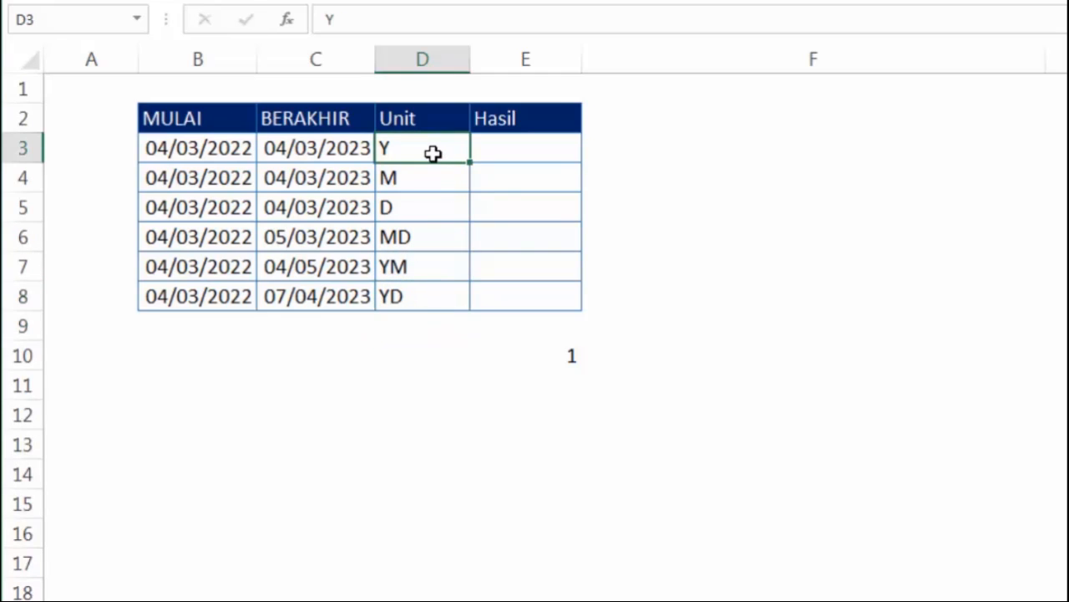
Step: Check how the unit argument is written in E10's DATEDIF formula and review the date and unit columns of the table
{"action": "double_click", "coordinate": [570, 356]}
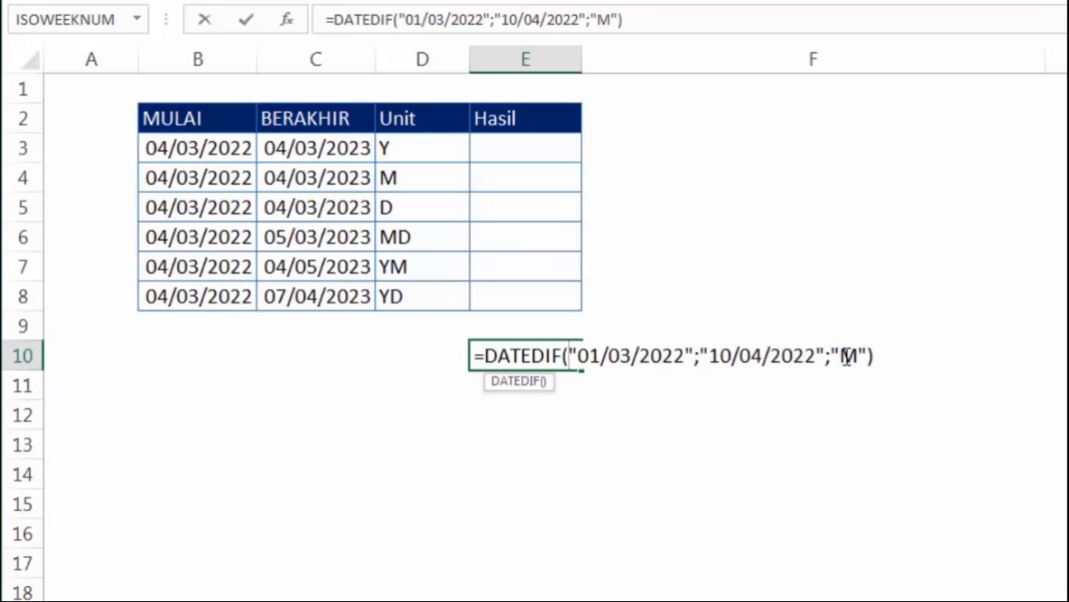
{"action": "key", "text": "Return"}
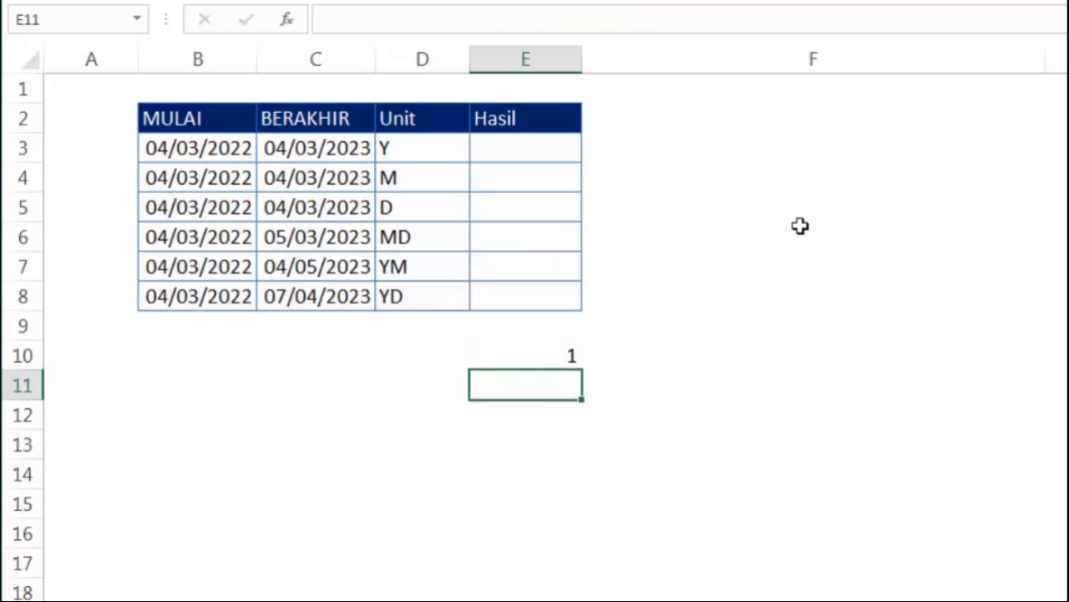
{"action": "left_click", "coordinate": [802, 228]}
{"action": "left_click", "coordinate": [259, 131]}
{"action": "left_click", "coordinate": [125, 170]}
{"action": "left_click", "coordinate": [459, 139]}
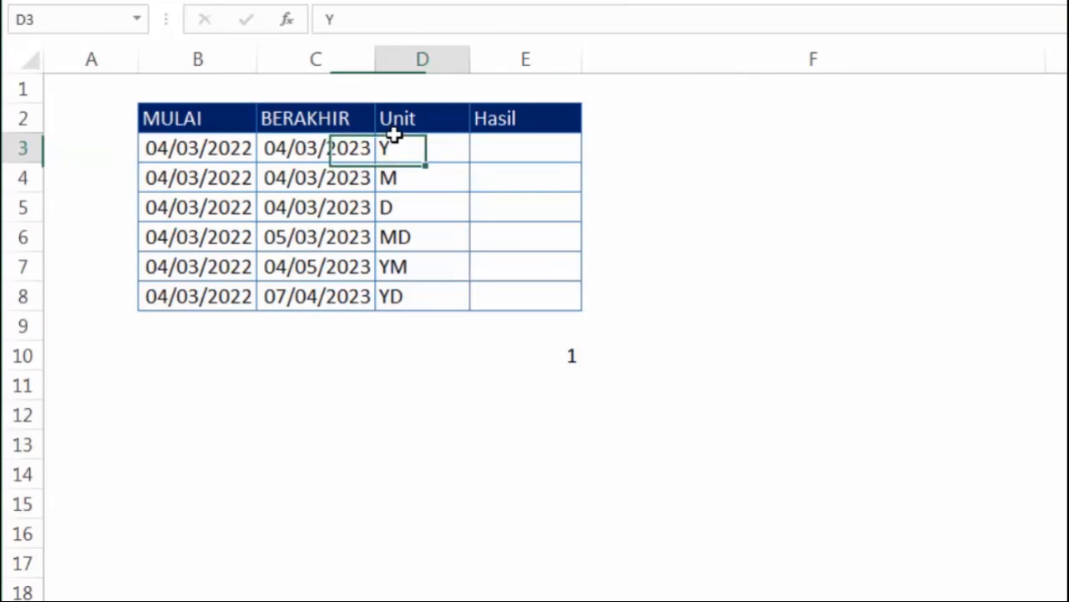
Step: Enter a DATEDIF formula in E3 using B3 as start date, C3 as end date and D3 as unit
{"action": "left_click", "coordinate": [497, 144]}
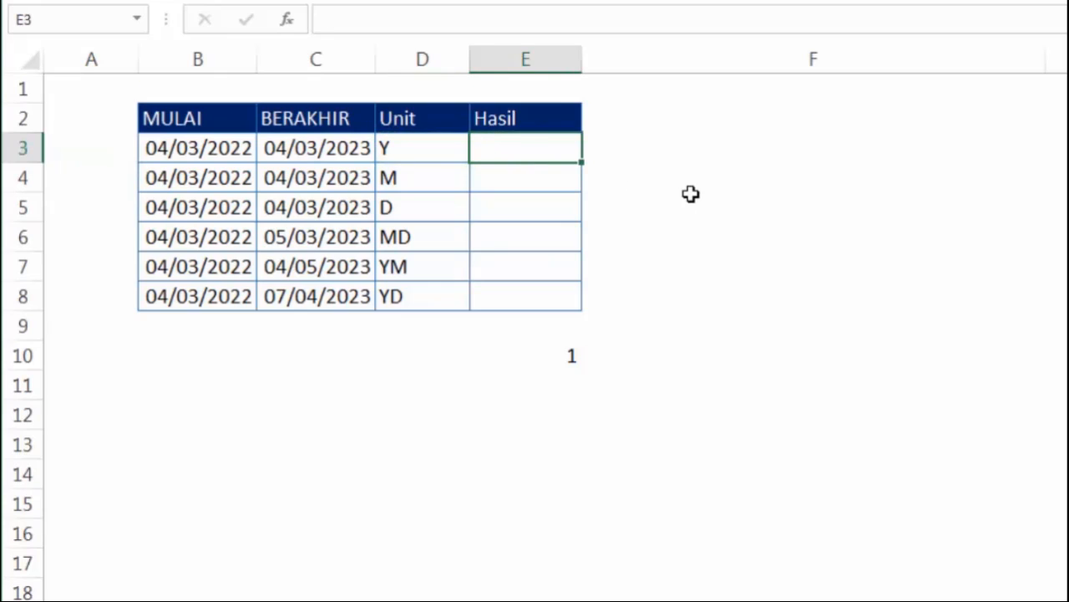
{"action": "type", "text": "=DATEDI"}
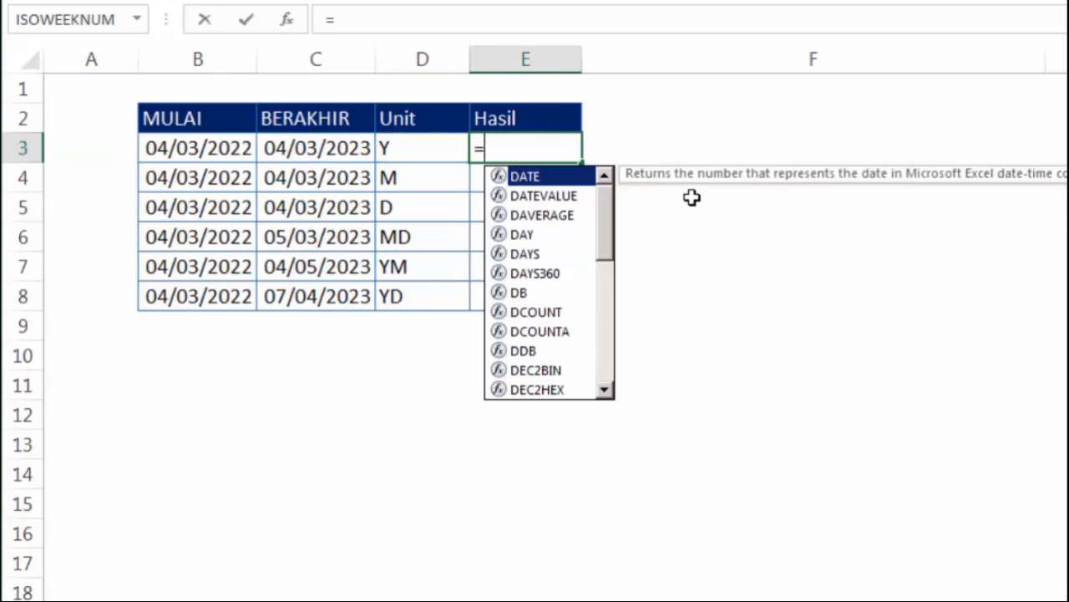
{"action": "type", "text": "F("}
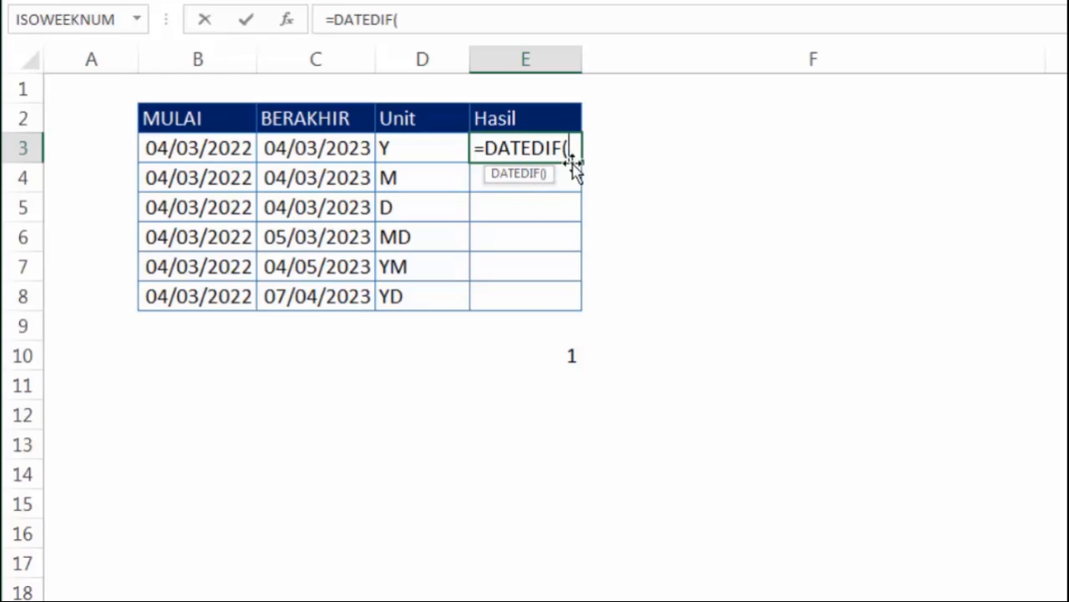
{"action": "left_click", "coordinate": [228, 149]}
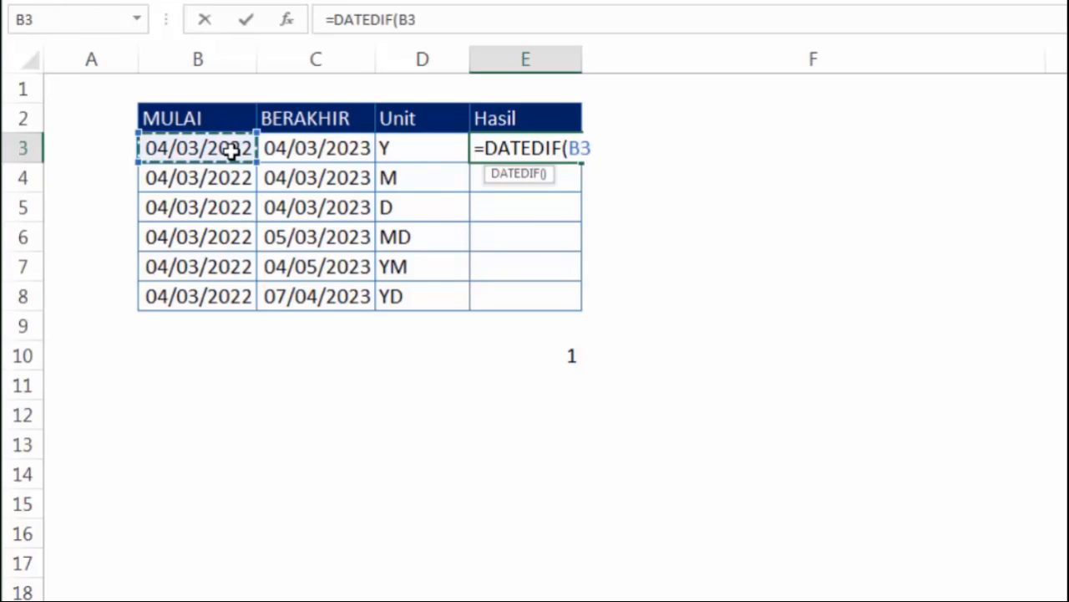
{"action": "type", "text": ";"}
{"action": "left_click", "coordinate": [314, 150]}
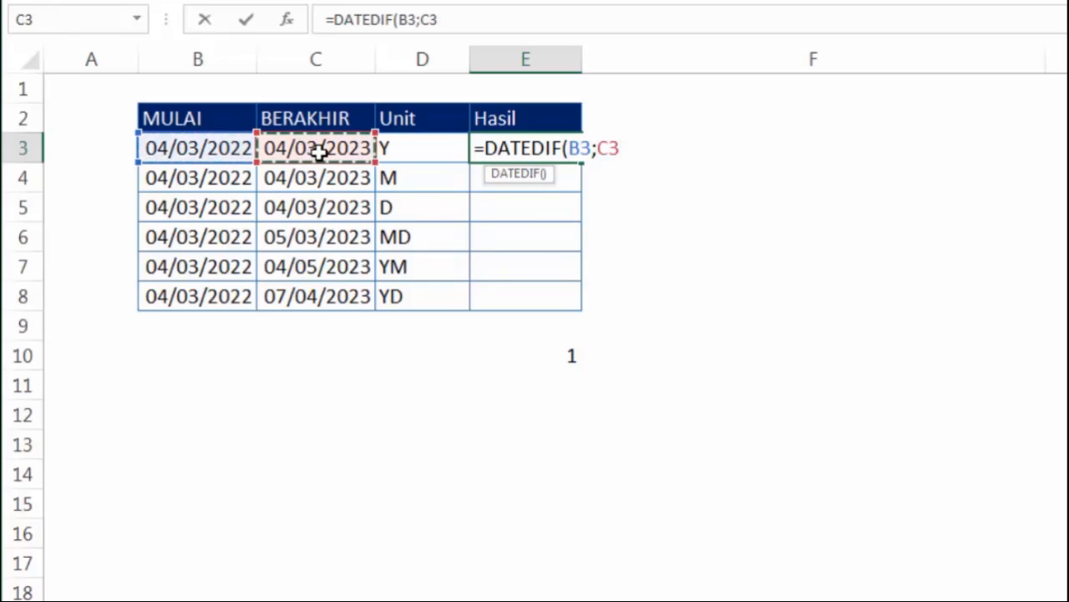
{"action": "type", "text": ";"}
{"action": "left_click", "coordinate": [395, 151]}
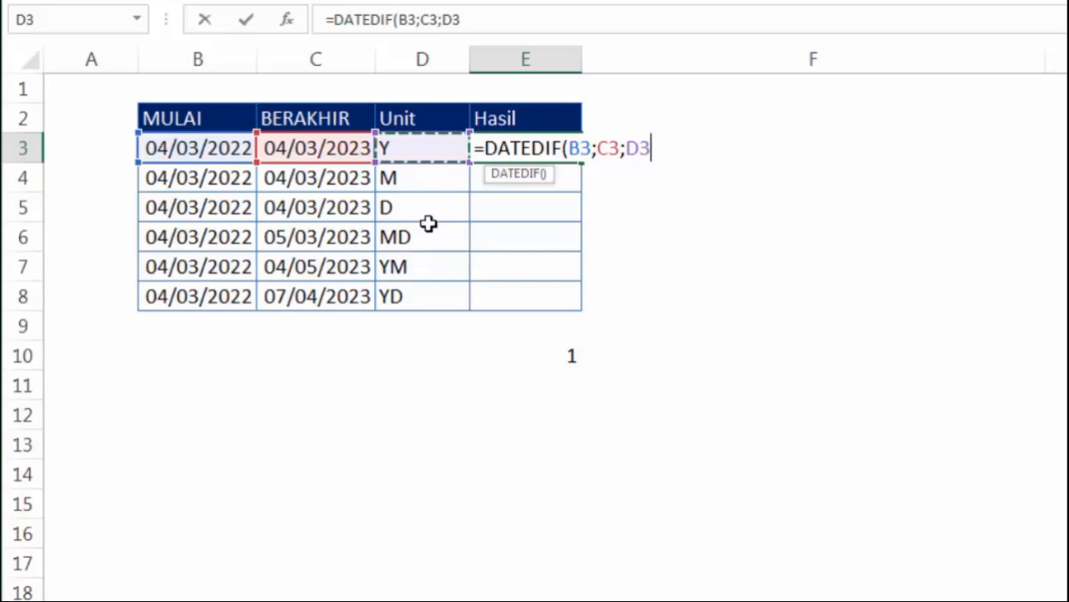
{"action": "key", "text": "Return"}
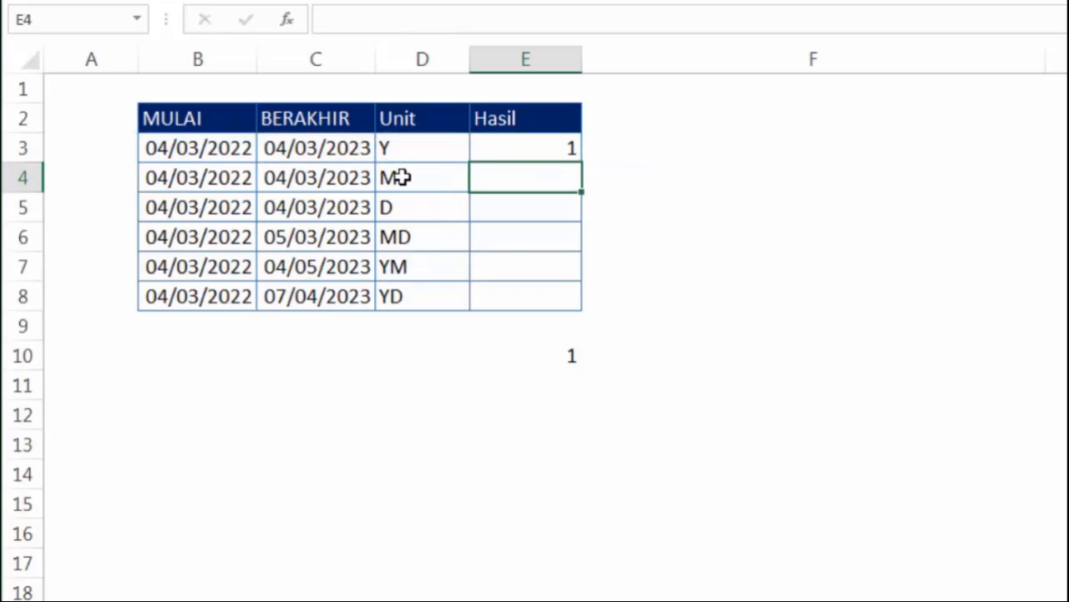
Step: Fill the DATEDIF formula from E3 down to E8 to complete the Hasil column
{"action": "left_click", "coordinate": [497, 148]}
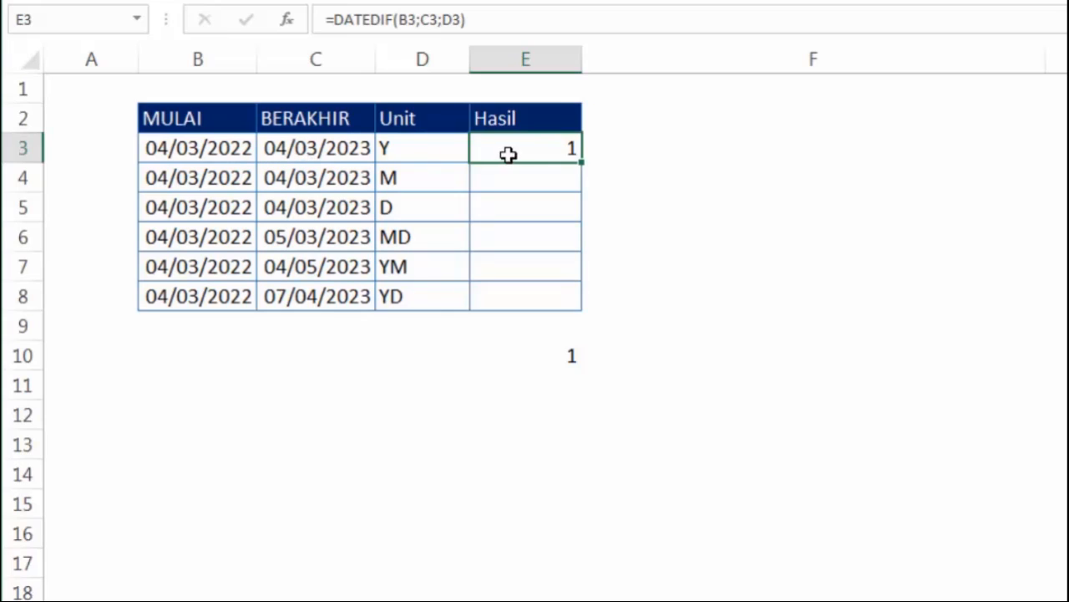
{"action": "left_click", "coordinate": [383, 152]}
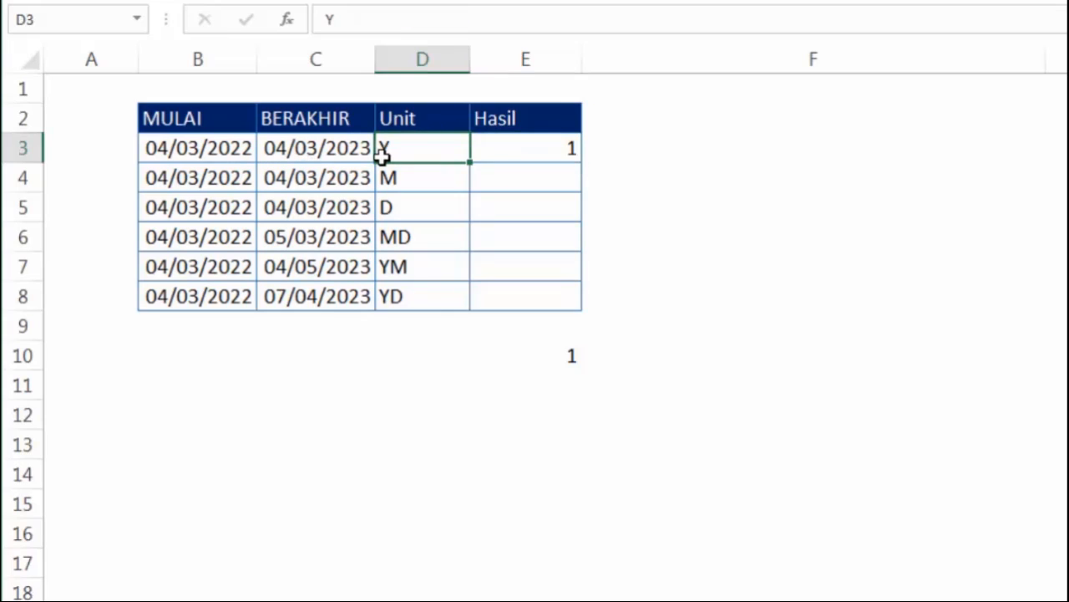
{"action": "left_click", "coordinate": [566, 150]}
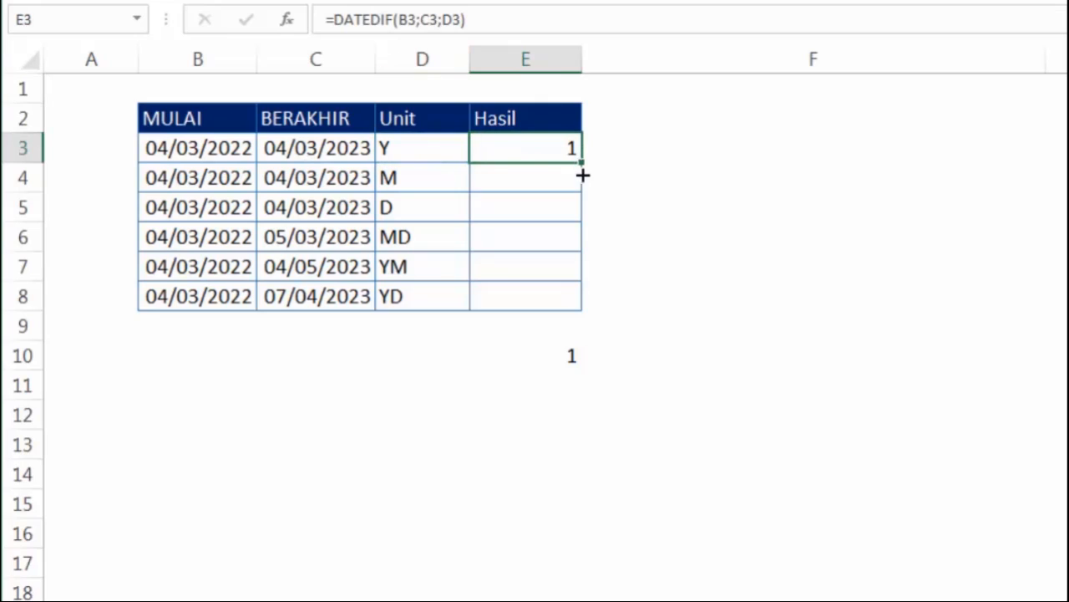
{"action": "left_click_drag", "start_coordinate": [582, 164], "coordinate": [569, 306]}
{"action": "left_click", "coordinate": [686, 227]}
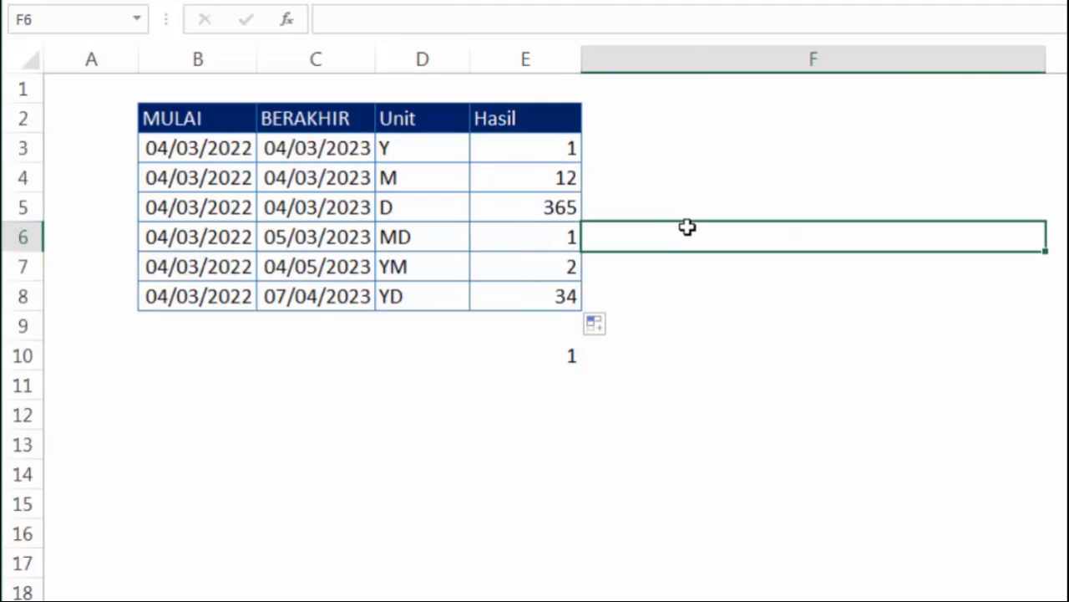
Step: Examine the dates, units and DATEDIF results in the M and D rows of the table
{"action": "left_click", "coordinate": [410, 176]}
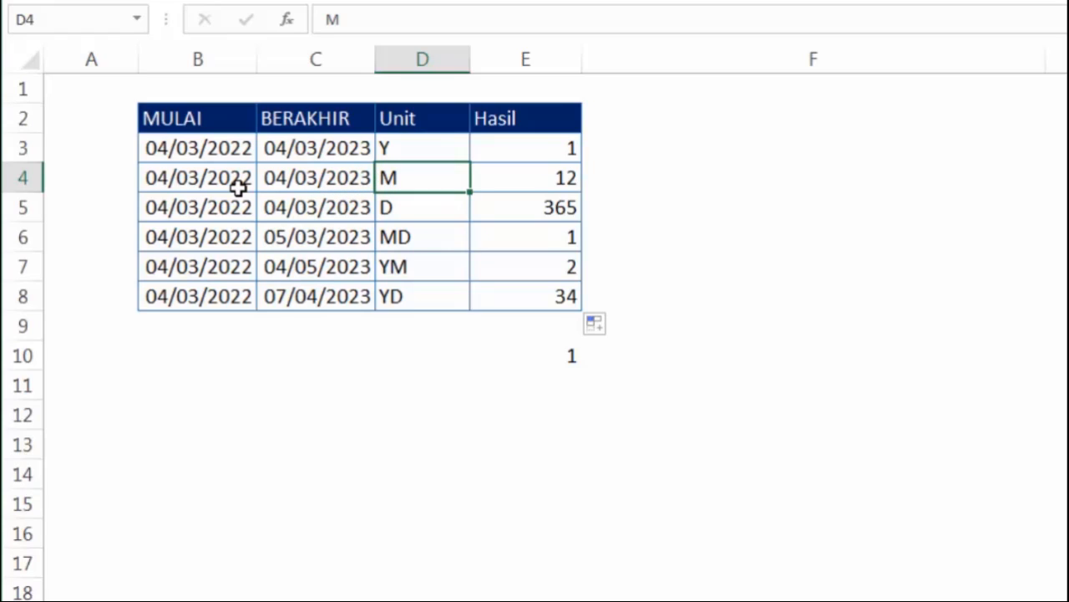
{"action": "left_click", "coordinate": [567, 177]}
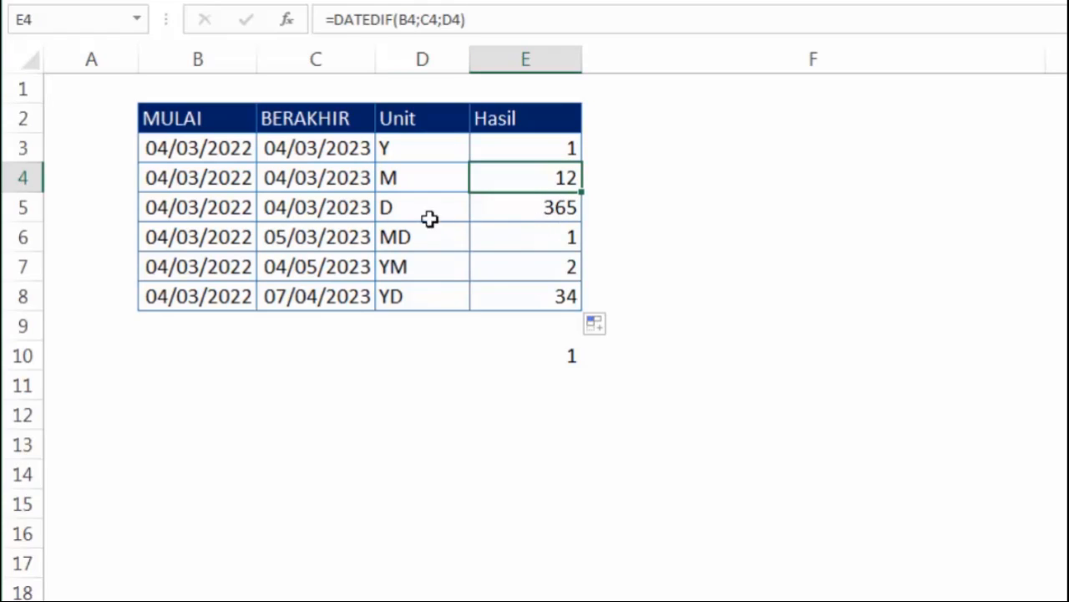
{"action": "left_click", "coordinate": [213, 211]}
{"action": "left_click", "coordinate": [396, 207]}
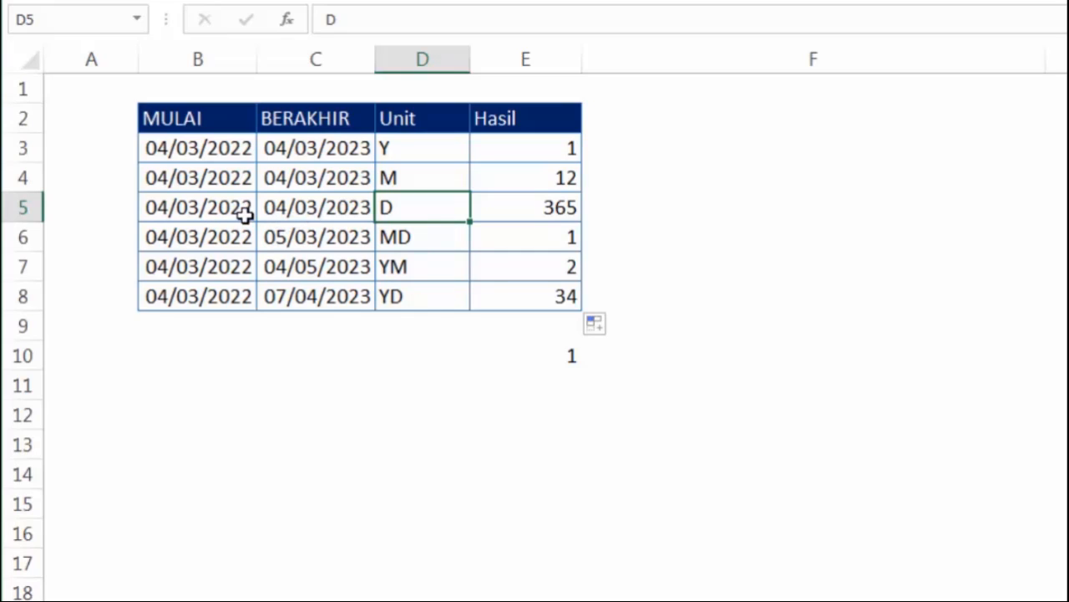
{"action": "left_click", "coordinate": [500, 217]}
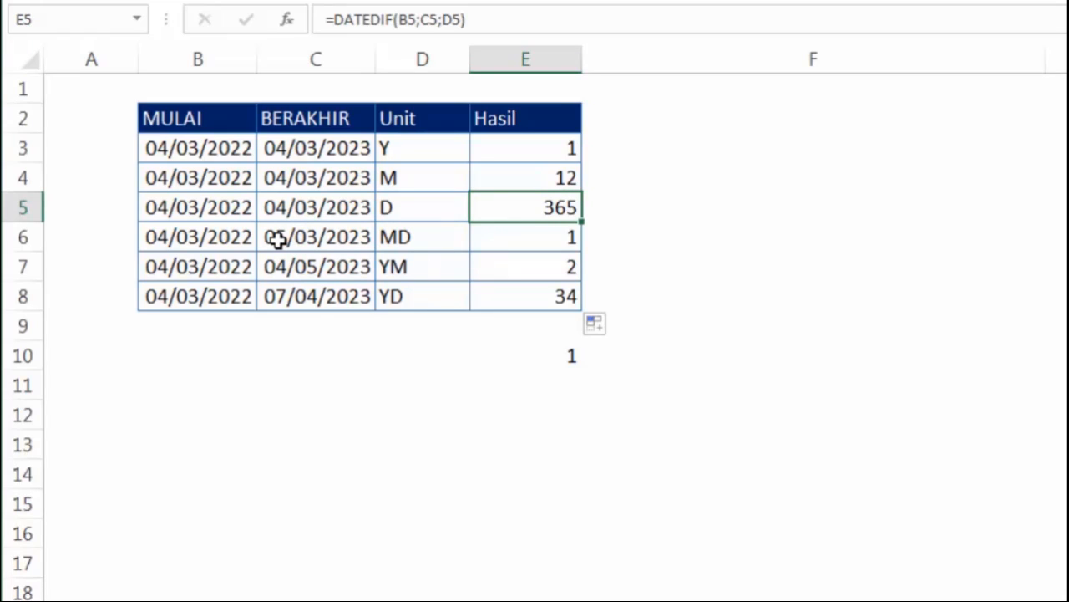
Step: Examine the start dates, end dates, units and DATEDIF results in the MD and YM rows, comparing them with the M row
{"action": "left_click", "coordinate": [411, 237]}
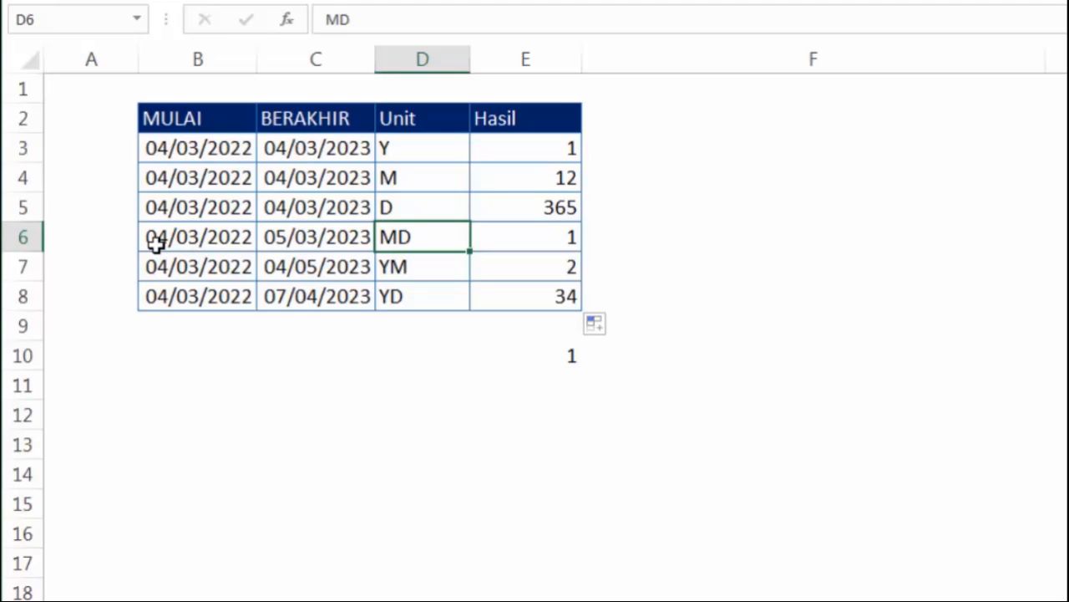
{"action": "left_click", "coordinate": [518, 241]}
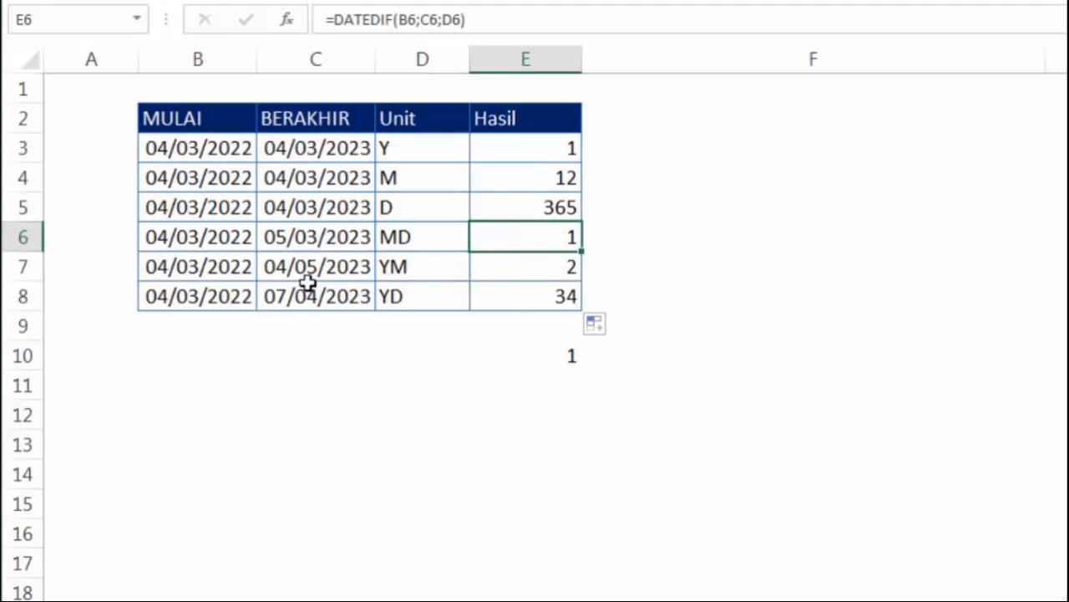
{"action": "left_click", "coordinate": [160, 271]}
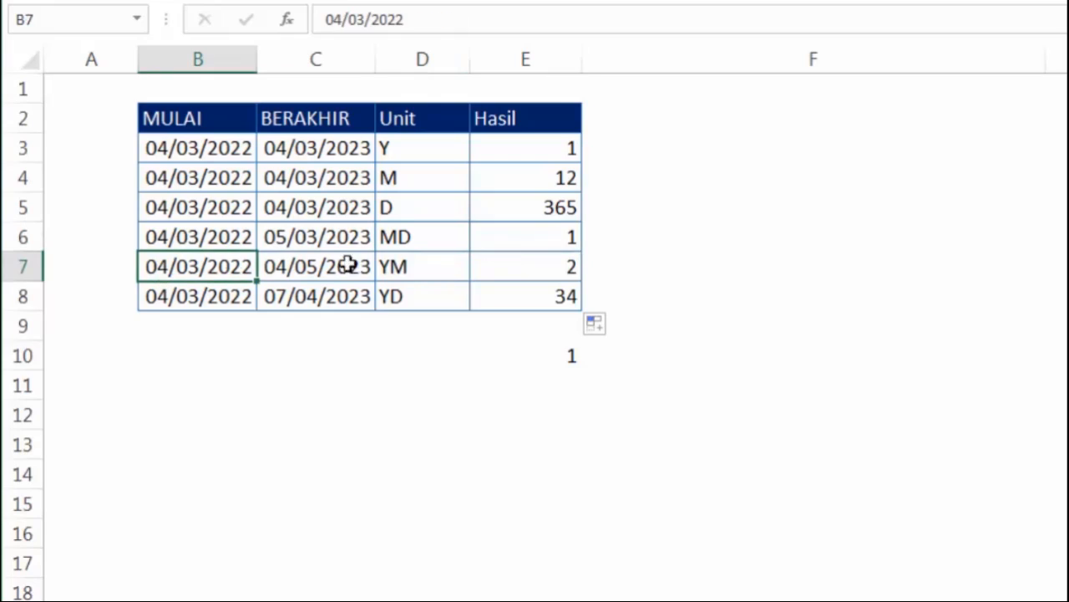
{"action": "left_click", "coordinate": [432, 266]}
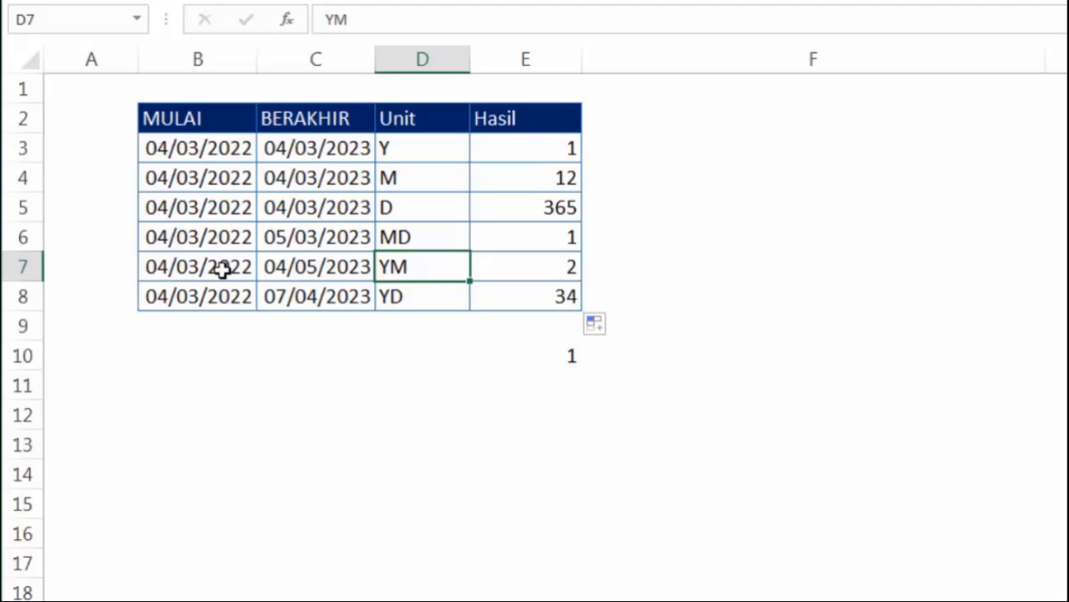
{"action": "left_click", "coordinate": [183, 273]}
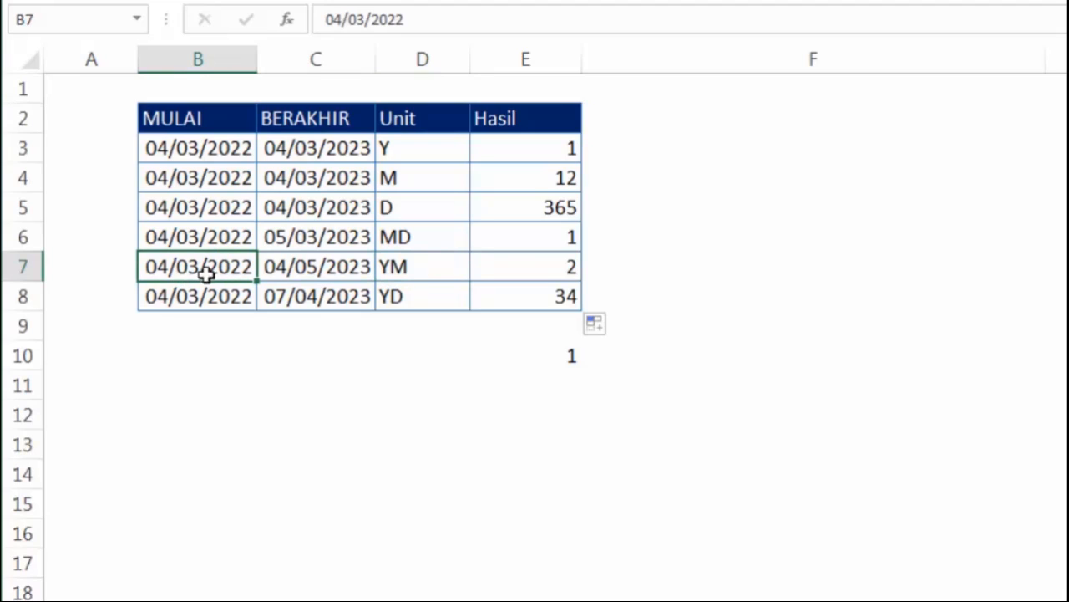
{"action": "left_click", "coordinate": [312, 272]}
{"action": "left_click", "coordinate": [524, 277]}
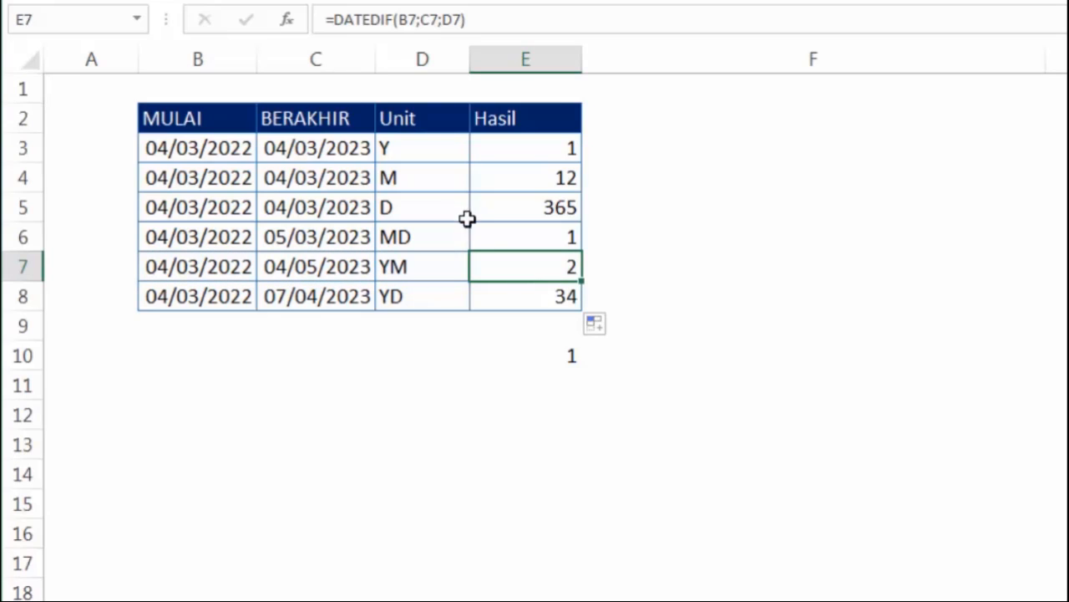
{"action": "left_click", "coordinate": [450, 176]}
{"action": "left_click", "coordinate": [499, 181]}
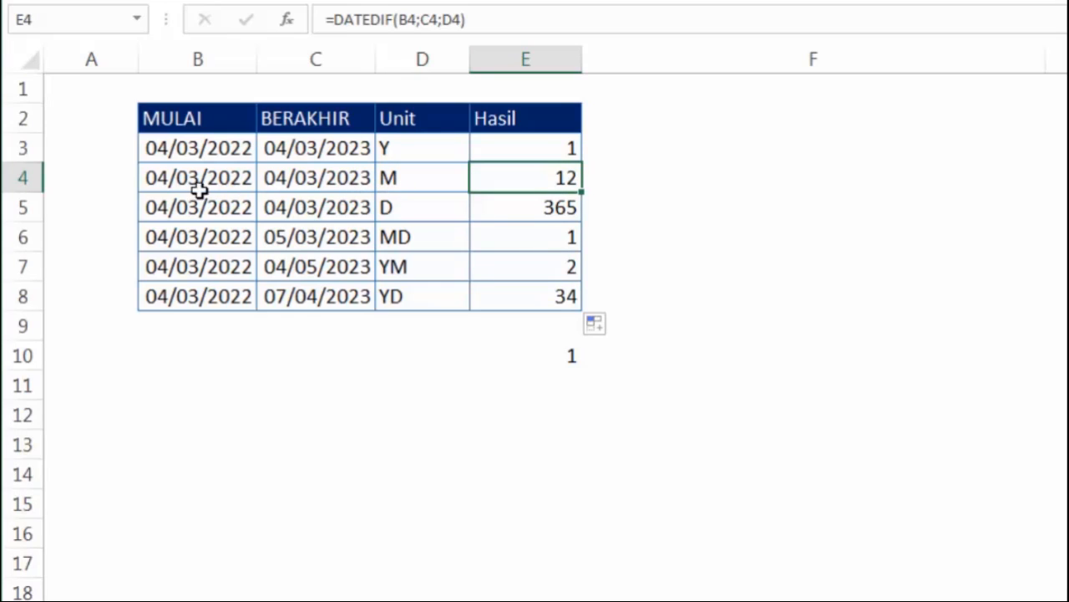
{"action": "left_click", "coordinate": [332, 272]}
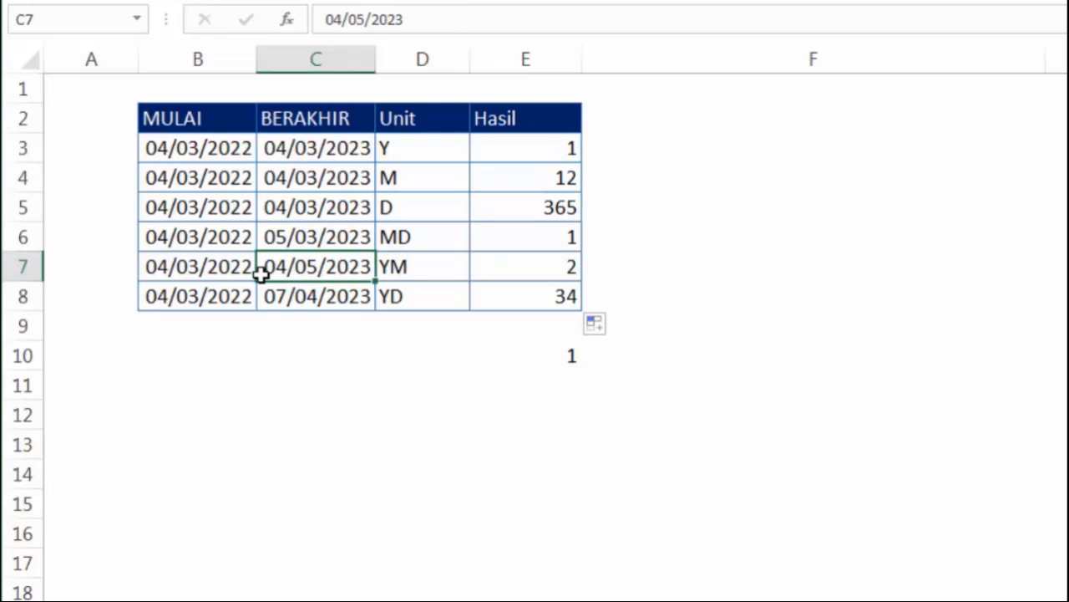
{"action": "left_click", "coordinate": [211, 268]}
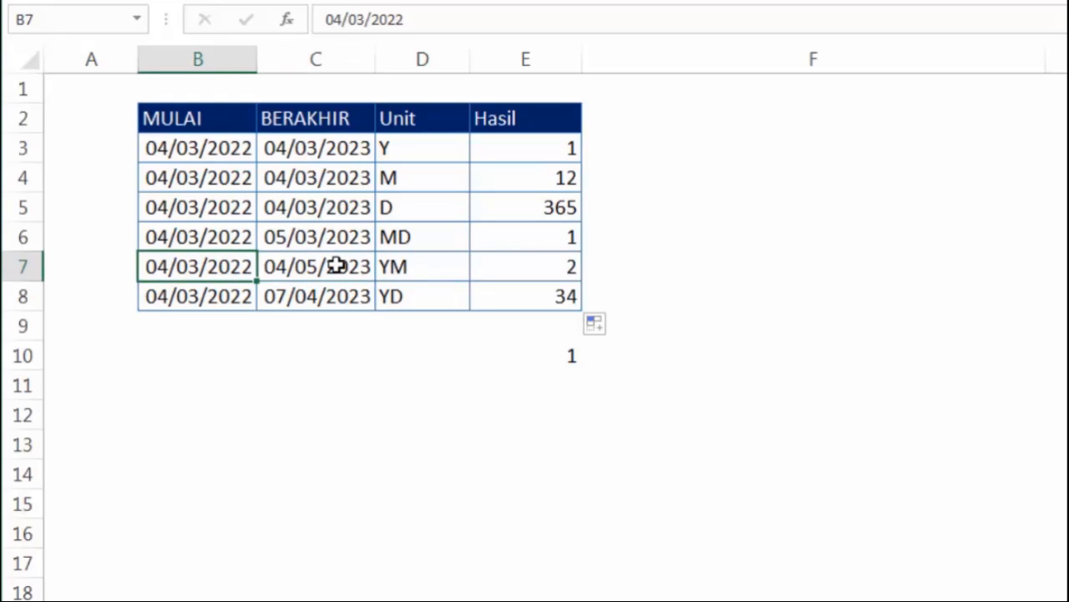
{"action": "left_click", "coordinate": [337, 266]}
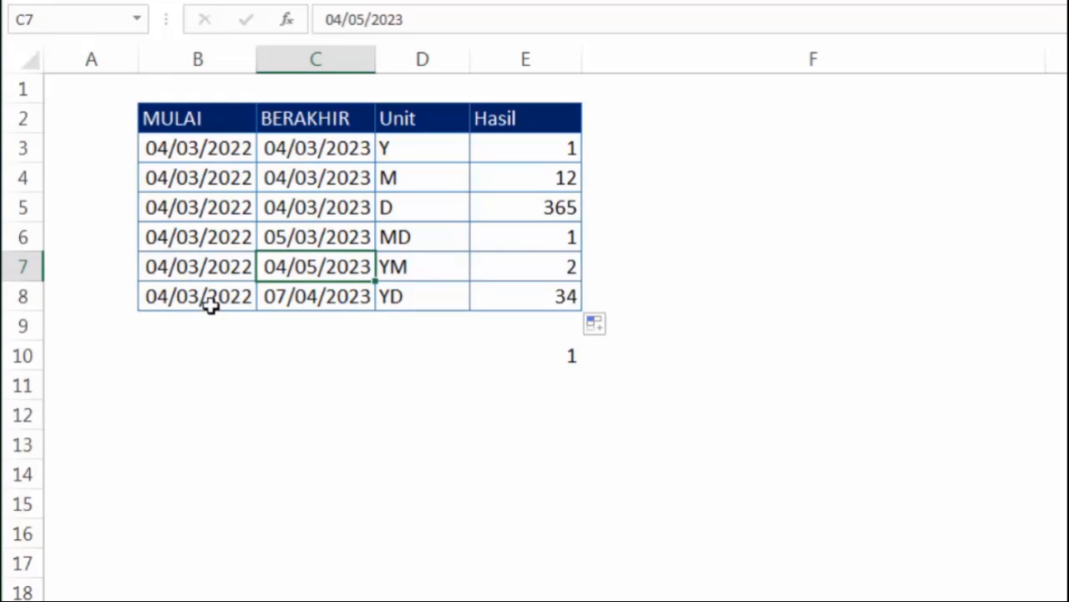
Step: Examine the YD row's start date, end date, unit and DATEDIF result
{"action": "left_click", "coordinate": [427, 290]}
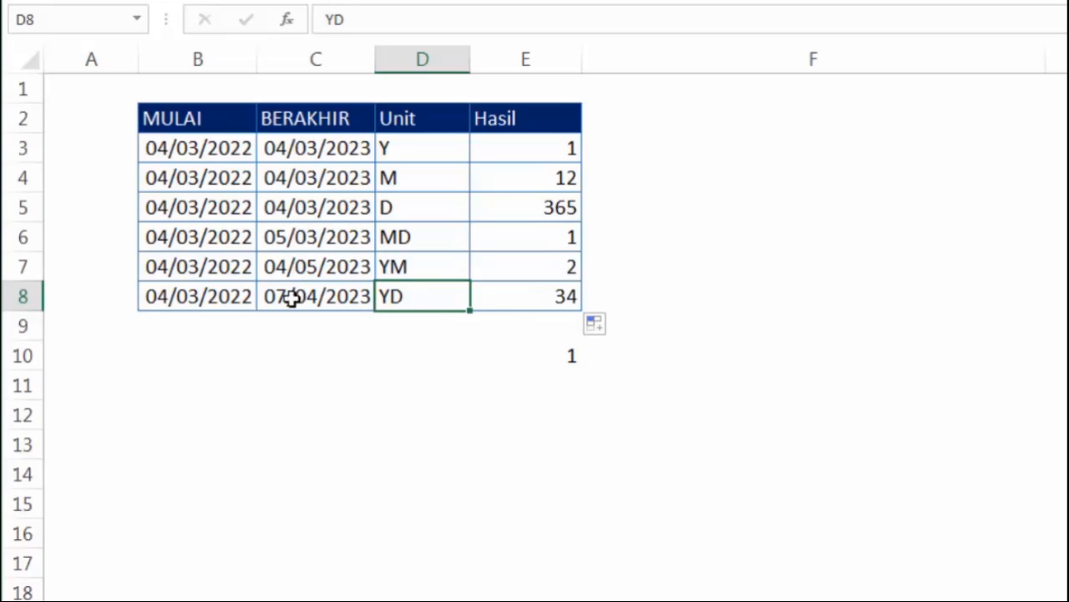
{"action": "left_click", "coordinate": [177, 300]}
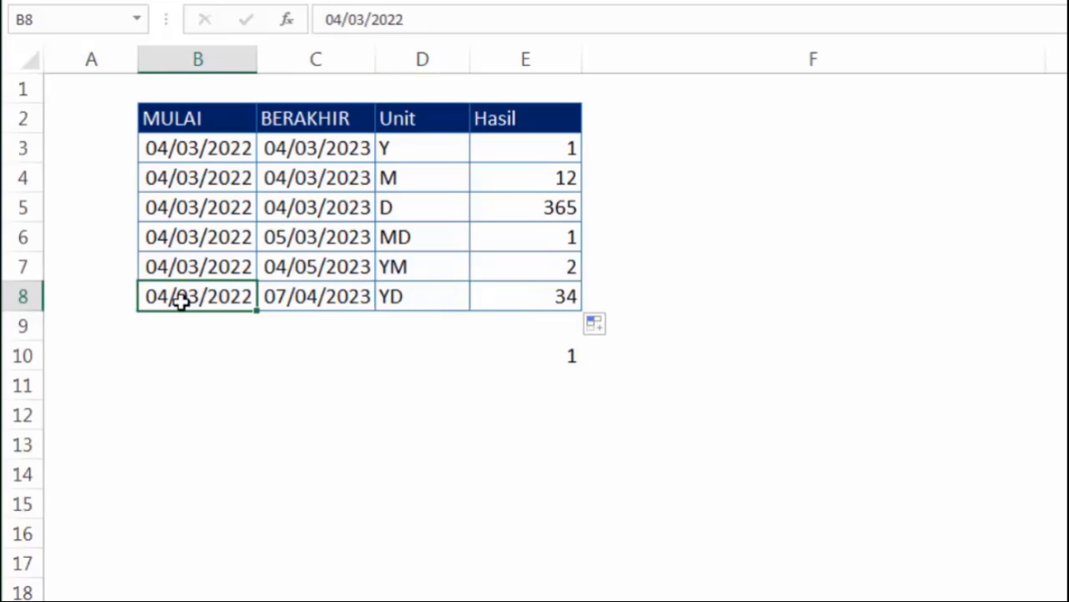
{"action": "left_click", "coordinate": [301, 297]}
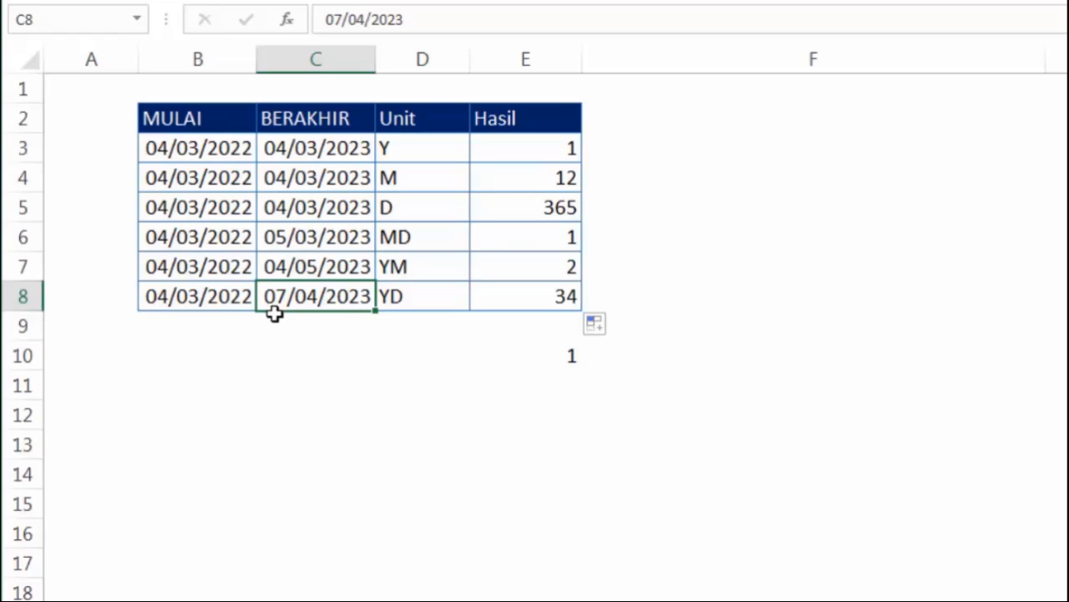
{"action": "left_click", "coordinate": [518, 303]}
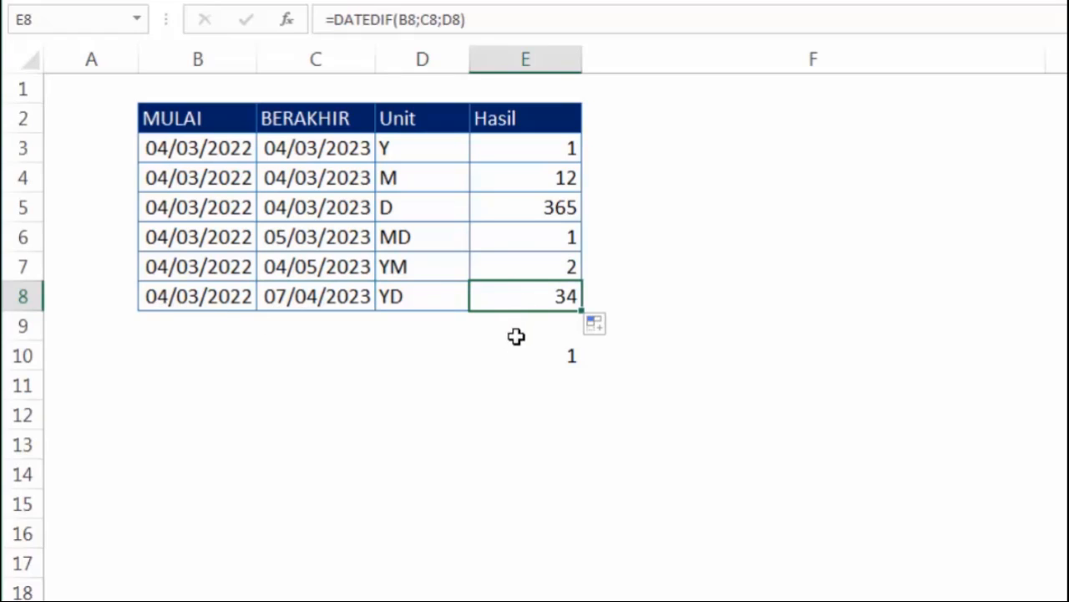
{"action": "left_click", "coordinate": [416, 294]}
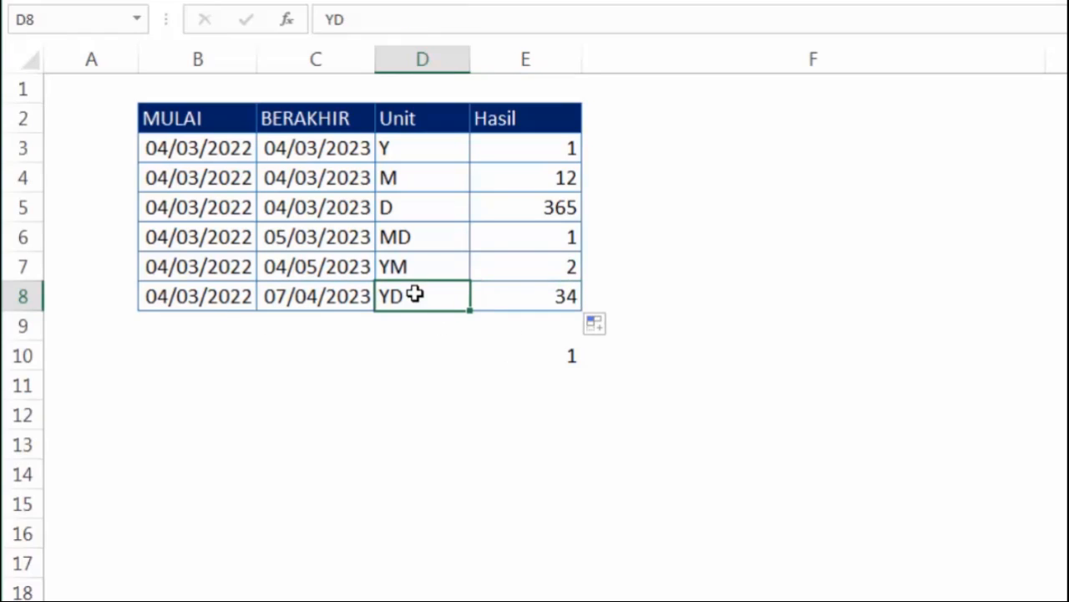
{"action": "left_click", "coordinate": [451, 376]}
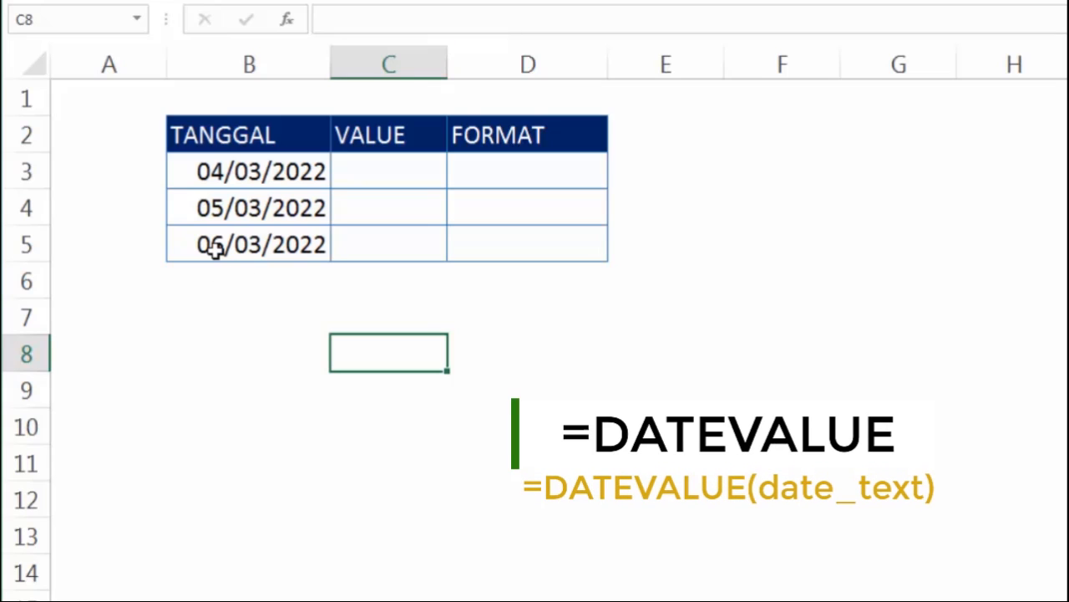
Step: Compare how the three TANGGAL dates in B3 to B5 are stored, as date or as text
{"action": "left_click", "coordinate": [277, 173]}
{"action": "left_click", "coordinate": [269, 200]}
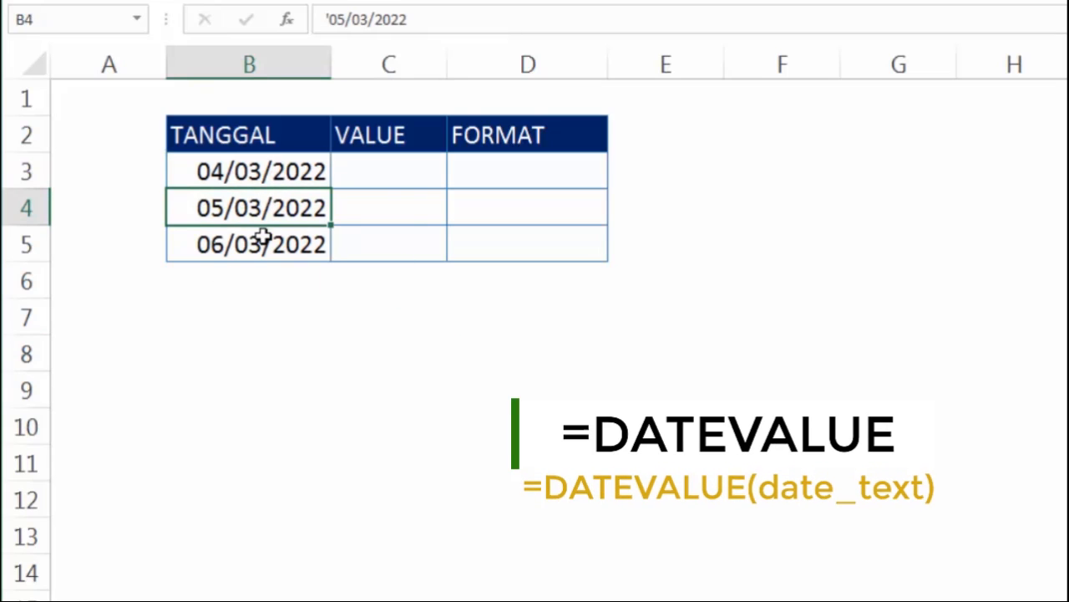
{"action": "left_click", "coordinate": [265, 241]}
{"action": "left_click", "coordinate": [269, 172]}
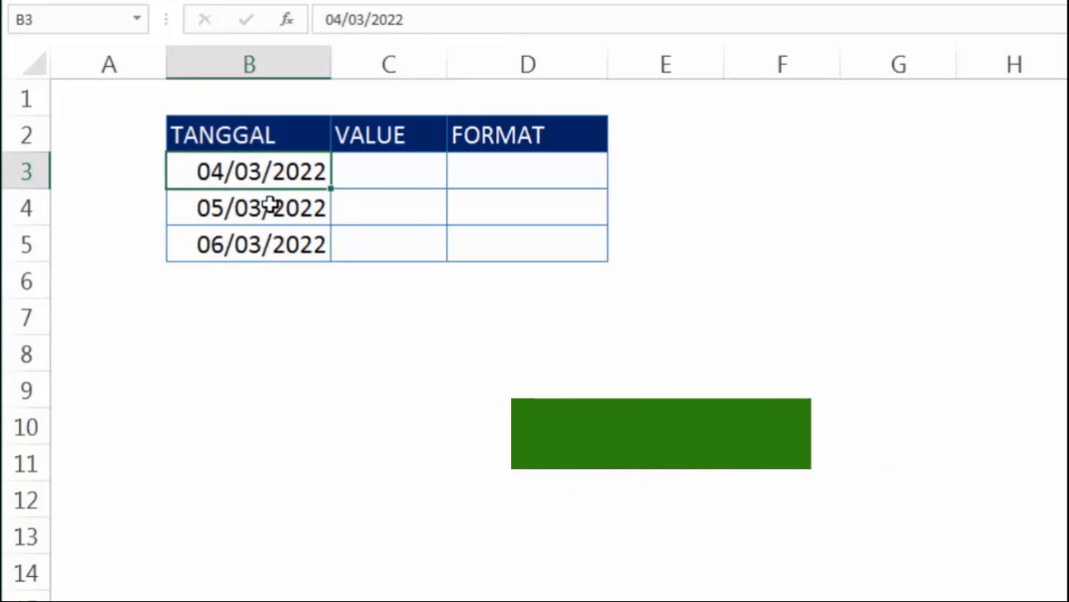
{"action": "left_click", "coordinate": [269, 209]}
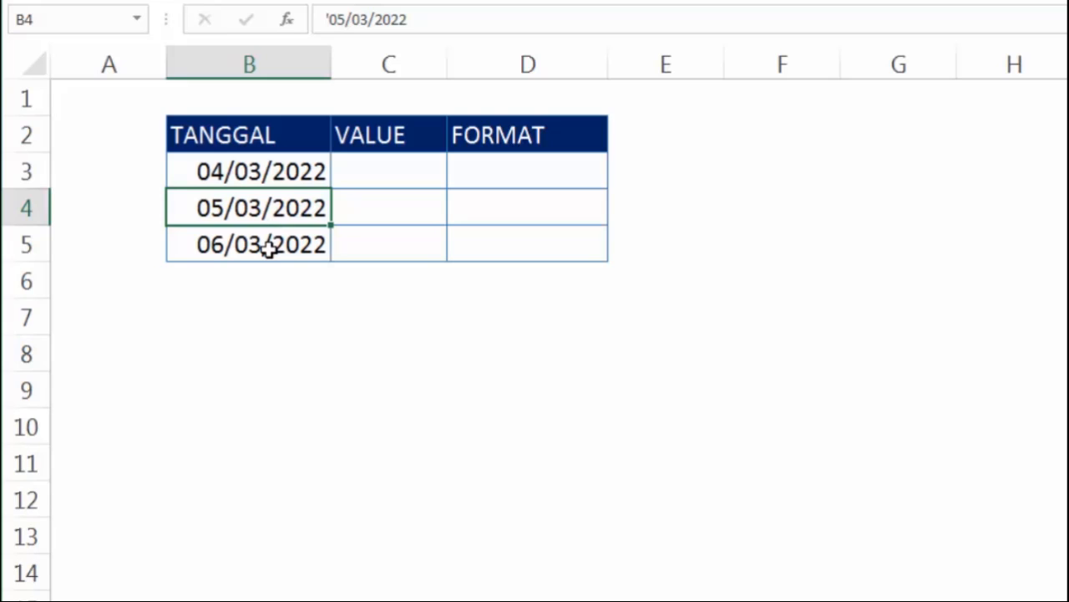
{"action": "left_click", "coordinate": [268, 249]}
{"action": "left_click", "coordinate": [413, 167]}
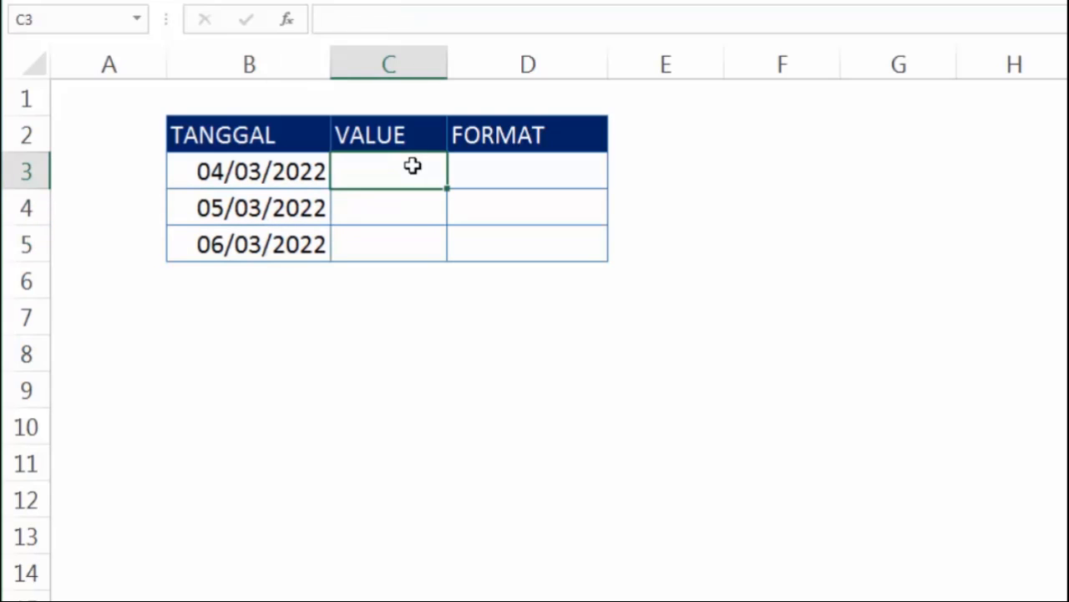
{"action": "left_click", "coordinate": [236, 172]}
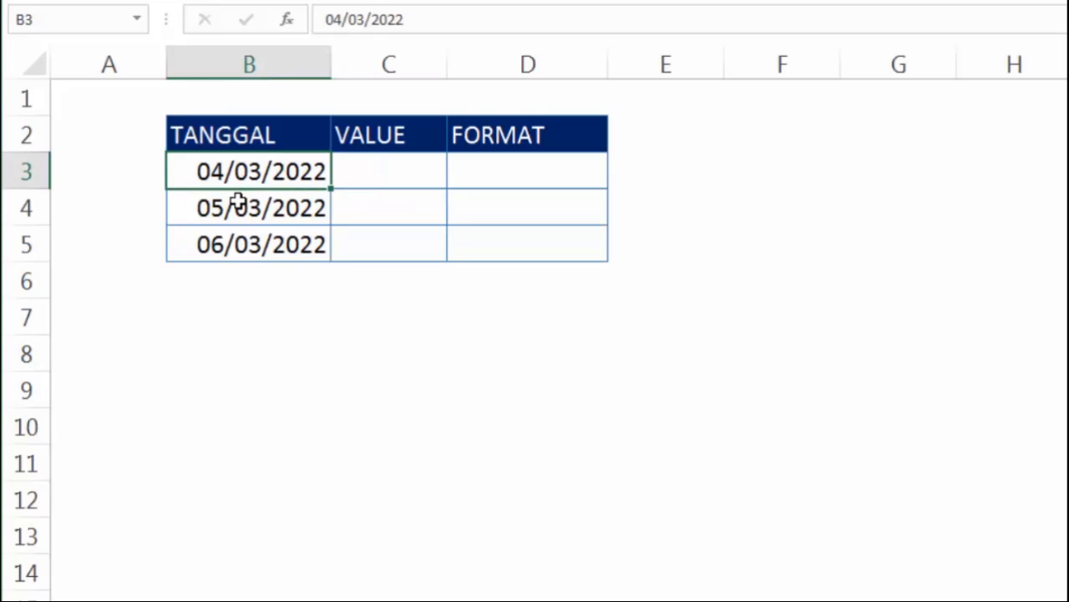
{"action": "left_click", "coordinate": [238, 200]}
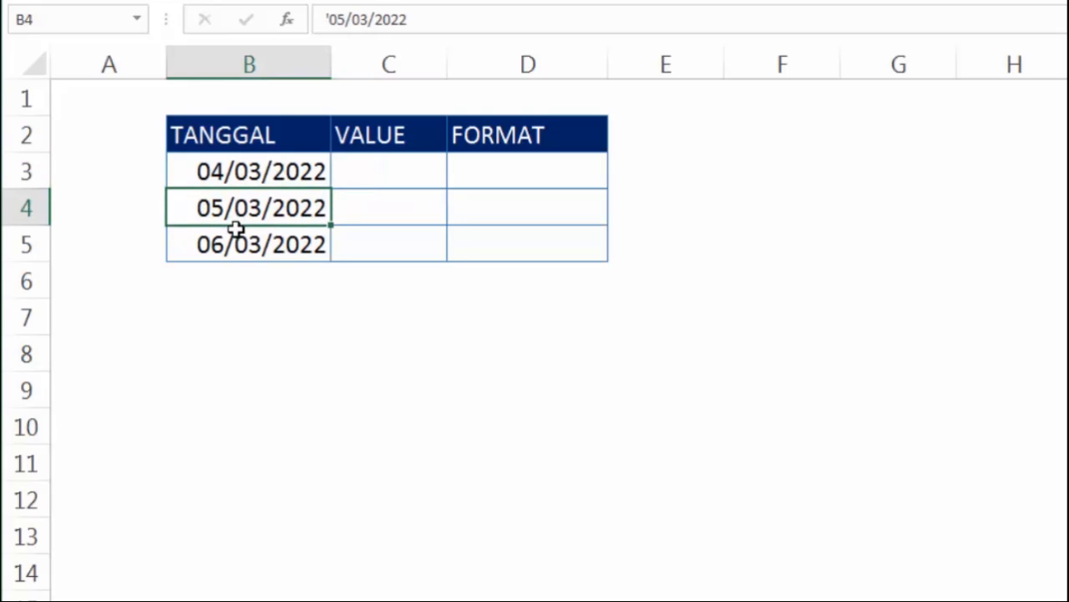
{"action": "left_click", "coordinate": [236, 242]}
Step: Enter a DATEVALUE formula in C3 that converts the date in B3
{"action": "left_click", "coordinate": [401, 174]}
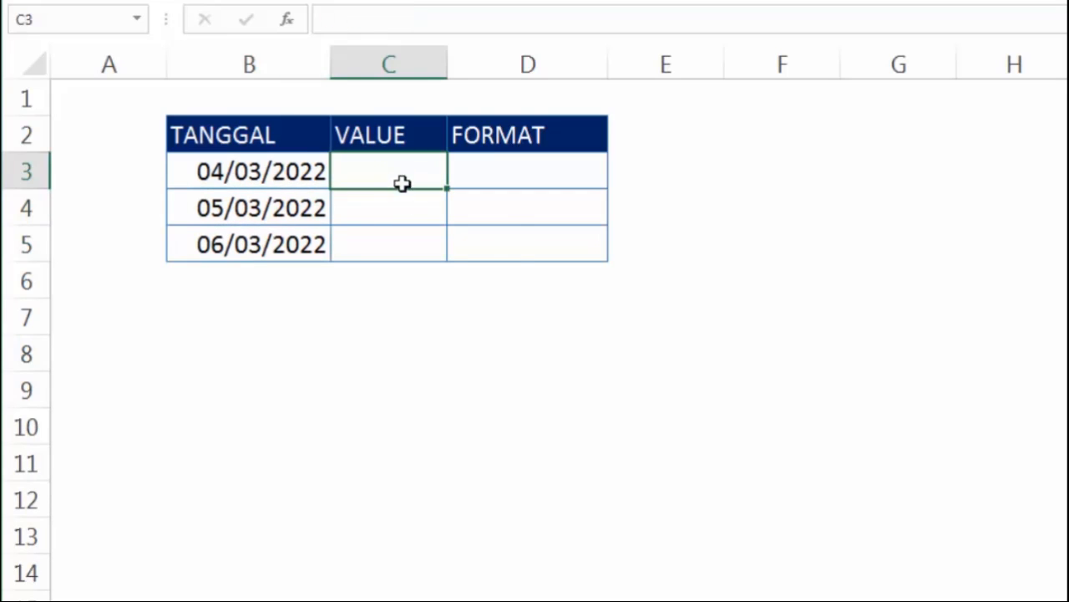
{"action": "type", "text": "="}
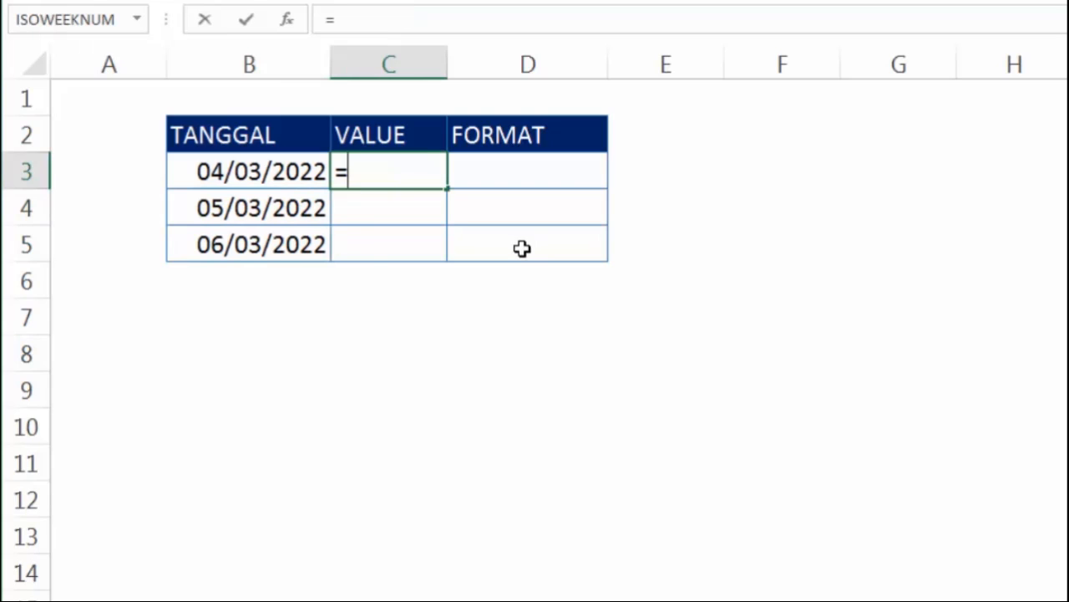
{"action": "type", "text": "dat"}
{"action": "key", "text": "Down"}
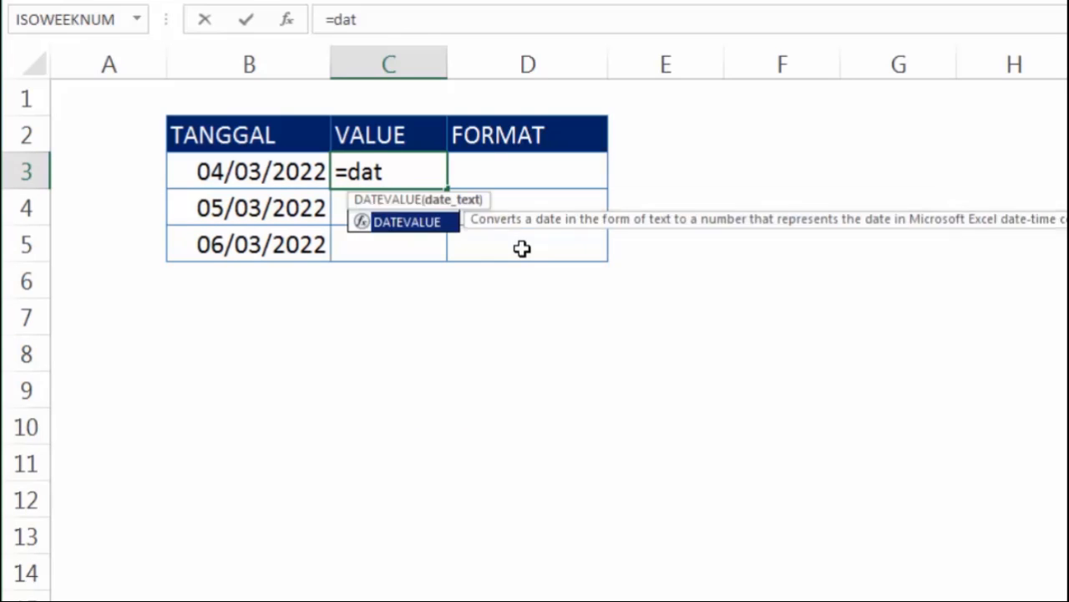
{"action": "key", "text": "Tab"}
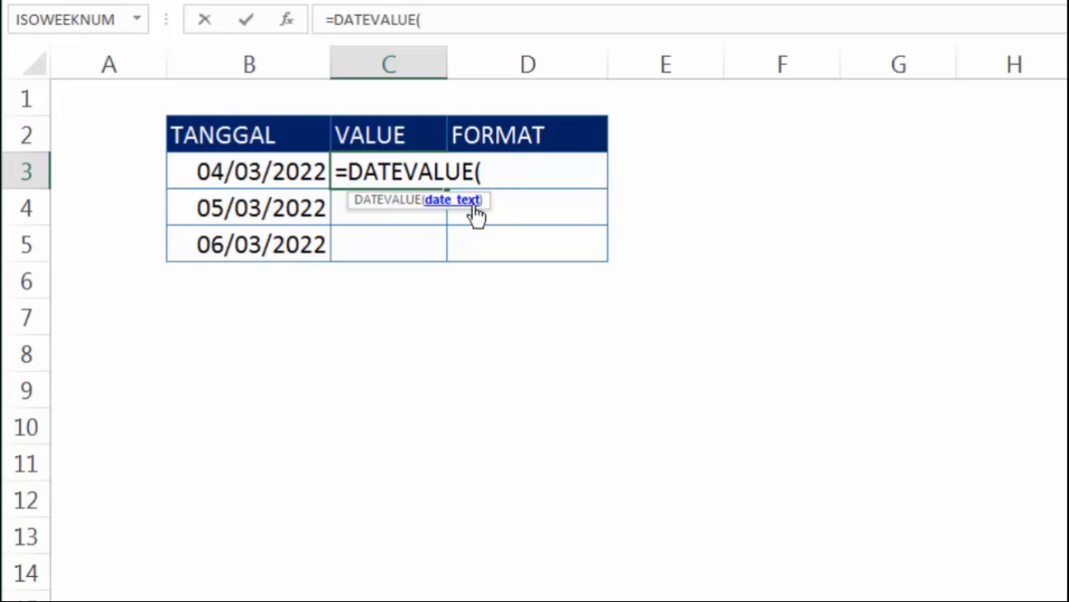
{"action": "left_click", "coordinate": [248, 172]}
{"action": "key", "text": "Return"}
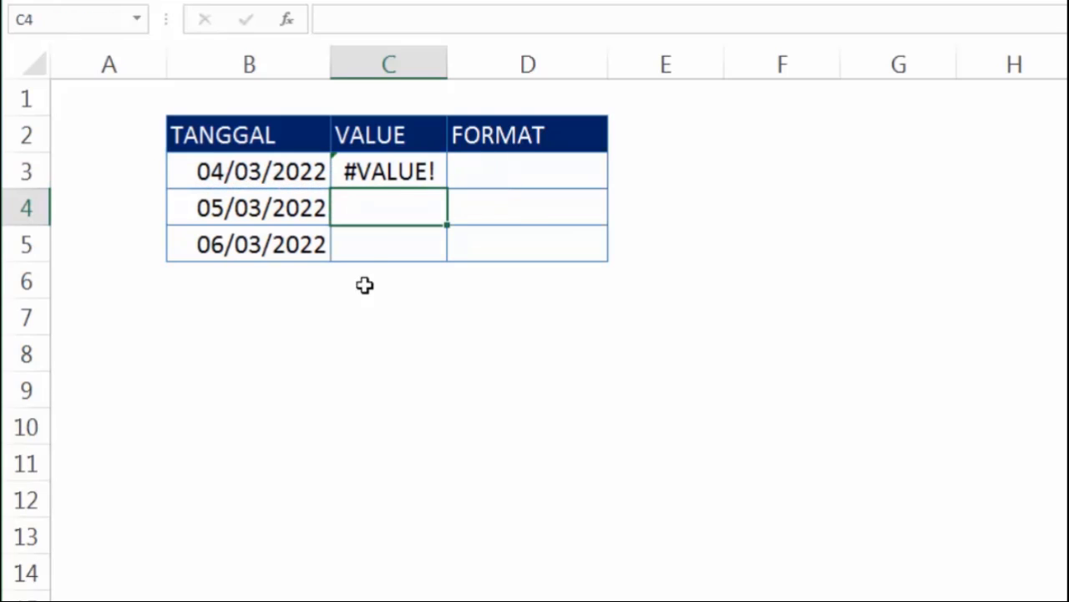
Step: Check the number format category of the date in B3 in the Format Cells dialog, leaving it as is
{"action": "left_click", "coordinate": [391, 175]}
{"action": "left_click", "coordinate": [394, 414]}
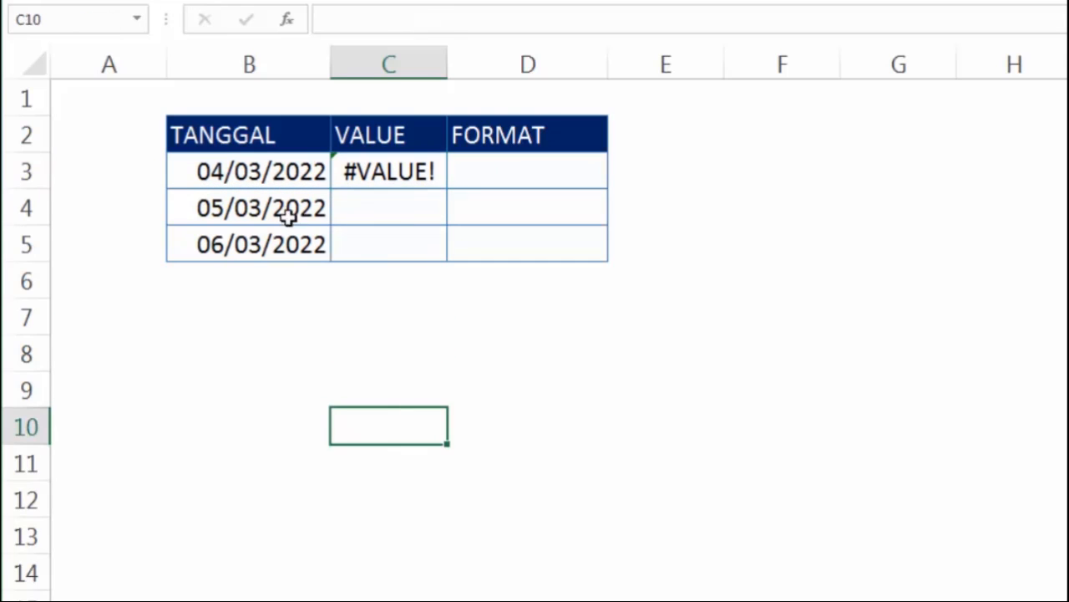
{"action": "left_click", "coordinate": [266, 177]}
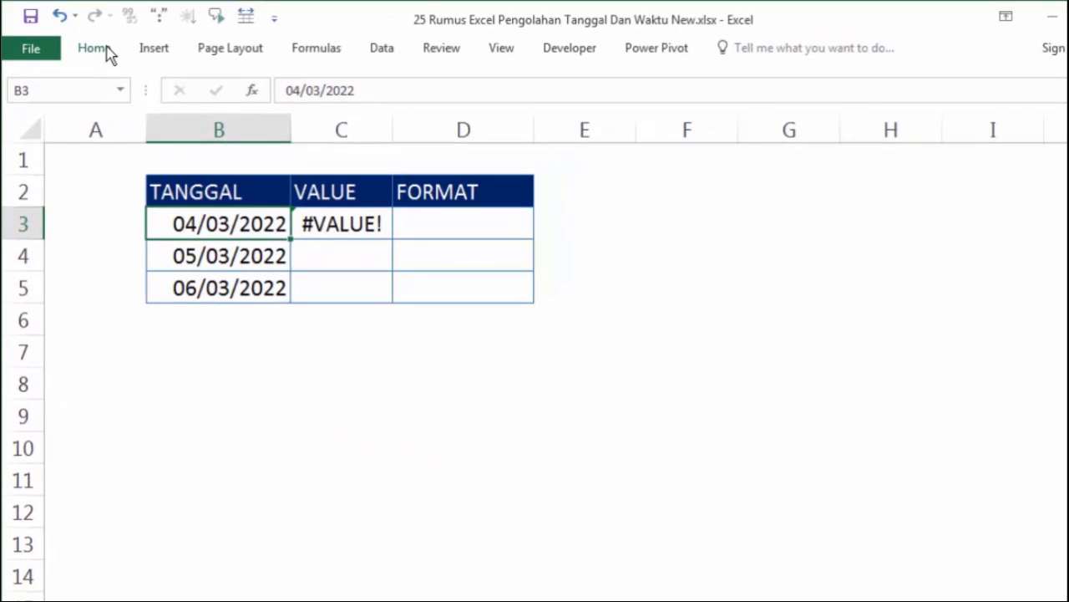
{"action": "left_click", "coordinate": [93, 48]}
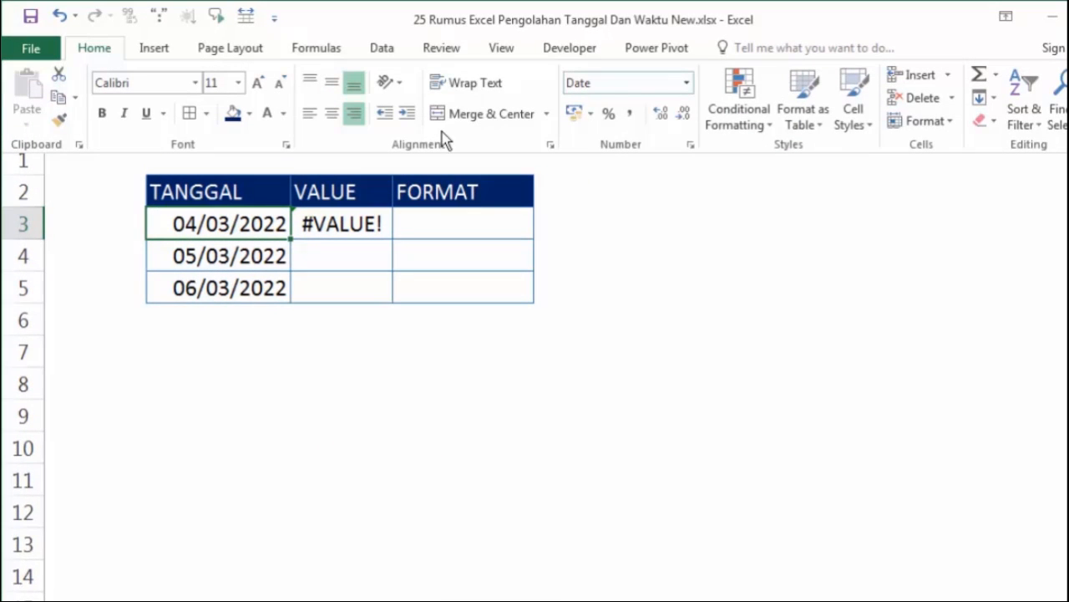
{"action": "right_click", "coordinate": [232, 225]}
{"action": "left_click", "coordinate": [334, 558]}
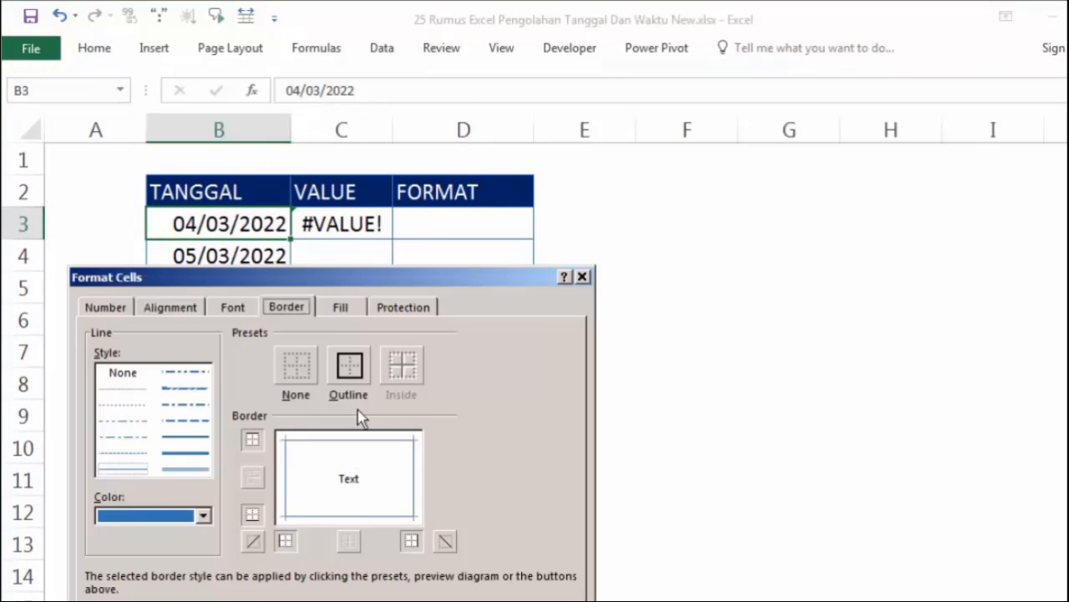
{"action": "left_click_drag", "start_coordinate": [338, 286], "coordinate": [624, 145]}
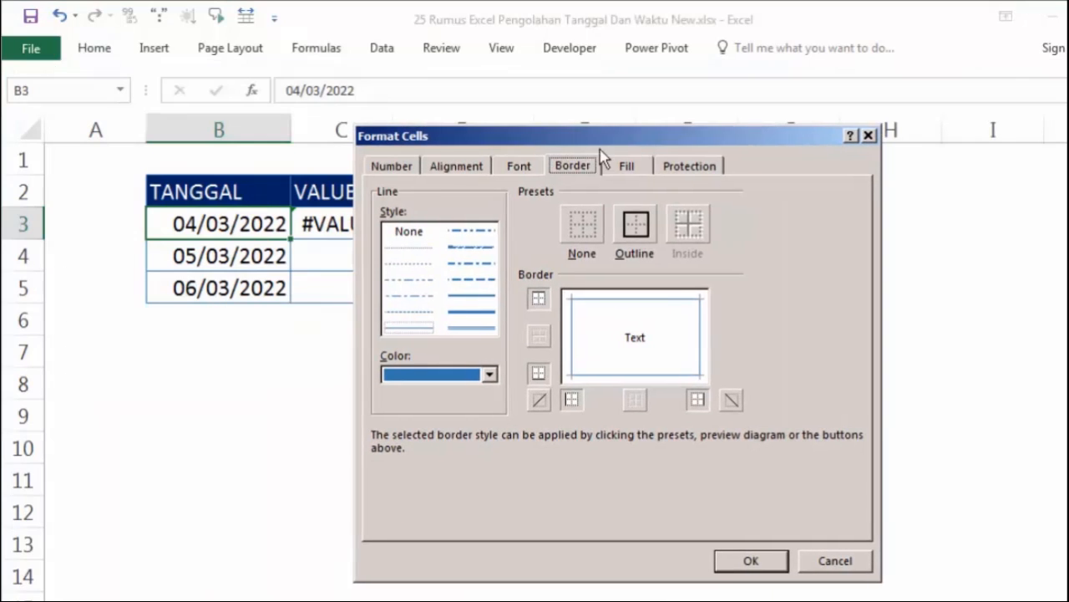
{"action": "left_click", "coordinate": [391, 165]}
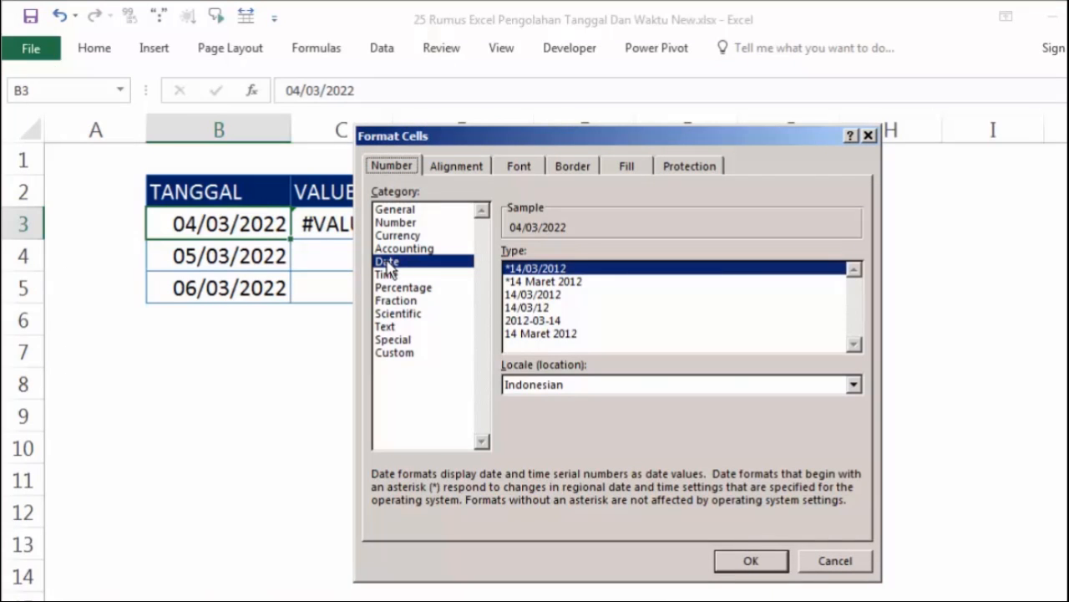
{"action": "left_click", "coordinate": [808, 566]}
{"action": "left_click", "coordinate": [418, 375]}
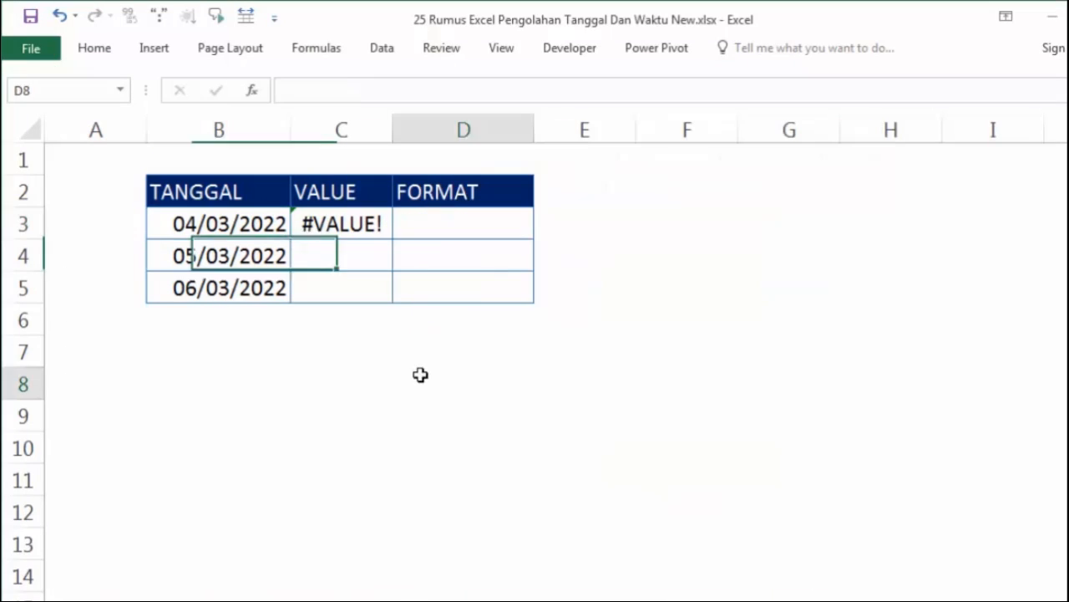
Step: Fill the DATEVALUE formula from C3 down to C5 in the VALUE column
{"action": "left_click", "coordinate": [376, 230]}
{"action": "left_click_drag", "start_coordinate": [394, 239], "coordinate": [393, 303]}
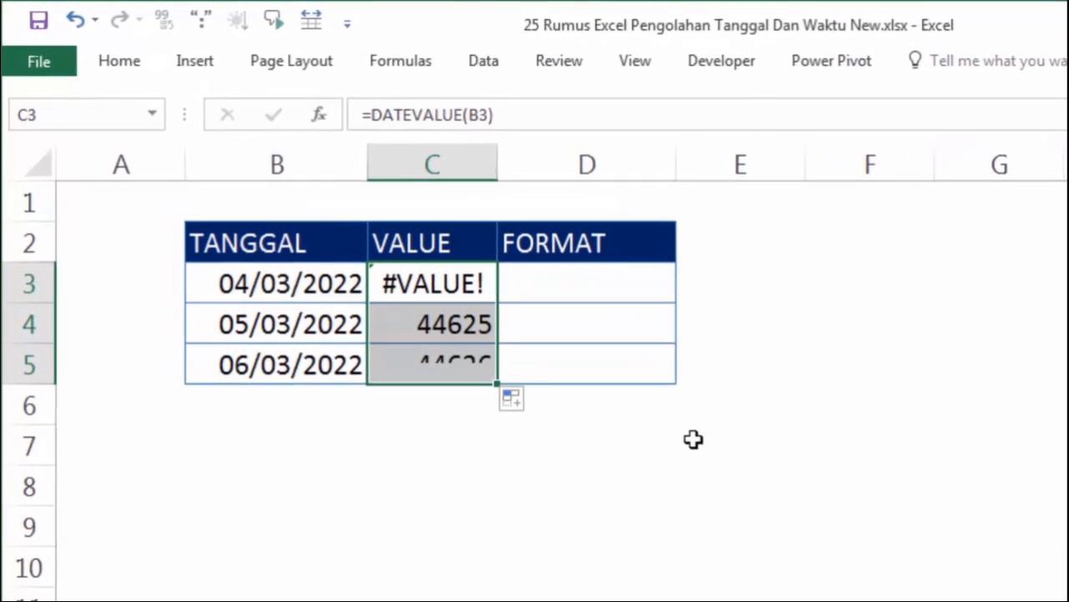
Step: Examine how the date in B4 is stored as text and compare it with its DATEVALUE result in C4
{"action": "left_click", "coordinate": [542, 351]}
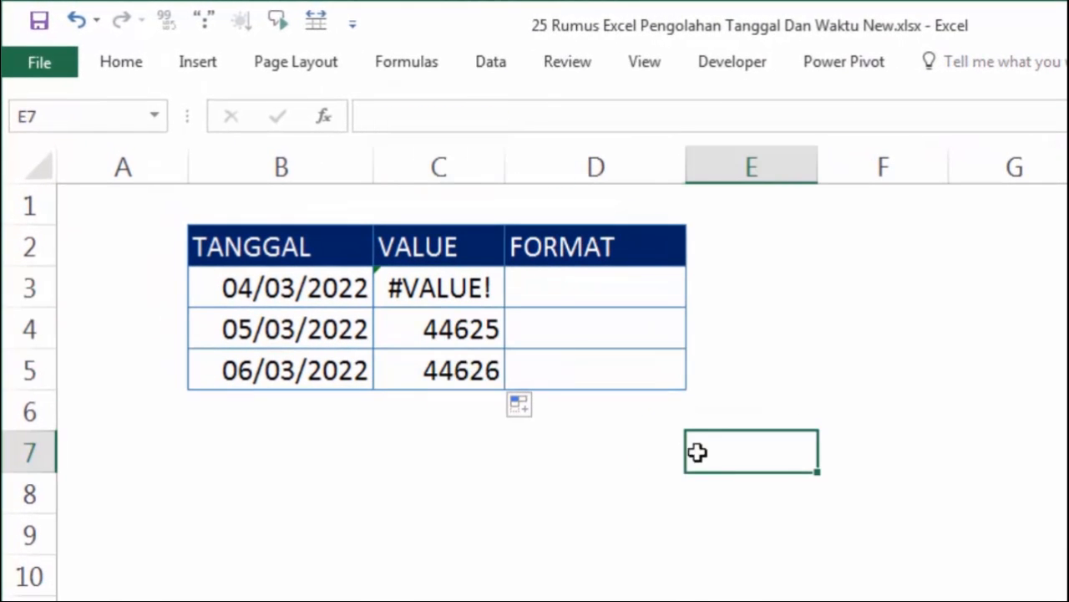
{"action": "left_click", "coordinate": [451, 330]}
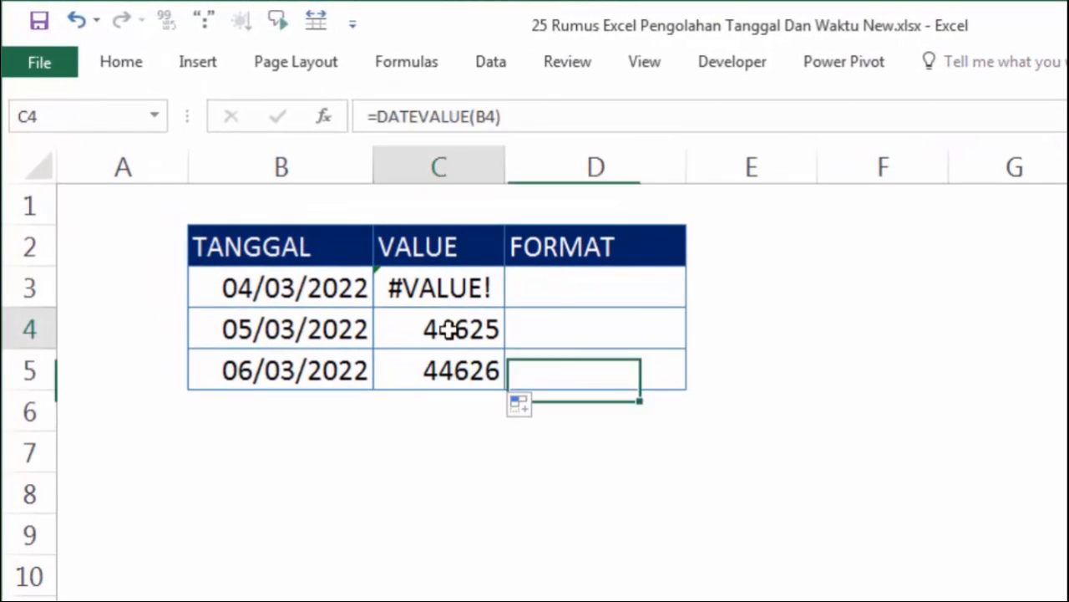
{"action": "left_click", "coordinate": [330, 330]}
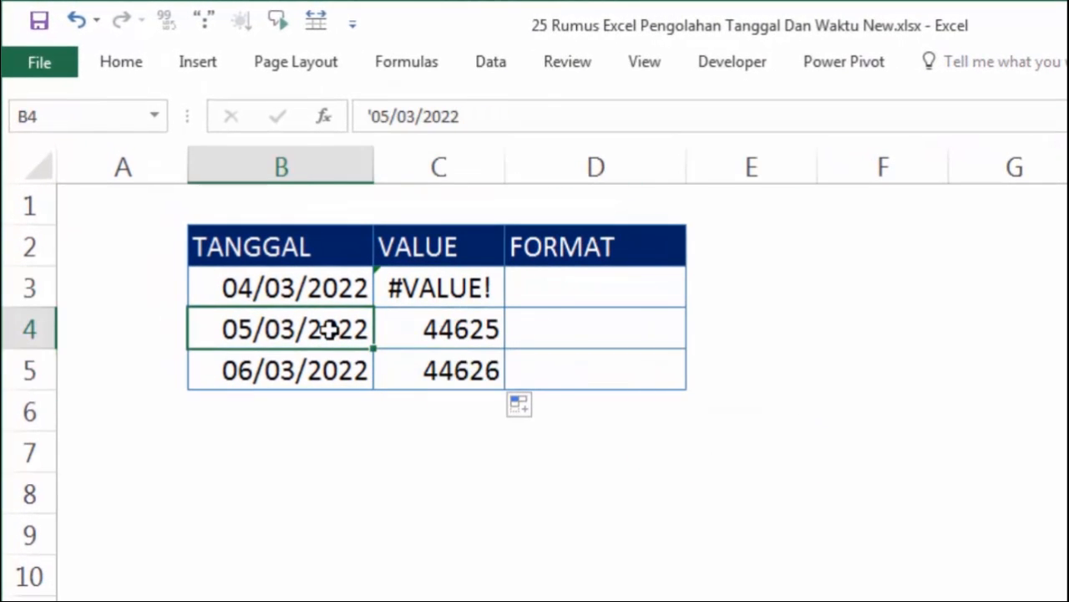
{"action": "left_click", "coordinate": [423, 422]}
{"action": "left_click", "coordinate": [326, 322]}
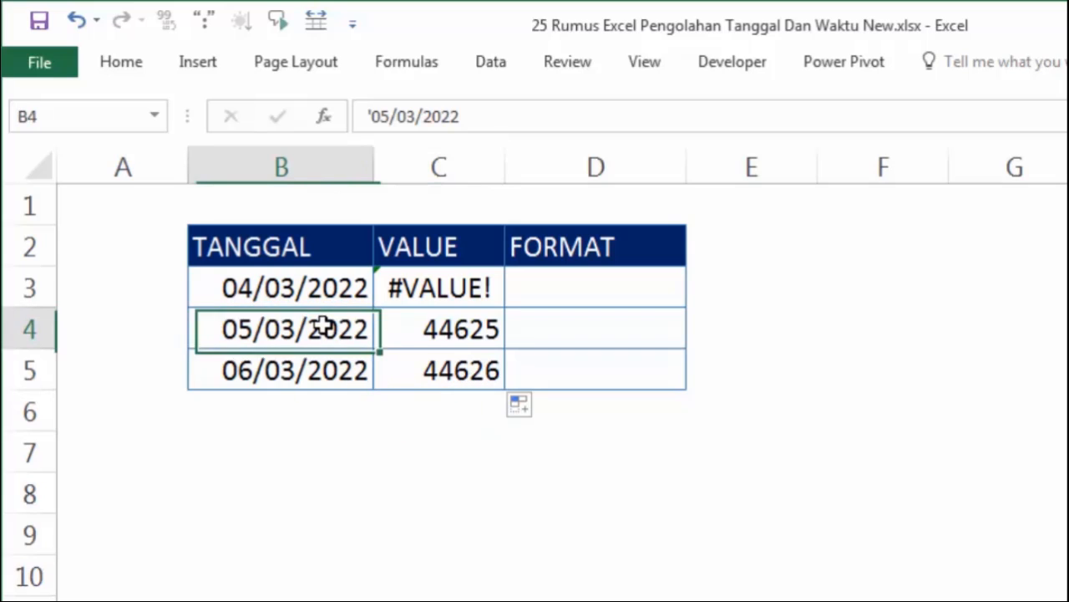
{"action": "double_click", "coordinate": [307, 328]}
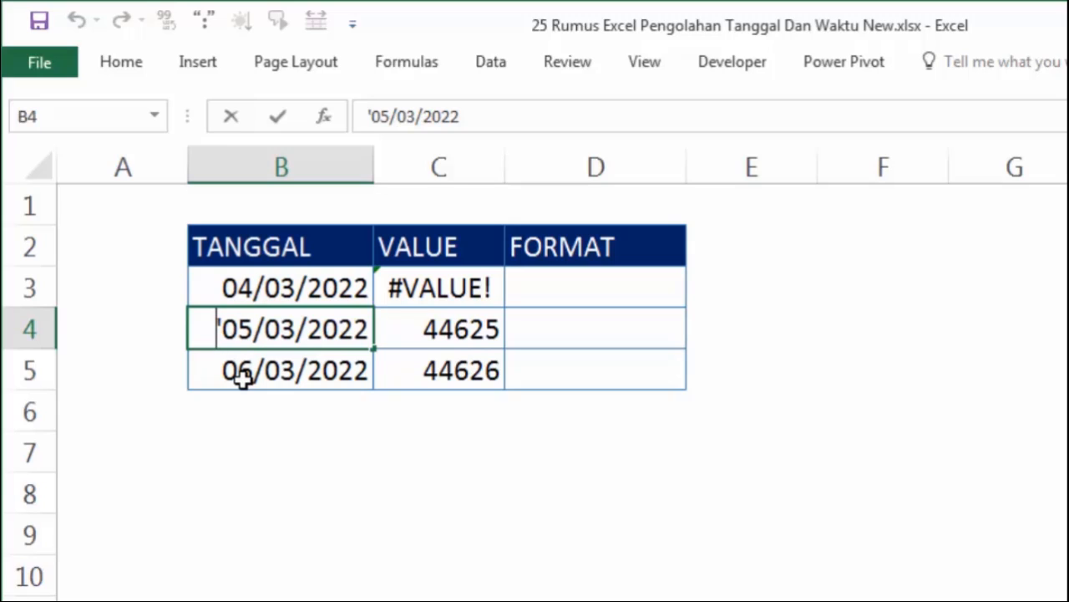
{"action": "key", "text": "Delete"}
{"action": "left_click", "coordinate": [370, 482]}
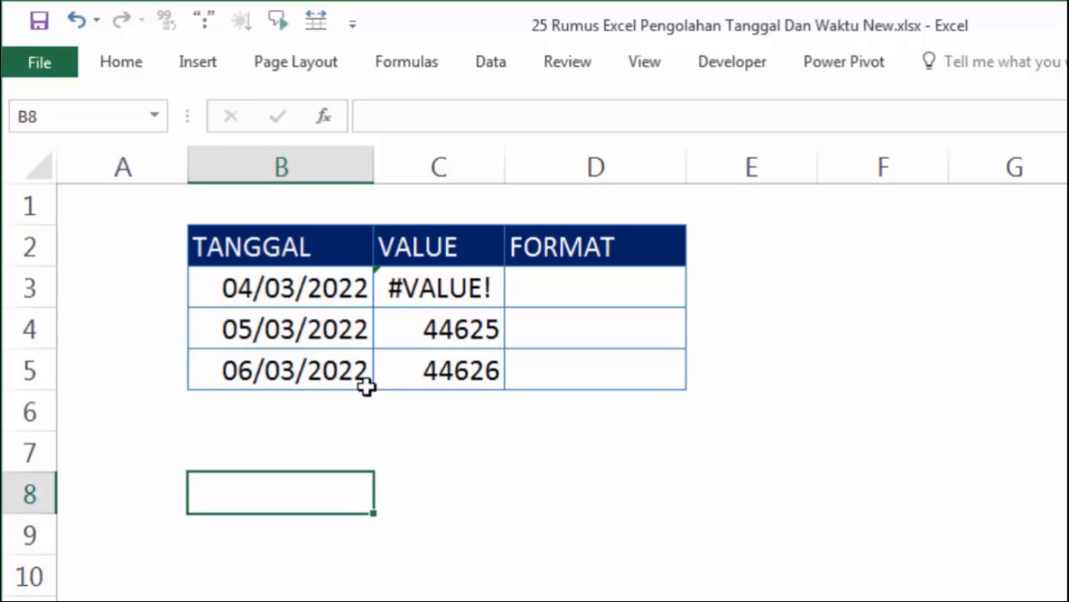
{"action": "left_click", "coordinate": [402, 325]}
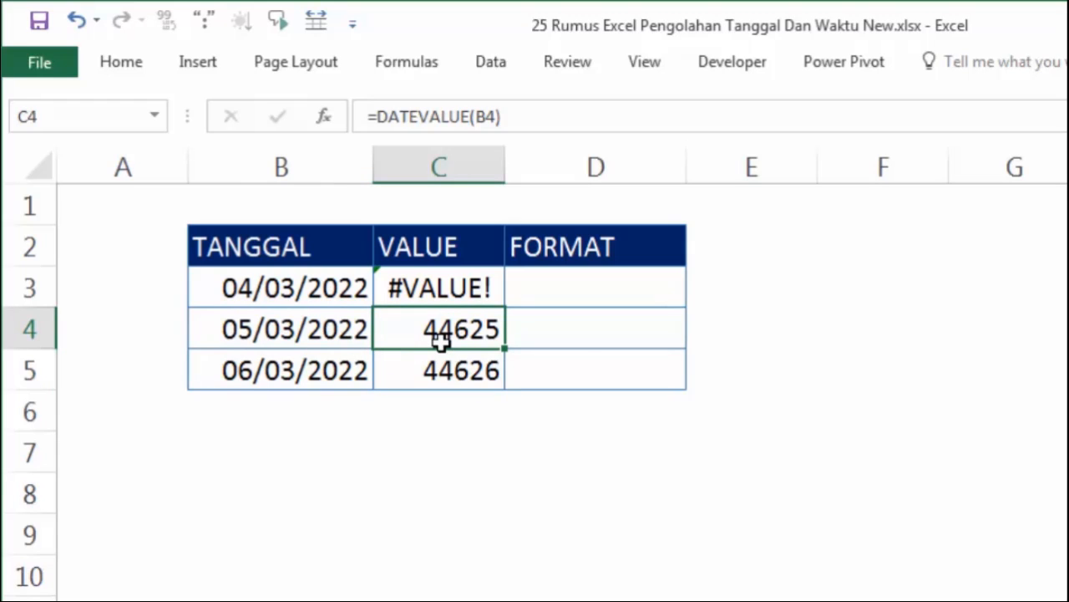
{"action": "left_click", "coordinate": [288, 329]}
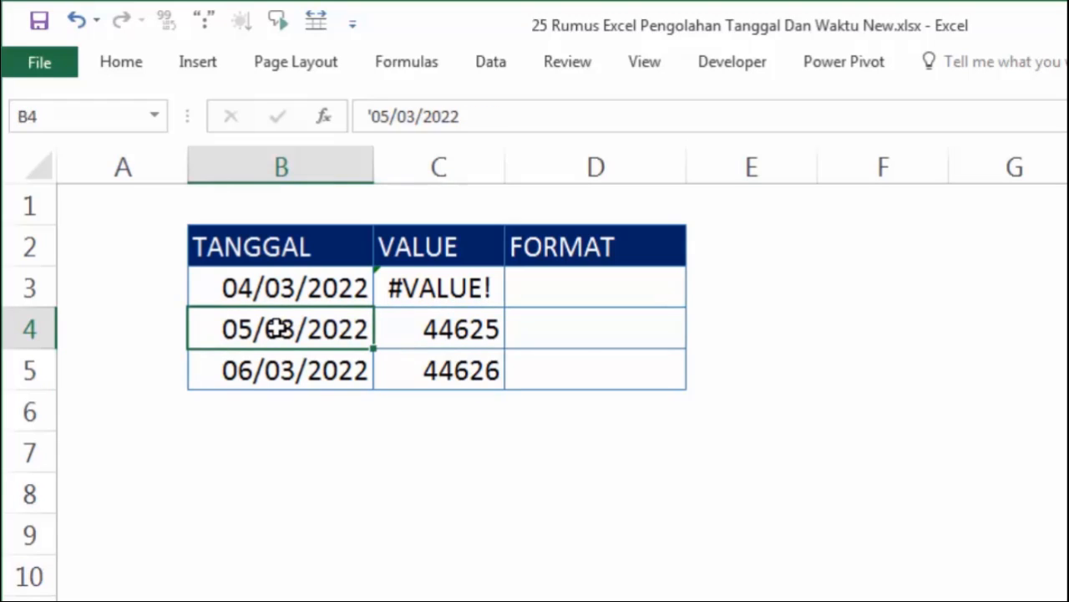
{"action": "left_click", "coordinate": [451, 328]}
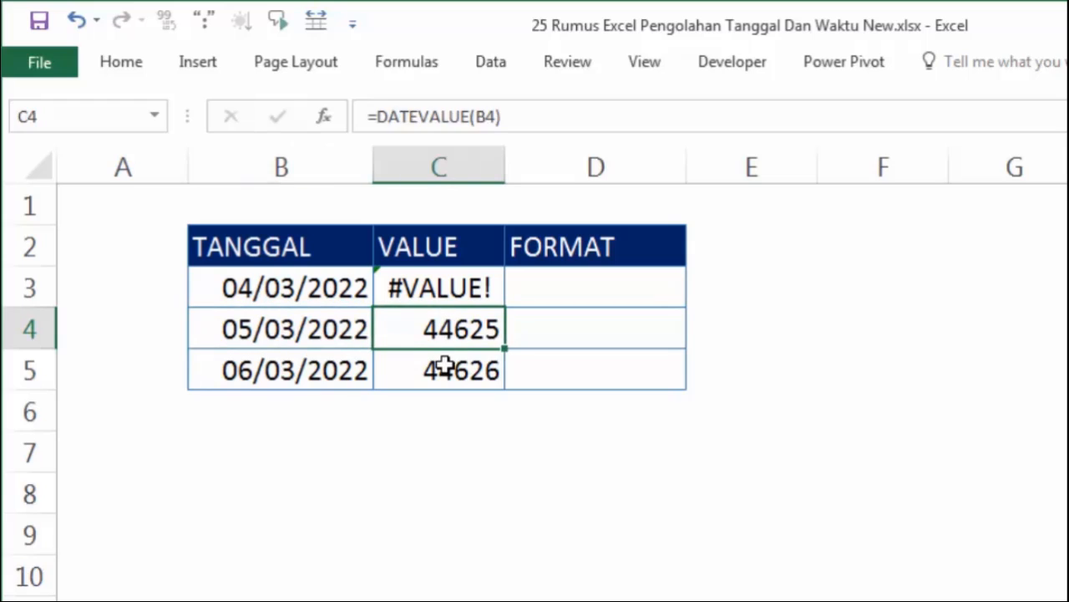
Step: Check how the date in B5 is stored, its number format, and the DATEVALUE formula beside it
{"action": "left_click", "coordinate": [309, 364]}
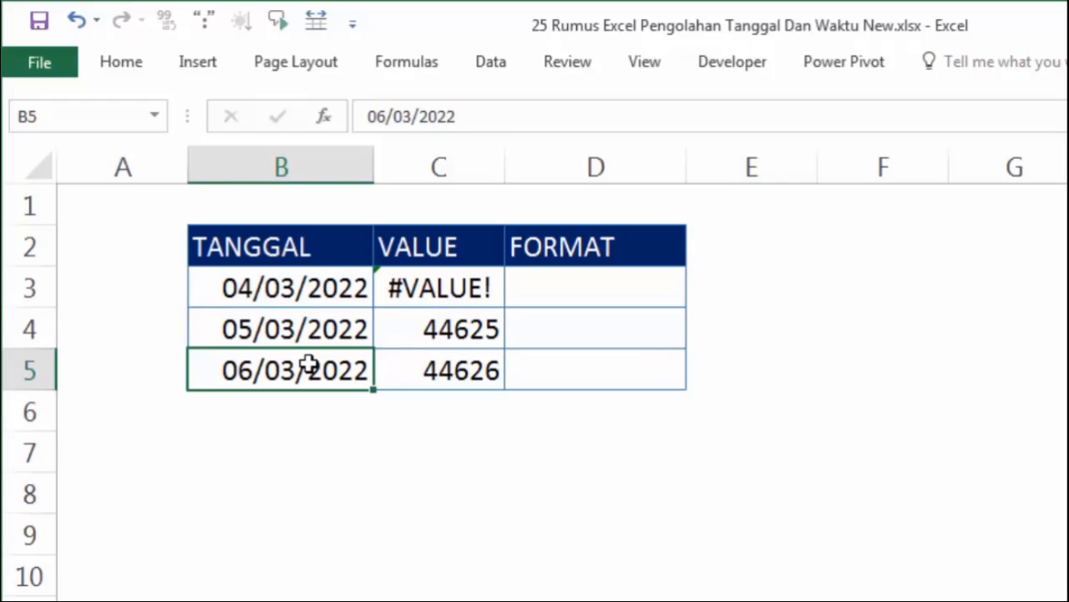
{"action": "double_click", "coordinate": [237, 372]}
{"action": "left_click", "coordinate": [259, 481]}
{"action": "left_click", "coordinate": [254, 365]}
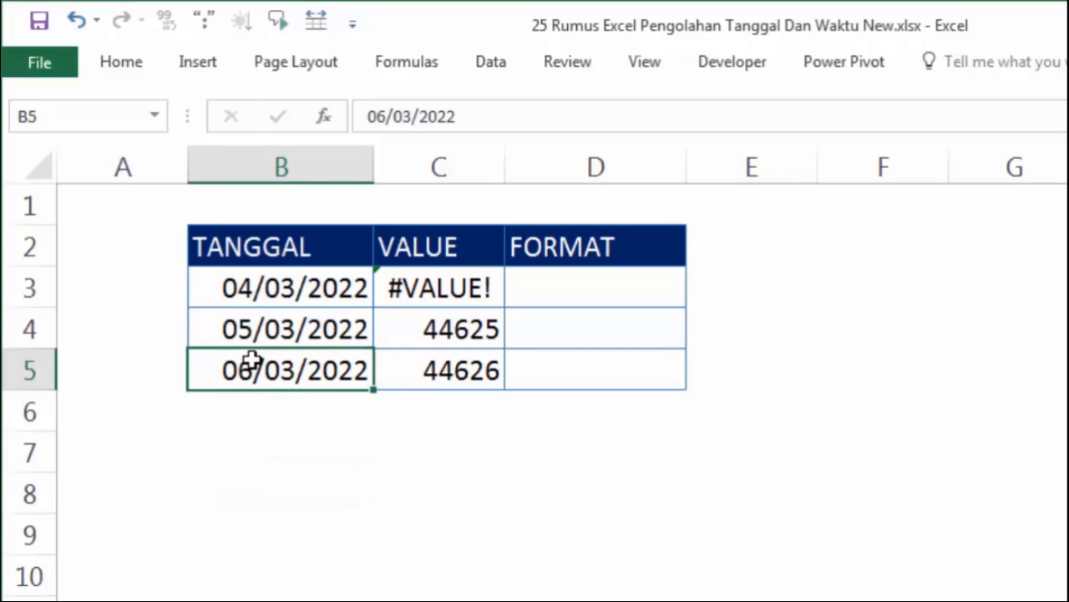
{"action": "left_click", "coordinate": [121, 62]}
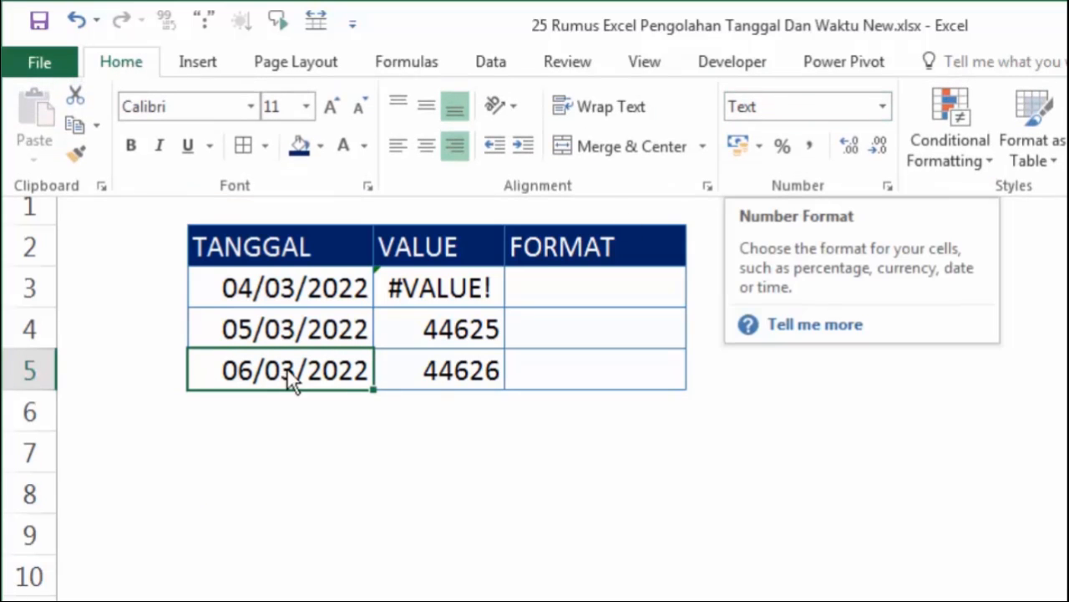
{"action": "left_click", "coordinate": [343, 474]}
{"action": "left_click", "coordinate": [456, 370]}
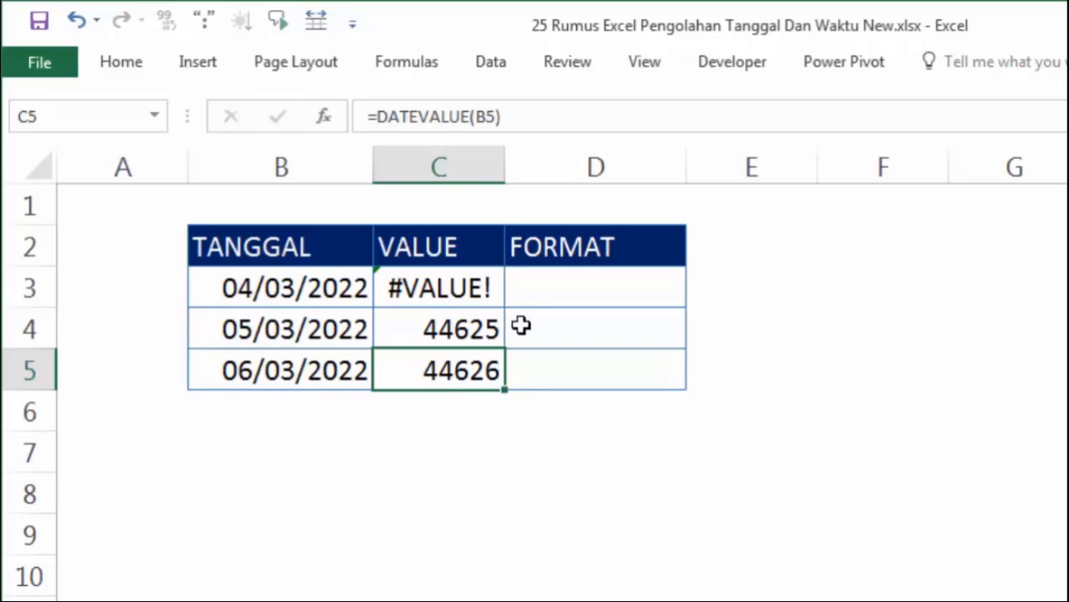
Step: Copy the DATEVALUE results in C3 to C5 and paste them as values only into the FORMAT column from D3
{"action": "left_click_drag", "start_coordinate": [454, 302], "coordinate": [452, 366]}
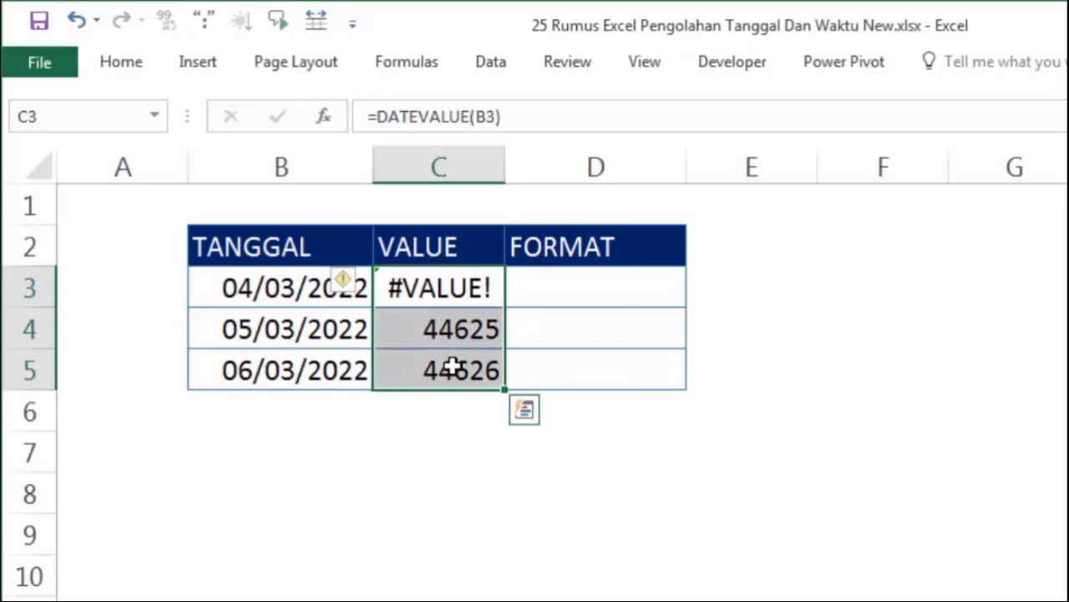
{"action": "key", "text": "ctrl+c"}
{"action": "left_click", "coordinate": [623, 285]}
{"action": "right_click", "coordinate": [623, 288]}
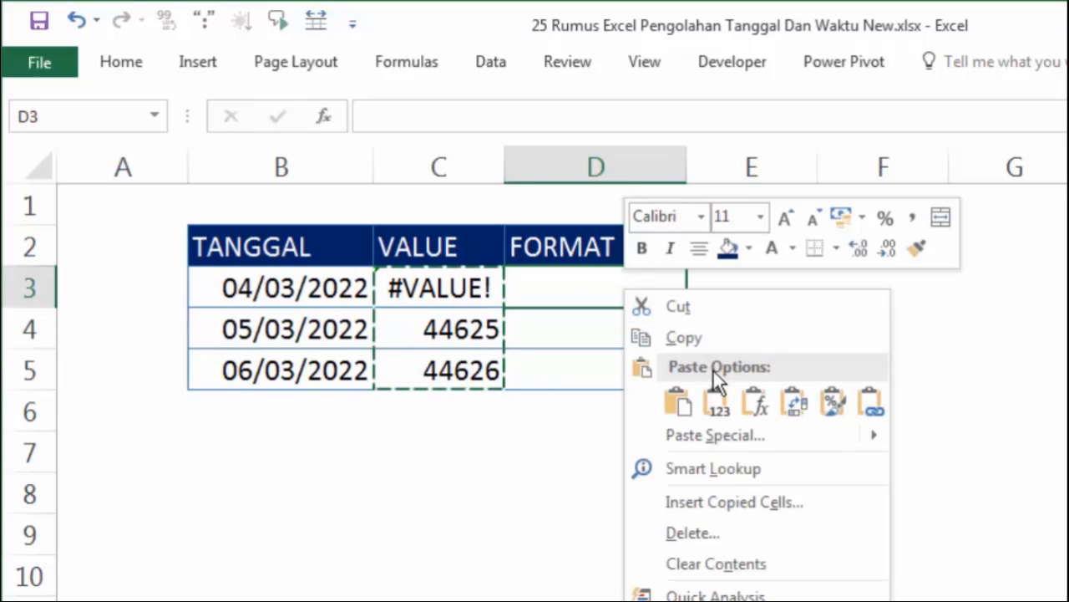
{"action": "left_click", "coordinate": [722, 399]}
{"action": "left_click", "coordinate": [632, 465]}
{"action": "left_click", "coordinate": [637, 328]}
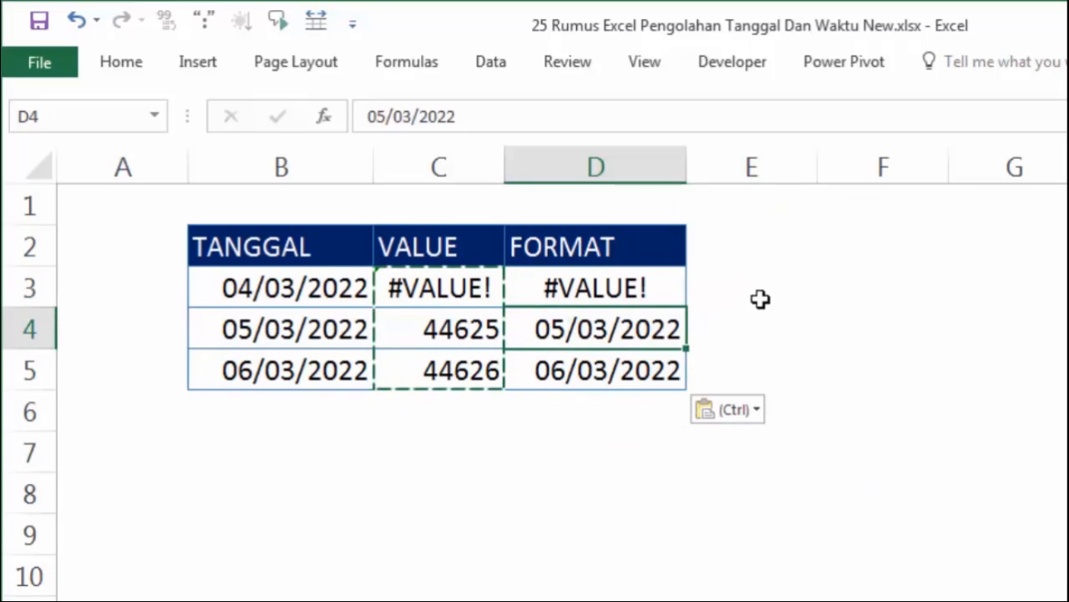
{"action": "left_click", "coordinate": [769, 294]}
{"action": "key", "text": "Escape"}
Step: Apply the custom number format dd/mm/yyyy to the FORMAT cells D3 to D5
{"action": "left_click", "coordinate": [625, 327]}
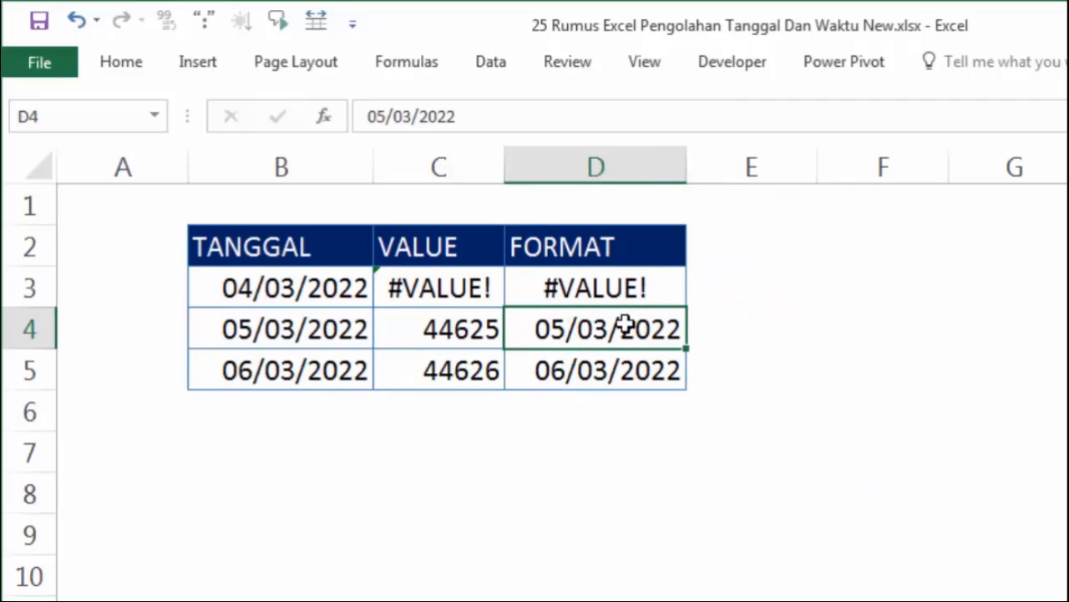
{"action": "left_click", "coordinate": [443, 320]}
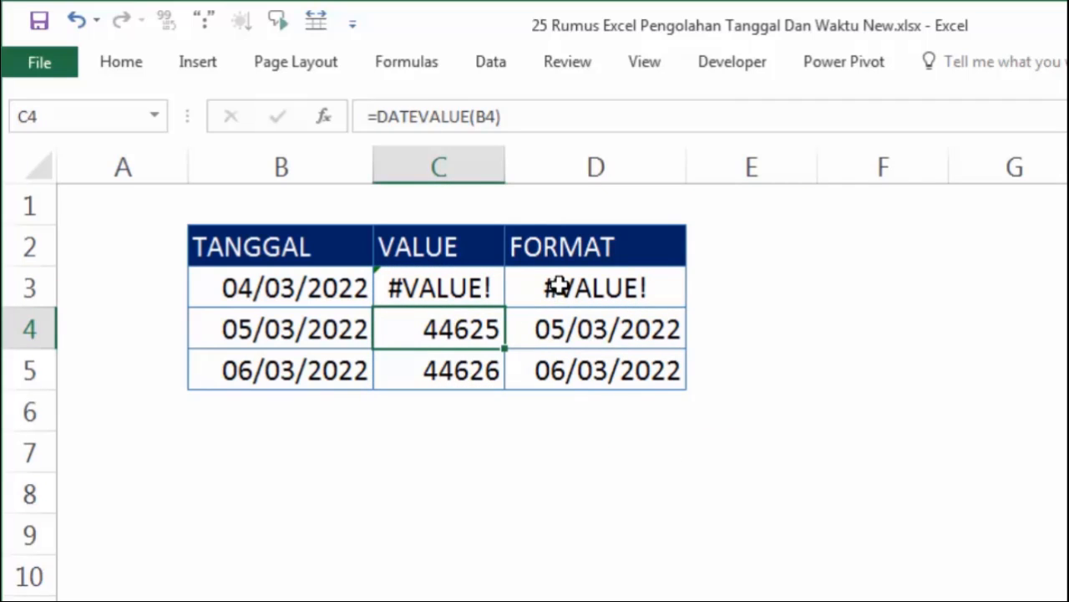
{"action": "left_click_drag", "start_coordinate": [557, 275], "coordinate": [559, 359]}
{"action": "right_click", "coordinate": [560, 361]}
{"action": "left_click", "coordinate": [639, 600]}
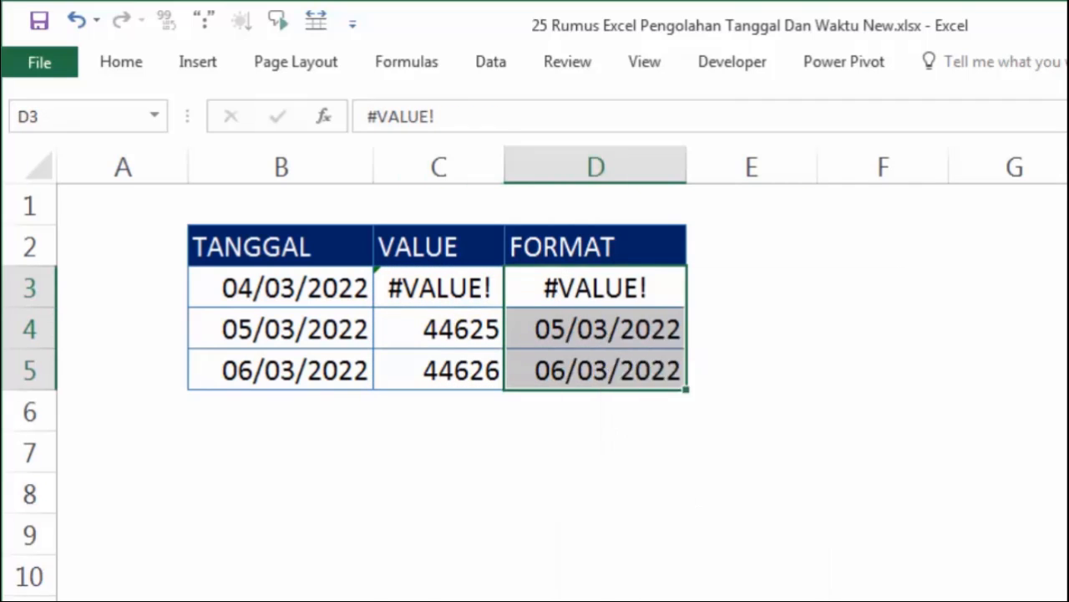
{"action": "left_click_drag", "start_coordinate": [651, 362], "coordinate": [820, 134]}
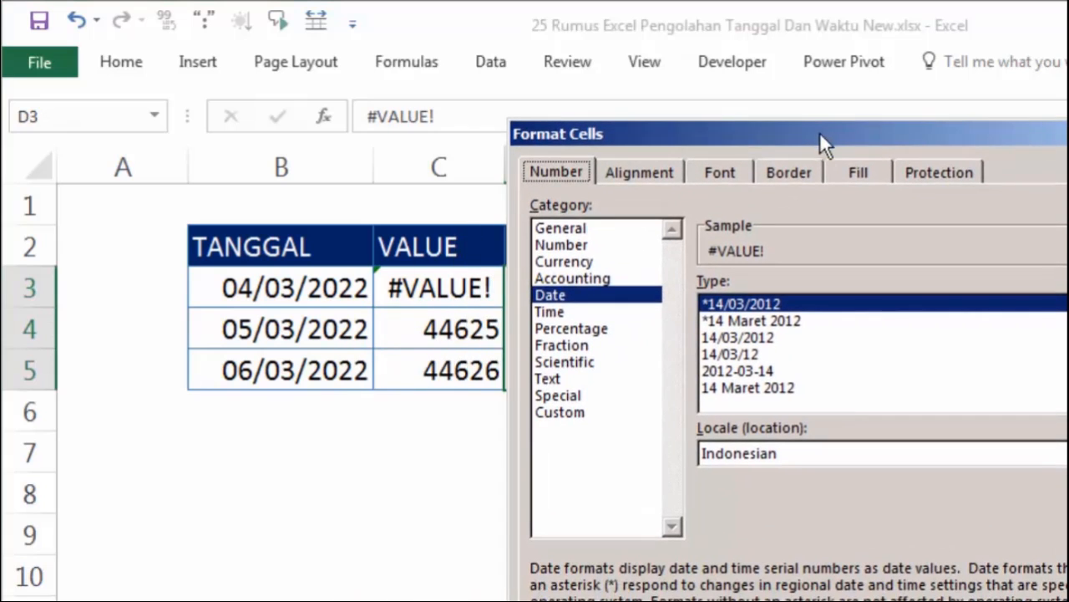
{"action": "left_click", "coordinate": [558, 301]}
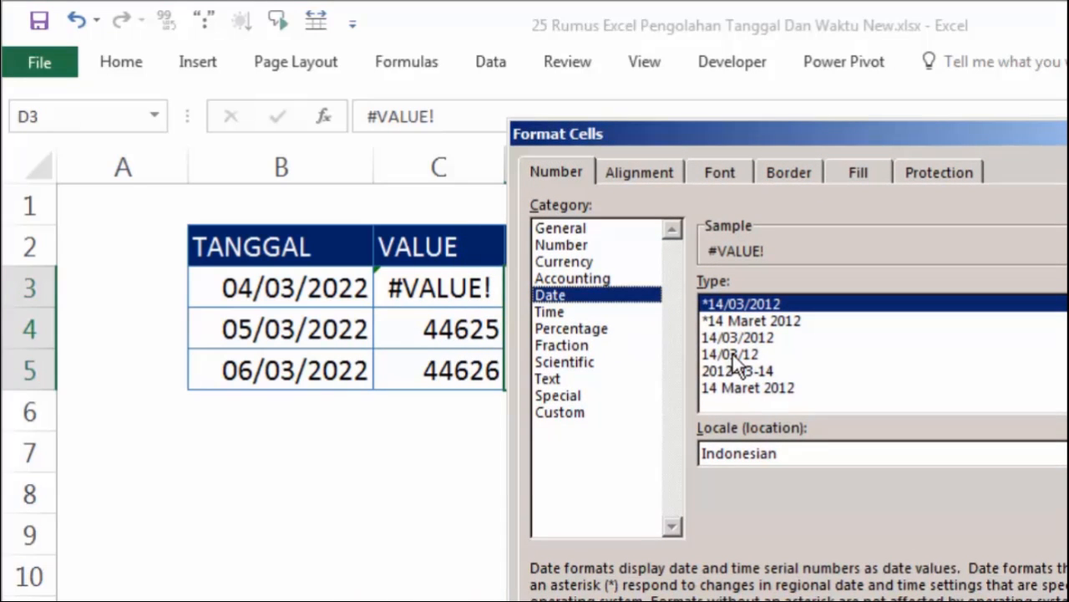
{"action": "left_click", "coordinate": [568, 413]}
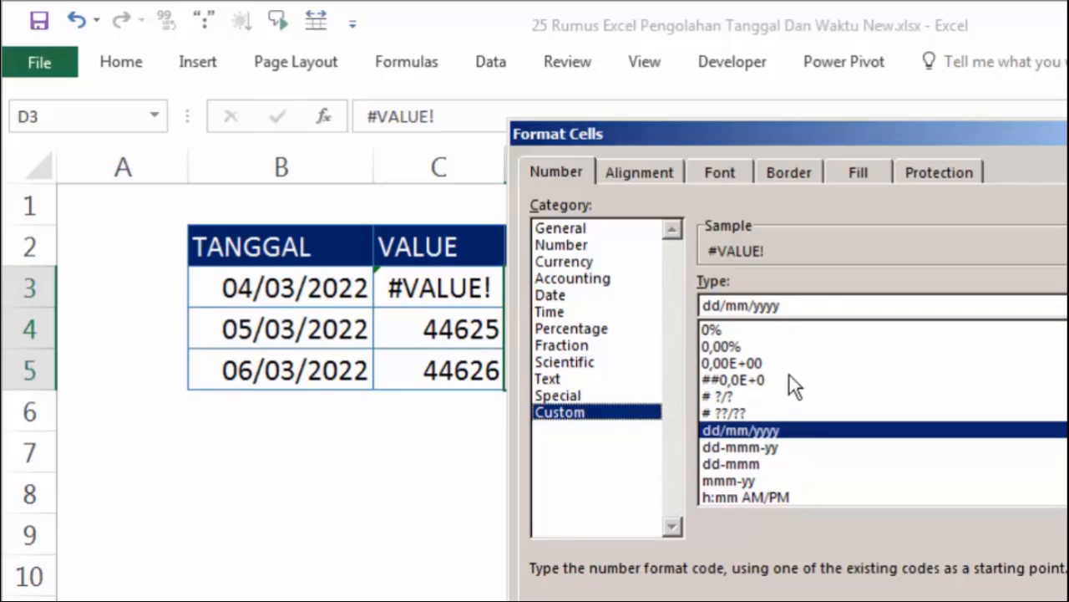
{"action": "left_click", "coordinate": [808, 308]}
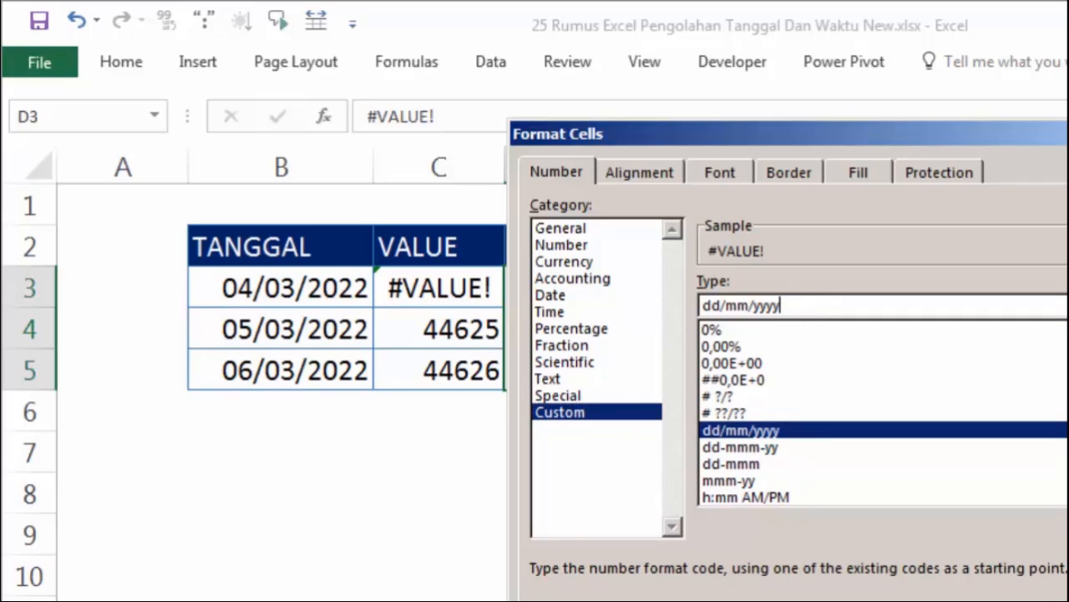
{"action": "key", "text": "Return"}
{"action": "left_click", "coordinate": [868, 330]}
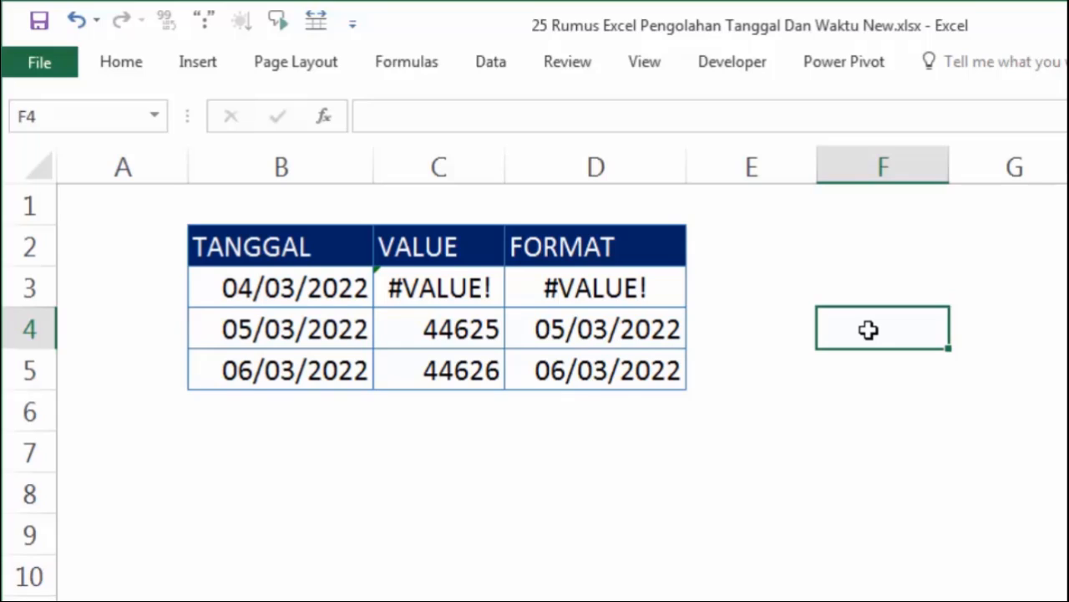
{"action": "left_click", "coordinate": [386, 476]}
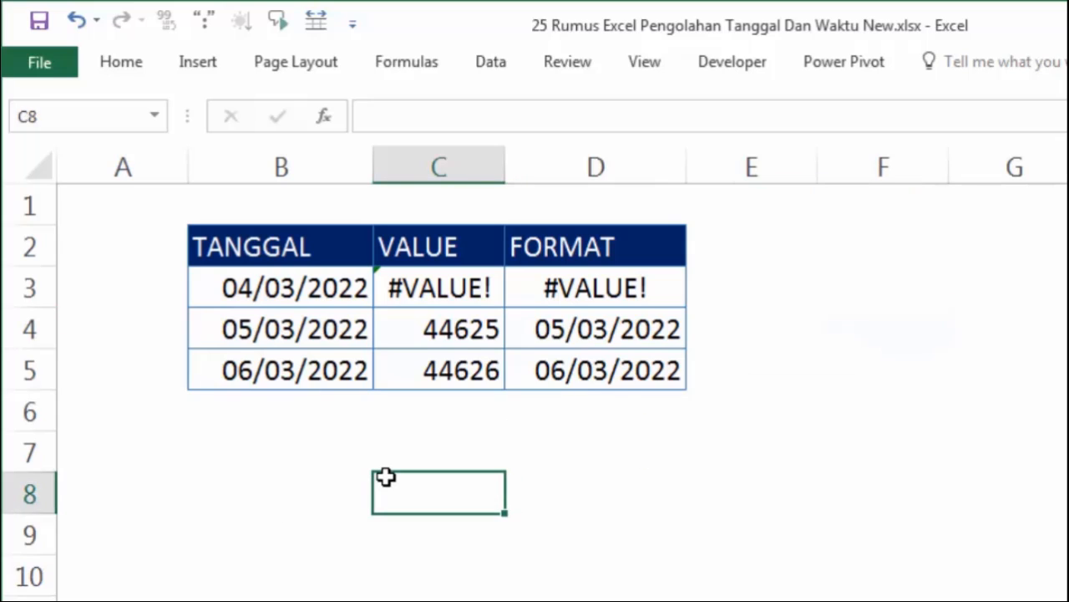
Step: Enter the formula =B3 in C3 of the FORMAT DATE column to reference the first DATE SERIES value
{"action": "left_click", "coordinate": [628, 490]}
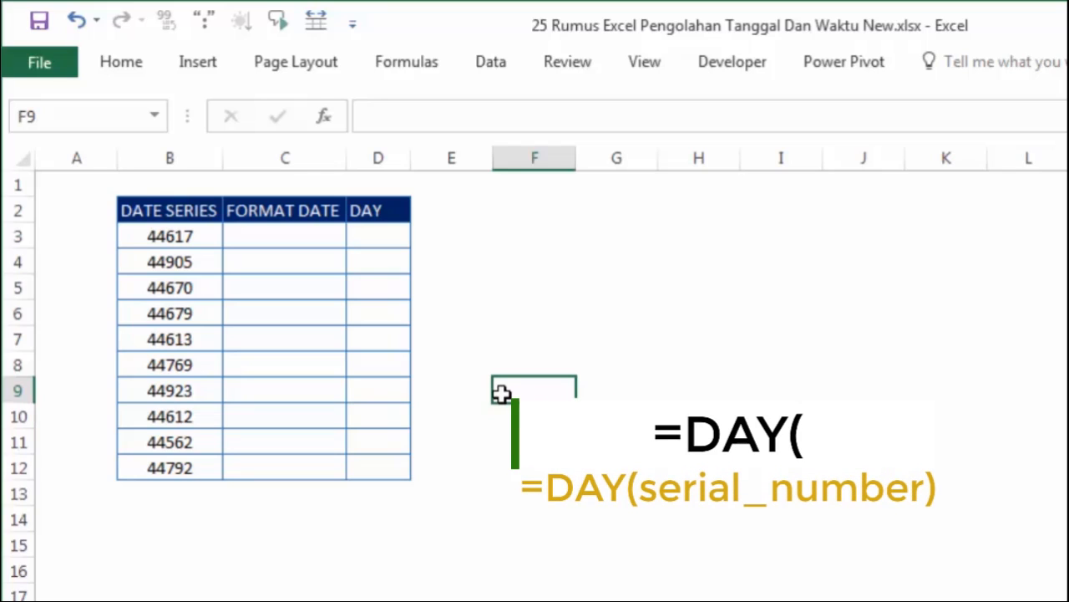
{"action": "left_click", "coordinate": [208, 228]}
{"action": "left_click", "coordinate": [290, 242]}
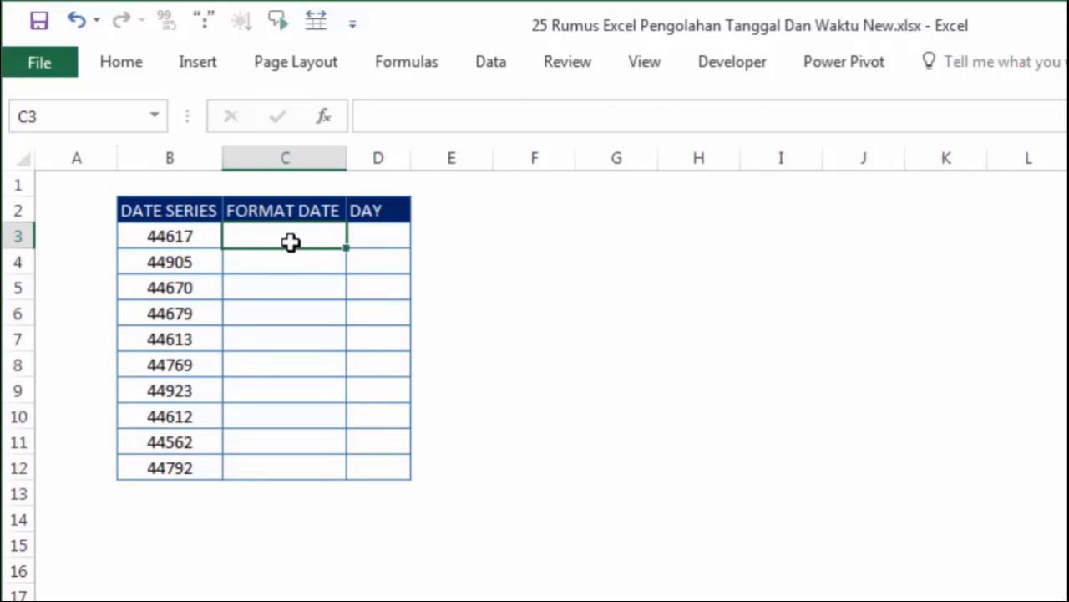
{"action": "type", "text": "="}
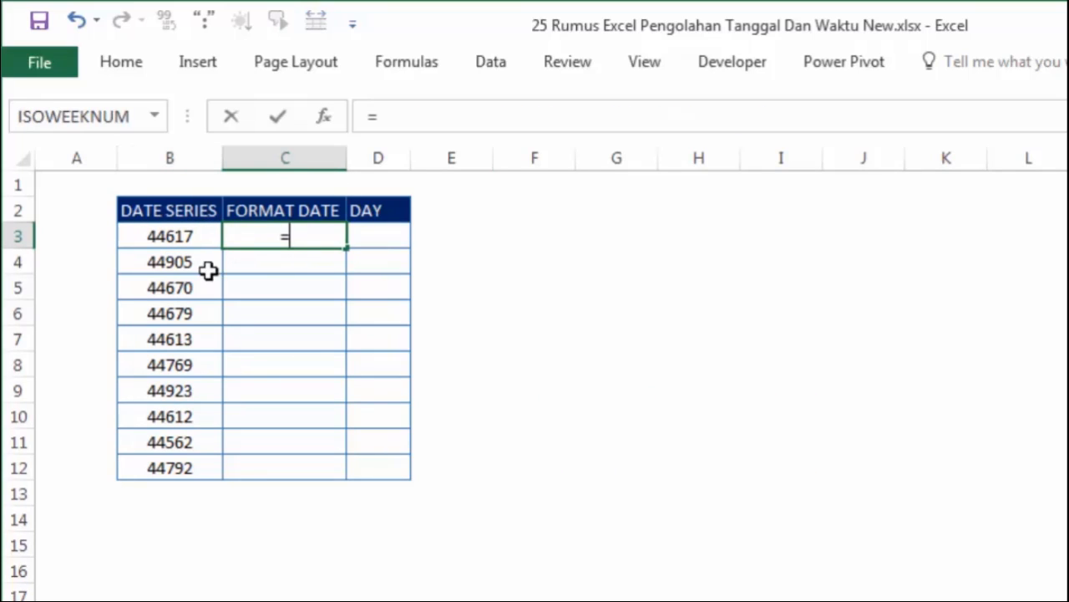
{"action": "left_click", "coordinate": [158, 232]}
{"action": "key", "text": "Return"}
{"action": "left_click", "coordinate": [283, 238]}
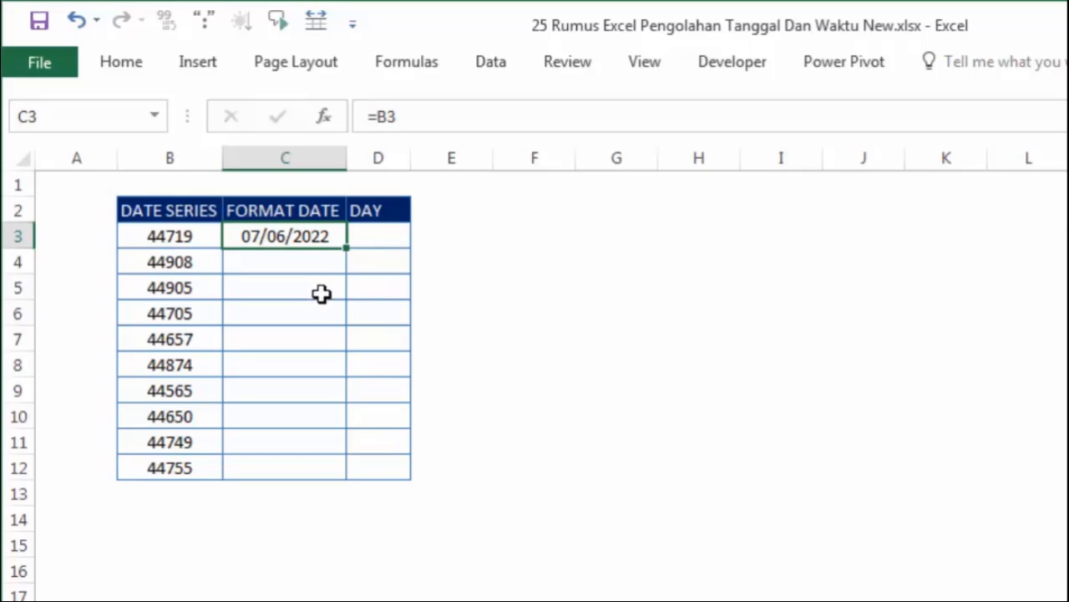
Step: Replace the RANDBETWEEN formulas in the DATE SERIES cells B3 to B12 with their static values
{"action": "left_click_drag", "start_coordinate": [198, 237], "coordinate": [189, 461]}
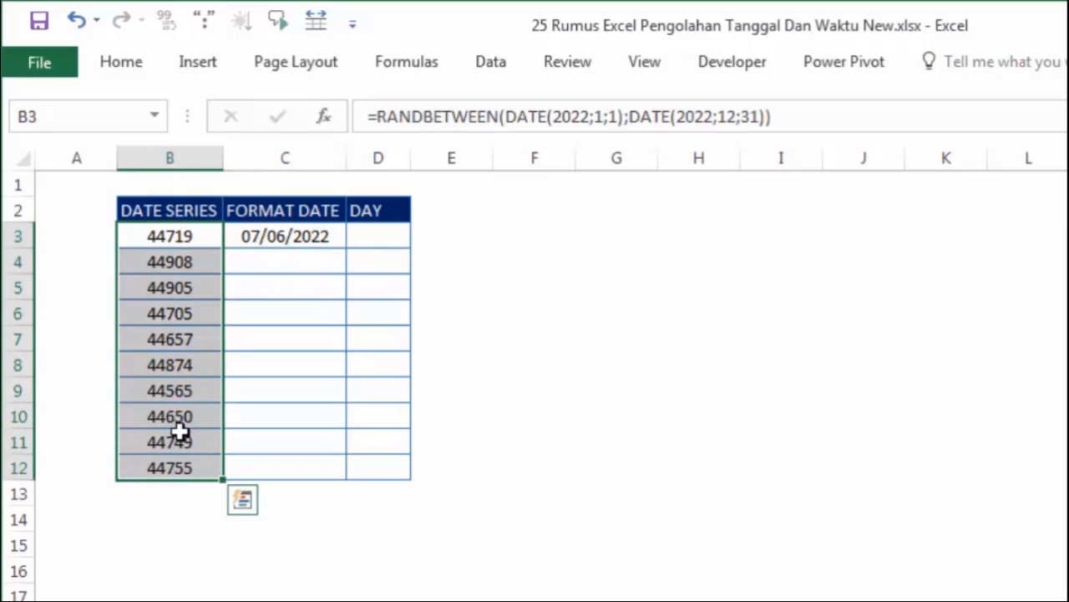
{"action": "key", "text": "ctrl+c"}
{"action": "right_click", "coordinate": [172, 240]}
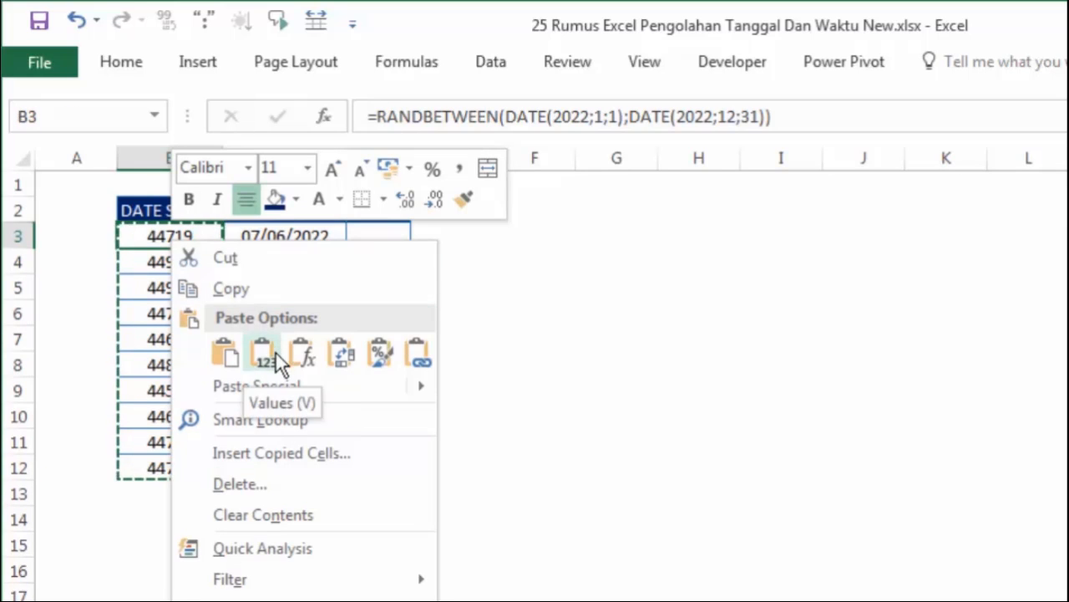
{"action": "left_click", "coordinate": [277, 357]}
{"action": "left_click", "coordinate": [578, 345]}
{"action": "left_click", "coordinate": [326, 235]}
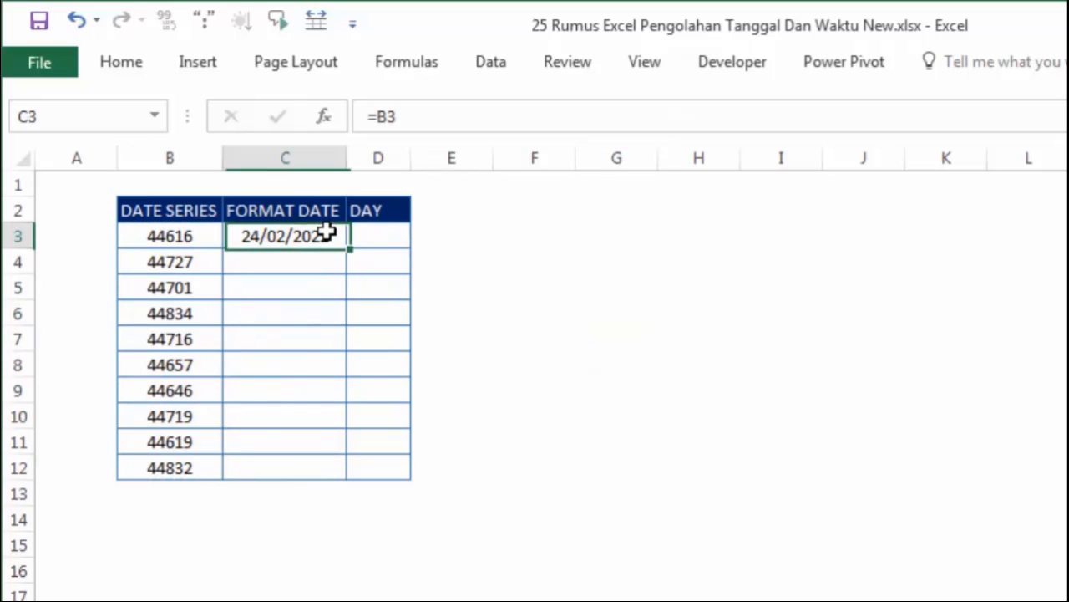
{"action": "left_click", "coordinate": [460, 244]}
Step: Compare the serial number in B3 with its date display in C3
{"action": "scroll", "coordinate": [367, 270], "scroll_direction": "up", "scroll_amount": 4, "text": "ctrl"}
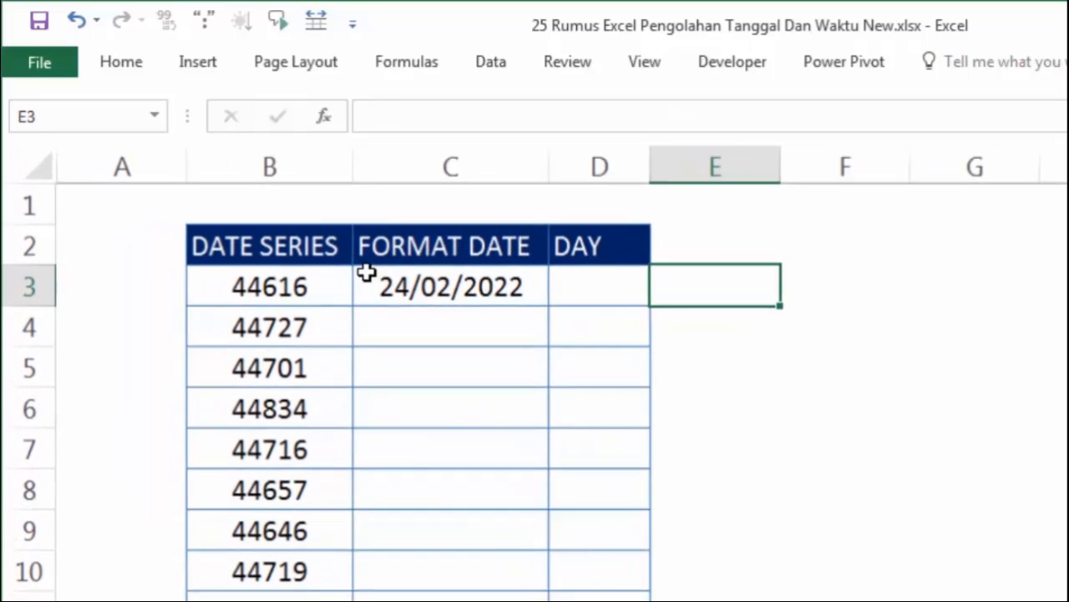
{"action": "left_click", "coordinate": [473, 334]}
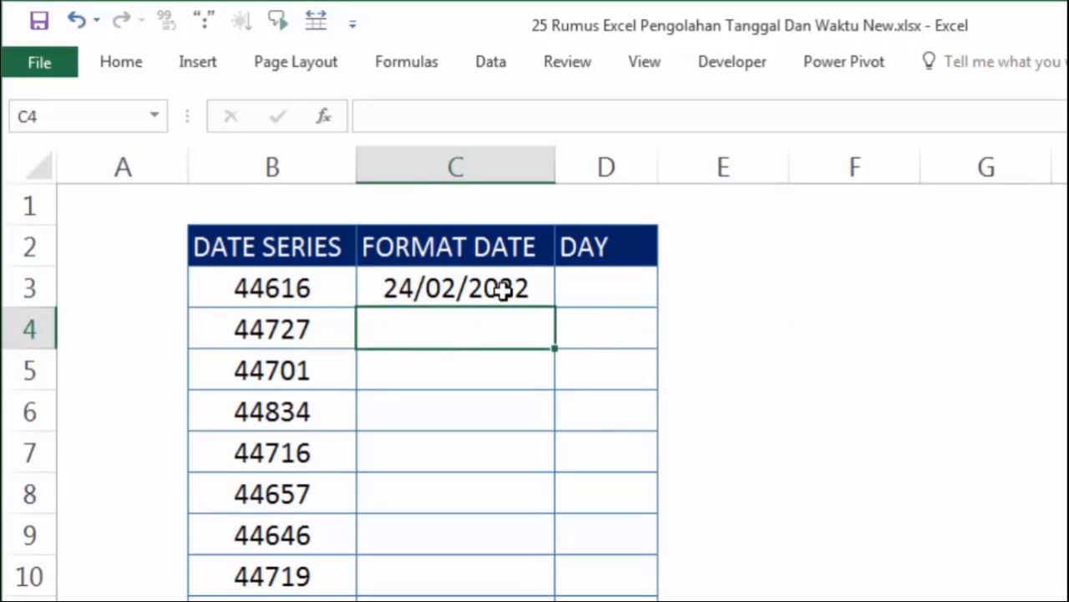
{"action": "left_click", "coordinate": [321, 287]}
{"action": "left_click", "coordinate": [450, 285]}
{"action": "left_click", "coordinate": [316, 285]}
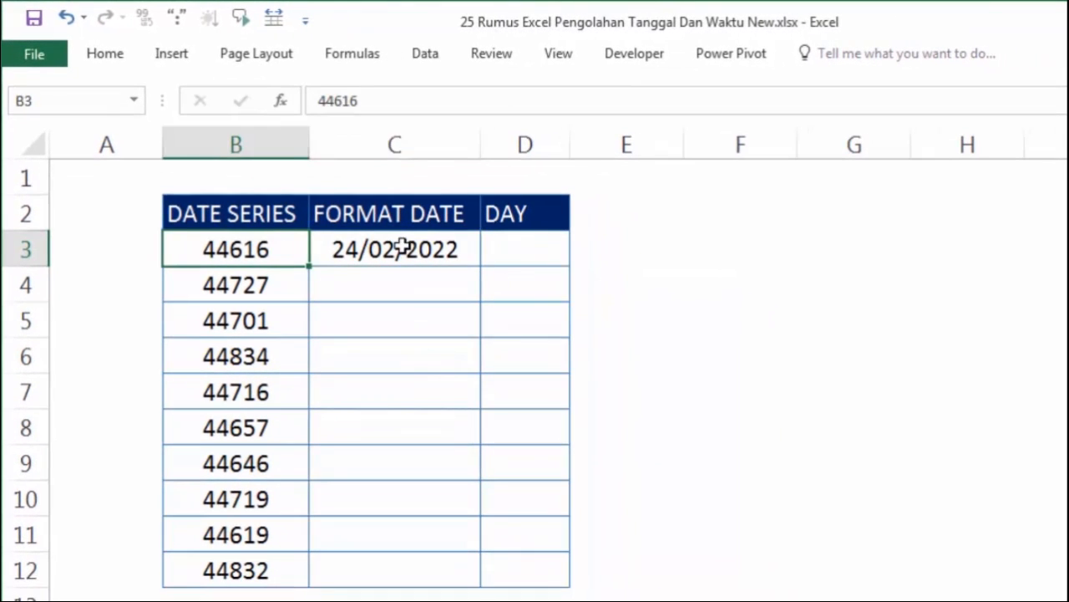
Step: Fill the FORMAT DATE formula from C3 down to C12 and check the dates in C4 to C6
{"action": "left_click", "coordinate": [402, 248]}
{"action": "left_click_drag", "start_coordinate": [479, 267], "coordinate": [476, 577]}
{"action": "left_click", "coordinate": [720, 430]}
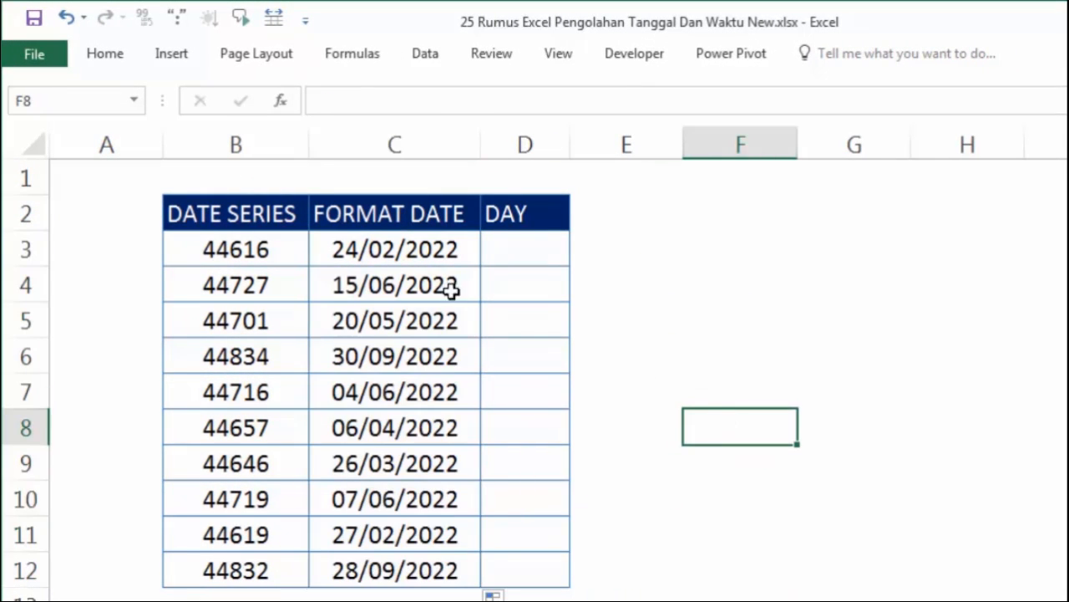
{"action": "left_click", "coordinate": [369, 282]}
{"action": "left_click", "coordinate": [368, 316]}
{"action": "left_click", "coordinate": [367, 358]}
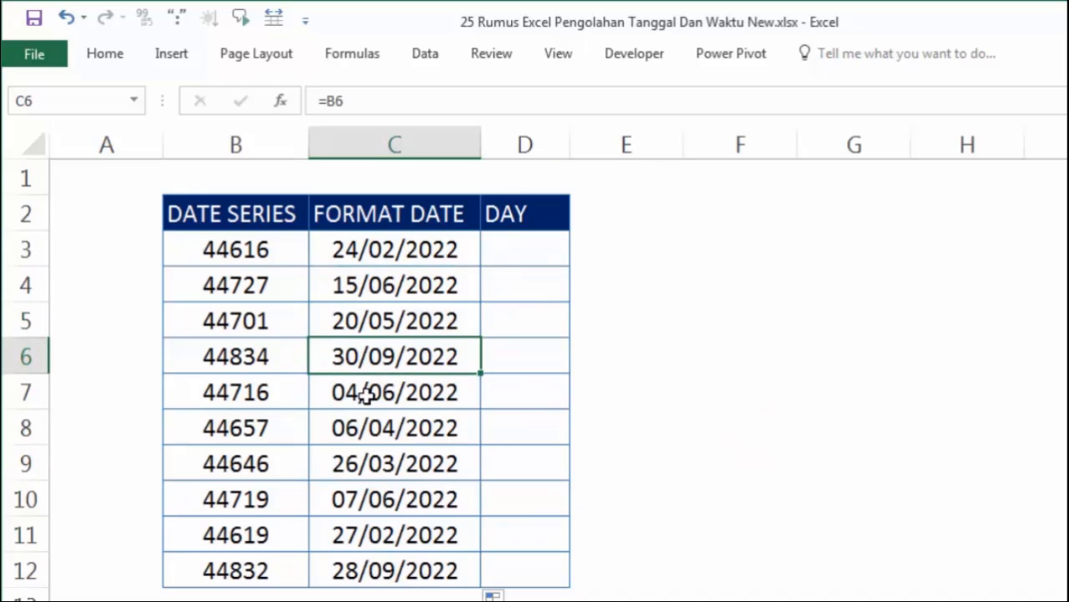
Step: Enter the formula =DAY(B3) in D3 of the DAY column
{"action": "left_click", "coordinate": [513, 212]}
{"action": "left_click", "coordinate": [525, 254]}
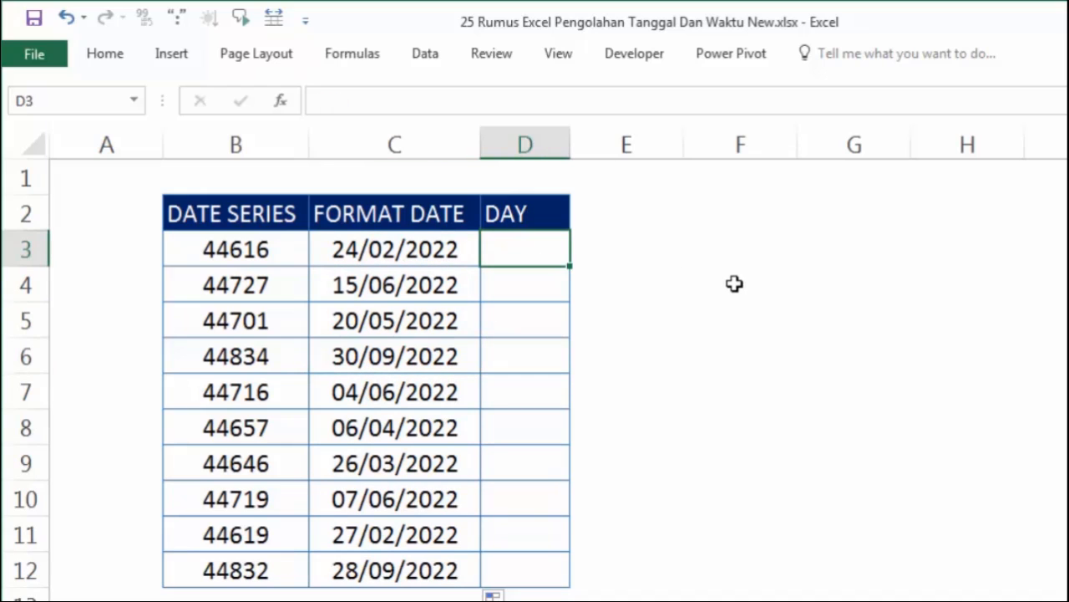
{"action": "type", "text": "=da"}
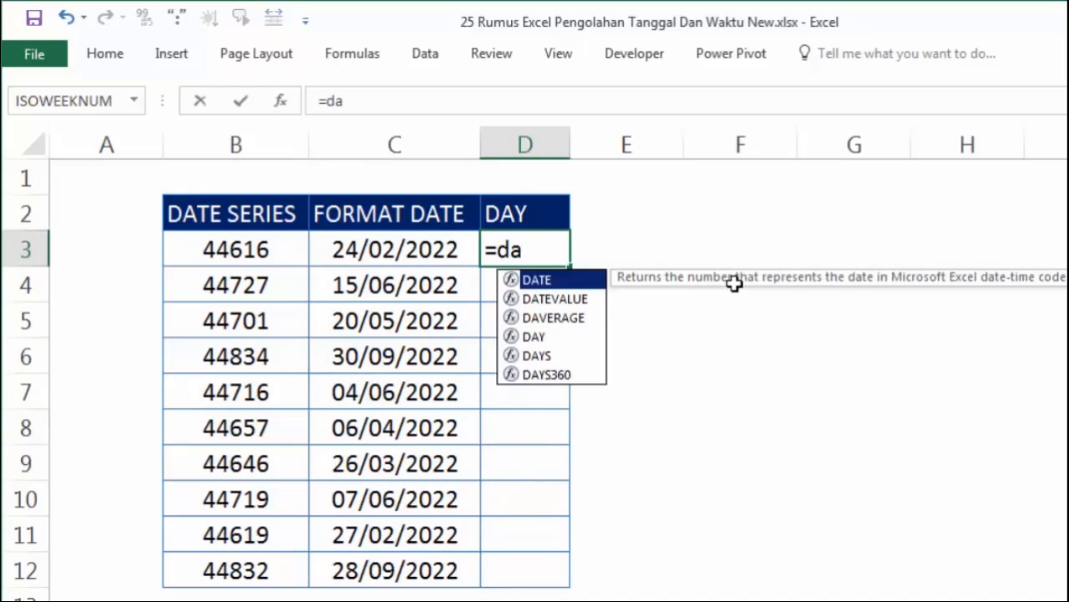
{"action": "key", "text": "Down"}
{"action": "key", "text": "Down"}
{"action": "key", "text": "Down"}
{"action": "key", "text": "Tab"}
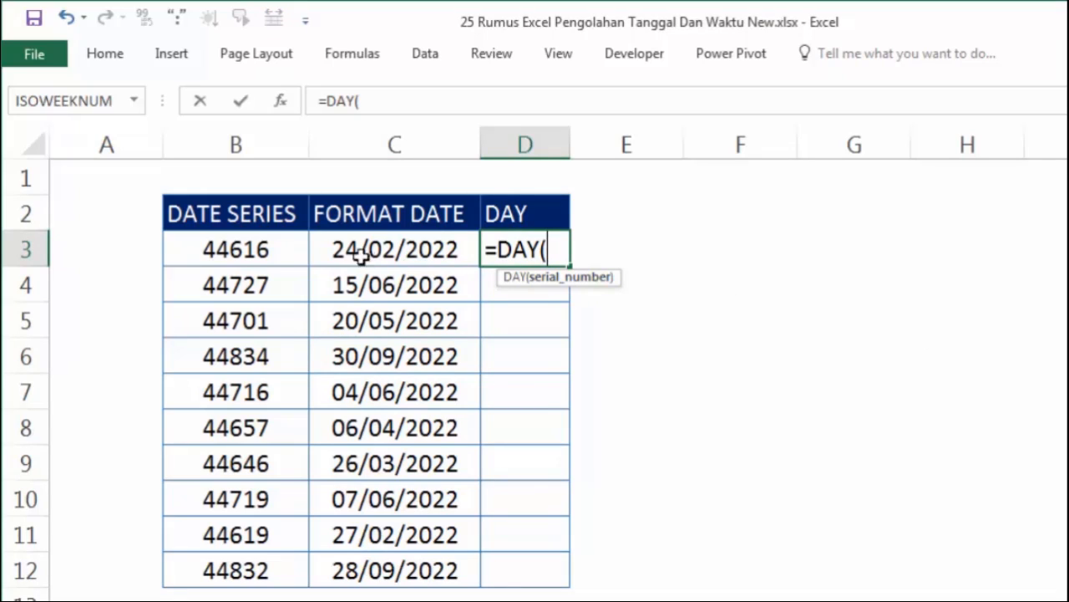
{"action": "left_click", "coordinate": [267, 250]}
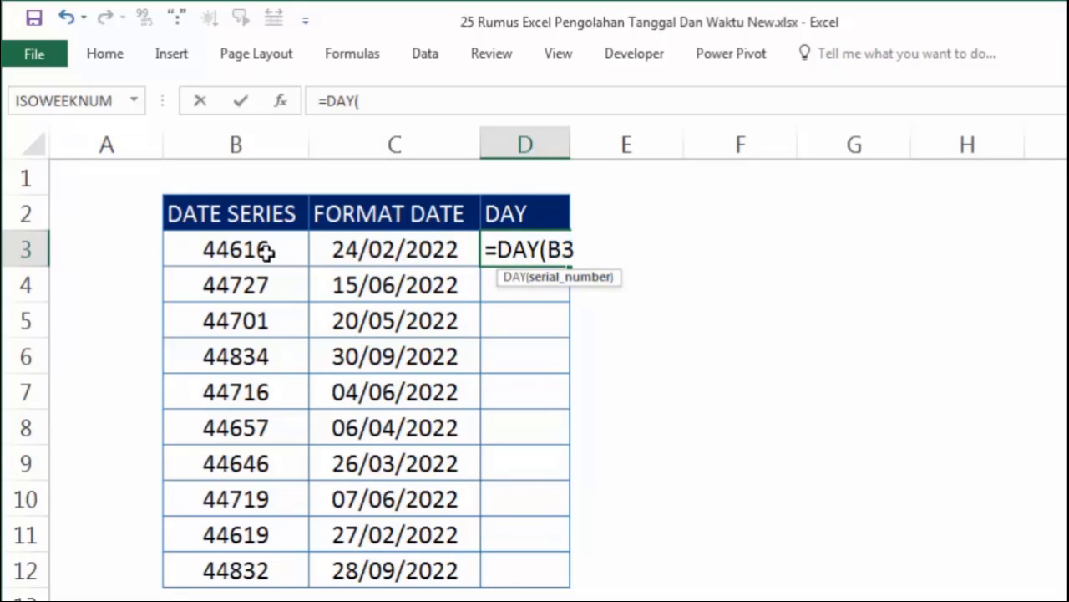
{"action": "key", "text": "Return"}
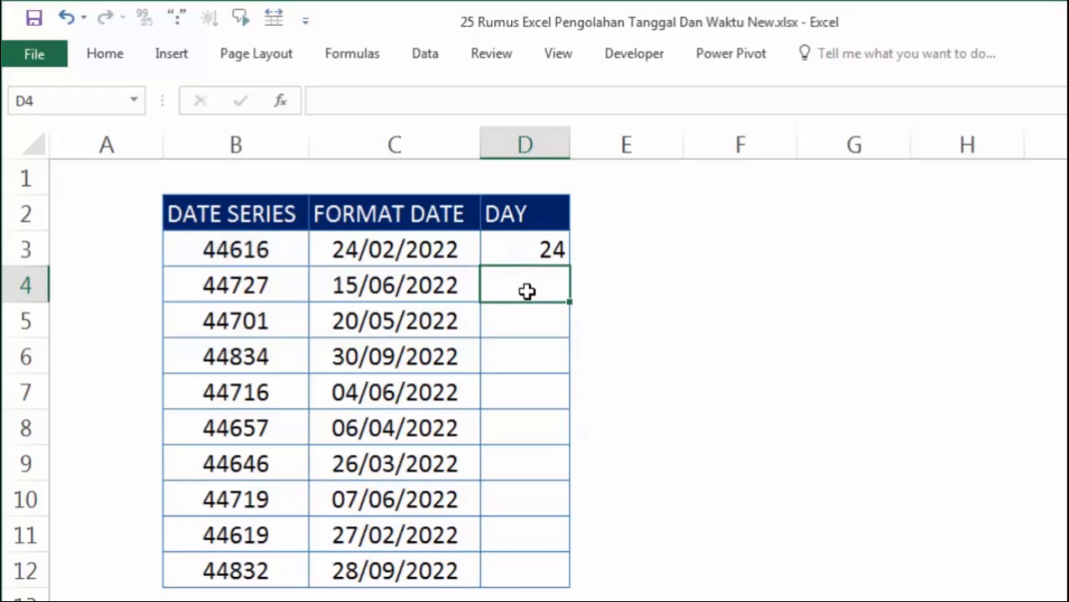
Step: Change the DAY formula in D3 to reference the formatted date in C3 instead of B3
{"action": "left_click", "coordinate": [564, 249]}
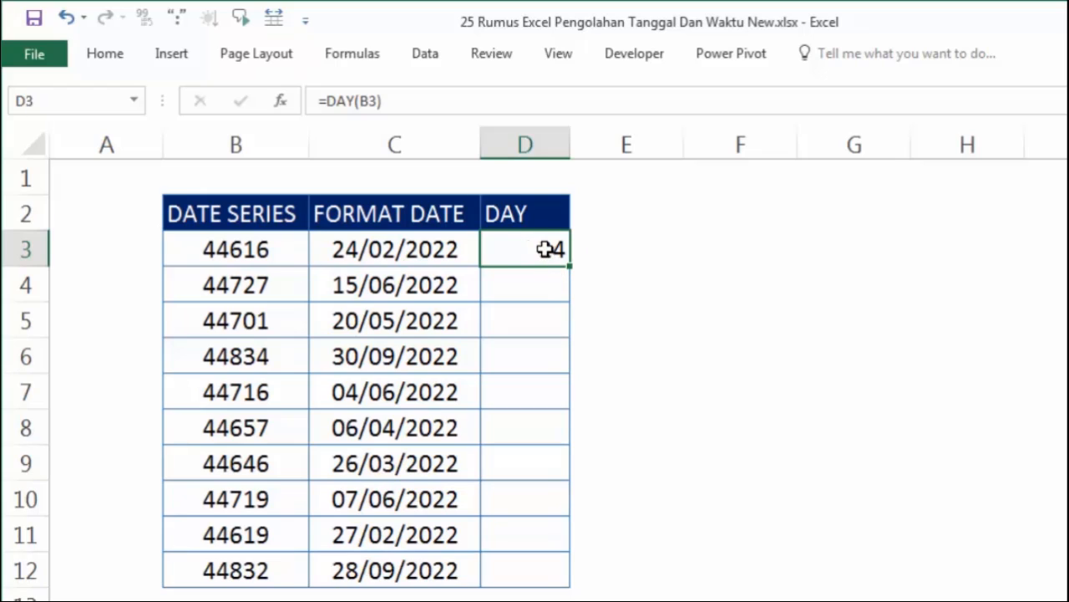
{"action": "double_click", "coordinate": [545, 249]}
{"action": "left_click_drag", "start_coordinate": [307, 254], "coordinate": [327, 250]}
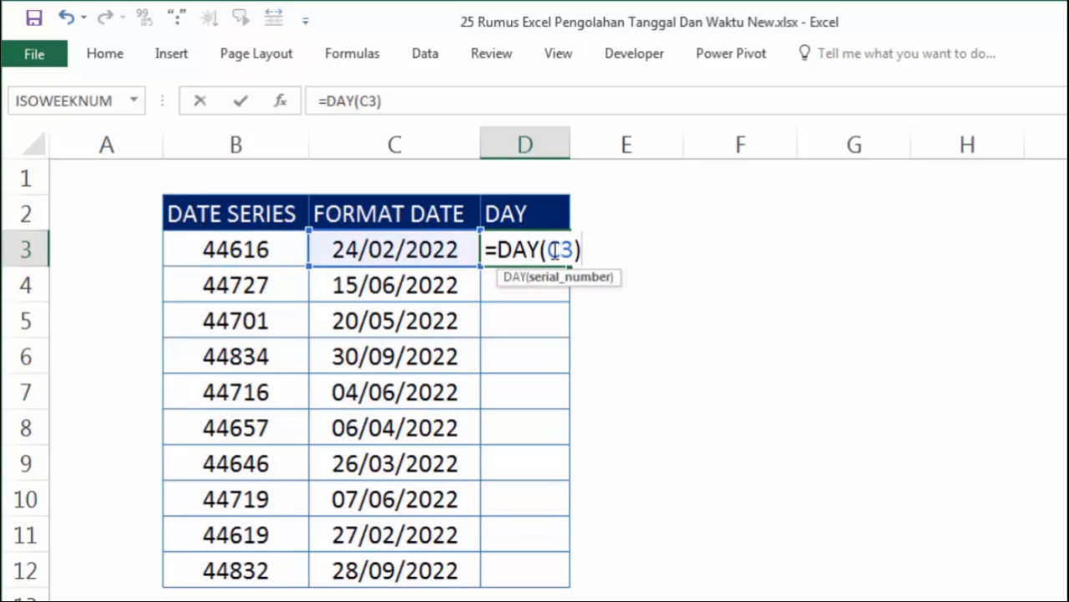
{"action": "key", "text": "Return"}
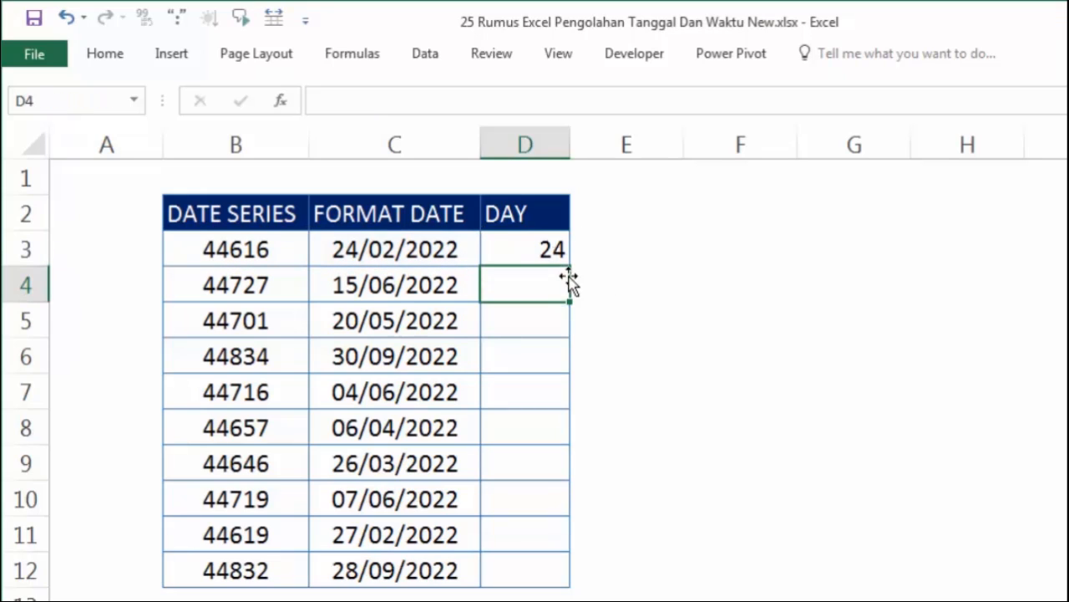
Step: Fill the DAY formula from D3 down to D12
{"action": "left_click", "coordinate": [552, 249]}
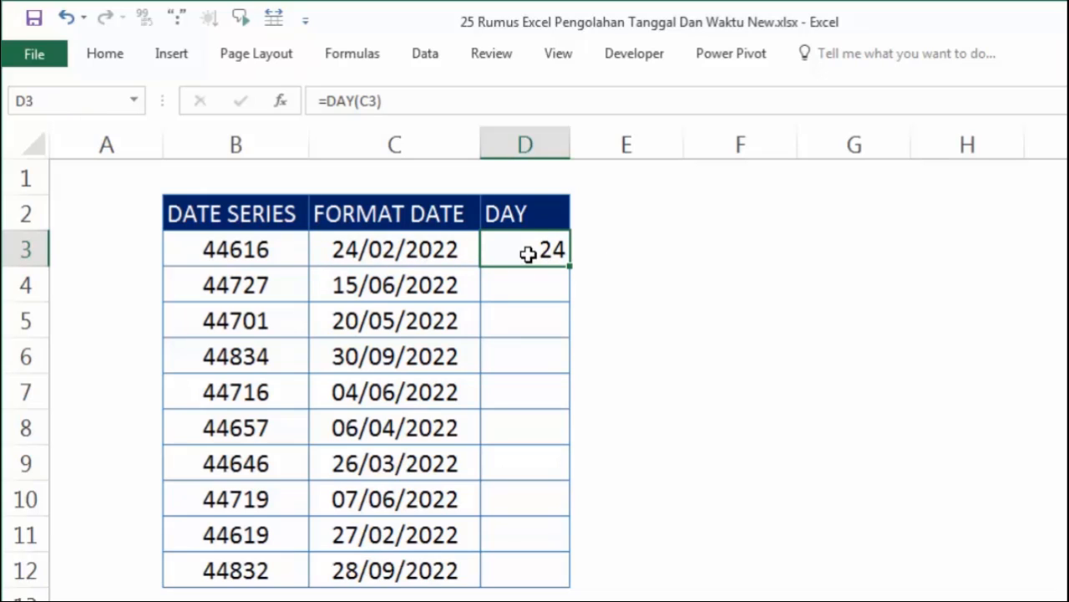
{"action": "left_click_drag", "start_coordinate": [569, 269], "coordinate": [570, 585]}
{"action": "left_click", "coordinate": [857, 367]}
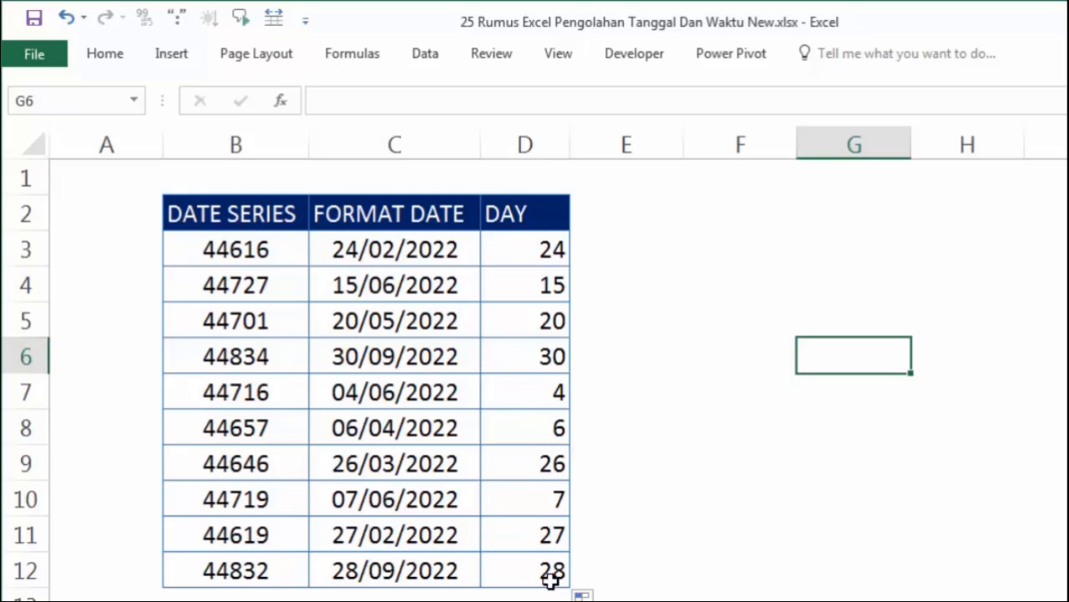
{"action": "left_click", "coordinate": [757, 475]}
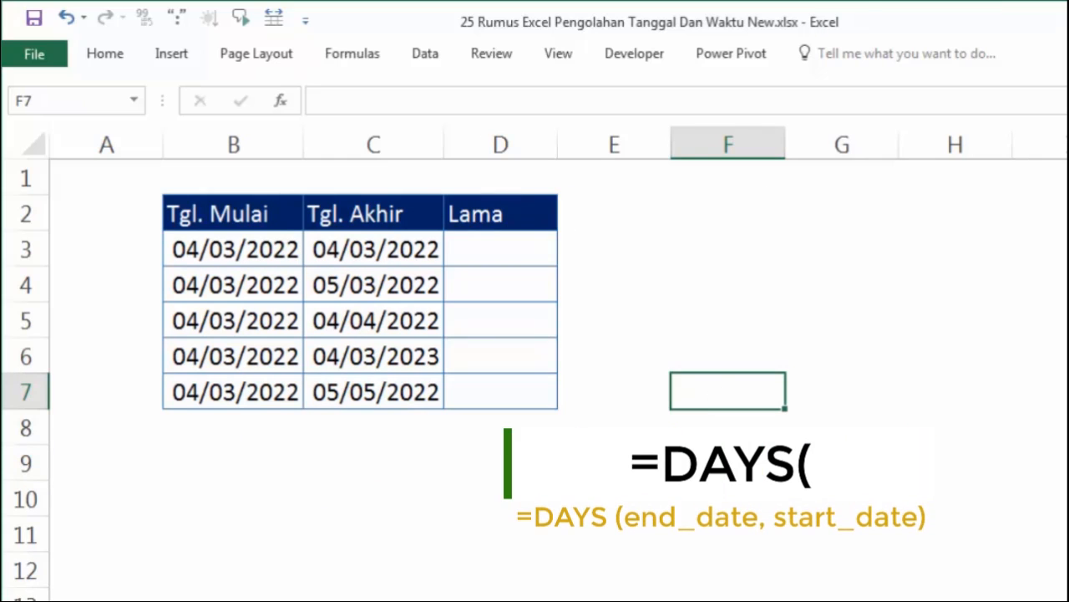
Step: Start a DAYS formula in the blank cell F3, beside the Tgl. Mulai, Tgl. Akhir and Lama table
{"action": "left_click", "coordinate": [655, 278]}
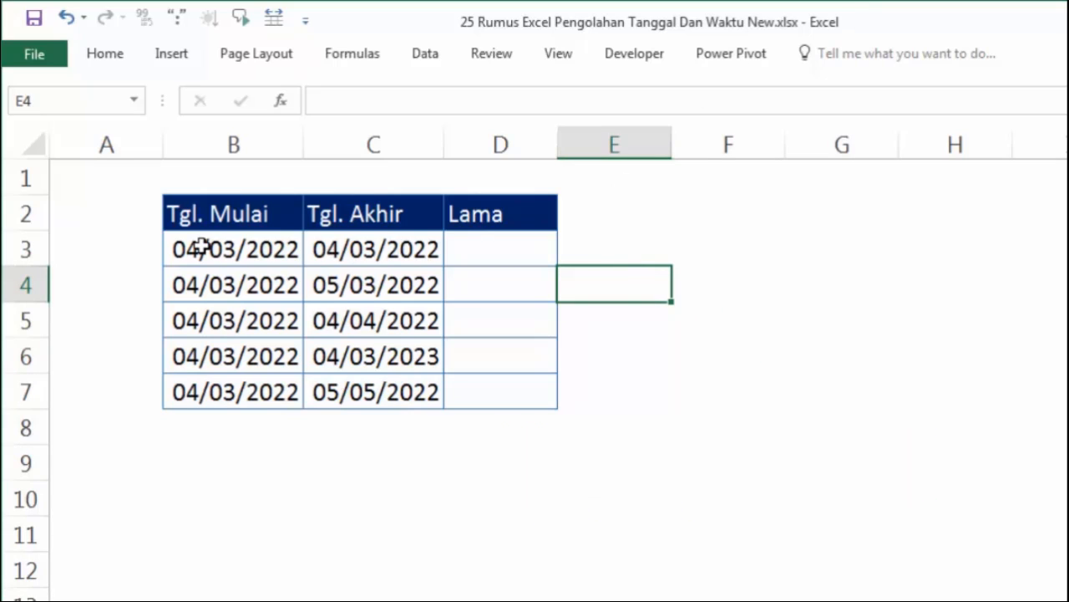
{"action": "left_click", "coordinate": [204, 215]}
{"action": "left_click", "coordinate": [365, 214]}
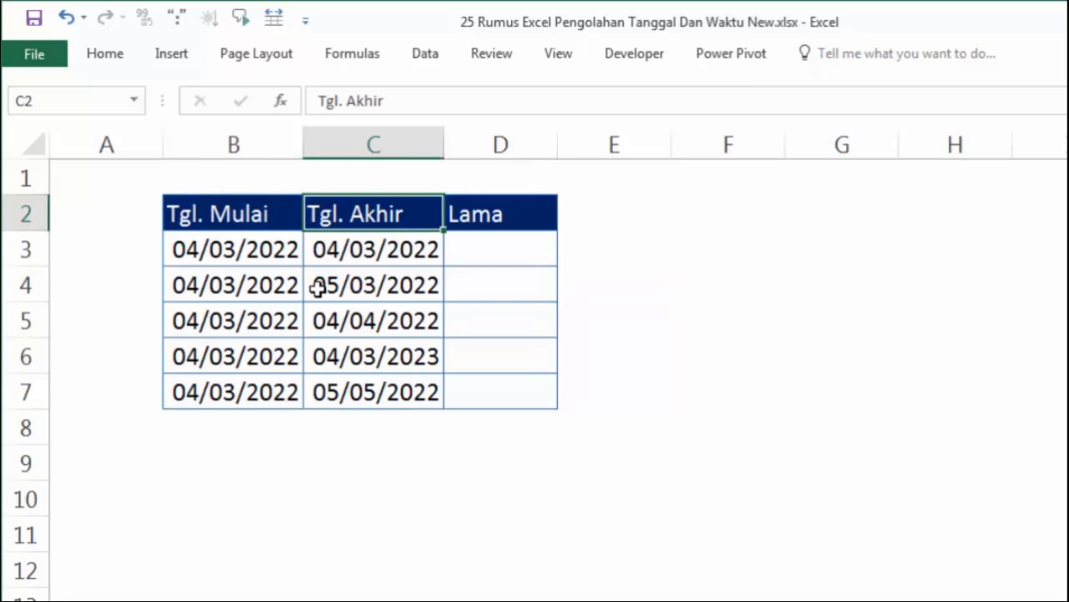
{"action": "left_click", "coordinate": [709, 217]}
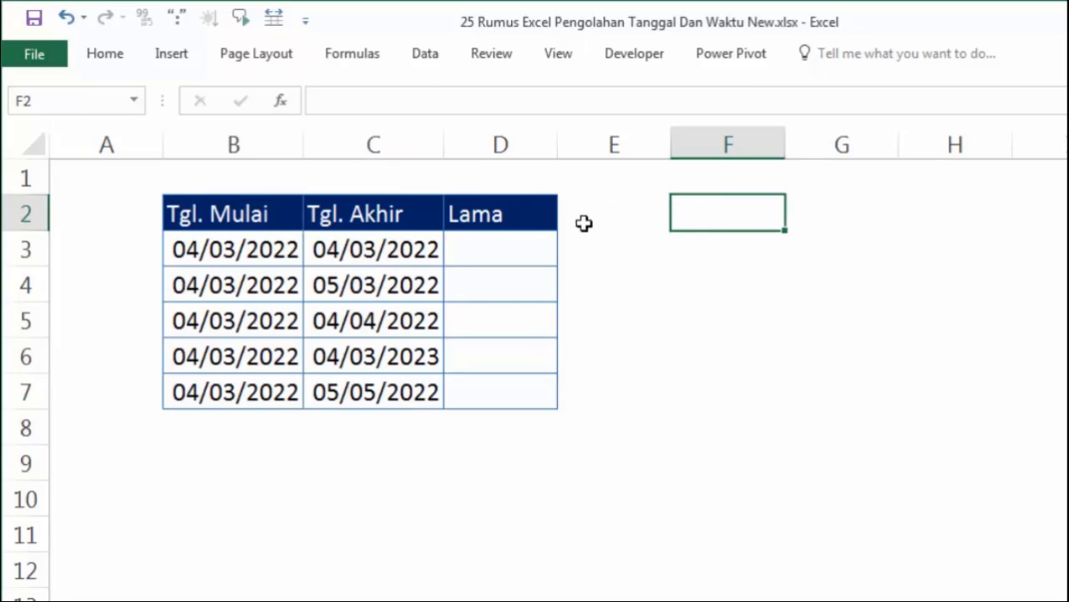
{"action": "left_click", "coordinate": [702, 241]}
{"action": "type", "text": "="}
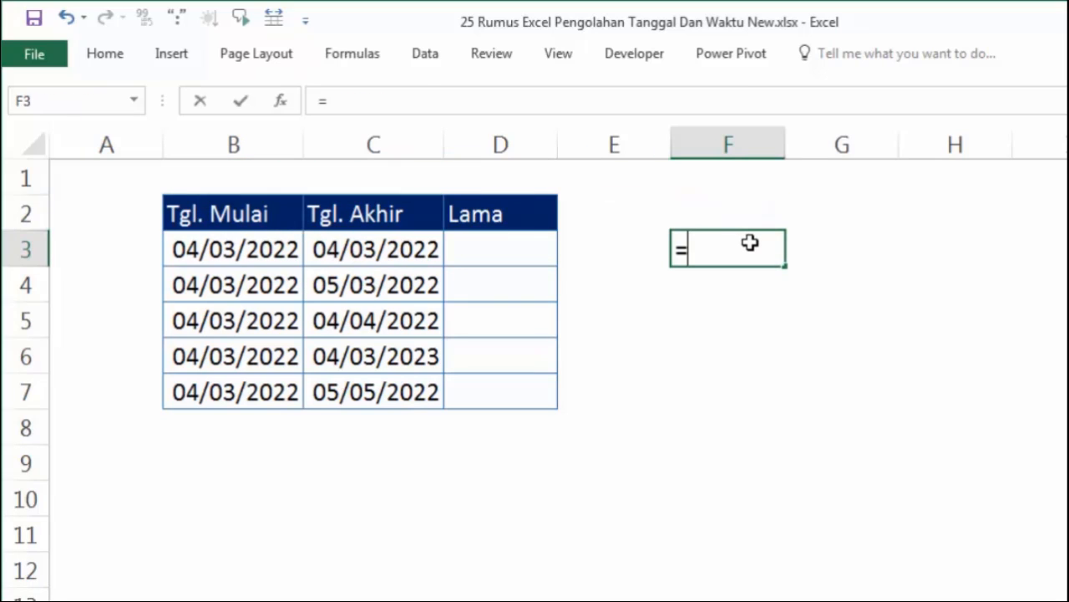
{"action": "type", "text": "da"}
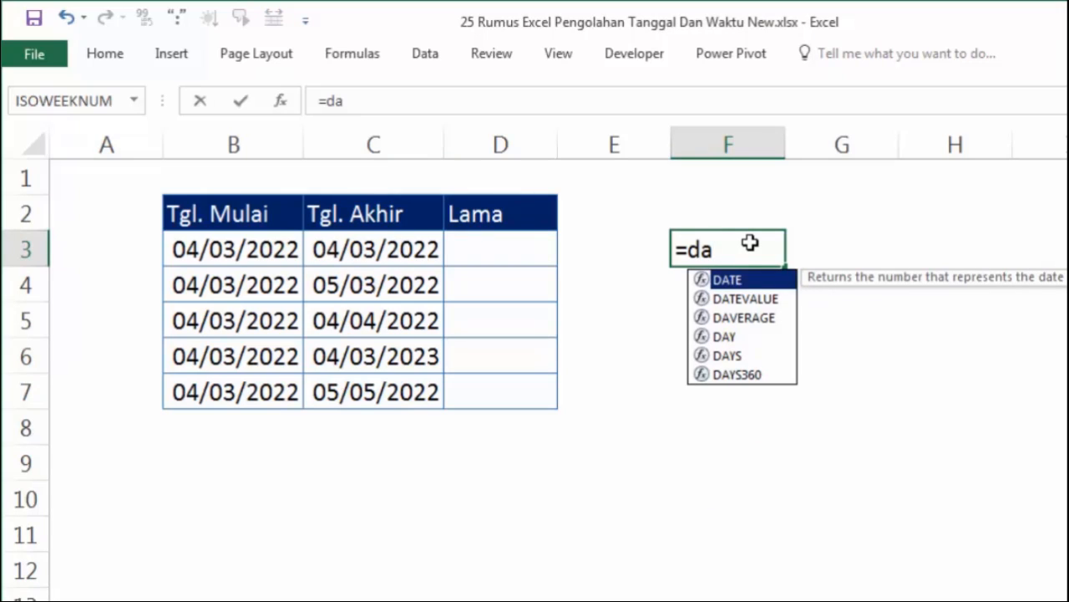
{"action": "key", "text": "Down"}
{"action": "key", "text": "Down"}
{"action": "key", "text": "Down"}
{"action": "key", "text": "Down"}
{"action": "key", "text": "Tab"}
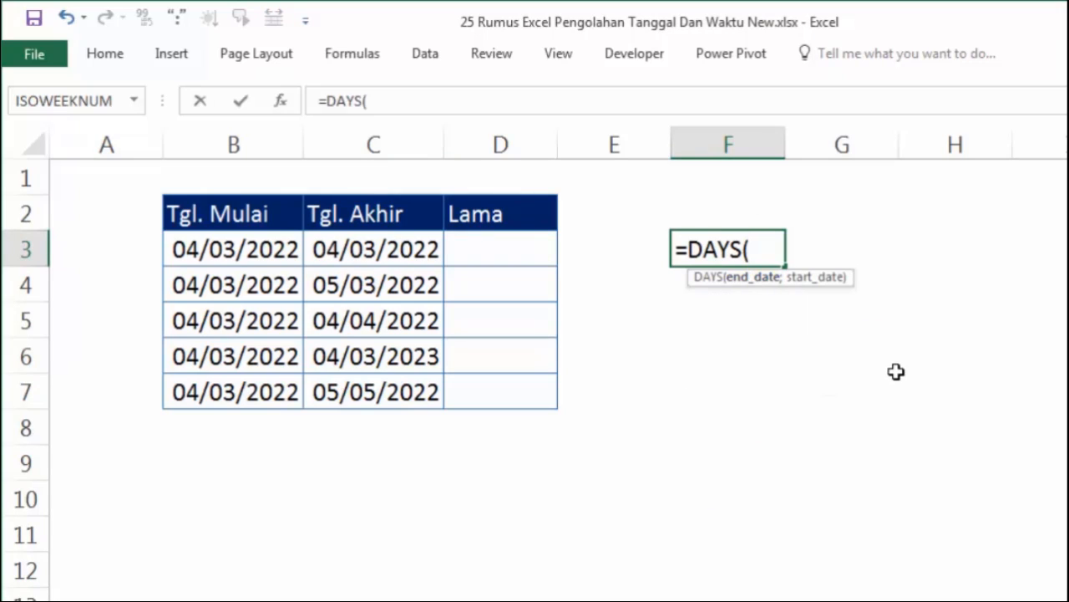
Step: Complete the DAYS formula in F3 with end date "06/03/2022" and start date "02/03/2022"
{"action": "type", "text": "\""}
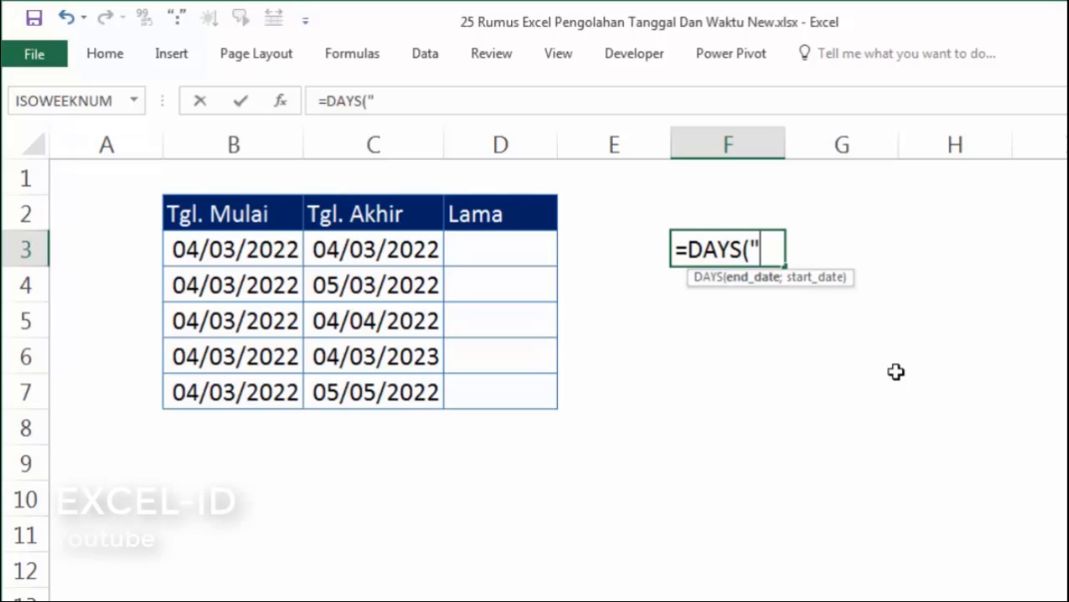
{"action": "type", "text": "06/"}
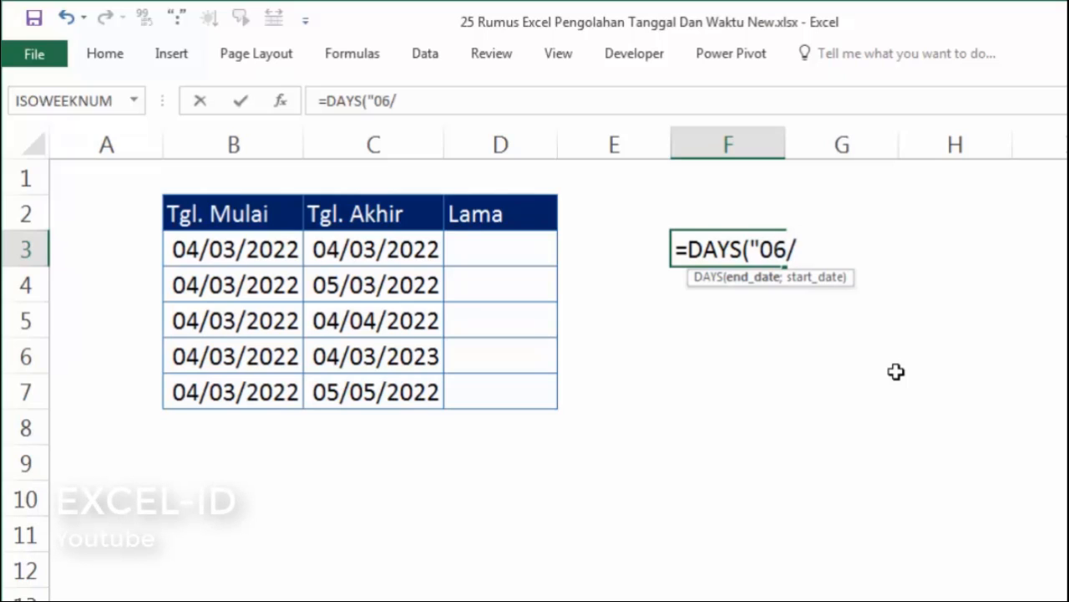
{"action": "type", "text": "03/"}
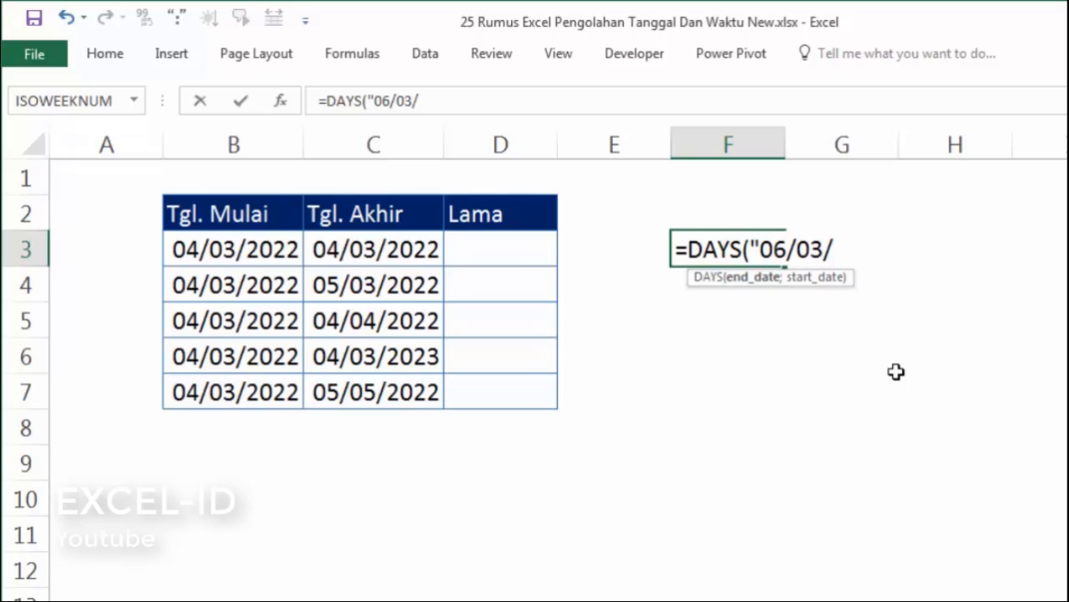
{"action": "type", "text": "2022"}
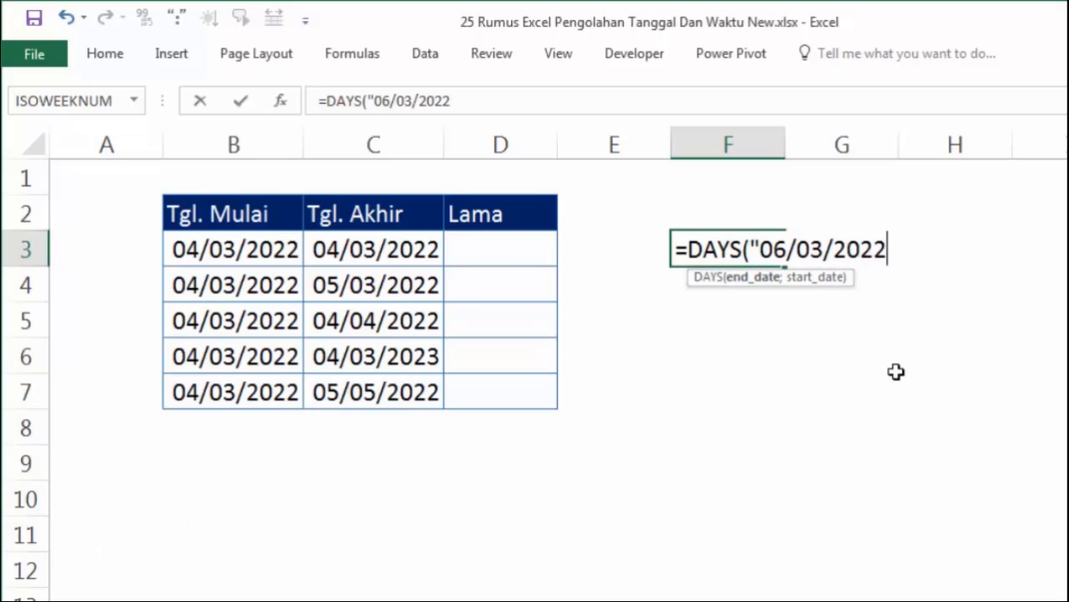
{"action": "type", "text": "\";"}
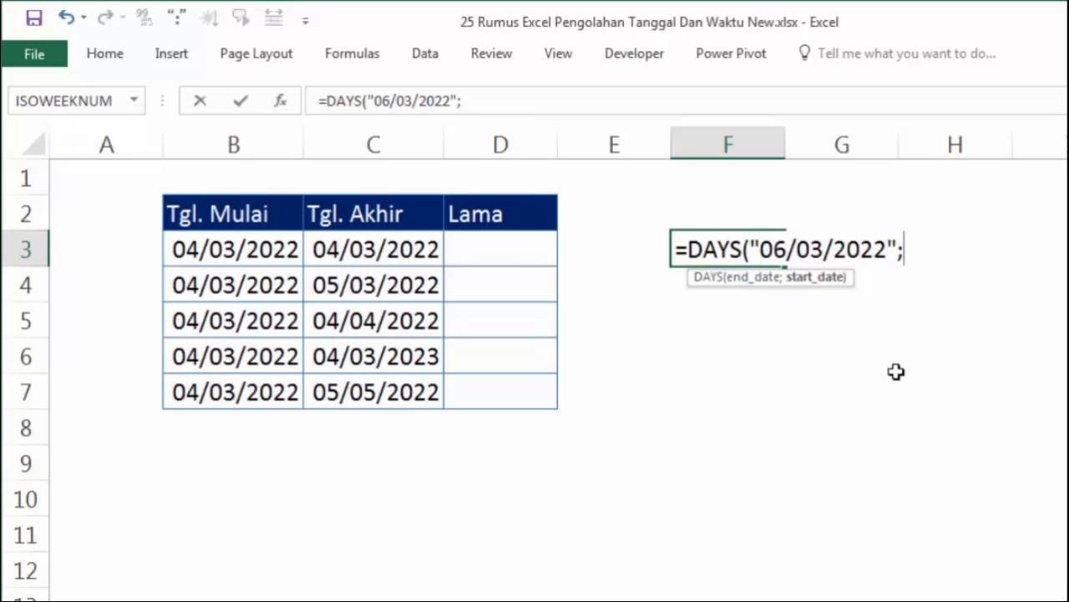
{"action": "type", "text": "\"02/"}
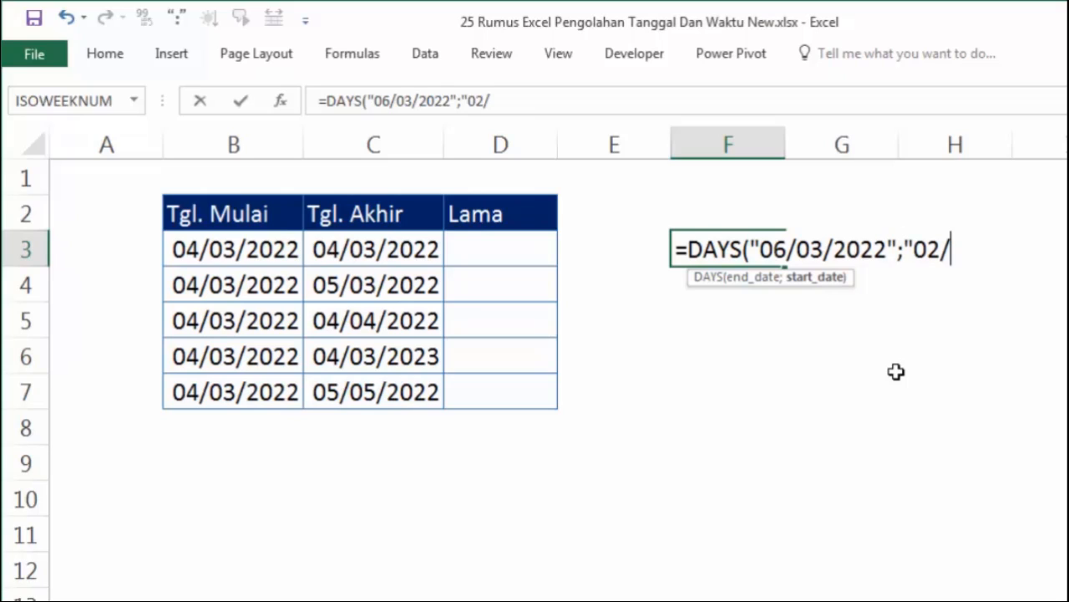
{"action": "type", "text": "03/2022"}
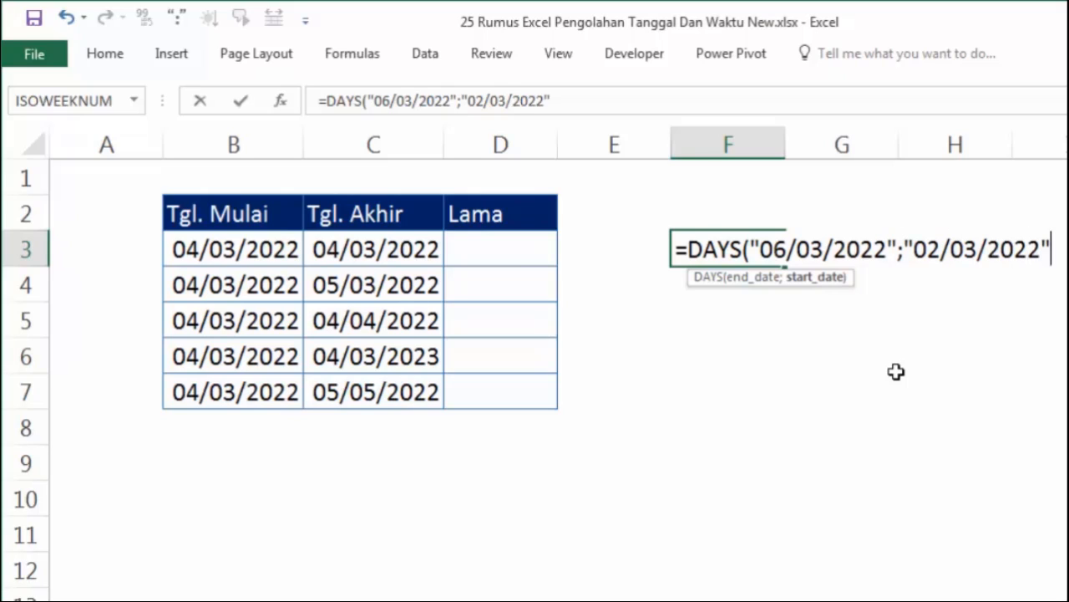
{"action": "type", "text": "\""}
{"action": "key", "text": "Return"}
{"action": "key", "text": "Up"}
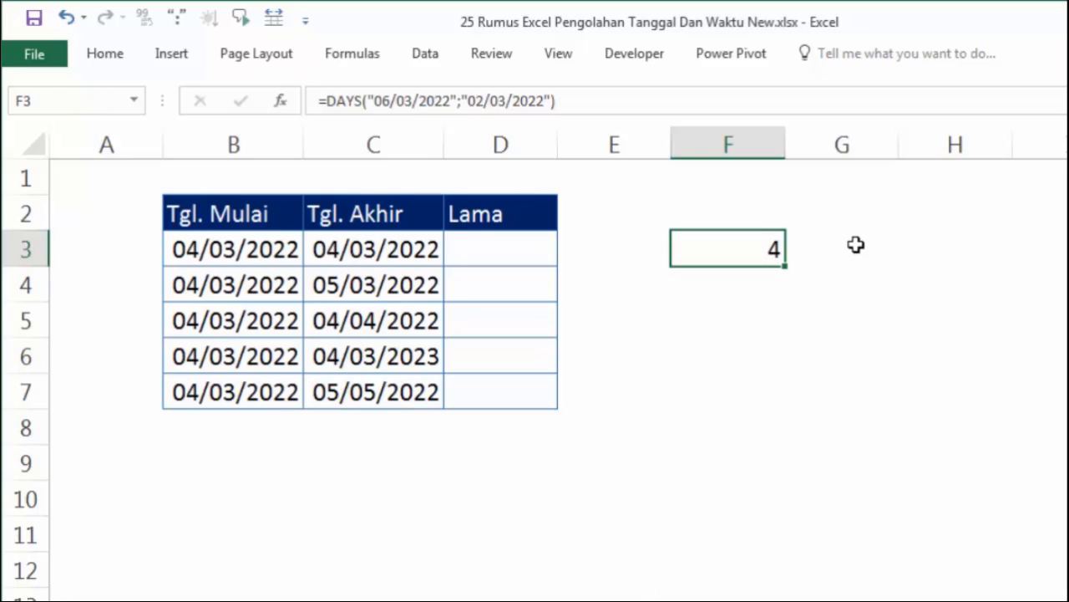
Step: Examine the end and start dates in F3's DAYS formula, along with the first table row's Tgl. Mulai and Tgl. Akhir dates
{"action": "double_click", "coordinate": [751, 244]}
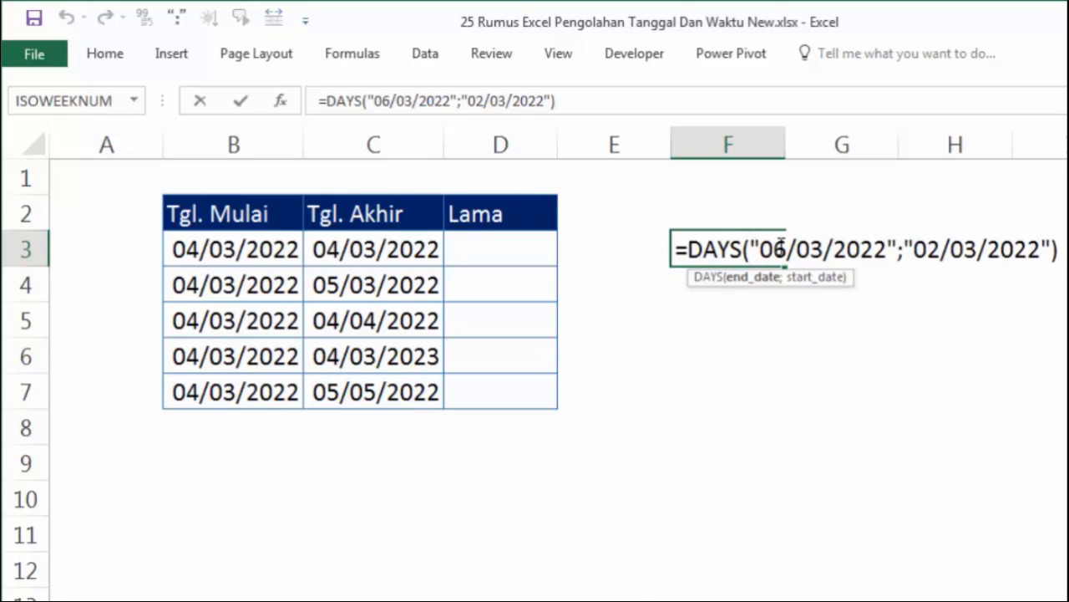
{"action": "left_click", "coordinate": [947, 249]}
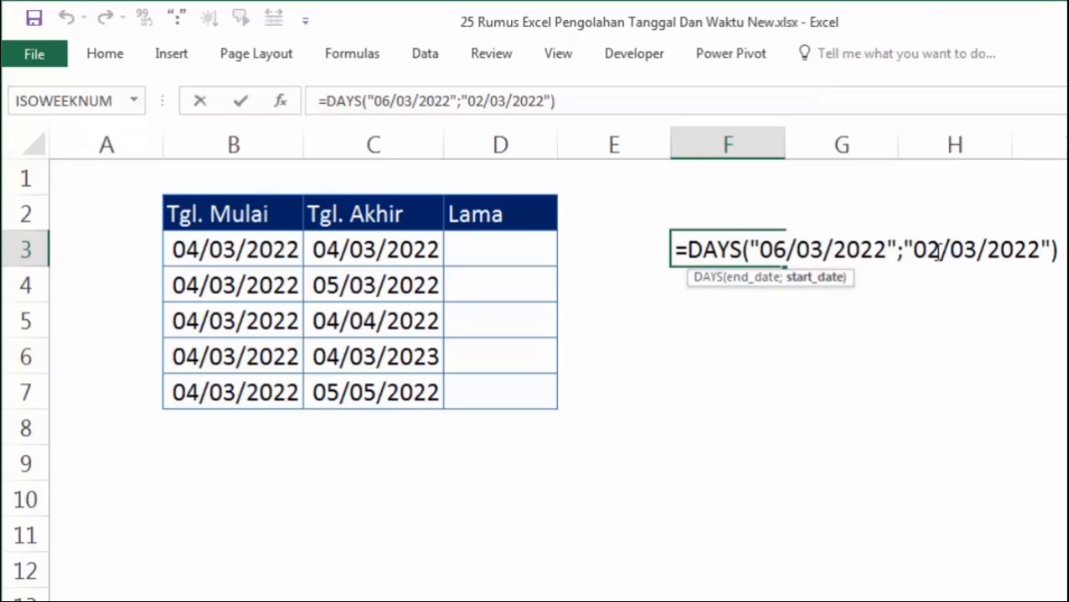
{"action": "left_click", "coordinate": [776, 244]}
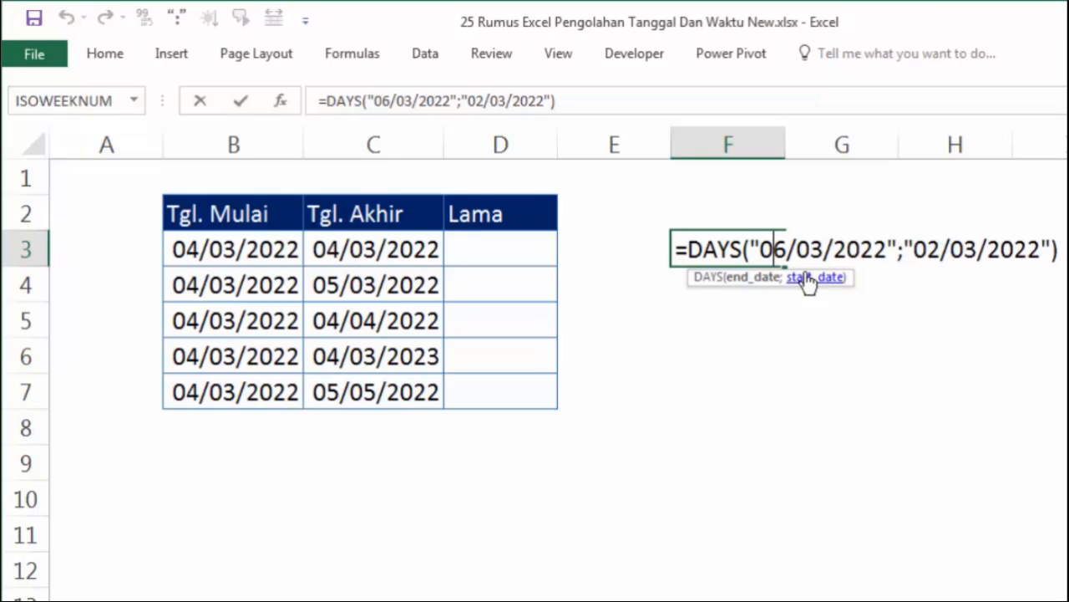
{"action": "left_click", "coordinate": [799, 249]}
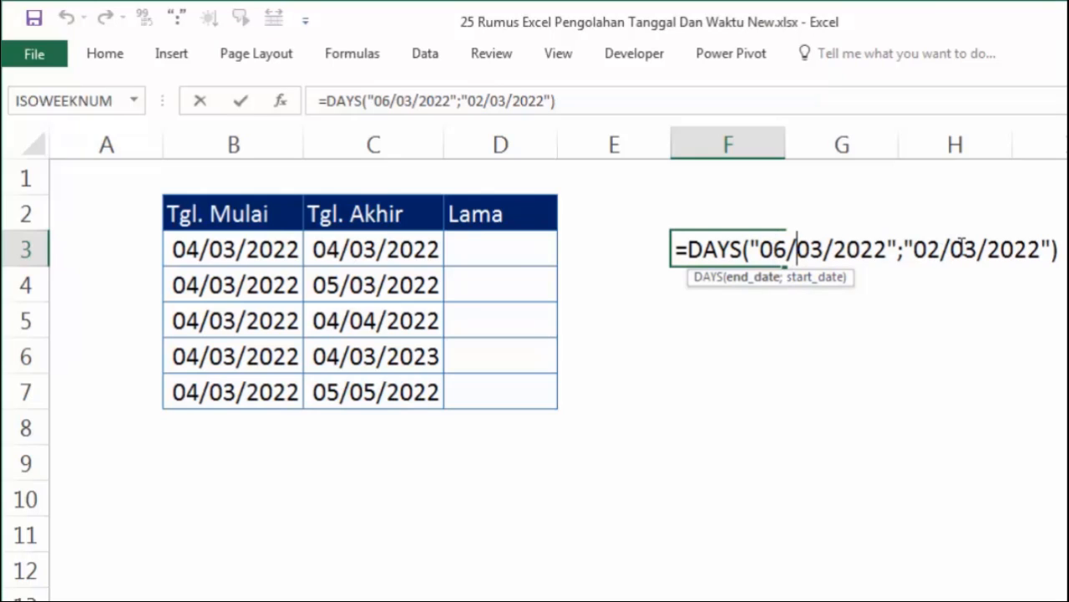
{"action": "left_click", "coordinate": [963, 247]}
{"action": "key", "text": "Return"}
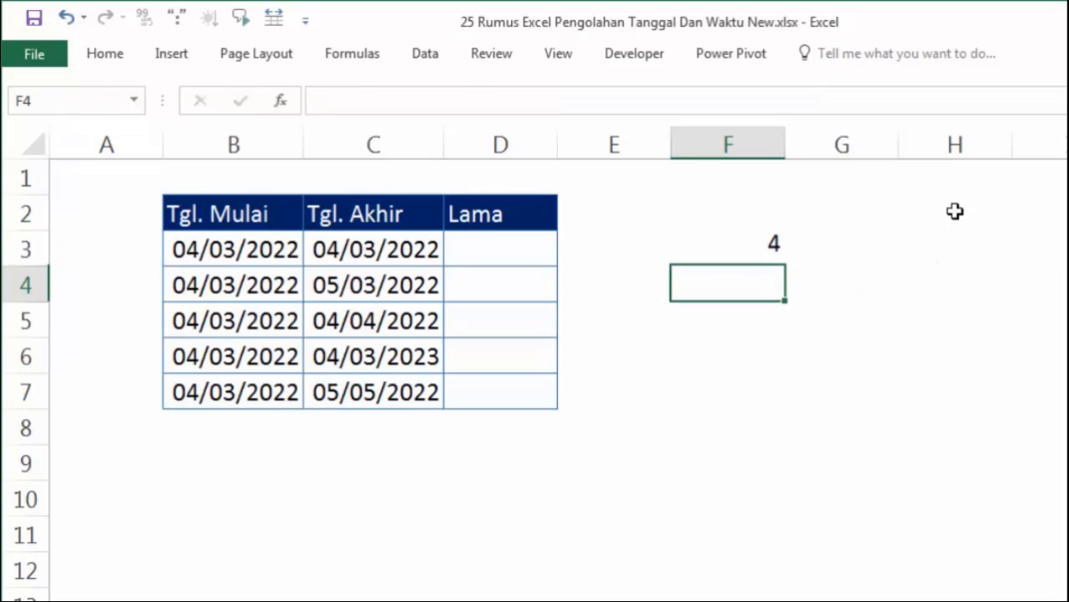
{"action": "left_click", "coordinate": [222, 248]}
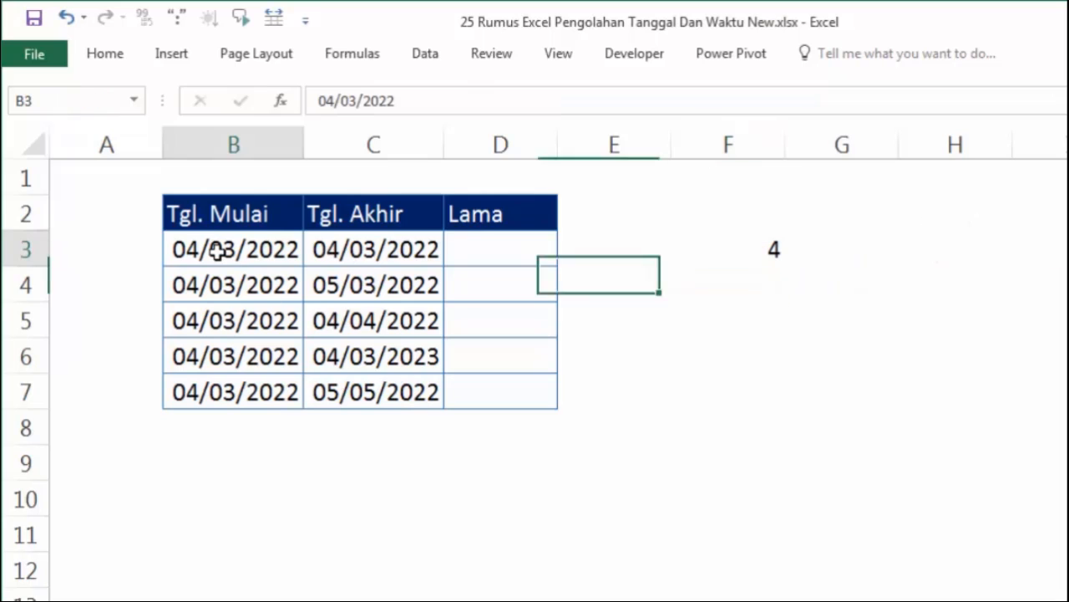
{"action": "left_click", "coordinate": [367, 269]}
{"action": "left_click", "coordinate": [470, 244]}
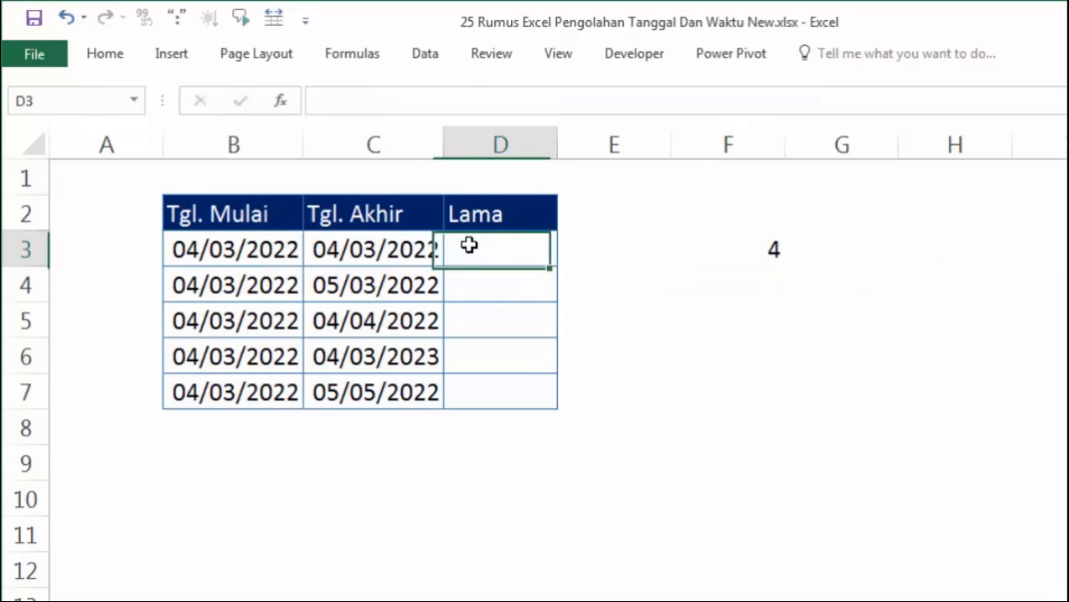
{"action": "left_click", "coordinate": [226, 262]}
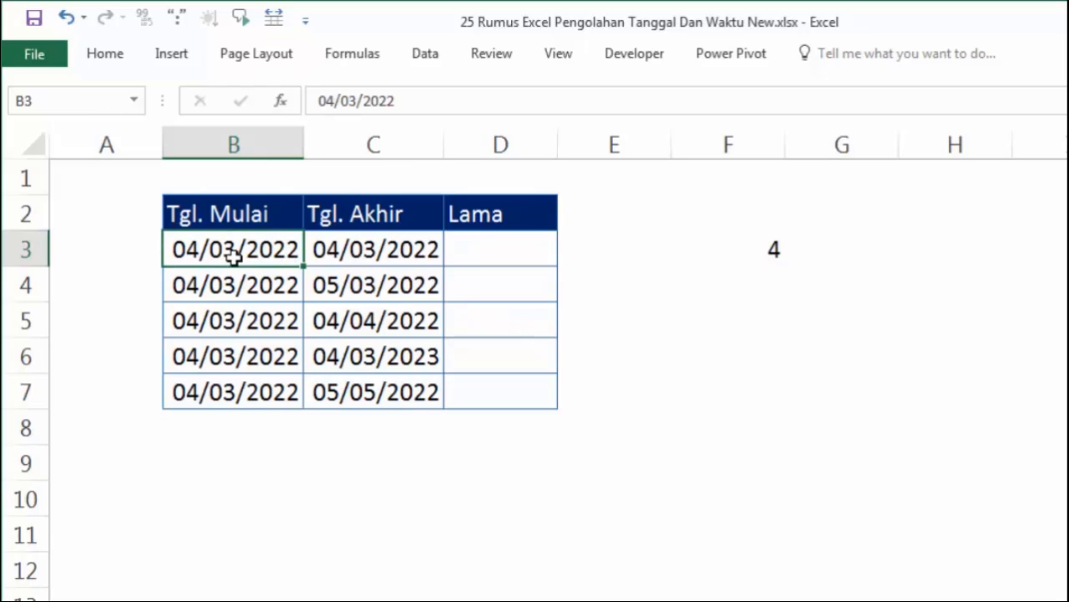
Step: Calculate the first row's Lama in D3 using DAYS with end date C3 and start date B3
{"action": "left_click", "coordinate": [351, 249]}
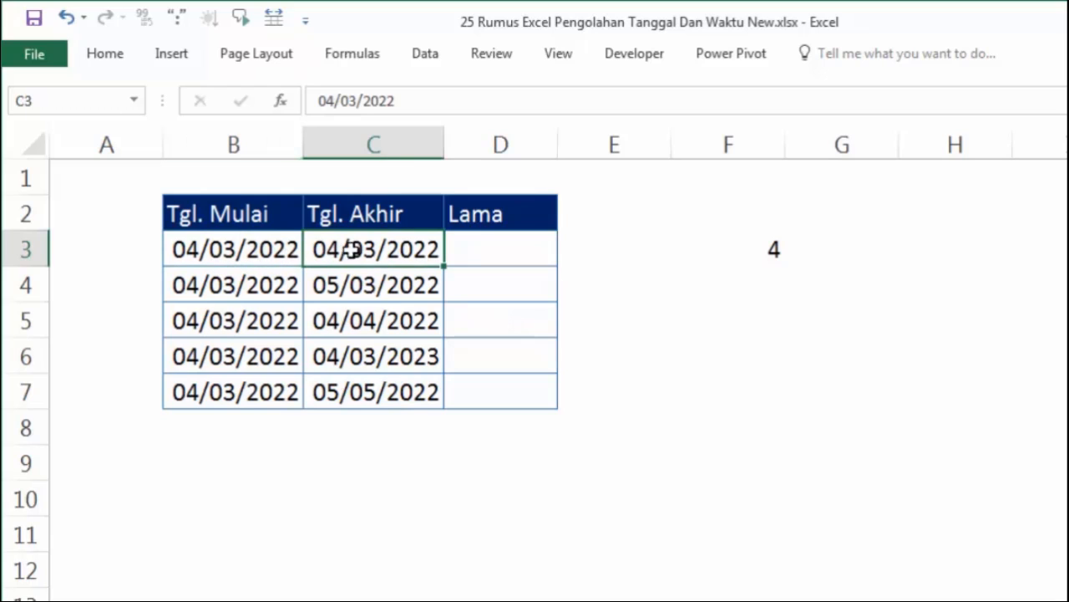
{"action": "left_click", "coordinate": [487, 258]}
{"action": "type", "text": "="}
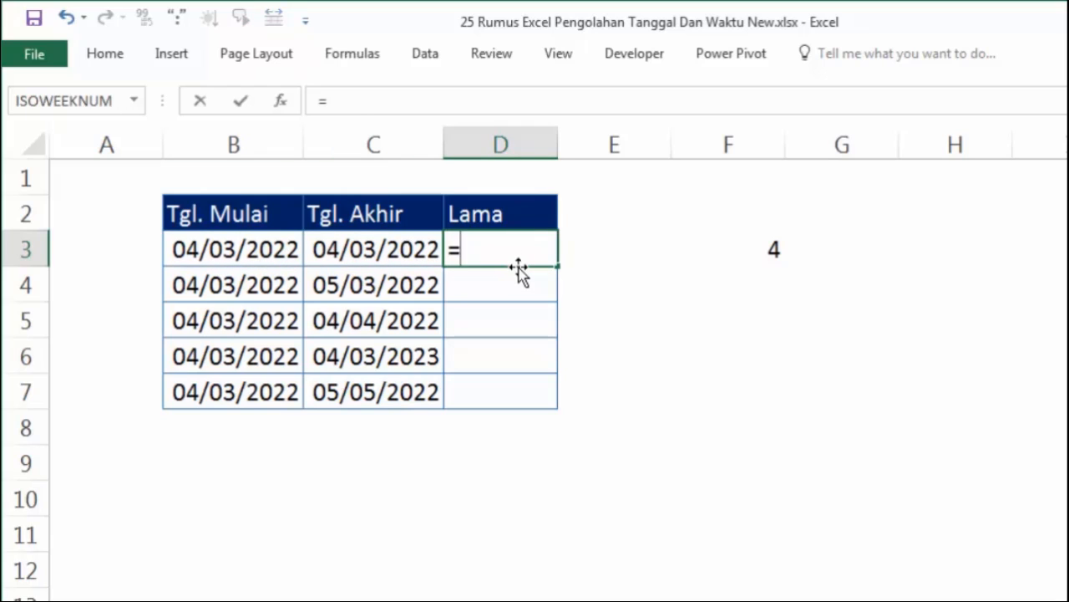
{"action": "type", "text": "day"}
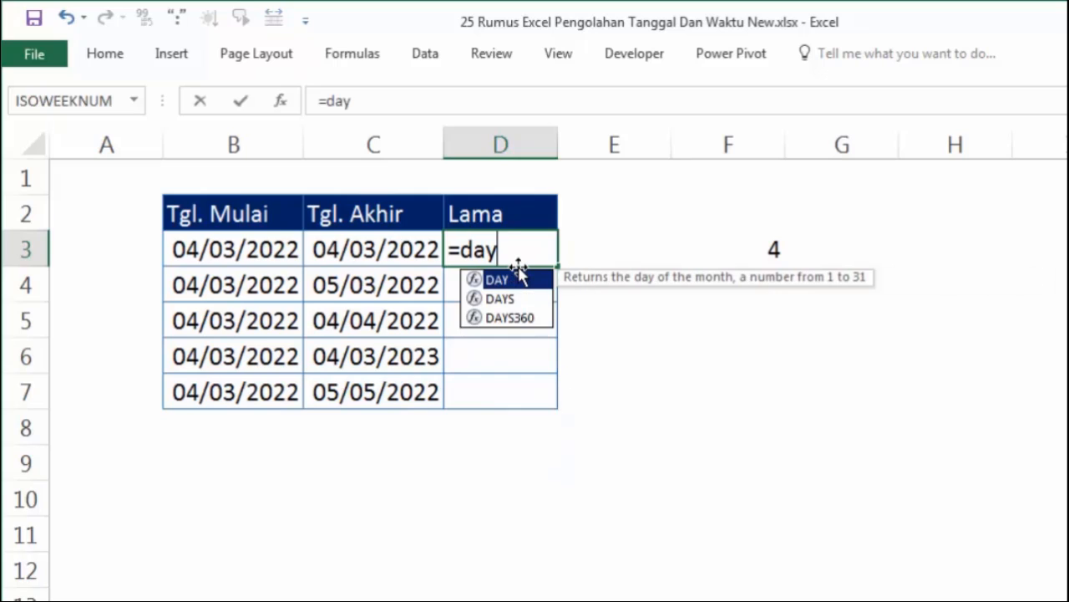
{"action": "key", "text": "Down"}
{"action": "key", "text": "Tab"}
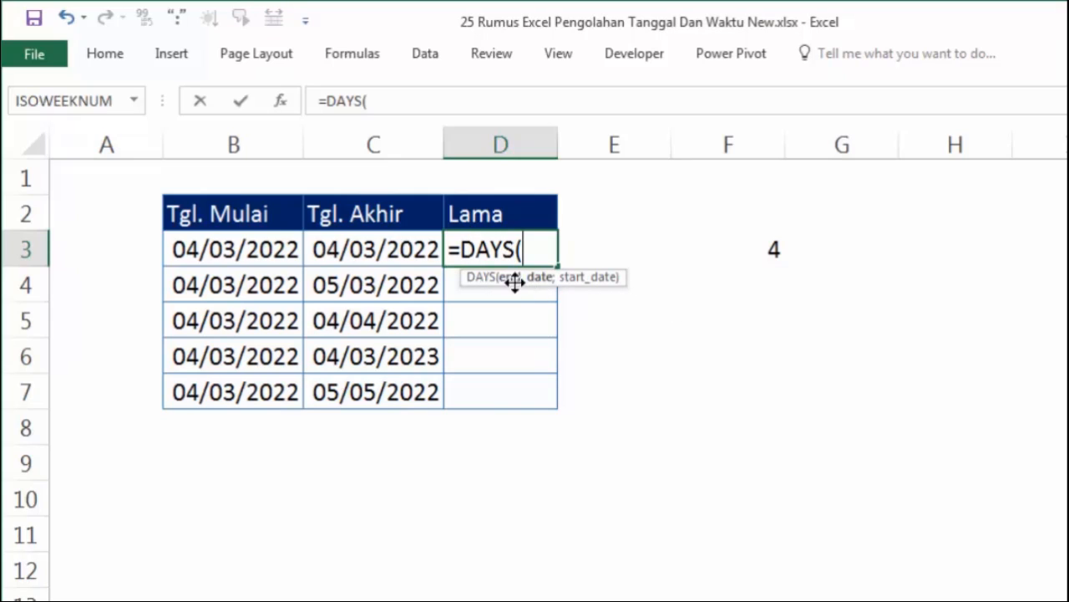
{"action": "left_click", "coordinate": [417, 242]}
{"action": "type", "text": ";"}
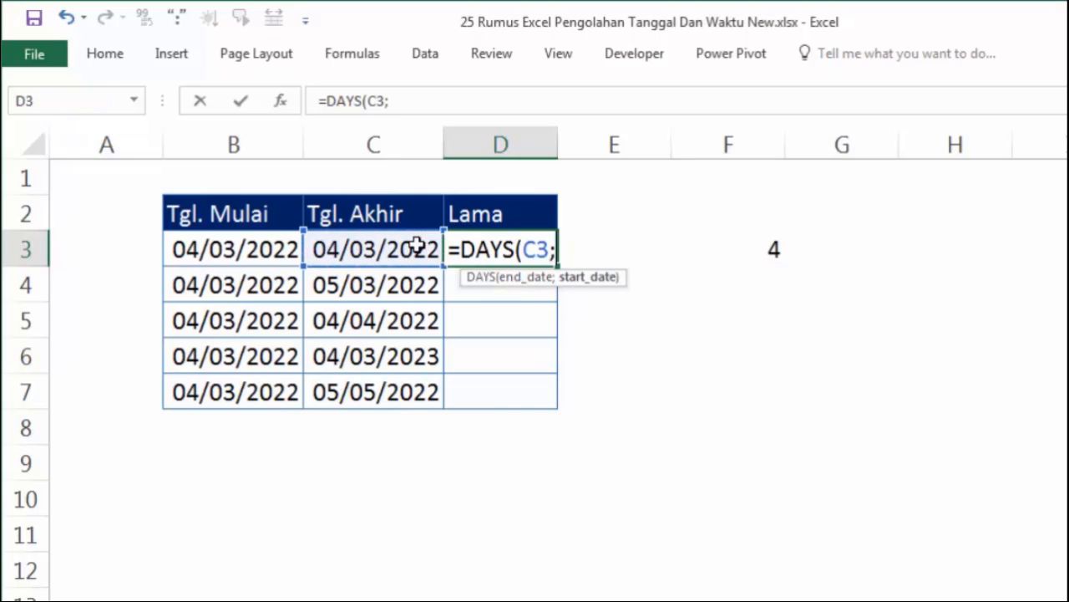
{"action": "left_click", "coordinate": [256, 241]}
{"action": "key", "text": "Return"}
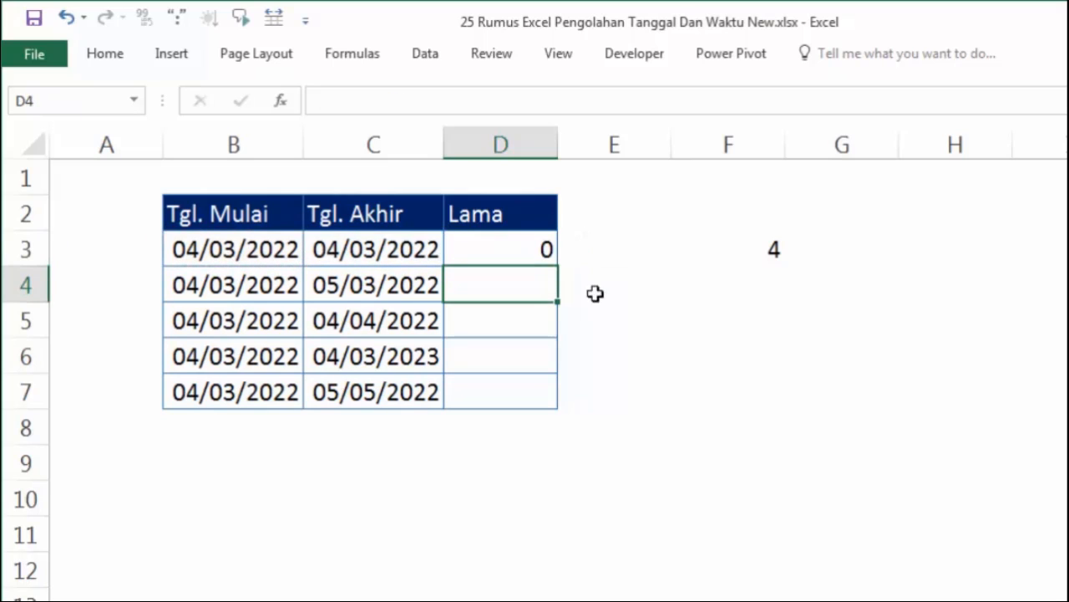
Step: Fill the DAYS formula from D3 down to D7
{"action": "left_click", "coordinate": [539, 247]}
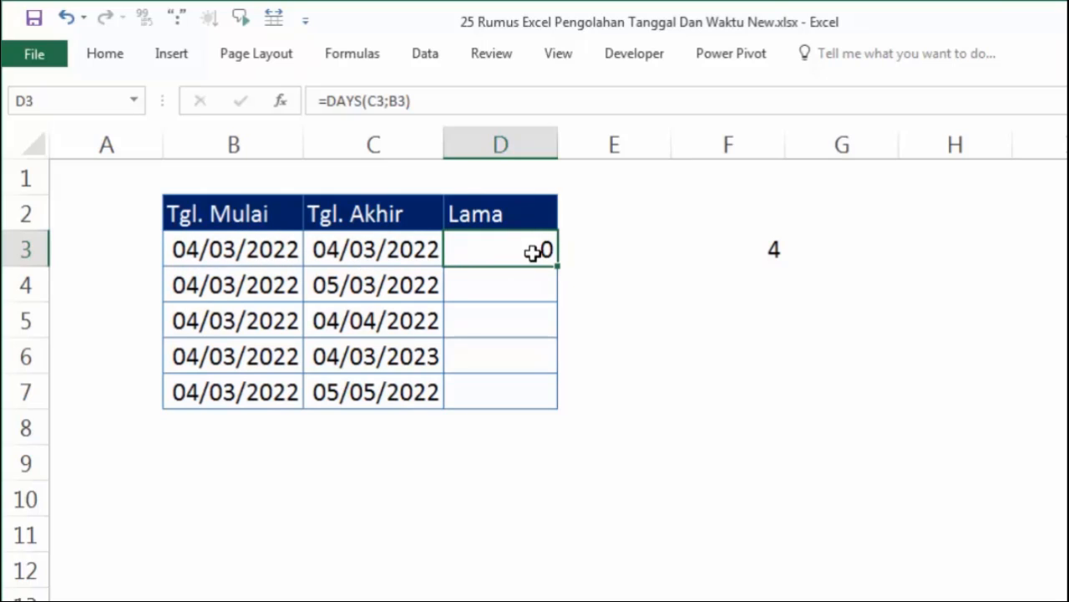
{"action": "left_click_drag", "start_coordinate": [559, 268], "coordinate": [559, 408]}
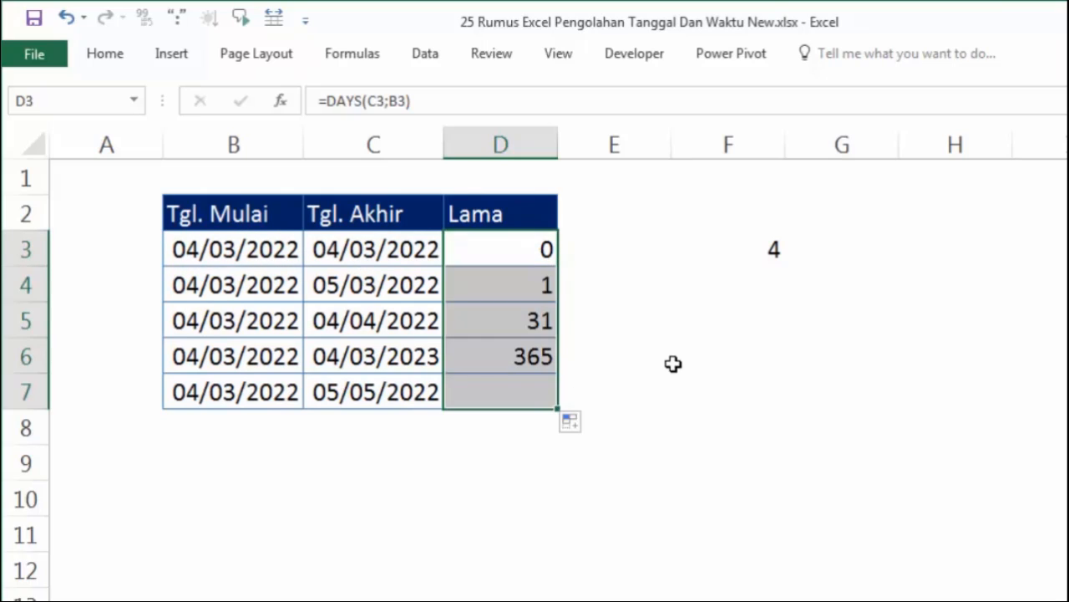
{"action": "left_click", "coordinate": [673, 363]}
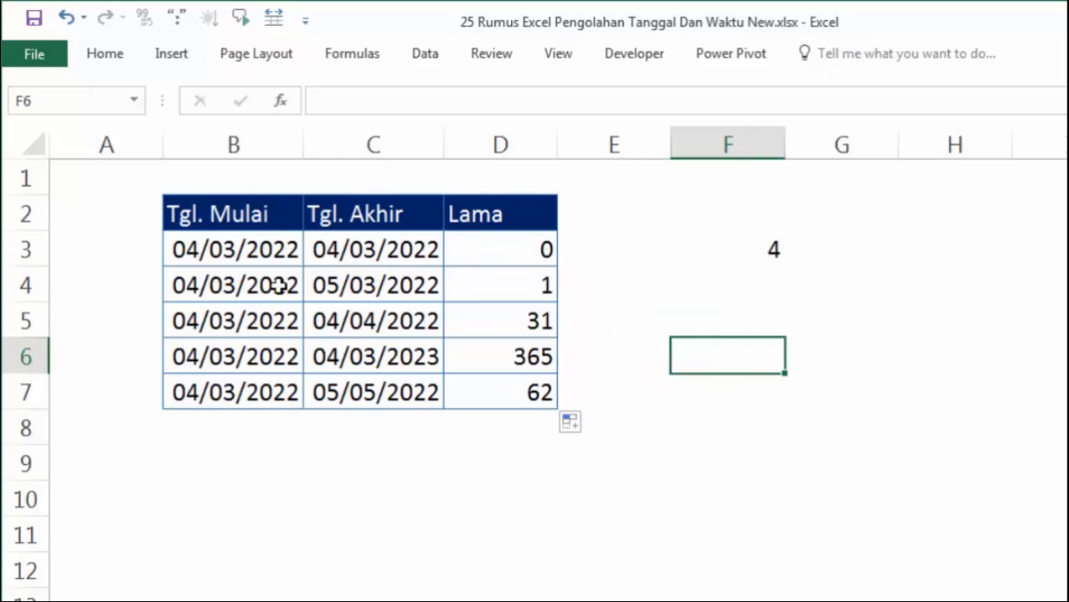
Step: Examine the Tgl. Mulai and Tgl. Akhir dates and the DAYS results in rows 4 to 7, including the formula in D5
{"action": "left_click", "coordinate": [519, 284]}
{"action": "left_click", "coordinate": [218, 324]}
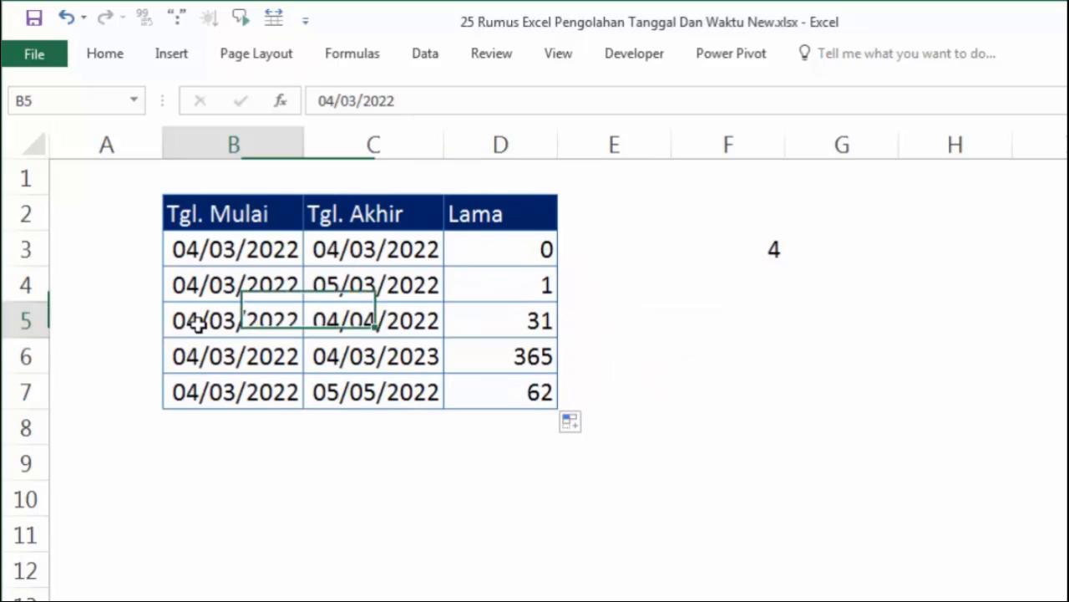
{"action": "left_click", "coordinate": [337, 324]}
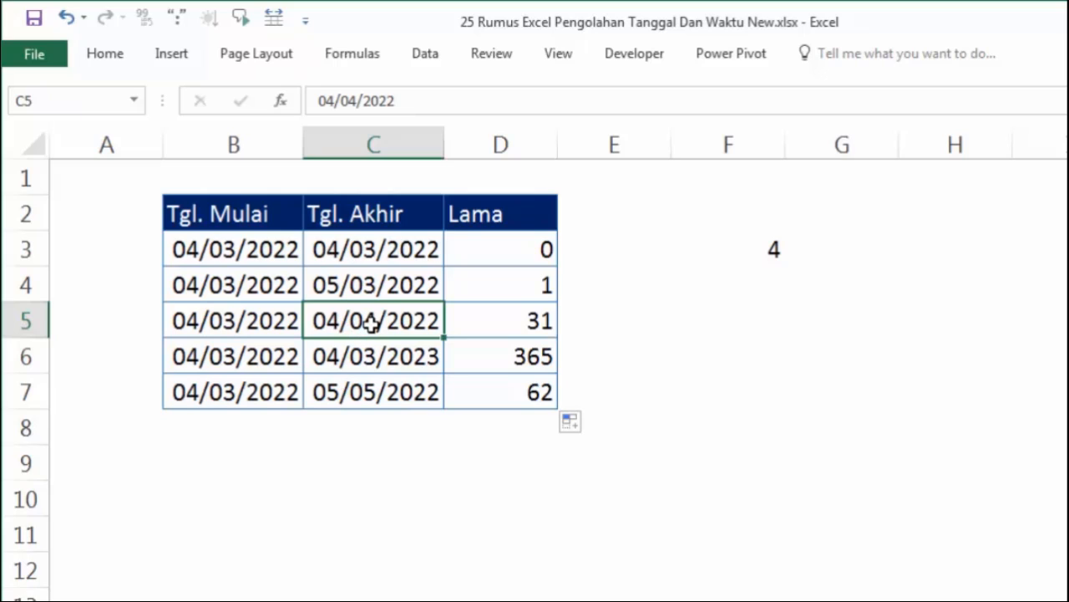
{"action": "left_click", "coordinate": [520, 319]}
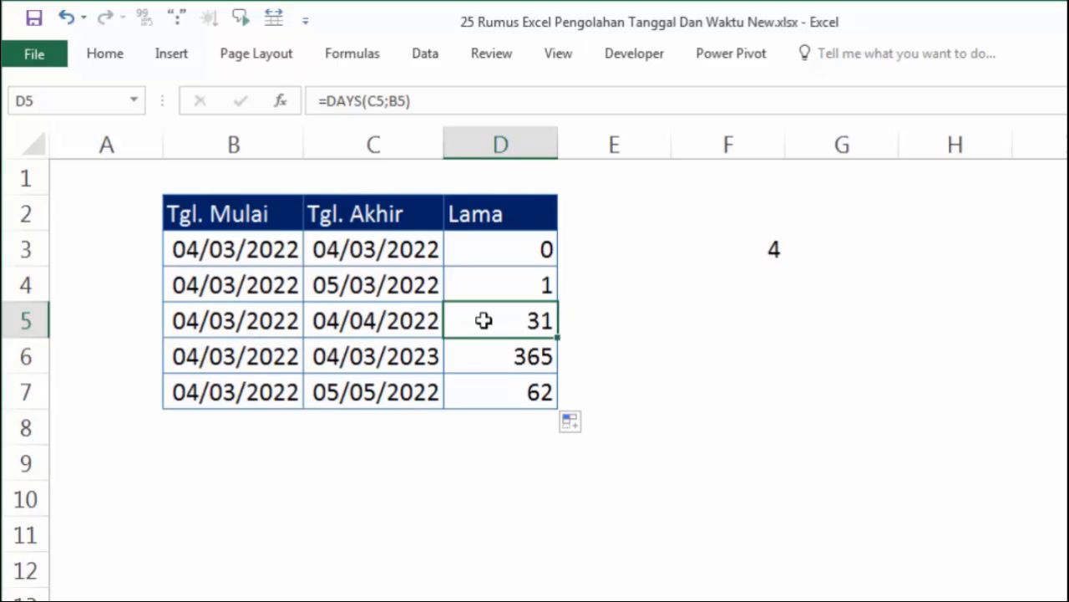
{"action": "double_click", "coordinate": [519, 320]}
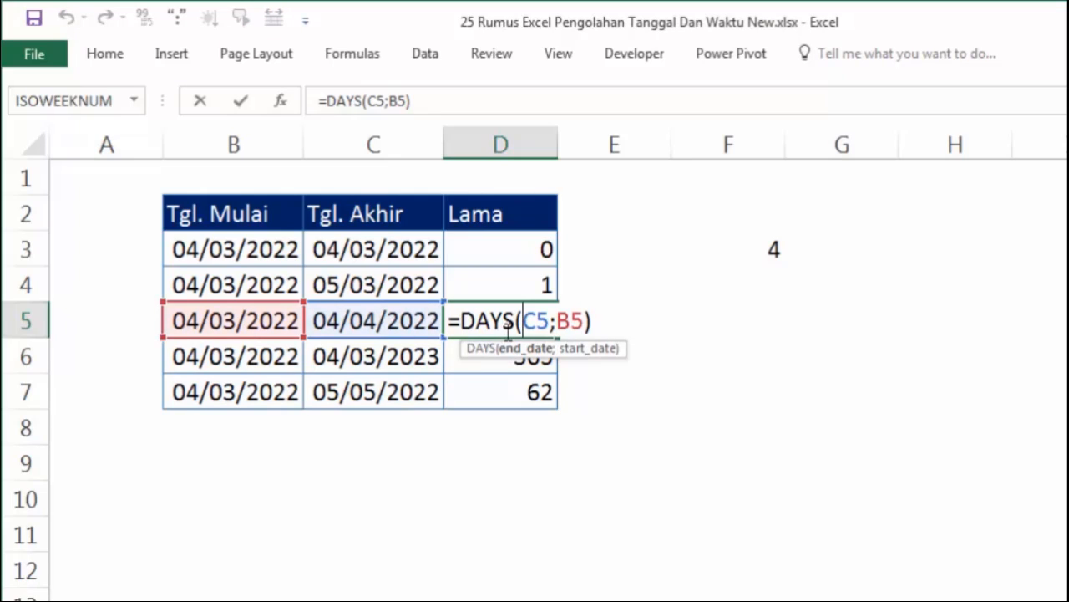
{"action": "key", "text": "Return"}
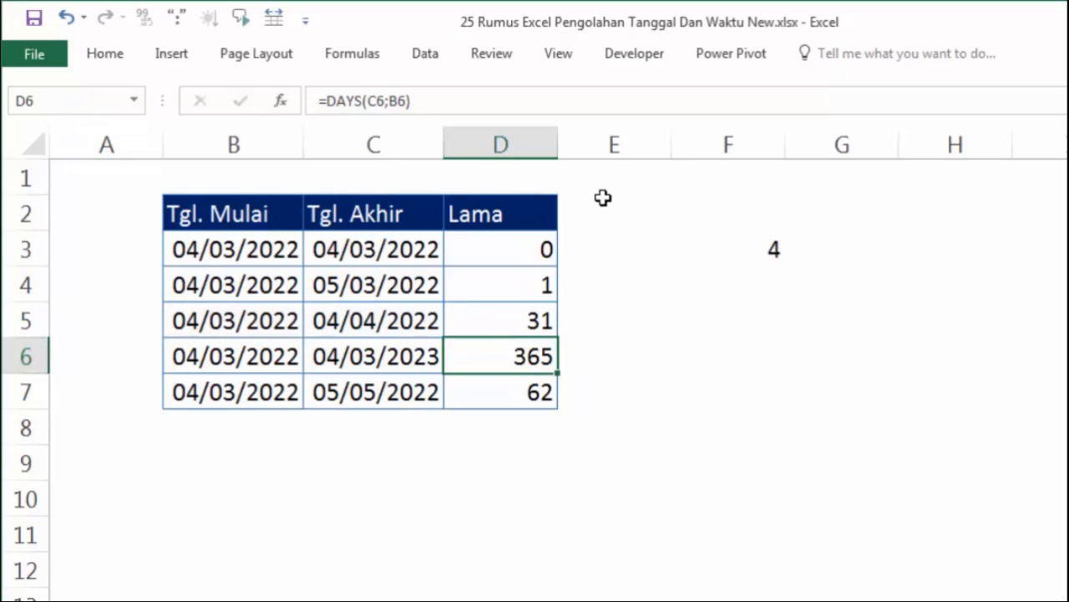
{"action": "left_click", "coordinate": [685, 356]}
{"action": "left_click", "coordinate": [258, 361]}
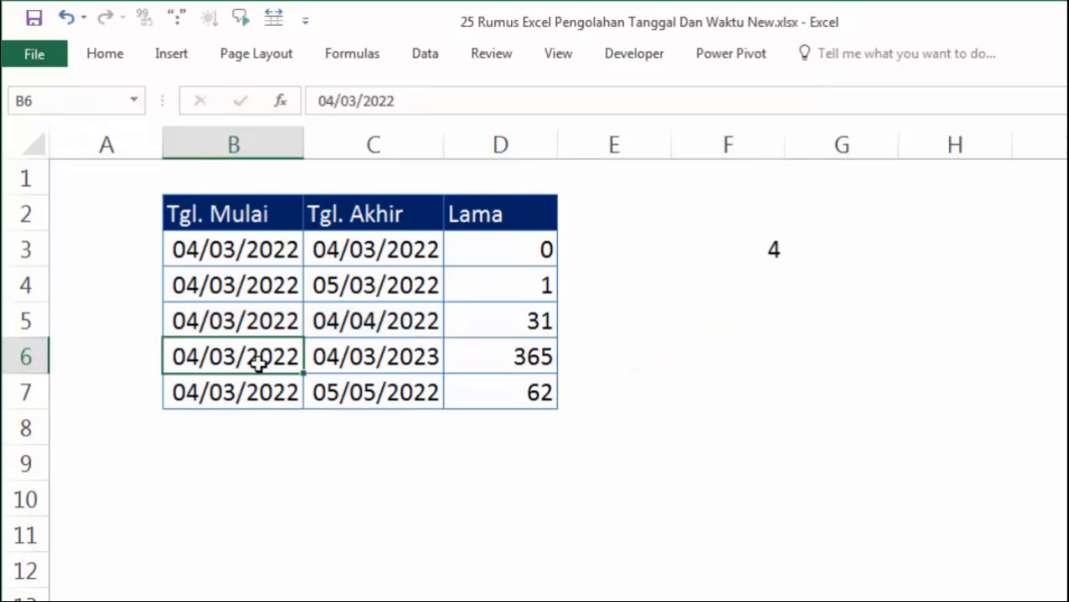
{"action": "left_click", "coordinate": [423, 364]}
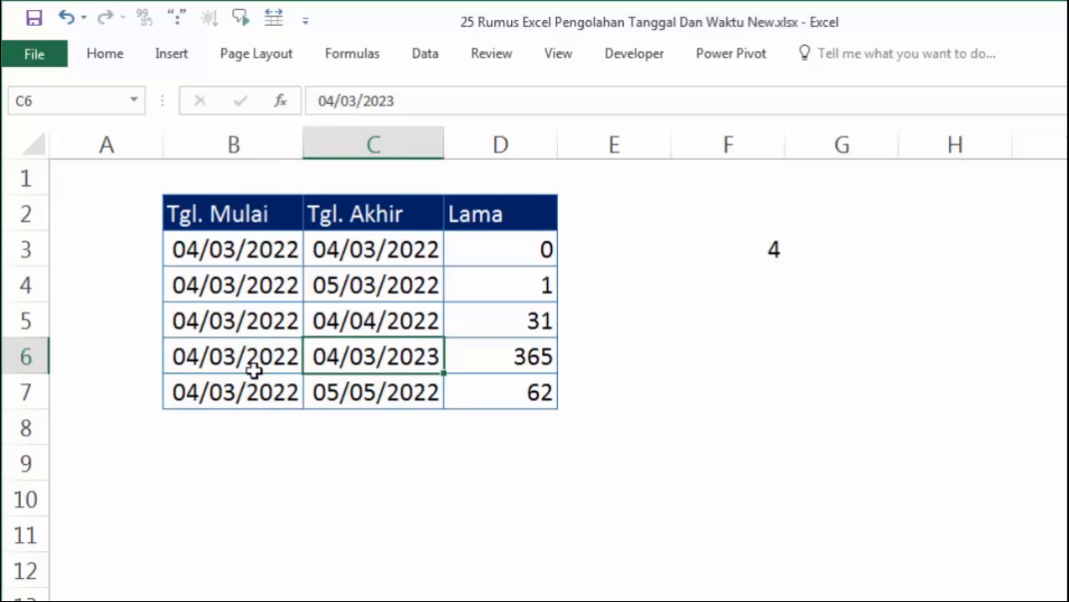
{"action": "left_click", "coordinate": [512, 362]}
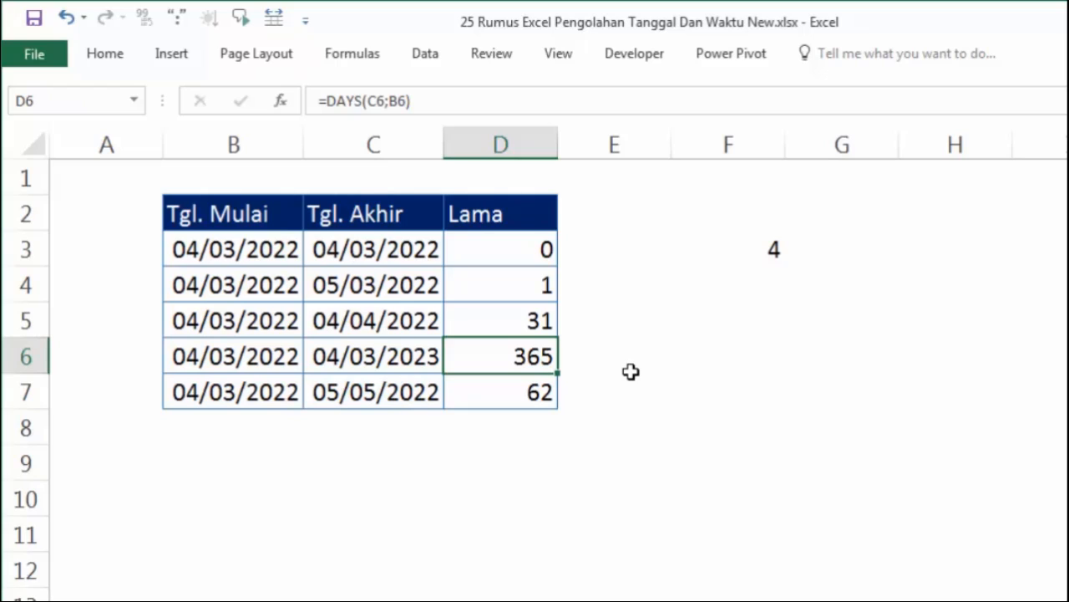
{"action": "left_click", "coordinate": [198, 402]}
{"action": "left_click", "coordinate": [326, 394]}
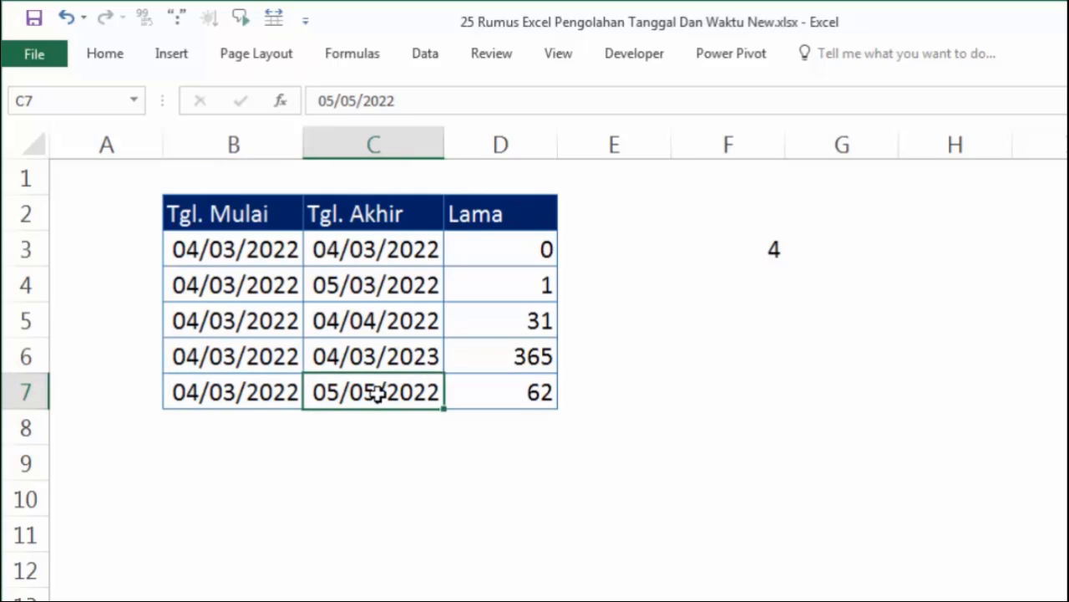
{"action": "left_click", "coordinate": [498, 400]}
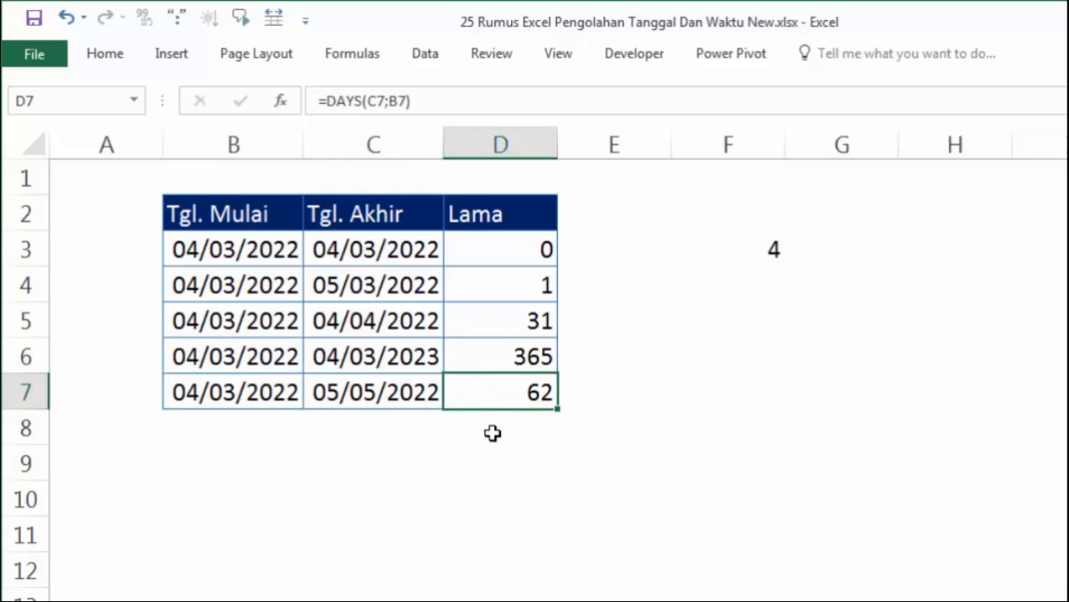
{"action": "left_click", "coordinate": [393, 393]}
{"action": "left_click", "coordinate": [253, 390]}
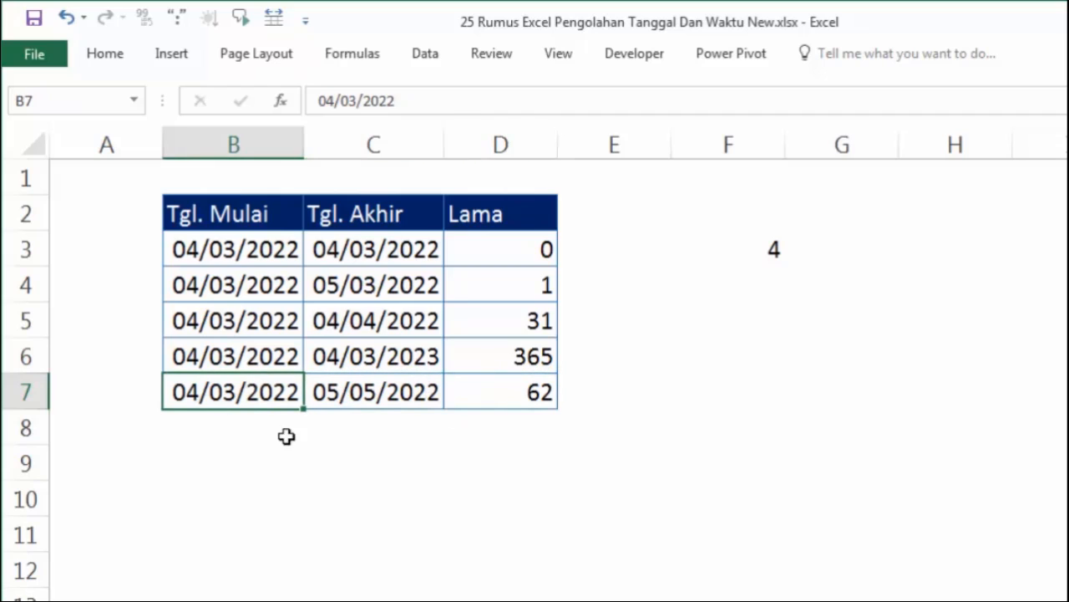
{"action": "left_click", "coordinate": [376, 460]}
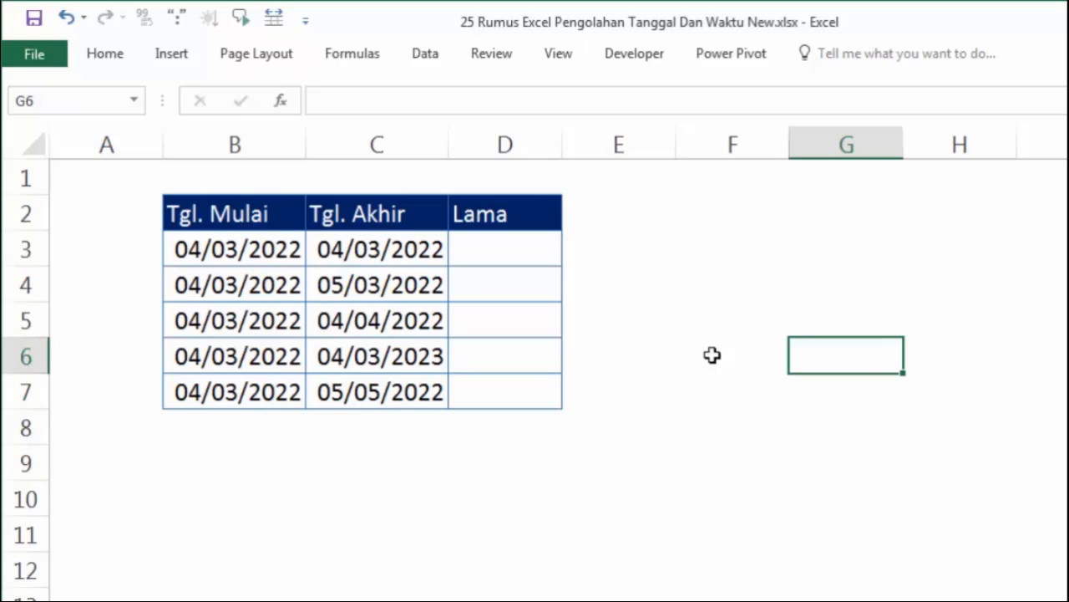
Step: Enter the label "Jumlah hari" in F3 beside the blank Lama table and widen column F to fit it
{"action": "left_click", "coordinate": [706, 246]}
{"action": "left_click", "coordinate": [683, 203]}
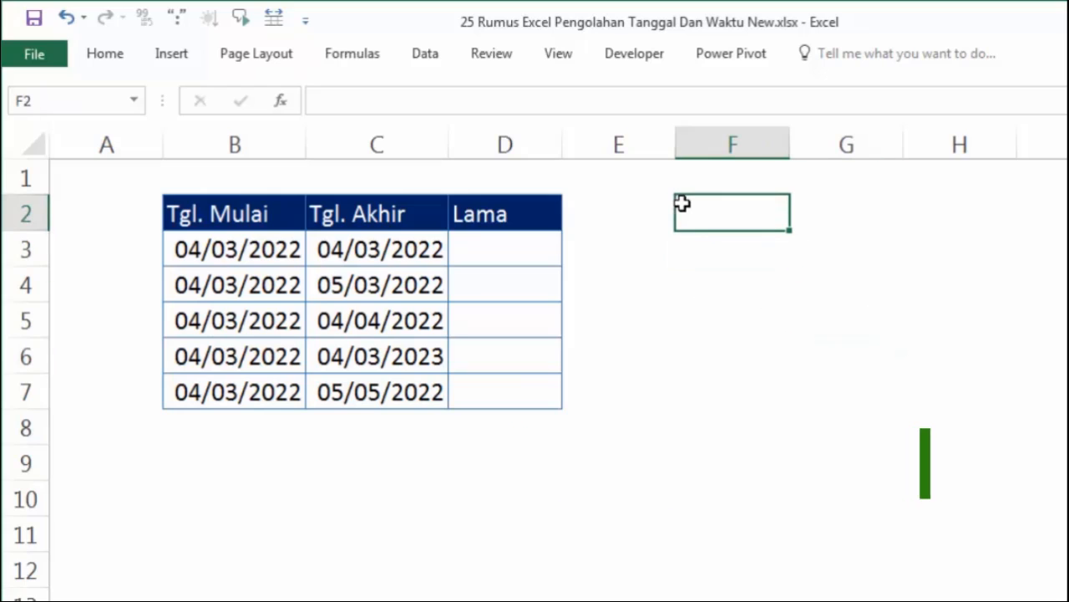
{"action": "left_click", "coordinate": [706, 243]}
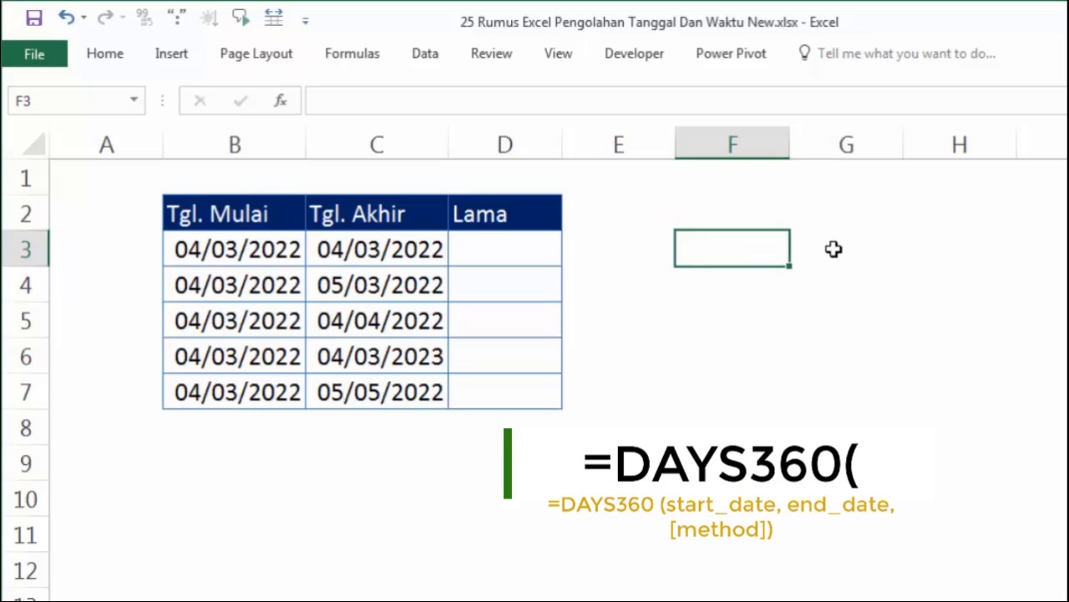
{"action": "type", "text": "Jumlah"}
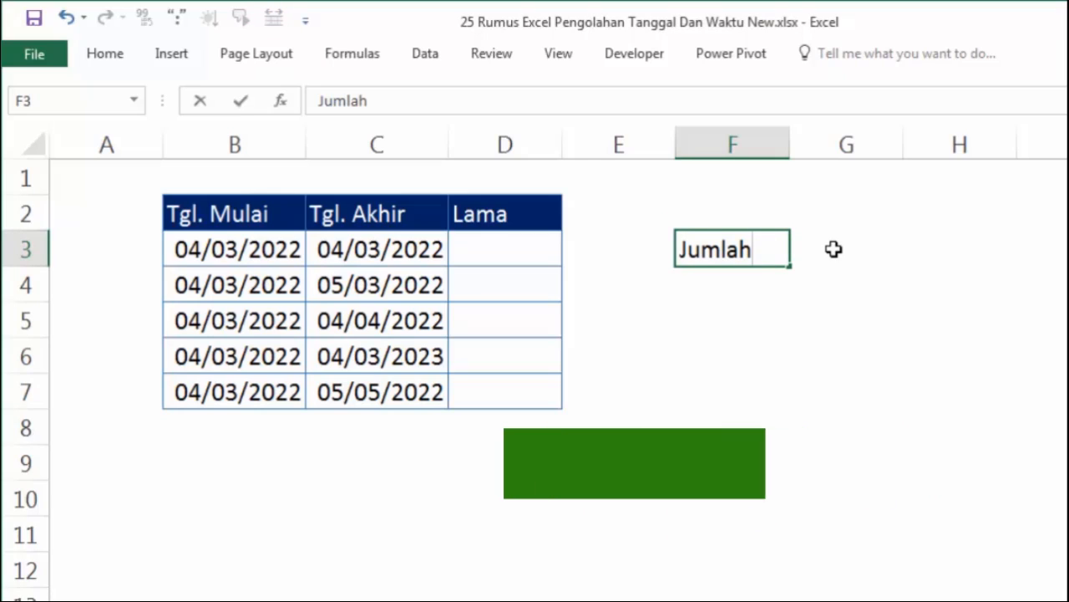
{"action": "type", "text": " hari"}
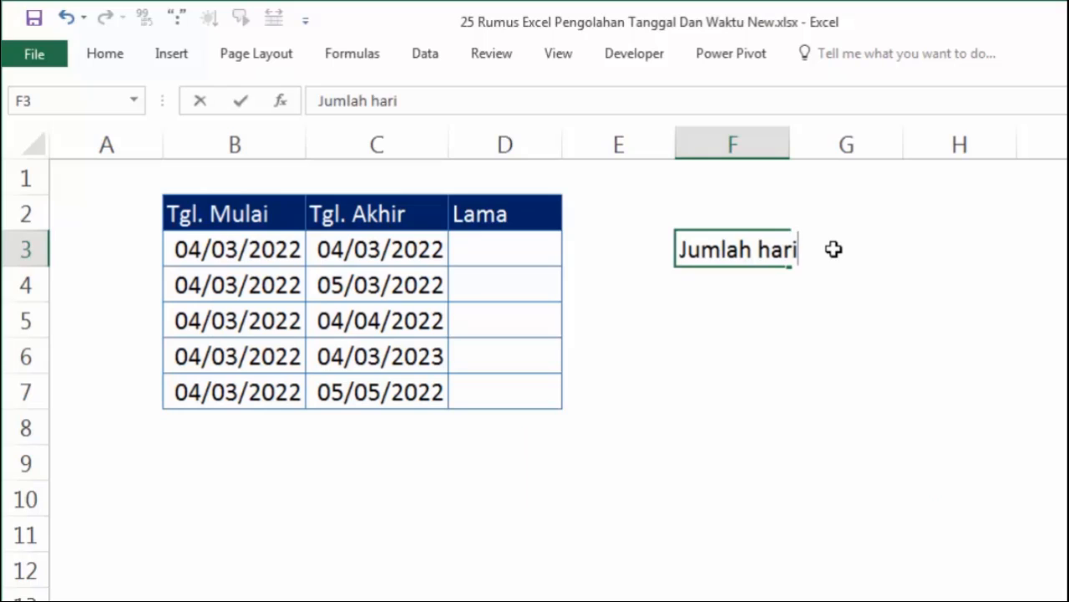
{"action": "key", "text": "Return"}
{"action": "left_click", "coordinate": [834, 249]}
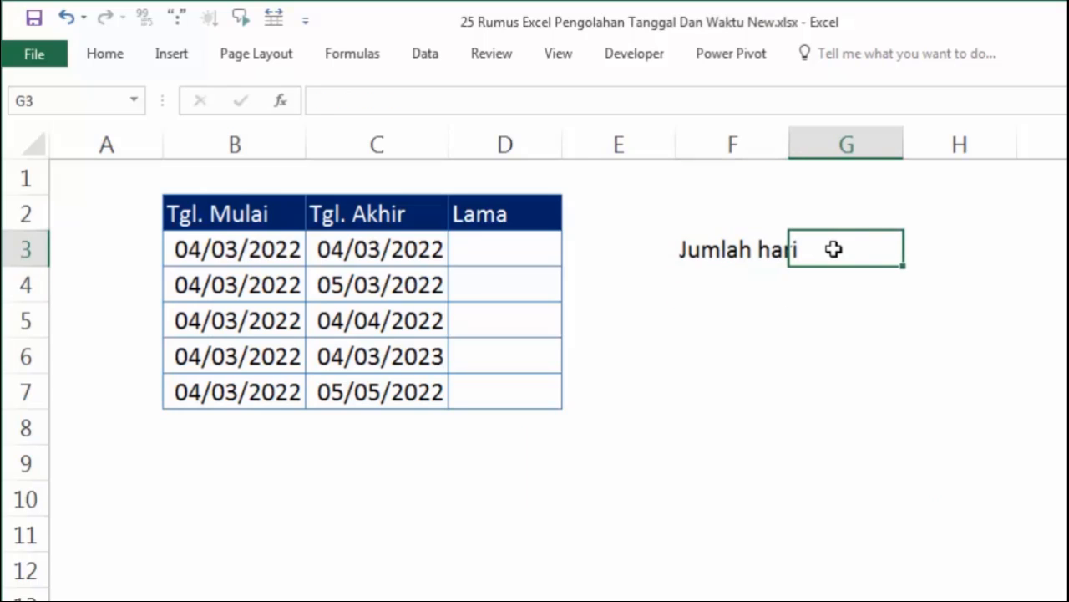
{"action": "left_click_drag", "start_coordinate": [791, 136], "coordinate": [804, 136]}
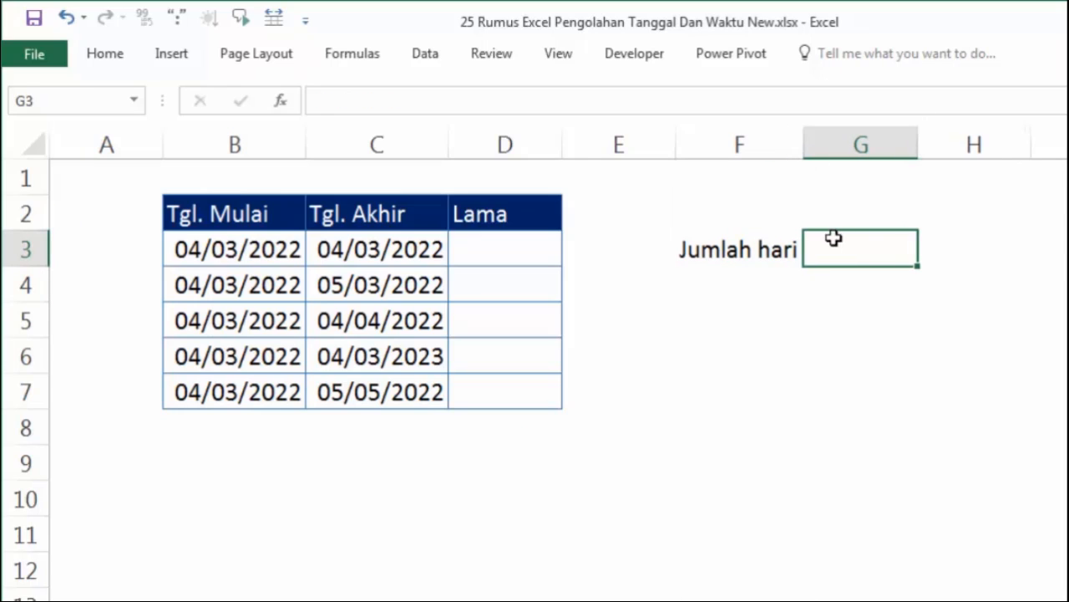
Step: Enter 30 in G3 beside the Jumlah hari label and 12 in G4 below it
{"action": "type", "text": "30"}
{"action": "key", "text": "Return"}
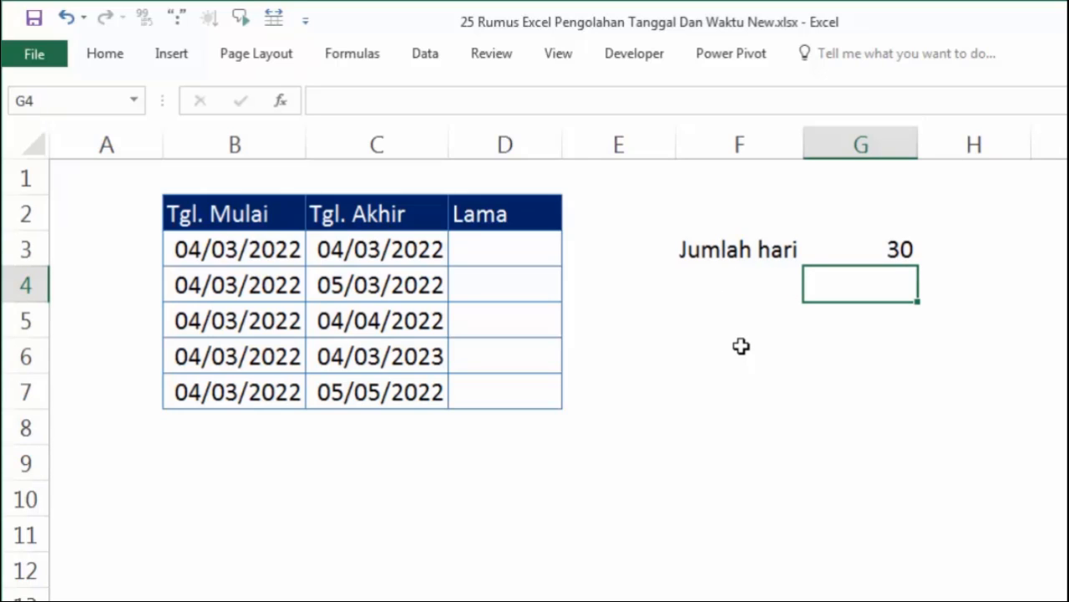
{"action": "type", "text": "12"}
{"action": "key", "text": "Return"}
Step: Multiply the two numbers in G5 with the formula =G3*G4
{"action": "type", "text": "="}
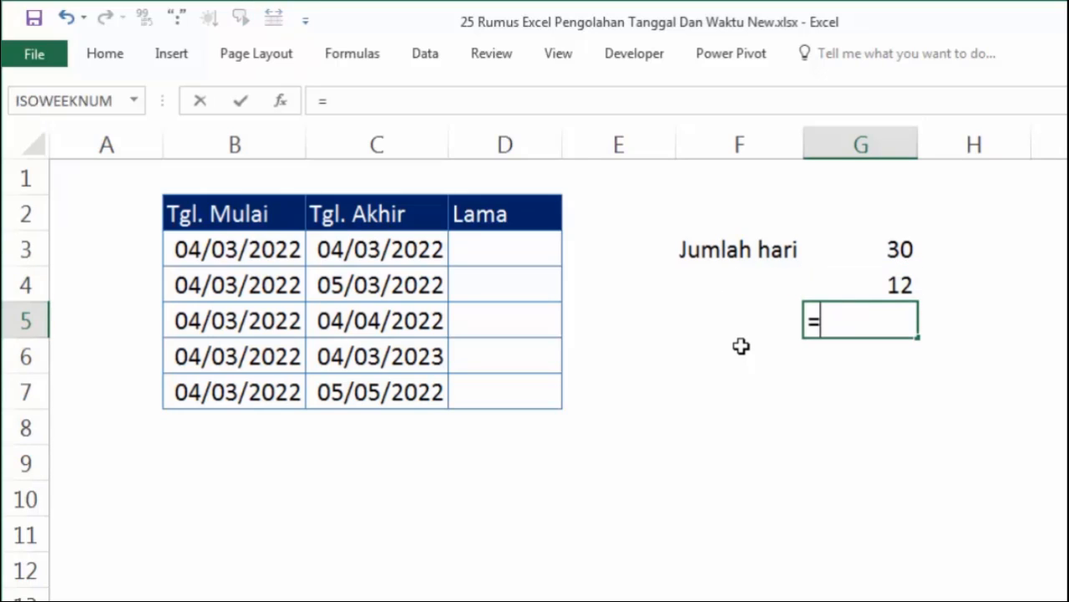
{"action": "key", "text": "Up"}
{"action": "key", "text": "Up"}
{"action": "type", "text": "*"}
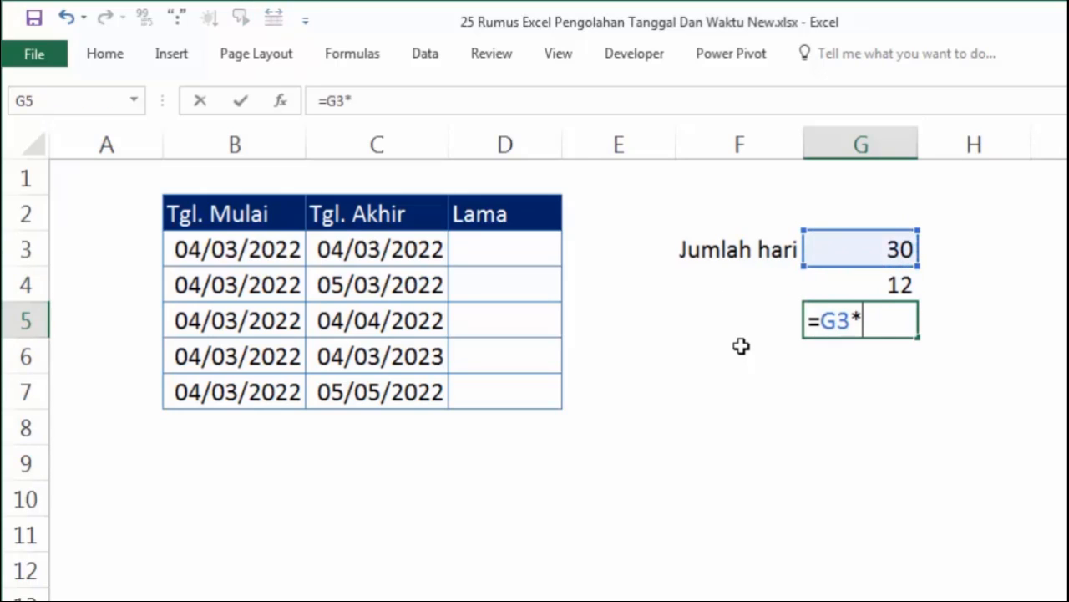
{"action": "key", "text": "Up"}
{"action": "key", "text": "Return"}
{"action": "left_click", "coordinate": [847, 330]}
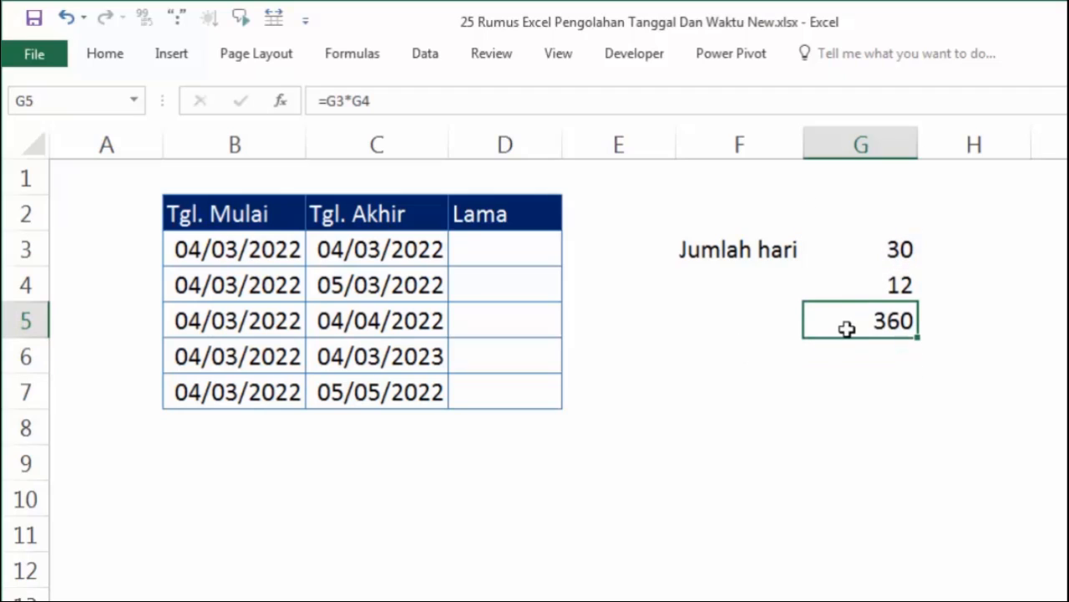
Step: Review the Jumlah hari value and the first row's start and end dates, ending on the blank Lama cell D3
{"action": "left_click", "coordinate": [720, 248]}
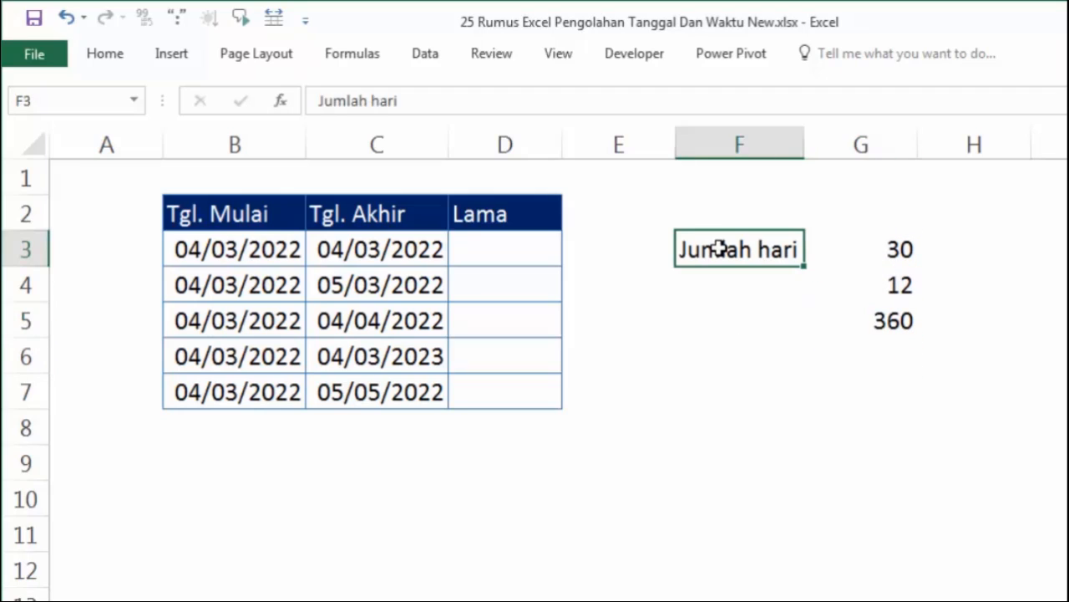
{"action": "left_click", "coordinate": [849, 251]}
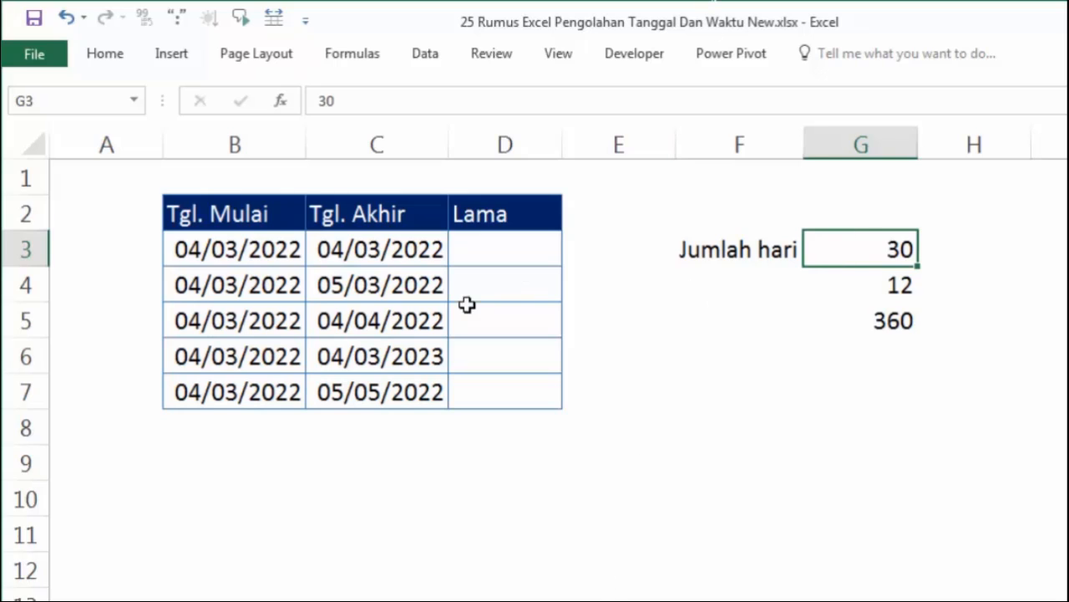
{"action": "left_click", "coordinate": [479, 248]}
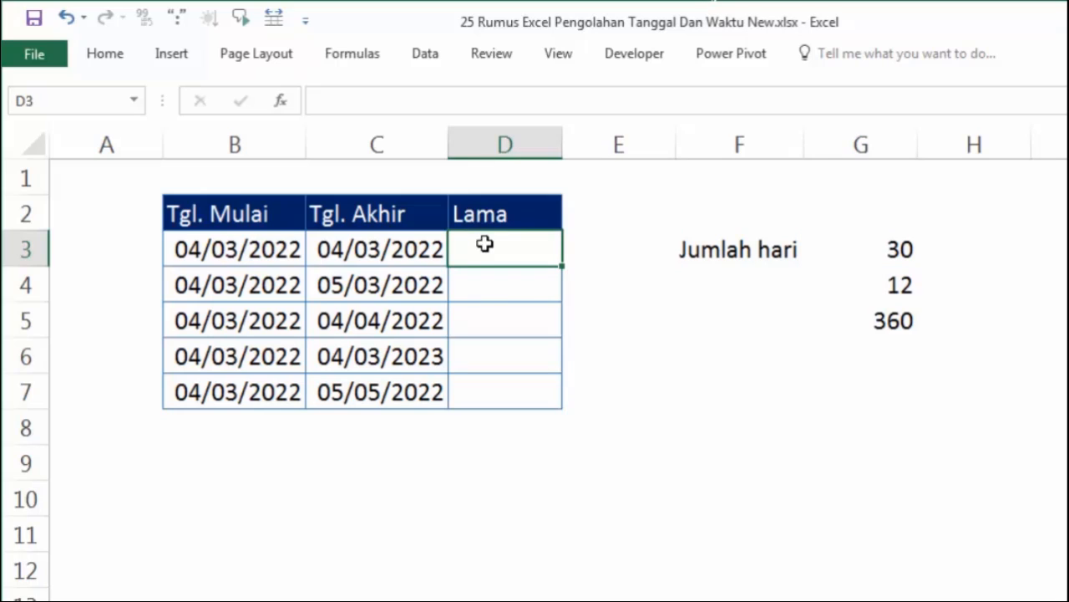
{"action": "left_click", "coordinate": [214, 254]}
{"action": "left_click", "coordinate": [380, 253]}
{"action": "left_click", "coordinate": [488, 260]}
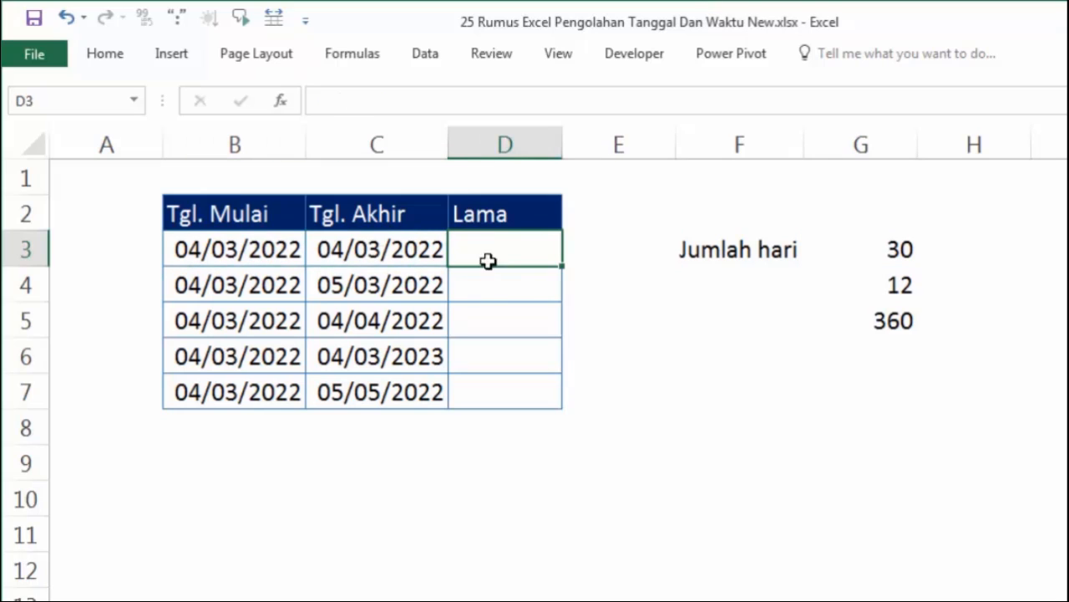
Step: Enter =DAYS360(B3;C3;FALSE) in D3 to count the days between the first row's dates using the U.S. (NASD) method
{"action": "left_click", "coordinate": [203, 261]}
{"action": "left_click", "coordinate": [377, 260]}
{"action": "left_click", "coordinate": [538, 253]}
{"action": "type", "text": "=day"}
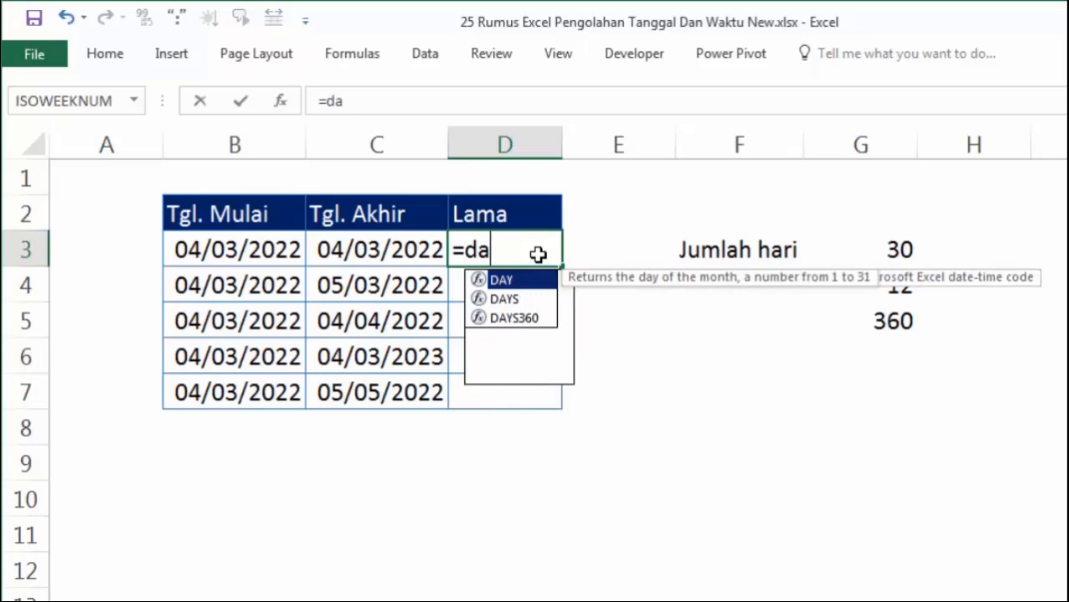
{"action": "key", "text": "Down"}
{"action": "key", "text": "Down"}
{"action": "key", "text": "Tab"}
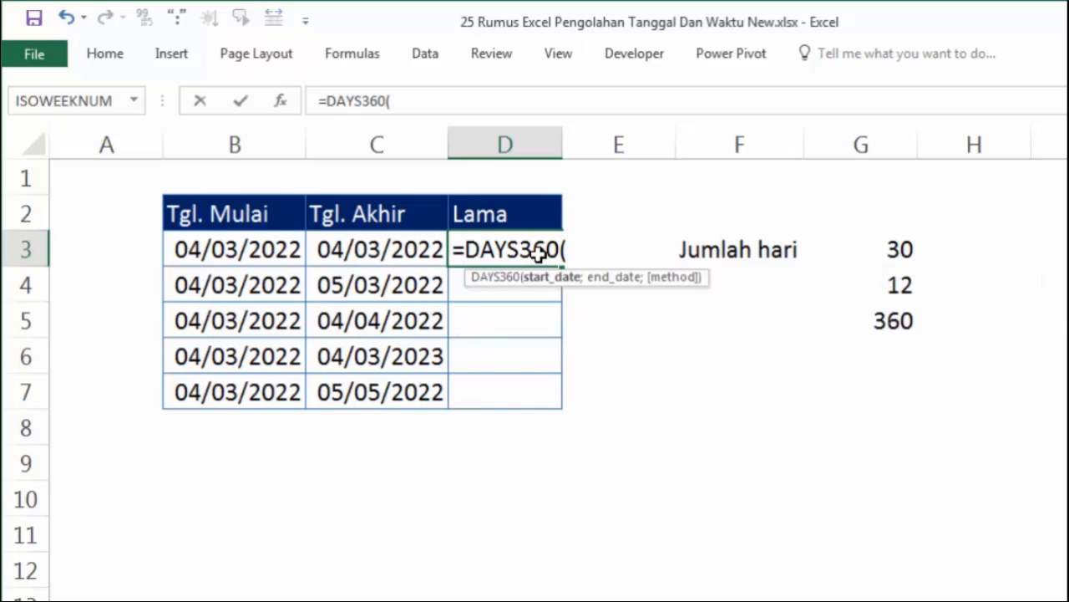
{"action": "left_click", "coordinate": [280, 249]}
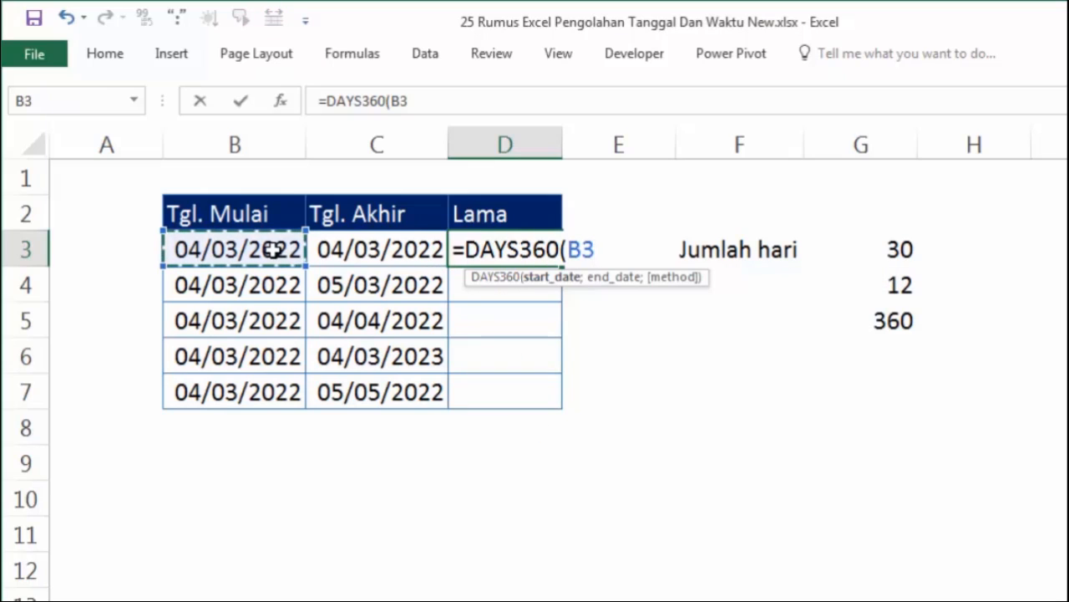
{"action": "type", "text": ";"}
{"action": "left_click", "coordinate": [349, 246]}
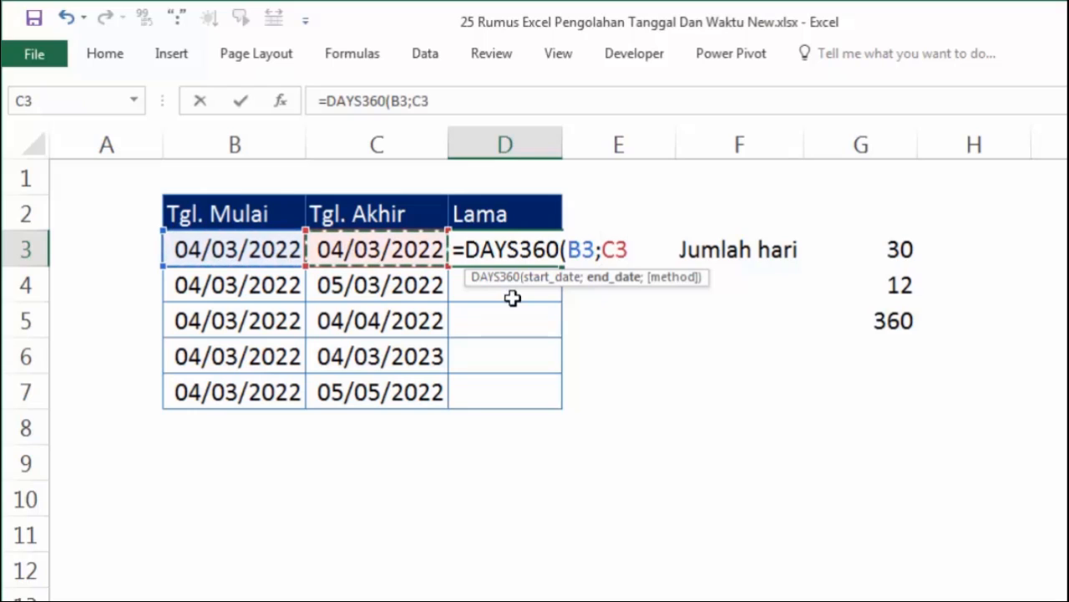
{"action": "type", "text": ";"}
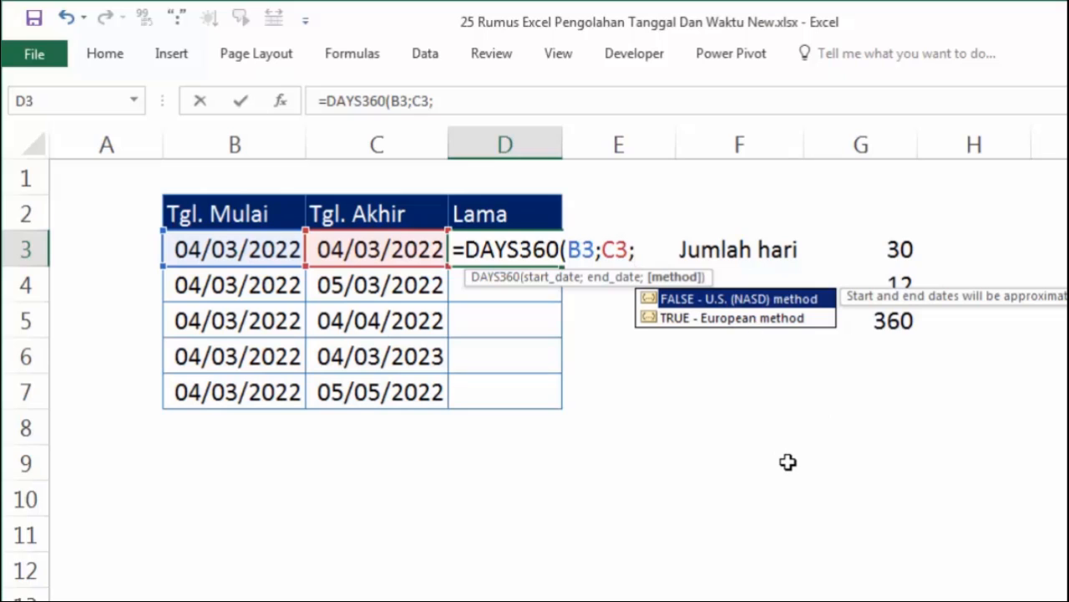
{"action": "key", "text": "Tab"}
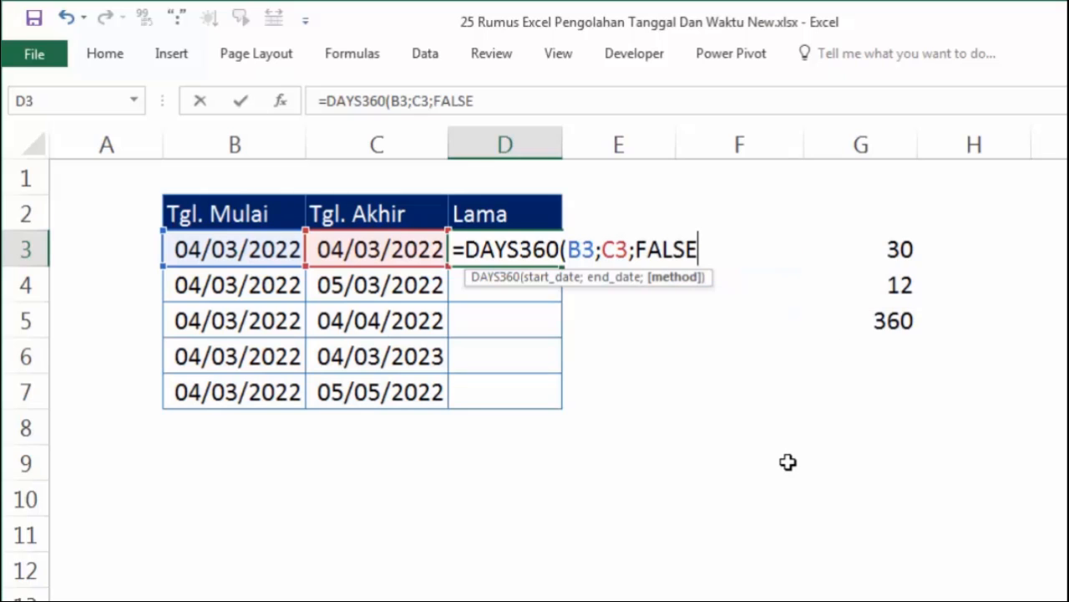
{"action": "key", "text": "Return"}
Step: Fill the D3 DAYS360 formula down through D7 and check row 6's start date, end date and Lama result
{"action": "left_click", "coordinate": [555, 249]}
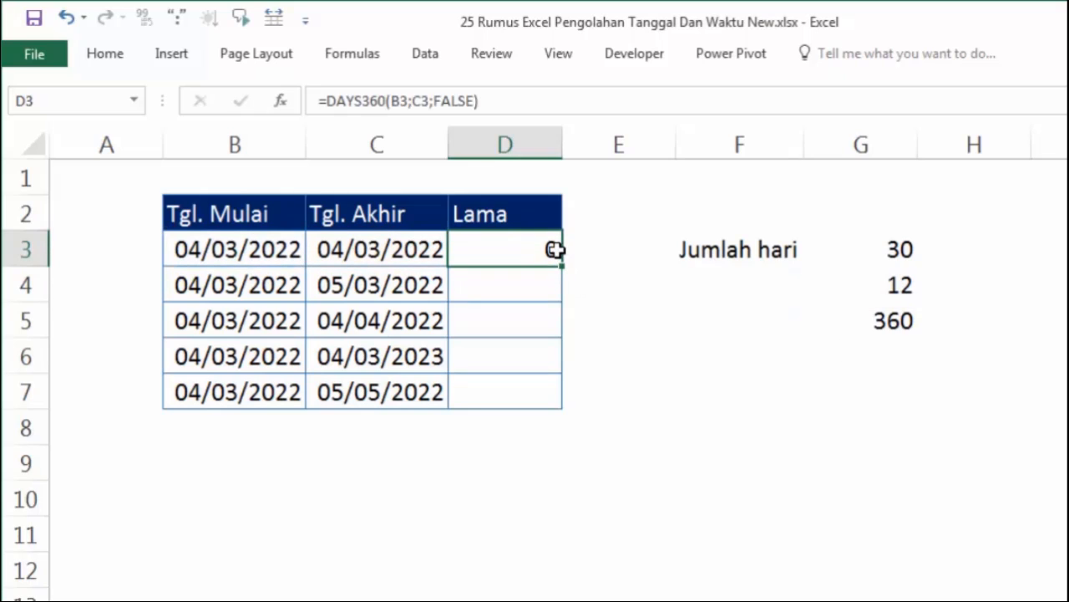
{"action": "left_click", "coordinate": [201, 254]}
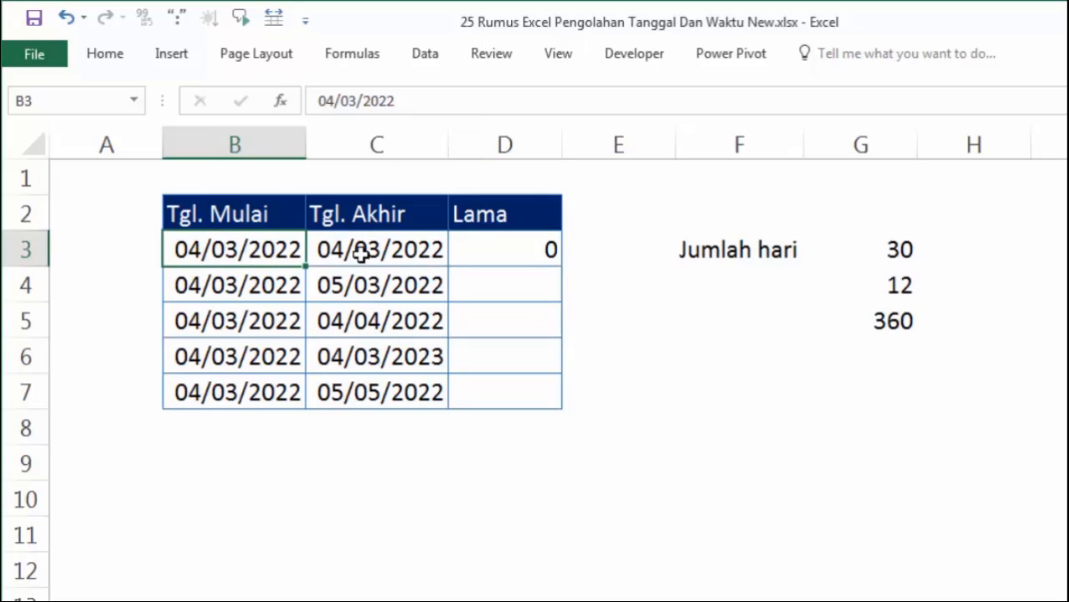
{"action": "left_click", "coordinate": [361, 254]}
{"action": "left_click", "coordinate": [480, 249]}
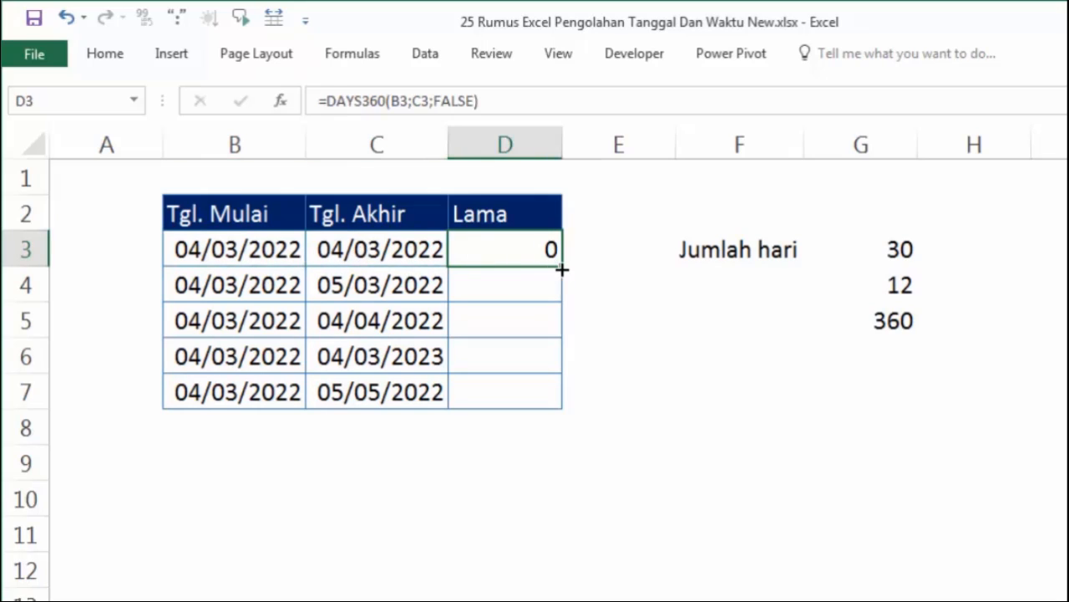
{"action": "left_click_drag", "start_coordinate": [560, 275], "coordinate": [558, 406]}
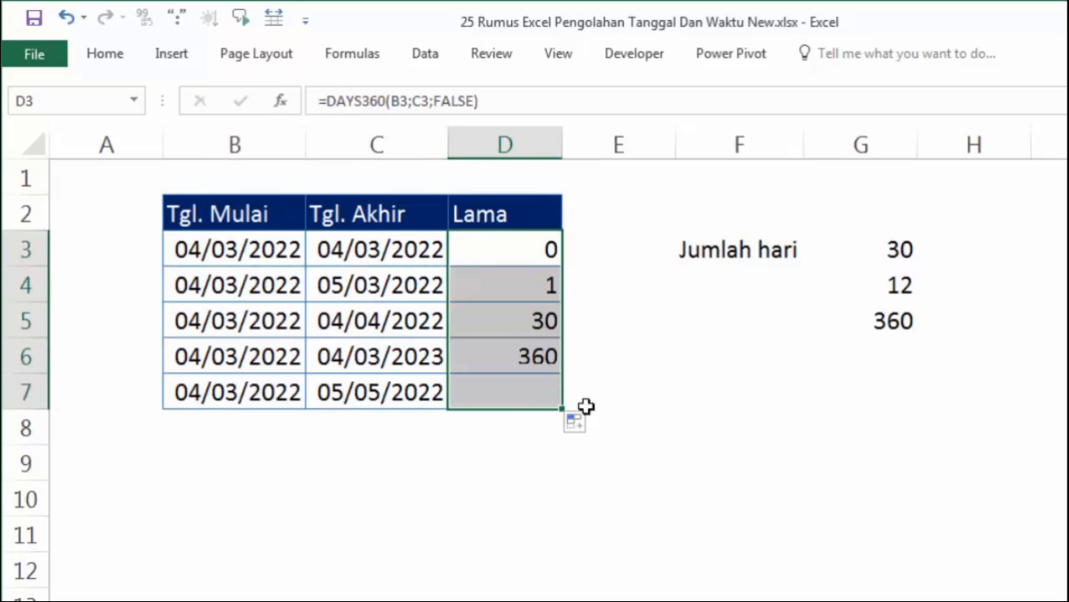
{"action": "left_click", "coordinate": [663, 403]}
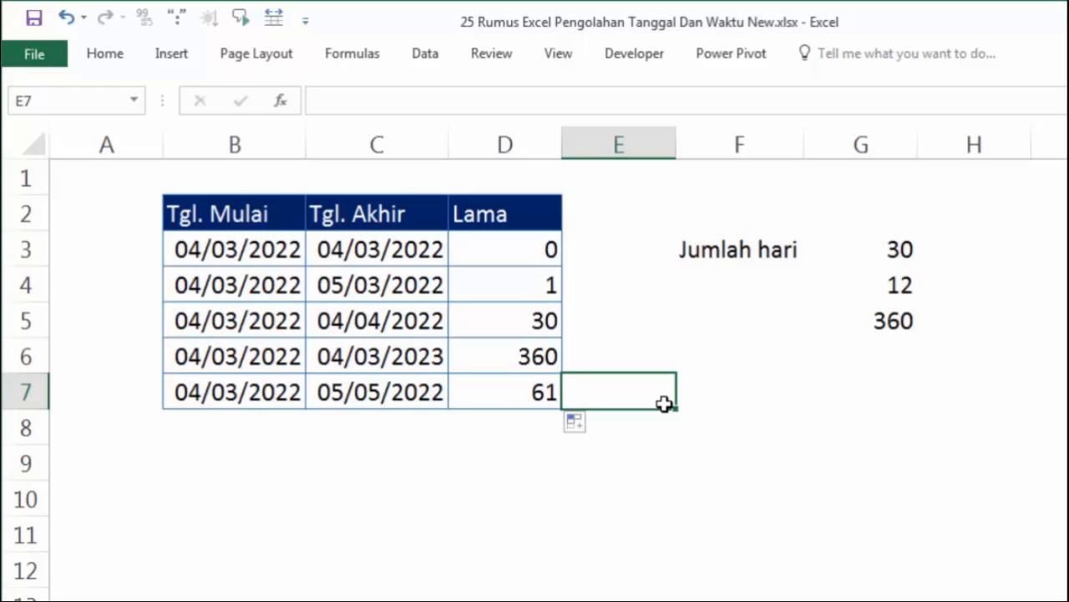
{"action": "left_click", "coordinate": [194, 360]}
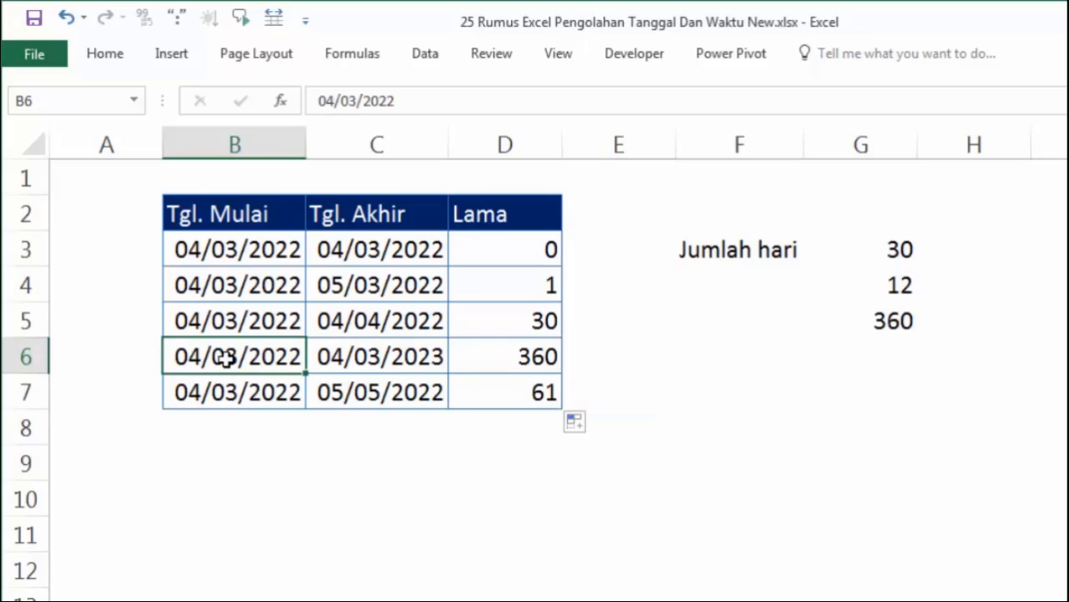
{"action": "left_click", "coordinate": [328, 358]}
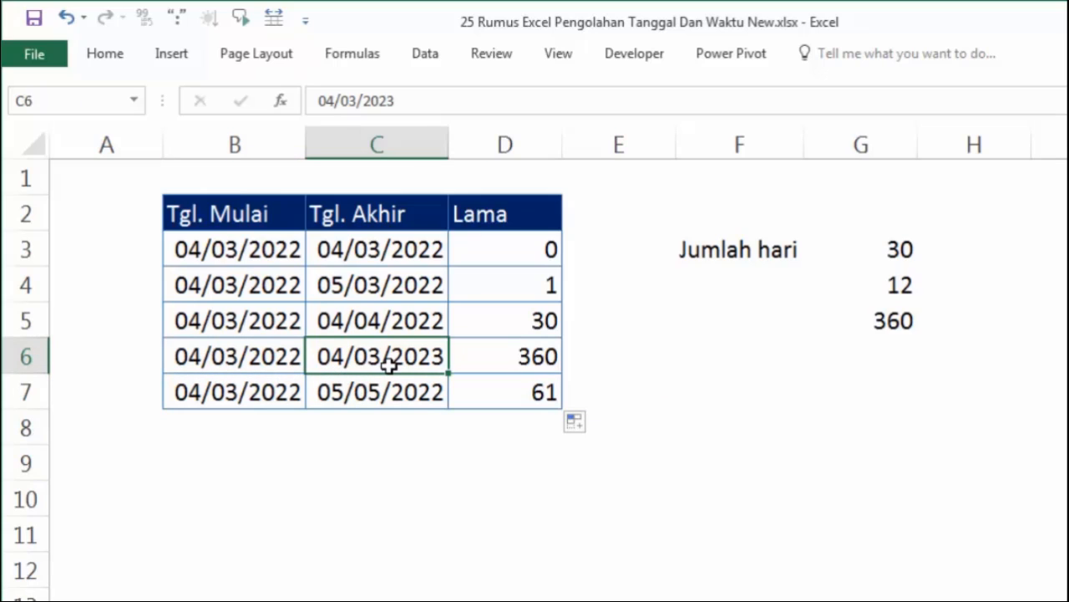
{"action": "left_click", "coordinate": [498, 357]}
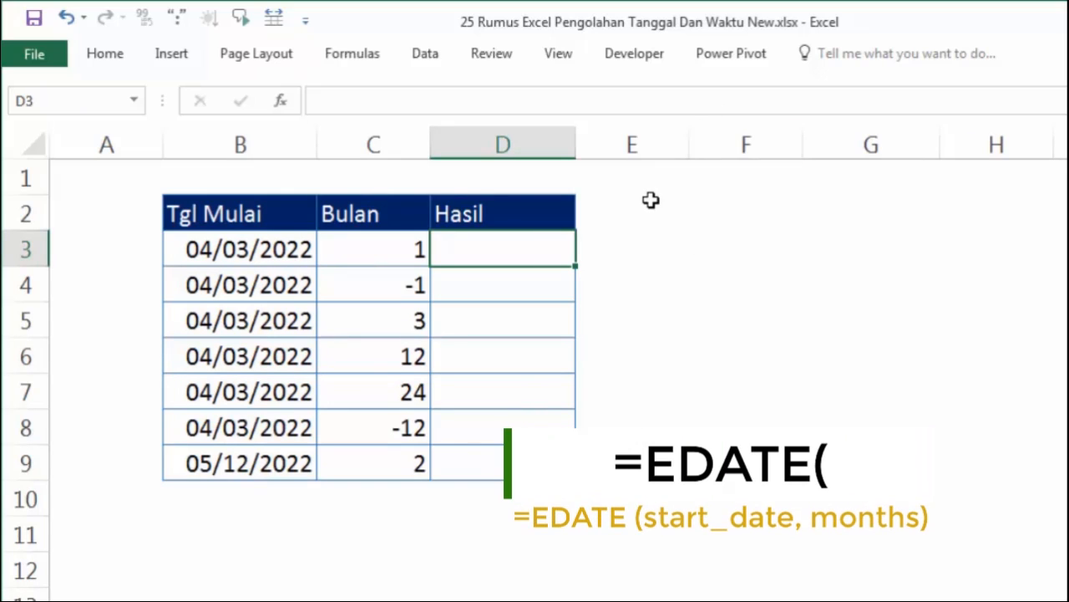
Step: Start an EDATE formula in F3 beside the Hasil table with "04/03/2022" as its start date
{"action": "left_click", "coordinate": [740, 251]}
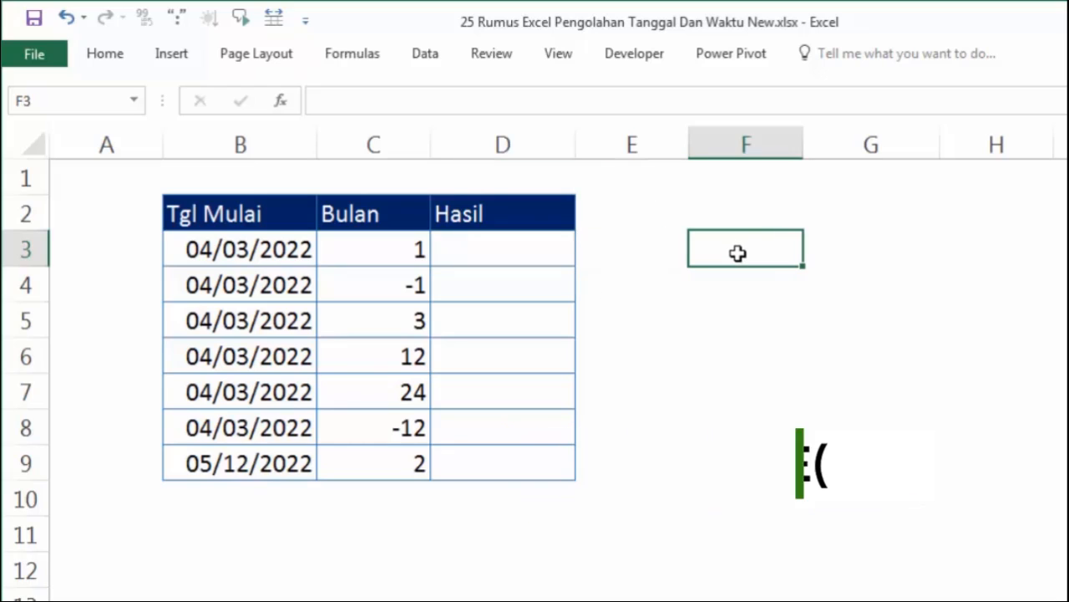
{"action": "type", "text": "=eda"}
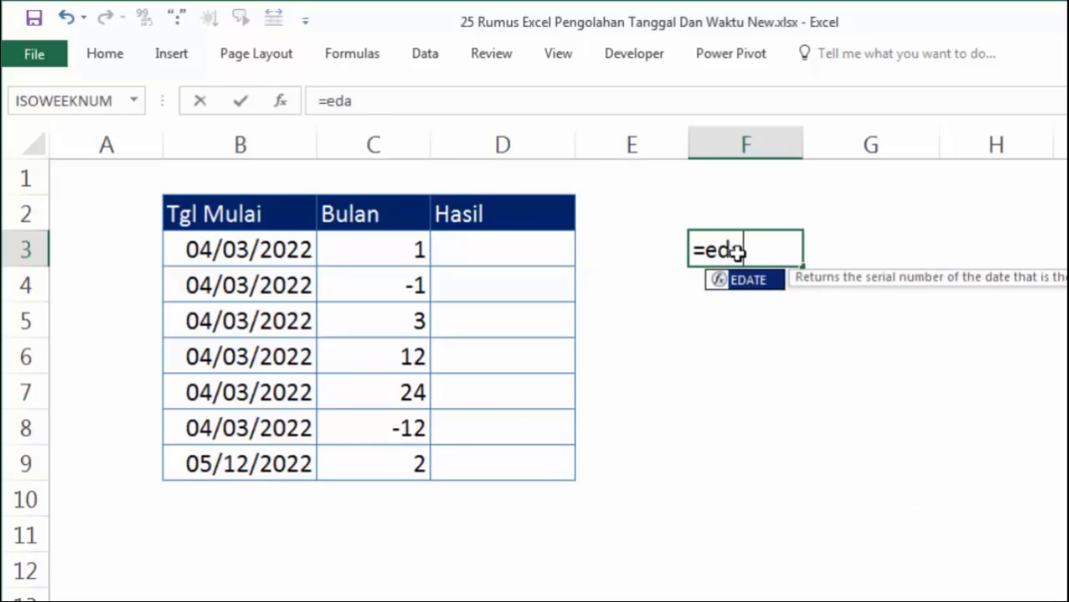
{"action": "key", "text": "Tab"}
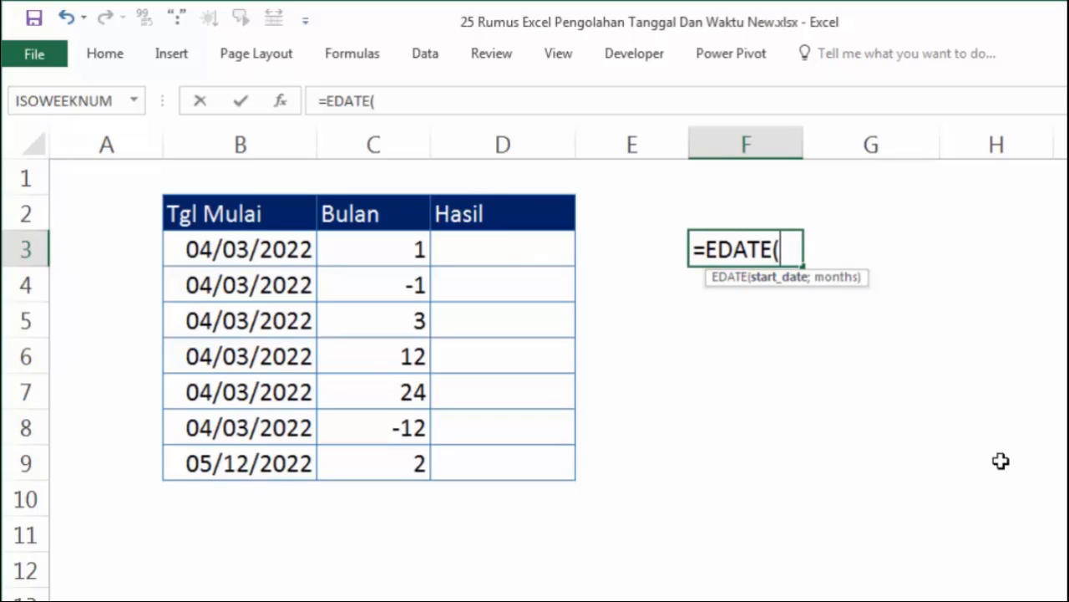
{"action": "type", "text": "\"0"}
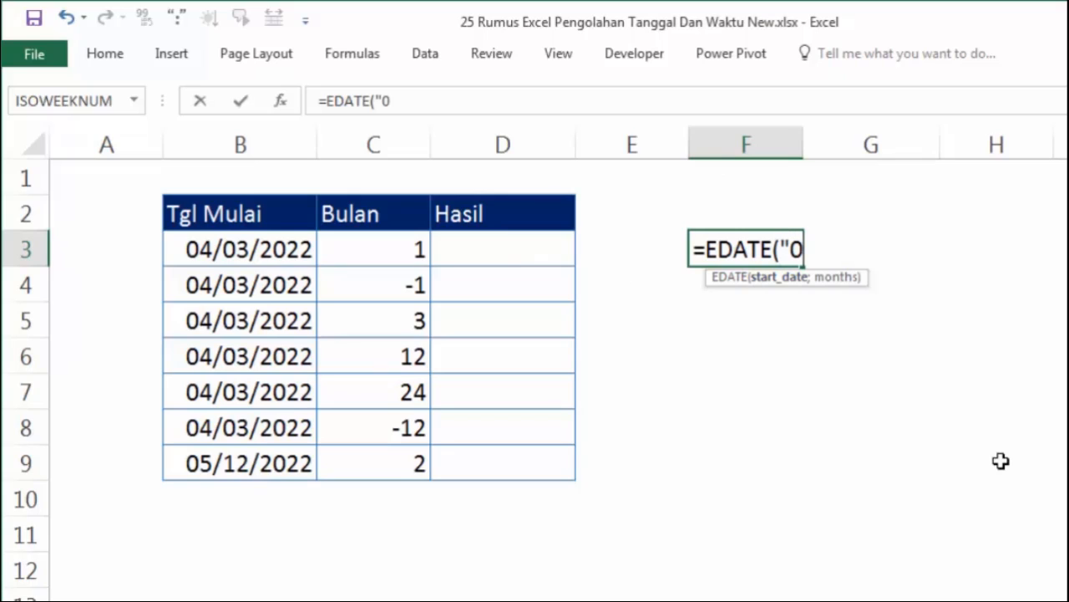
{"action": "type", "text": "4/03/"}
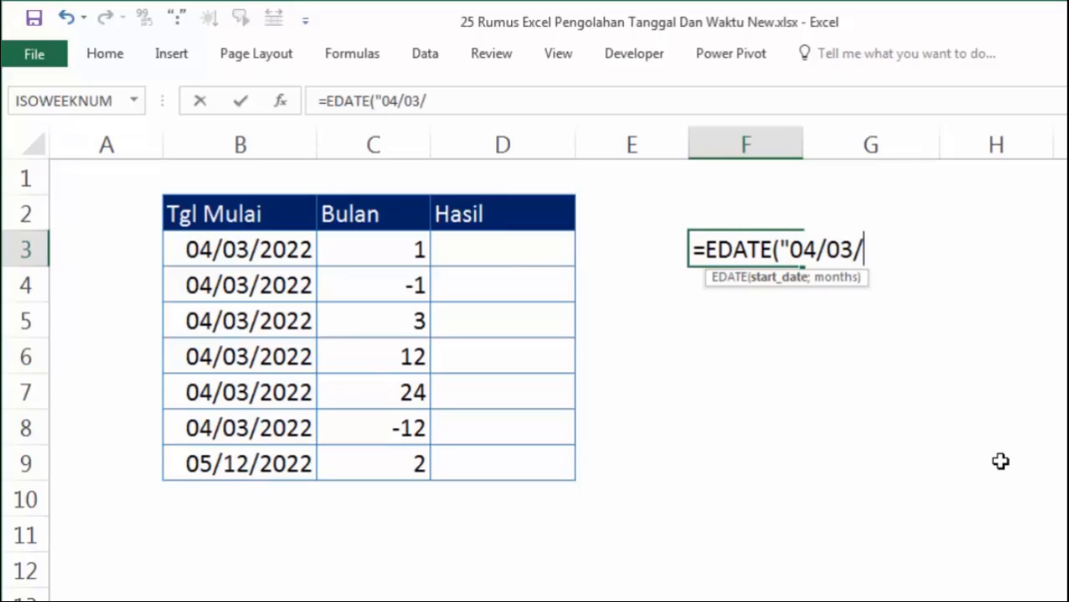
{"action": "type", "text": "2022\""}
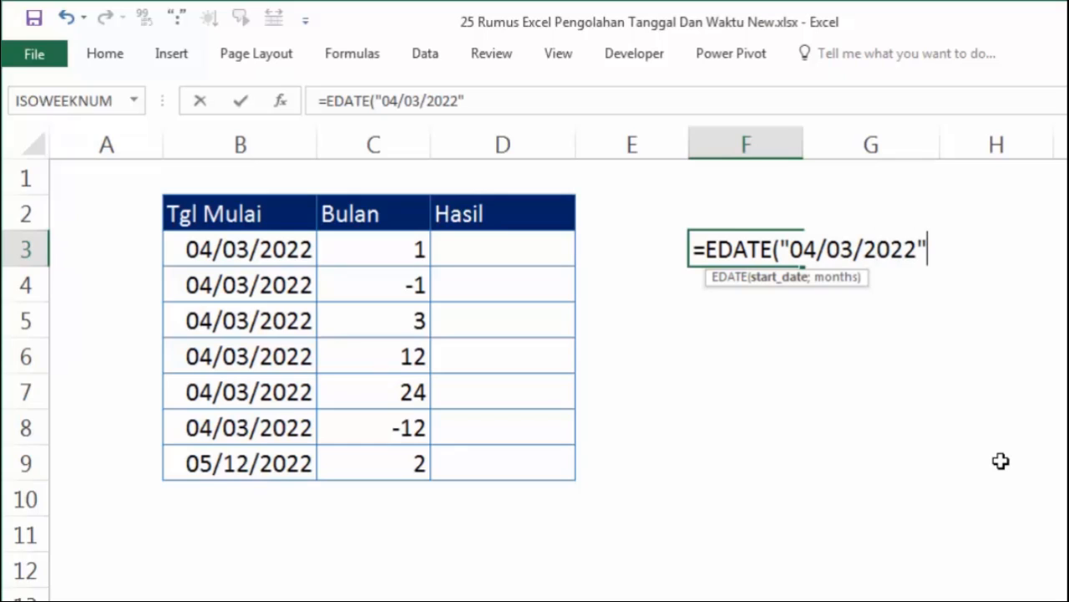
{"action": "type", "text": ";"}
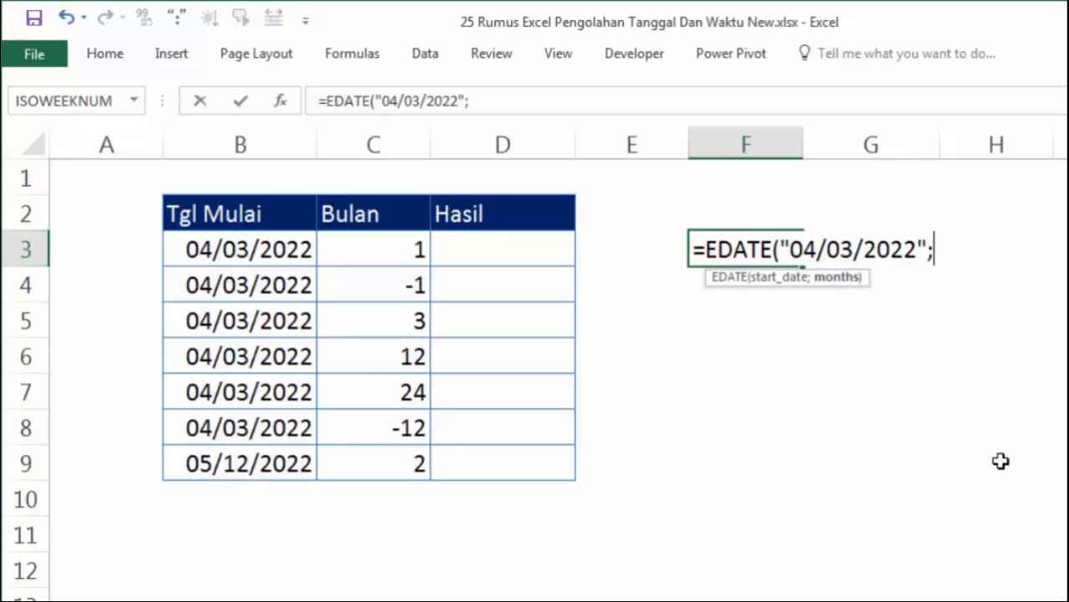
Step: Complete the EDATE formula in F3 with 3 months and format the cell as Short Date
{"action": "type", "text": "3"}
{"action": "key", "text": "Return"}
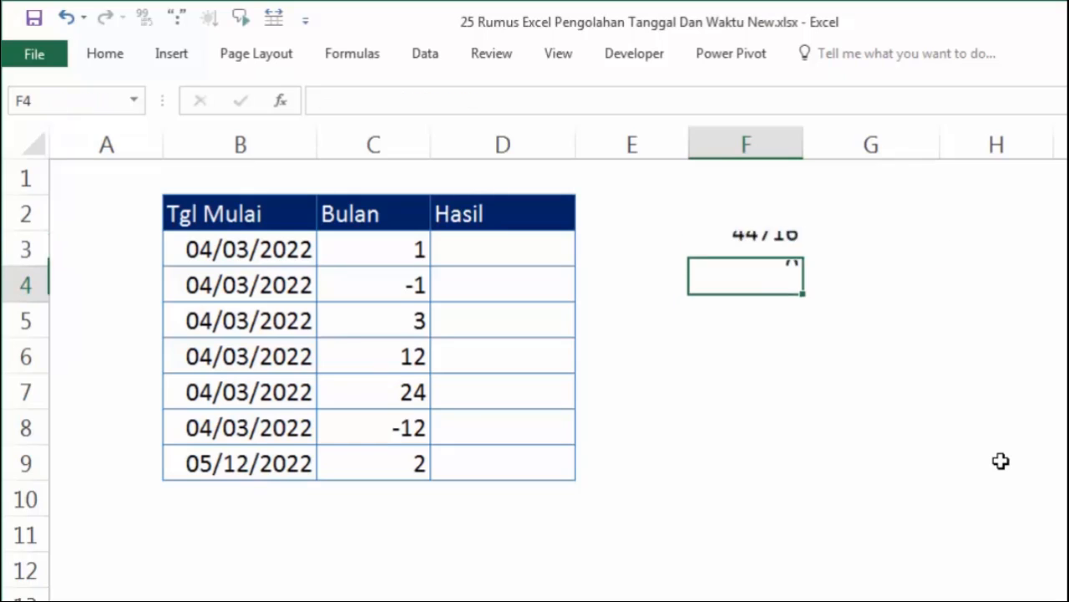
{"action": "left_click", "coordinate": [766, 251]}
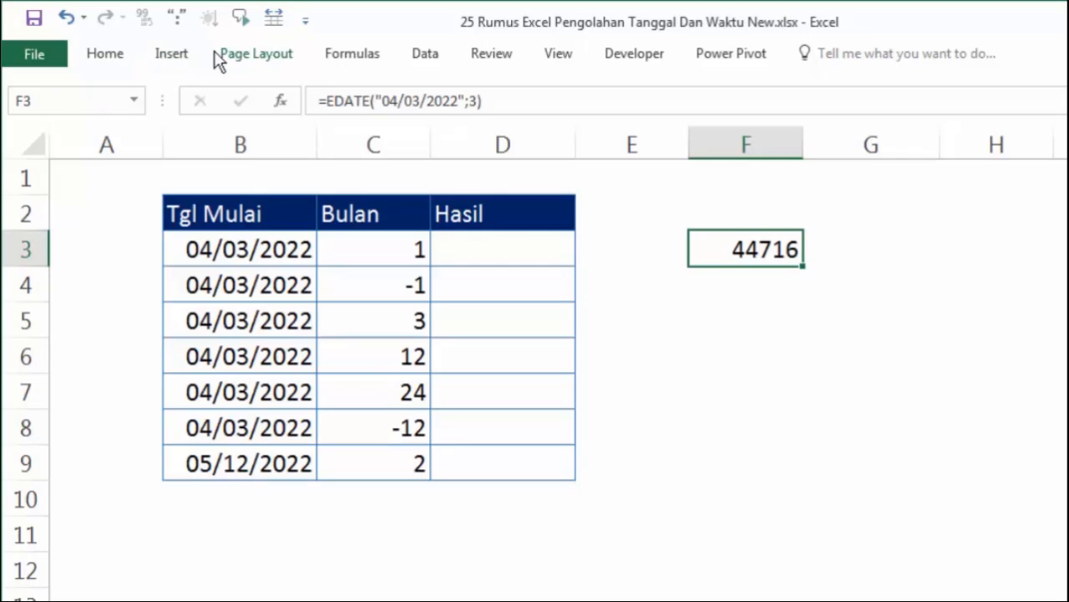
{"action": "left_click", "coordinate": [102, 53]}
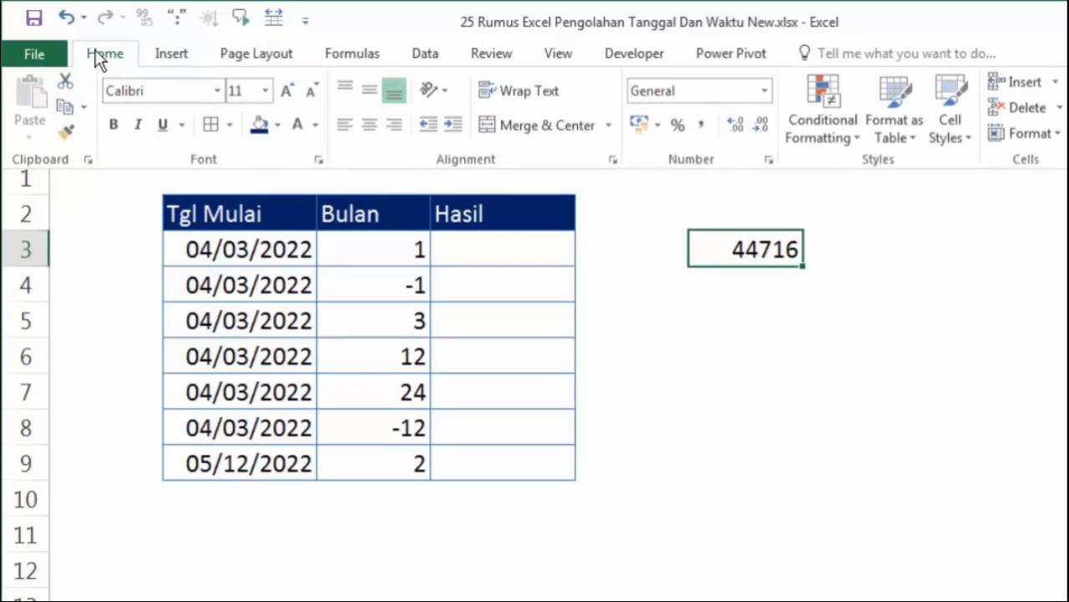
{"action": "left_click", "coordinate": [764, 93]}
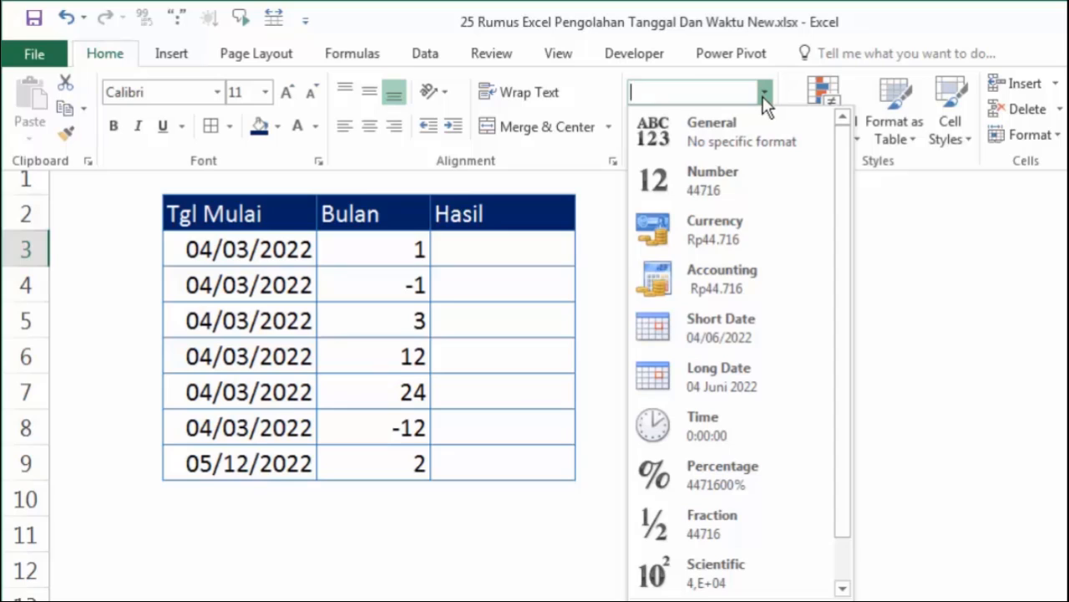
{"action": "left_click", "coordinate": [734, 339]}
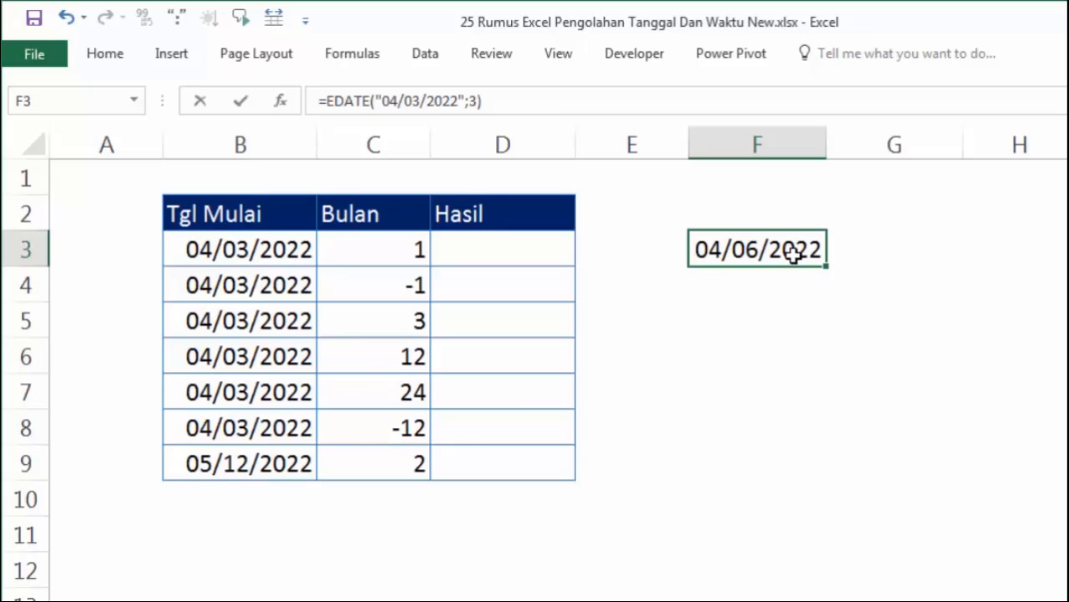
Step: Change the months argument of the EDATE formula in F3 to 1
{"action": "double_click", "coordinate": [794, 251]}
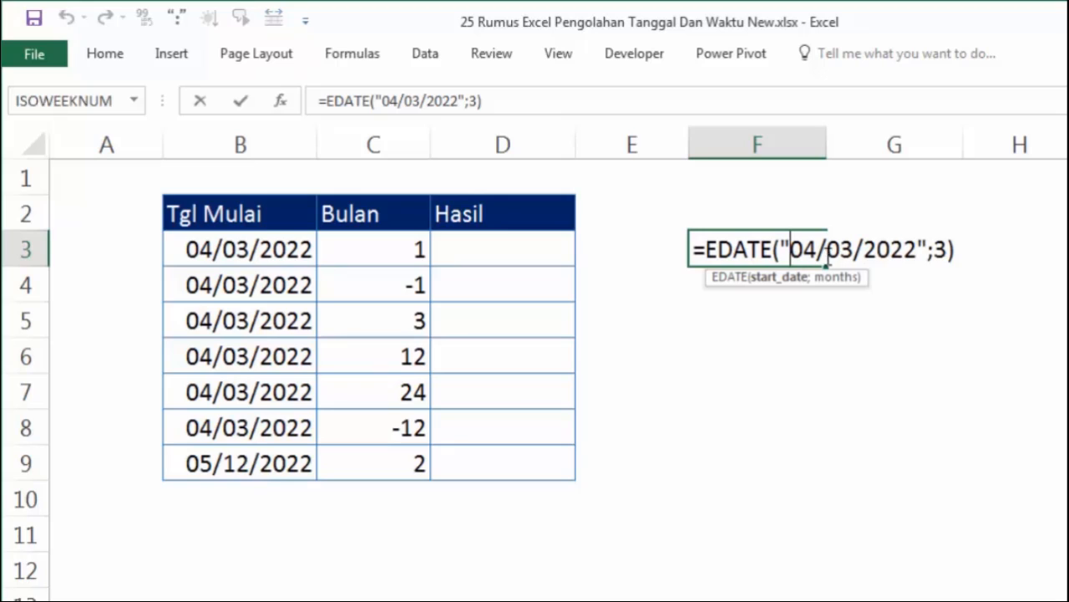
{"action": "double_click", "coordinate": [941, 250]}
{"action": "type", "text": "1"}
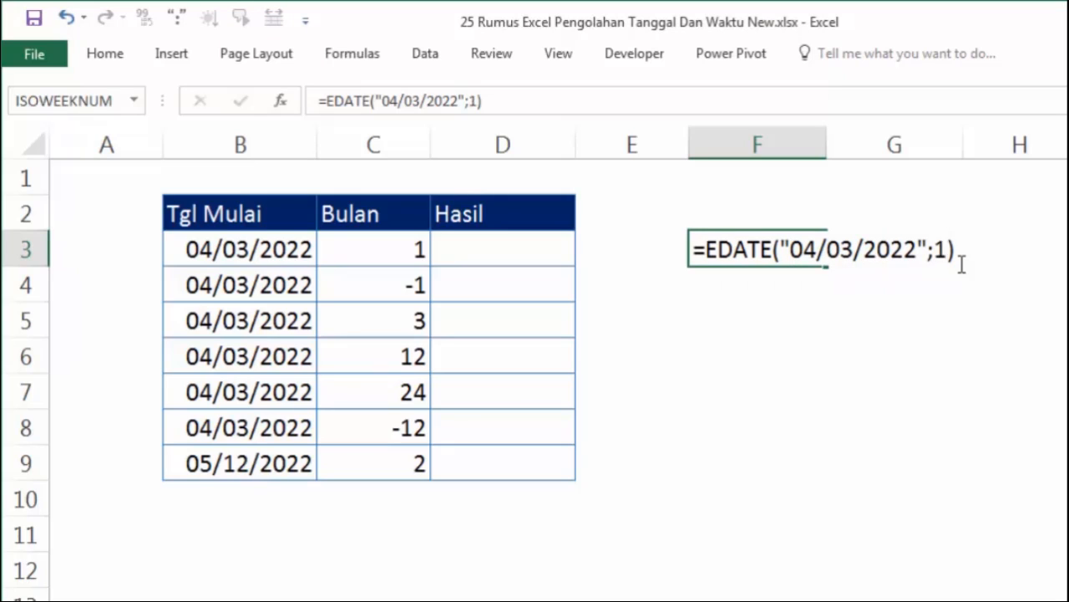
{"action": "key", "text": "Return"}
{"action": "left_click", "coordinate": [786, 245]}
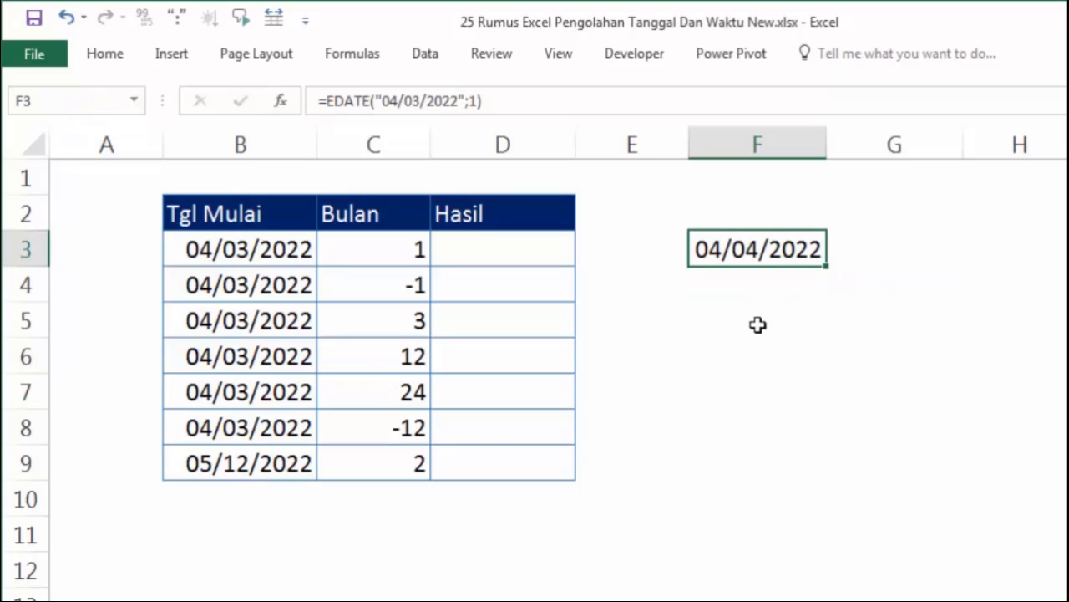
Step: Examine the EDATE arguments in F3 and the start date and Bulan values in the table
{"action": "double_click", "coordinate": [772, 249]}
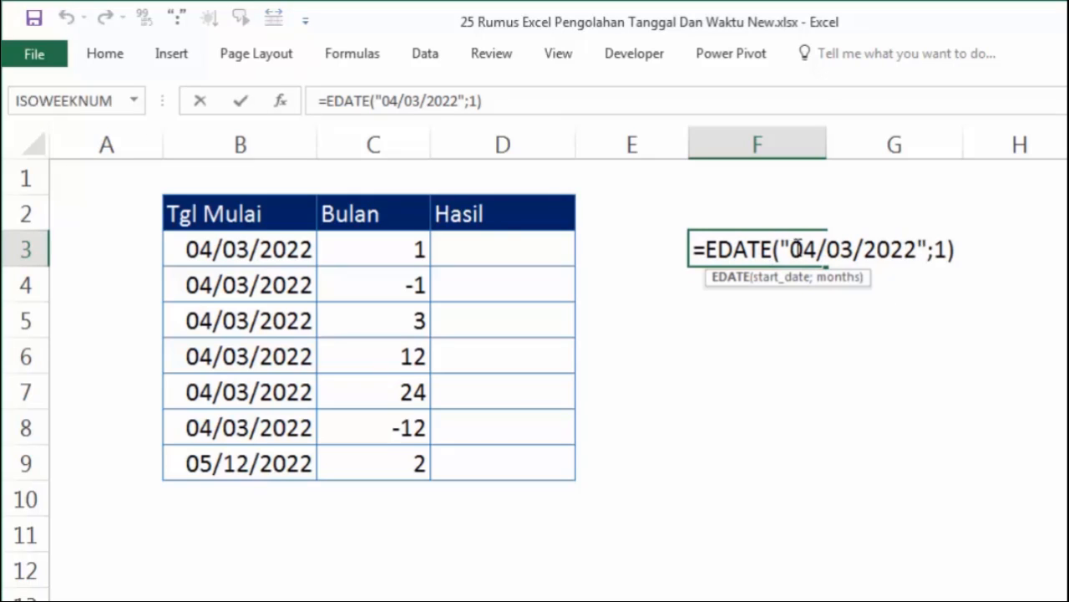
{"action": "left_click_drag", "start_coordinate": [792, 249], "coordinate": [949, 249]}
{"action": "key", "text": "Escape"}
{"action": "left_click", "coordinate": [871, 360]}
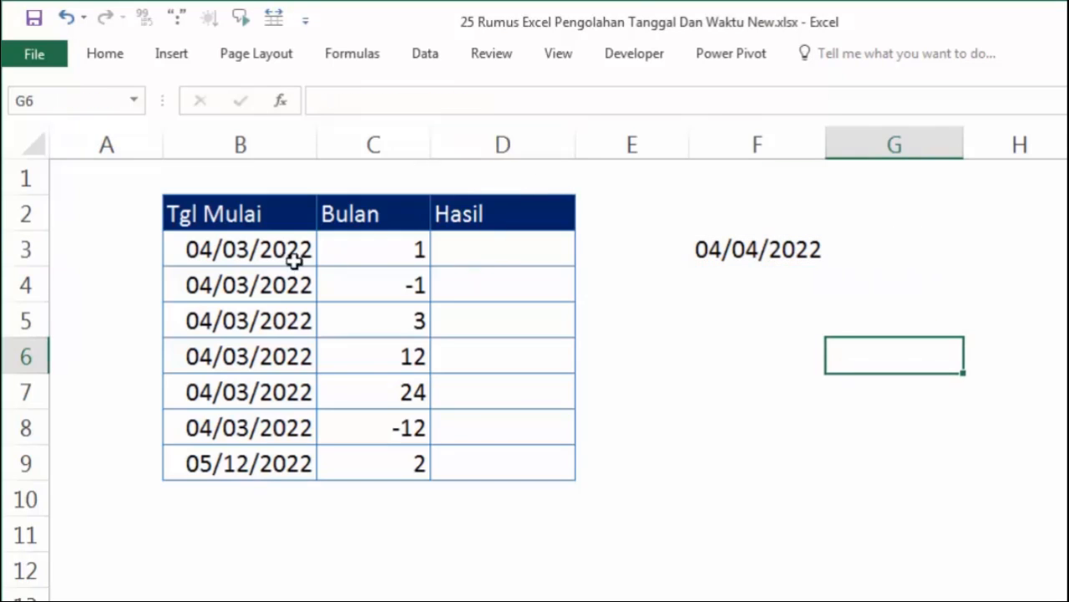
{"action": "left_click", "coordinate": [261, 261]}
{"action": "left_click", "coordinate": [358, 219]}
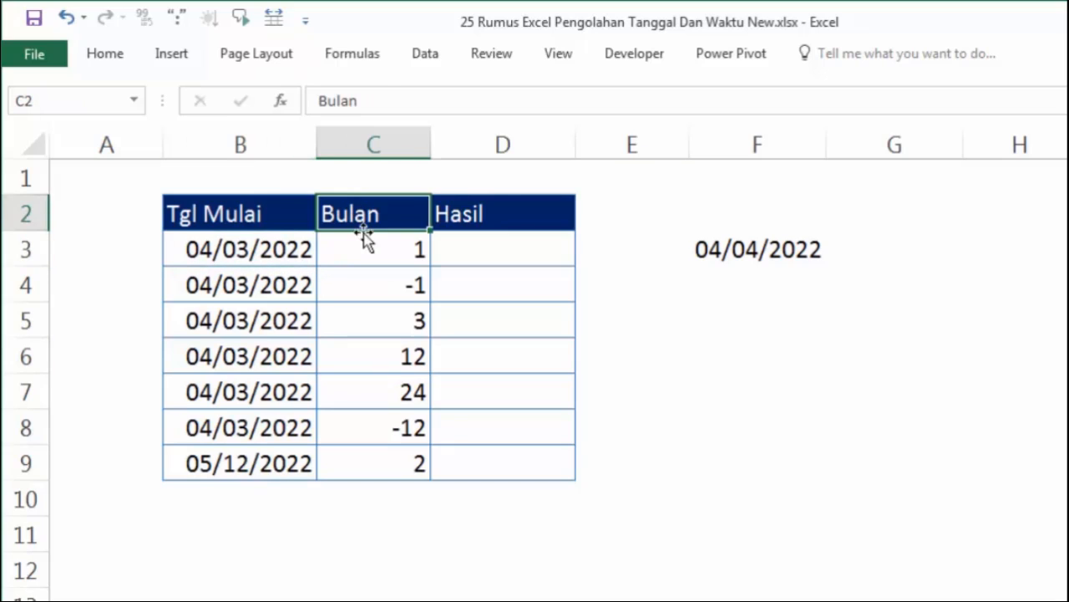
{"action": "left_click", "coordinate": [367, 247]}
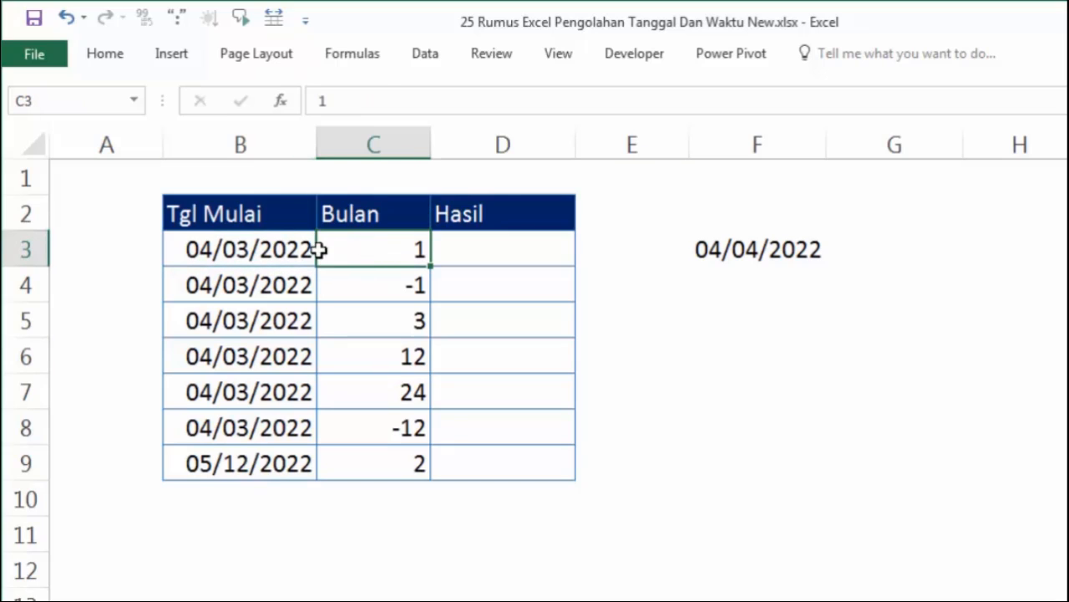
{"action": "left_click", "coordinate": [381, 285]}
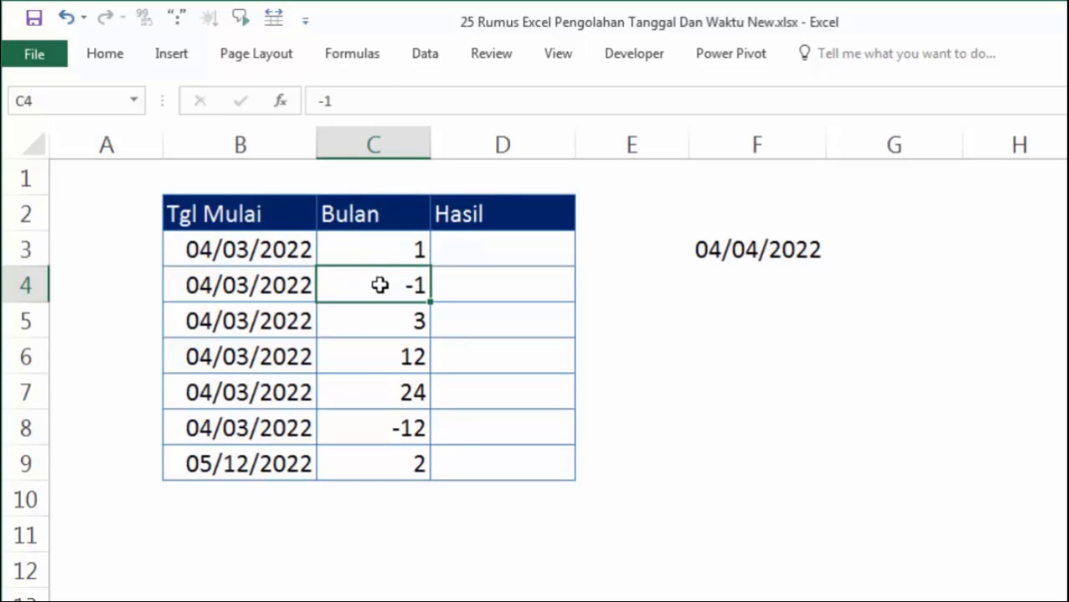
{"action": "left_click", "coordinate": [392, 323]}
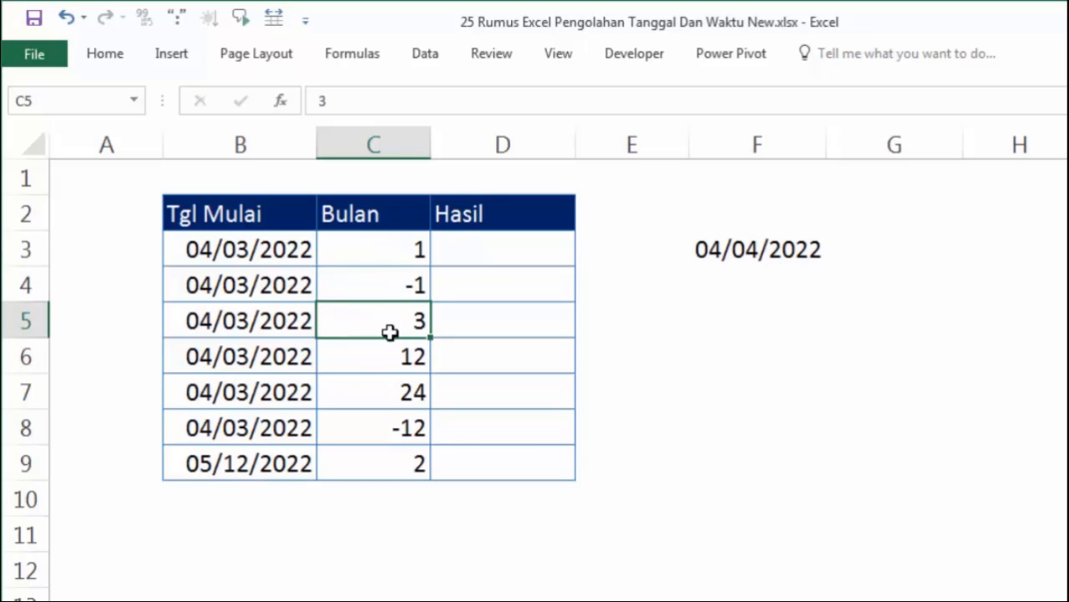
{"action": "left_click", "coordinate": [390, 354]}
{"action": "left_click", "coordinate": [394, 390]}
{"action": "left_click", "coordinate": [380, 457]}
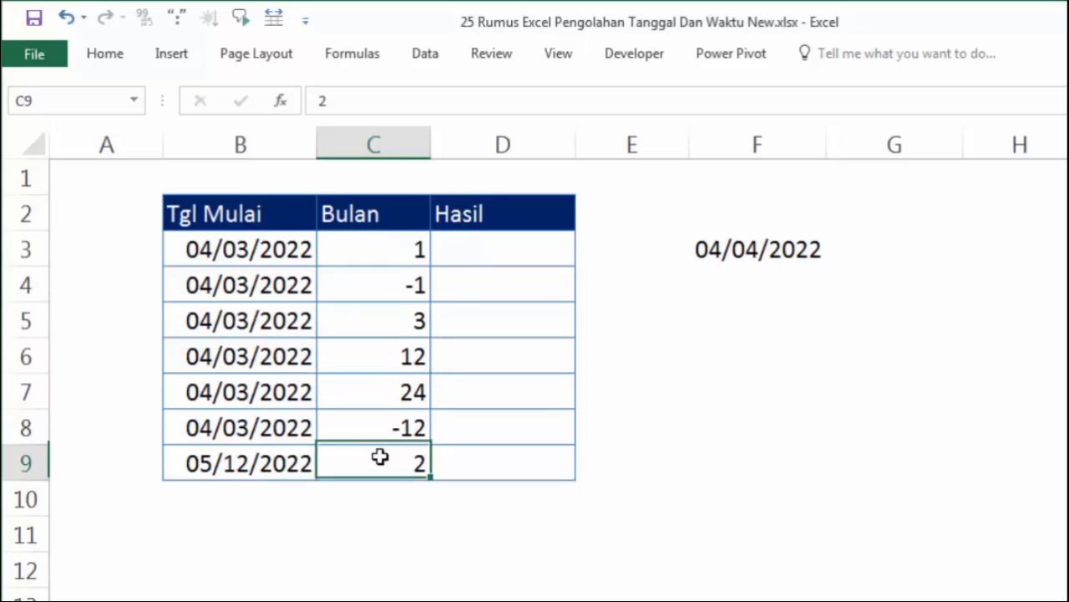
Step: Enter =EDATE(B3;C3) in D3 to calculate the first Hasil date from the start date and month offset
{"action": "left_click", "coordinate": [489, 247]}
{"action": "type", "text": "="}
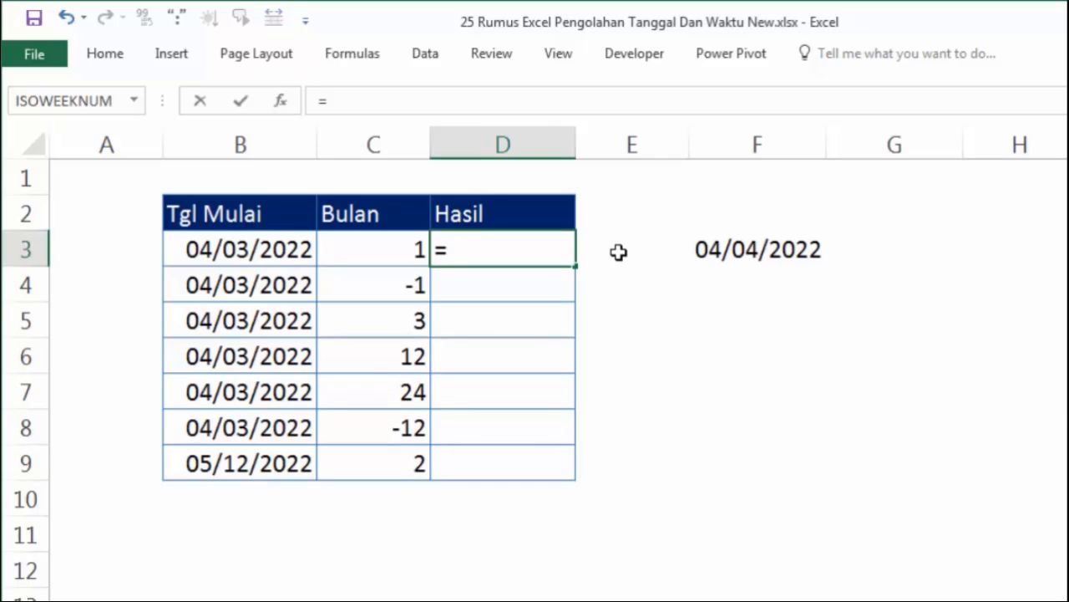
{"action": "type", "text": "ed"}
{"action": "key", "text": "Tab"}
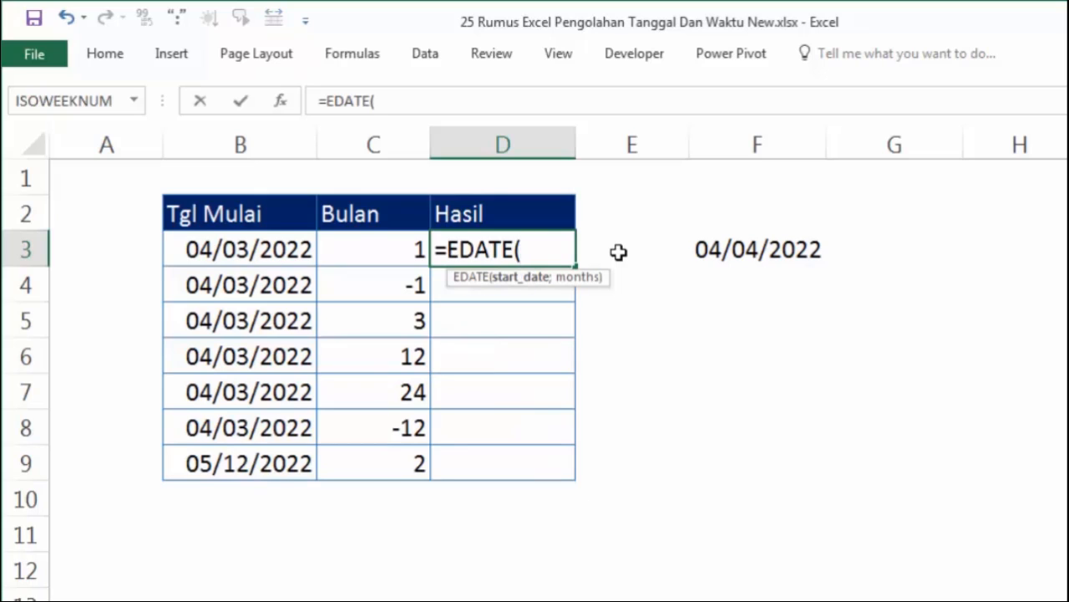
{"action": "left_click", "coordinate": [287, 247]}
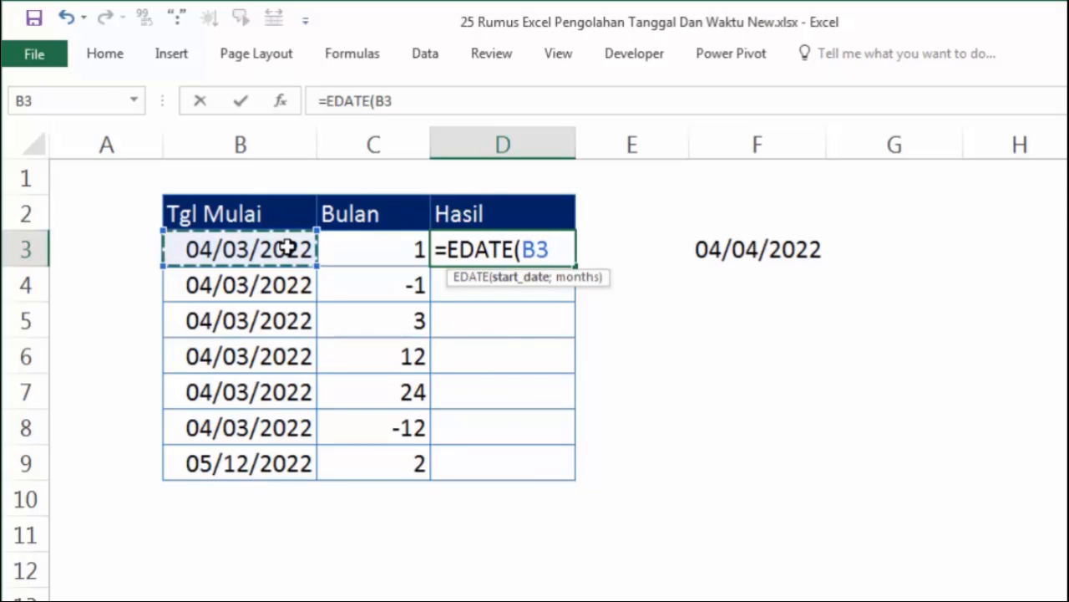
{"action": "type", "text": ";"}
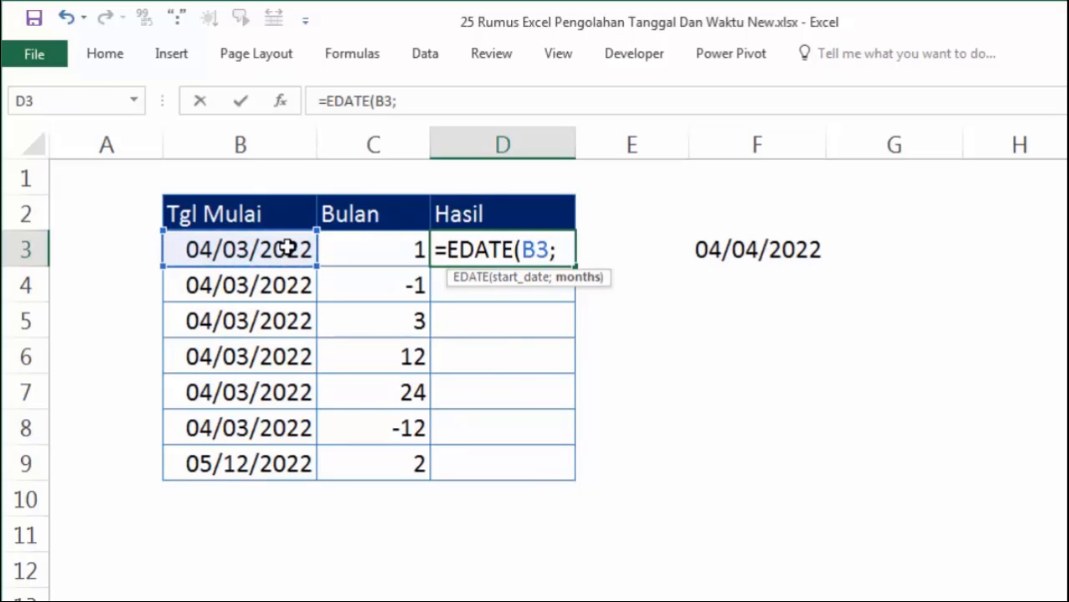
{"action": "left_click", "coordinate": [402, 254]}
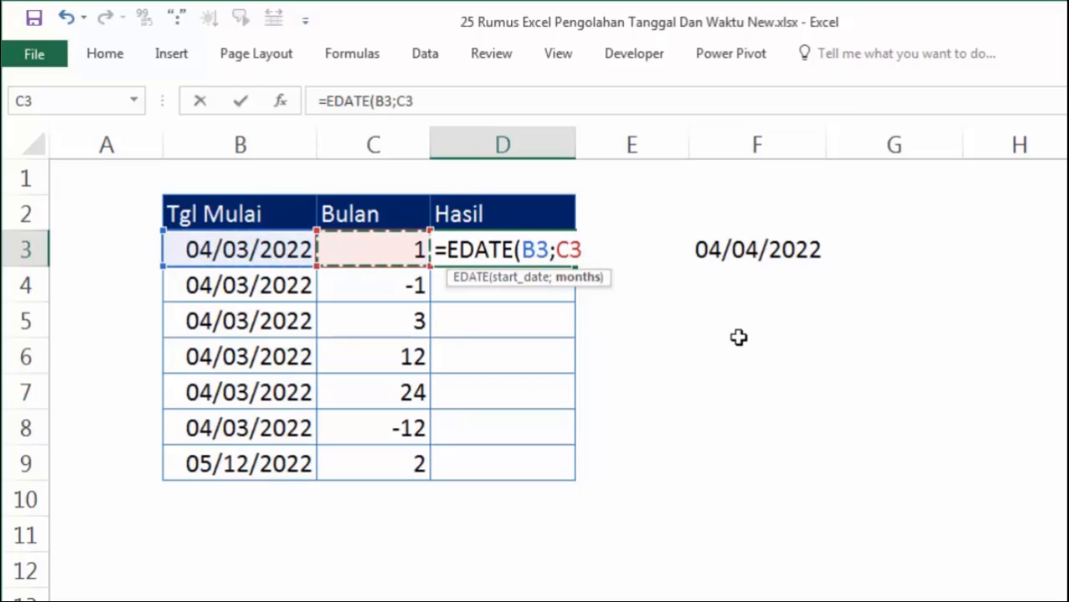
{"action": "key", "text": "Return"}
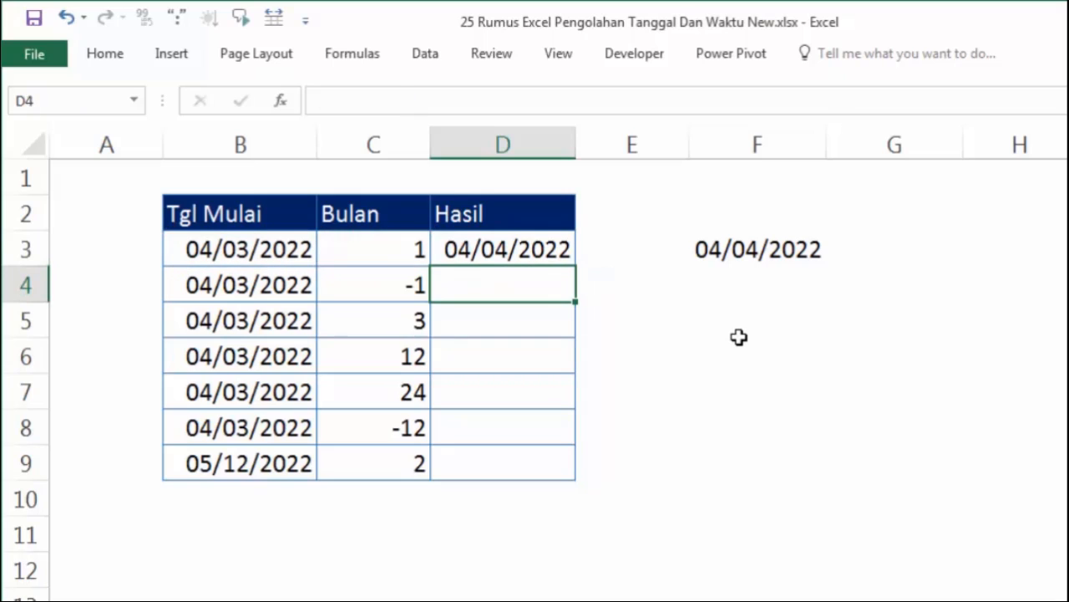
Step: Fill the EDATE formula from D3 down the Hasil column to D9
{"action": "left_click", "coordinate": [220, 249]}
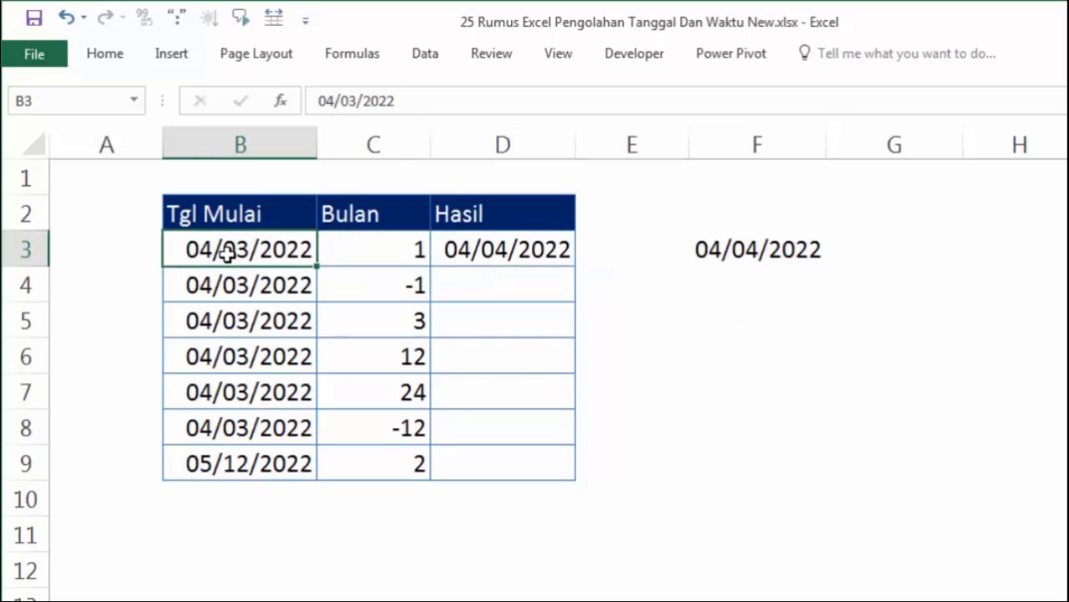
{"action": "left_click", "coordinate": [349, 253]}
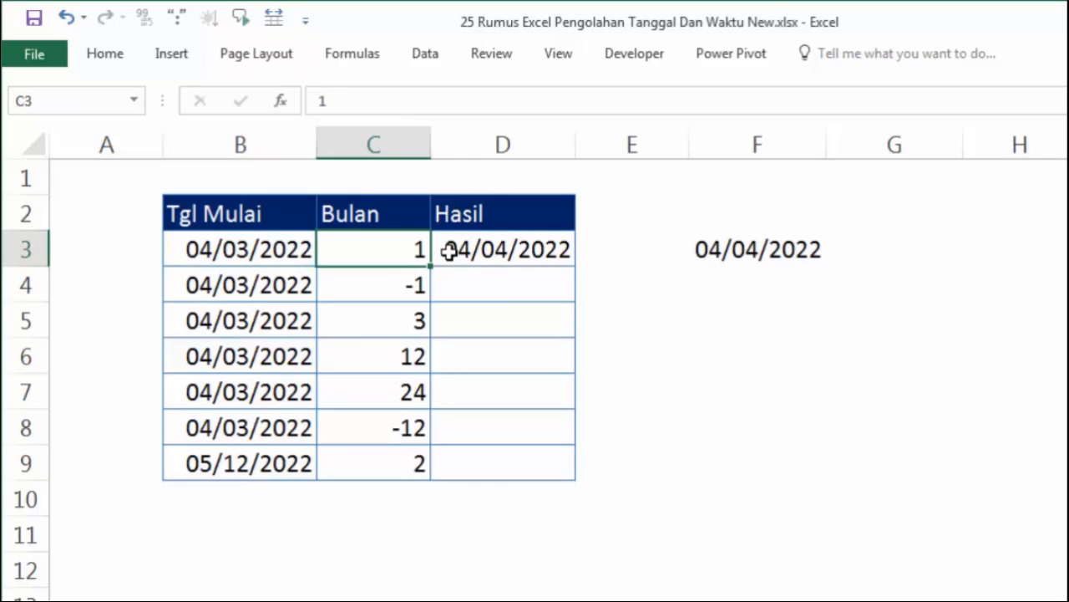
{"action": "left_click", "coordinate": [566, 251]}
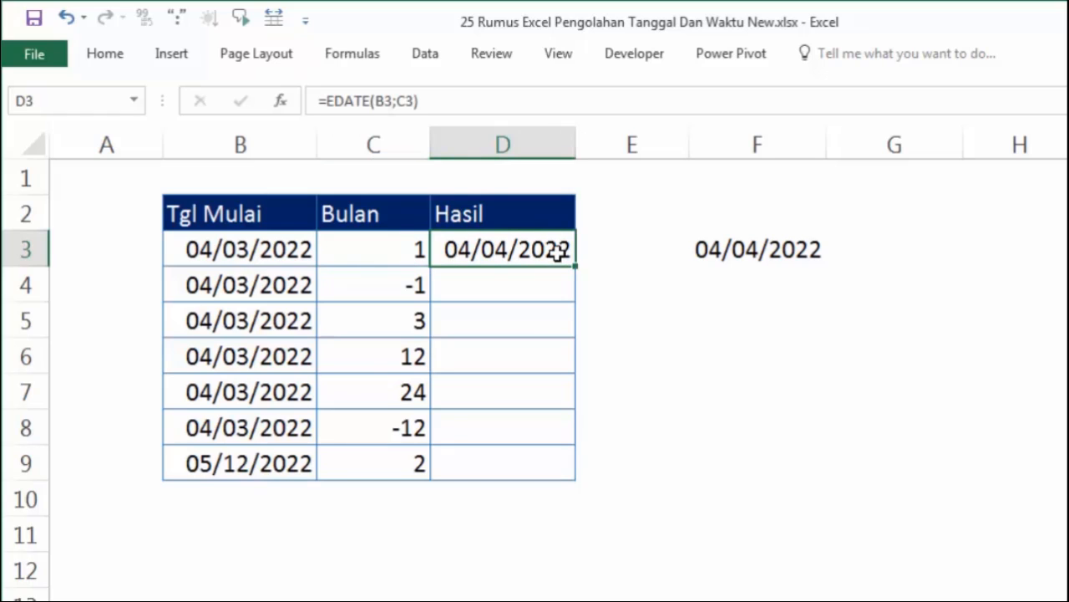
{"action": "left_click_drag", "start_coordinate": [578, 266], "coordinate": [578, 470]}
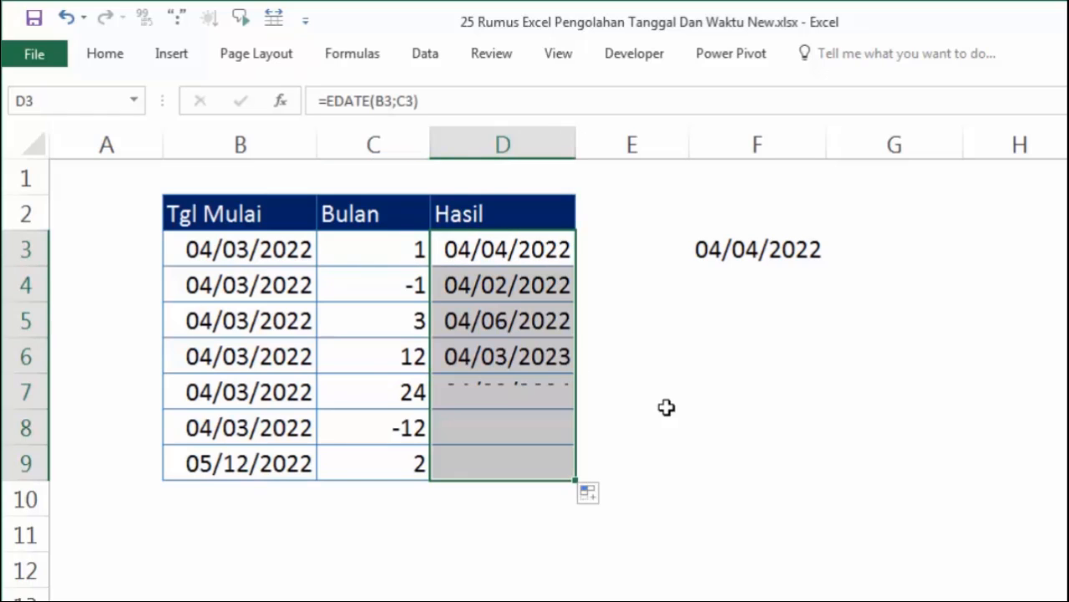
{"action": "left_click", "coordinate": [681, 390]}
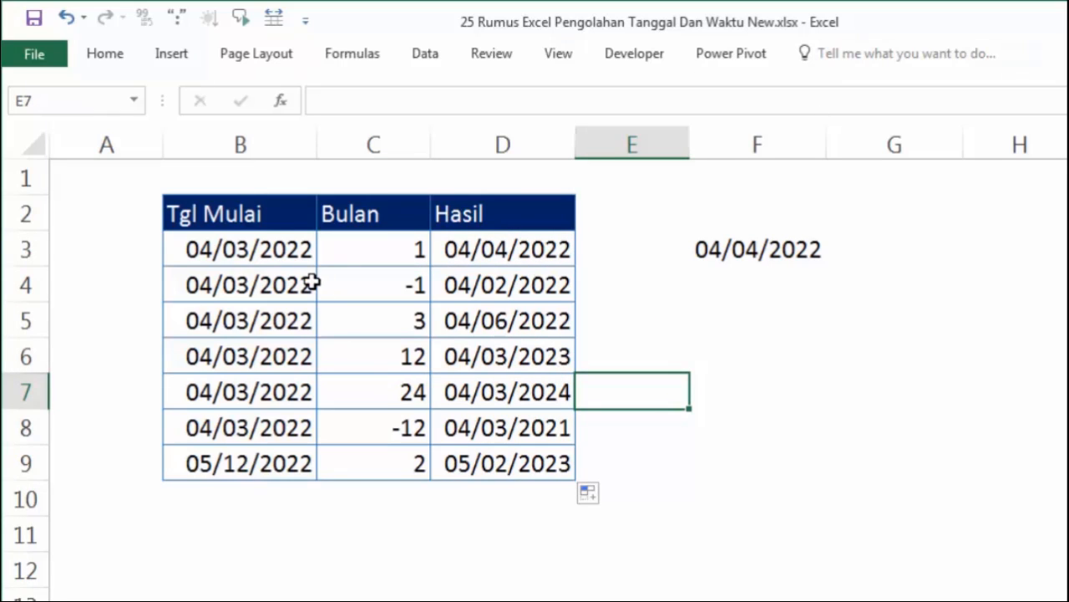
Step: Examine the start date, Bulan offset and EDATE result in each of rows 4 to 7 of the table
{"action": "left_click", "coordinate": [237, 286]}
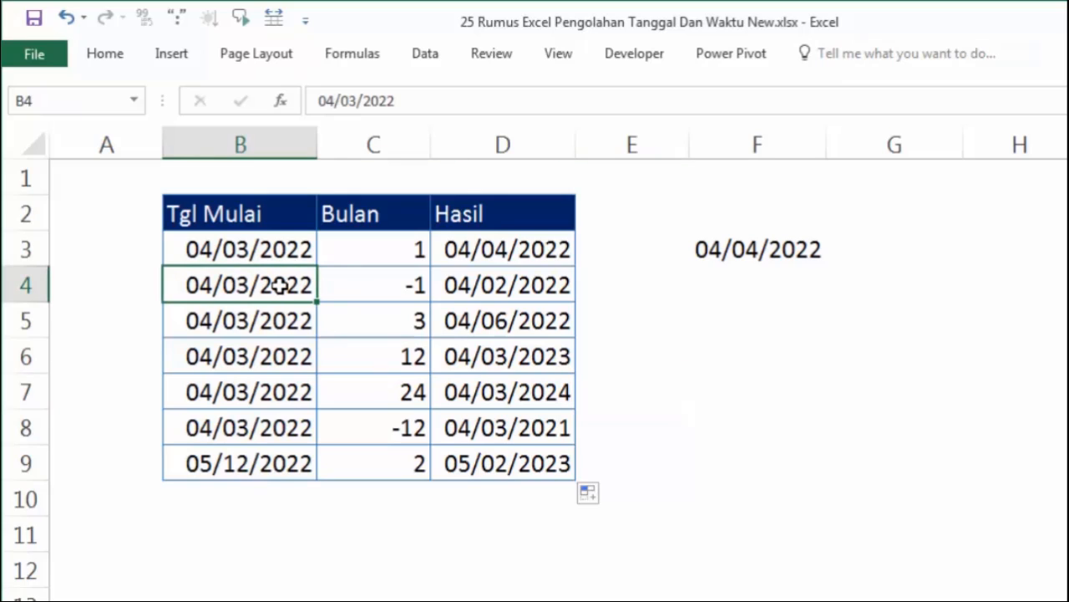
{"action": "left_click", "coordinate": [357, 284]}
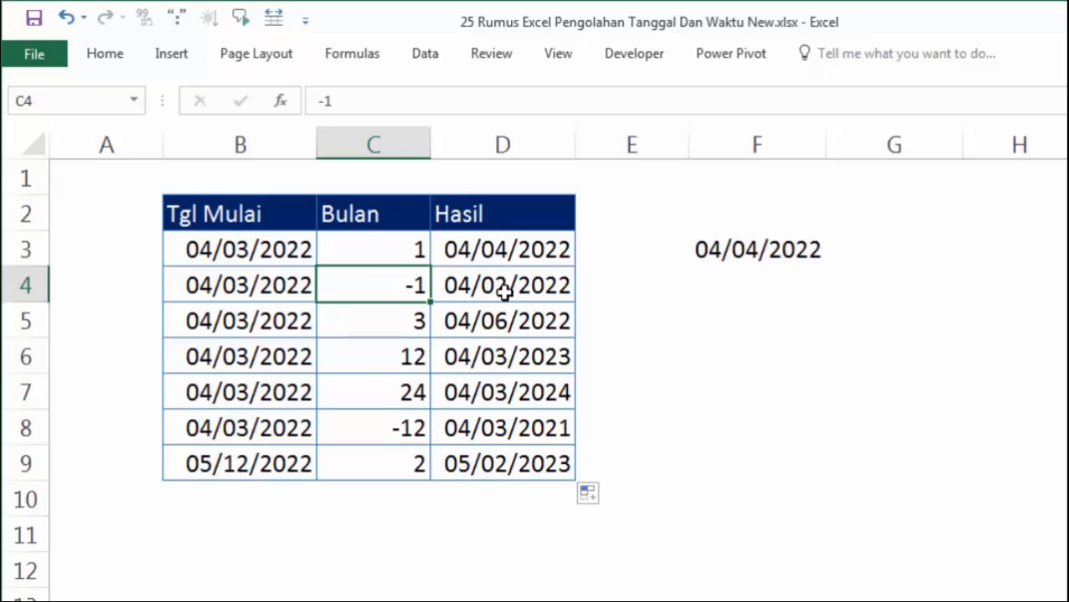
{"action": "left_click", "coordinate": [504, 291]}
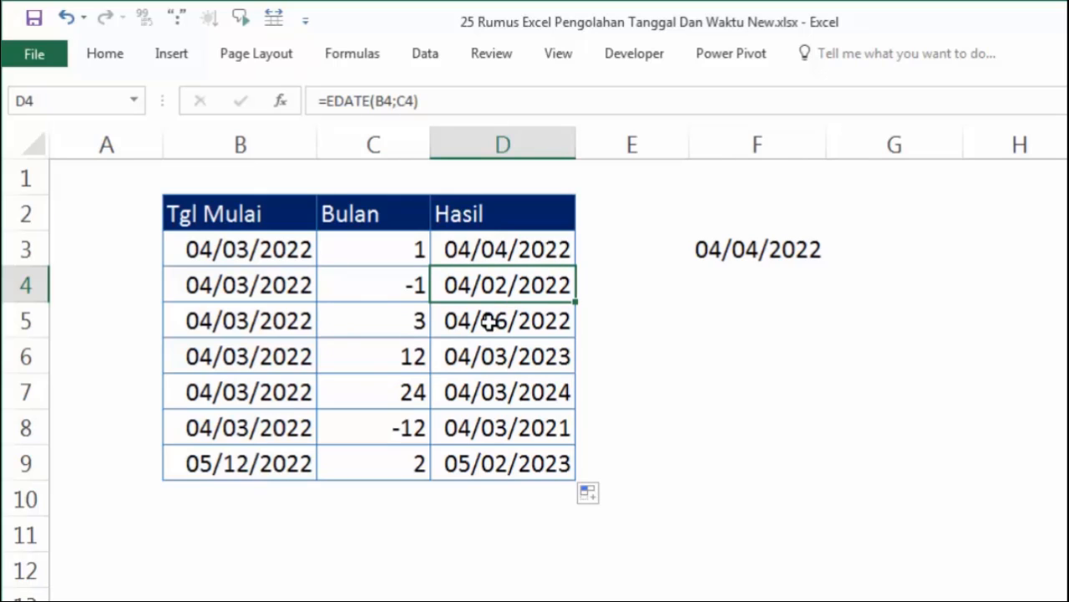
{"action": "left_click", "coordinate": [226, 316]}
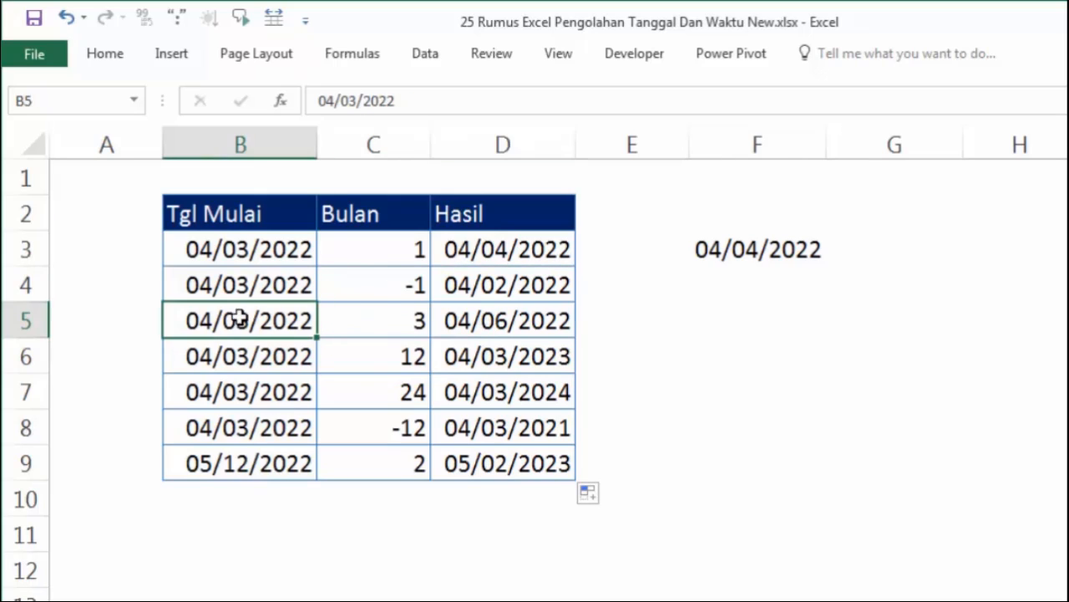
{"action": "left_click", "coordinate": [399, 314]}
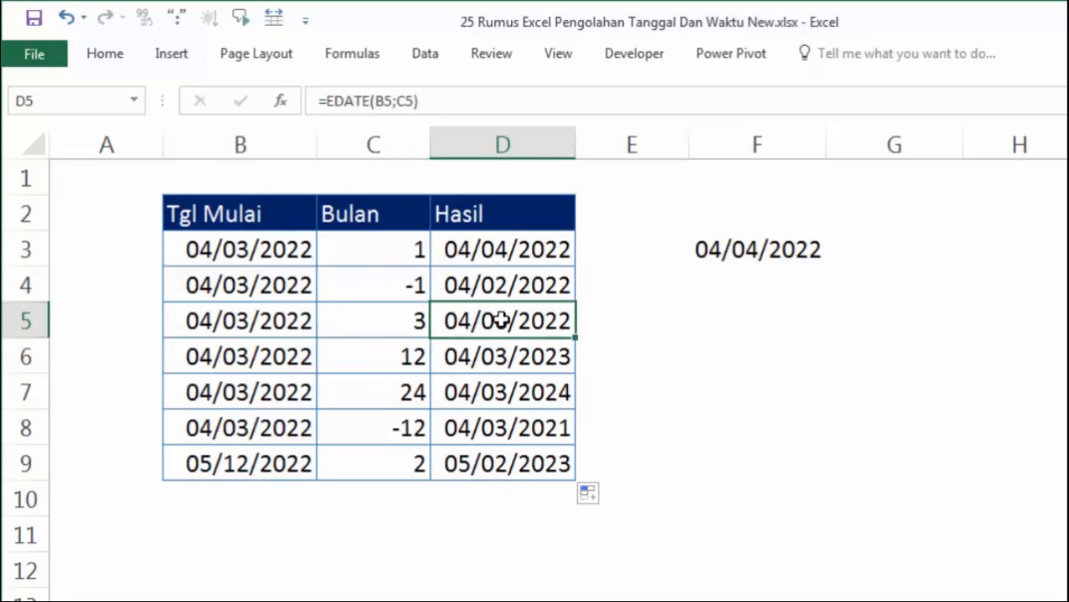
{"action": "left_click", "coordinate": [302, 355]}
{"action": "left_click", "coordinate": [404, 356]}
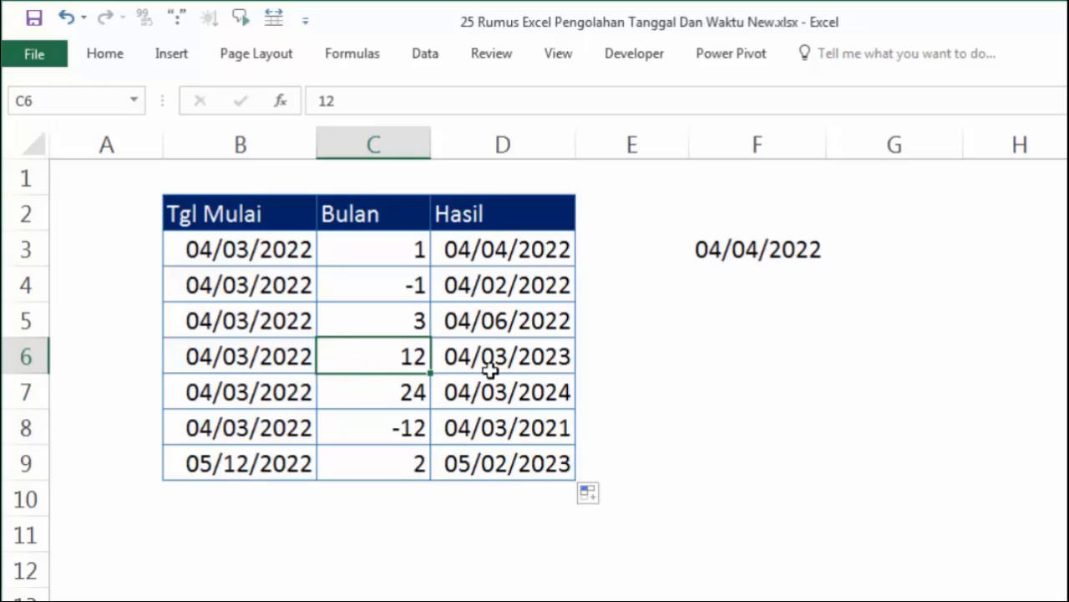
{"action": "left_click", "coordinate": [561, 356]}
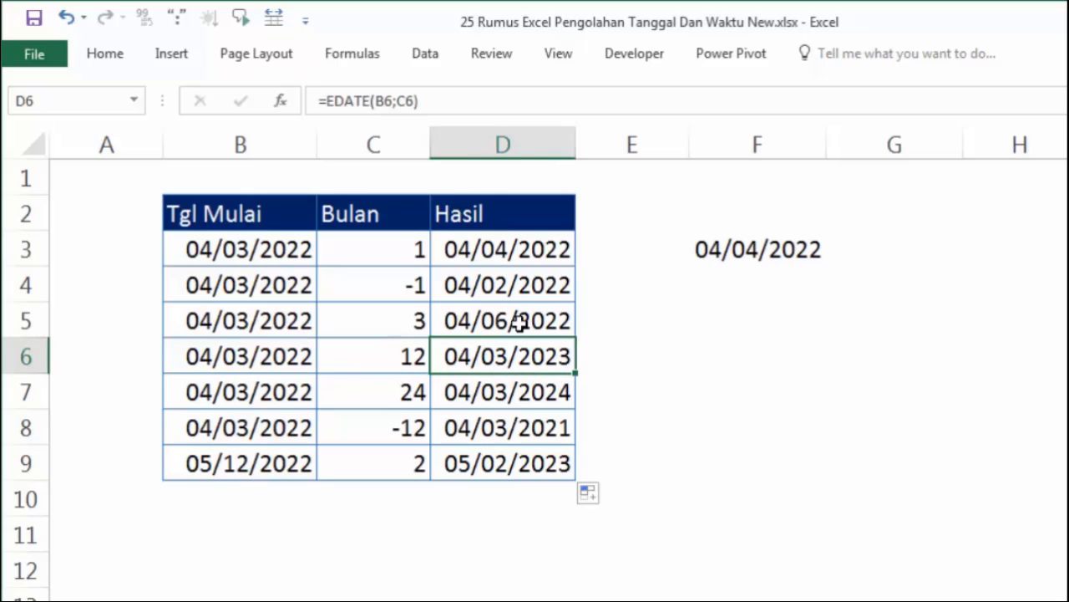
{"action": "left_click", "coordinate": [244, 396]}
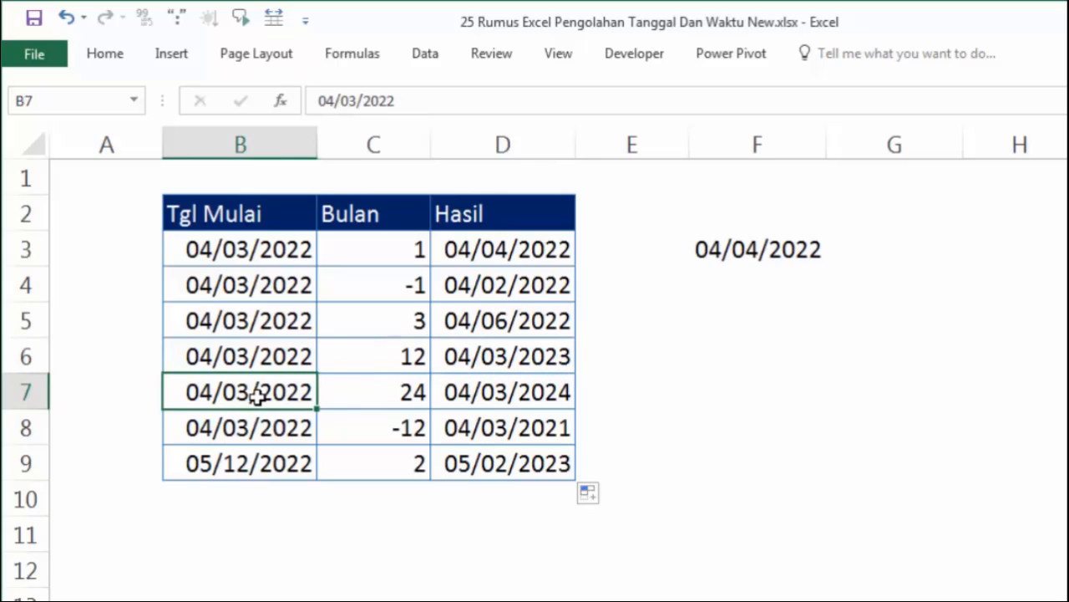
{"action": "left_click", "coordinate": [389, 396]}
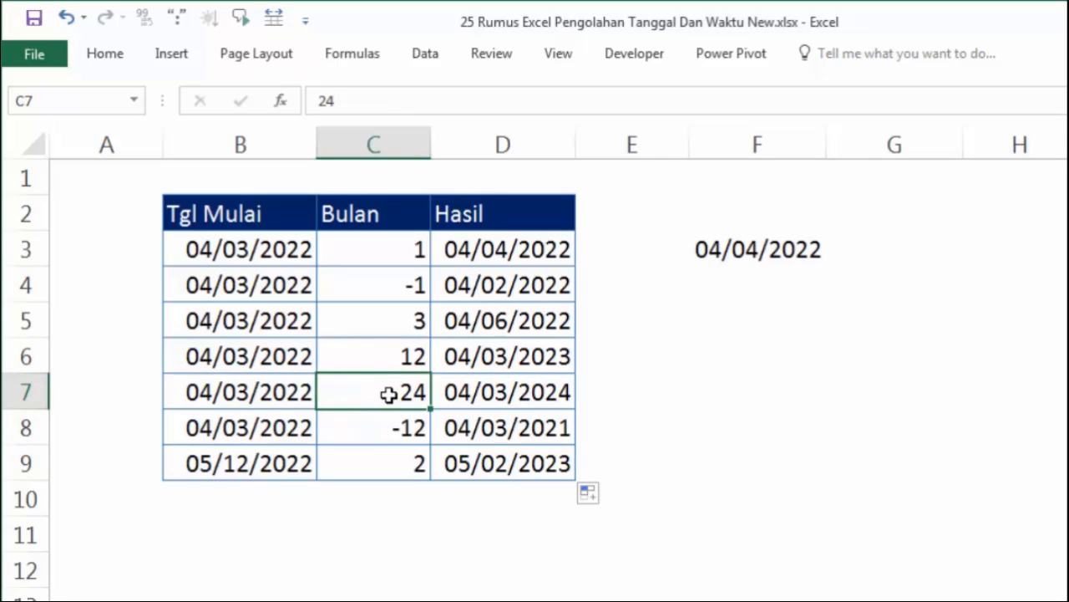
{"action": "left_click", "coordinate": [504, 392]}
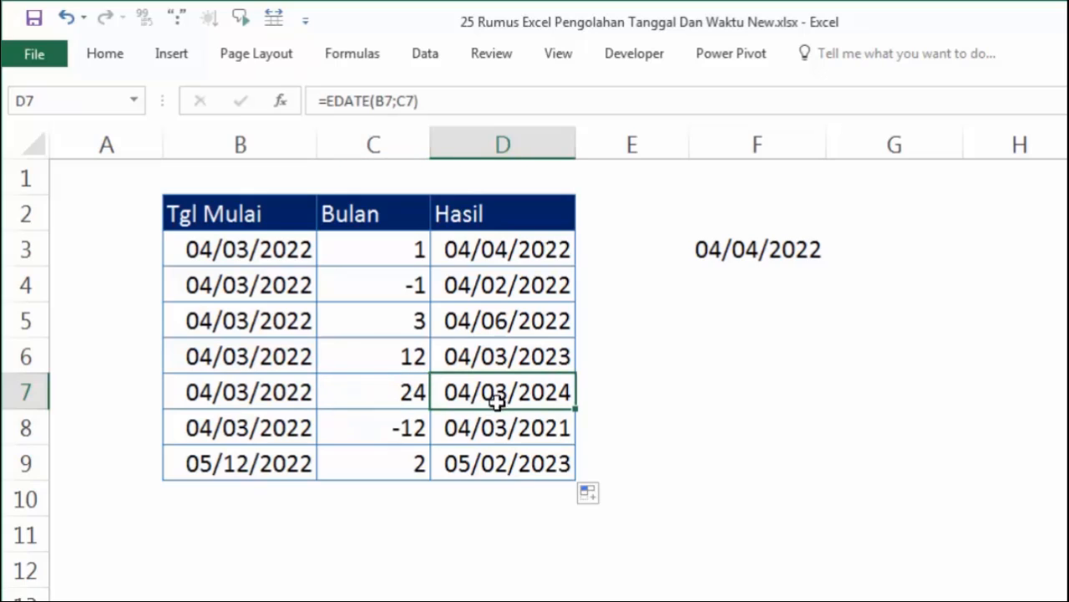
Step: Compare the start dates and Bulan offsets with the EDATE results in rows 8 and 9
{"action": "left_click", "coordinate": [281, 436]}
{"action": "left_click", "coordinate": [353, 432]}
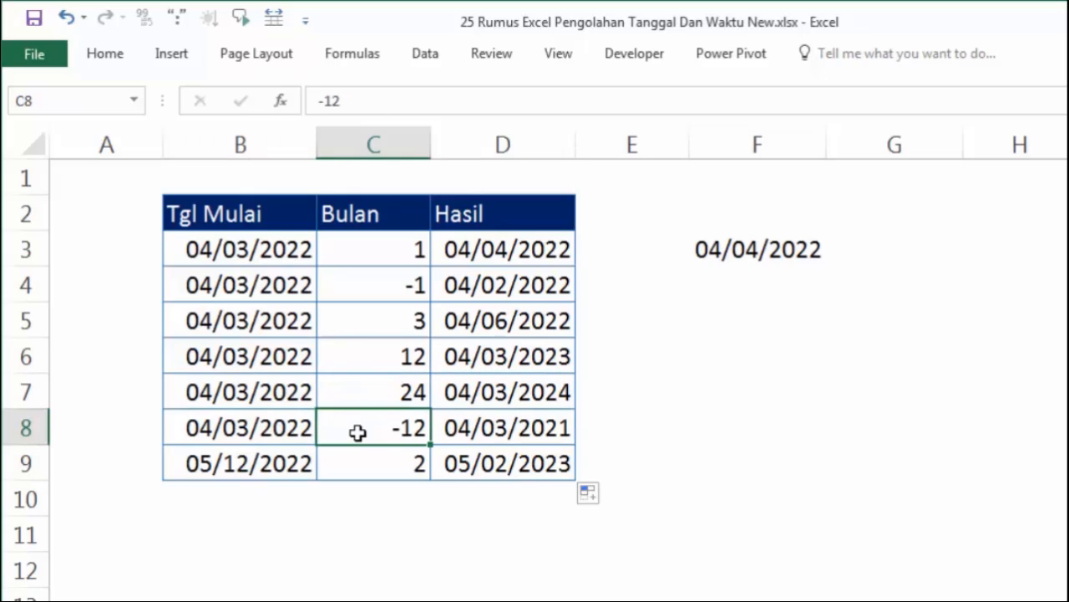
{"action": "left_click", "coordinate": [259, 435]}
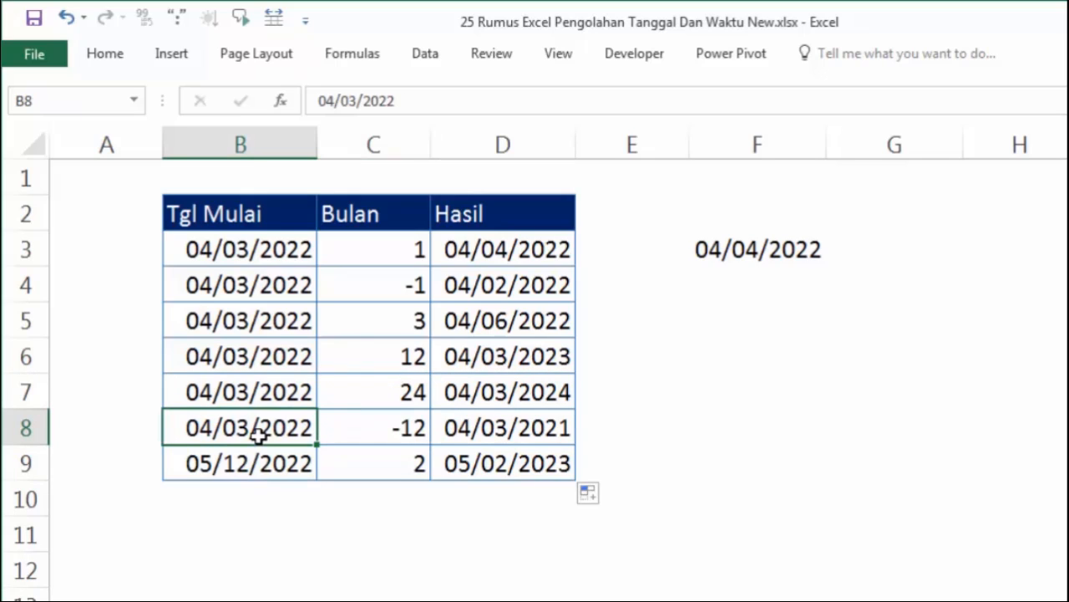
{"action": "left_click", "coordinate": [404, 435]}
{"action": "left_click", "coordinate": [480, 432]}
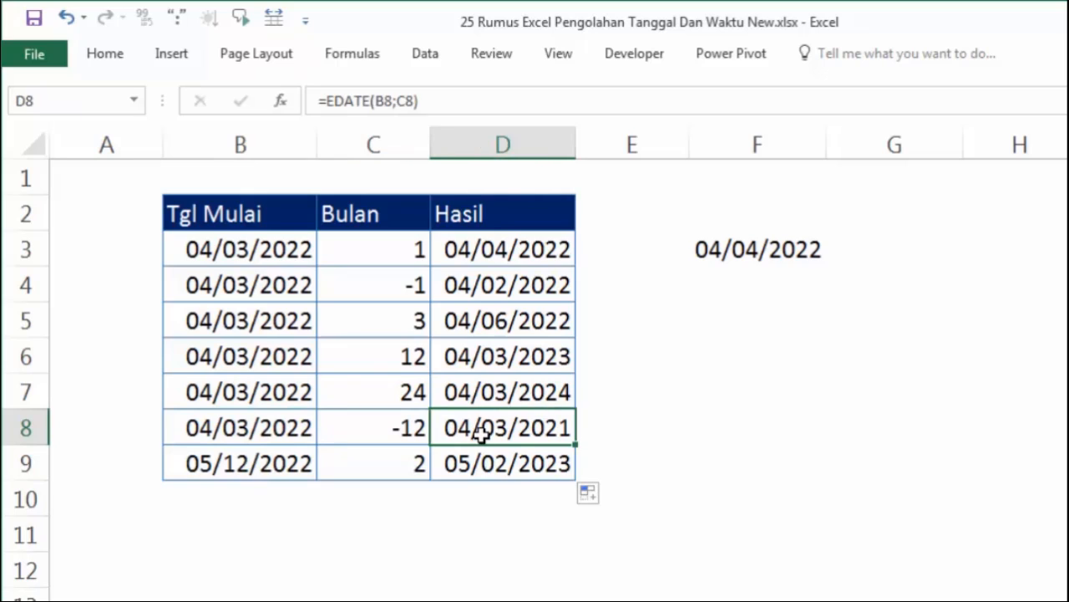
{"action": "left_click", "coordinate": [251, 468]}
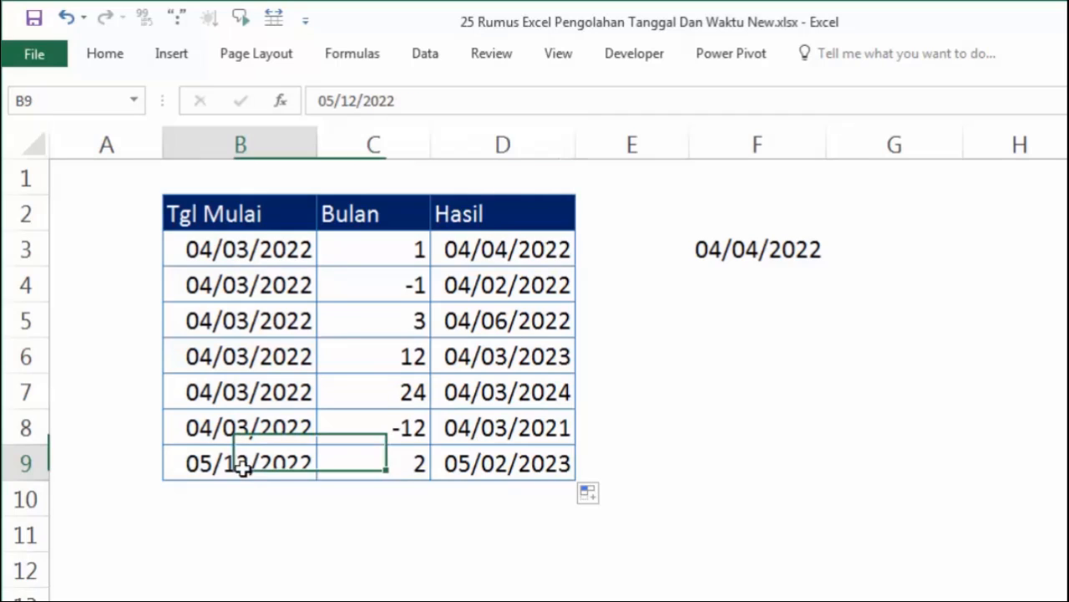
{"action": "left_click", "coordinate": [391, 455]}
{"action": "left_click", "coordinate": [546, 456]}
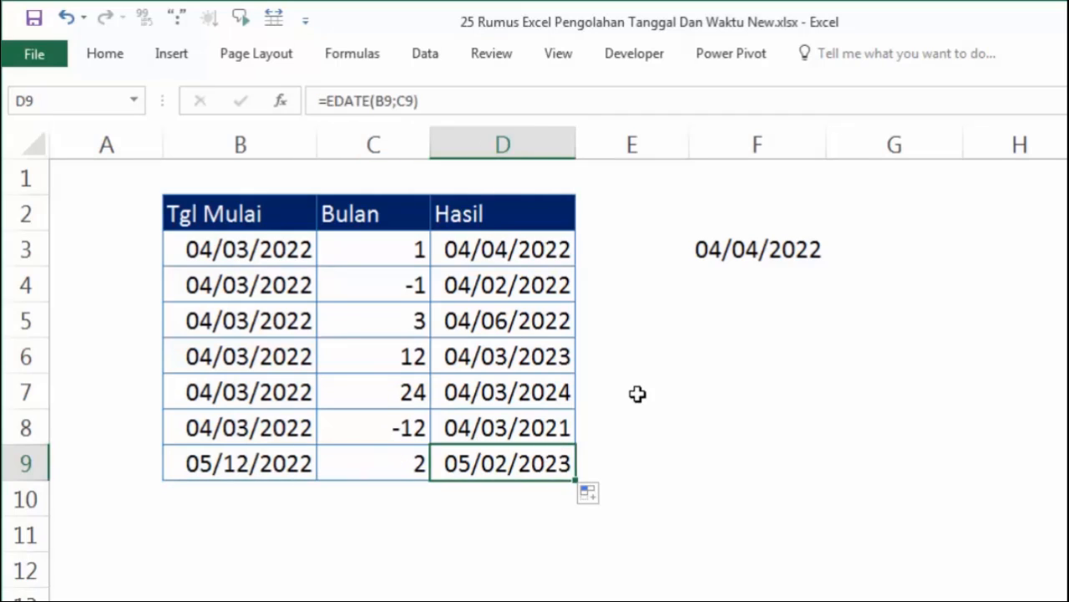
{"action": "left_click", "coordinate": [637, 394]}
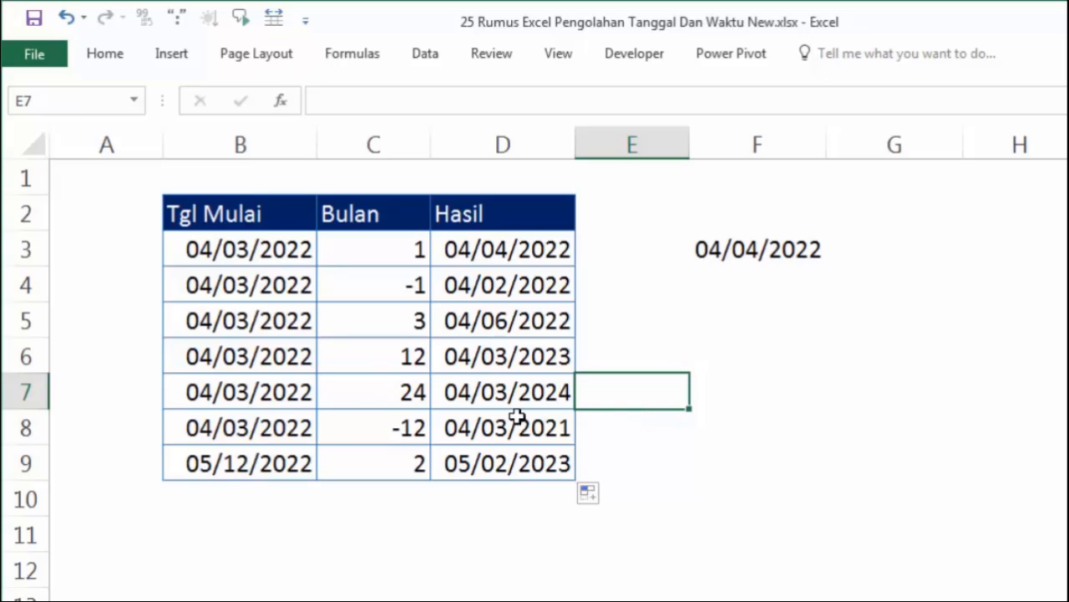
{"action": "left_click", "coordinate": [379, 427]}
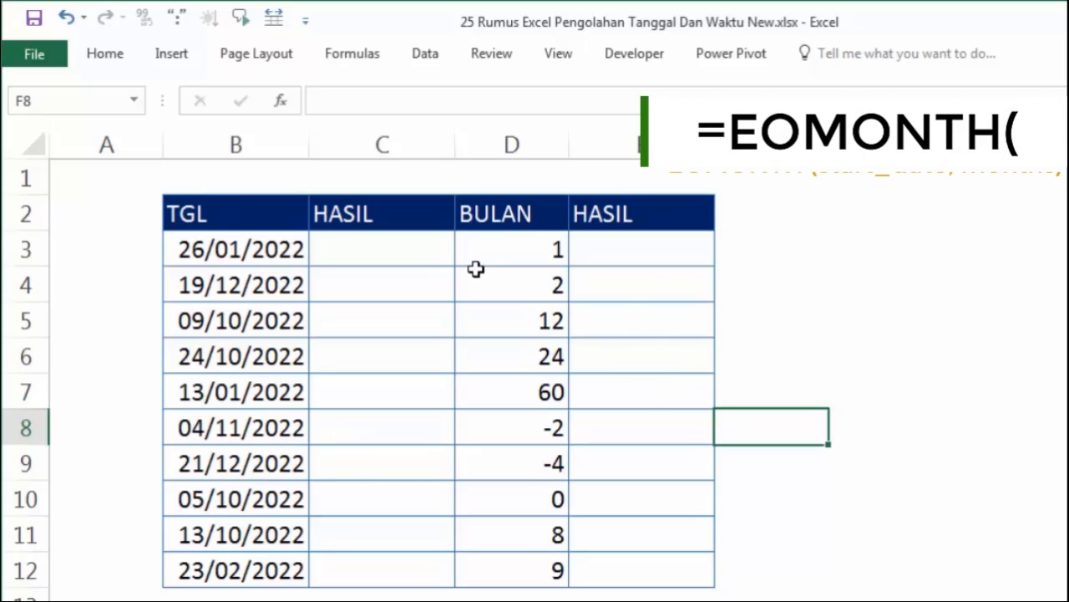
Step: Enter =EOMONTH(B3;0) in C3 to return the last day of the month of the first TGL date
{"action": "left_click", "coordinate": [395, 244]}
{"action": "type", "text": "="}
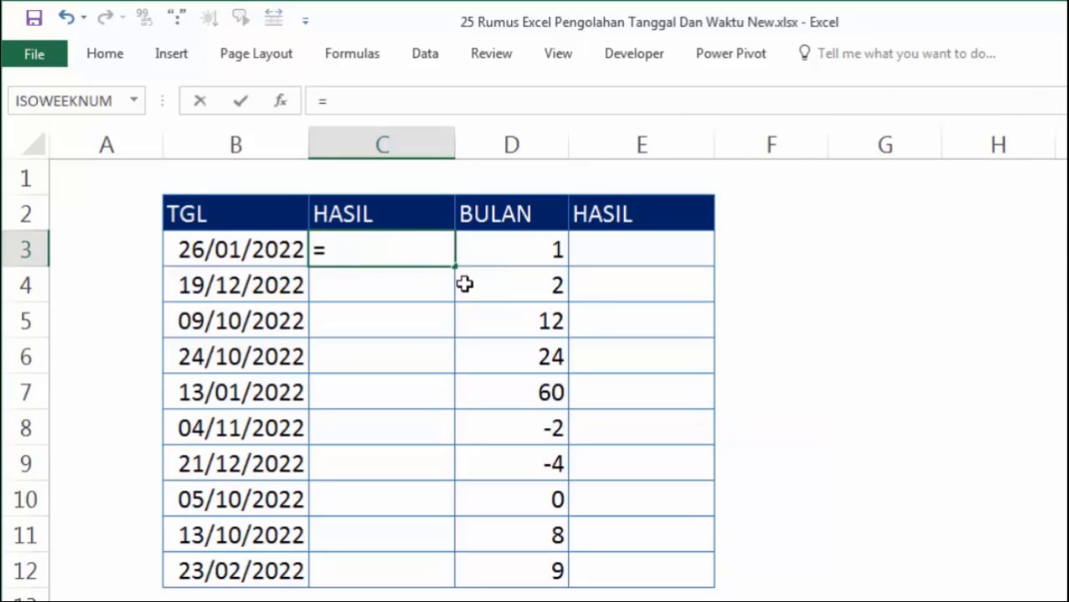
{"action": "type", "text": "eo"}
{"action": "key", "text": "Tab"}
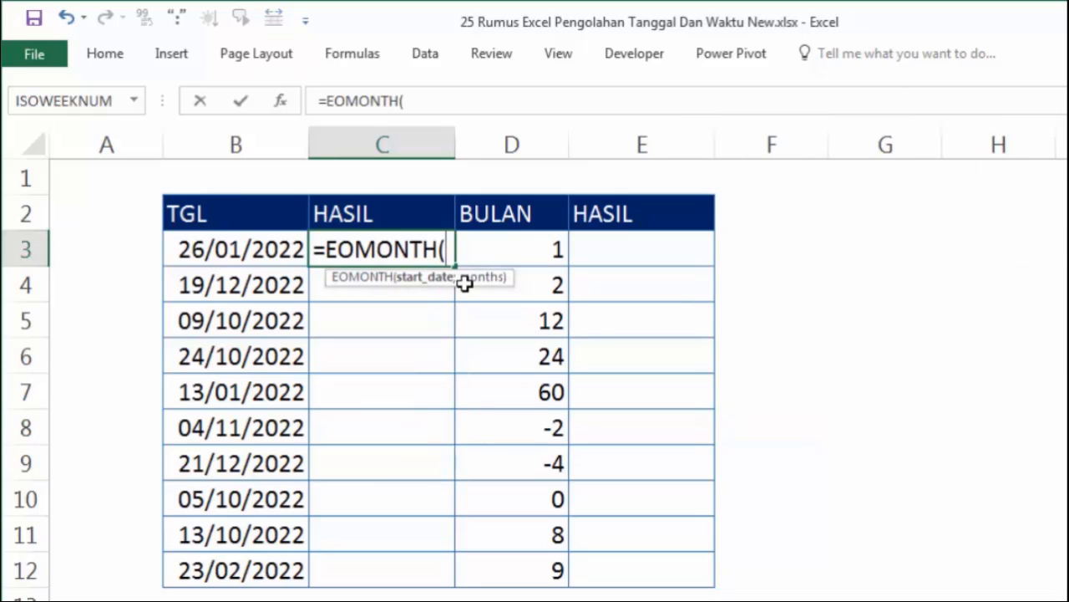
{"action": "left_click", "coordinate": [254, 253]}
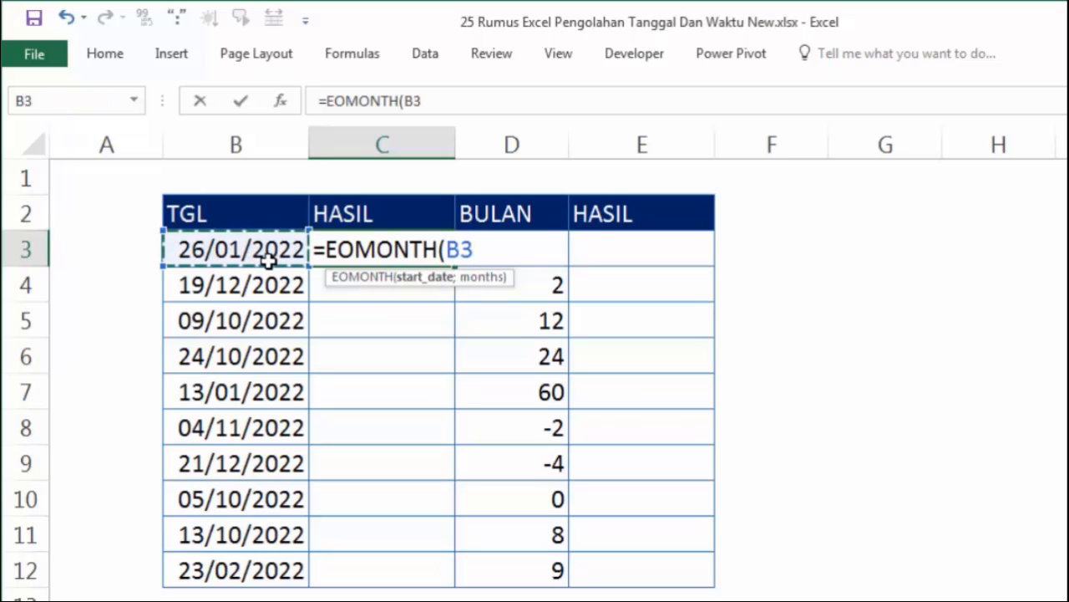
{"action": "type", "text": ";"}
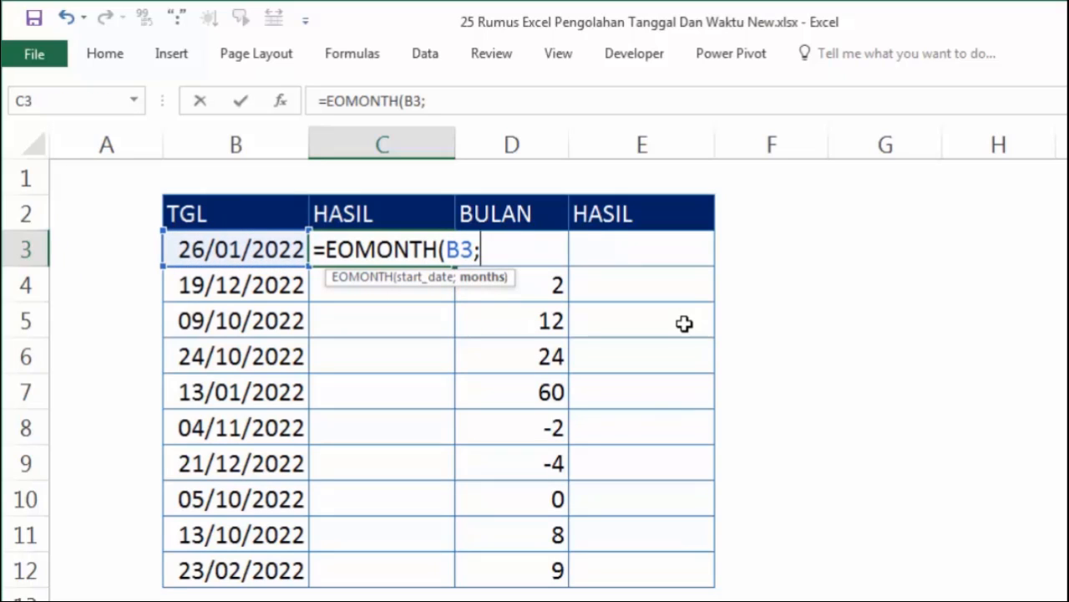
{"action": "type", "text": "0"}
{"action": "key", "text": "Return"}
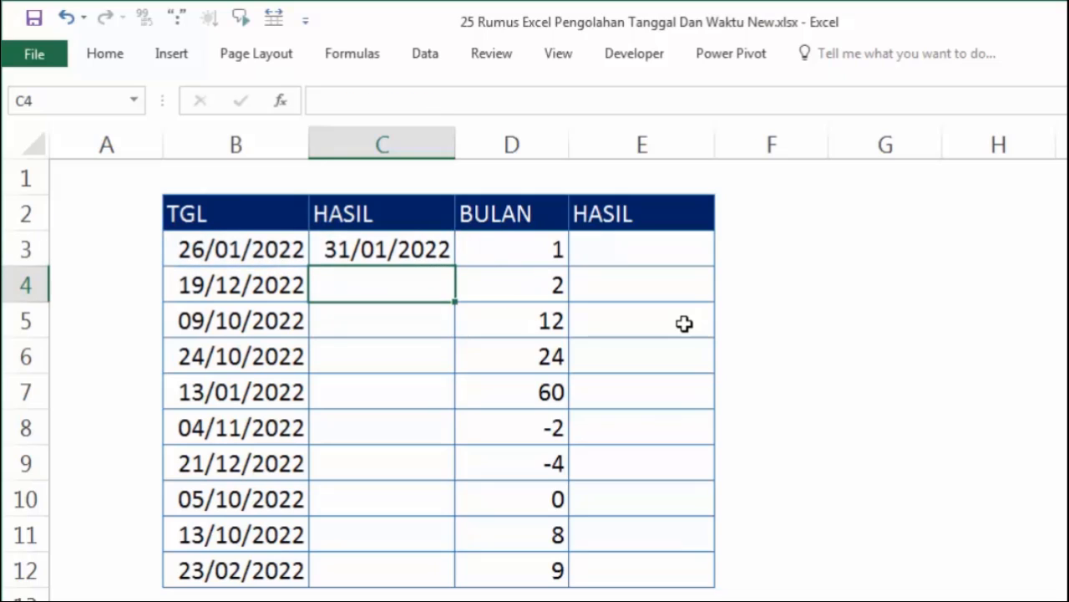
Step: Fill the EOMONTH formula from C3 down the first HASIL column to C12
{"action": "left_click", "coordinate": [377, 248]}
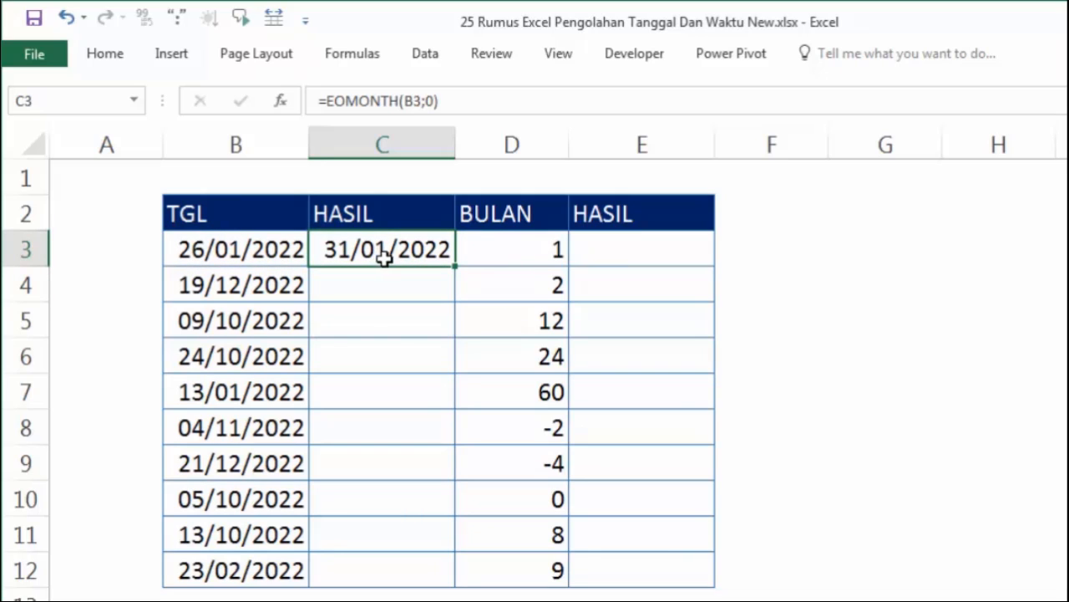
{"action": "left_click", "coordinate": [182, 253]}
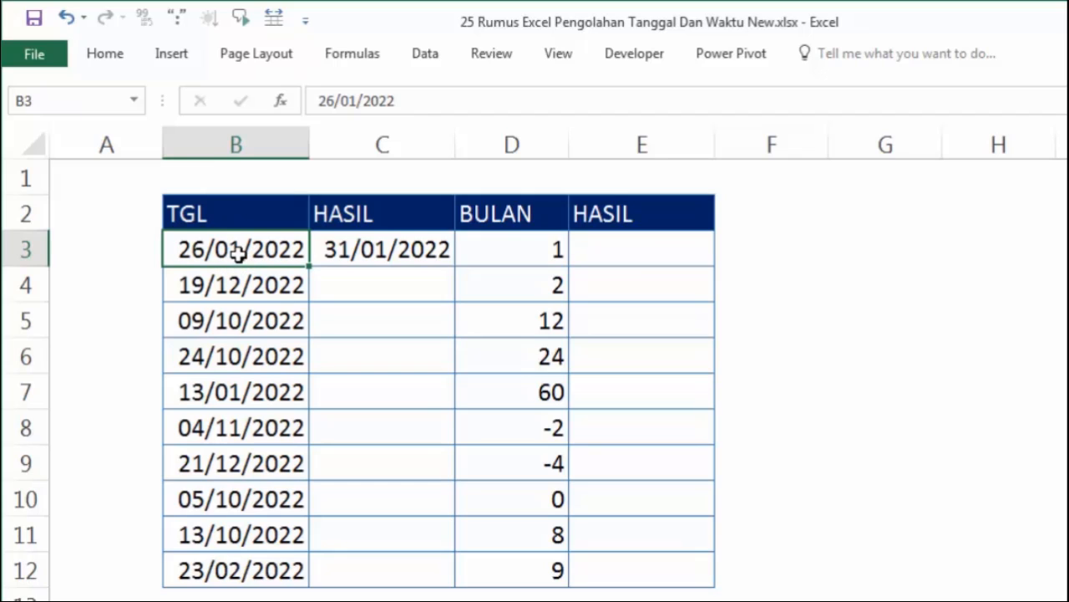
{"action": "left_click", "coordinate": [359, 249]}
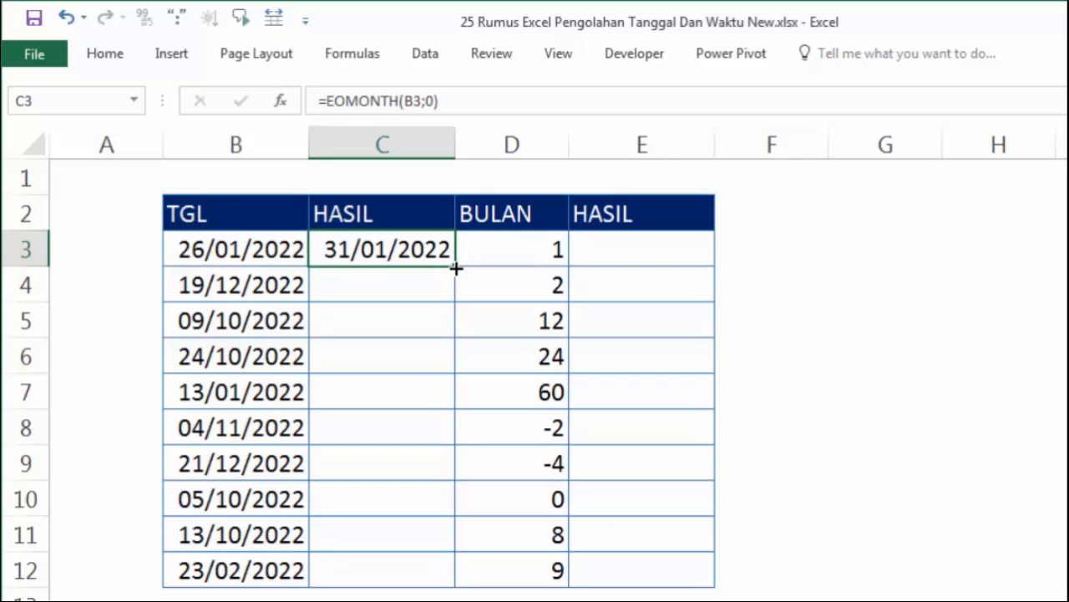
{"action": "left_click_drag", "start_coordinate": [454, 267], "coordinate": [428, 576]}
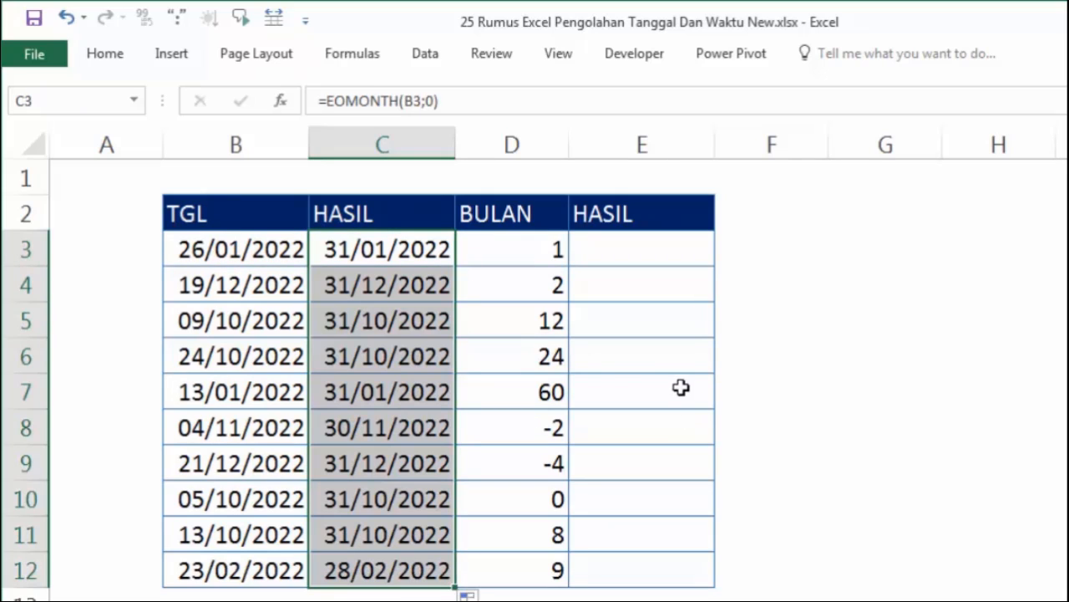
Step: Examine the EOMONTH results in C4 to C12 against the corresponding TGL dates
{"action": "left_click", "coordinate": [194, 282]}
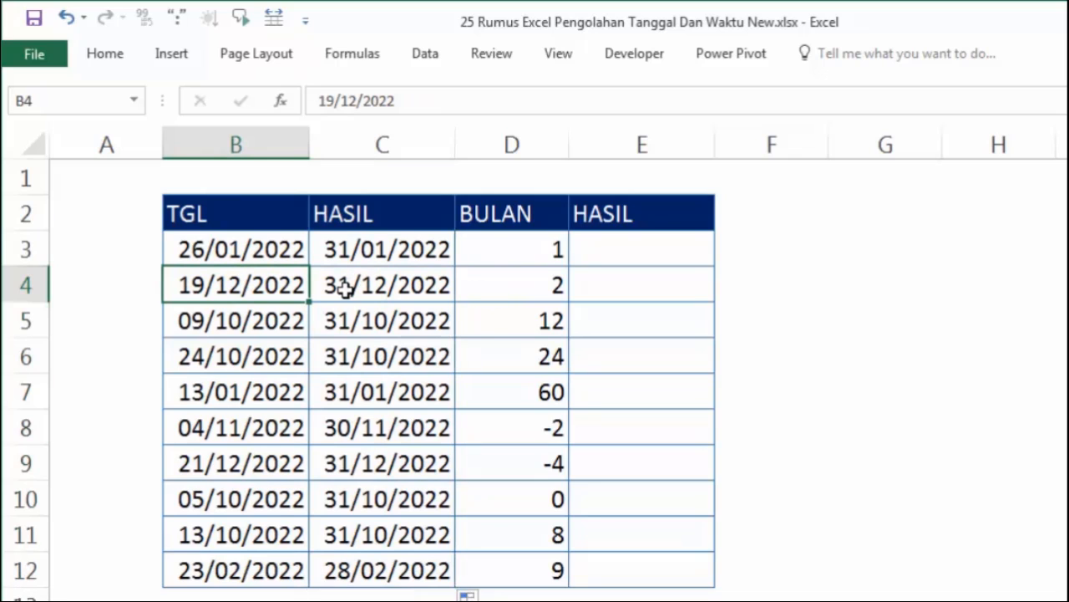
{"action": "left_click", "coordinate": [350, 324]}
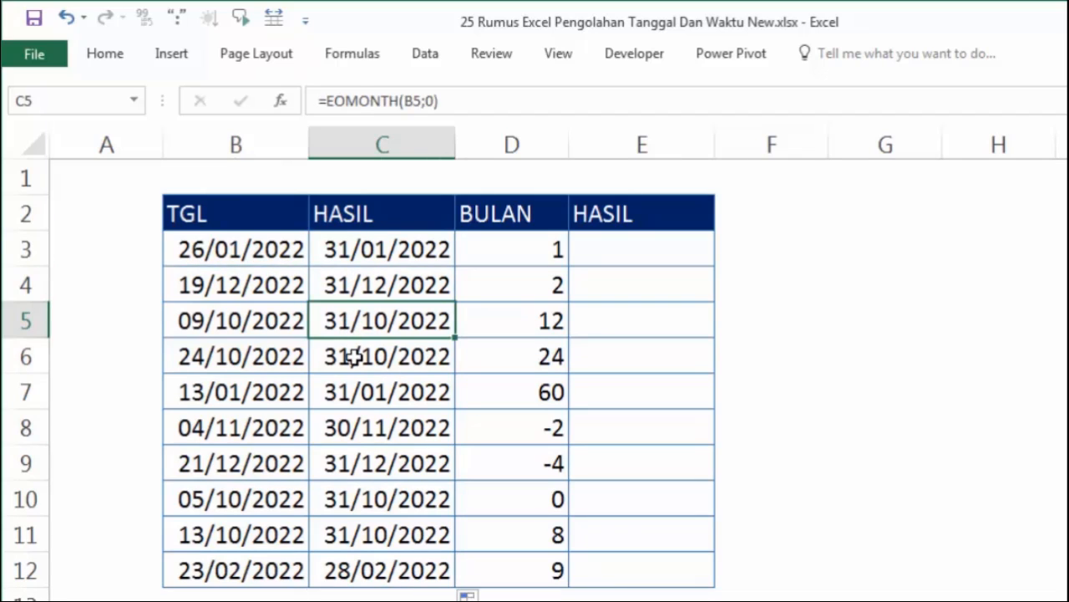
{"action": "left_click", "coordinate": [344, 356]}
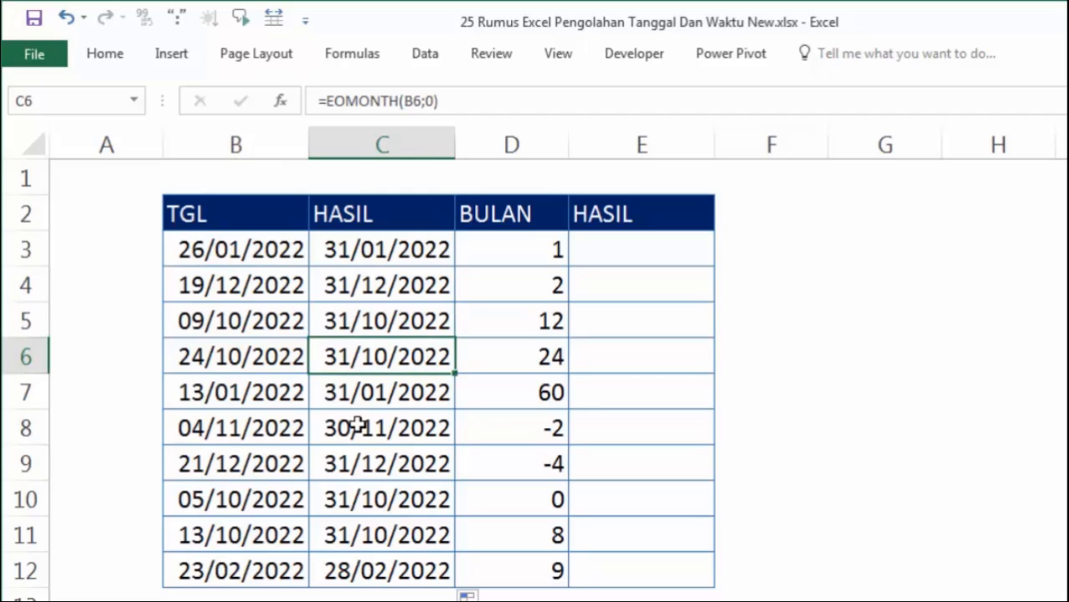
{"action": "left_click", "coordinate": [347, 399]}
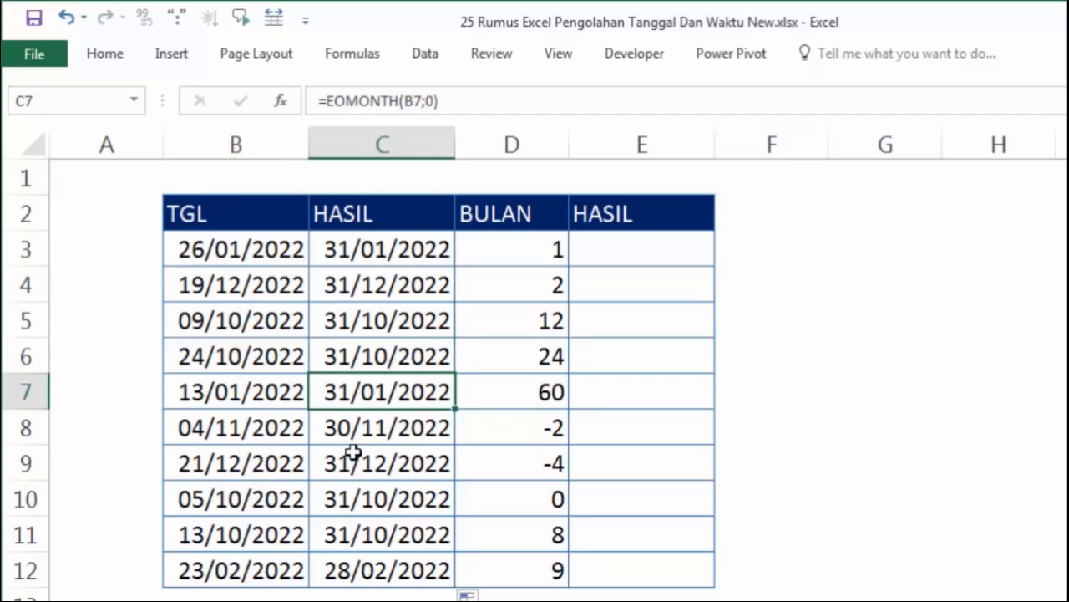
{"action": "left_click", "coordinate": [352, 439]}
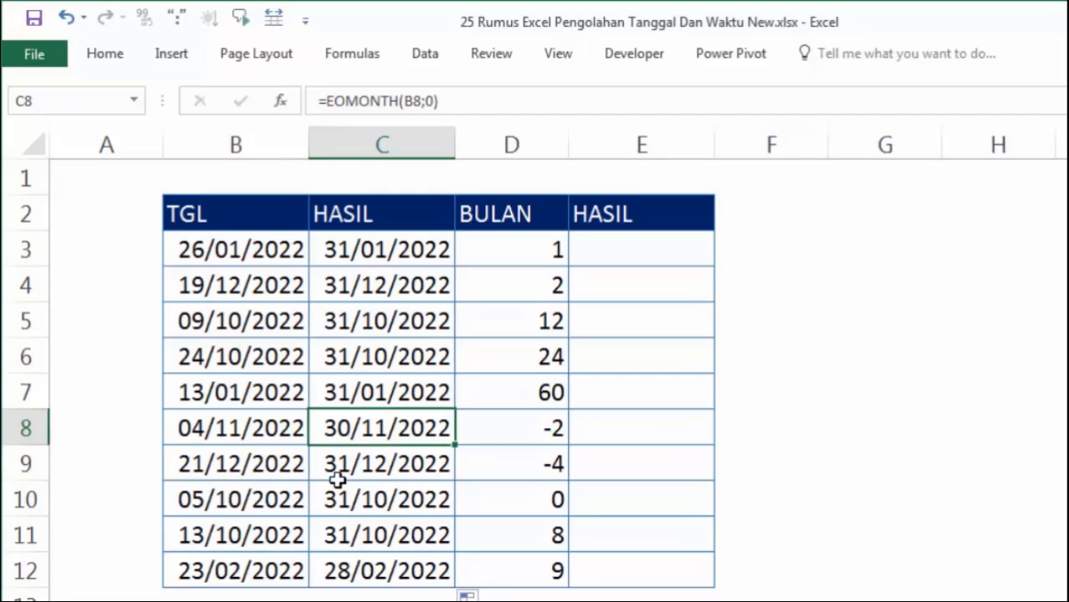
{"action": "left_click", "coordinate": [337, 475]}
{"action": "left_click", "coordinate": [336, 533]}
{"action": "left_click", "coordinate": [337, 571]}
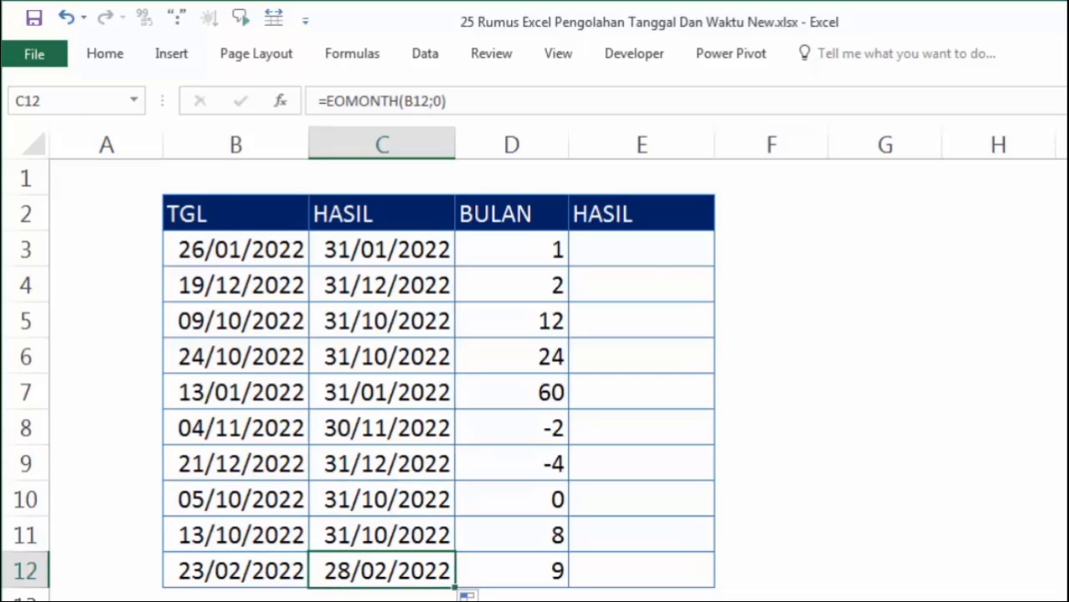
{"action": "left_click", "coordinate": [178, 569]}
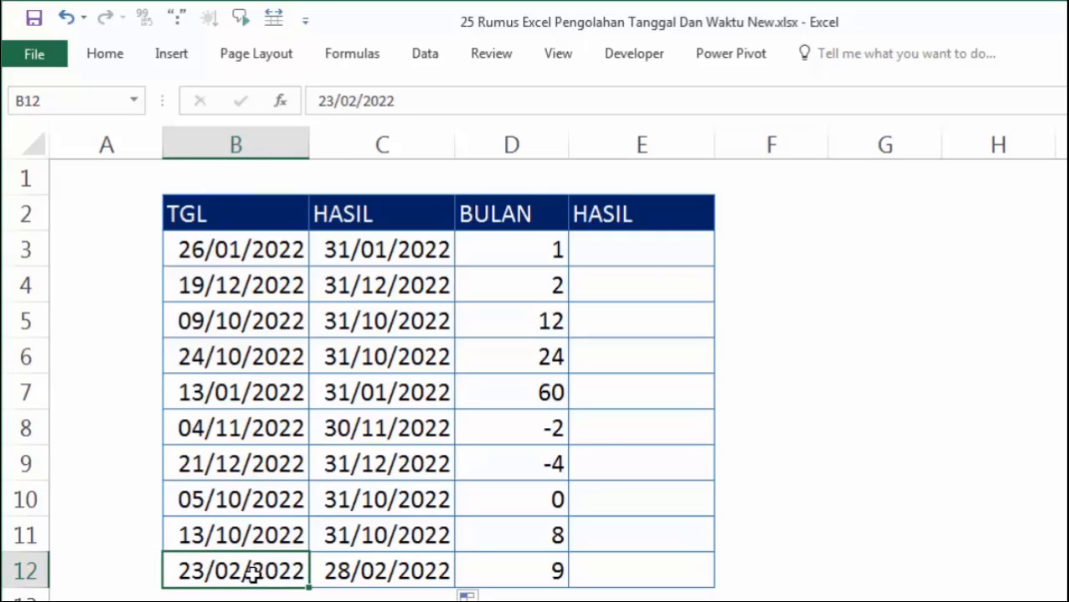
{"action": "left_click", "coordinate": [354, 570]}
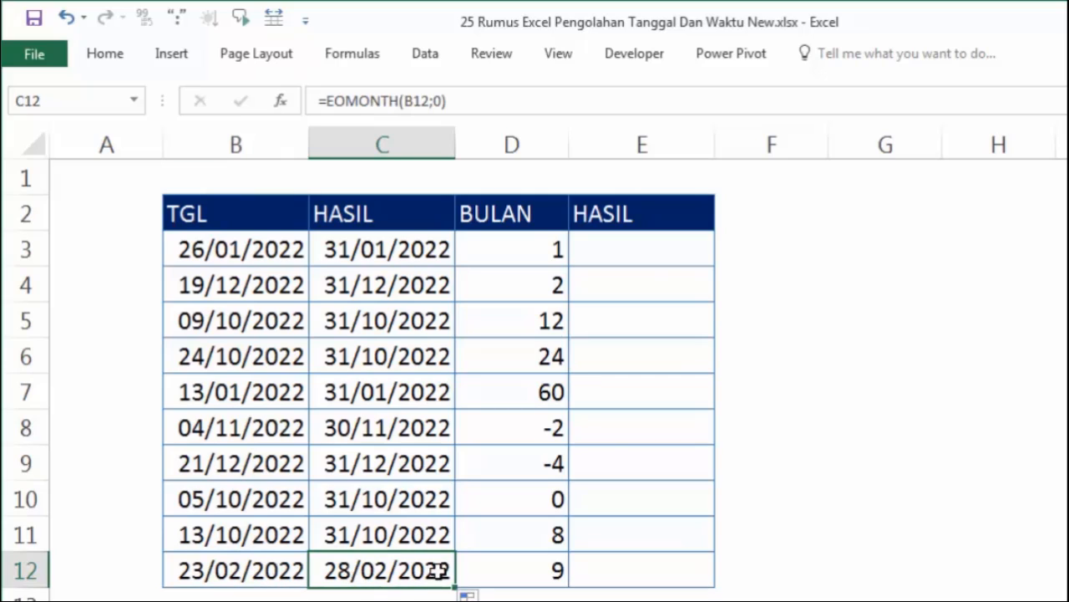
{"action": "left_click", "coordinate": [387, 488]}
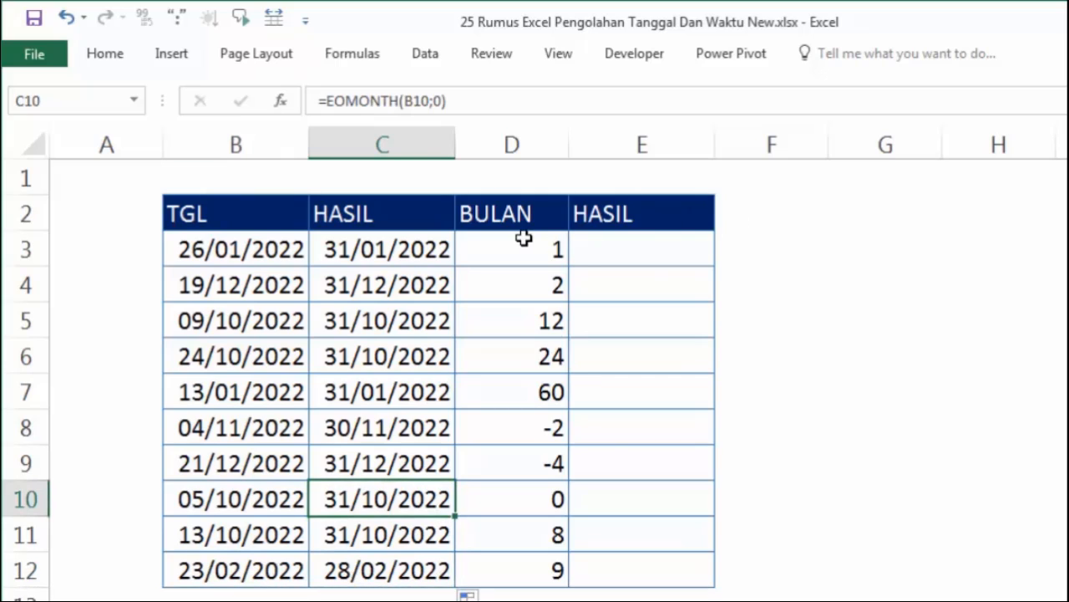
Step: Review the BULAN month offsets in D3 to D12, including the negative and zero values
{"action": "left_click", "coordinate": [524, 238]}
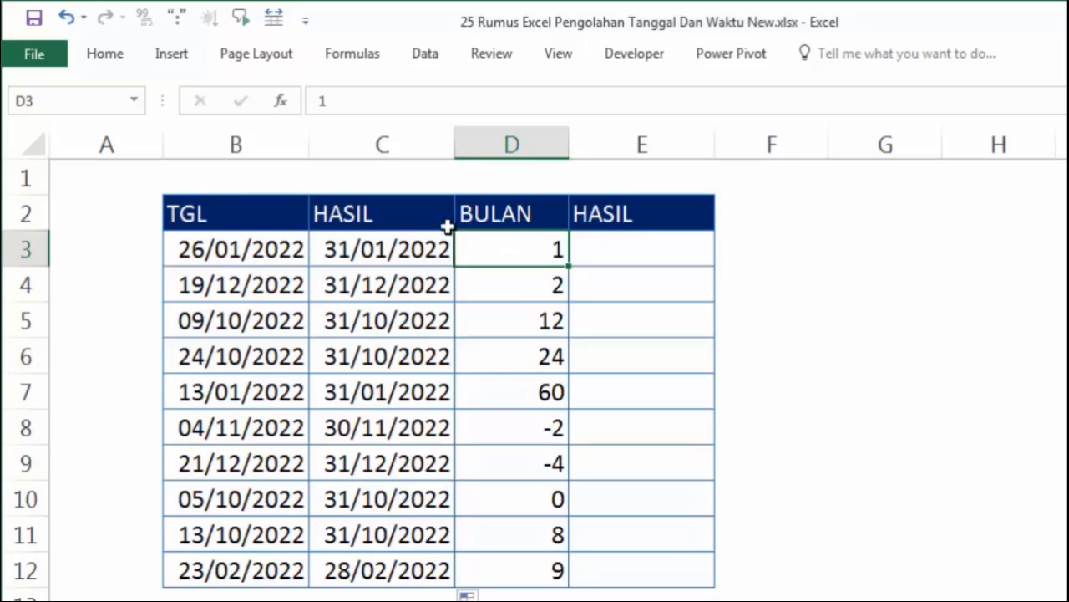
{"action": "left_click", "coordinate": [541, 289]}
{"action": "left_click", "coordinate": [534, 353]}
{"action": "left_click", "coordinate": [527, 430]}
{"action": "left_click", "coordinate": [523, 468]}
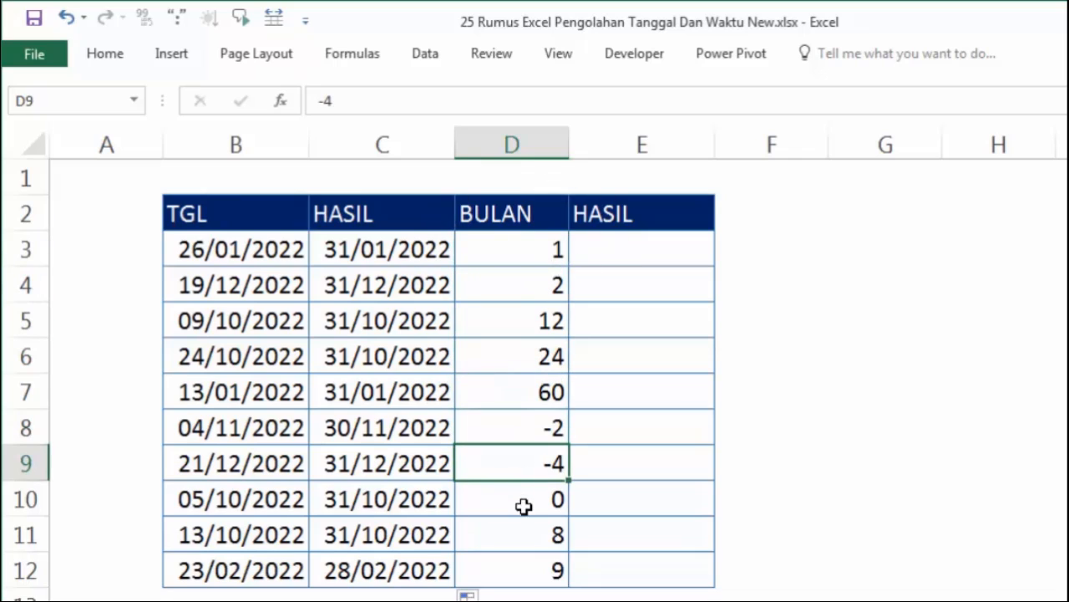
{"action": "left_click", "coordinate": [523, 508]}
{"action": "left_click", "coordinate": [522, 572]}
{"action": "left_click", "coordinate": [524, 243]}
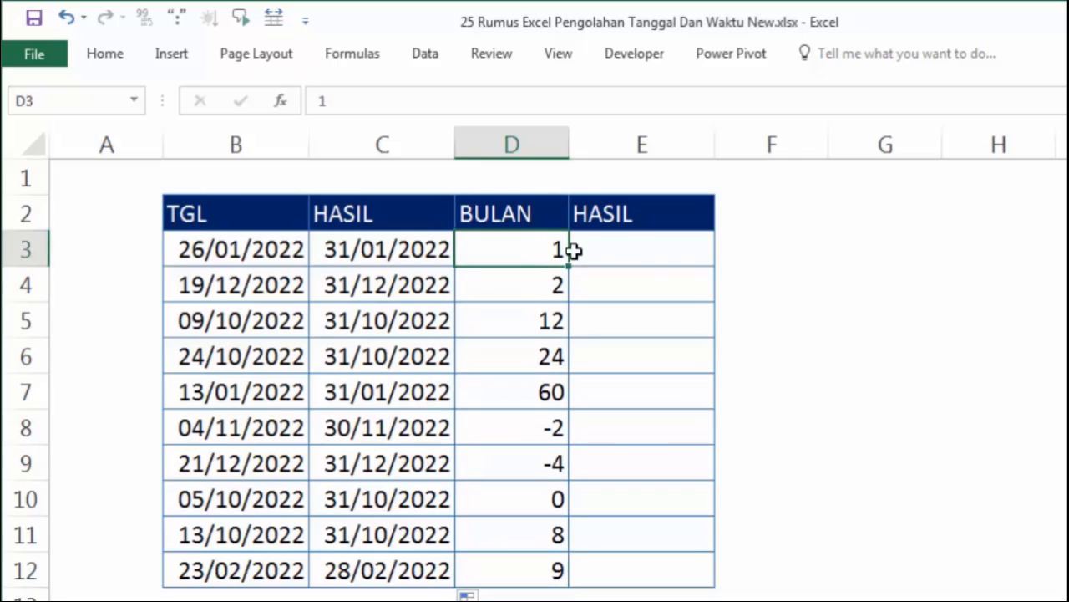
{"action": "left_click", "coordinate": [378, 250]}
Step: Enter =EOMONTH(B3;D3) in E3 to return the month-end date shifted by the BULAN offset
{"action": "left_click", "coordinate": [627, 247]}
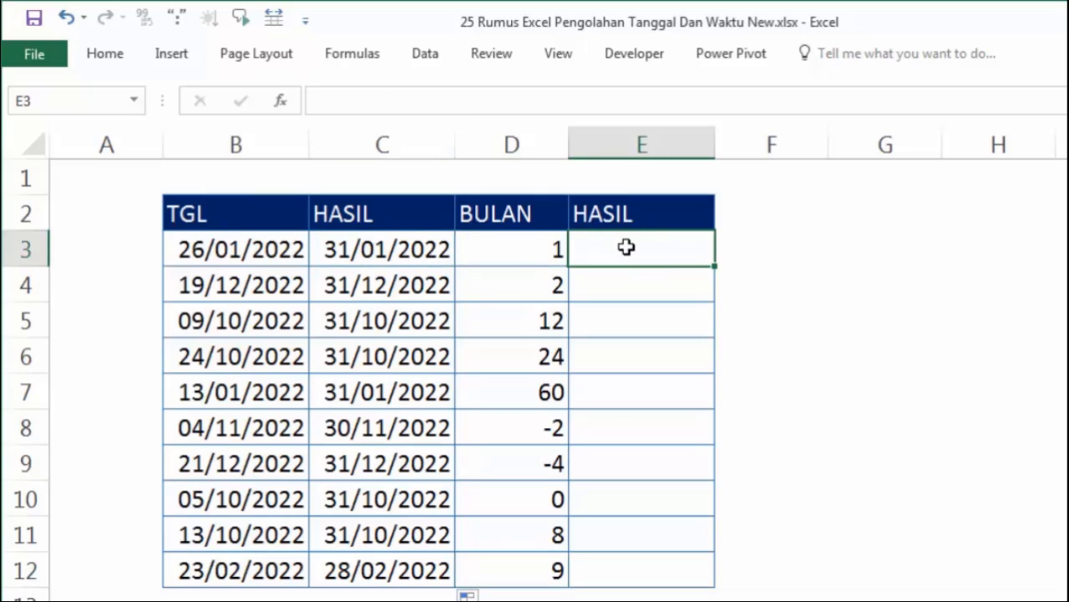
{"action": "type", "text": "="}
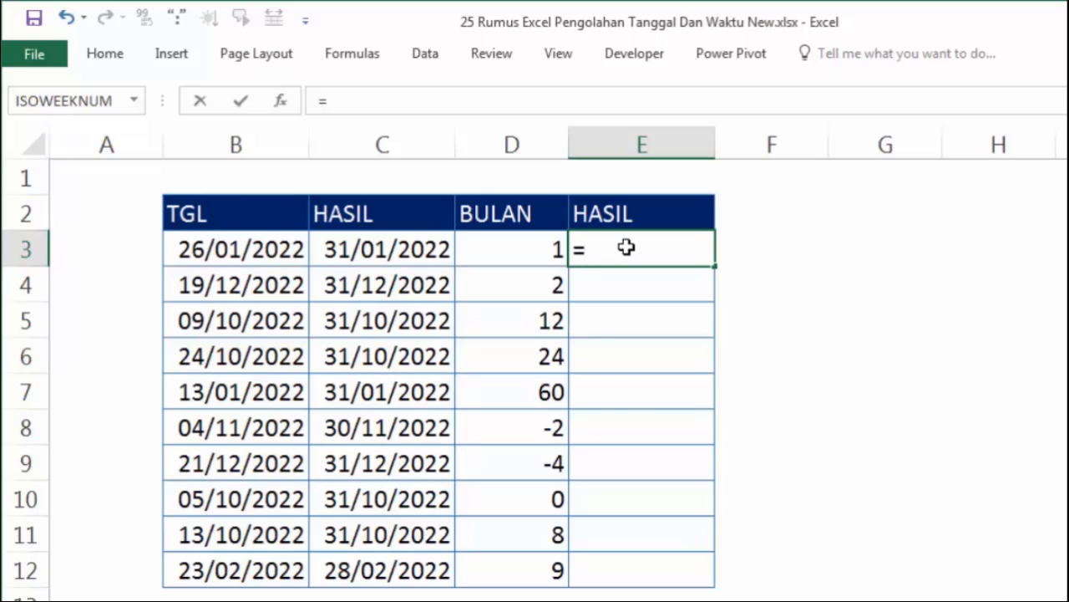
{"action": "type", "text": "eo"}
{"action": "key", "text": "Tab"}
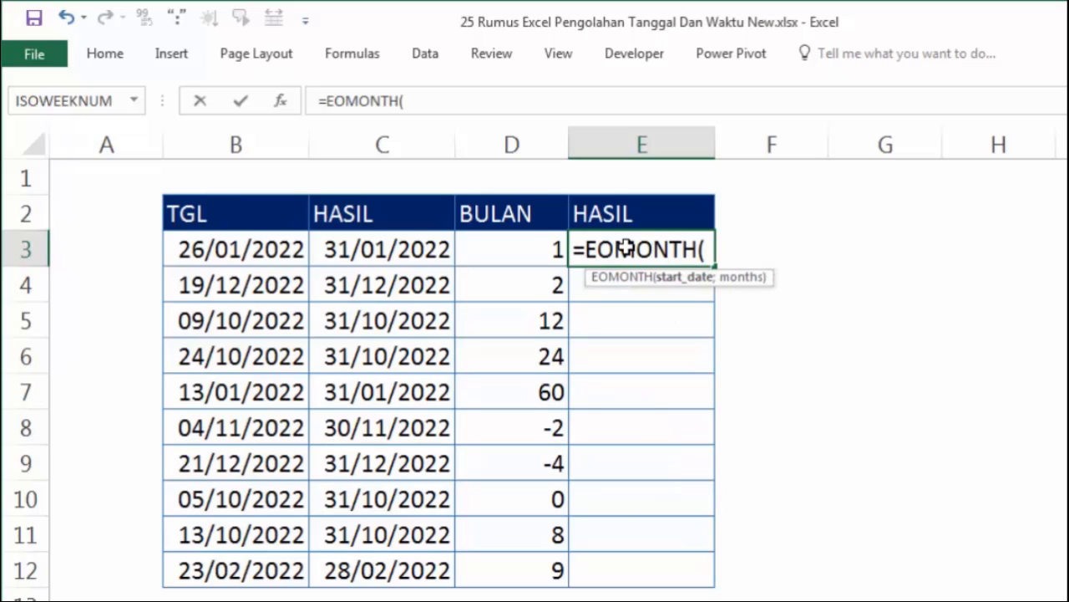
{"action": "left_click", "coordinate": [226, 255]}
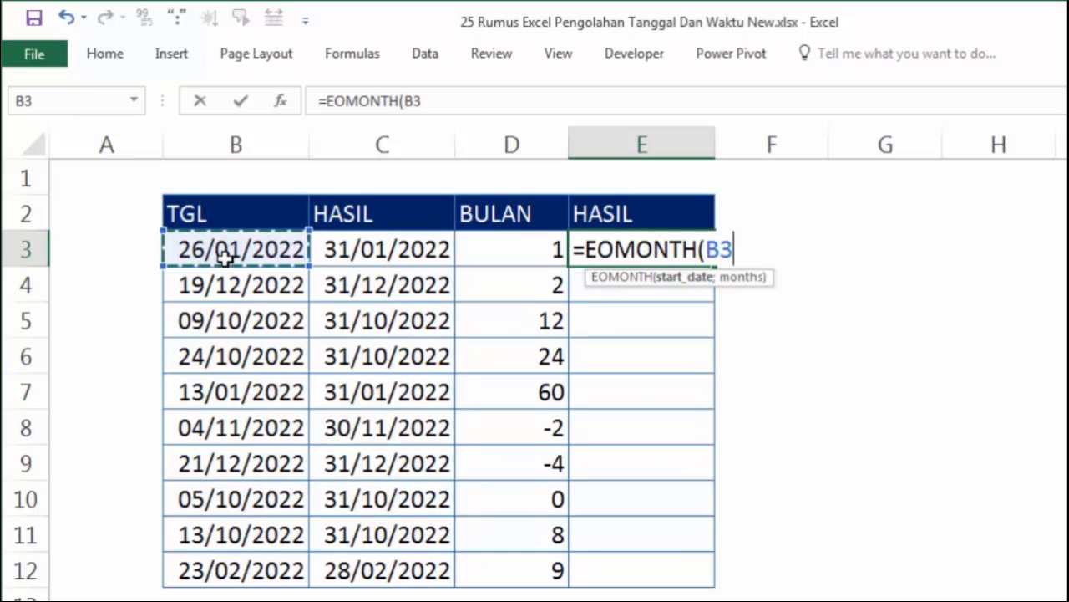
{"action": "type", "text": ";"}
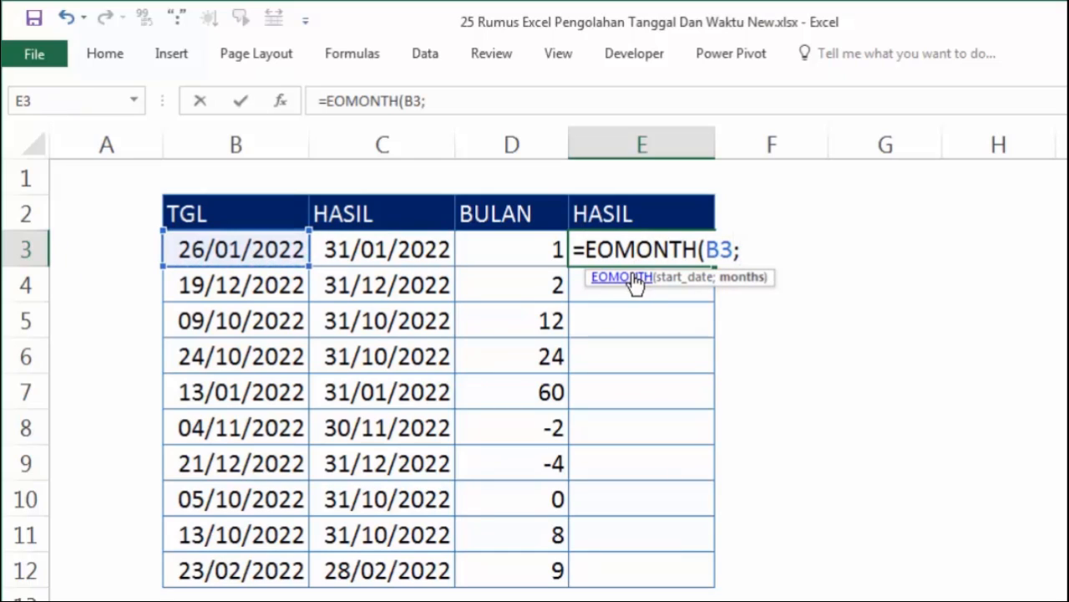
{"action": "left_click", "coordinate": [489, 242]}
{"action": "key", "text": "Return"}
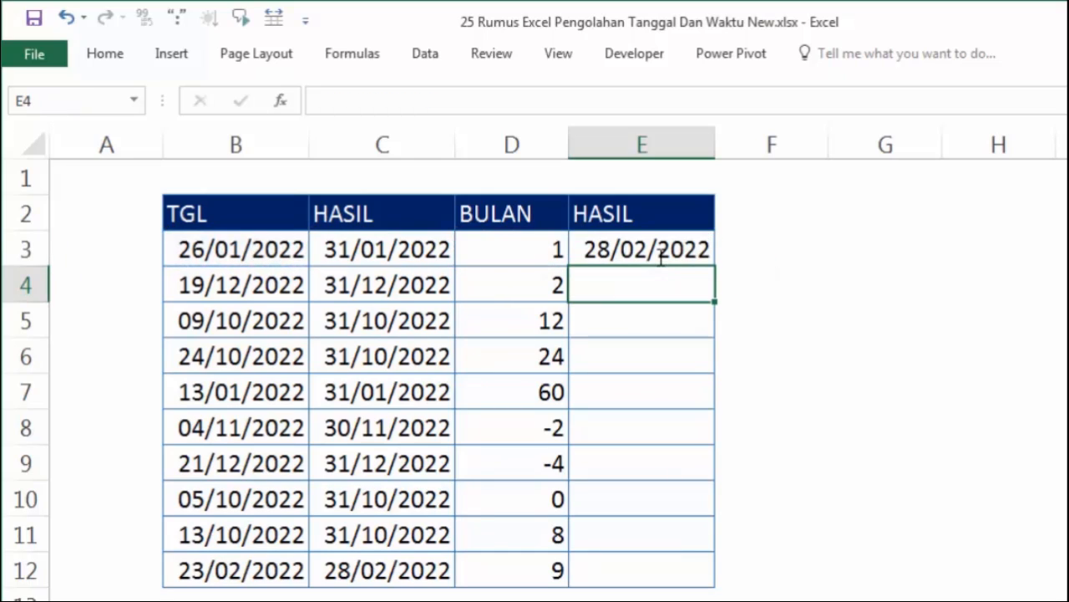
Step: Check the E3 result against its date and offset, and examine the TGL date and BULAN offset in row 4
{"action": "key", "text": "Up"}
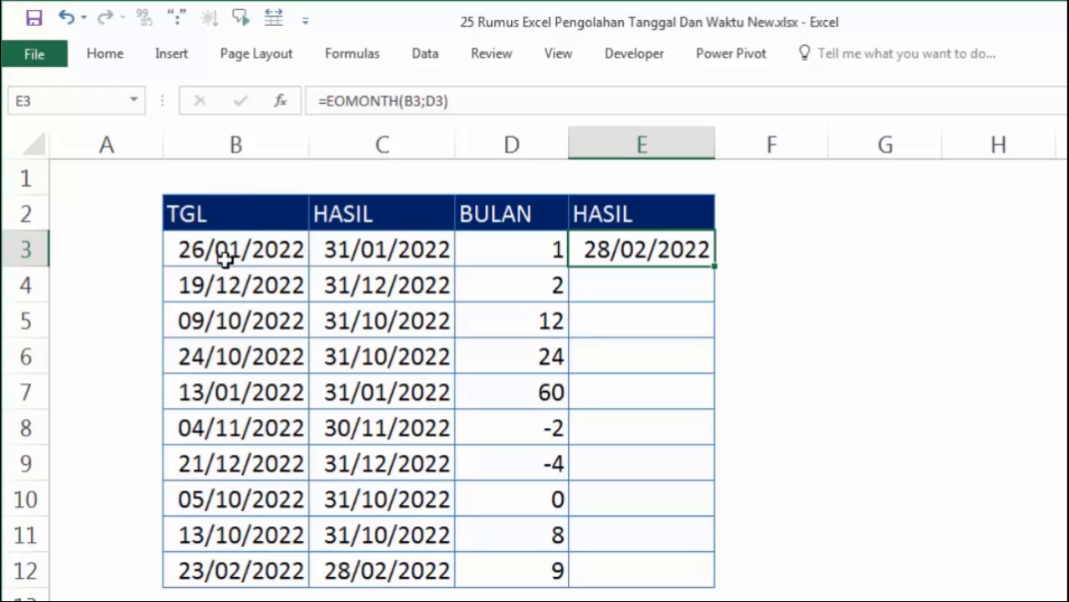
{"action": "left_click", "coordinate": [521, 248]}
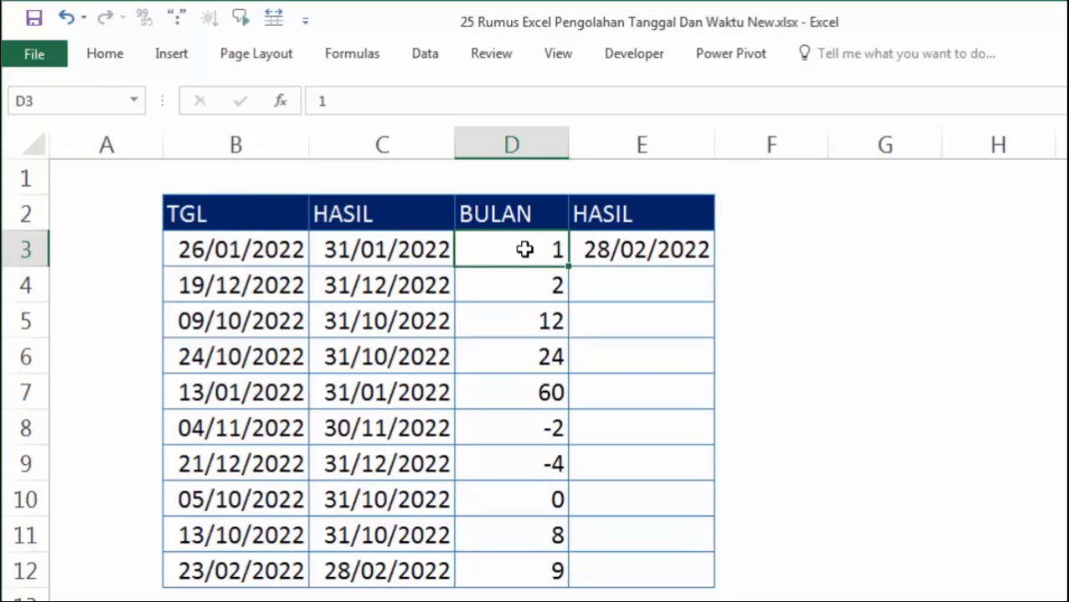
{"action": "left_click", "coordinate": [619, 254]}
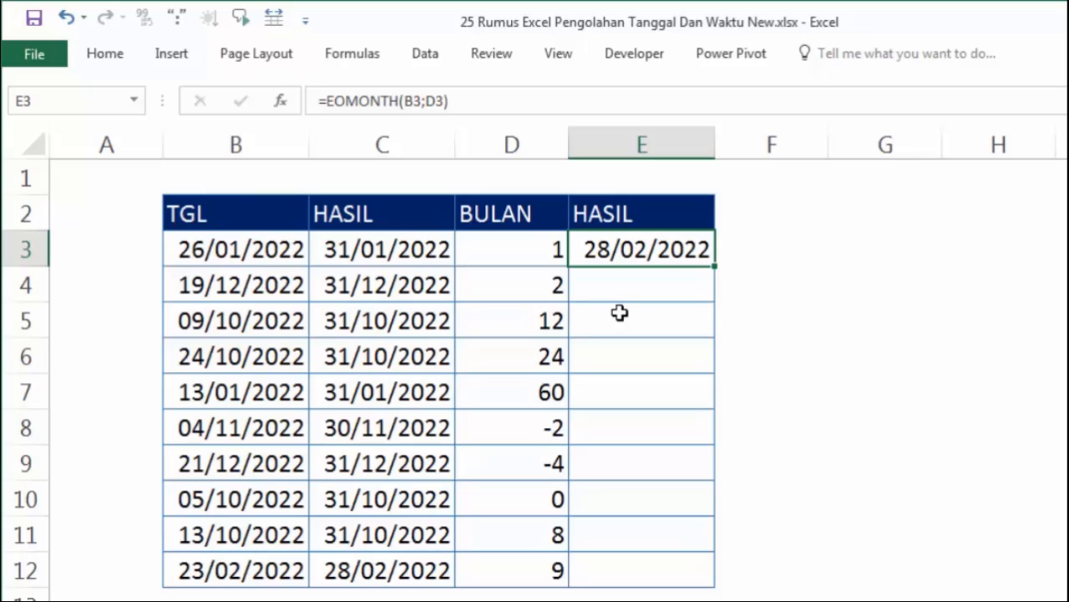
{"action": "left_click", "coordinate": [220, 287]}
{"action": "left_click", "coordinate": [520, 280]}
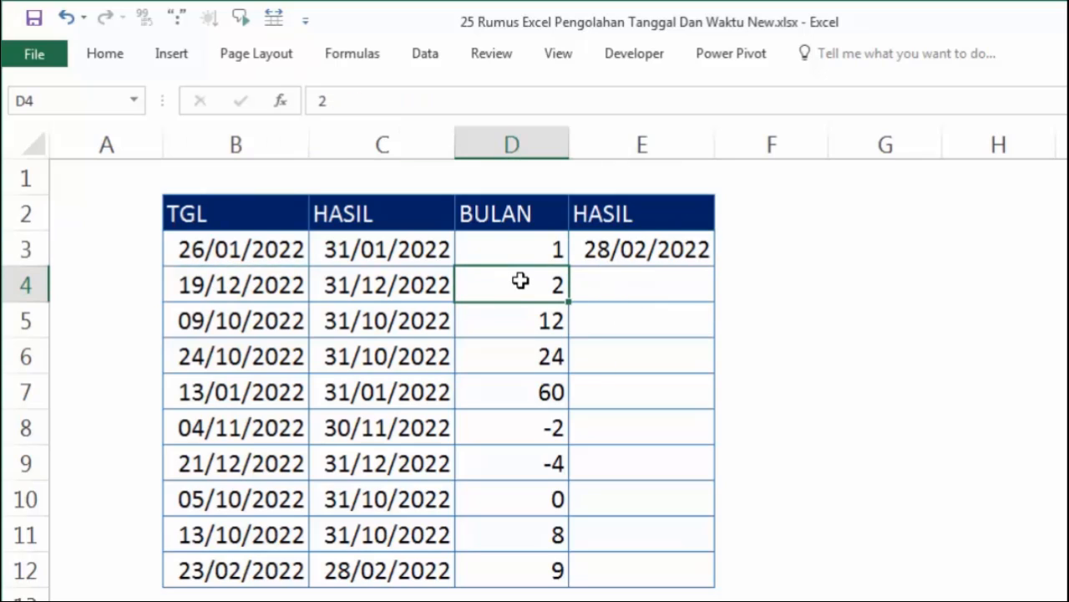
{"action": "left_click", "coordinate": [234, 287]}
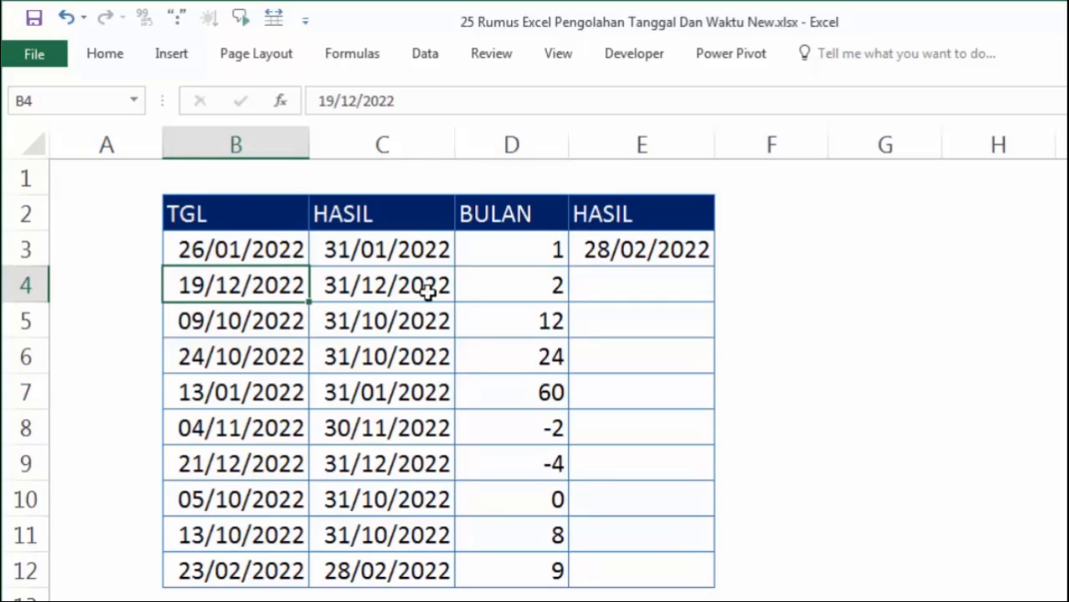
{"action": "left_click", "coordinate": [534, 293]}
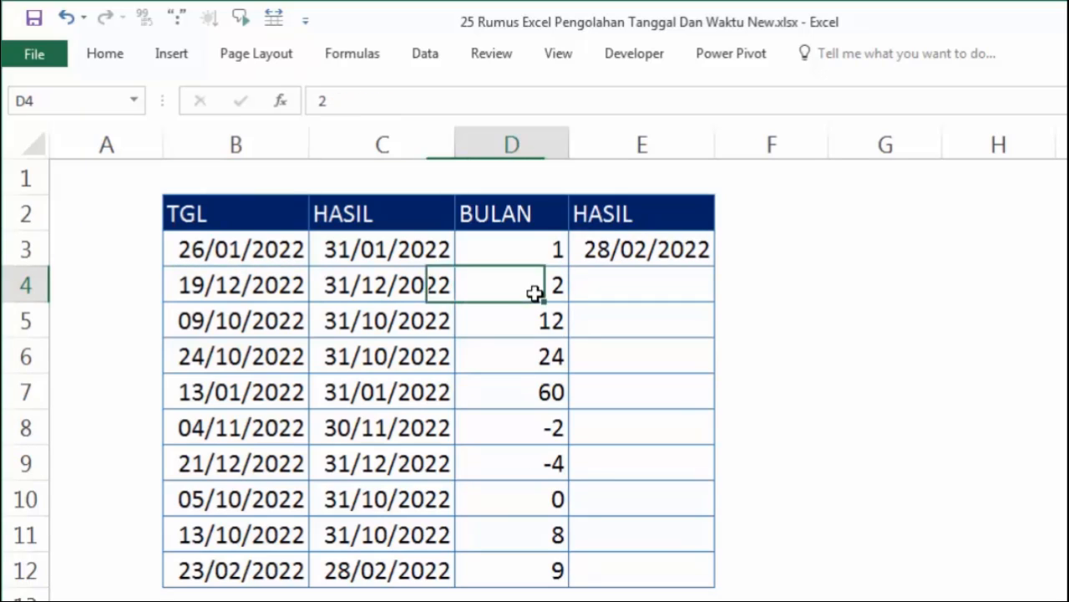
Step: Fill the EOMONTH formula from E3 down the second HASIL column to E12
{"action": "left_click", "coordinate": [667, 254]}
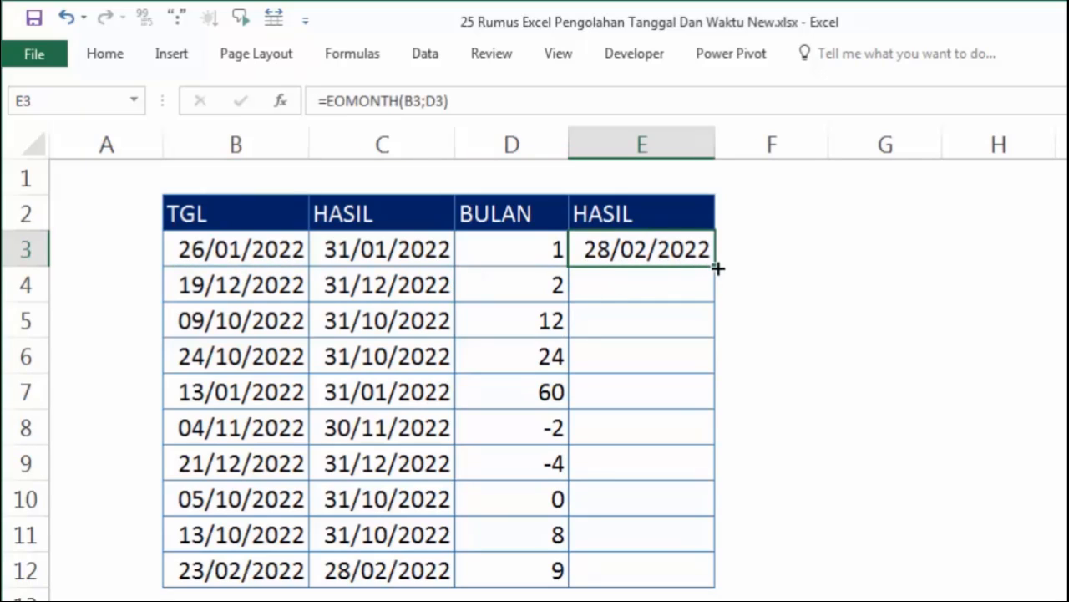
{"action": "left_click_drag", "start_coordinate": [717, 268], "coordinate": [724, 586]}
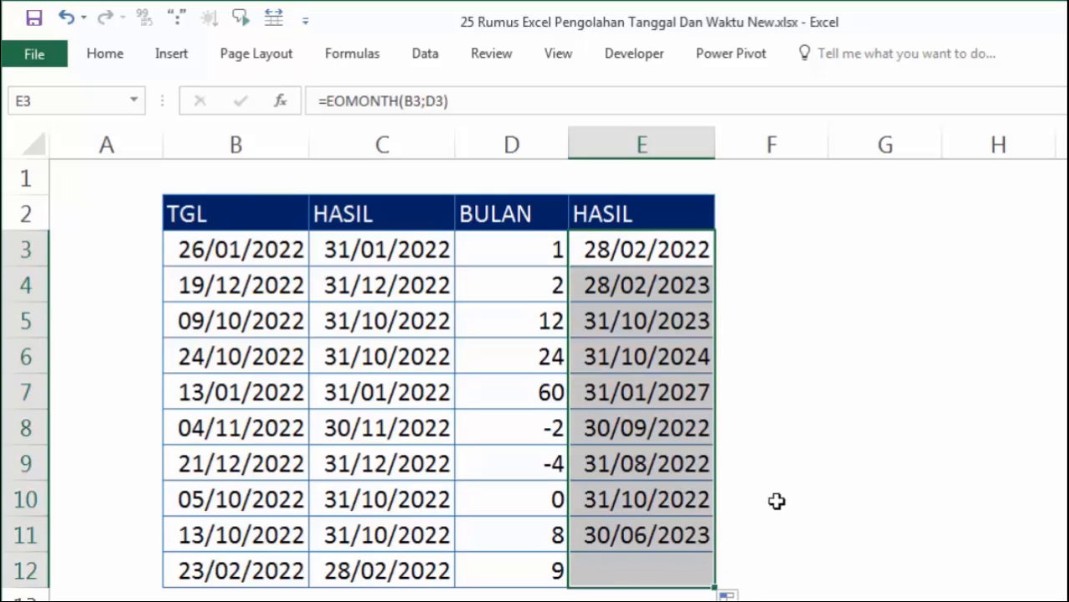
{"action": "left_click", "coordinate": [831, 359]}
Step: Compare the EOMONTH results in E4 to E8 with their TGL dates and BULAN offsets, and inspect the formula in E8
{"action": "left_click", "coordinate": [516, 279]}
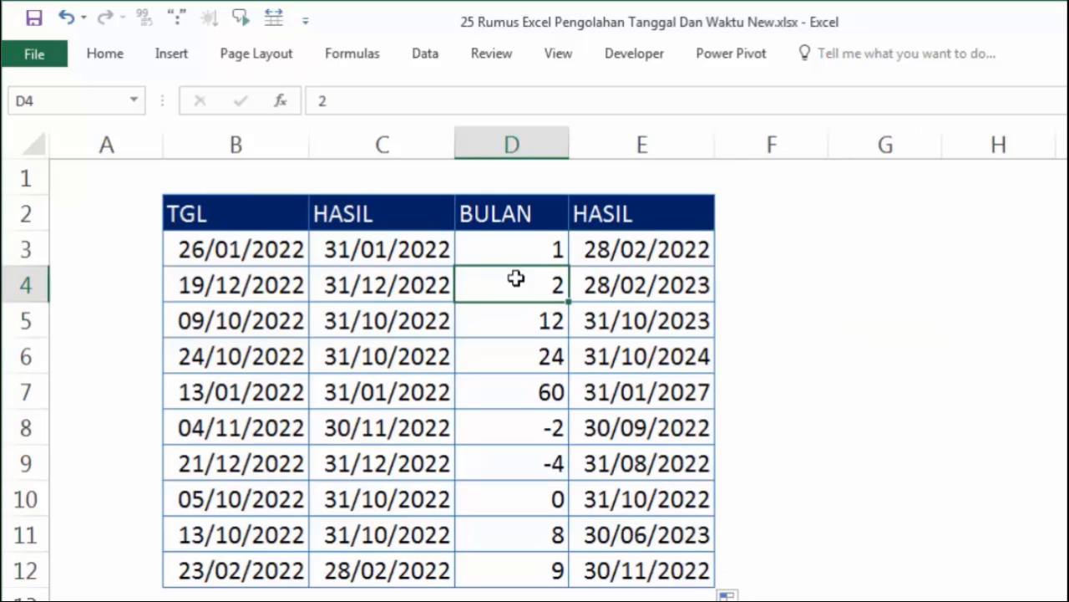
{"action": "left_click", "coordinate": [664, 277]}
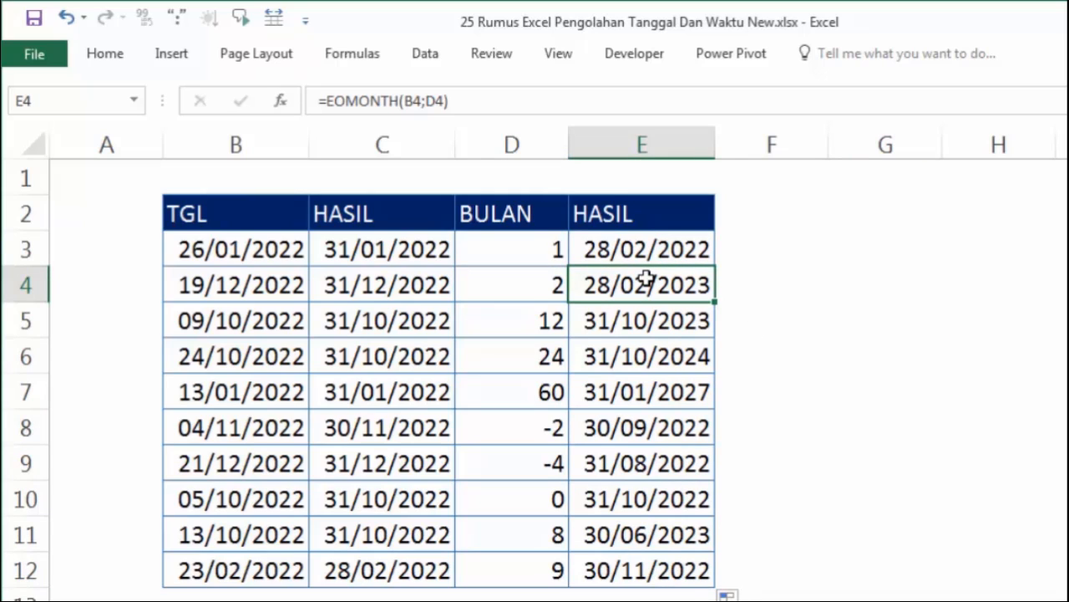
{"action": "left_click", "coordinate": [265, 287]}
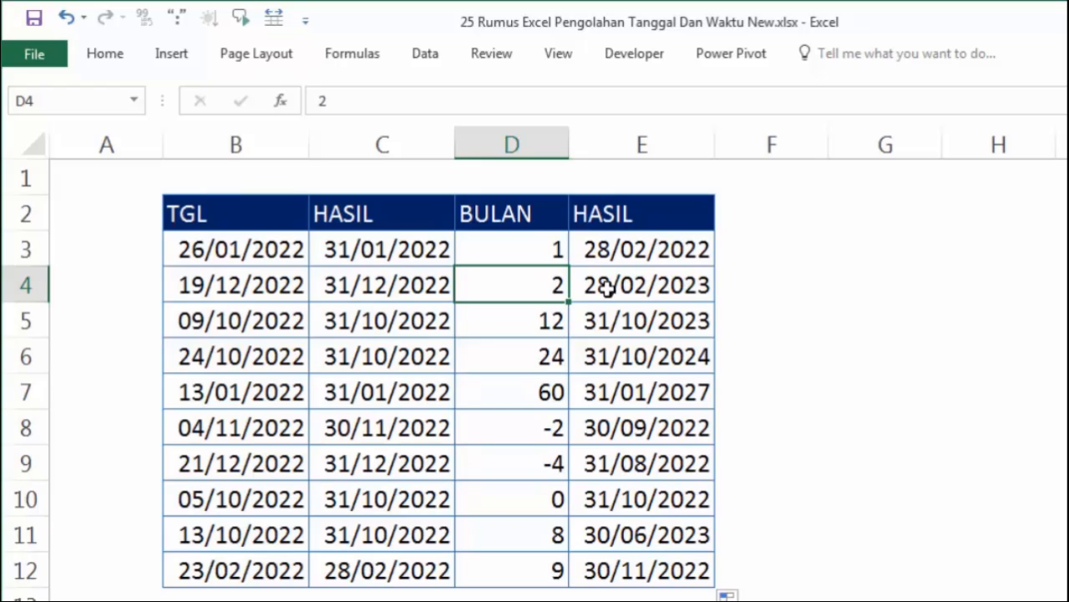
{"action": "left_click", "coordinate": [652, 286]}
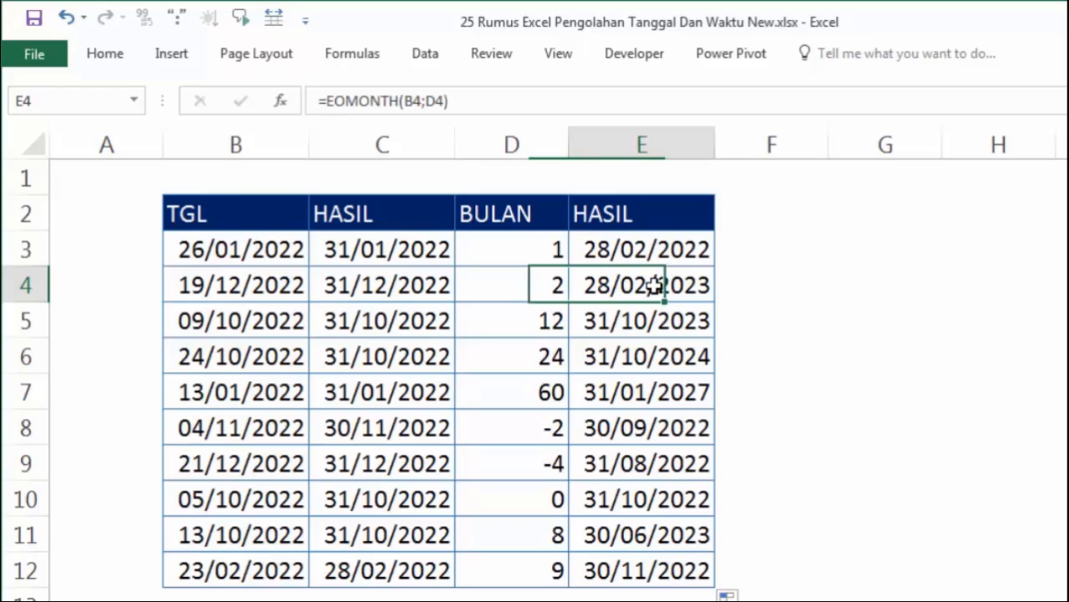
{"action": "left_click", "coordinate": [636, 322]}
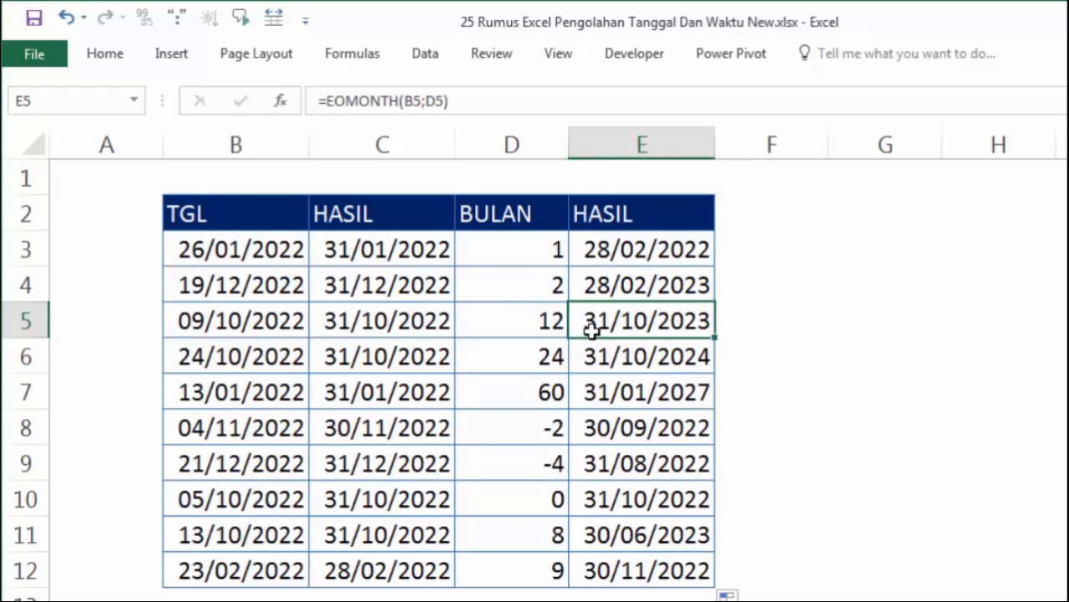
{"action": "left_click", "coordinate": [614, 371]}
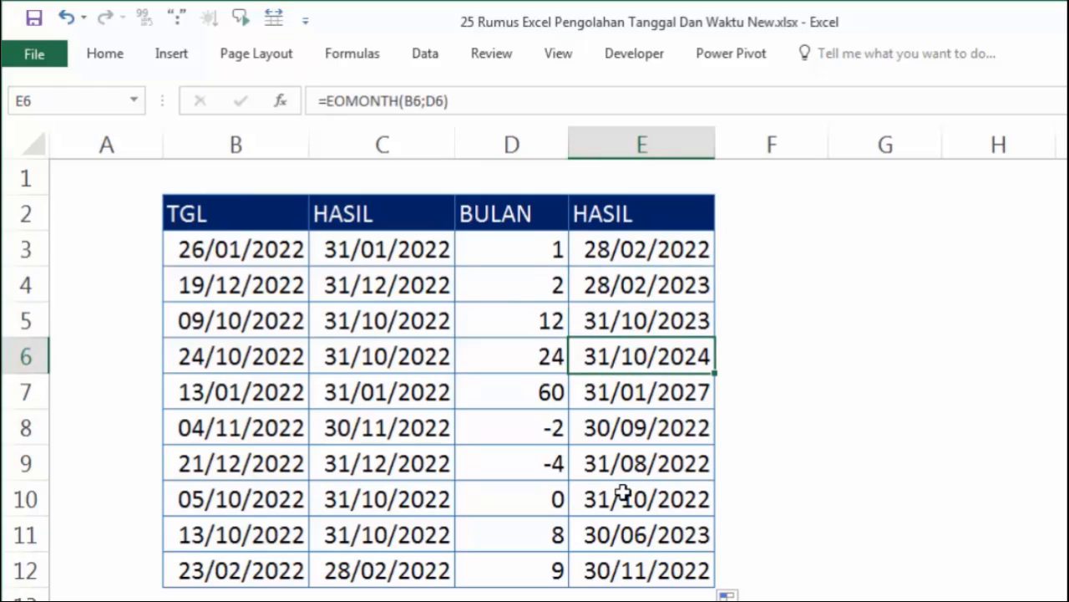
{"action": "left_click", "coordinate": [598, 424]}
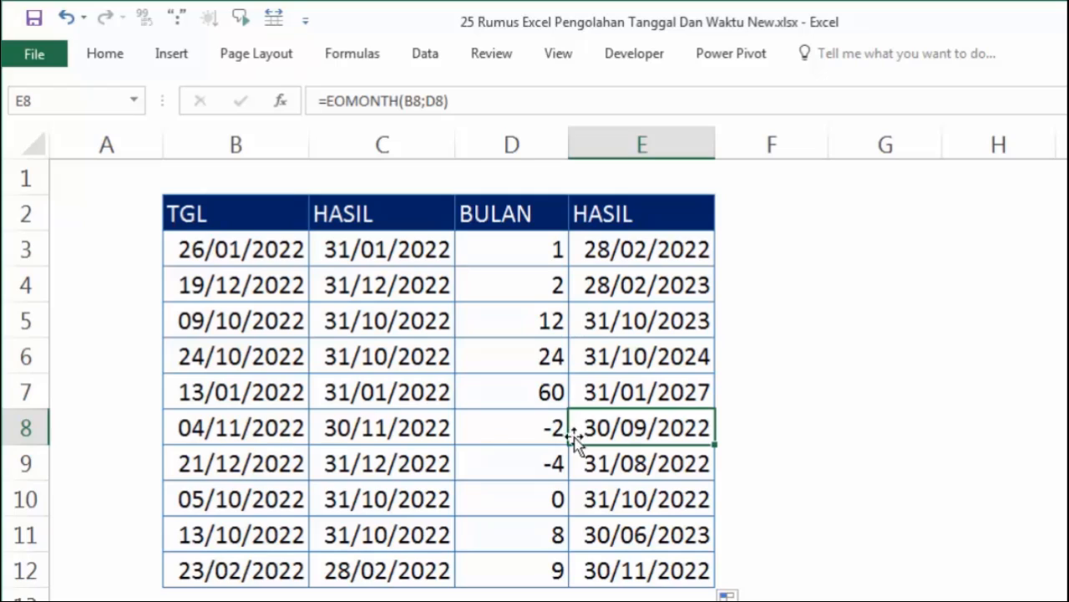
{"action": "double_click", "coordinate": [612, 430]}
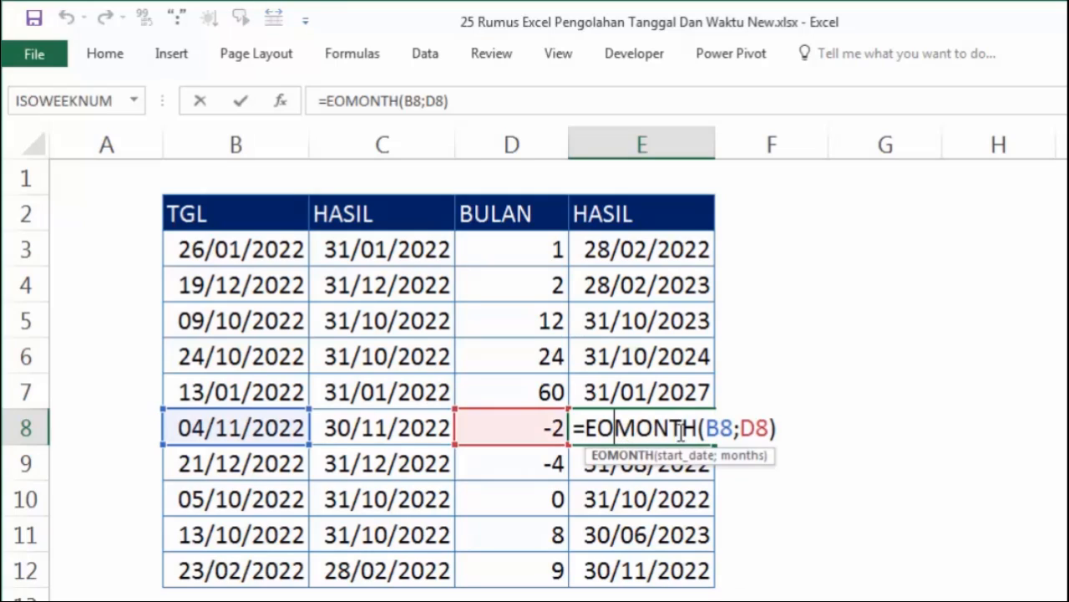
{"action": "key", "text": "Return"}
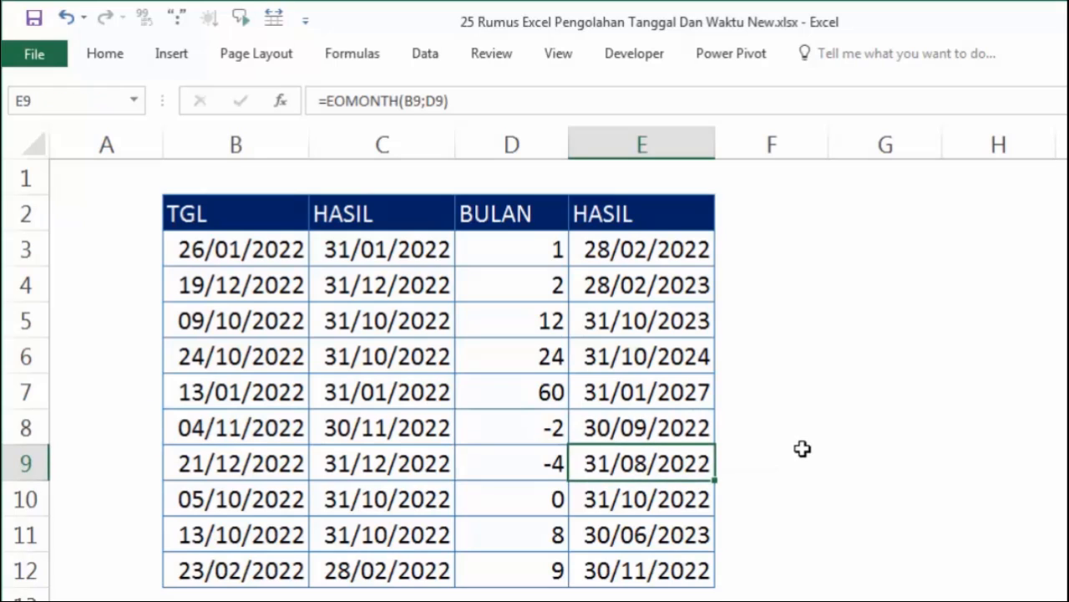
{"action": "left_click", "coordinate": [800, 449]}
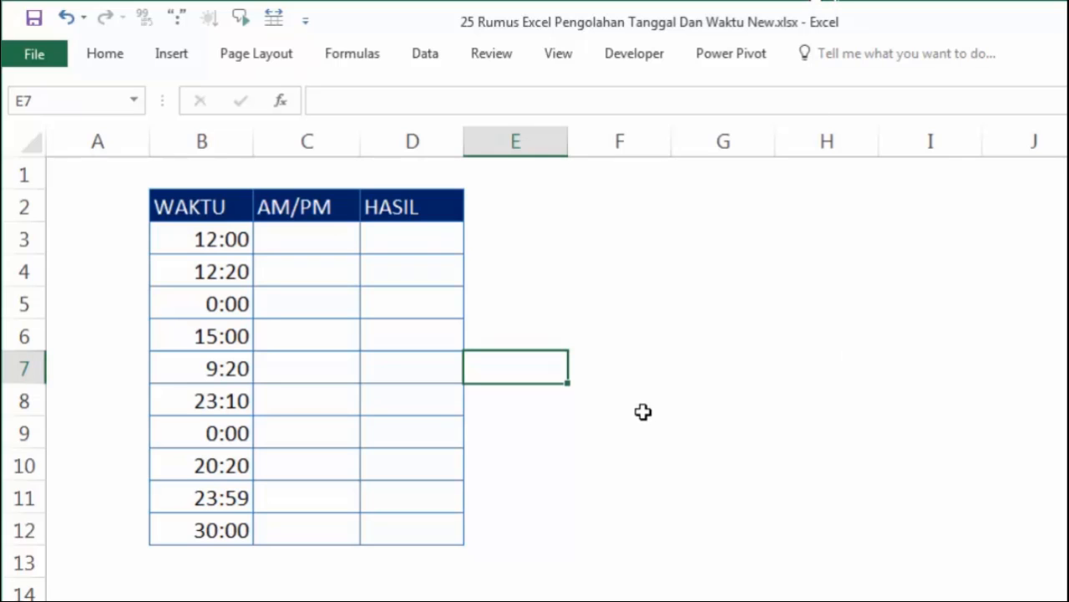
Step: On the WAKTU sheet, copy the times in B3:B12 into the AM/PM column from C3 as values, keeping the column's time format
{"action": "left_click", "coordinate": [467, 272]}
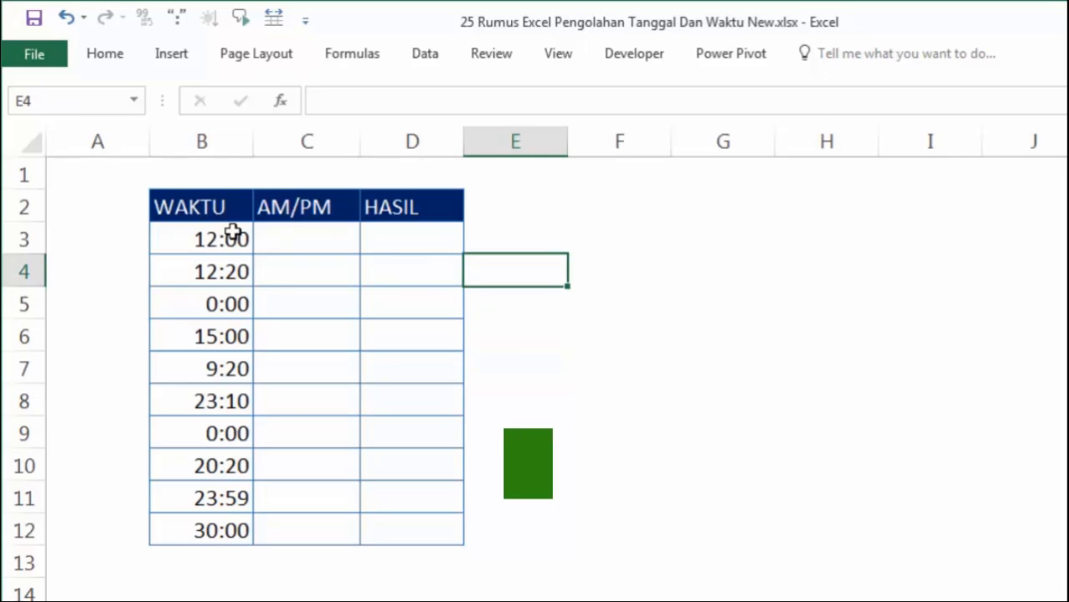
{"action": "left_click", "coordinate": [198, 209]}
{"action": "left_click_drag", "start_coordinate": [208, 237], "coordinate": [209, 535]}
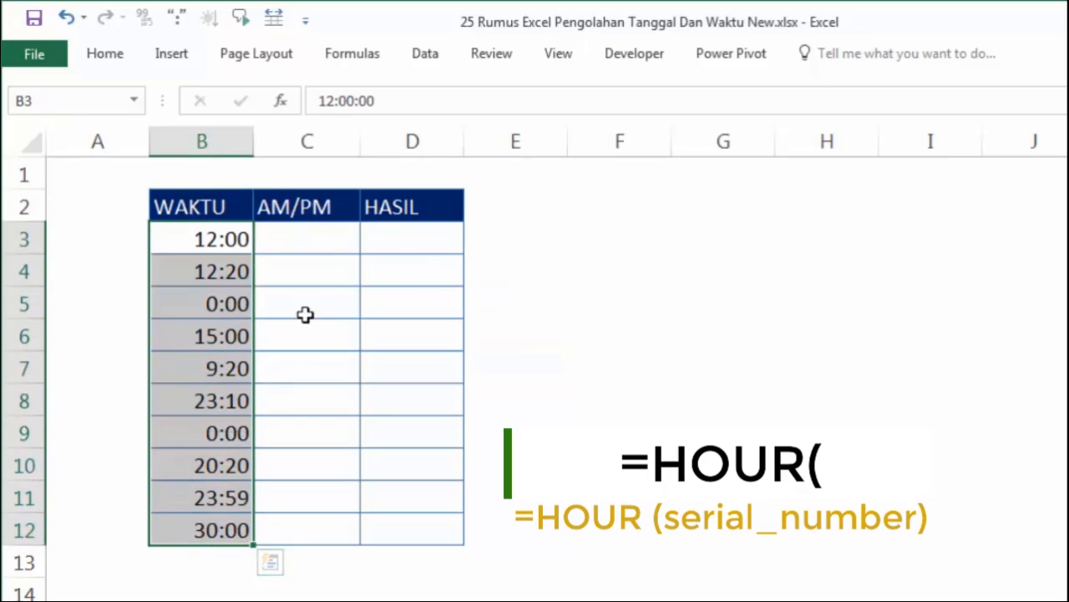
{"action": "key", "text": "ctrl+c"}
{"action": "left_click", "coordinate": [303, 239]}
{"action": "right_click", "coordinate": [304, 239]}
{"action": "left_click", "coordinate": [389, 335]}
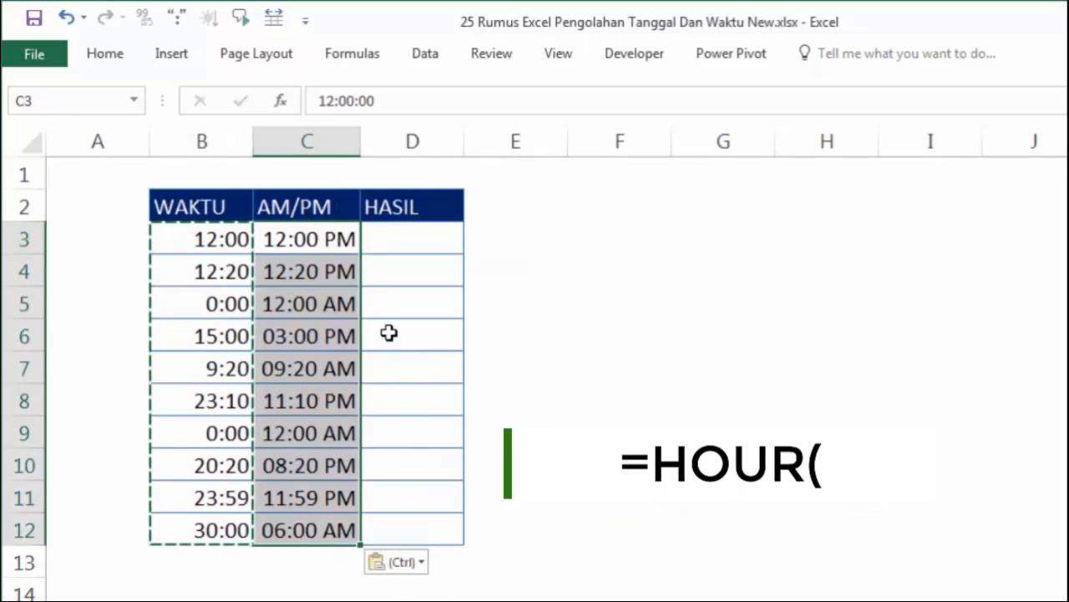
{"action": "left_click", "coordinate": [526, 322]}
{"action": "key", "text": "Escape"}
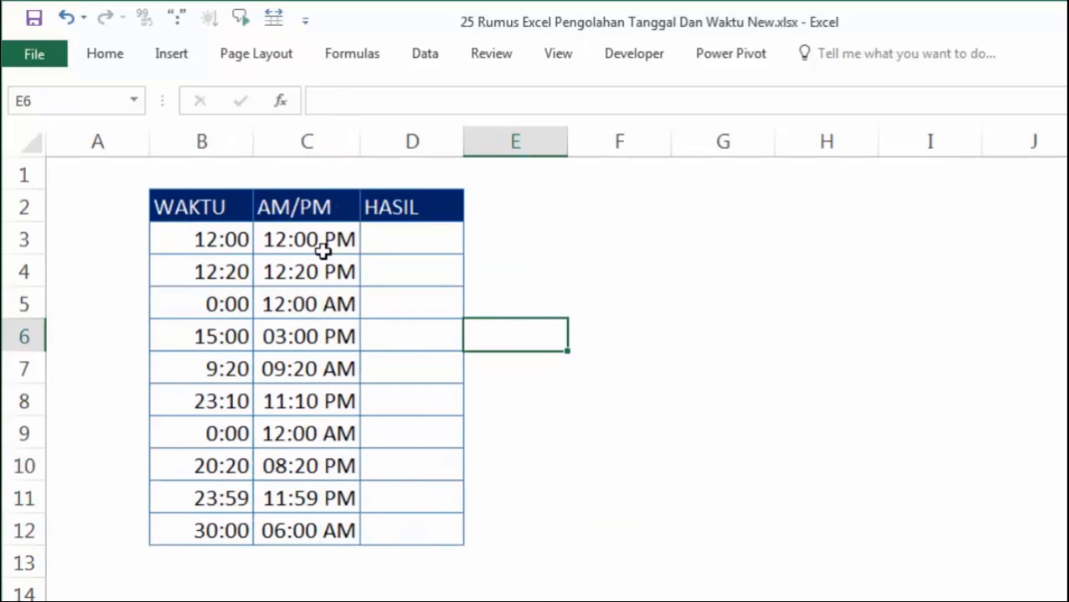
Step: Compare the 24-hour WAKTU times with their AM/PM equivalents in rows 3 to 6
{"action": "left_click", "coordinate": [324, 247]}
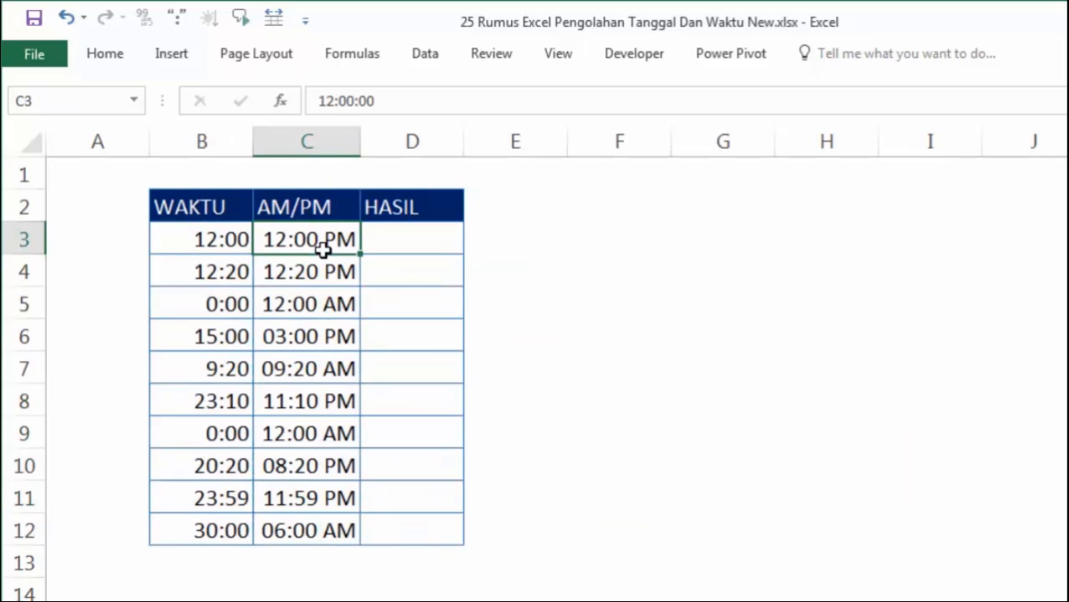
{"action": "left_click", "coordinate": [214, 274]}
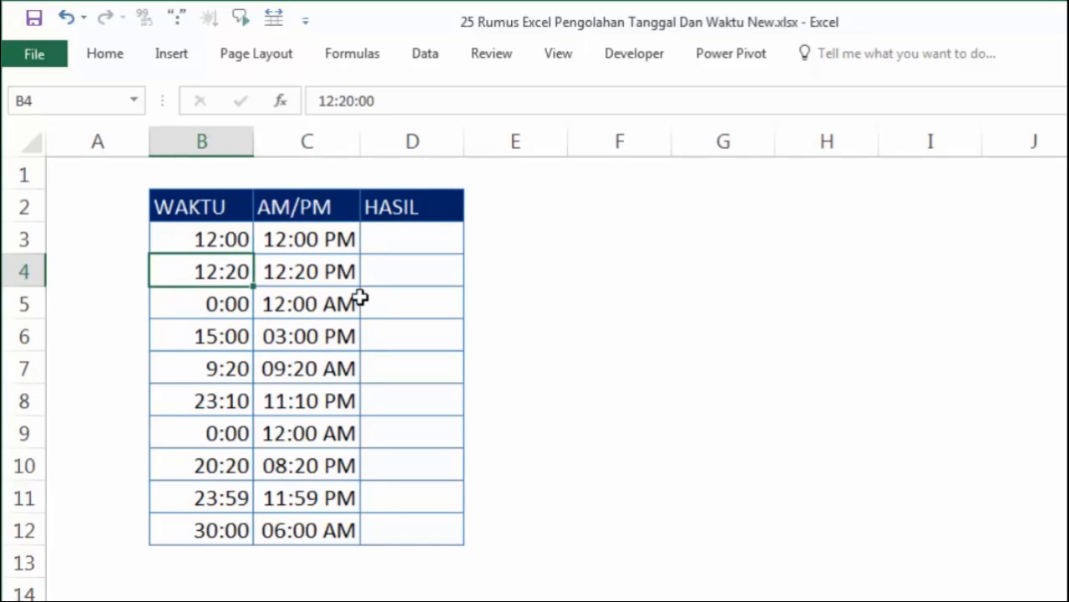
{"action": "left_click", "coordinate": [212, 341]}
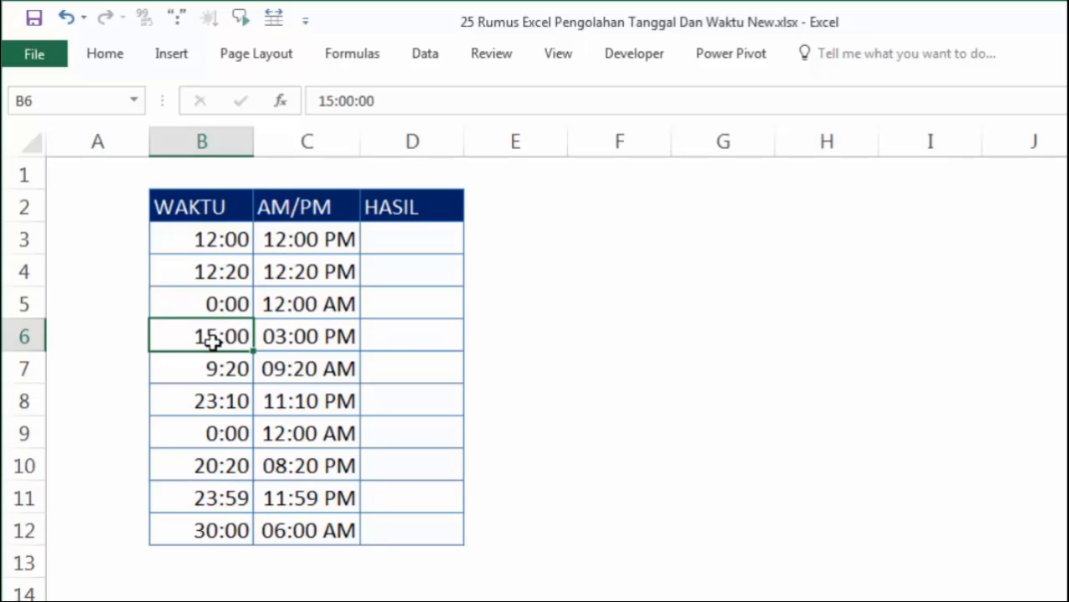
{"action": "left_click", "coordinate": [337, 335]}
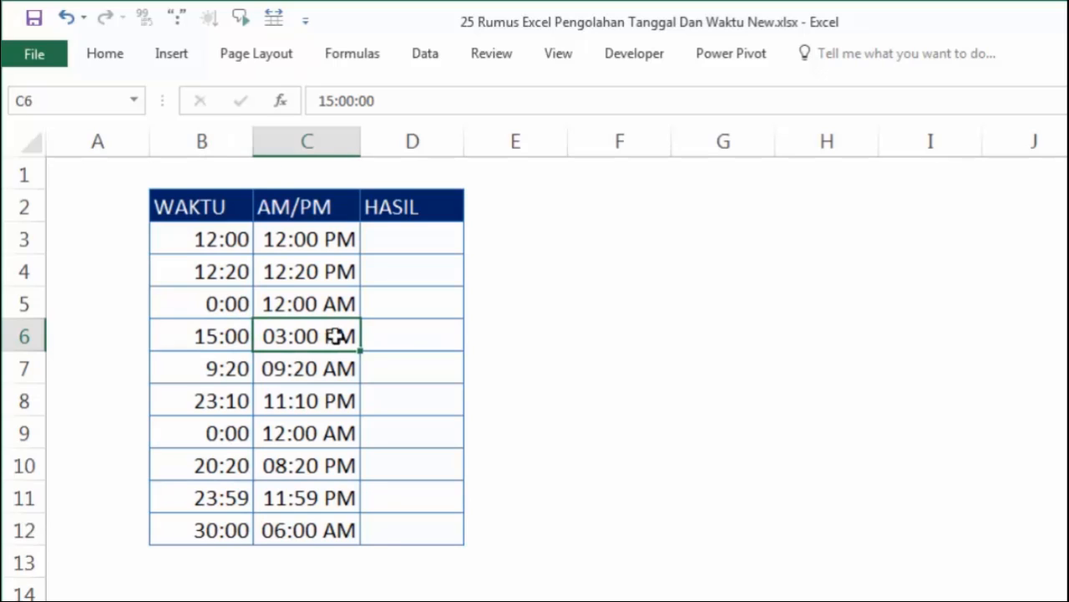
Step: Compare the 24-hour WAKTU times with their AM/PM equivalents in row 5 and rows 7 to 9
{"action": "left_click", "coordinate": [241, 301]}
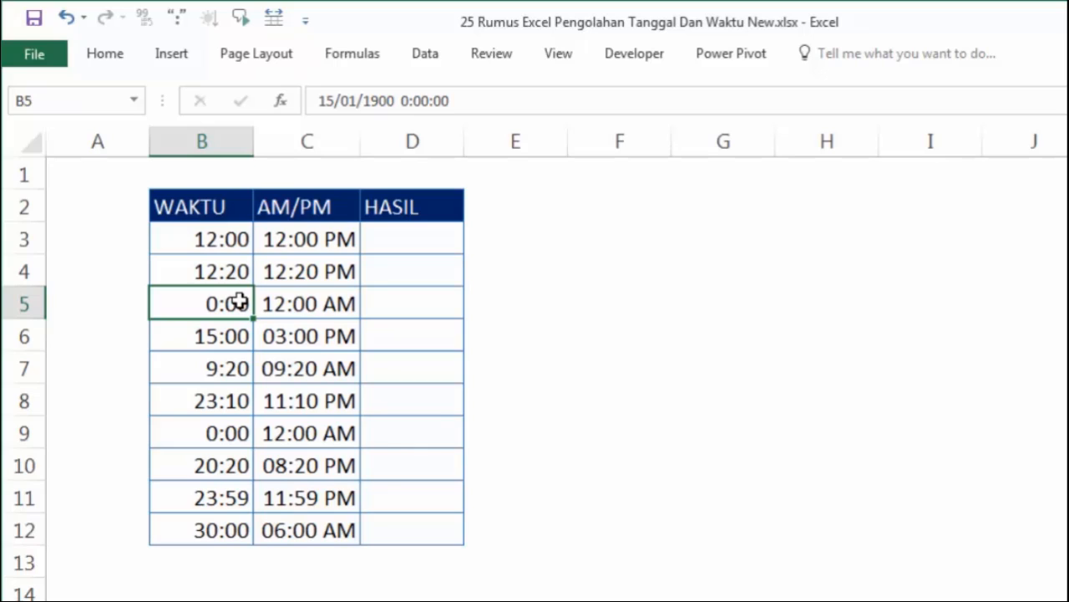
{"action": "left_click", "coordinate": [334, 303]}
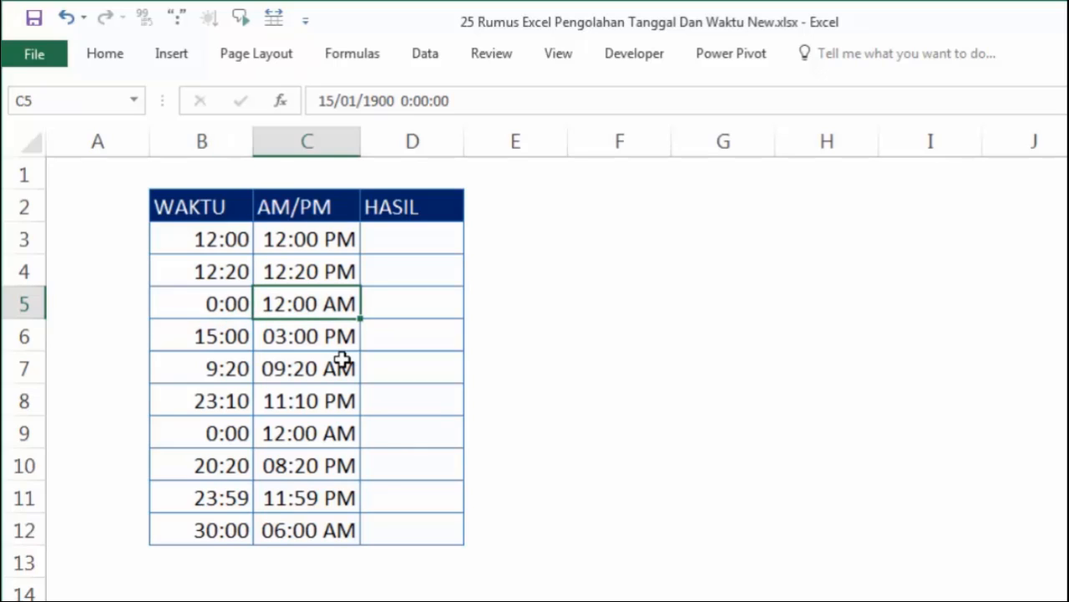
{"action": "left_click", "coordinate": [303, 435]}
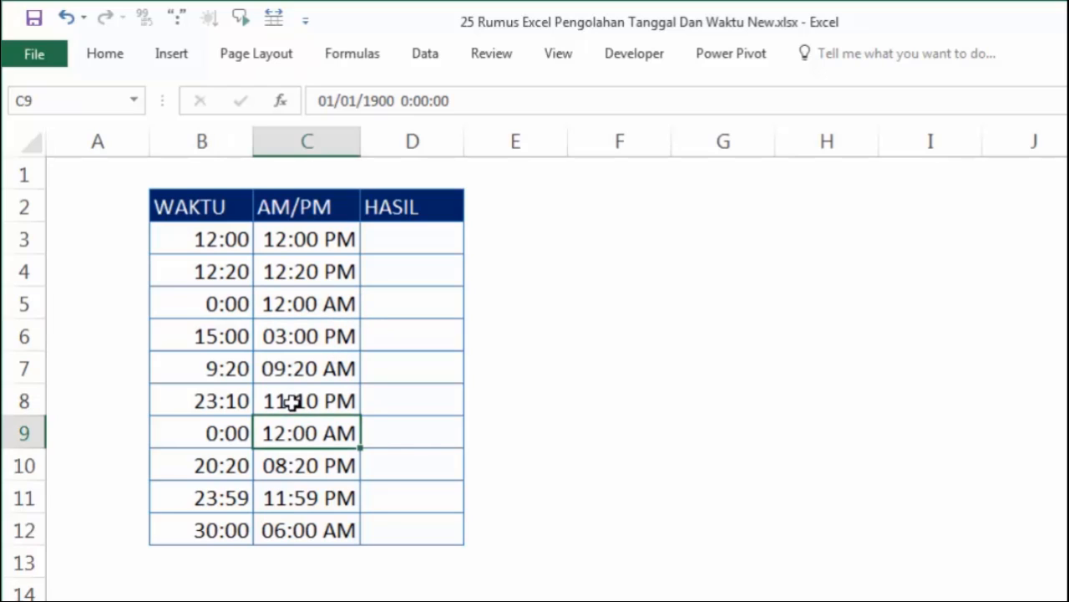
{"action": "left_click", "coordinate": [291, 401]}
{"action": "left_click", "coordinate": [199, 406]}
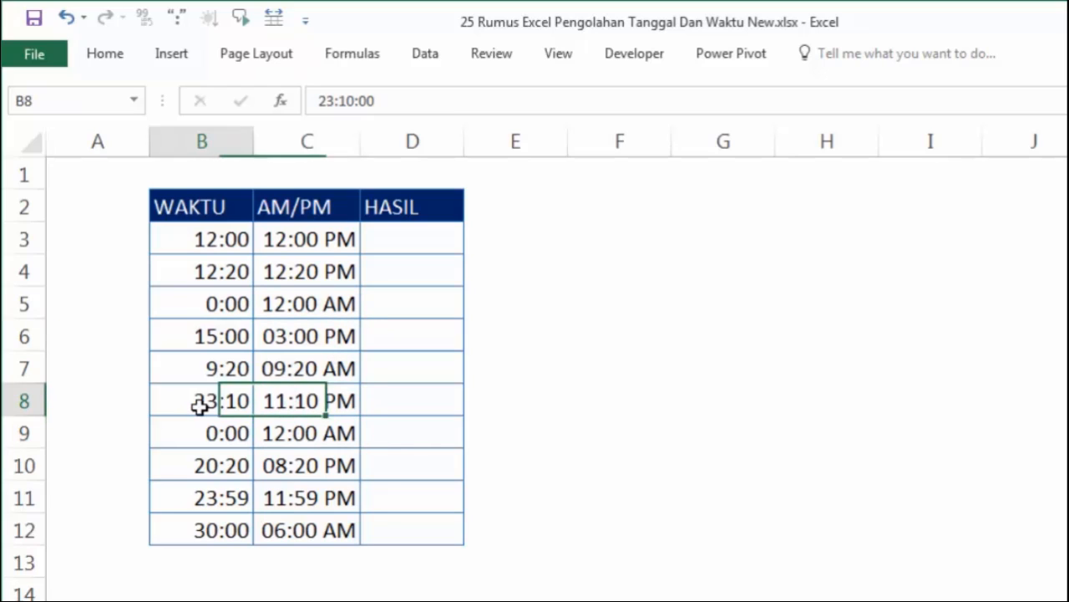
{"action": "left_click", "coordinate": [318, 406]}
{"action": "left_click", "coordinate": [245, 373]}
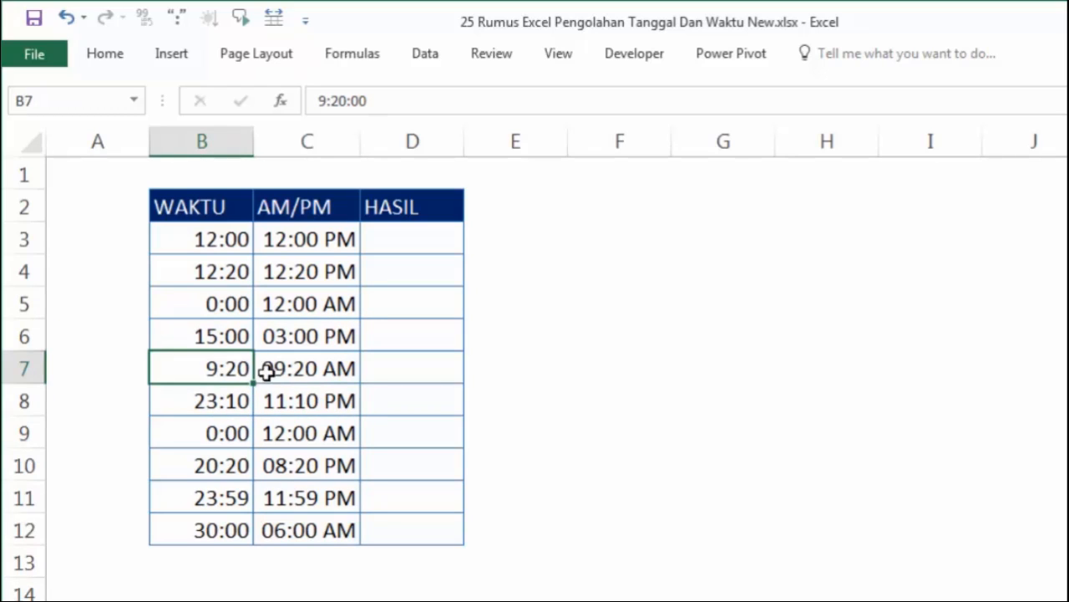
{"action": "left_click", "coordinate": [354, 373]}
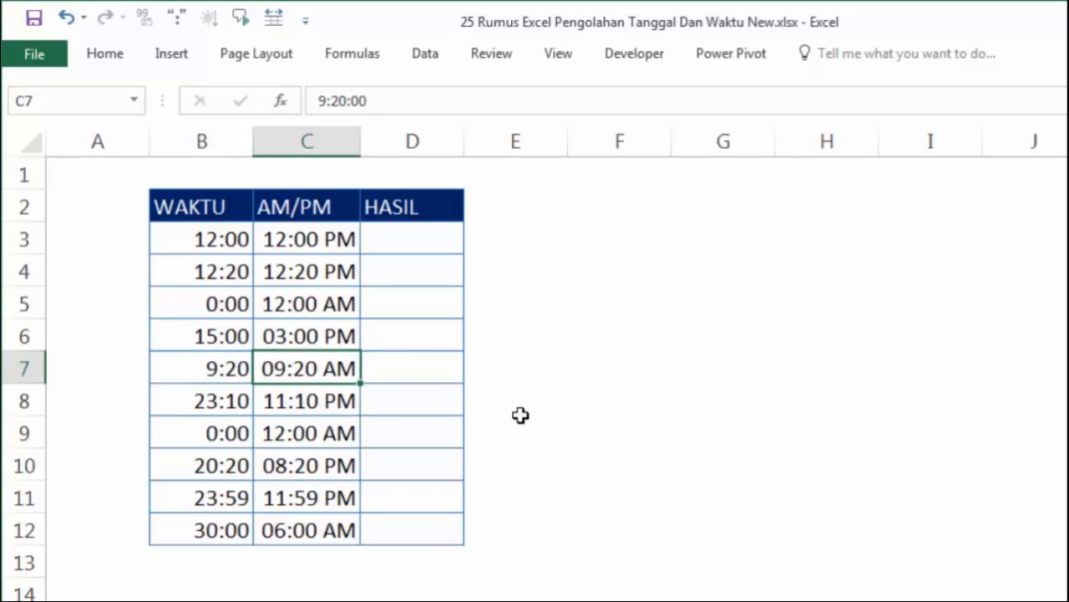
Step: Review the AM/PM and WAKTU columns as whole ranges to contrast the two time notations
{"action": "left_click_drag", "start_coordinate": [299, 239], "coordinate": [301, 497]}
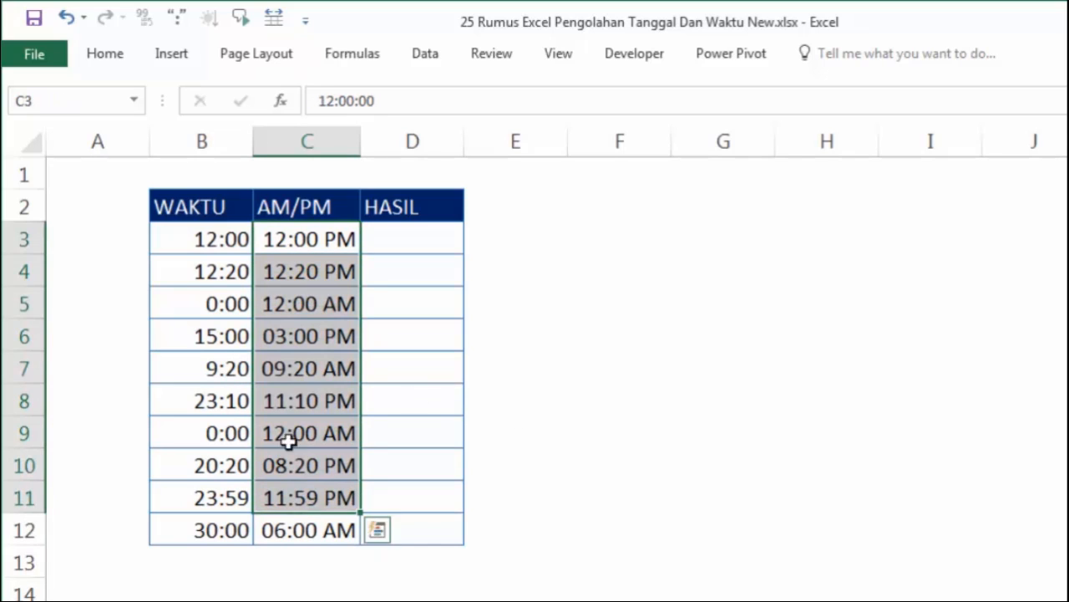
{"action": "left_click_drag", "start_coordinate": [214, 251], "coordinate": [214, 530]}
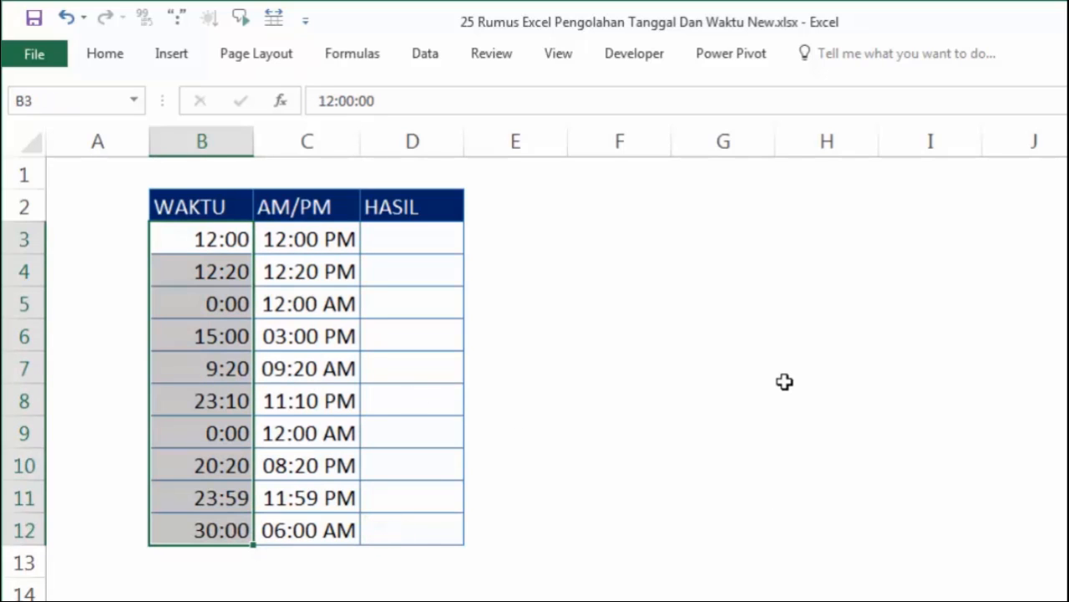
{"action": "left_click_drag", "start_coordinate": [239, 236], "coordinate": [217, 561]}
{"action": "left_click_drag", "start_coordinate": [318, 239], "coordinate": [313, 494]}
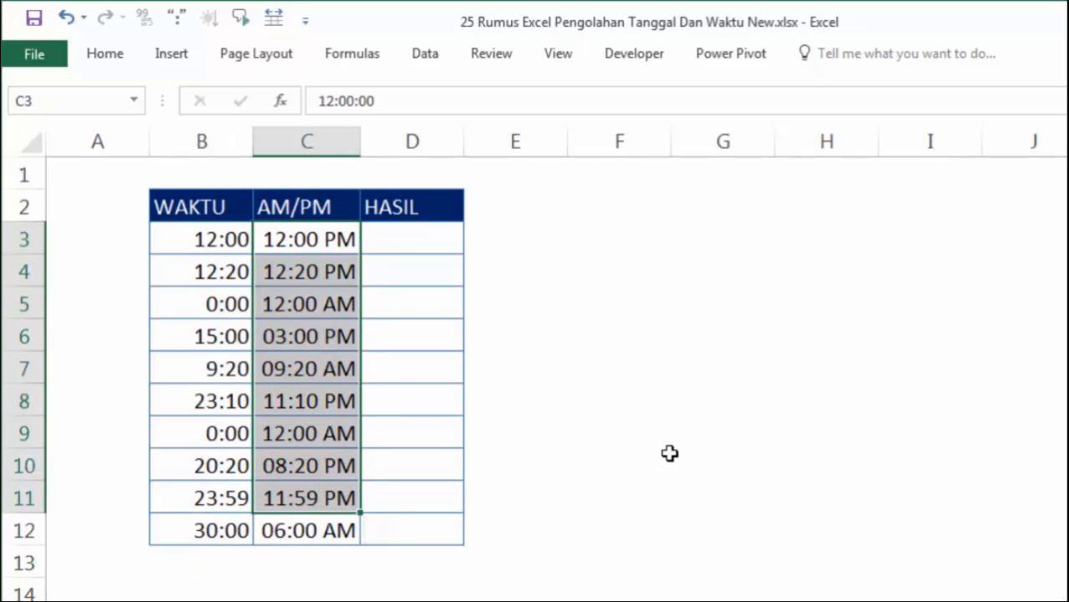
{"action": "left_click", "coordinate": [674, 453]}
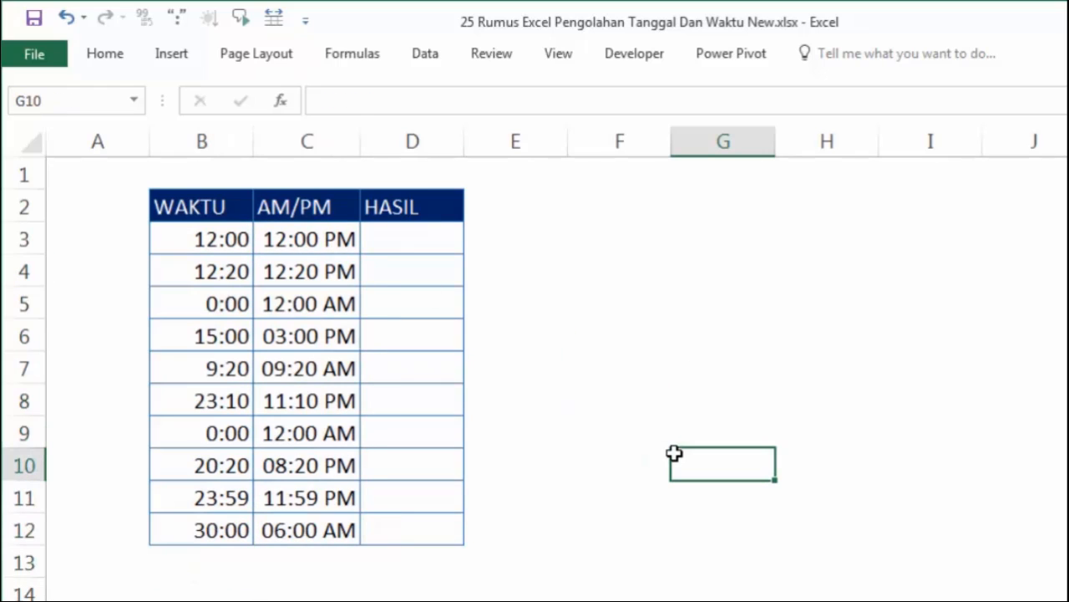
Step: Enter =HOUR(B3) in D3 to extract the hour from the first WAKTU time
{"action": "left_click", "coordinate": [504, 340]}
{"action": "left_click", "coordinate": [418, 232]}
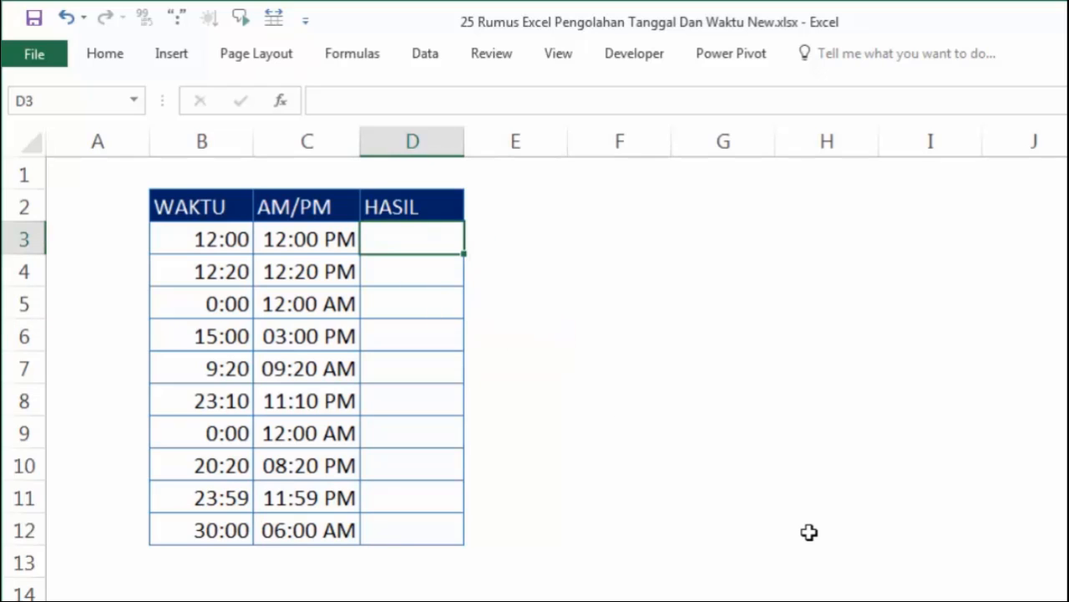
{"action": "type", "text": "=ho"}
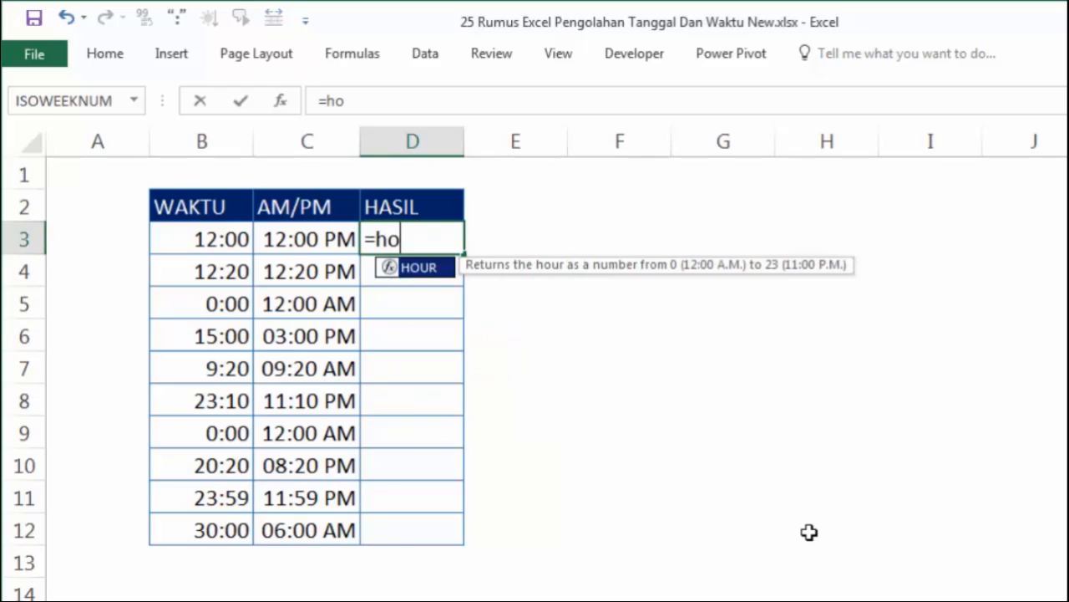
{"action": "key", "text": "Tab"}
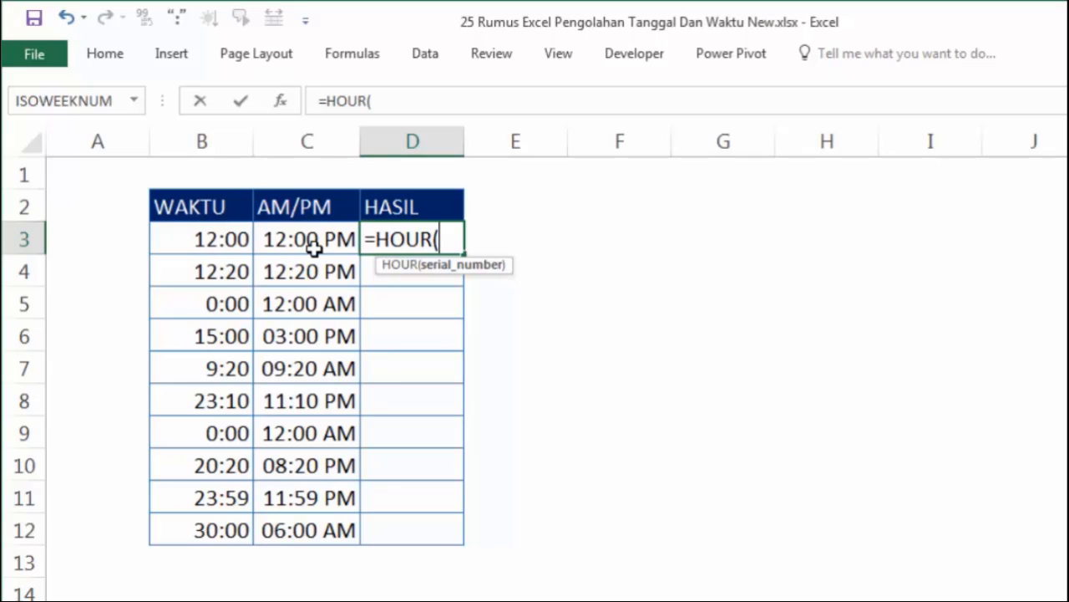
{"action": "left_click", "coordinate": [209, 240]}
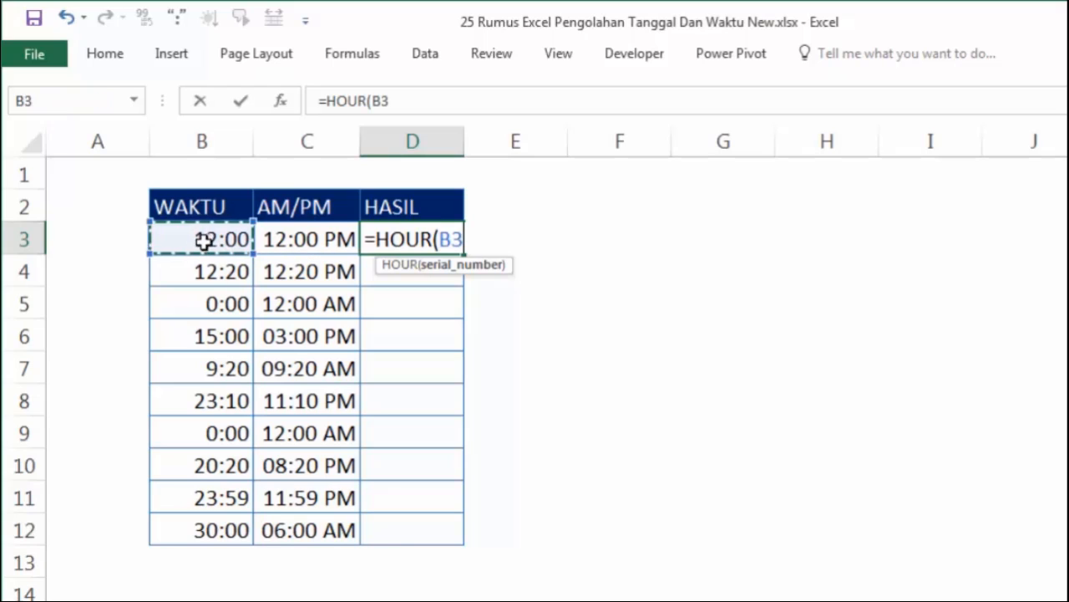
{"action": "key", "text": "Return"}
Step: Fill the HOUR formula from D3 down the HASIL column to D12
{"action": "left_click", "coordinate": [447, 244]}
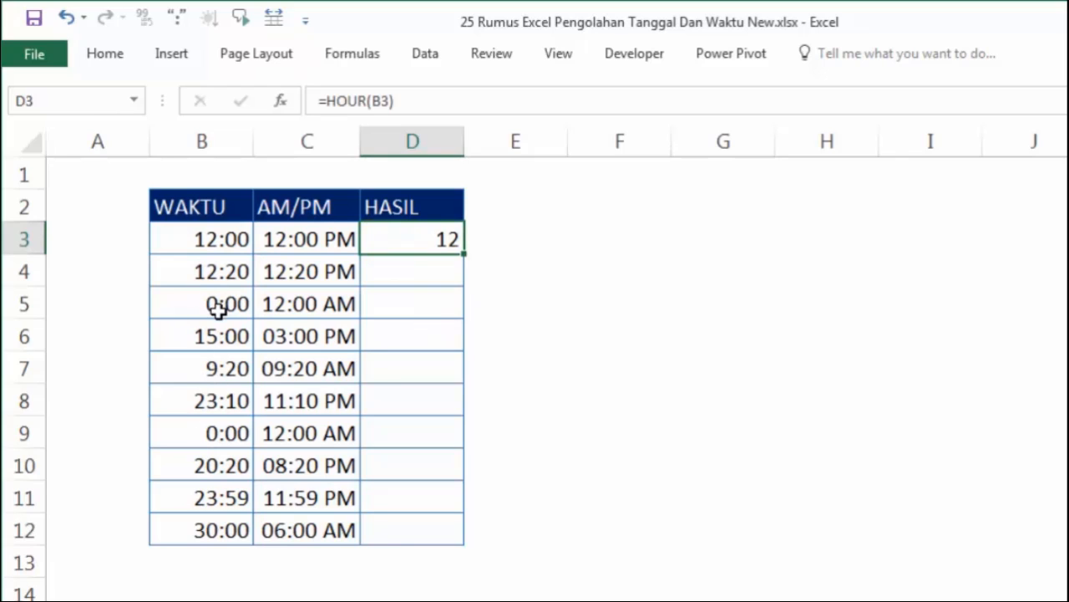
{"action": "double_click", "coordinate": [465, 252]}
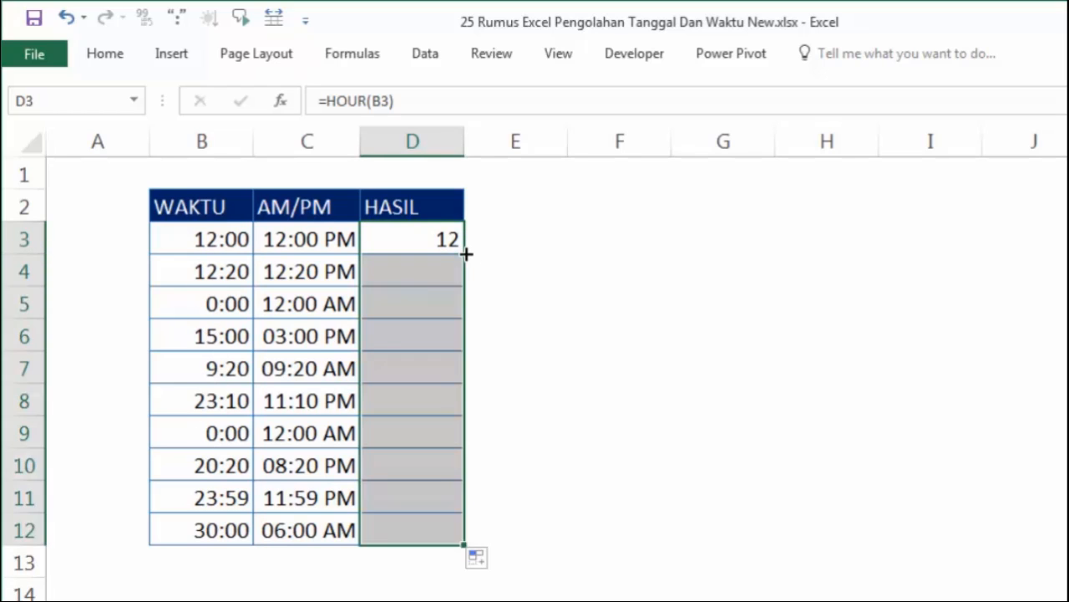
{"action": "left_click", "coordinate": [576, 273]}
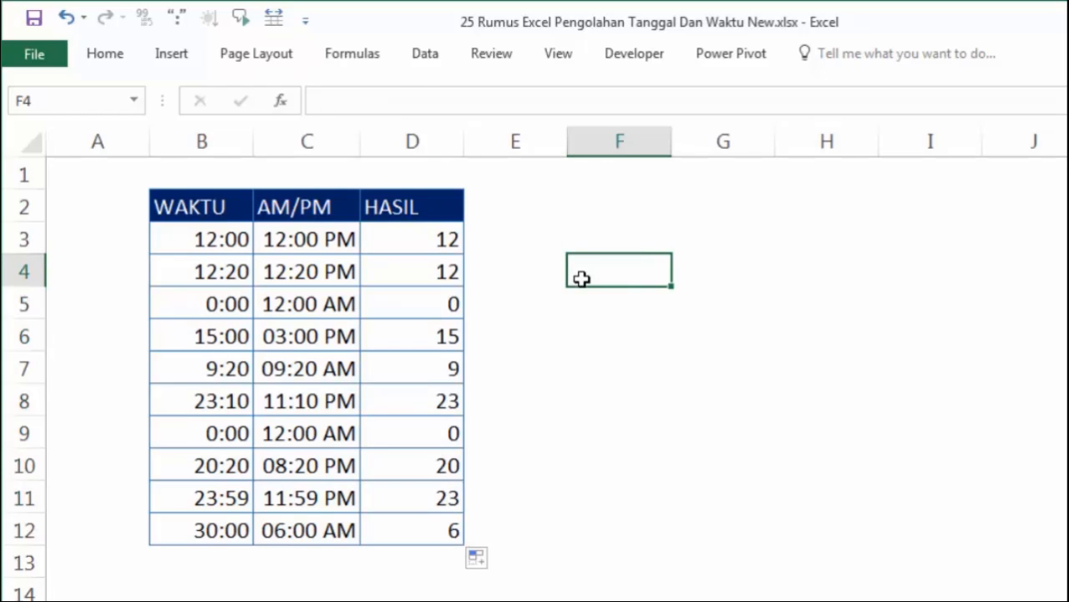
Step: Check the HOUR results in D3 and D4 and inspect the WAKTU times in B5 and B3
{"action": "left_click", "coordinate": [434, 272]}
{"action": "left_click", "coordinate": [437, 230]}
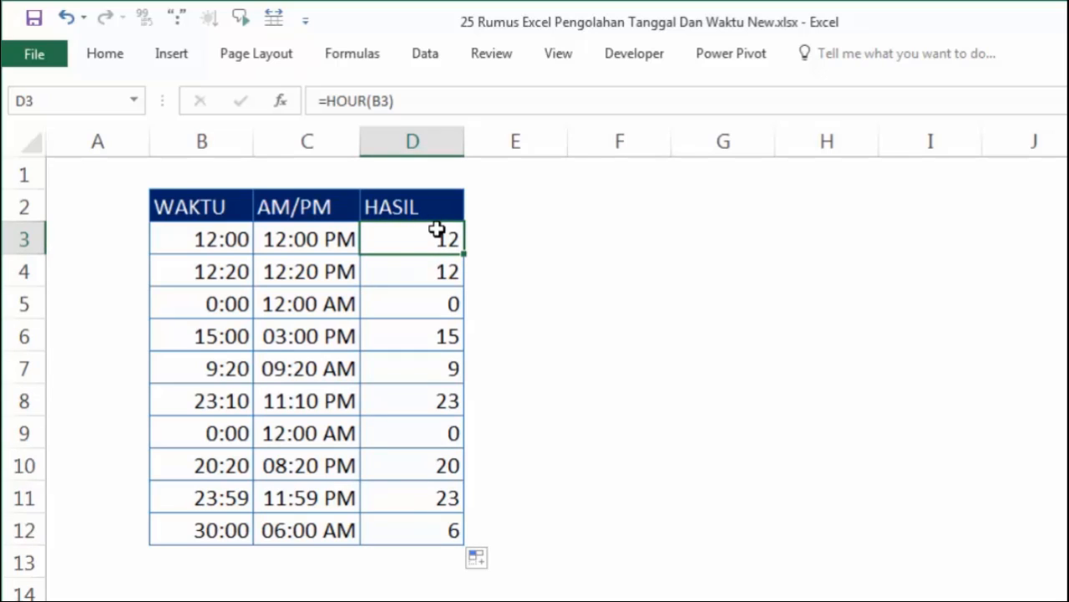
{"action": "left_click", "coordinate": [180, 316]}
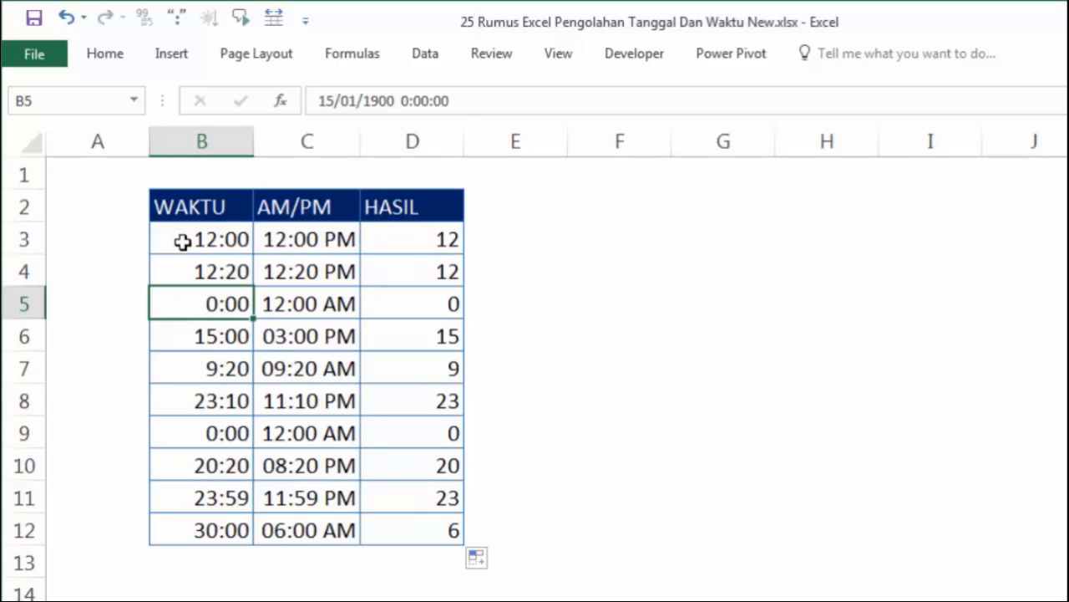
{"action": "left_click", "coordinate": [181, 239]}
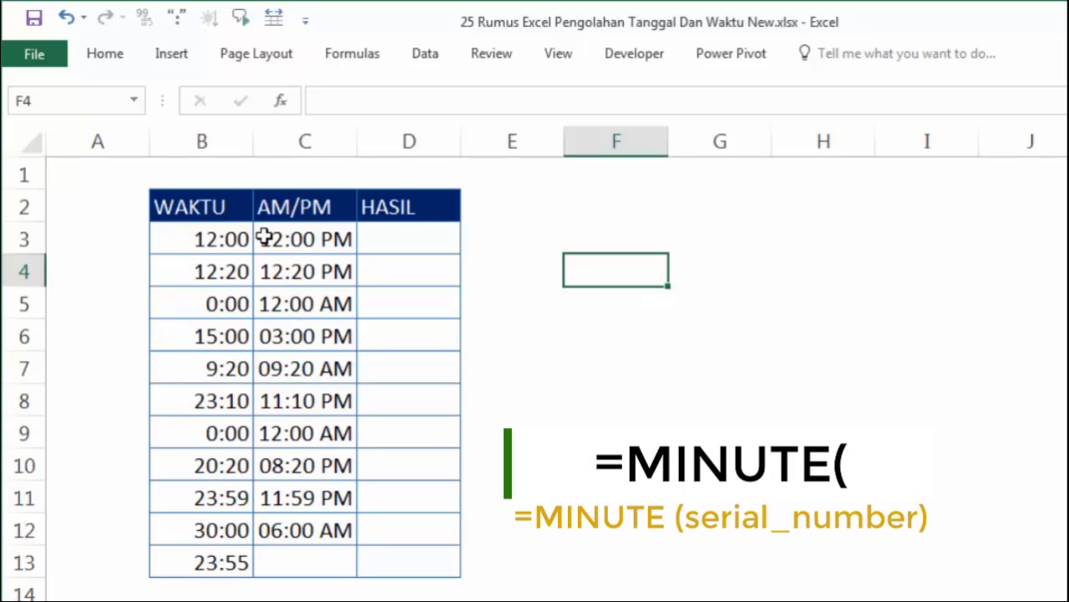
Step: In the MINUTE practice table, enter =MINUTE(B3) in D3 to extract the minutes from the first WAKTU time
{"action": "left_click", "coordinate": [211, 233]}
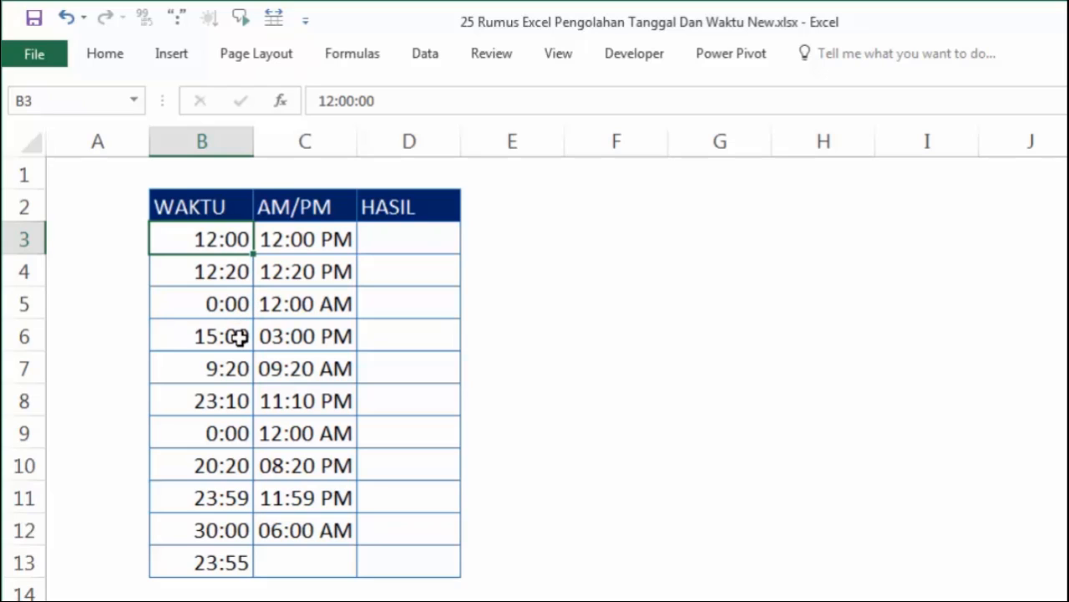
{"action": "left_click", "coordinate": [409, 244]}
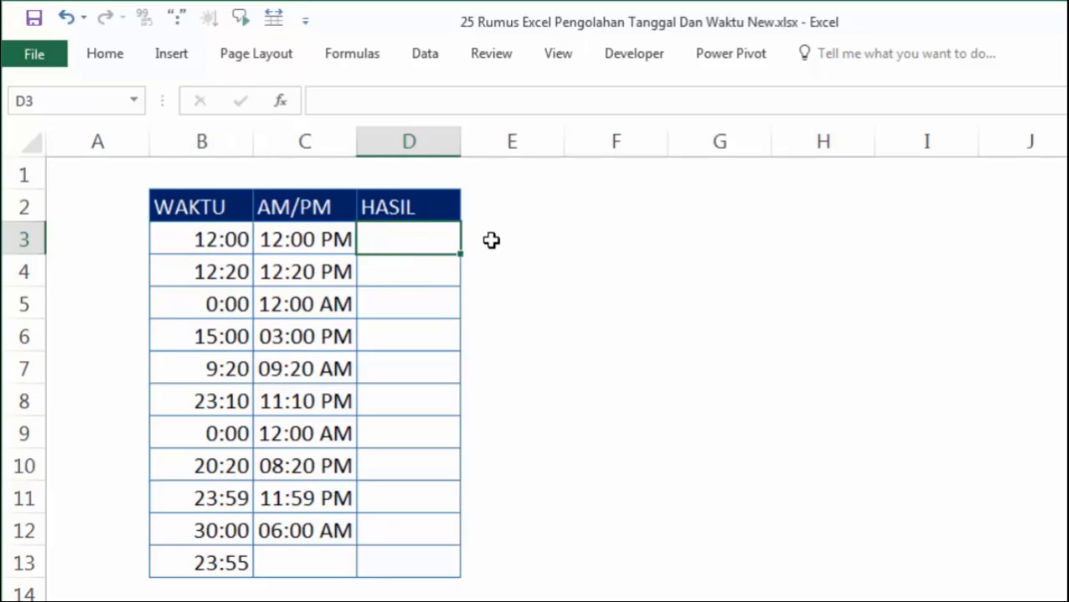
{"action": "type", "text": "=mi"}
{"action": "key", "text": "Down"}
{"action": "key", "text": "Down"}
{"action": "key", "text": "Down"}
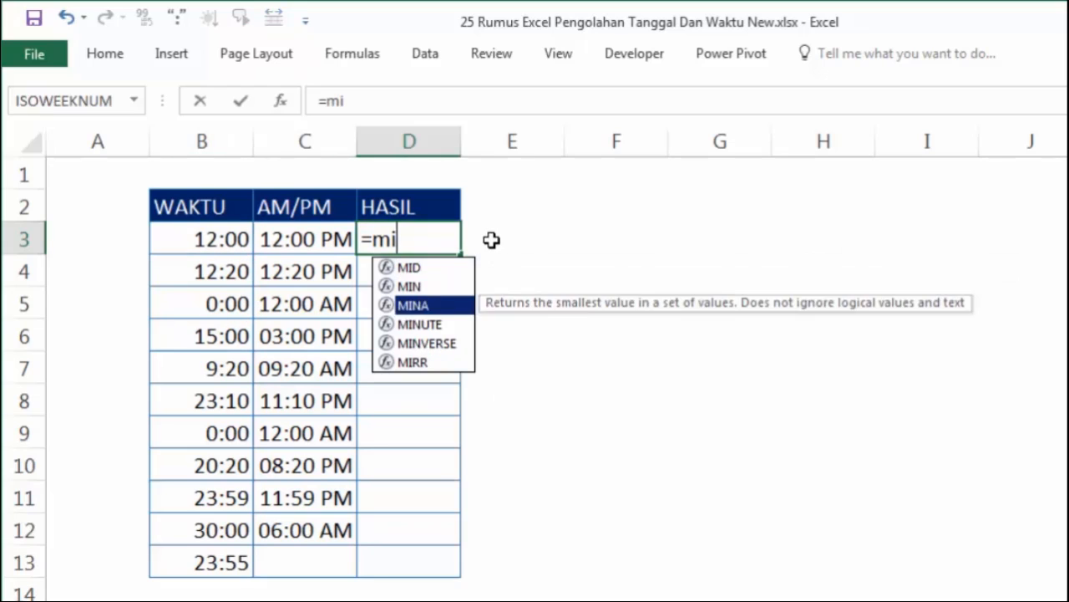
{"action": "key", "text": "Tab"}
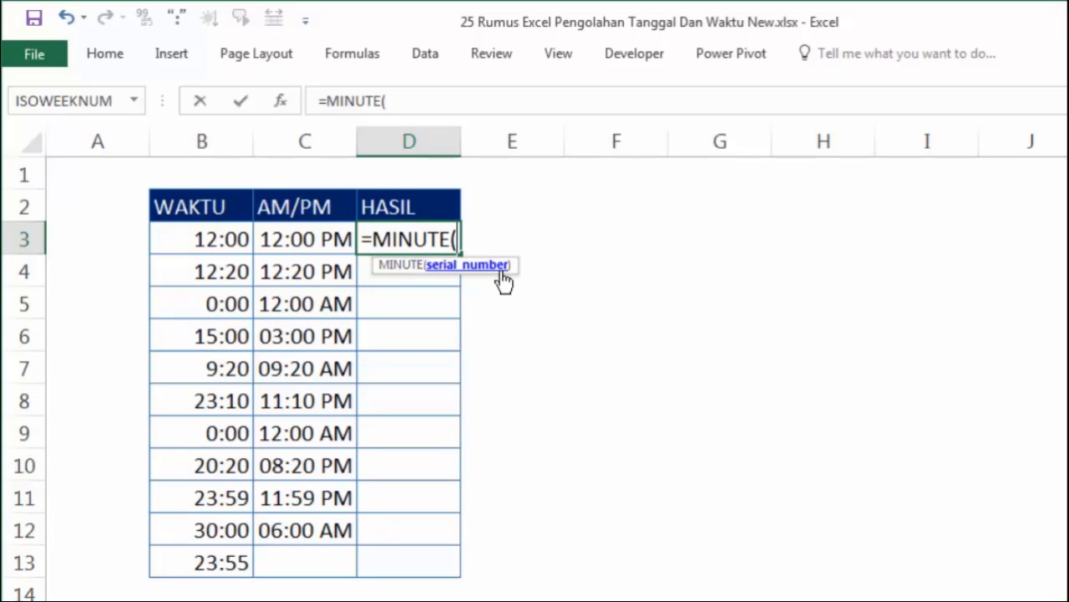
{"action": "left_click", "coordinate": [226, 238]}
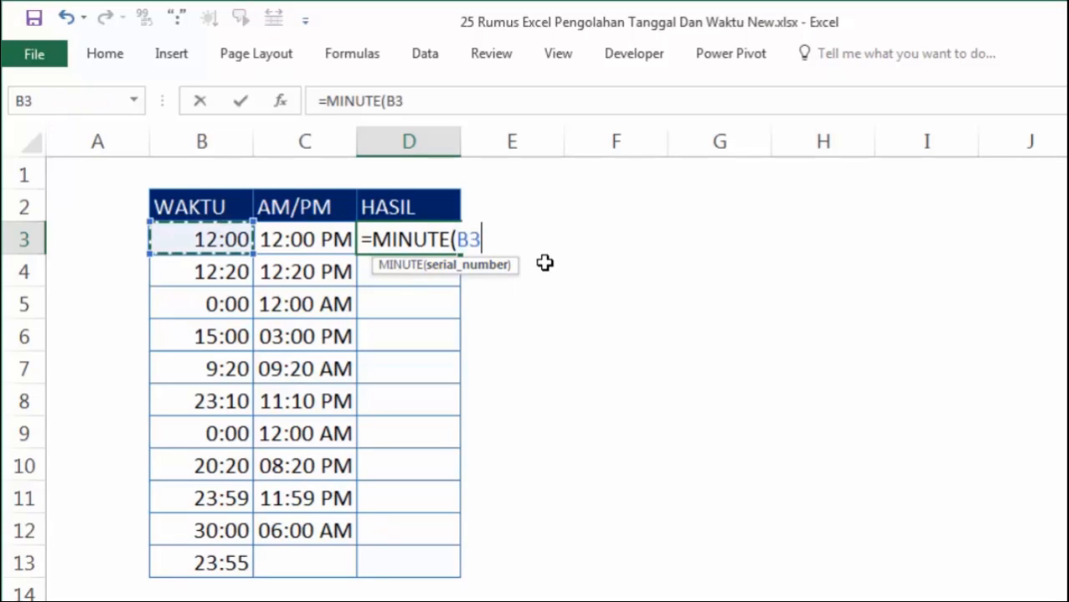
{"action": "left_click", "coordinate": [302, 243]}
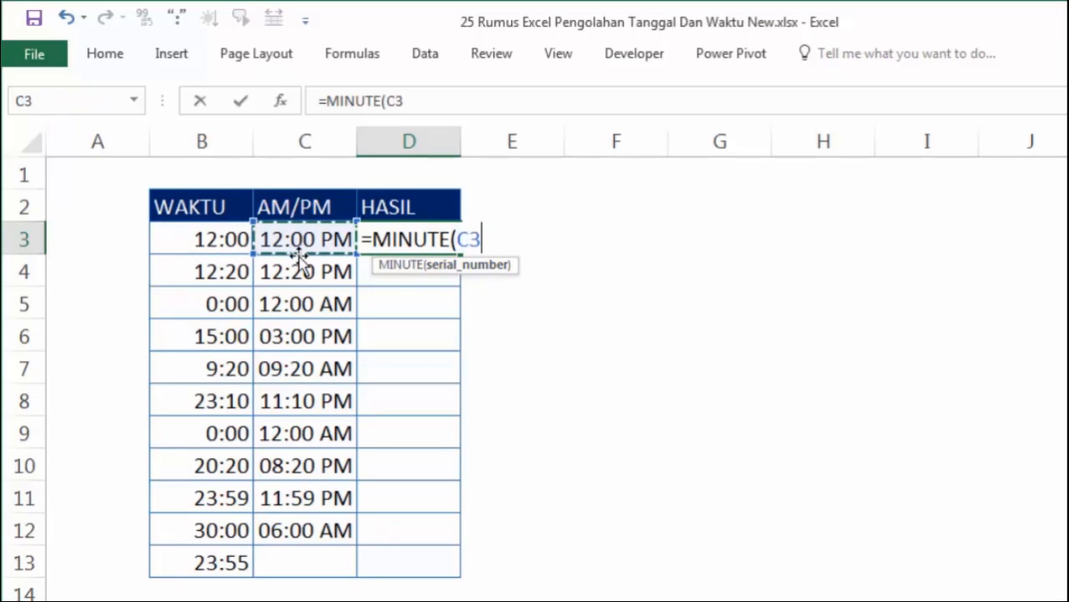
{"action": "left_click", "coordinate": [224, 239]}
{"action": "key", "text": "Return"}
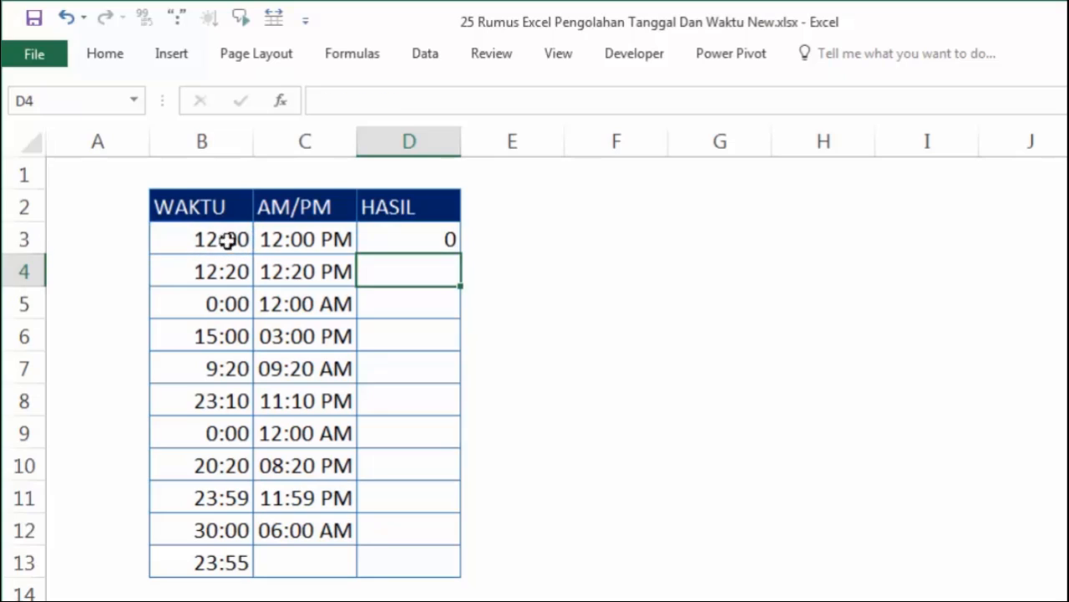
Step: Fill the MINUTE formula from D3 down the HASIL column to D13
{"action": "left_click", "coordinate": [439, 239]}
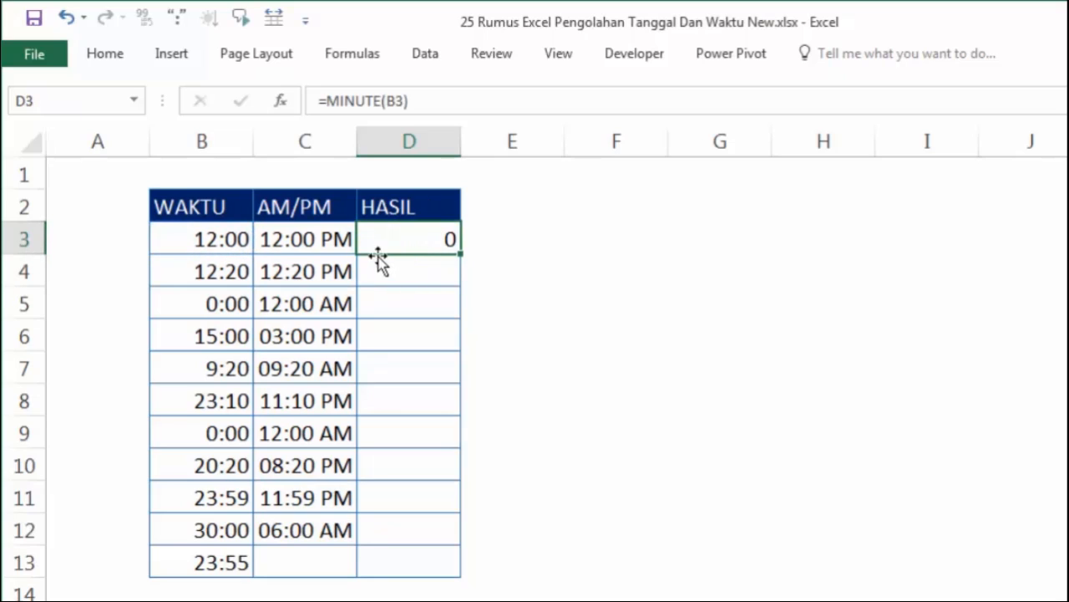
{"action": "double_click", "coordinate": [461, 254]}
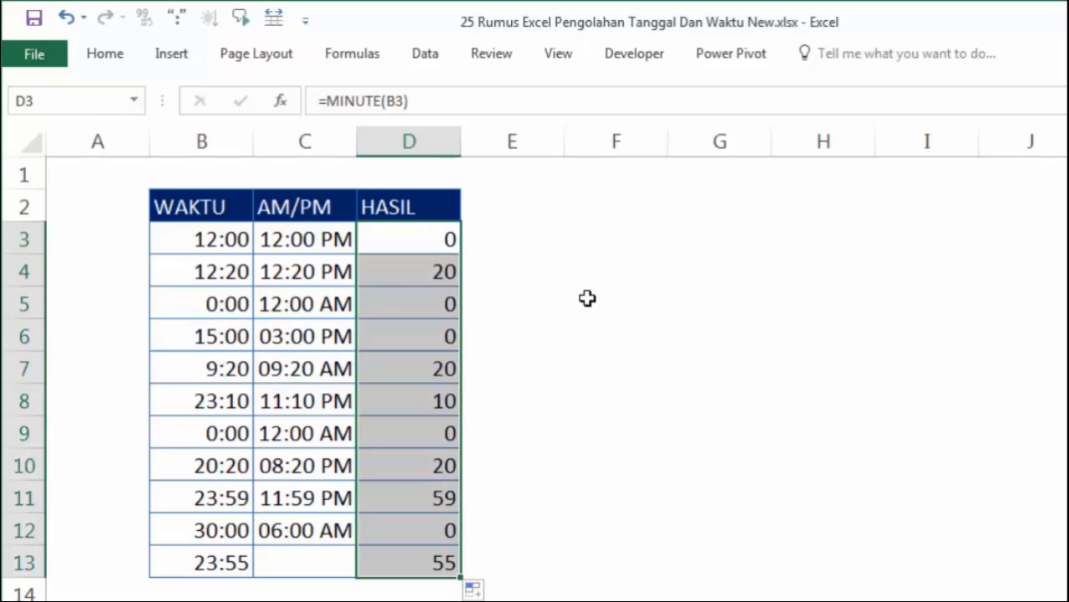
{"action": "left_click", "coordinate": [587, 300]}
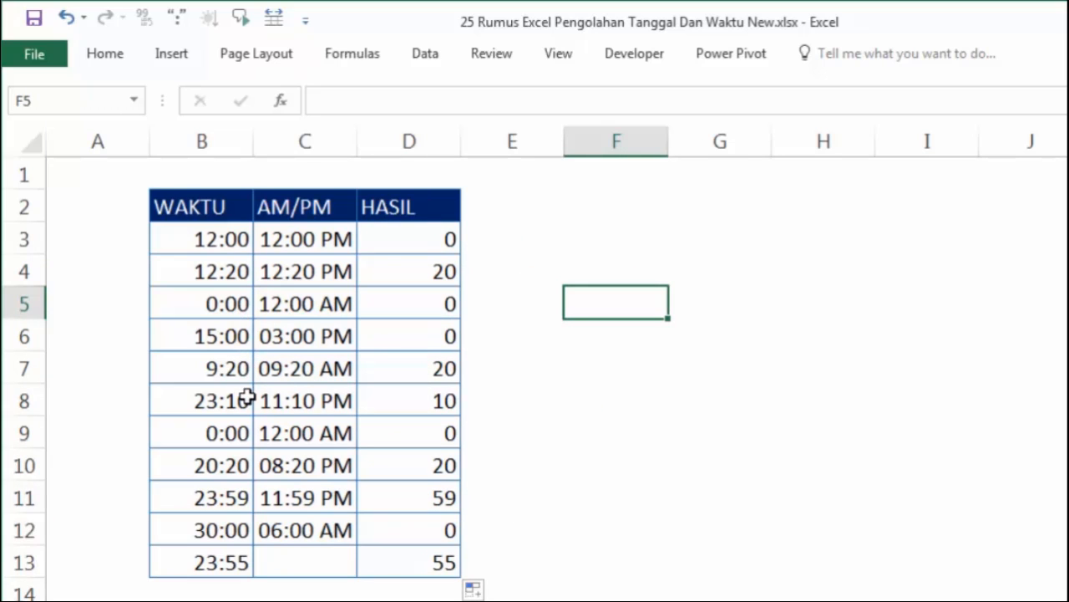
Step: Compare the MINUTE results with their WAKTU times in rows 8 to 12
{"action": "left_click", "coordinate": [451, 401]}
{"action": "left_click", "coordinate": [400, 436]}
{"action": "left_click_drag", "start_coordinate": [400, 435], "coordinate": [300, 435]}
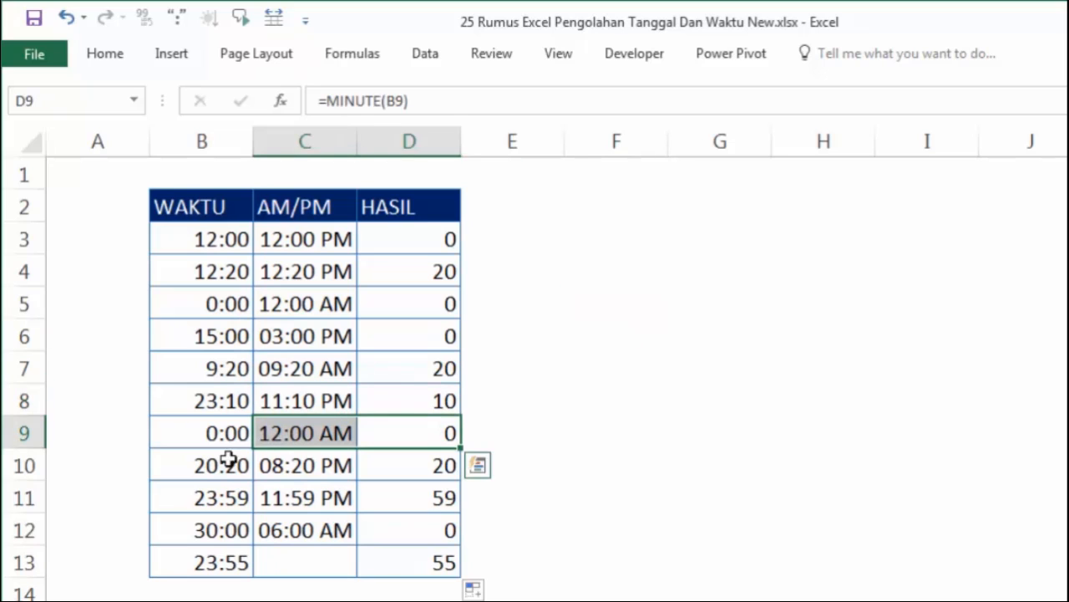
{"action": "left_click", "coordinate": [226, 460]}
{"action": "left_click", "coordinate": [406, 473]}
{"action": "left_click", "coordinate": [221, 493]}
{"action": "left_click", "coordinate": [482, 499]}
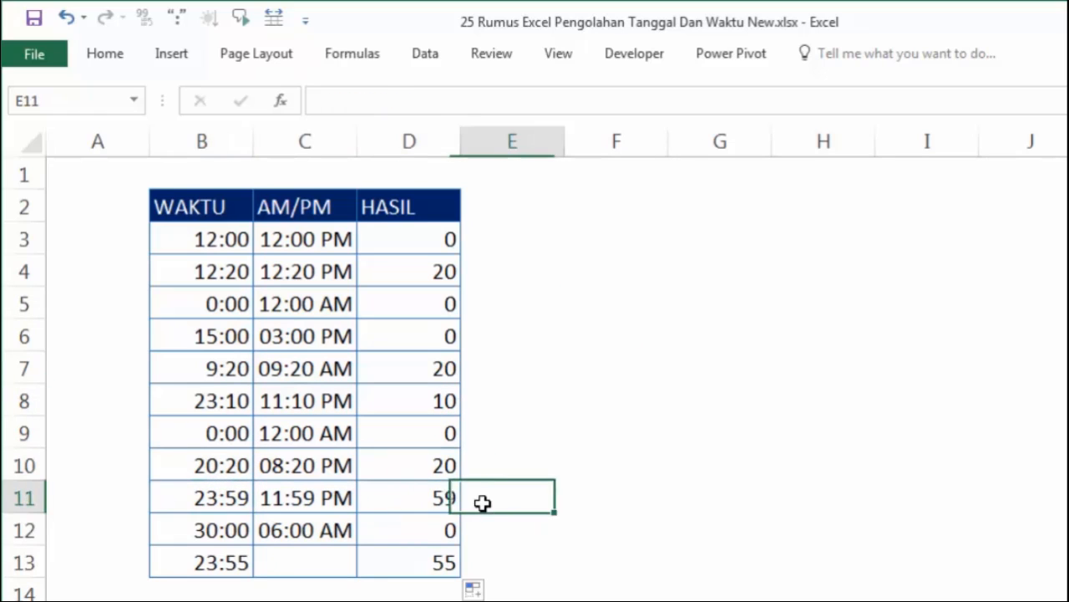
{"action": "left_click", "coordinate": [208, 534]}
{"action": "left_click", "coordinate": [421, 530]}
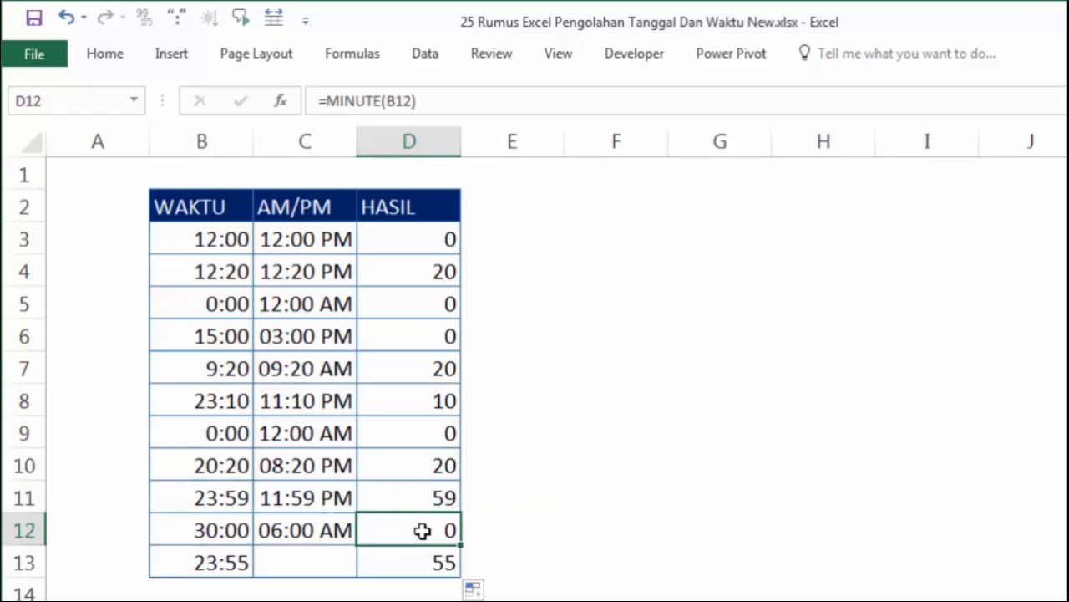
Step: Inspect the MINUTE formula in D13 and how the time in B13 is stored
{"action": "left_click", "coordinate": [209, 567]}
{"action": "left_click", "coordinate": [406, 567]}
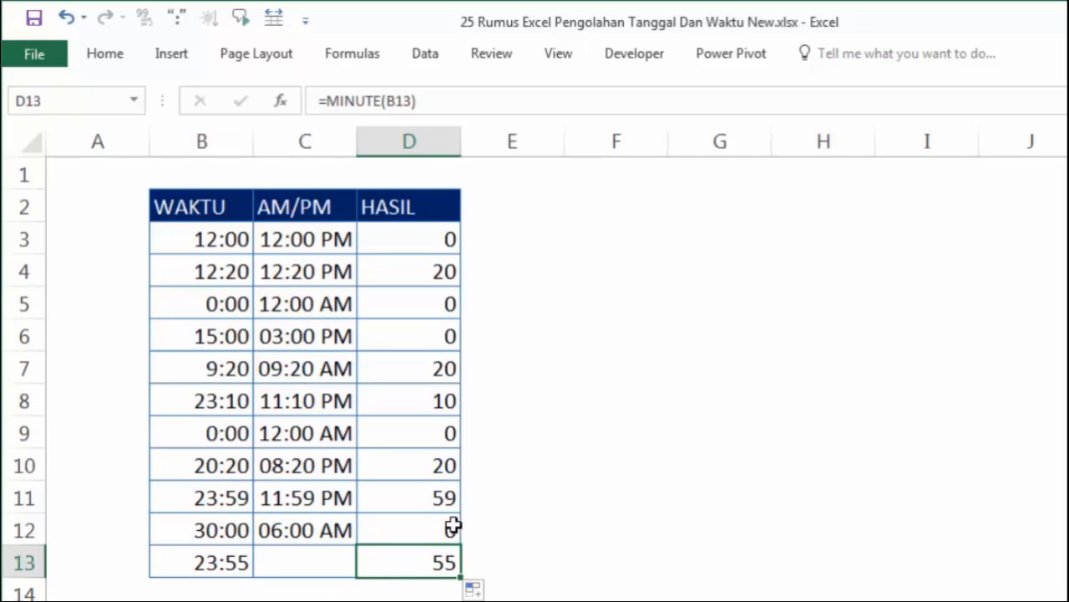
{"action": "left_click", "coordinate": [238, 561]}
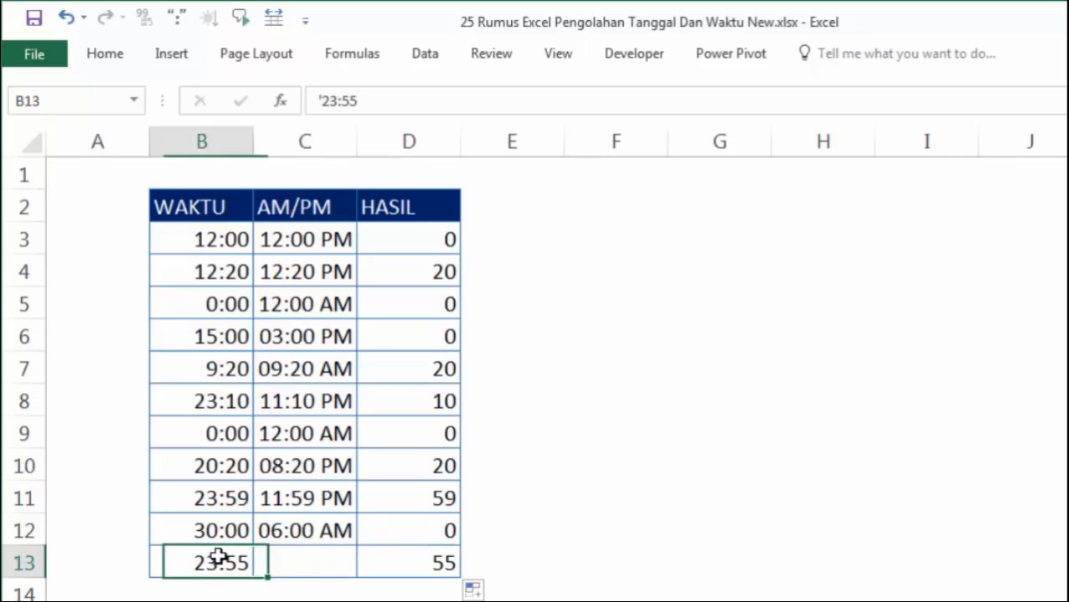
Step: Compare how the WAKTU times in B6 and B9 to B12 are stored with B13 and its MINUTE formula in D13
{"action": "left_click", "coordinate": [218, 523]}
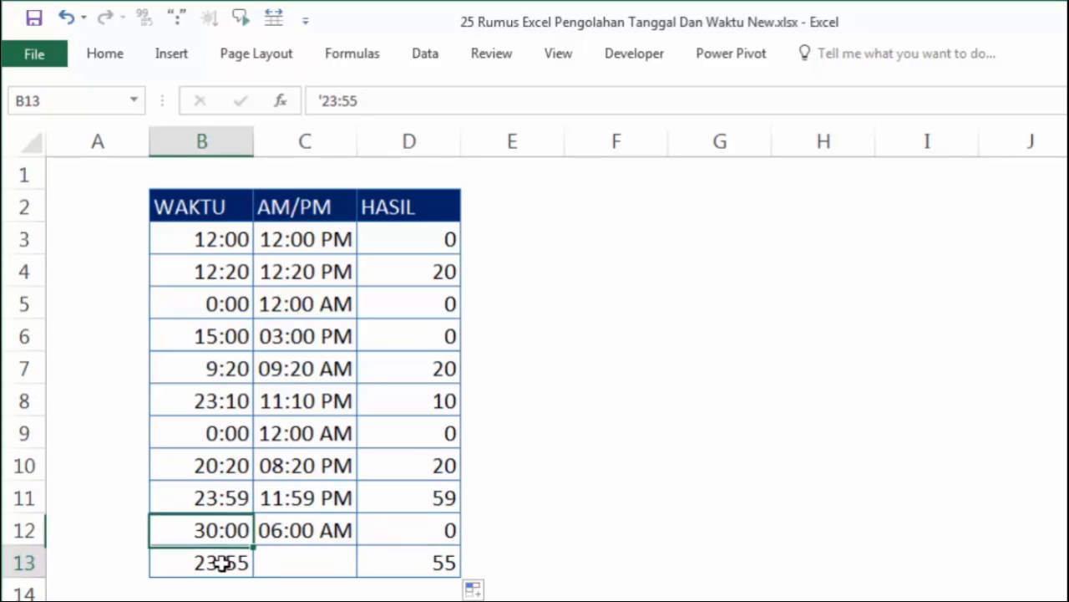
{"action": "left_click", "coordinate": [218, 555]}
{"action": "left_click", "coordinate": [217, 527]}
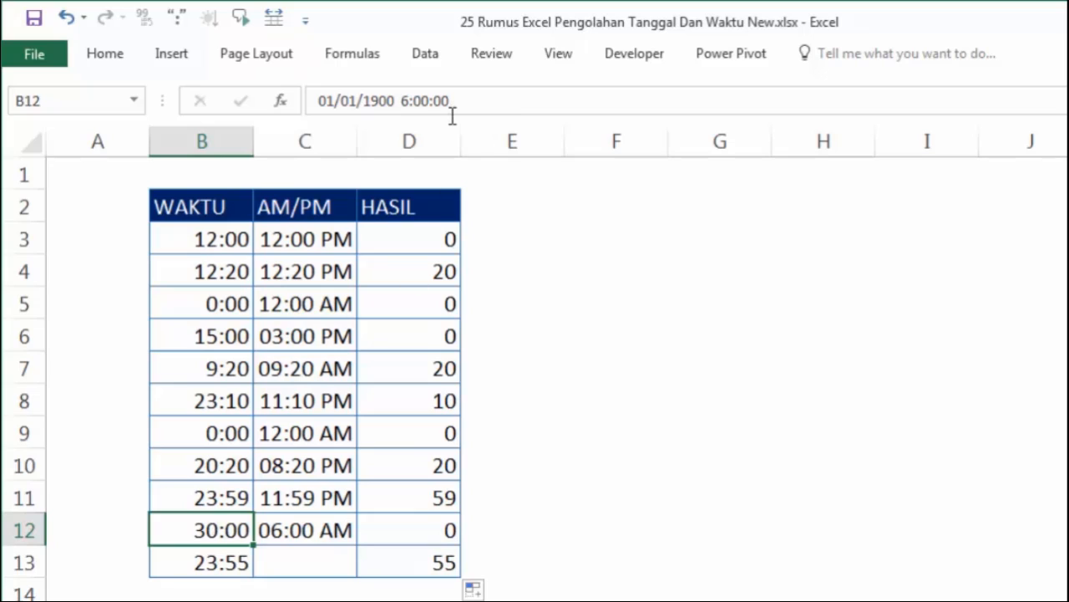
{"action": "left_click", "coordinate": [227, 491]}
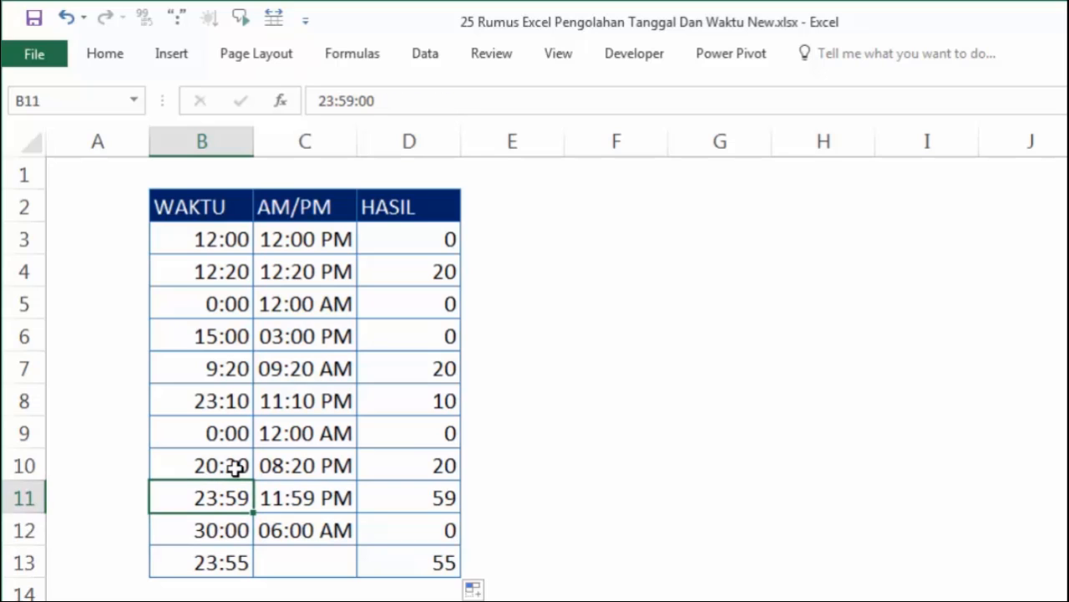
{"action": "left_click", "coordinate": [231, 466]}
{"action": "left_click", "coordinate": [230, 432]}
{"action": "left_click", "coordinate": [223, 339]}
{"action": "left_click", "coordinate": [233, 432]}
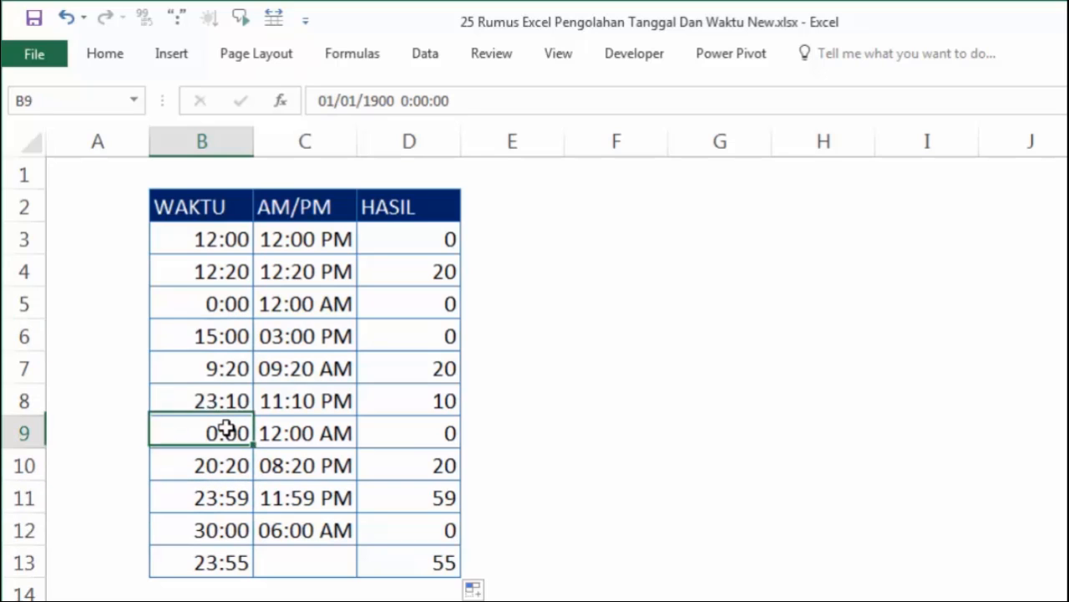
{"action": "left_click", "coordinate": [224, 563]}
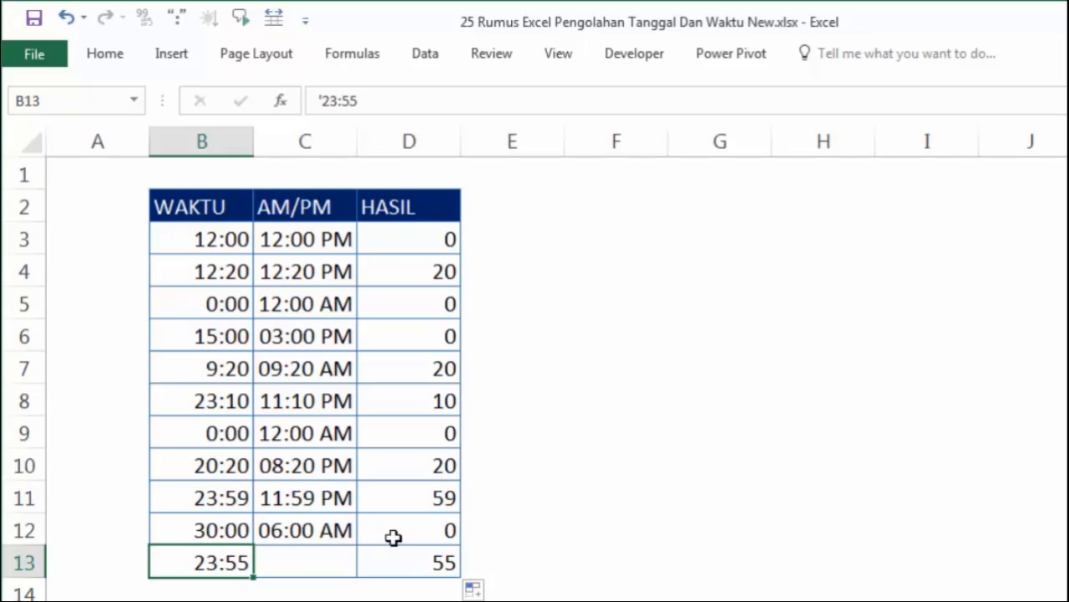
{"action": "left_click", "coordinate": [414, 566]}
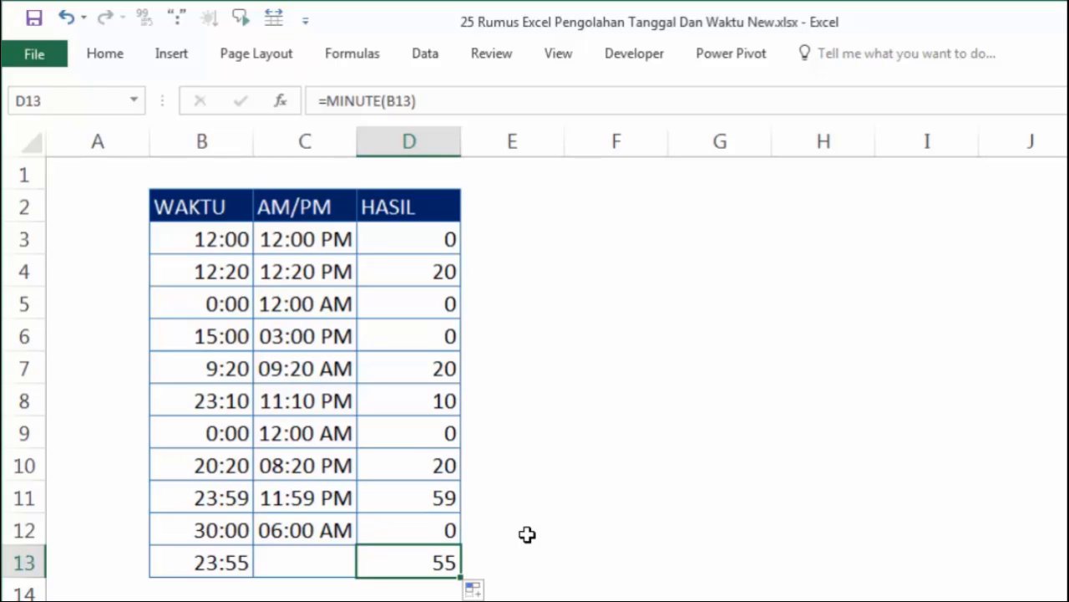
{"action": "left_click", "coordinate": [234, 560]}
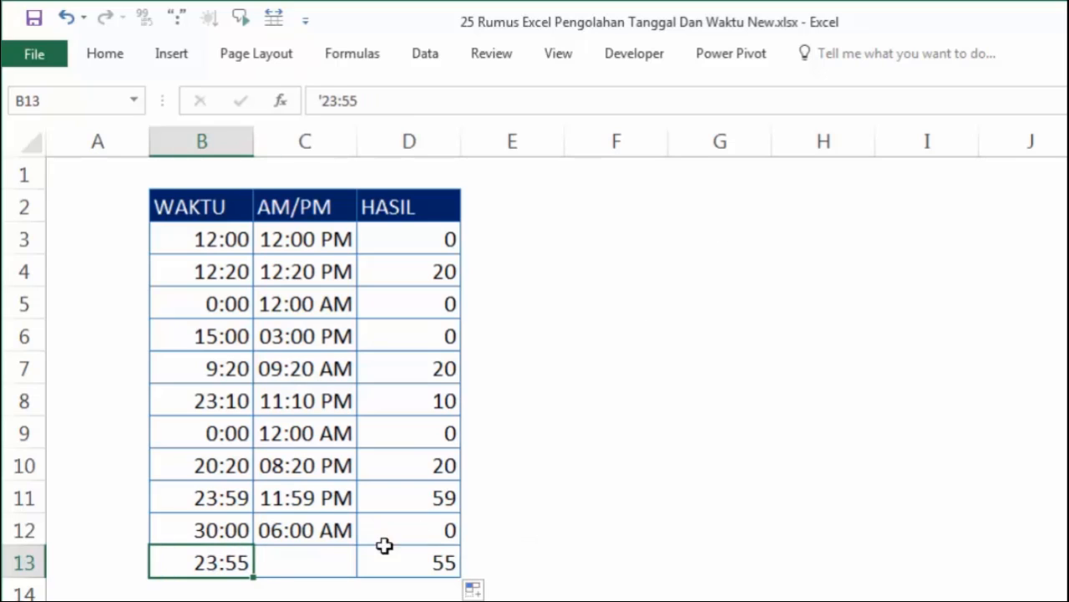
Step: In the FORMAT DATE practice table, enter =MONTH(B3) in C3 to extract the month from the first date
{"action": "left_click", "coordinate": [652, 330]}
{"action": "left_click", "coordinate": [520, 323]}
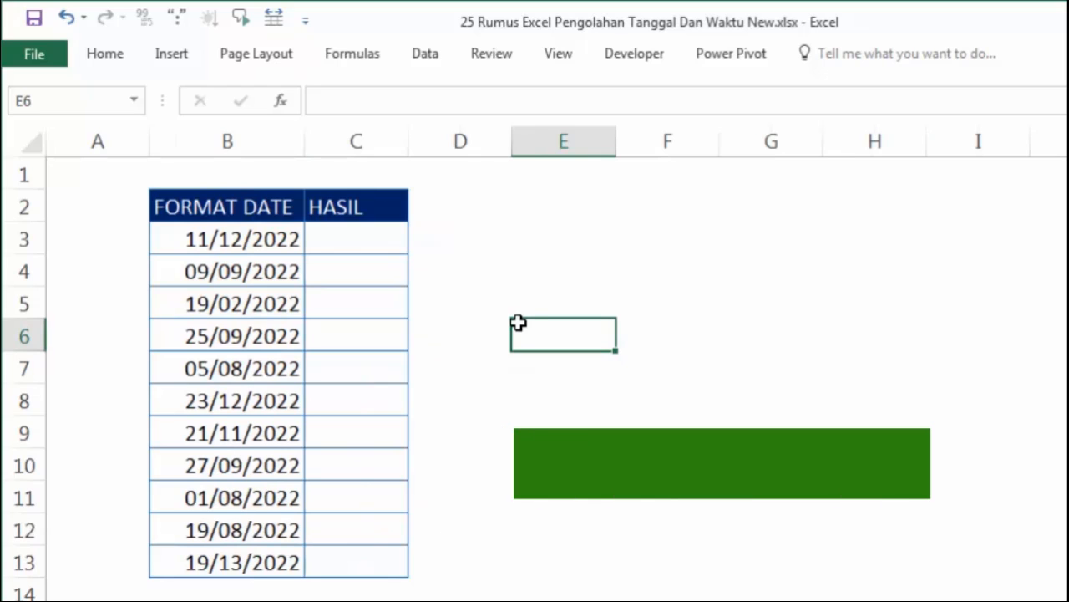
{"action": "left_click", "coordinate": [465, 267]}
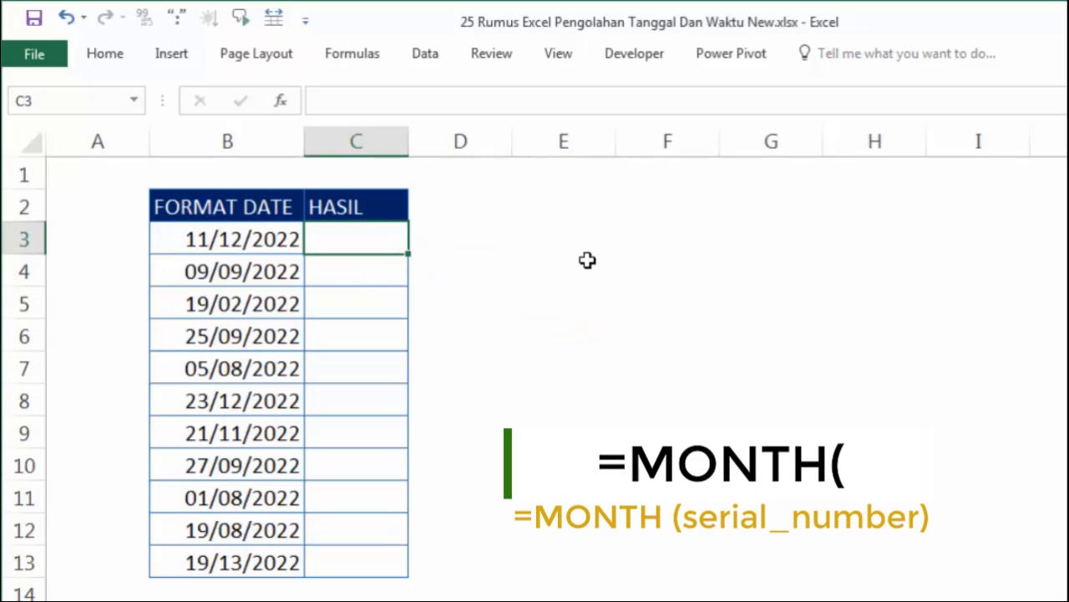
{"action": "key", "text": "Left"}
{"action": "key", "text": "Right"}
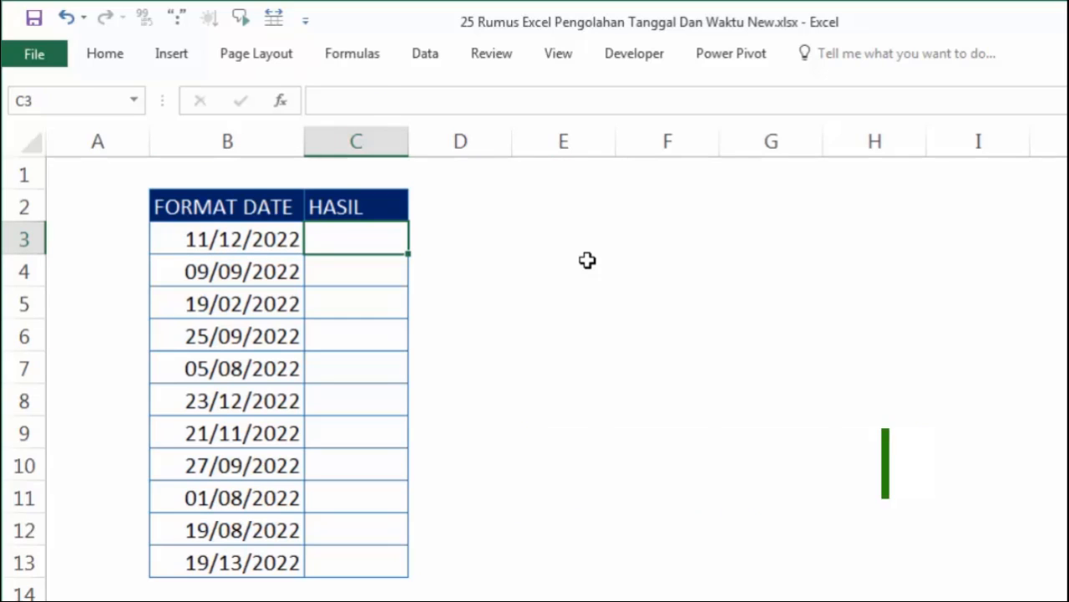
{"action": "type", "text": "=mon"}
{"action": "key", "text": "Tab"}
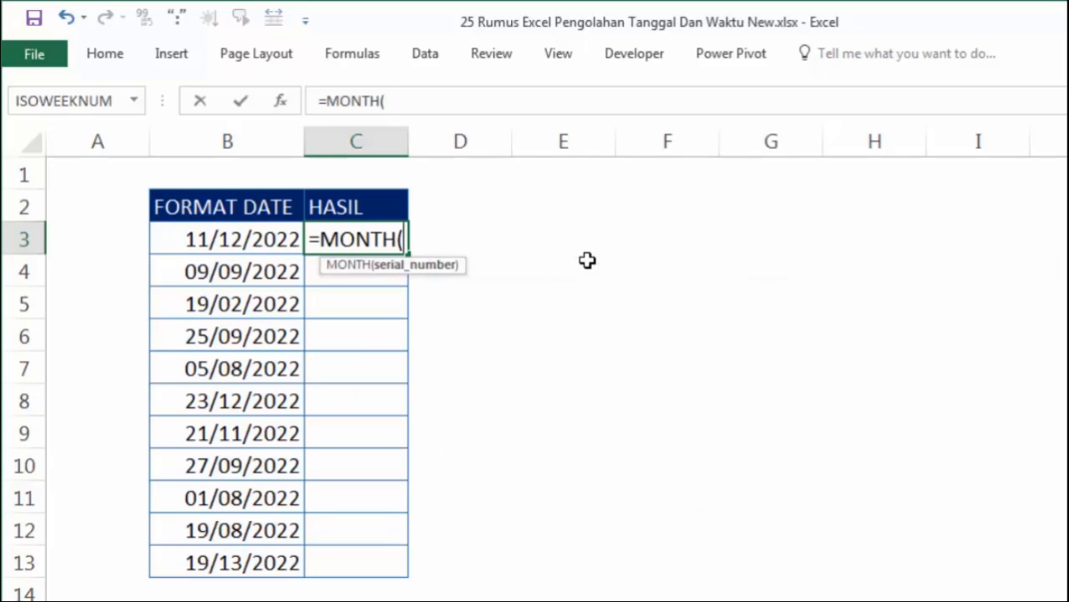
{"action": "key", "text": "Left"}
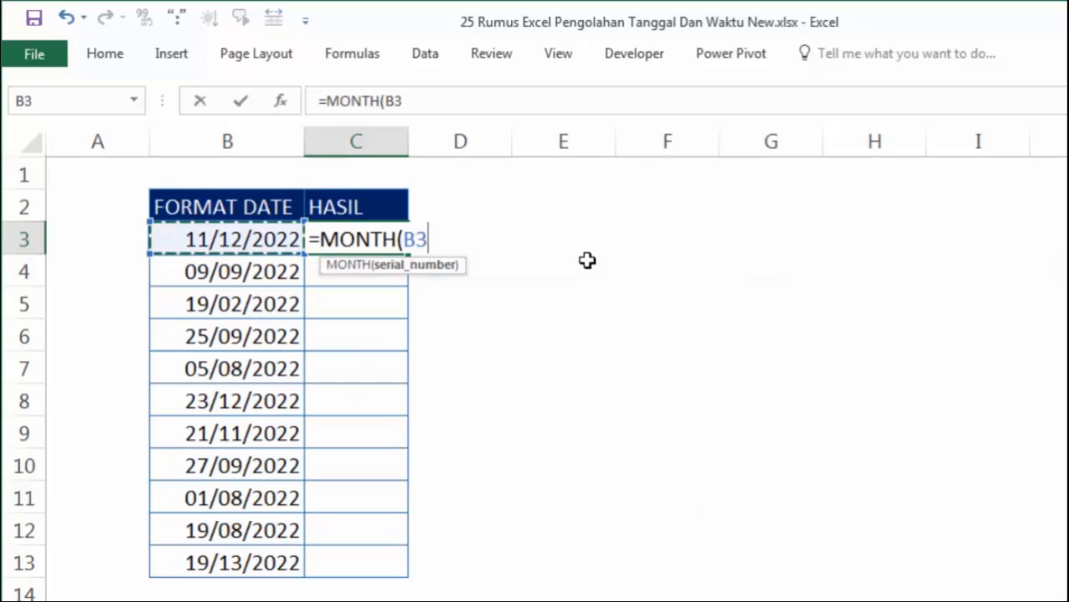
{"action": "key", "text": "Return"}
Step: Fill the MONTH formula from C3 down the HASIL column to C13
{"action": "left_click", "coordinate": [392, 237]}
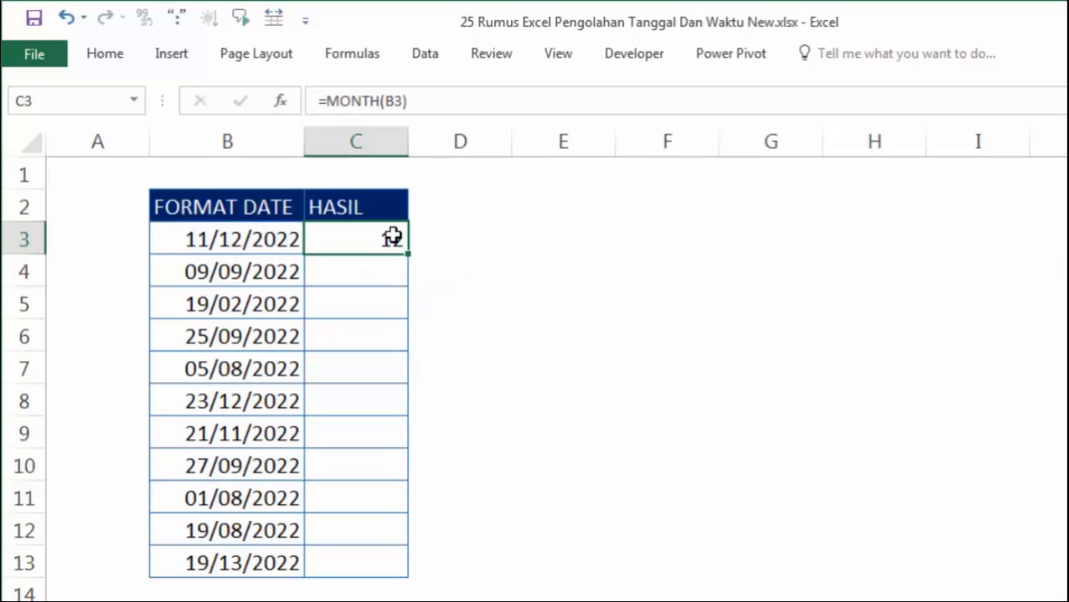
{"action": "left_click", "coordinate": [229, 274]}
{"action": "left_click", "coordinate": [240, 311]}
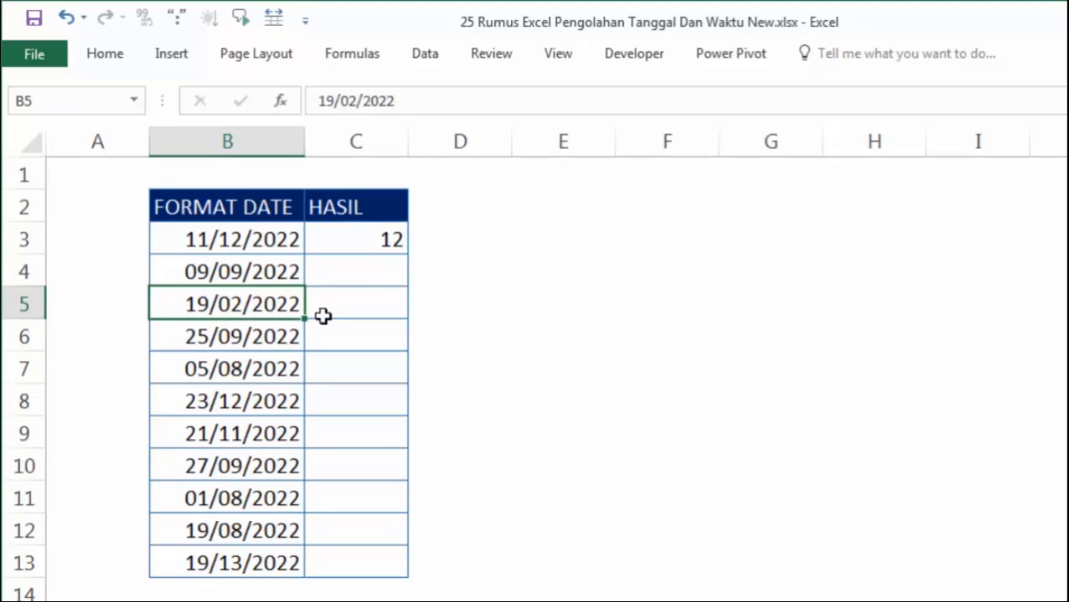
{"action": "left_click", "coordinate": [406, 246]}
{"action": "left_click_drag", "start_coordinate": [411, 250], "coordinate": [410, 578]}
{"action": "left_click", "coordinate": [517, 264]}
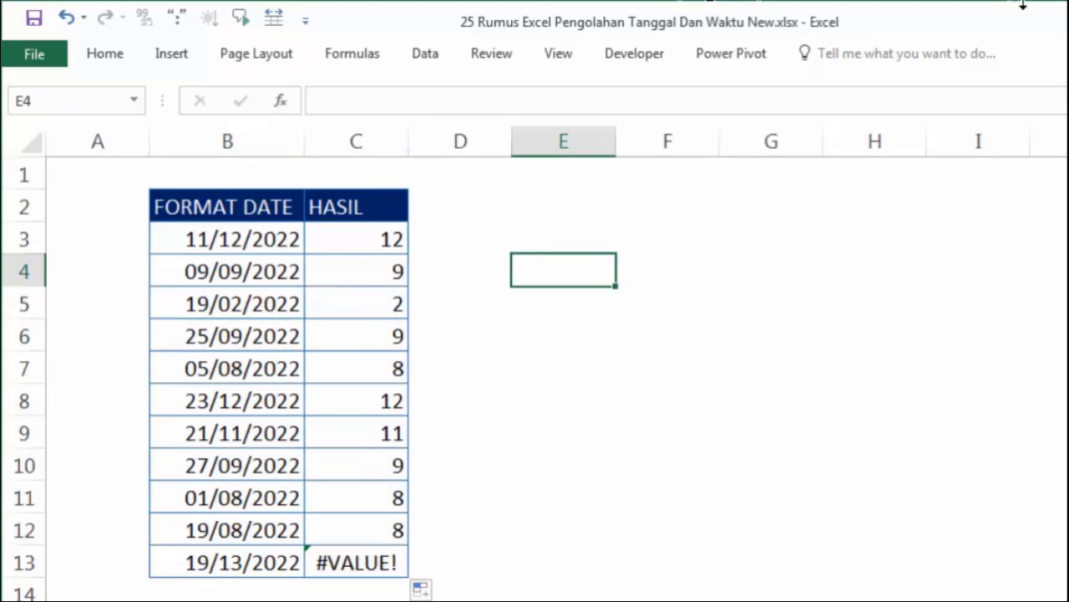
Step: Inspect the MONTH formulas in C11 to C13 and the date in B13 to find the cause of the error in C13
{"action": "left_click", "coordinate": [387, 557]}
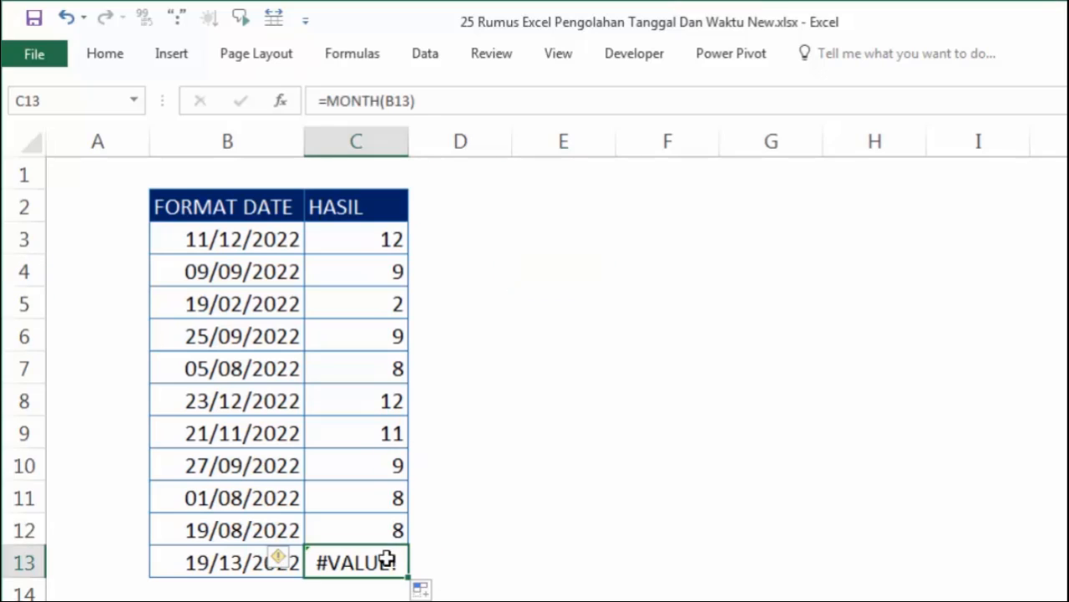
{"action": "left_click", "coordinate": [386, 489]}
{"action": "left_click", "coordinate": [371, 532]}
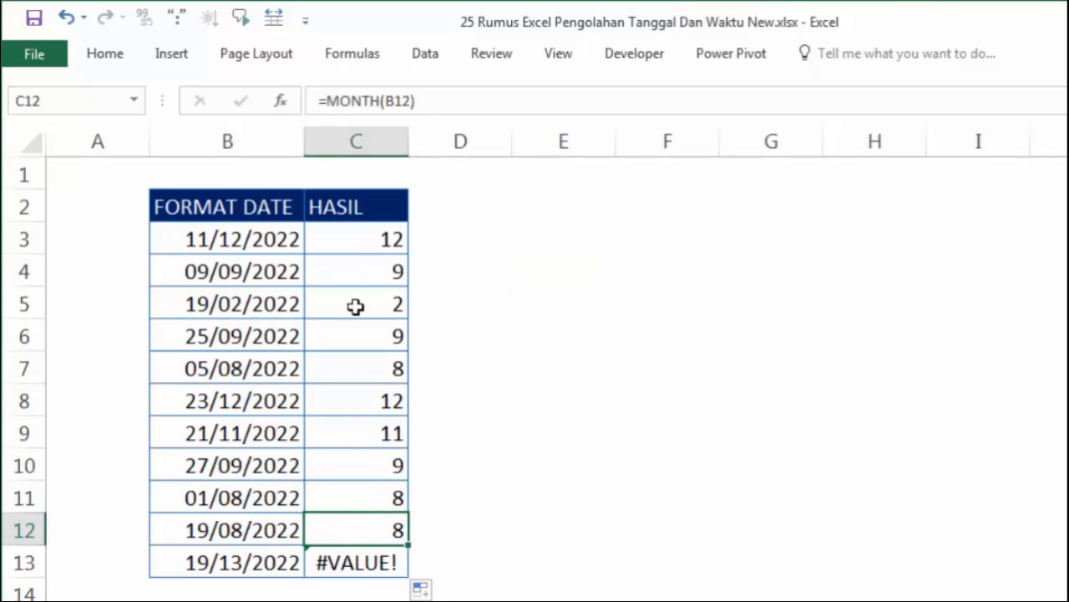
{"action": "left_click", "coordinate": [362, 566]}
{"action": "left_click", "coordinate": [515, 521]}
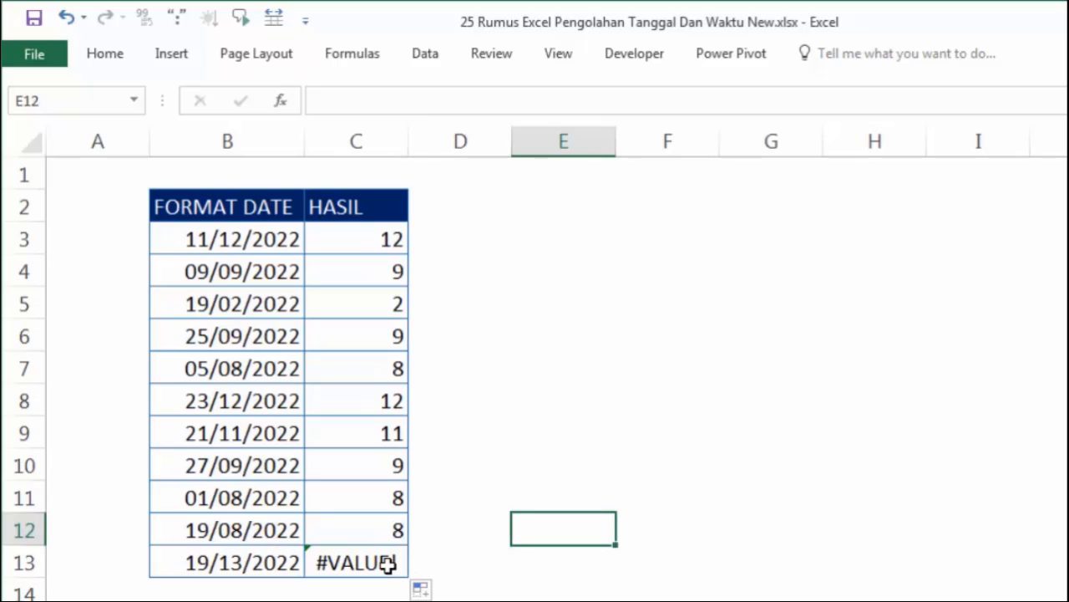
{"action": "left_click", "coordinate": [245, 560]}
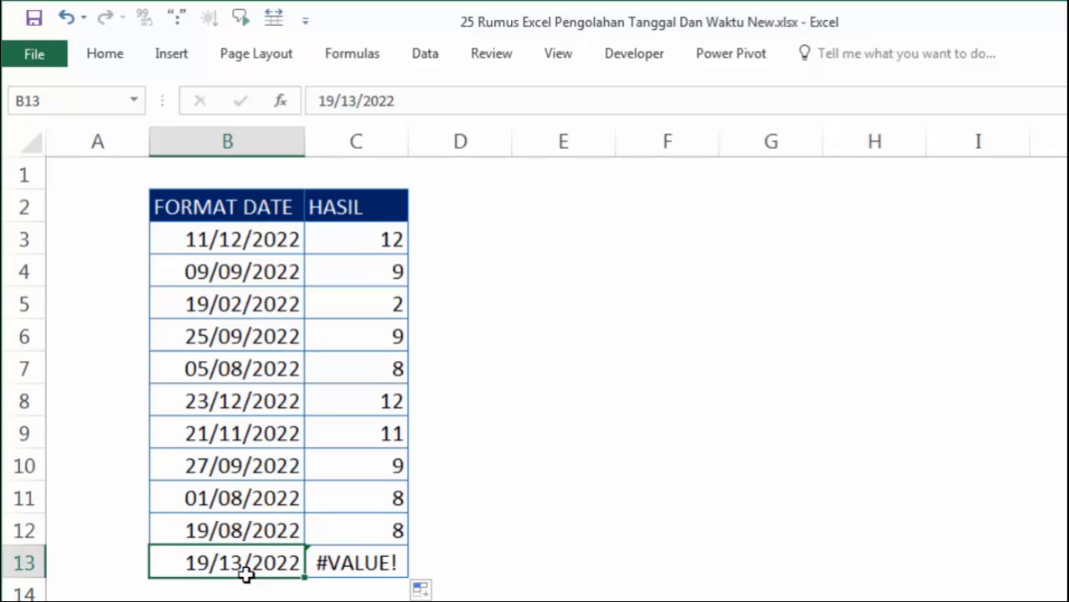
{"action": "left_click", "coordinate": [366, 563]}
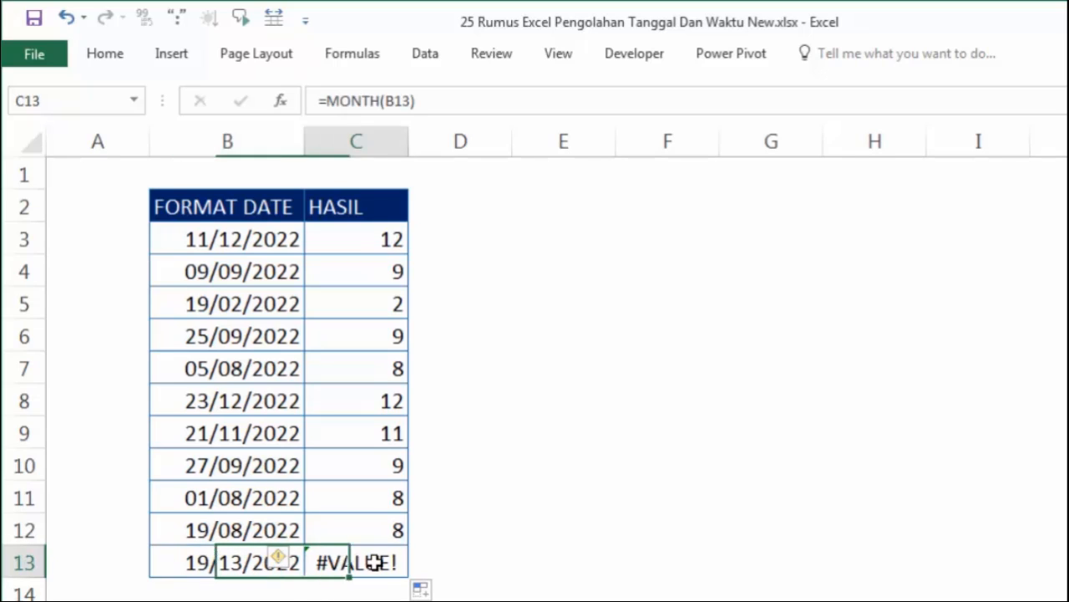
Step: Correct the month of the date in B13 so it reads 19/12/2022, and check the MONTH result in C13
{"action": "double_click", "coordinate": [230, 567]}
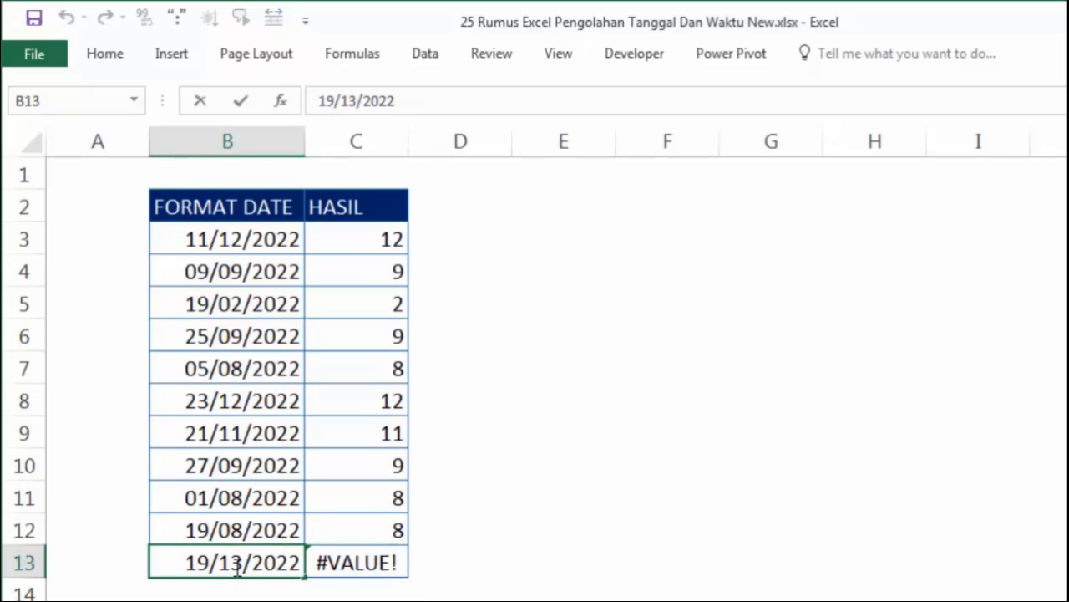
{"action": "left_click_drag", "start_coordinate": [241, 565], "coordinate": [231, 564]}
{"action": "type", "text": "2"}
{"action": "left_click", "coordinate": [565, 526]}
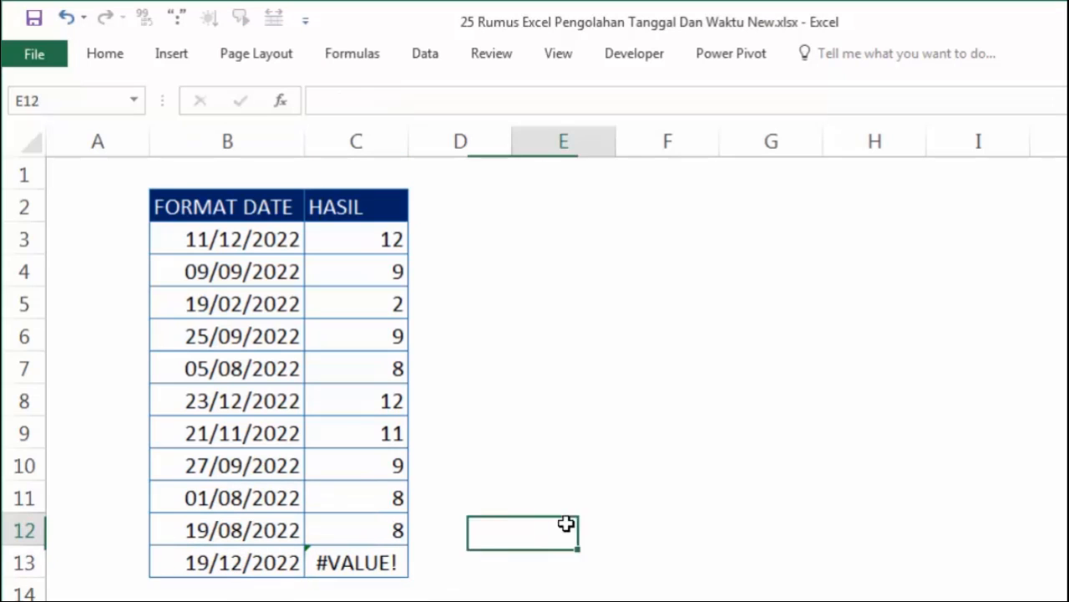
{"action": "left_click", "coordinate": [413, 556]}
{"action": "left_click", "coordinate": [366, 563]}
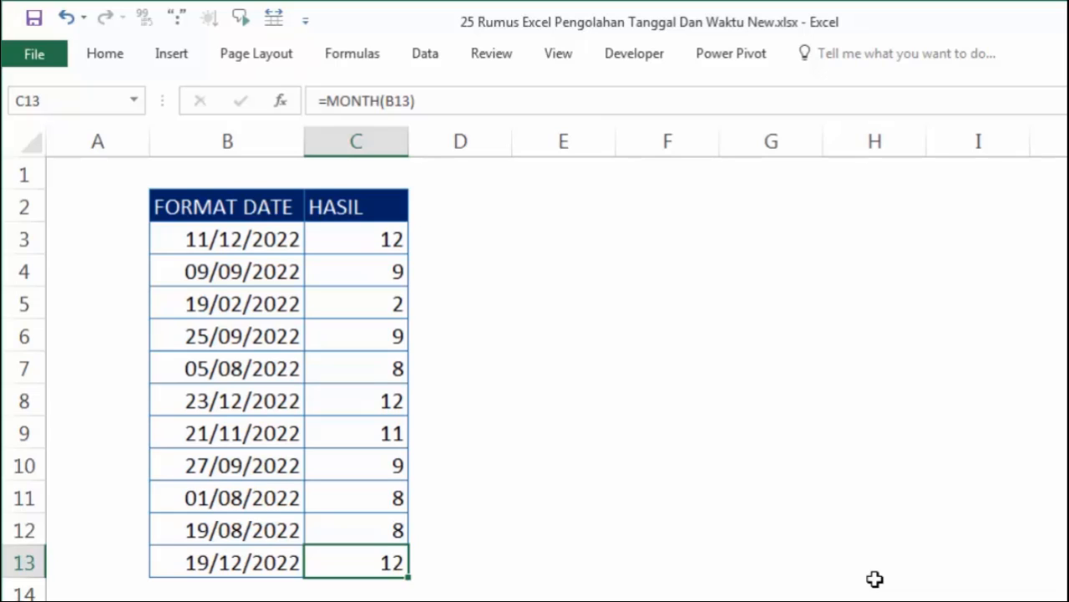
Step: Review the date in B3, its MONTH formula in C3 and the results down the HASIL column
{"action": "left_click", "coordinate": [535, 418]}
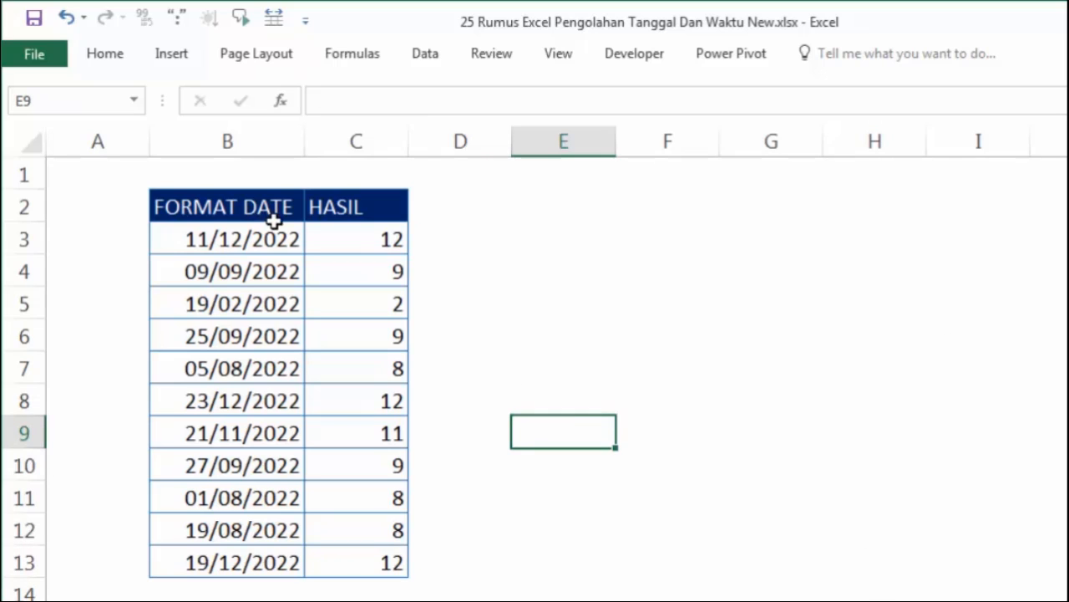
{"action": "left_click", "coordinate": [355, 246]}
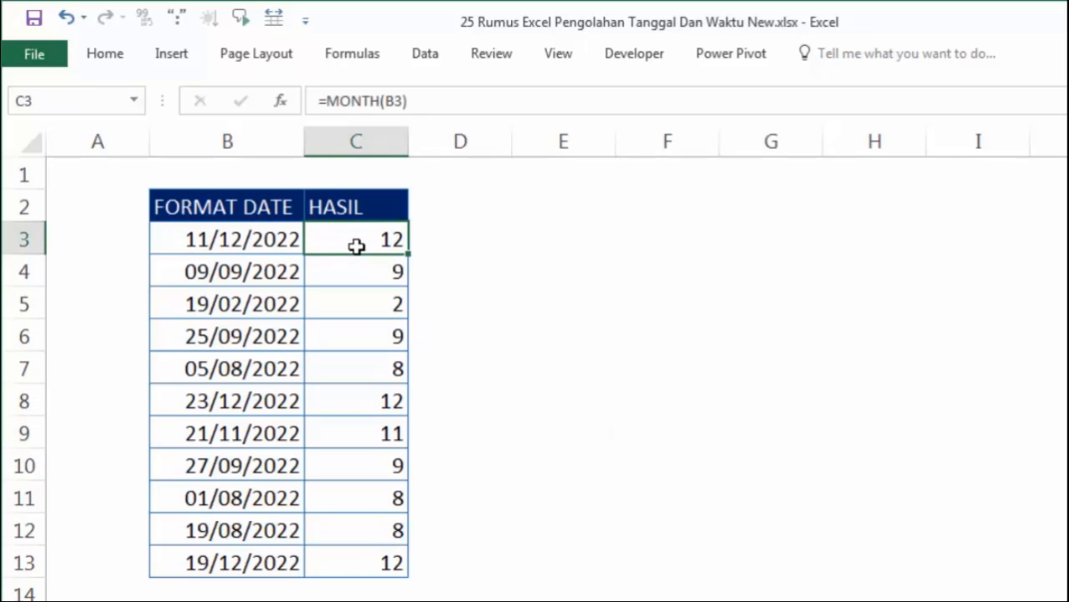
{"action": "left_click", "coordinate": [277, 235]}
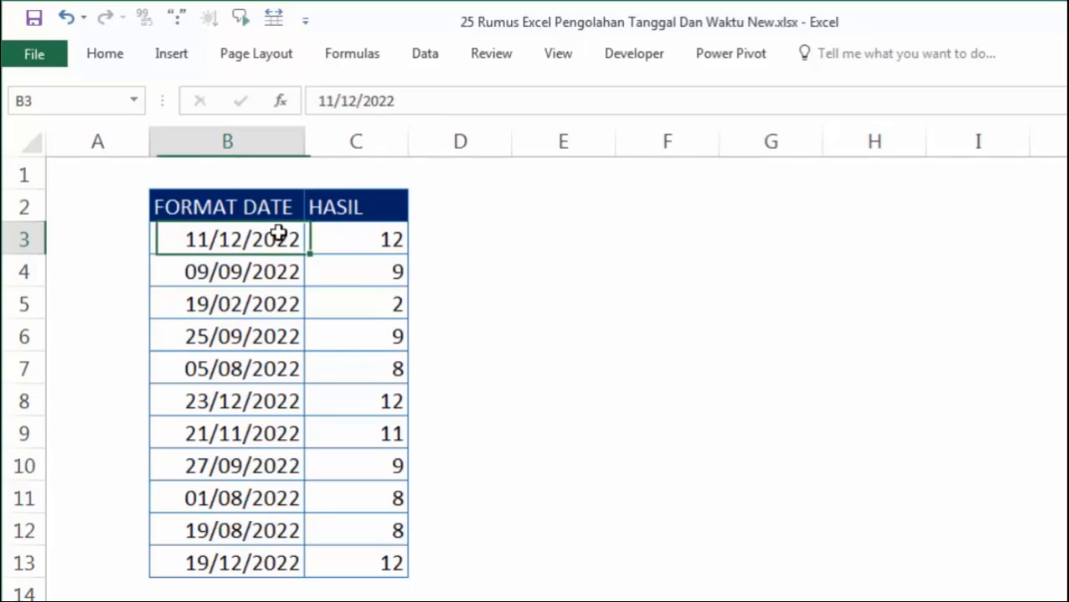
{"action": "left_click_drag", "start_coordinate": [386, 238], "coordinate": [377, 565]}
{"action": "left_click", "coordinate": [535, 378]}
{"action": "left_click", "coordinate": [315, 250]}
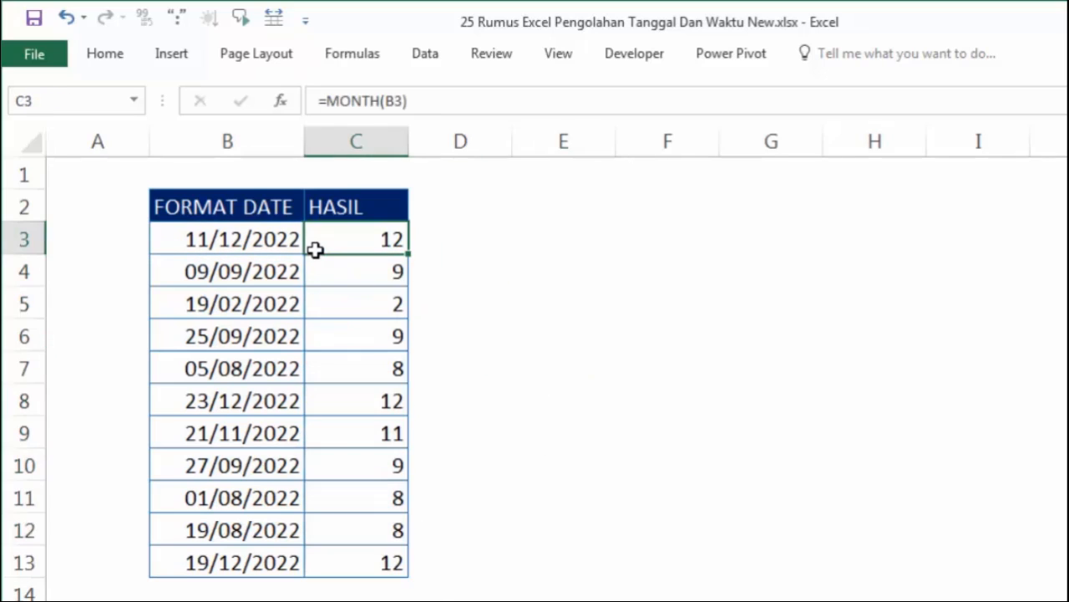
Step: Add the time 02:00 after the date in B3 and check the stored value
{"action": "double_click", "coordinate": [228, 237]}
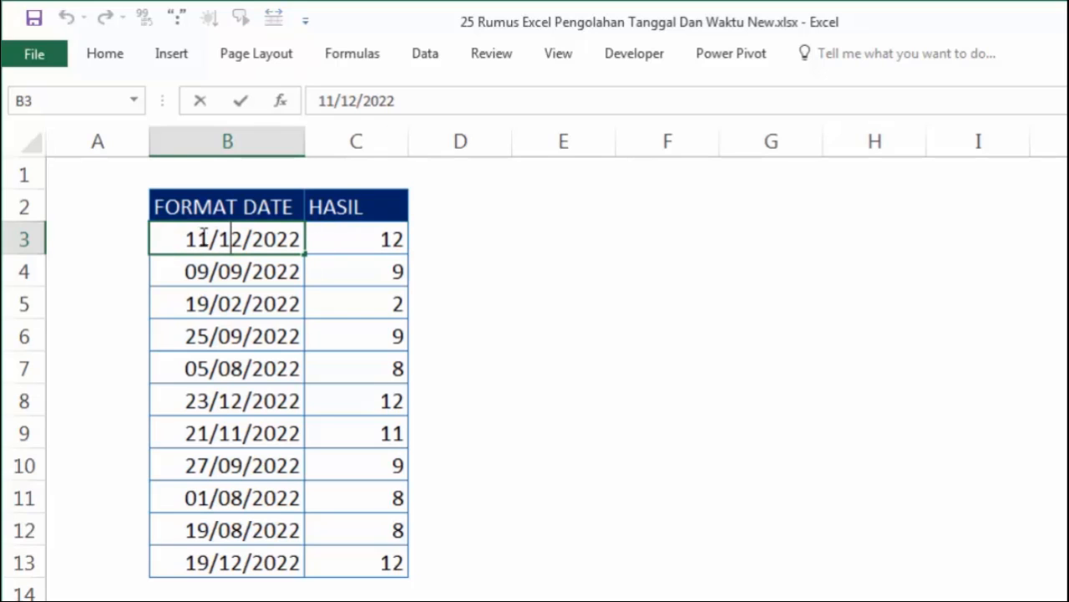
{"action": "left_click", "coordinate": [201, 296]}
{"action": "left_click", "coordinate": [210, 239]}
{"action": "type", "text": "02:00"}
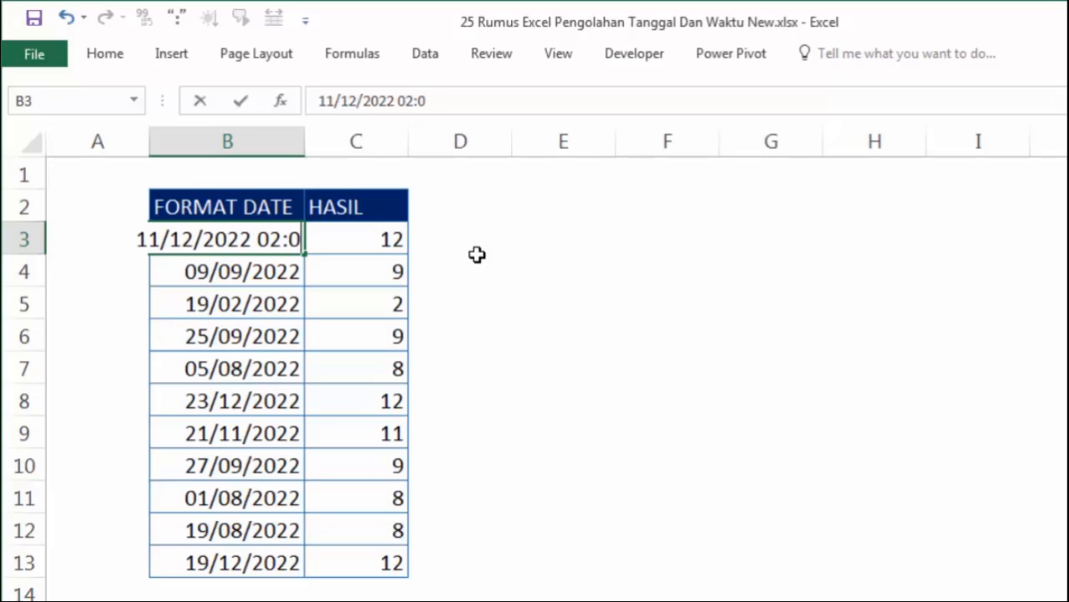
{"action": "key", "text": "Return"}
{"action": "left_click", "coordinate": [280, 237]}
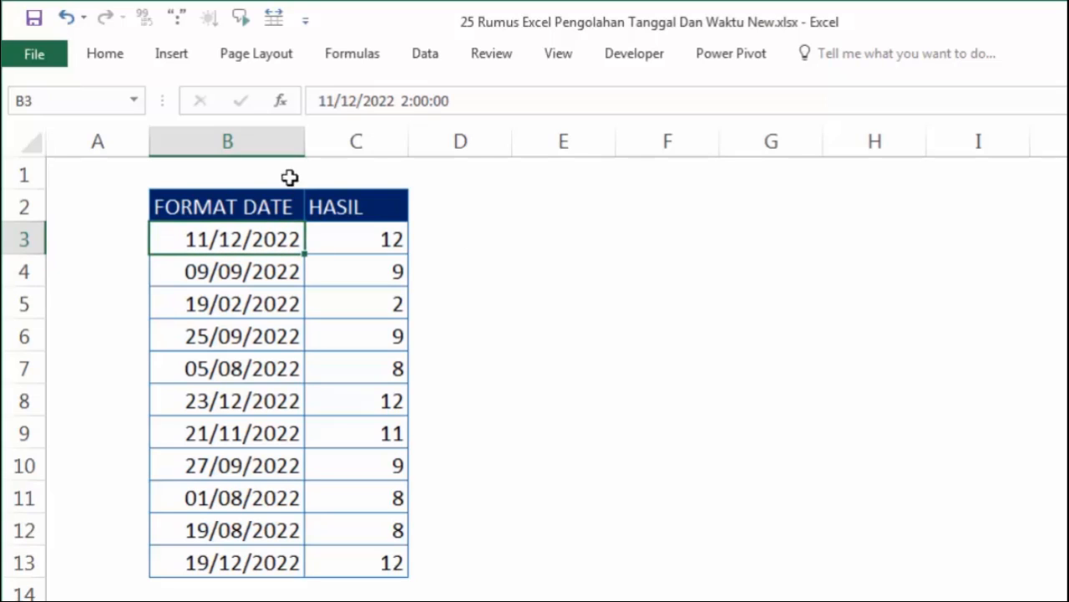
Step: Apply the custom number format dd/mm/yyyy hh:mm to B3 so the cell shows both date and time
{"action": "right_click", "coordinate": [266, 236]}
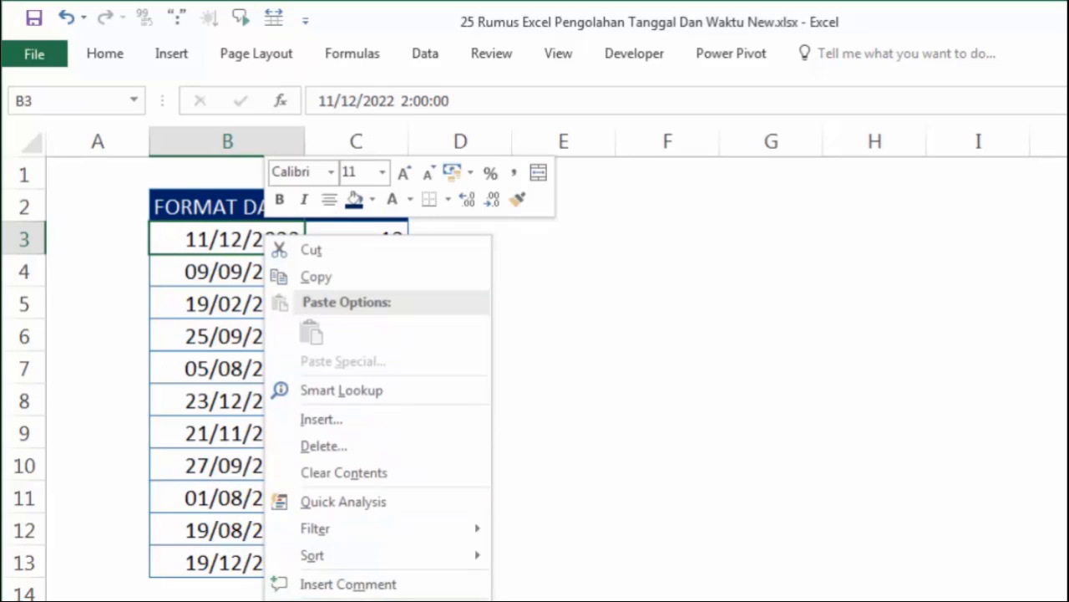
{"action": "left_click", "coordinate": [334, 598]}
{"action": "left_click_drag", "start_coordinate": [373, 316], "coordinate": [546, 198]}
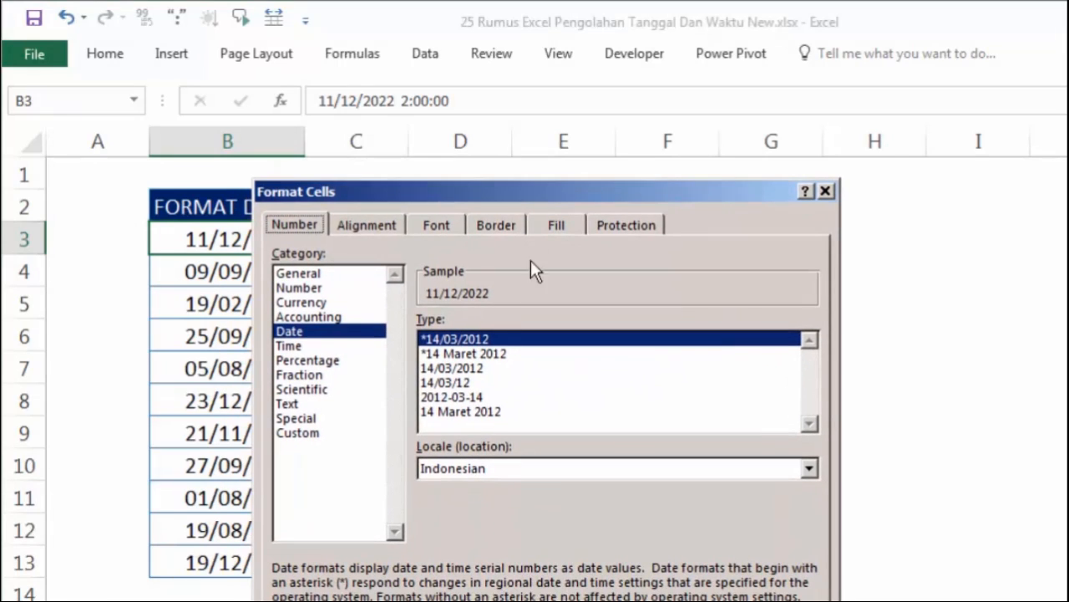
{"action": "left_click", "coordinate": [299, 433]}
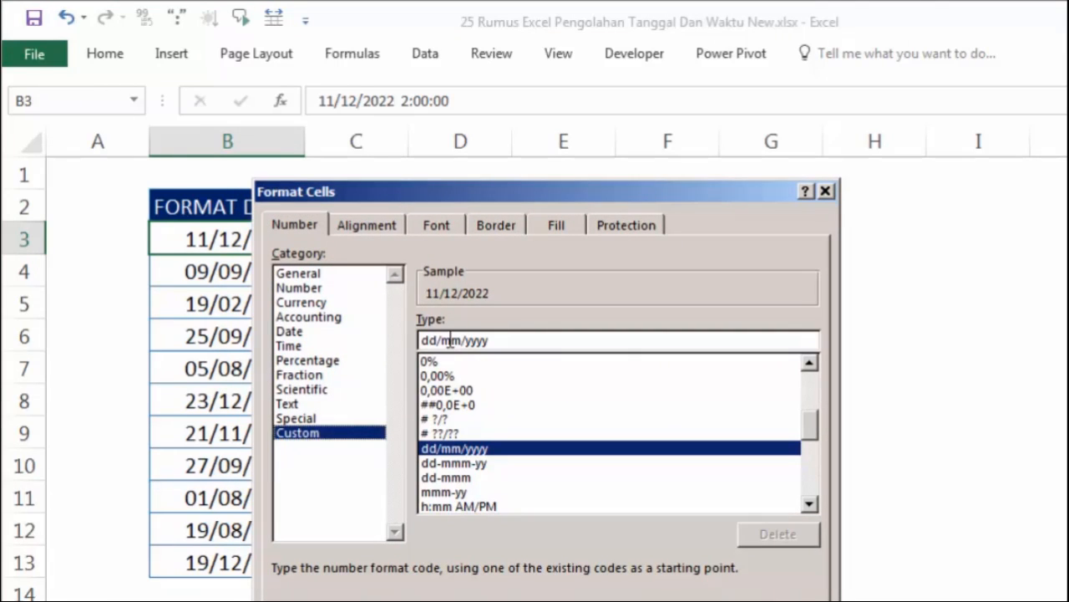
{"action": "left_click", "coordinate": [580, 333]}
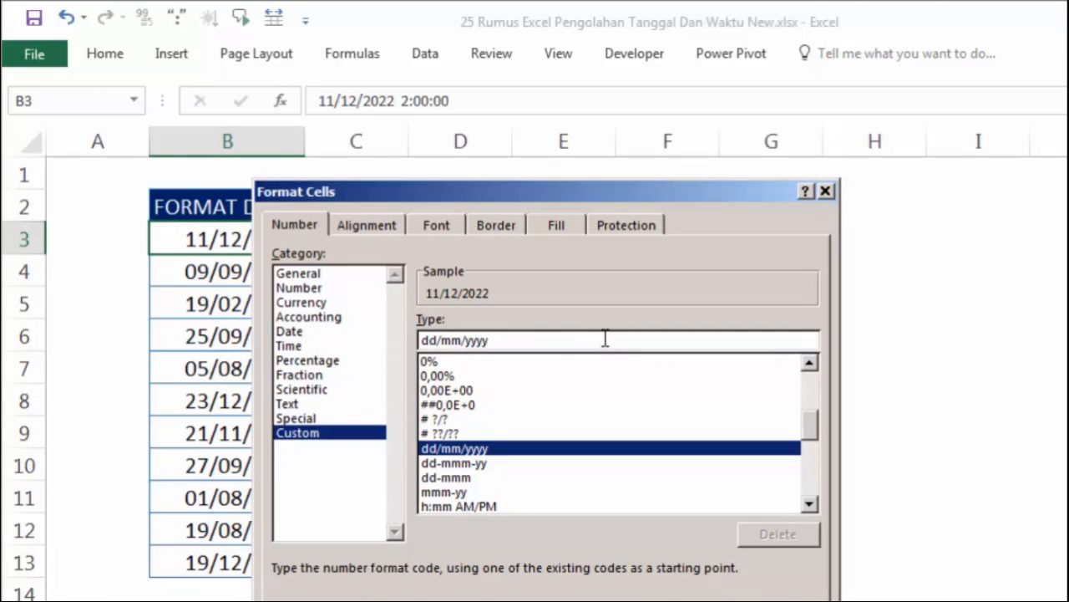
{"action": "type", "text": "hh"}
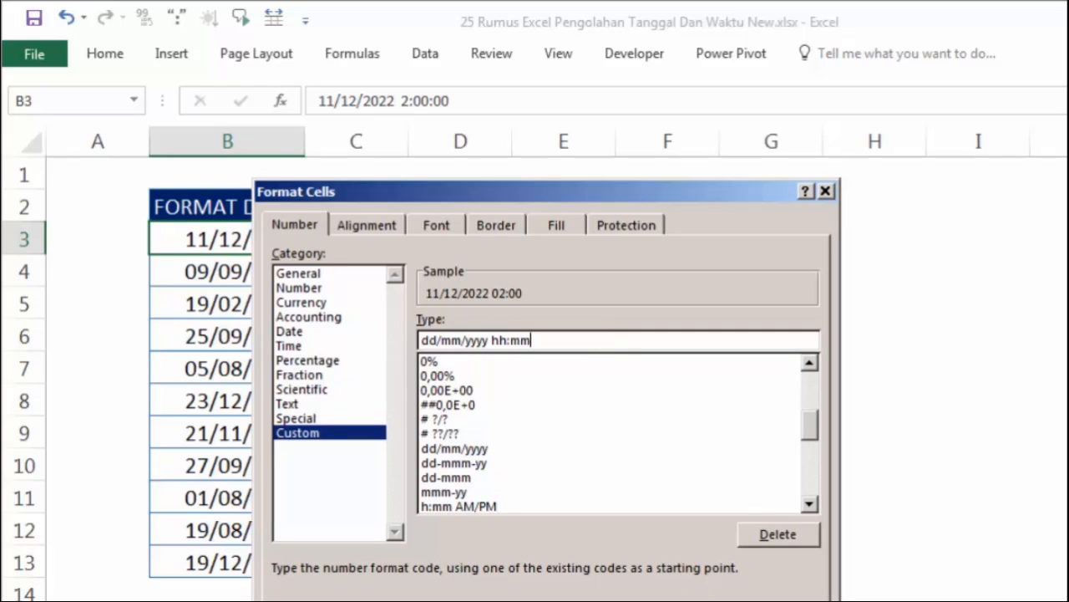
{"action": "type", "text": ":mm"}
{"action": "key", "text": "Return"}
{"action": "left_click", "coordinate": [580, 453]}
{"action": "left_click", "coordinate": [255, 239]}
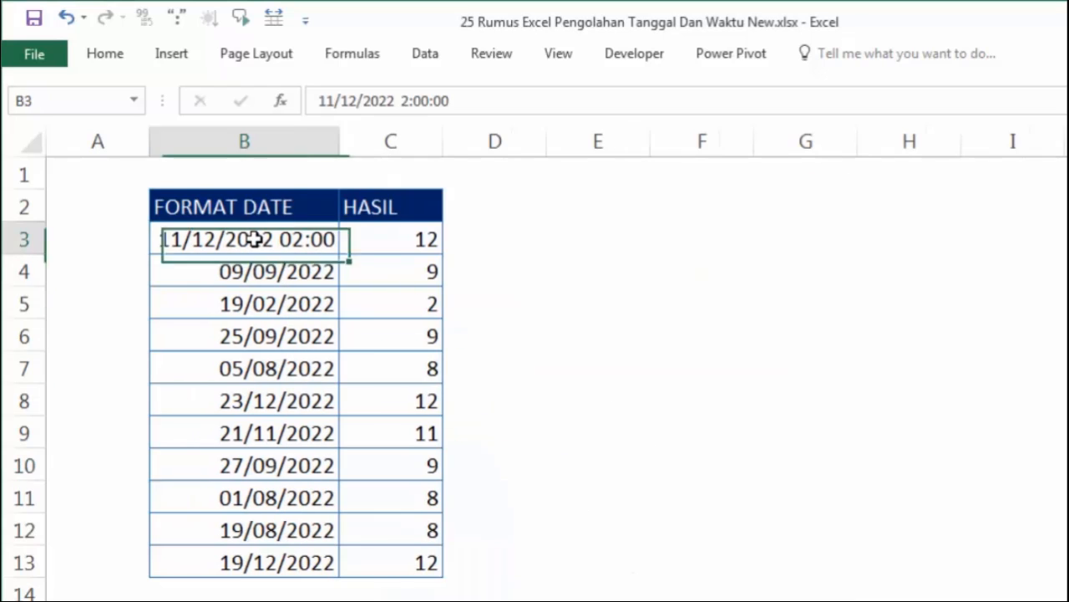
Step: Inspect the MONTH formula in C3 and its result for the date that contains a time
{"action": "left_click", "coordinate": [381, 244]}
{"action": "double_click", "coordinate": [382, 244]}
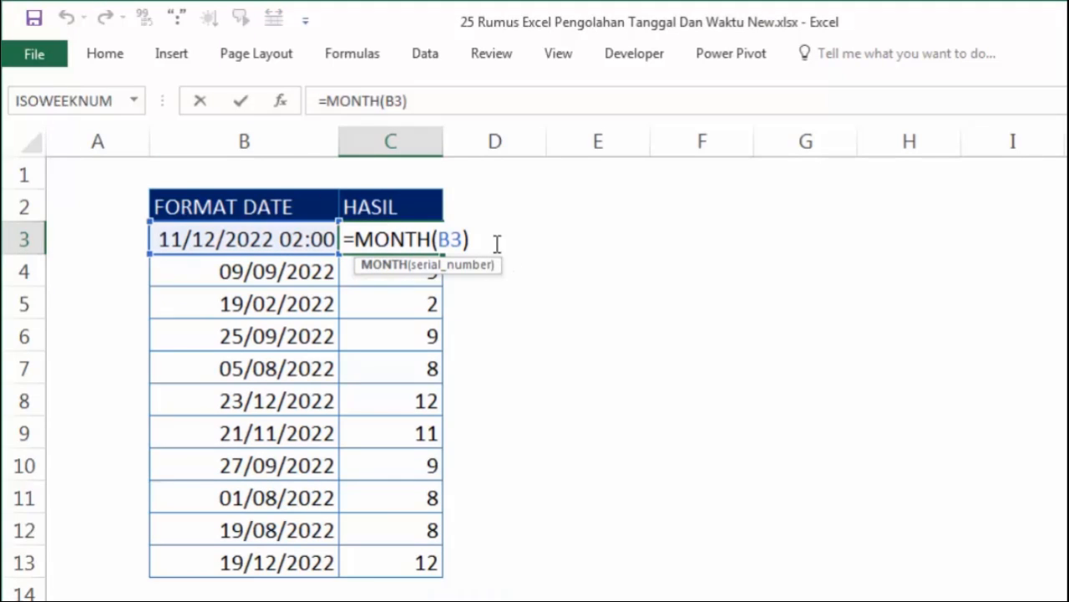
{"action": "key", "text": "Return"}
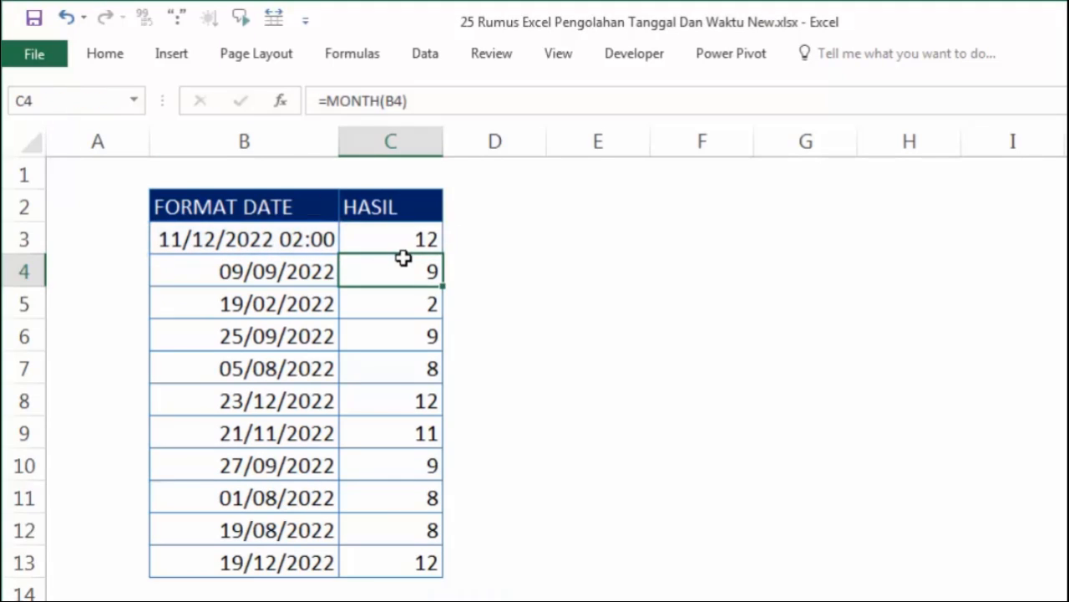
{"action": "left_click", "coordinate": [396, 239]}
{"action": "left_click", "coordinate": [682, 453]}
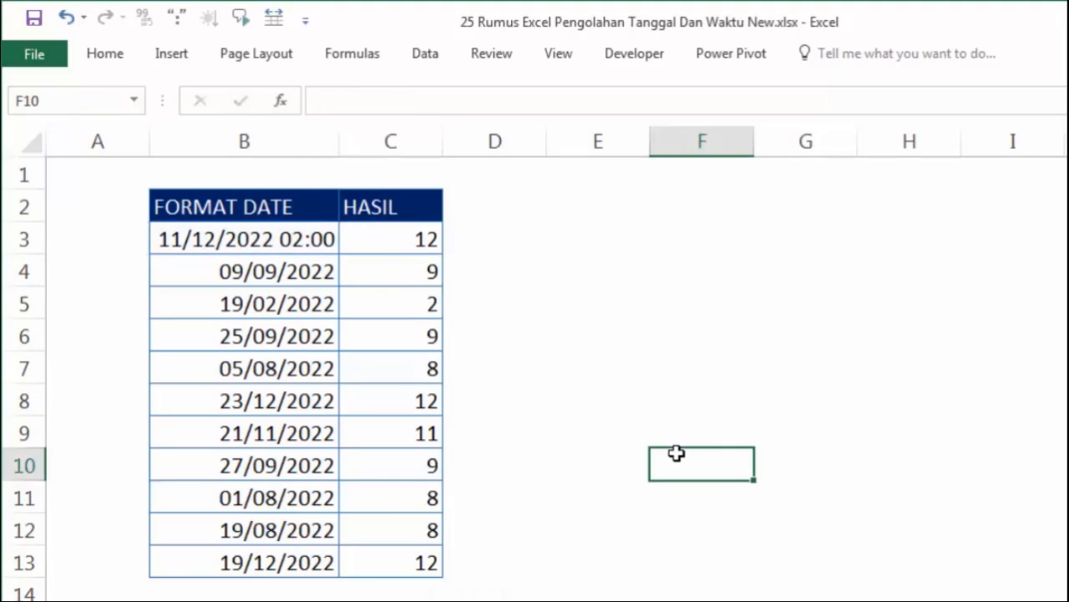
Step: Turn the date in B13 into text with a leading apostrophe and check the cell's stored content
{"action": "left_click", "coordinate": [310, 562]}
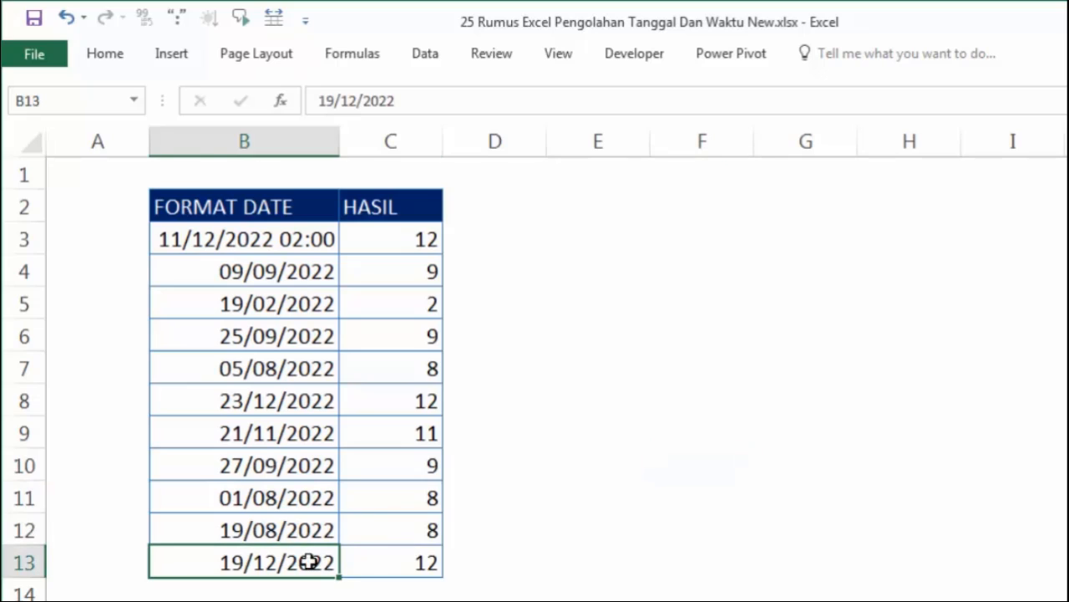
{"action": "double_click", "coordinate": [218, 561]}
{"action": "type", "text": "'"}
{"action": "key", "text": "Return"}
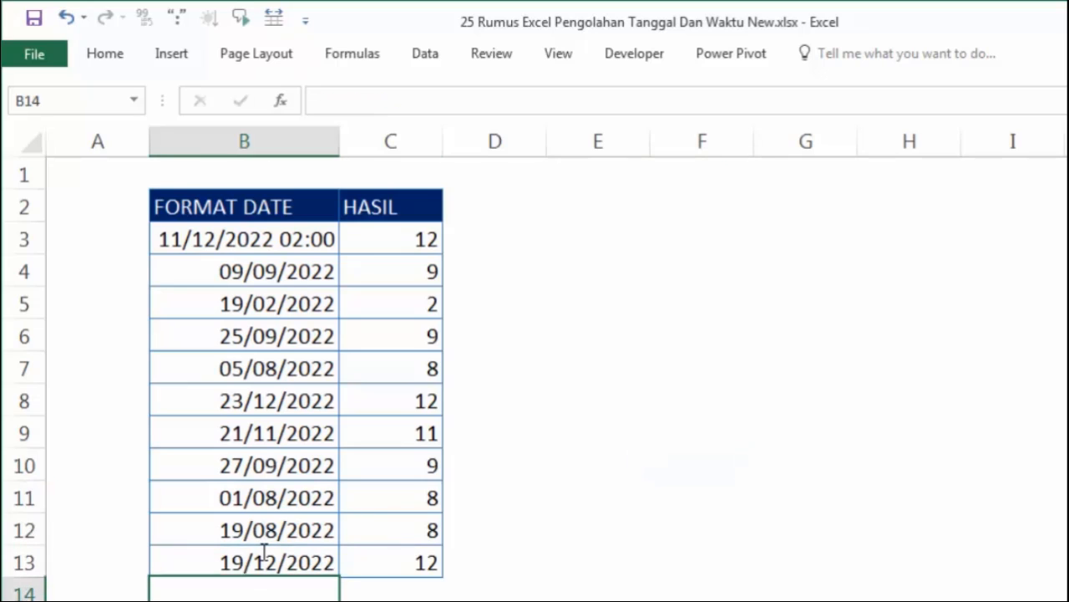
{"action": "left_click", "coordinate": [224, 561]}
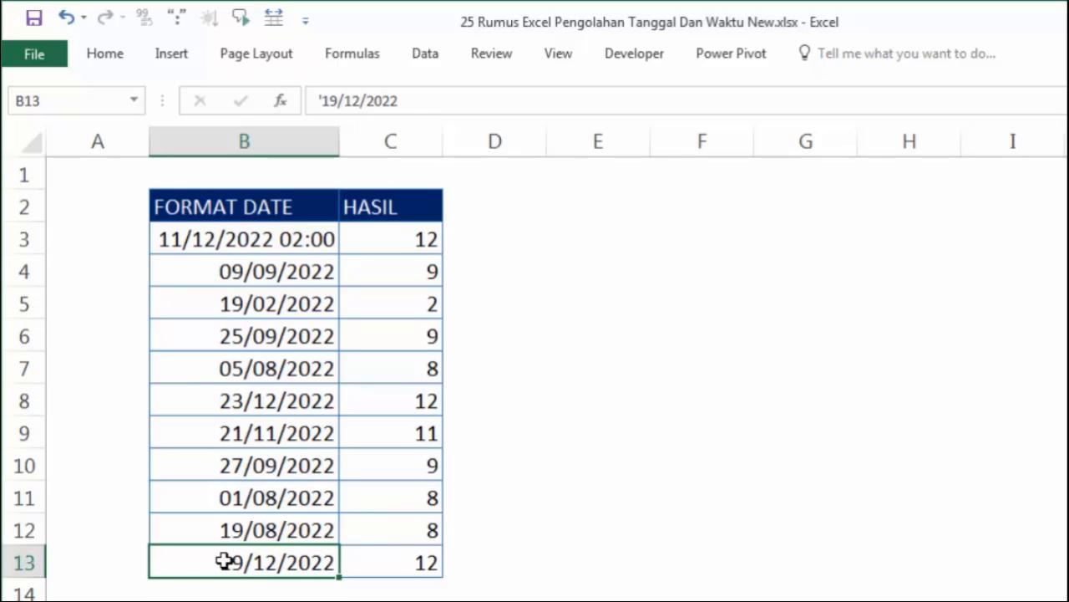
Step: Apply the Text number format to B12, comparing it with the original date by undoing and redoing the change
{"action": "left_click", "coordinate": [238, 534]}
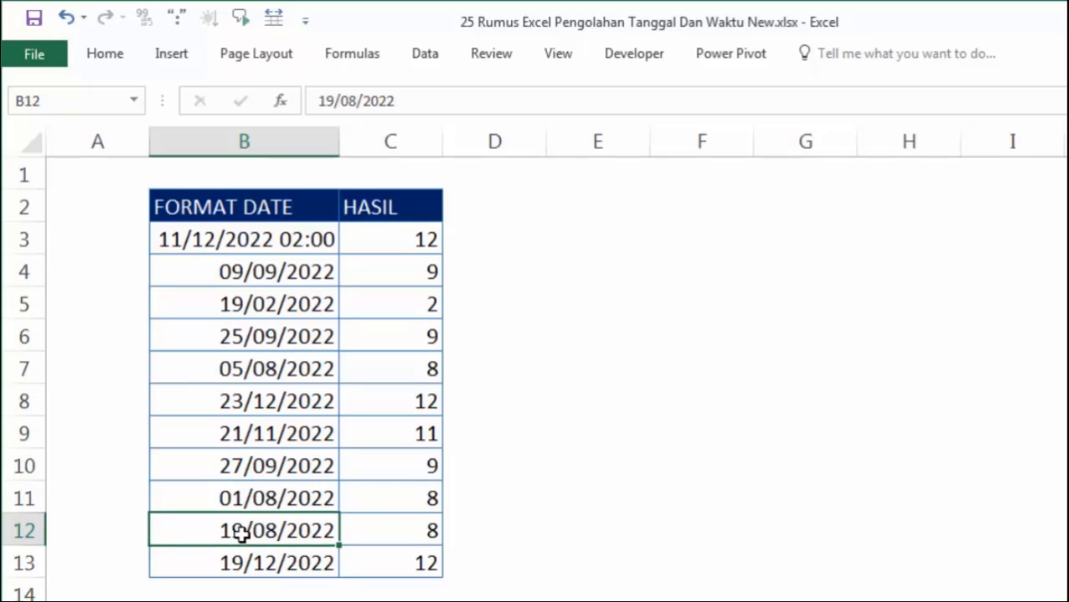
{"action": "left_click", "coordinate": [103, 57]}
{"action": "left_click", "coordinate": [764, 94]}
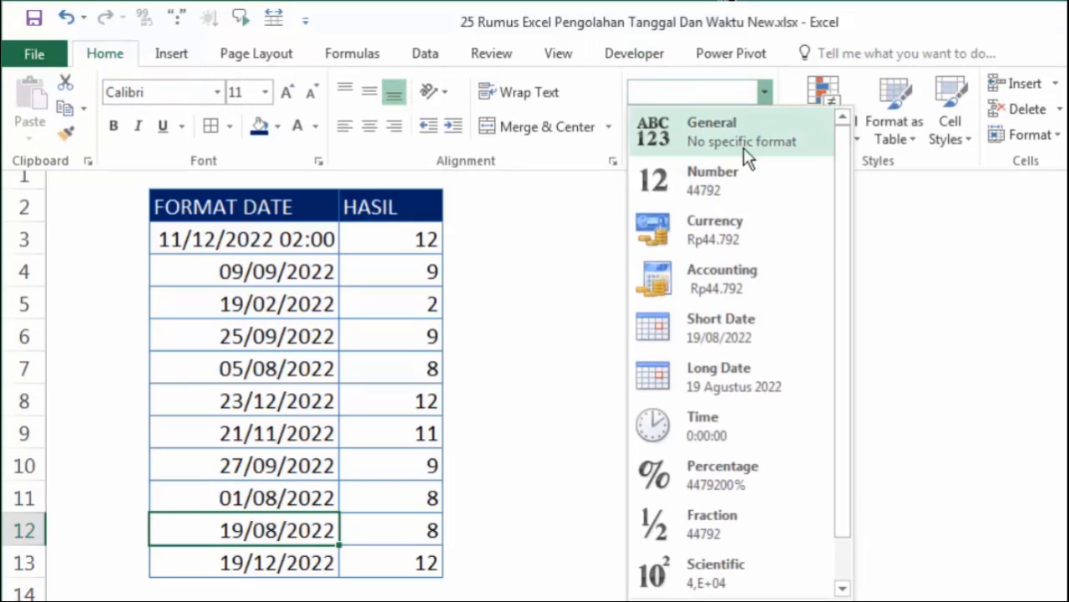
{"action": "scroll", "coordinate": [775, 493], "scroll_direction": "down", "scroll_amount": 1}
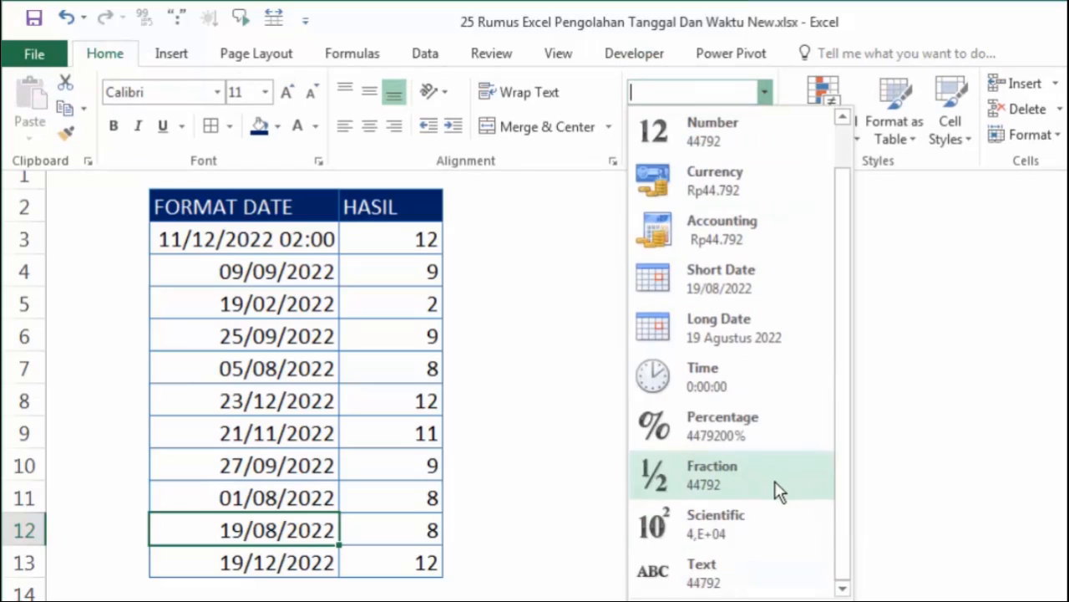
{"action": "left_click", "coordinate": [759, 566]}
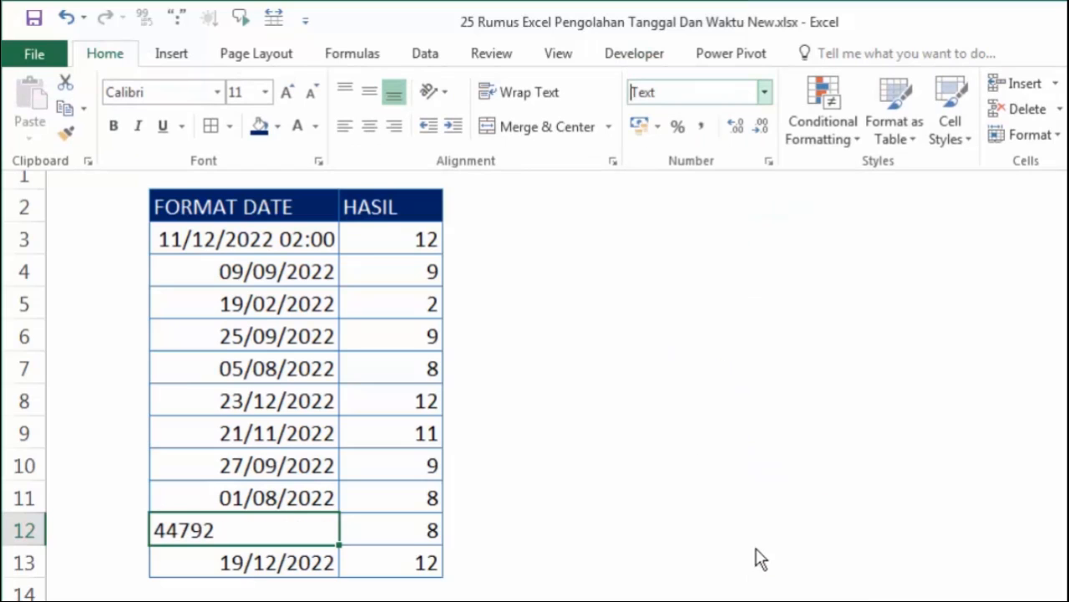
{"action": "left_click", "coordinate": [274, 530]}
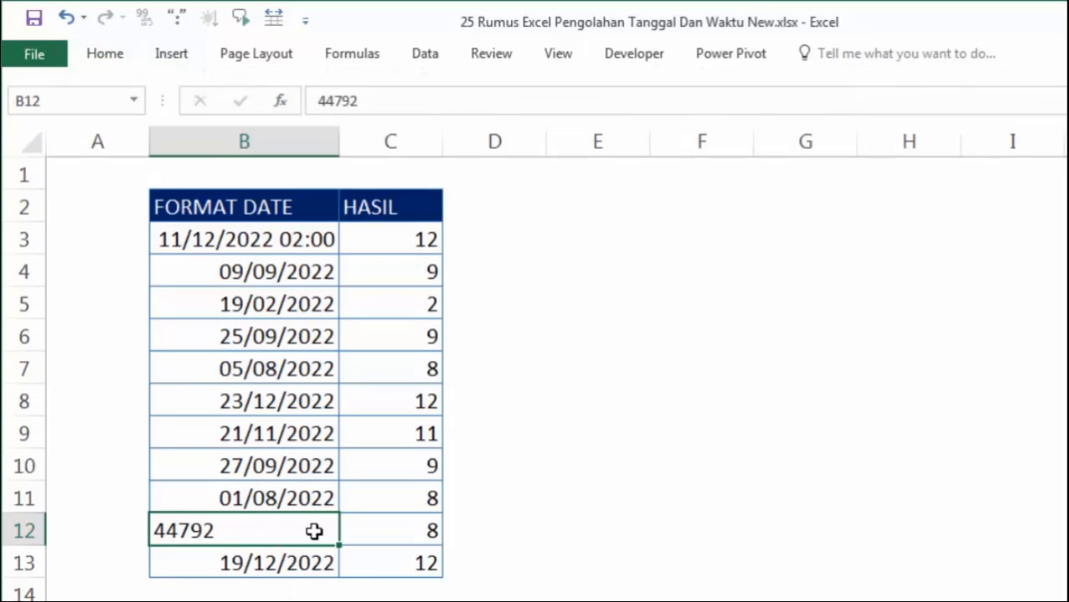
{"action": "key", "text": "ctrl+z"}
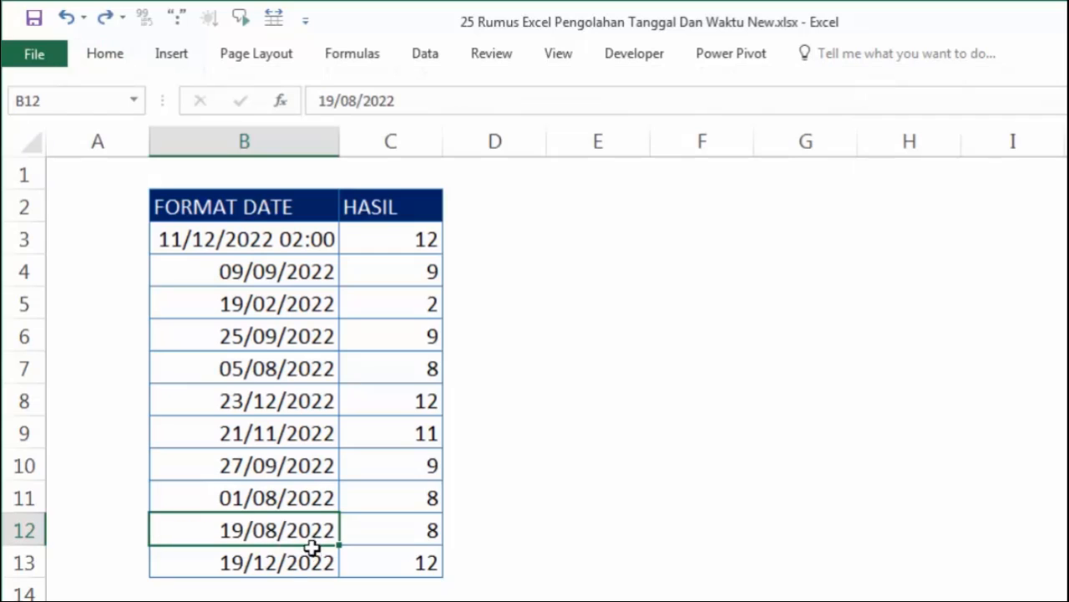
{"action": "left_click", "coordinate": [105, 17]}
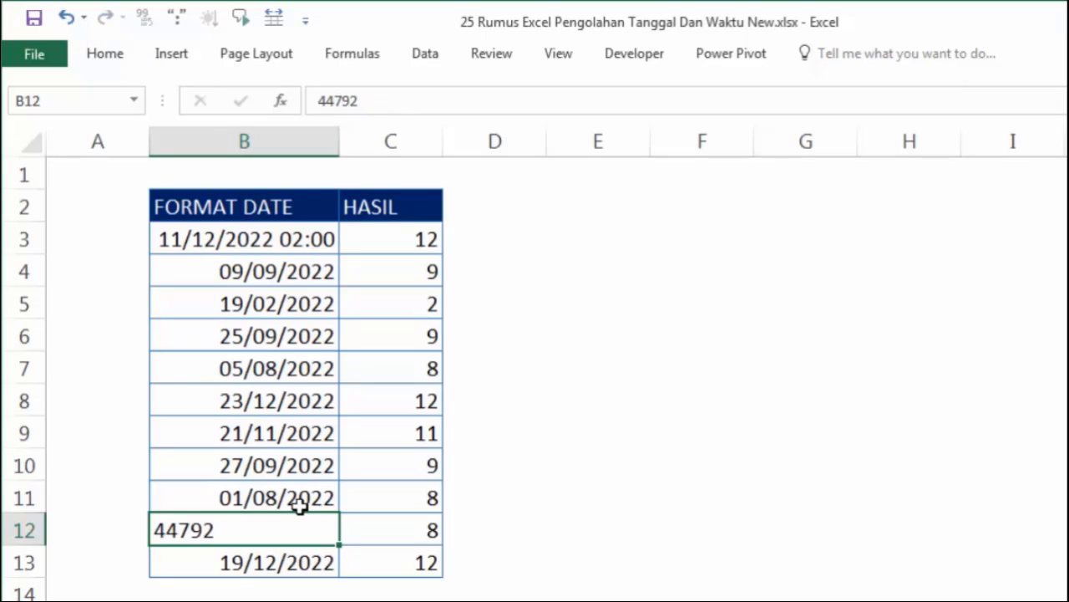
Step: Re-enter 19/08/2022 as text in B12 and check the MONTH formula in C12
{"action": "type", "text": "19/0"}
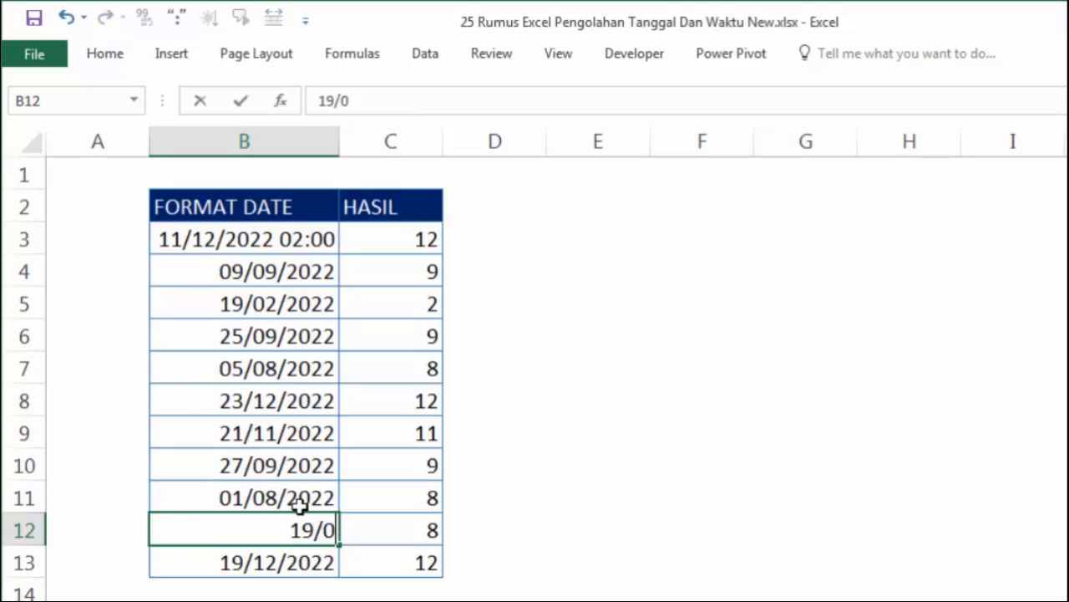
{"action": "type", "text": "8/2022"}
{"action": "key", "text": "Return"}
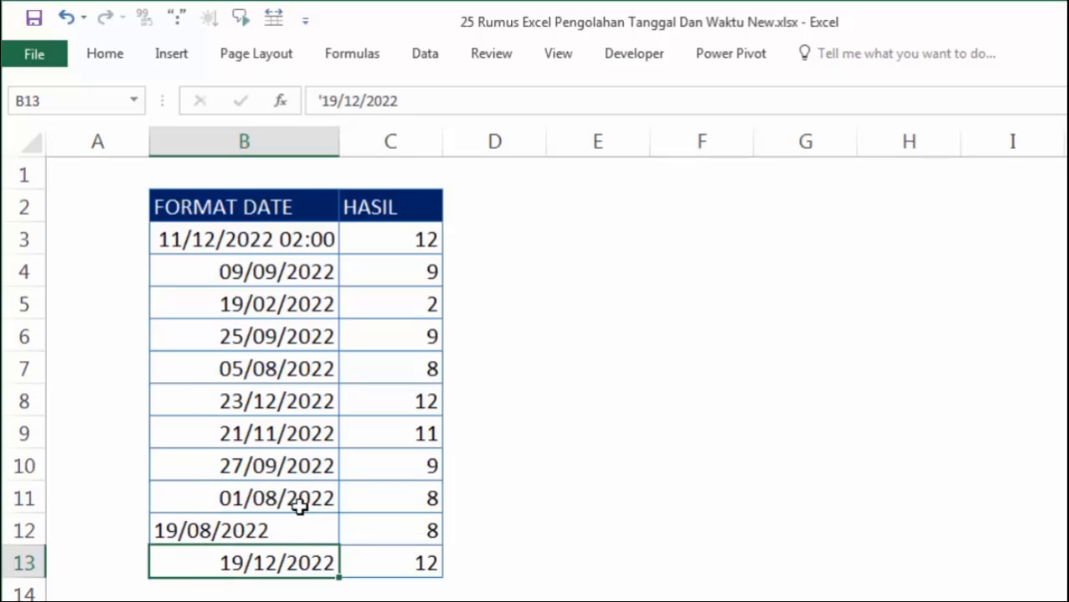
{"action": "left_click", "coordinate": [288, 540]}
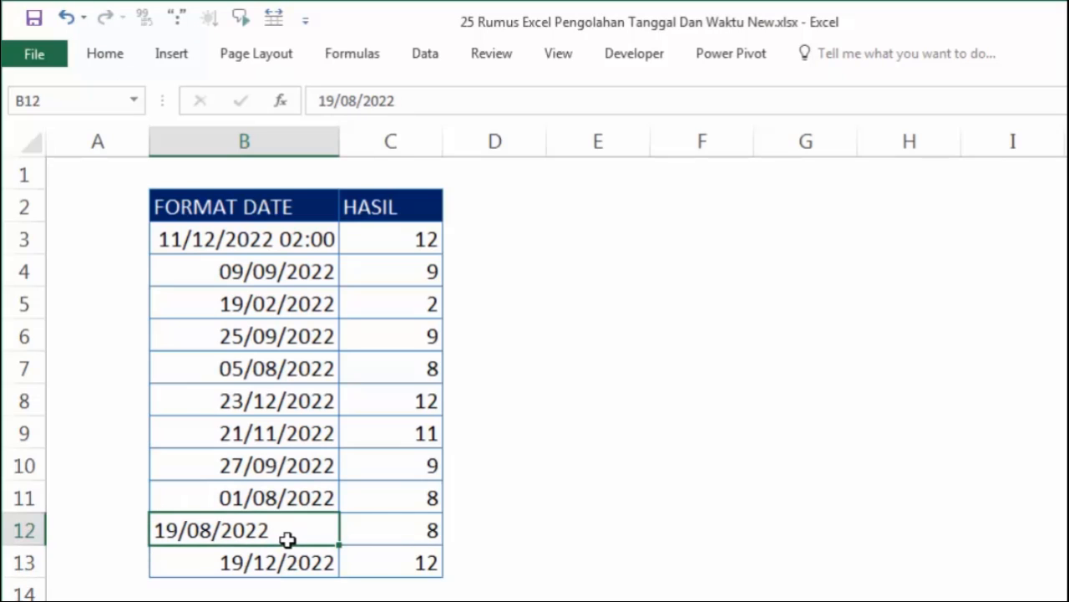
{"action": "left_click", "coordinate": [408, 532]}
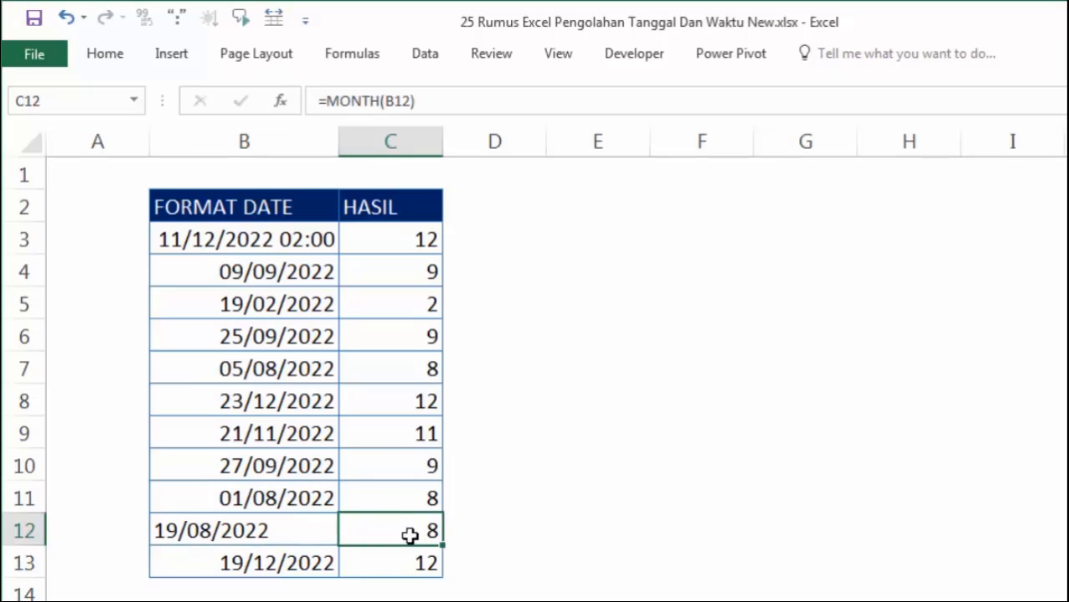
Step: Compare the text dates in B12 and B13 with the real dates in B7 to B11 and their MONTH results in column C
{"action": "left_click", "coordinate": [283, 537]}
{"action": "left_click", "coordinate": [281, 565]}
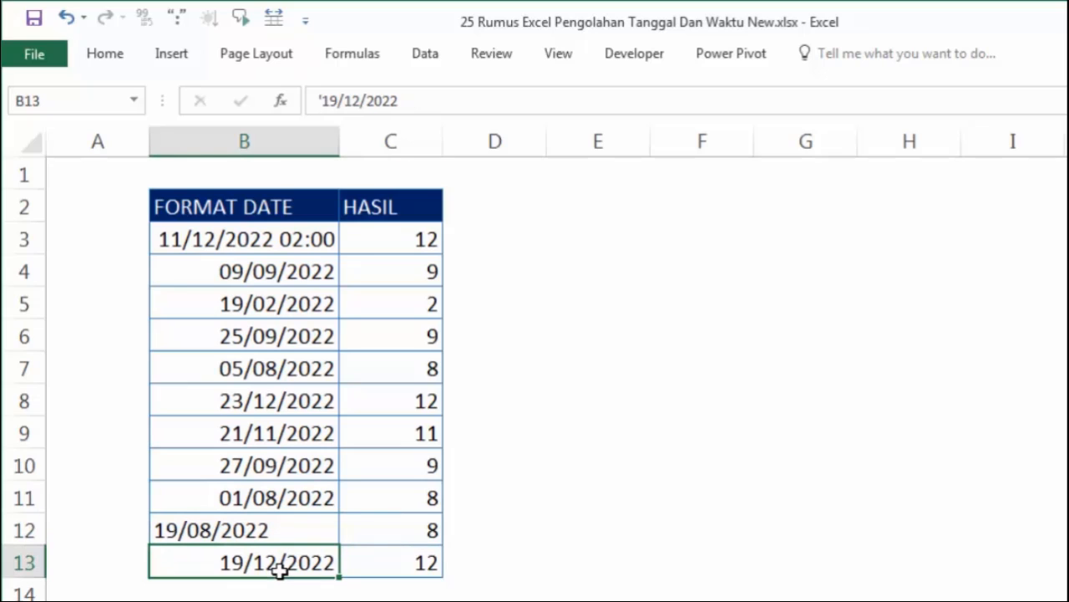
{"action": "left_click", "coordinate": [283, 488]}
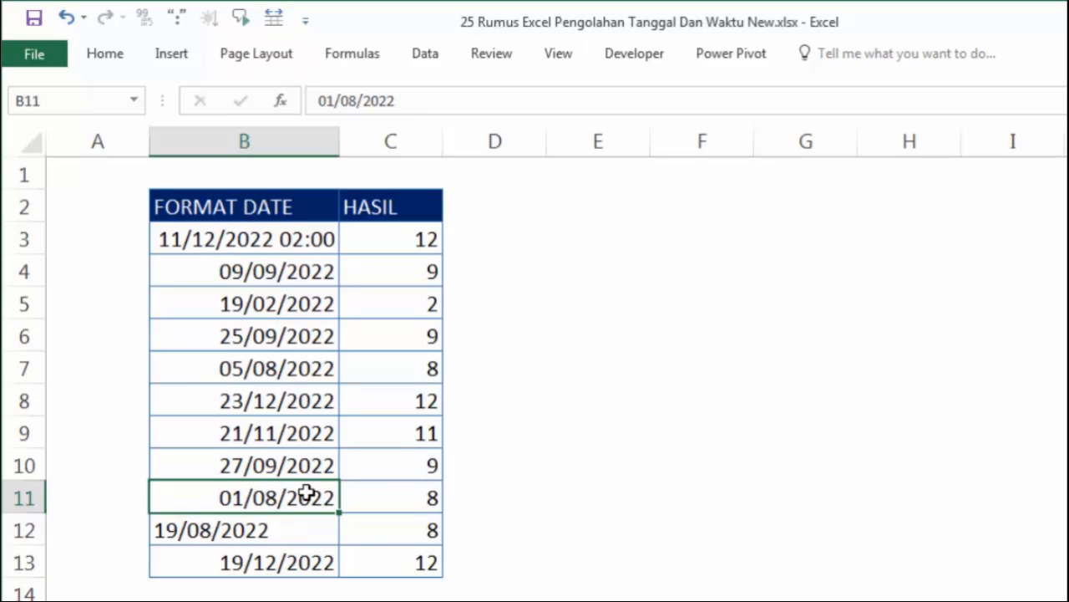
{"action": "left_click", "coordinate": [397, 495]}
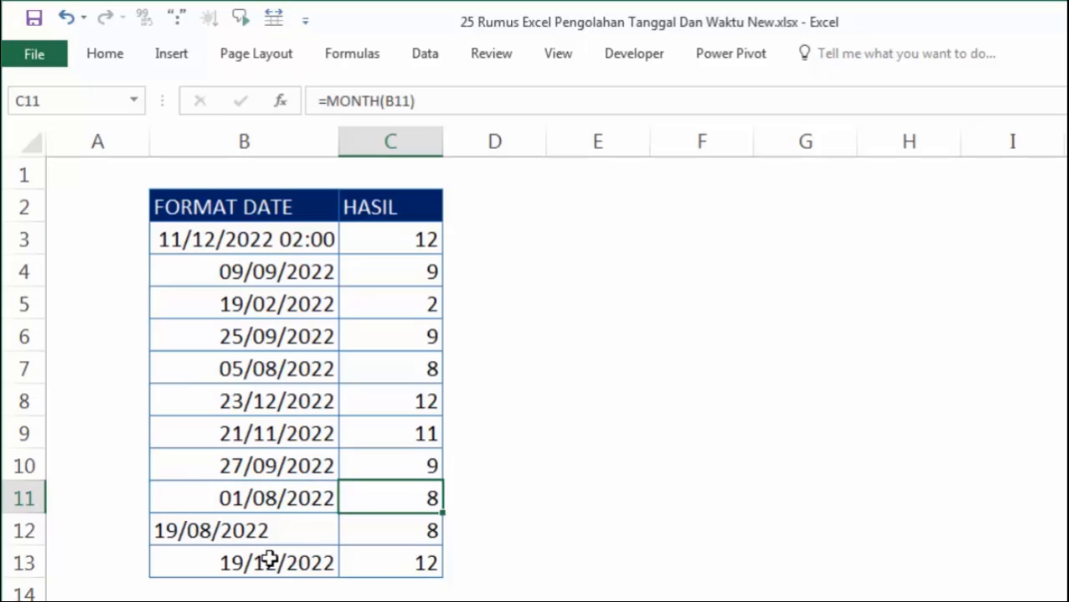
{"action": "left_click", "coordinate": [406, 562]}
{"action": "left_click", "coordinate": [405, 497]}
{"action": "left_click", "coordinate": [405, 365]}
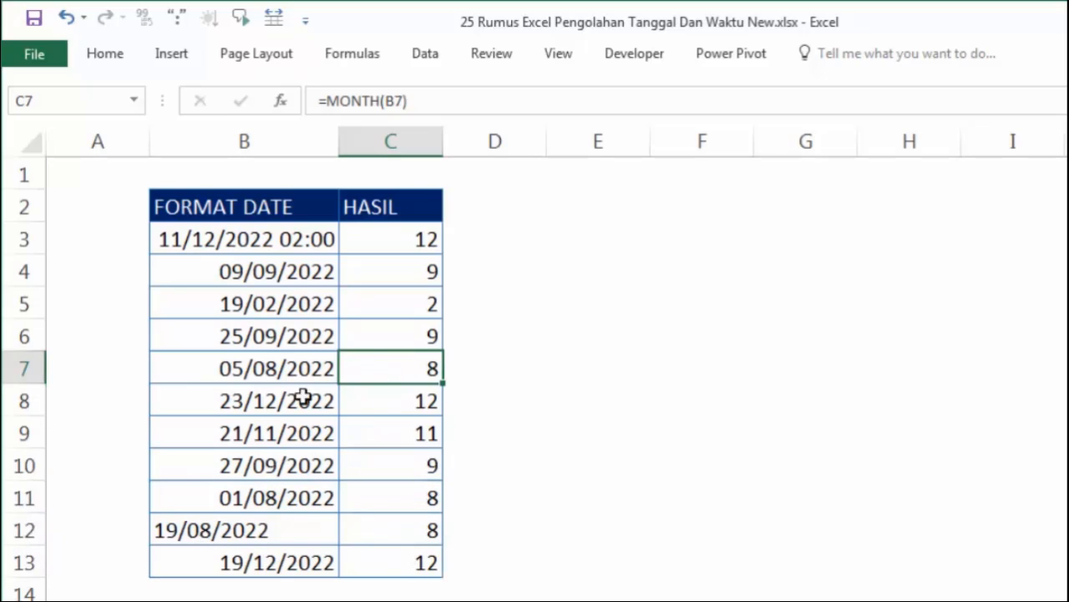
{"action": "left_click_drag", "start_coordinate": [277, 368], "coordinate": [259, 501]}
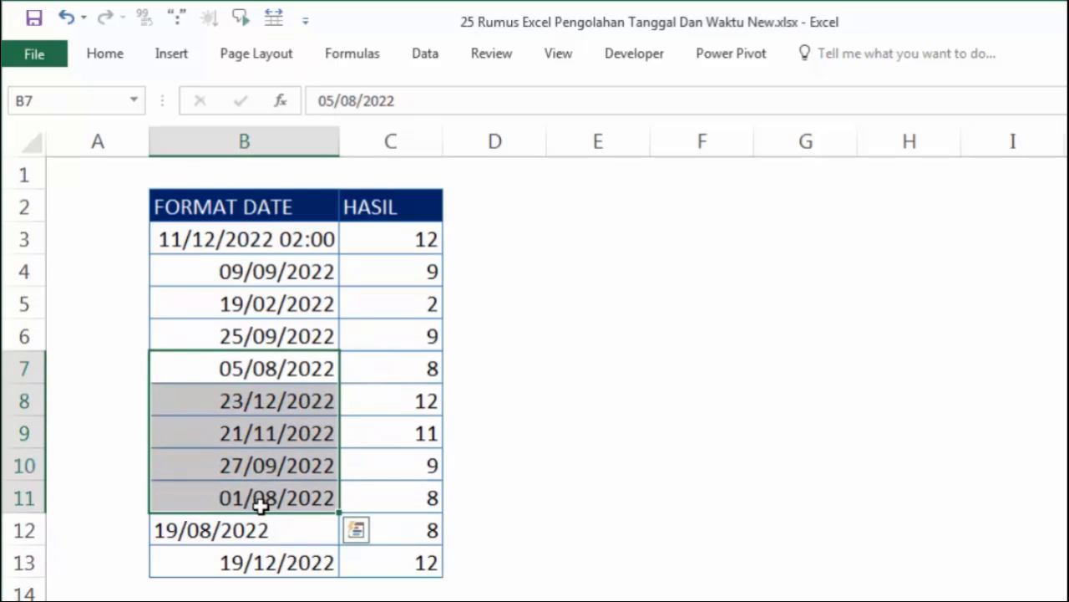
{"action": "left_click", "coordinate": [259, 530]}
{"action": "left_click", "coordinate": [567, 465]}
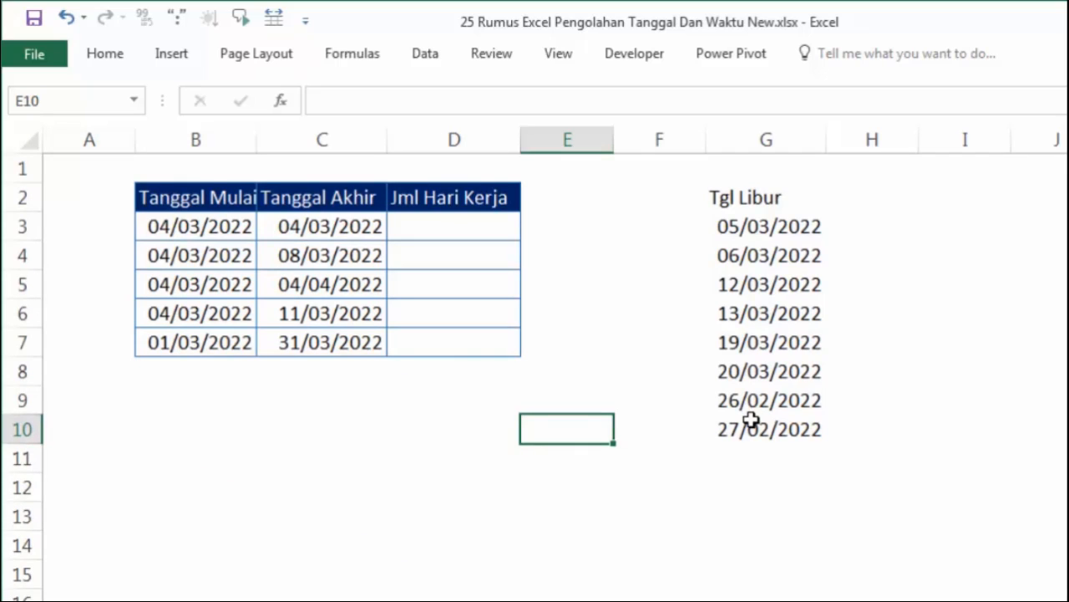
Step: Examine the working-days table with its Tanggal Mulai dates and empty Jml Hari Kerja cells
{"action": "scroll", "coordinate": [751, 420], "scroll_direction": "up", "scroll_amount": 2}
{"action": "left_click", "coordinate": [736, 322]}
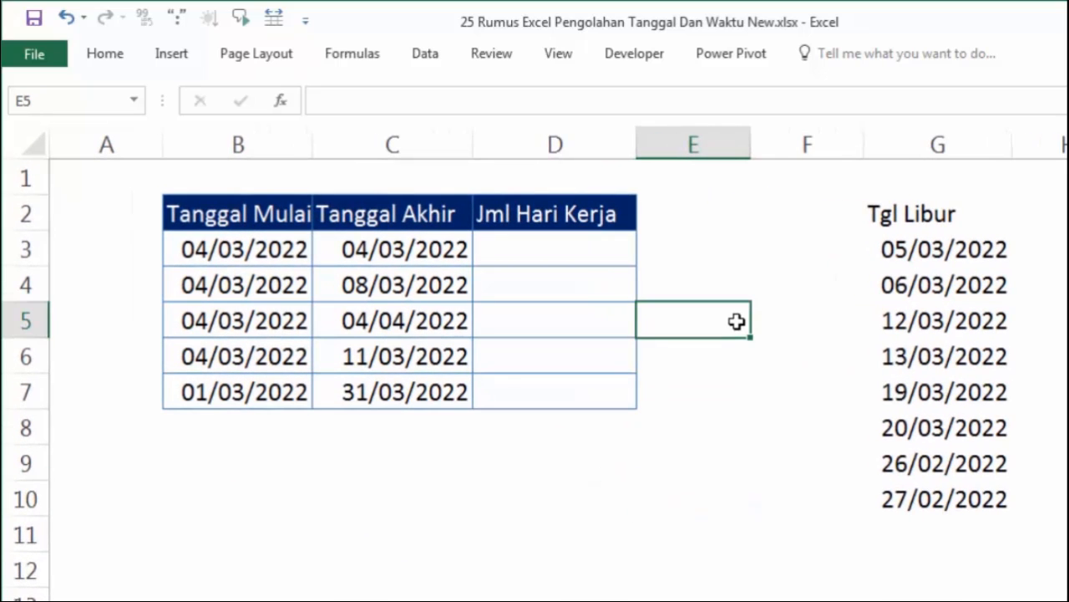
{"action": "left_click", "coordinate": [779, 268]}
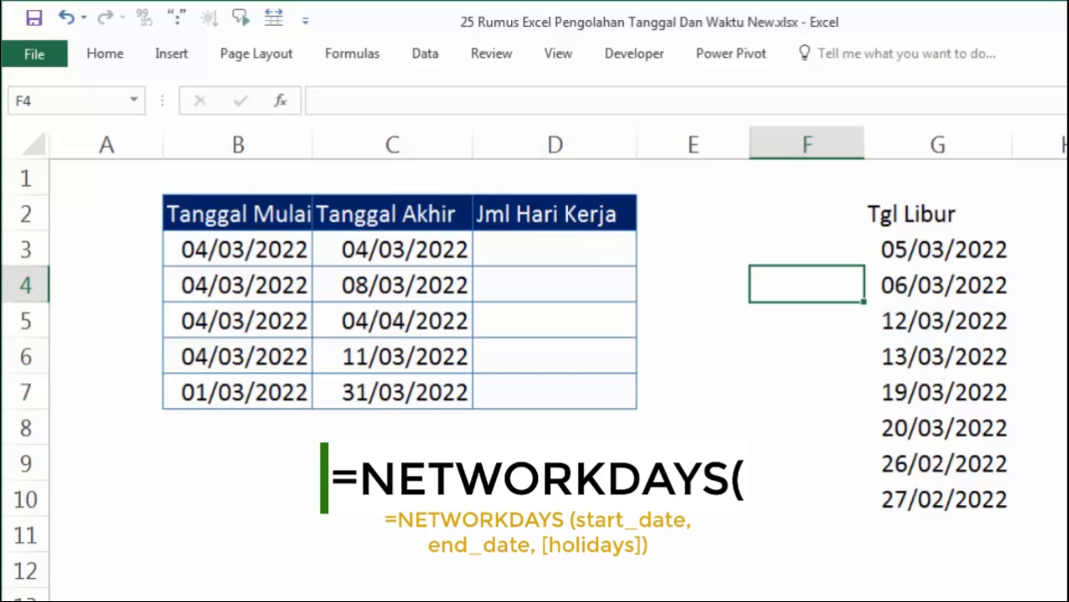
{"action": "left_click", "coordinate": [616, 306]}
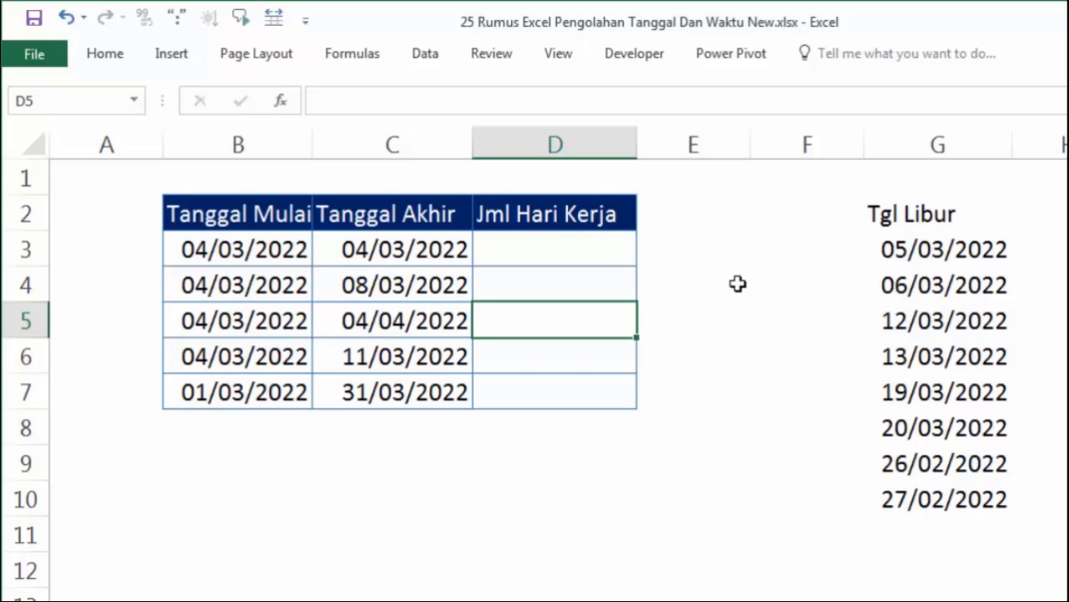
{"action": "left_click", "coordinate": [221, 314]}
{"action": "left_click", "coordinate": [224, 243]}
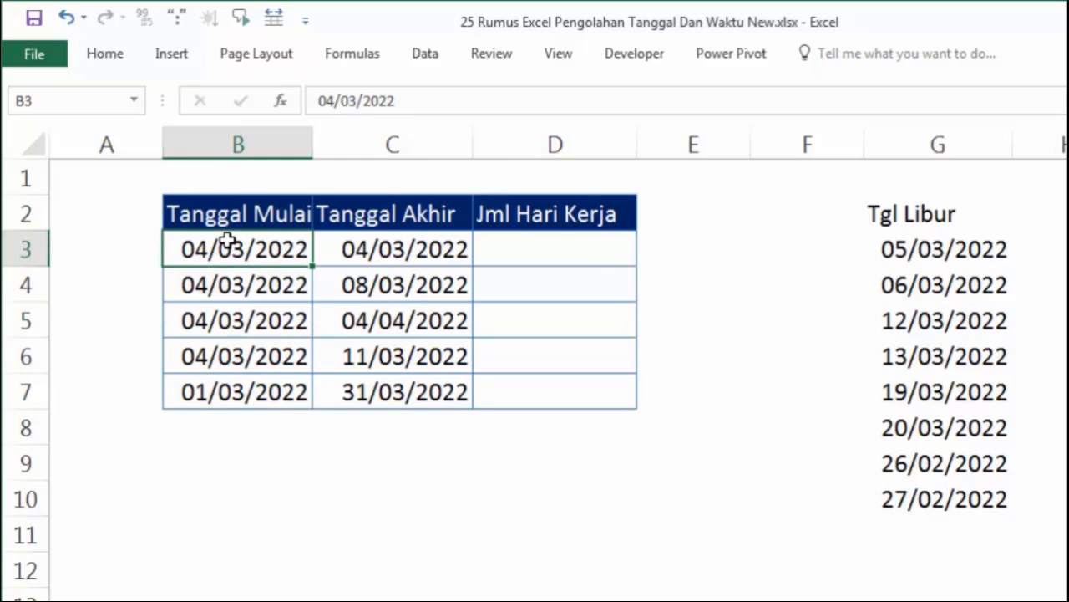
Step: Widen column B slightly to fit the Tanggal Mulai header, and select the first empty Jml Hari Kerja cell, D3
{"action": "left_click", "coordinate": [430, 214]}
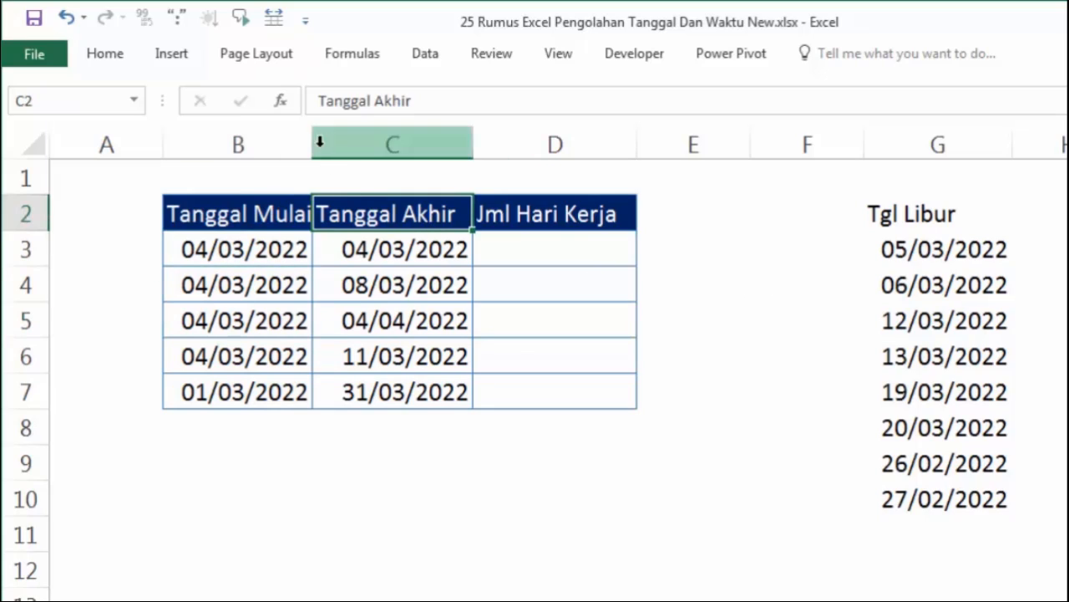
{"action": "left_click_drag", "start_coordinate": [318, 145], "coordinate": [323, 146]}
{"action": "left_click", "coordinate": [502, 251]}
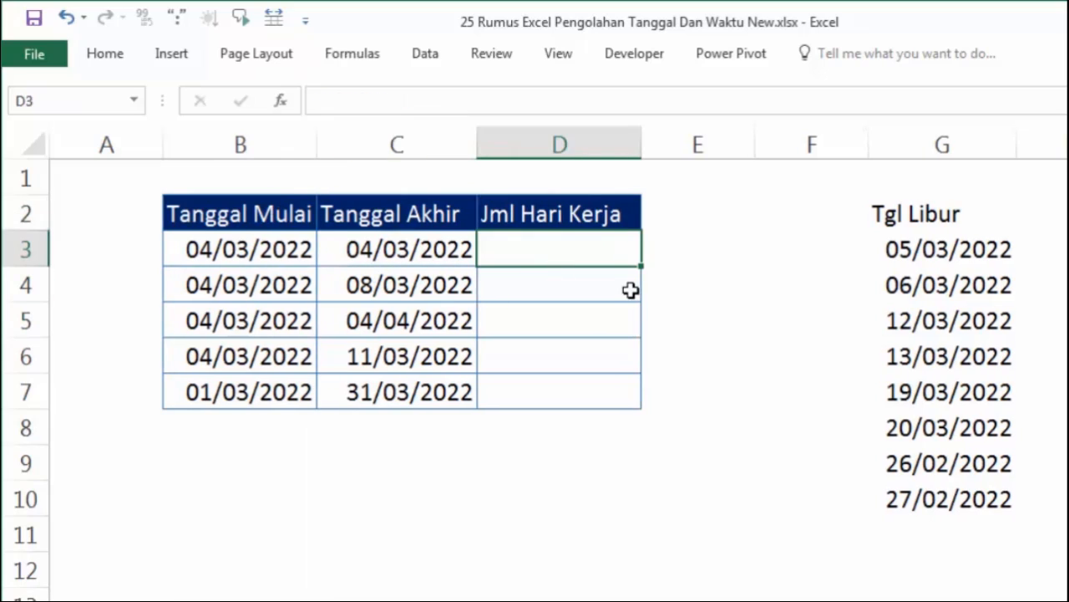
Step: Enter a NETWORKDAYS formula in D3 using start date B3 and end date C3, without the holidays argument
{"action": "type", "text": "="}
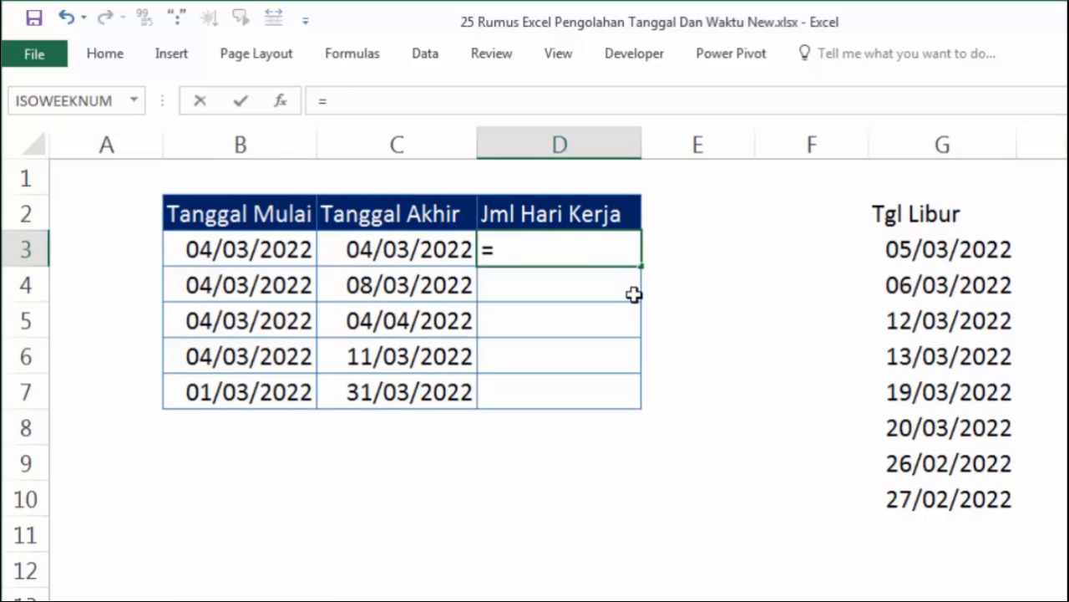
{"action": "type", "text": "ne"}
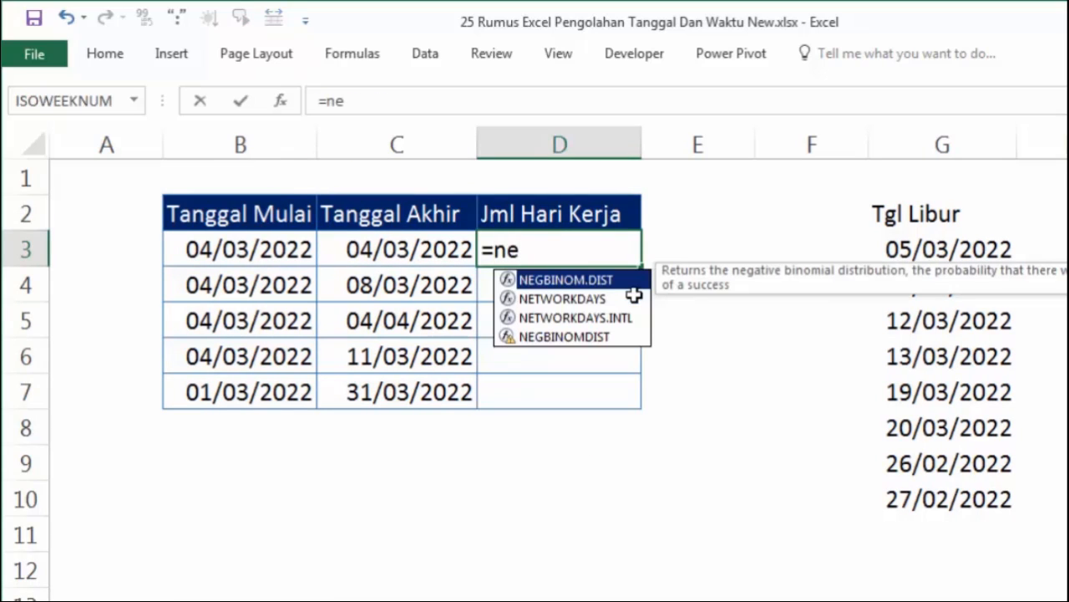
{"action": "key", "text": "Down"}
{"action": "key", "text": "Down"}
{"action": "double_click", "coordinate": [634, 299]}
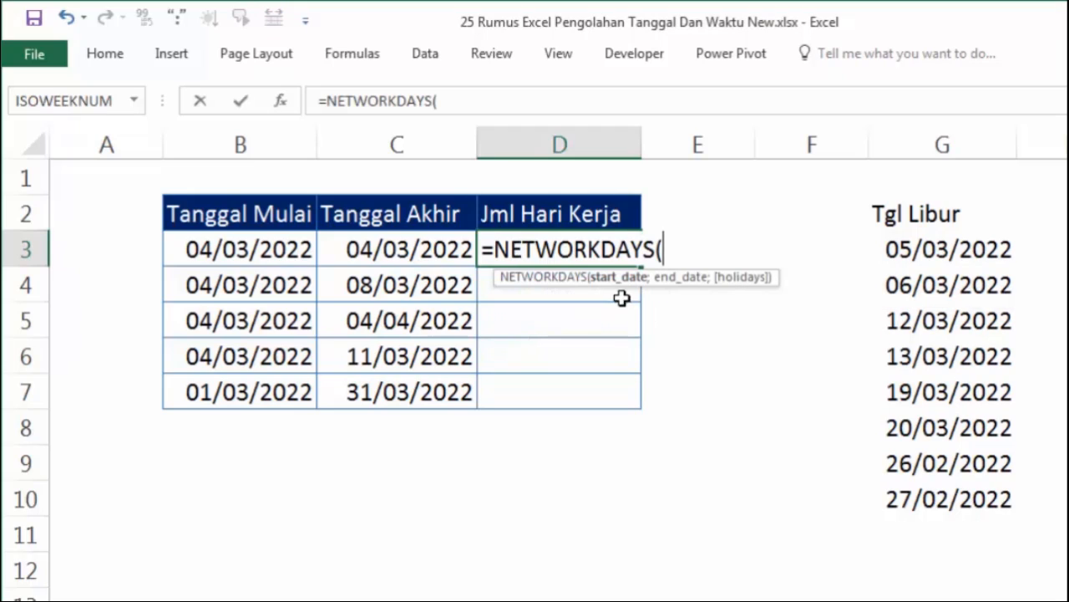
{"action": "left_click", "coordinate": [272, 245]}
{"action": "type", "text": ";"}
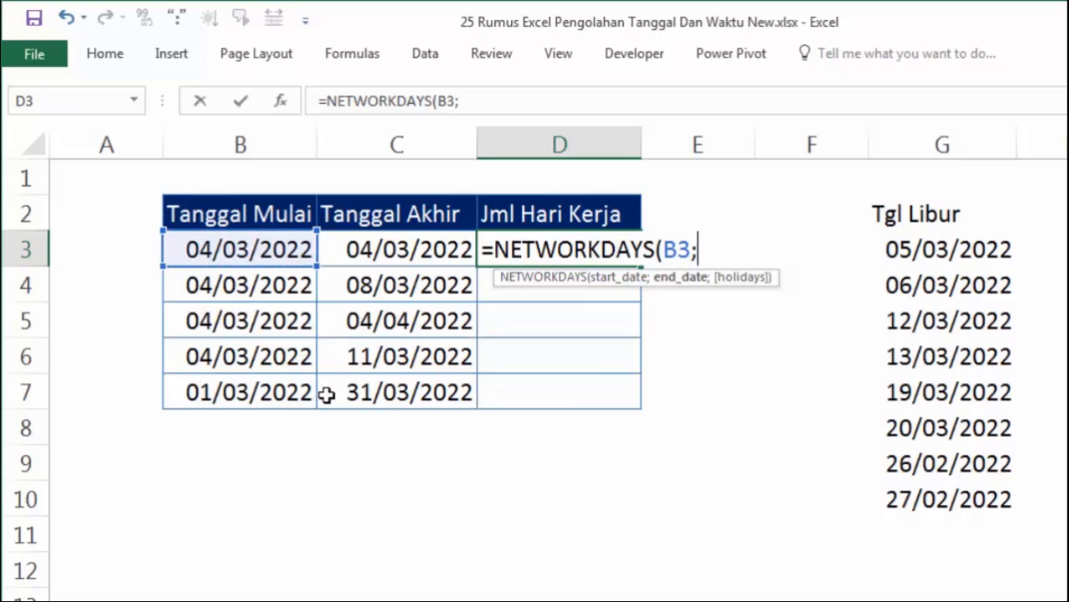
{"action": "left_click", "coordinate": [393, 251]}
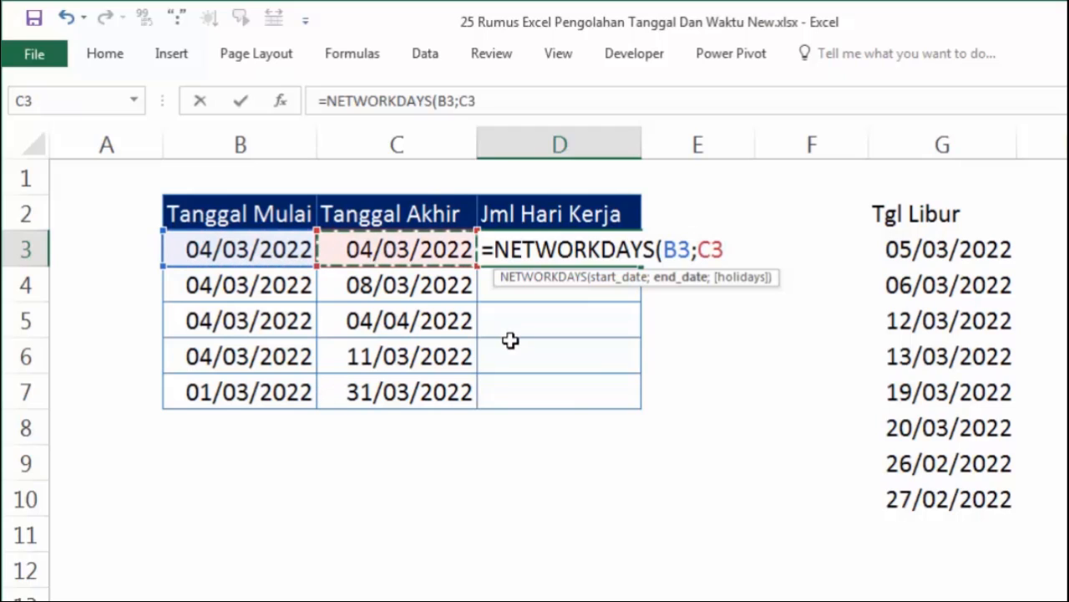
{"action": "type", "text": ";"}
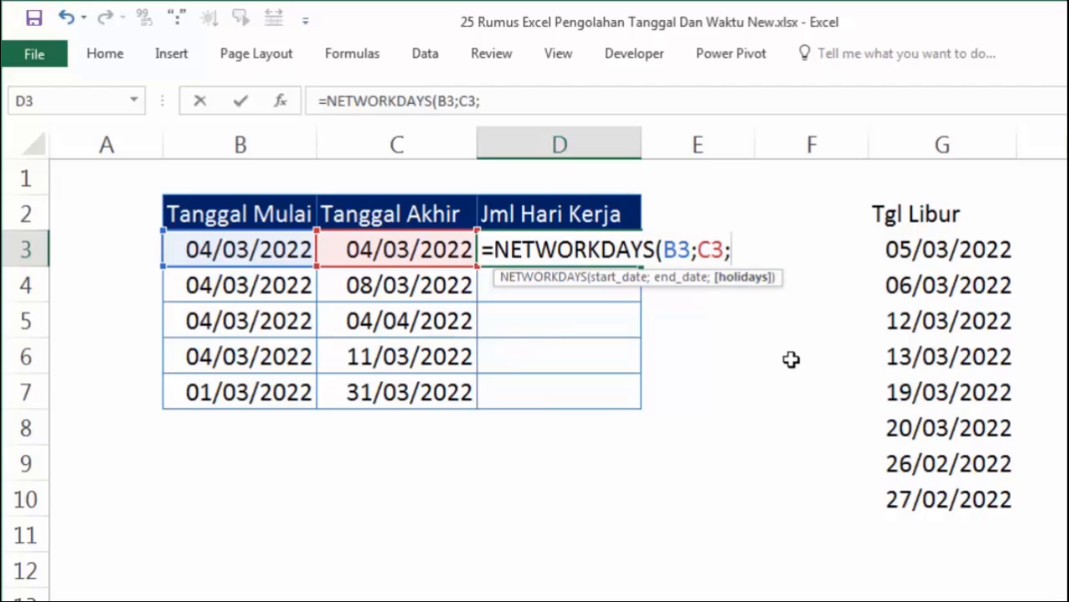
{"action": "key", "text": "BackSpace"}
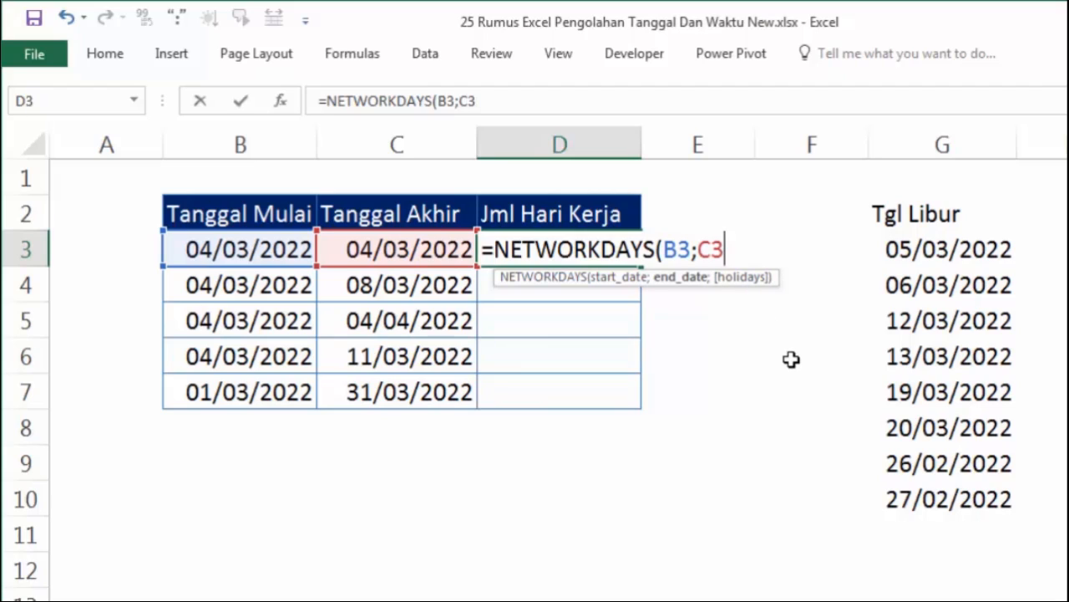
{"action": "key", "text": "Return"}
{"action": "left_click", "coordinate": [518, 246]}
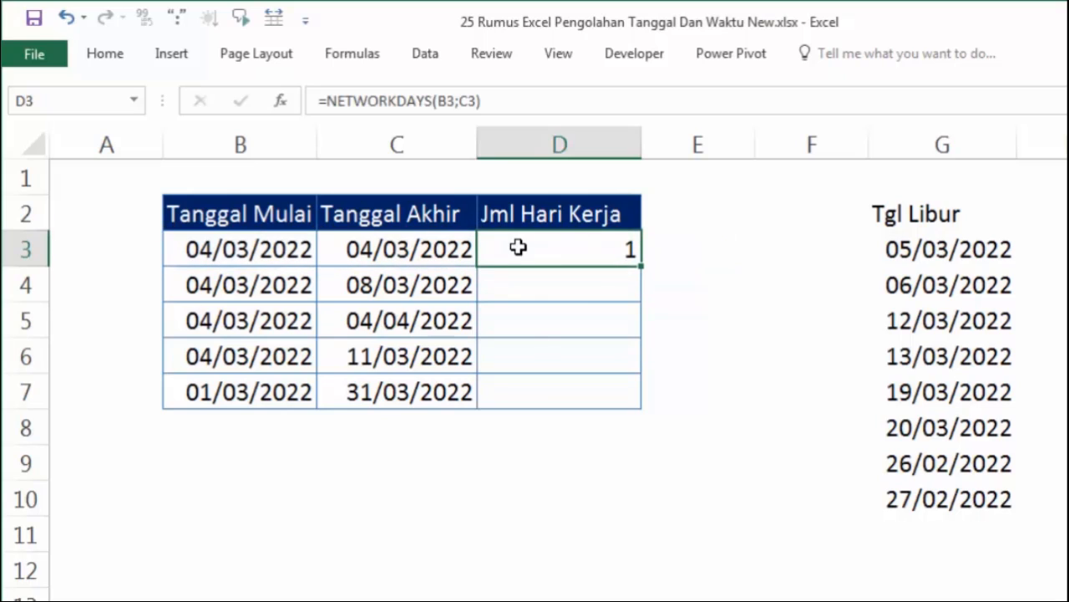
Step: Examine the holiday dates listed under Tgl Libur in G3 to G10
{"action": "left_click_drag", "start_coordinate": [904, 249], "coordinate": [928, 493]}
{"action": "left_click", "coordinate": [696, 355]}
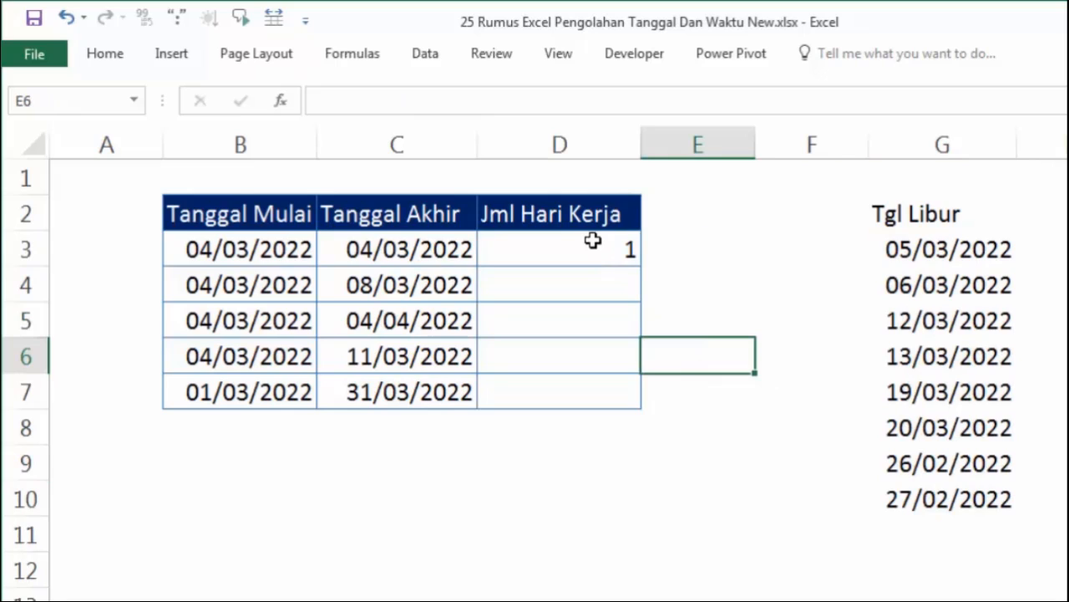
{"action": "left_click", "coordinate": [931, 248]}
{"action": "left_click", "coordinate": [929, 221]}
{"action": "left_click", "coordinate": [933, 251]}
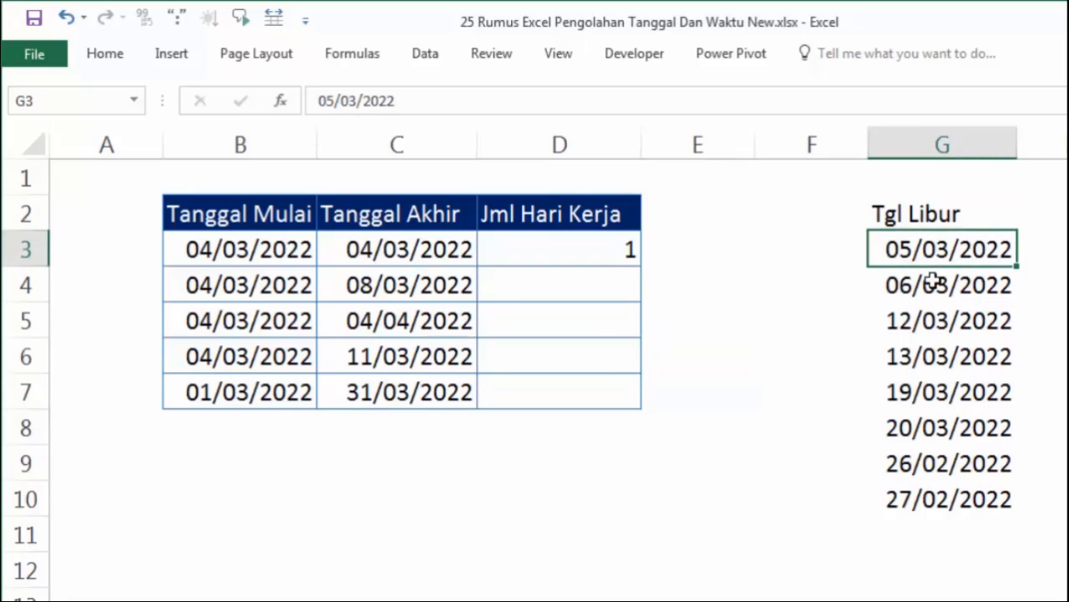
{"action": "left_click", "coordinate": [934, 321]}
{"action": "left_click", "coordinate": [929, 391]}
{"action": "left_click", "coordinate": [919, 463]}
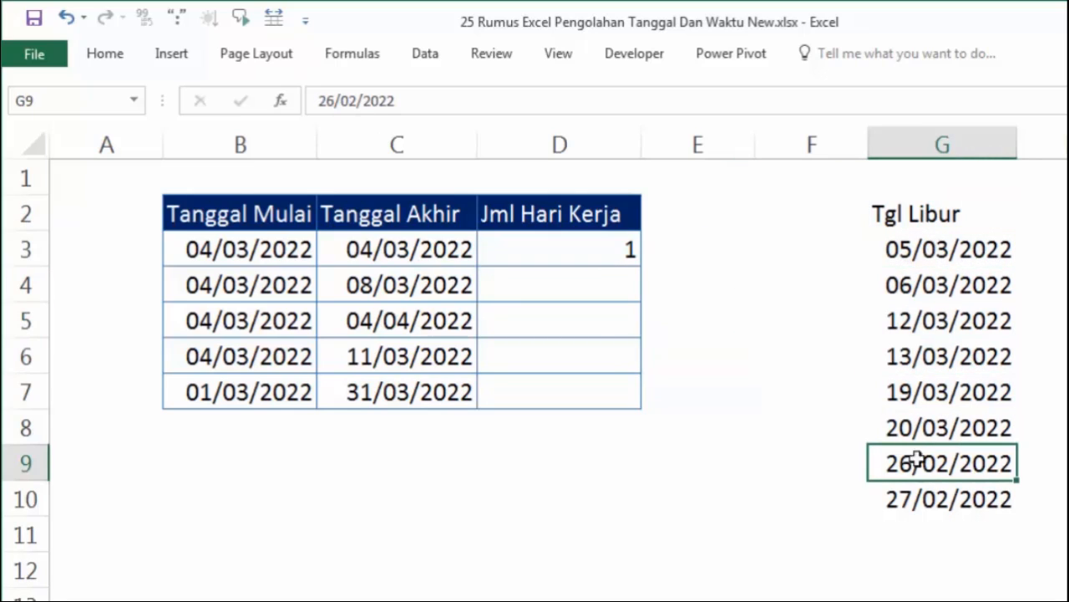
Step: Fill the NETWORKDAYS formula from D3 down to D7
{"action": "left_click", "coordinate": [587, 244]}
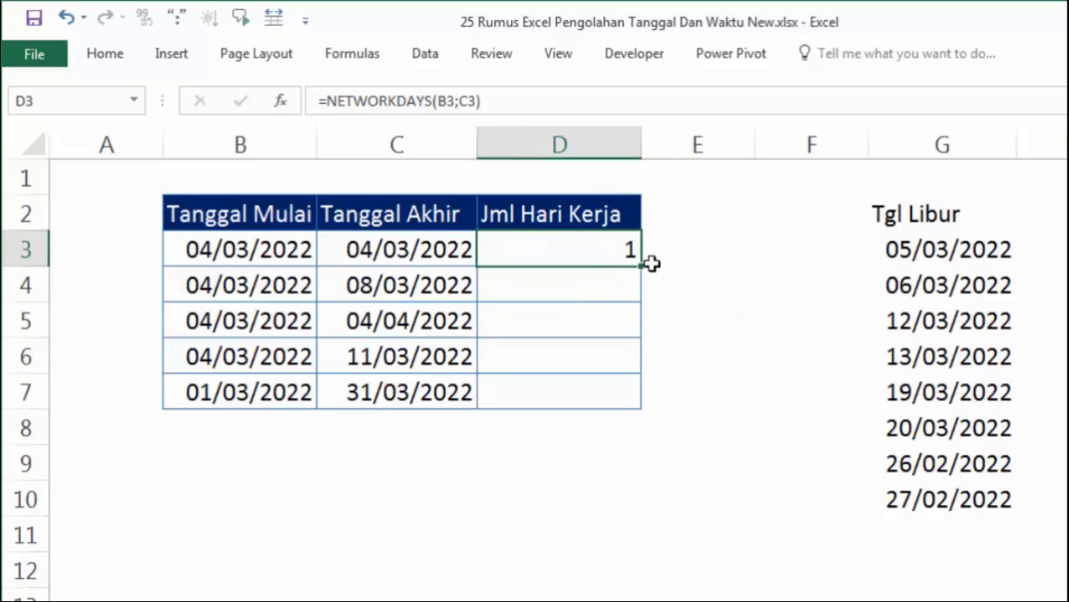
{"action": "left_click_drag", "start_coordinate": [640, 264], "coordinate": [645, 408]}
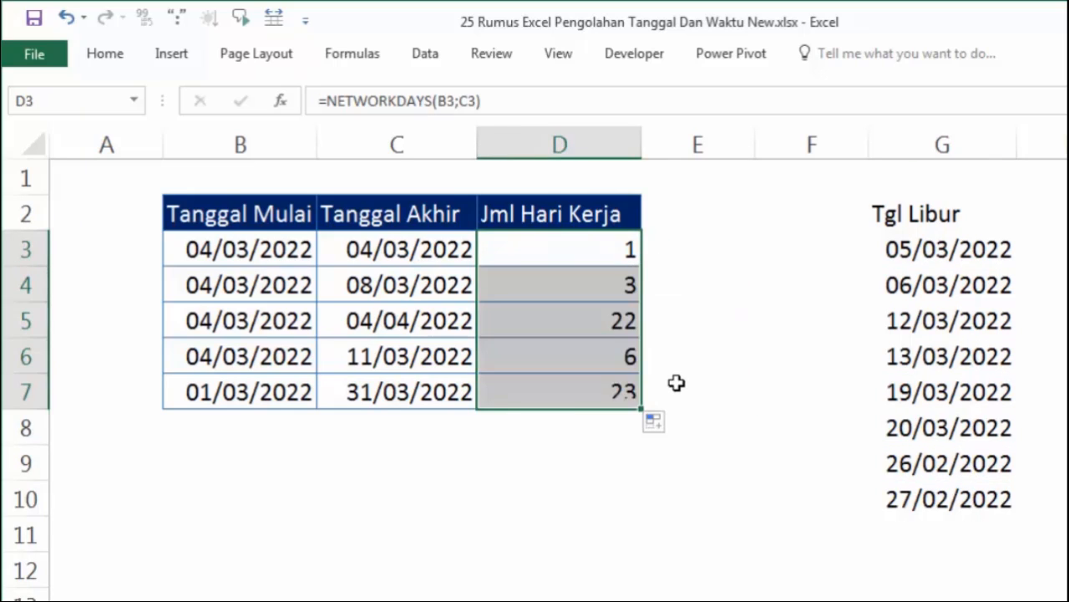
{"action": "left_click", "coordinate": [703, 296]}
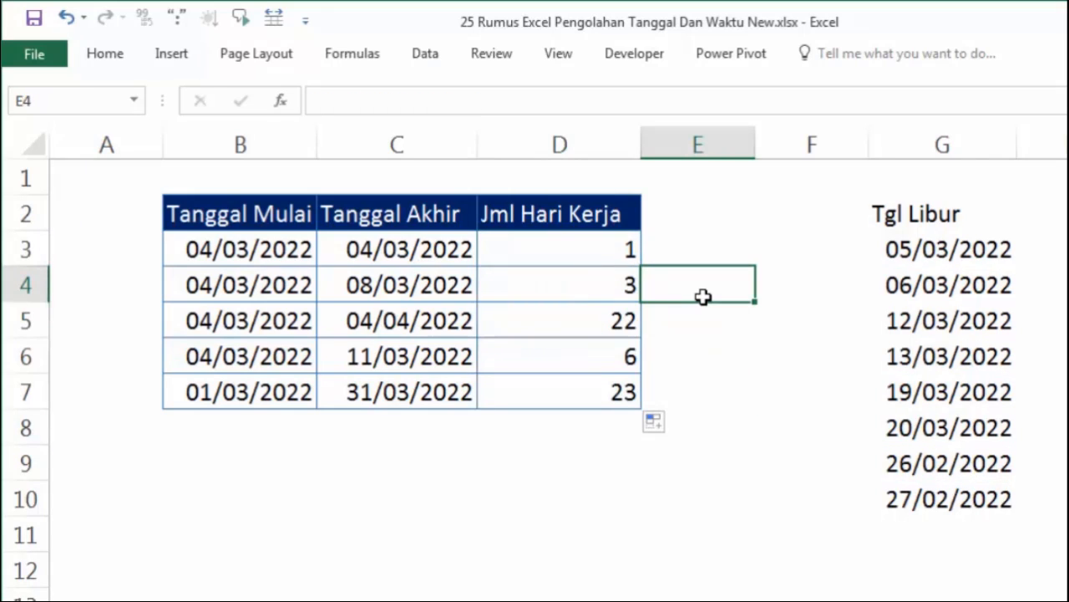
Step: Check the Jml Hari Kerja results and formulas in D3 to D7 against their start and end dates
{"action": "left_click", "coordinate": [591, 248]}
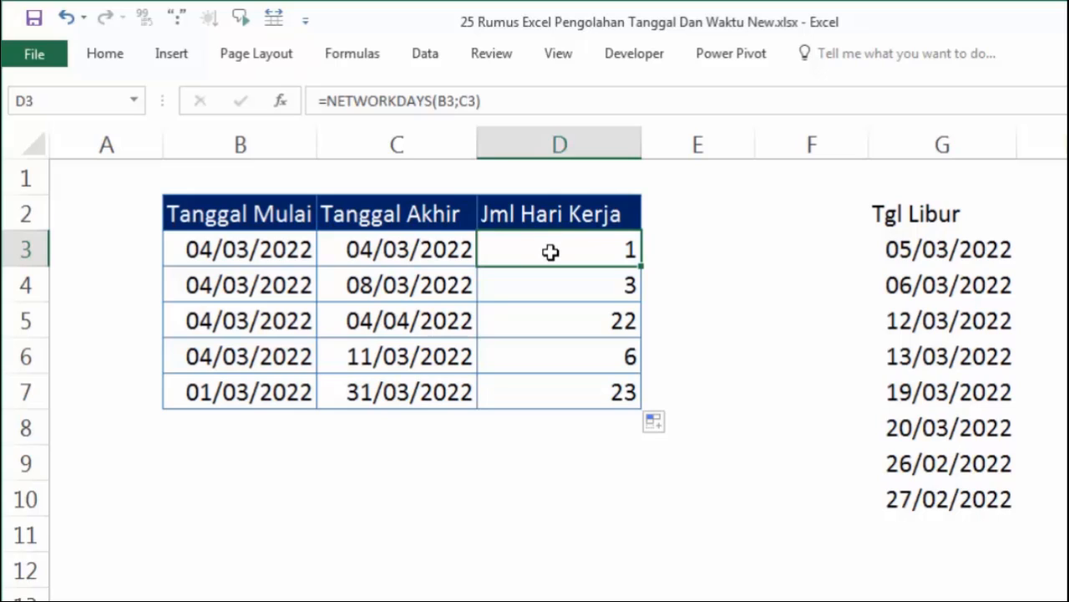
{"action": "left_click", "coordinate": [301, 287]}
{"action": "left_click", "coordinate": [386, 290]}
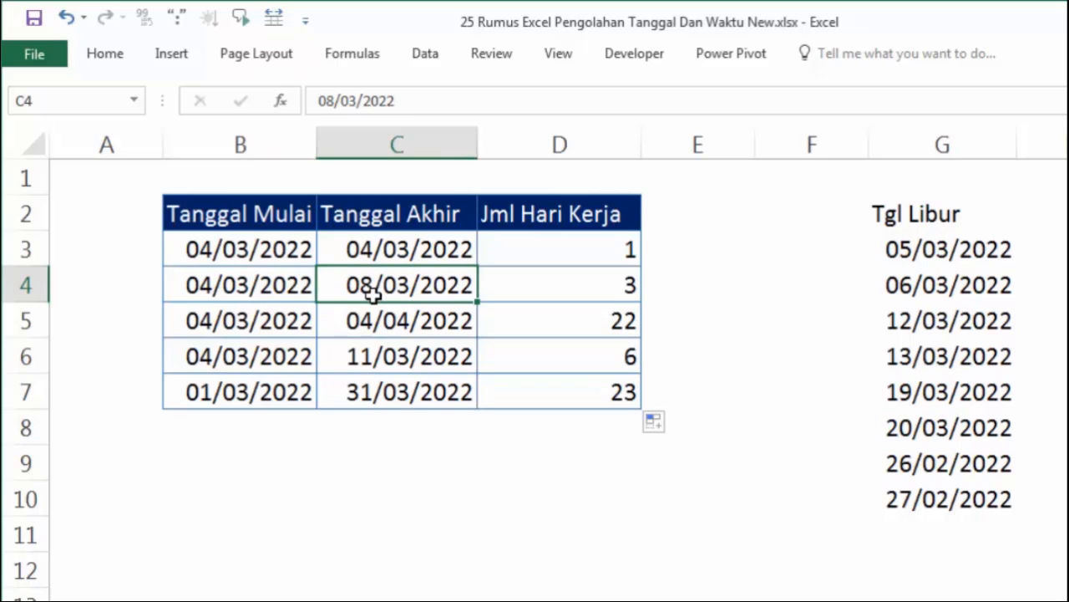
{"action": "left_click", "coordinate": [533, 299]}
{"action": "left_click", "coordinate": [552, 321]}
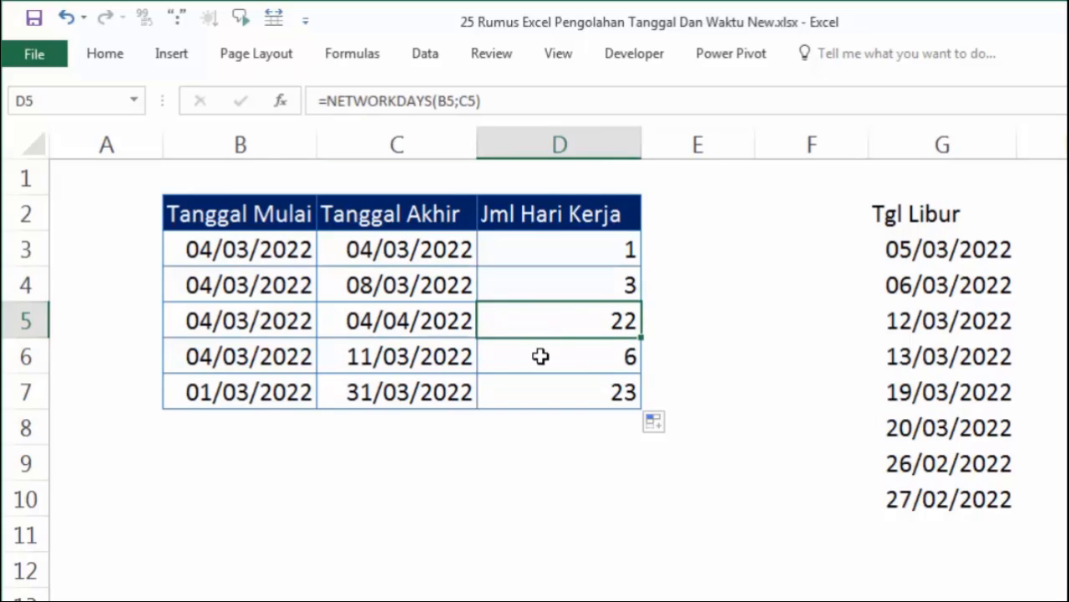
{"action": "left_click", "coordinate": [541, 356]}
{"action": "left_click", "coordinate": [544, 388]}
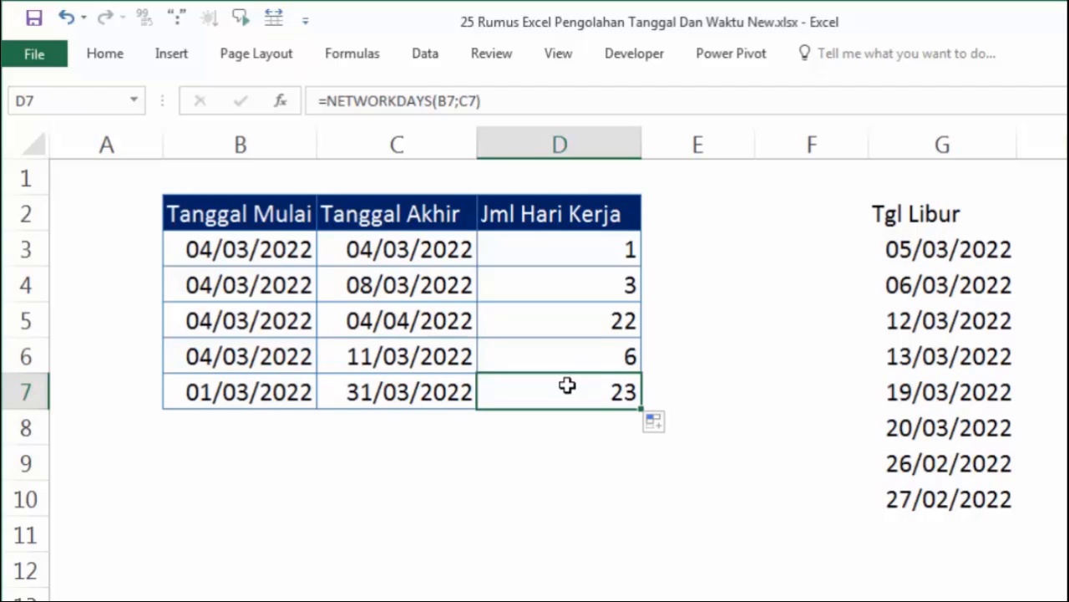
{"action": "left_click", "coordinate": [577, 249]}
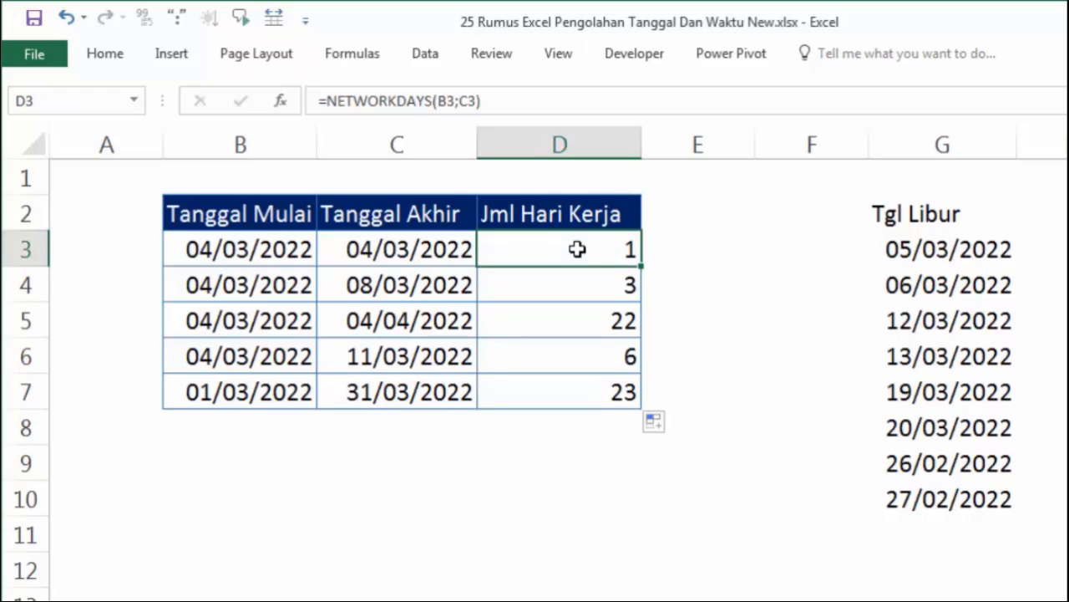
{"action": "left_click", "coordinate": [732, 280]}
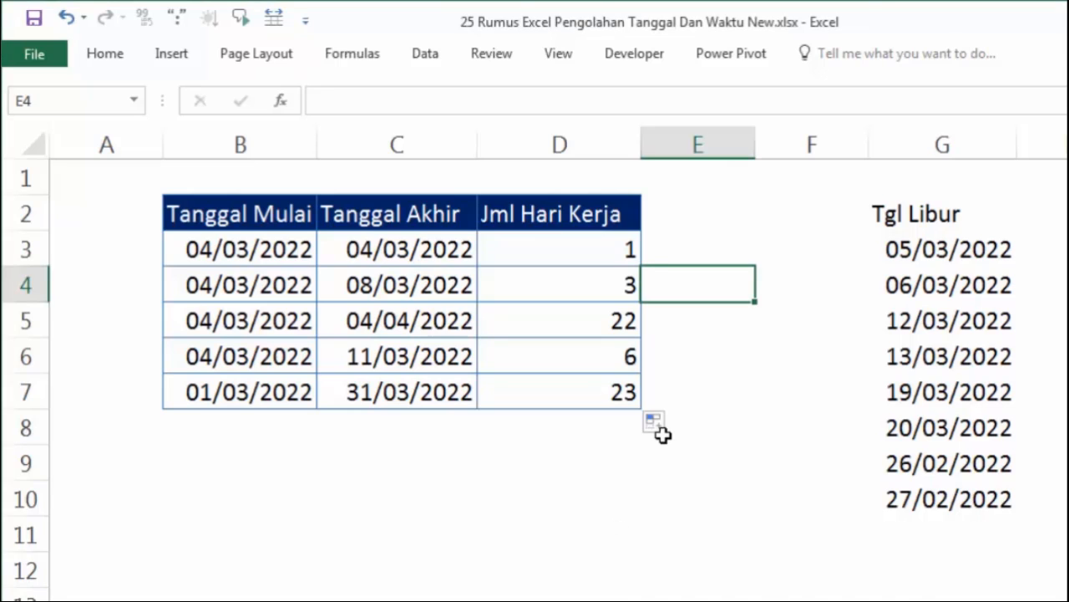
Step: Paste the Maret 2022 calendar picture and place it beside the working-days table for comparison with the results
{"action": "key", "text": "ctrl+v"}
{"action": "left_click_drag", "start_coordinate": [809, 445], "coordinate": [878, 406]}
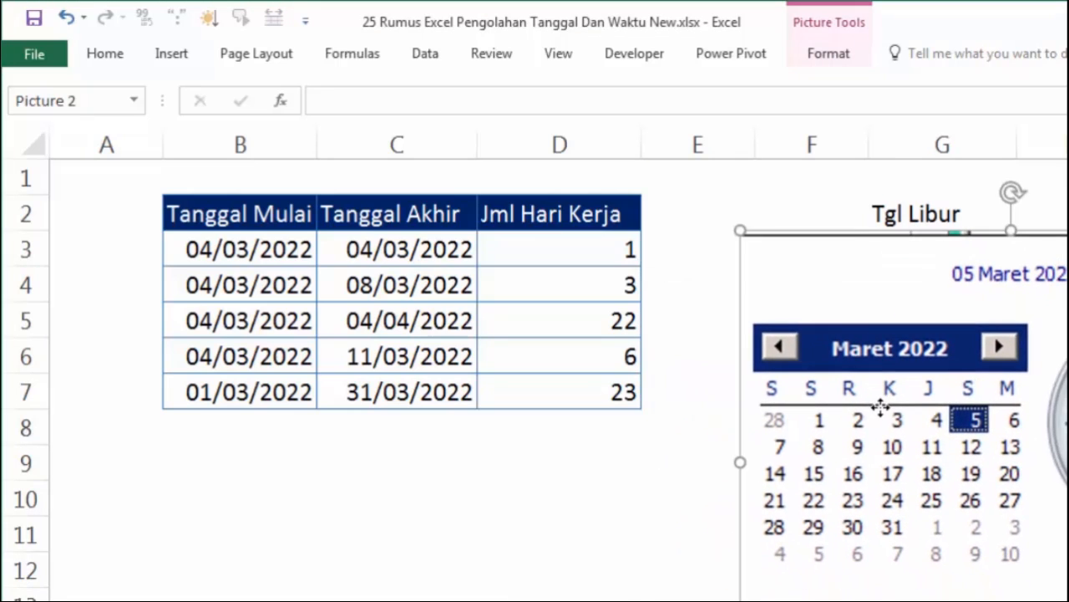
{"action": "left_click", "coordinate": [599, 540]}
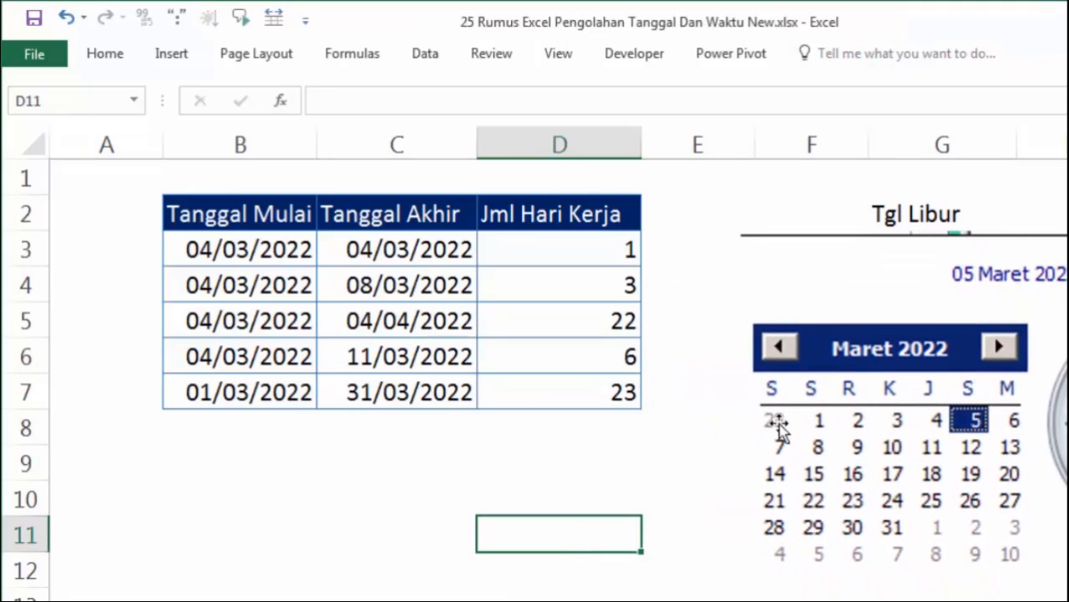
{"action": "left_click_drag", "start_coordinate": [888, 390], "coordinate": [843, 371]}
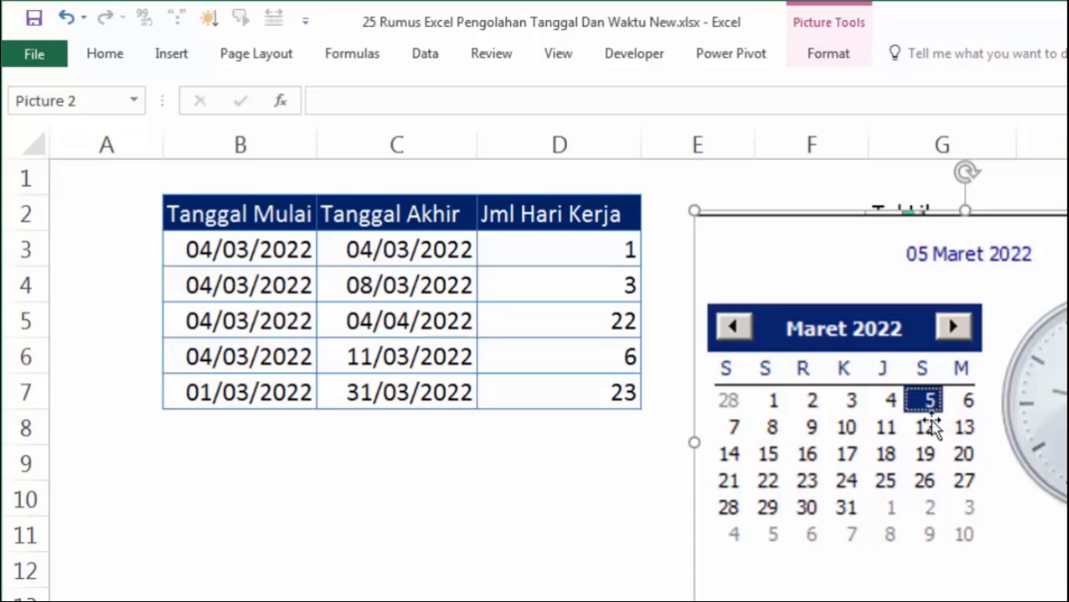
{"action": "left_click", "coordinate": [525, 438]}
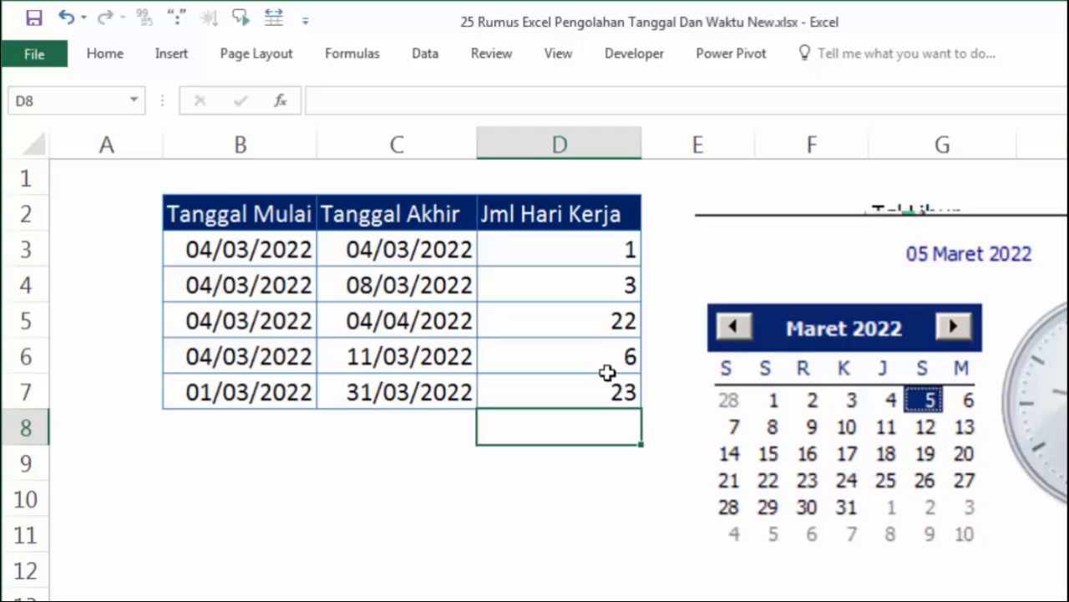
{"action": "left_click", "coordinate": [605, 362]}
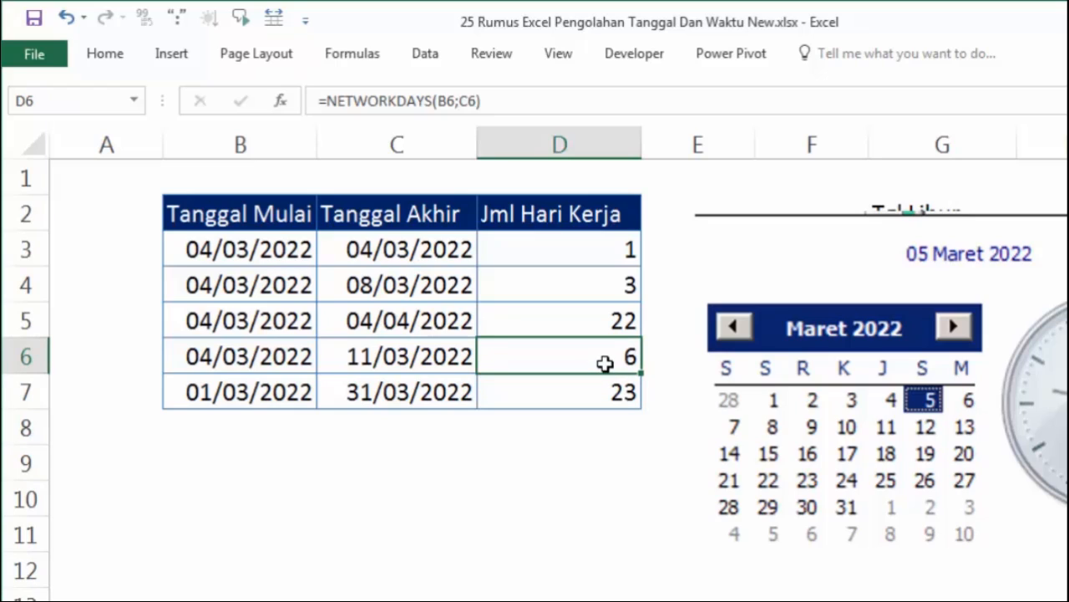
Step: Move the calendar picture down to uncover the Tgl Libur dates in G3 to G8
{"action": "left_click_drag", "start_coordinate": [741, 367], "coordinate": [754, 411]}
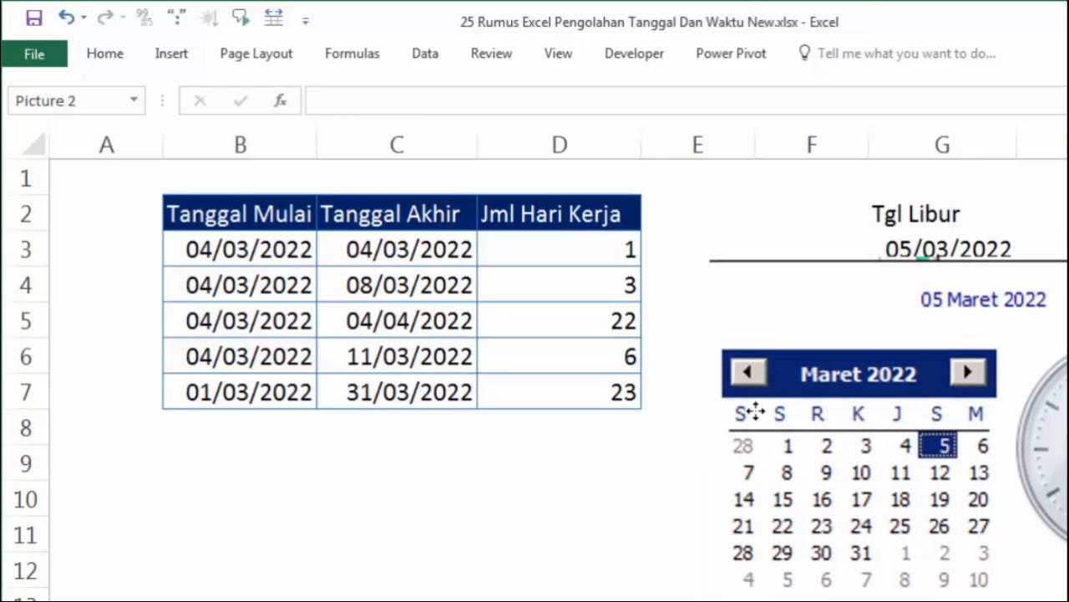
{"action": "left_click_drag", "start_coordinate": [771, 344], "coordinate": [769, 498]}
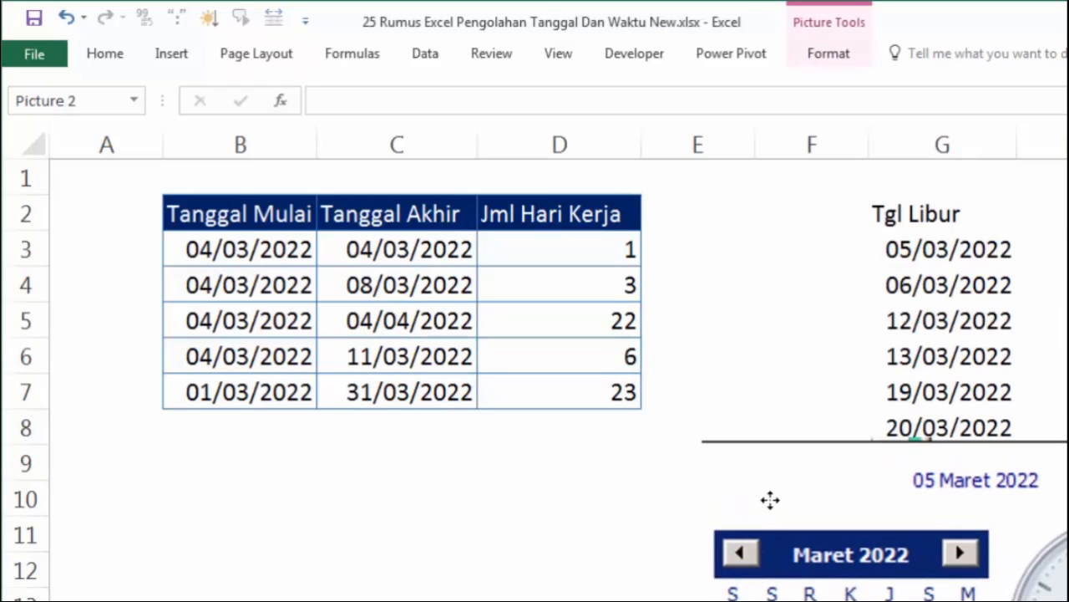
{"action": "left_click", "coordinate": [941, 292]}
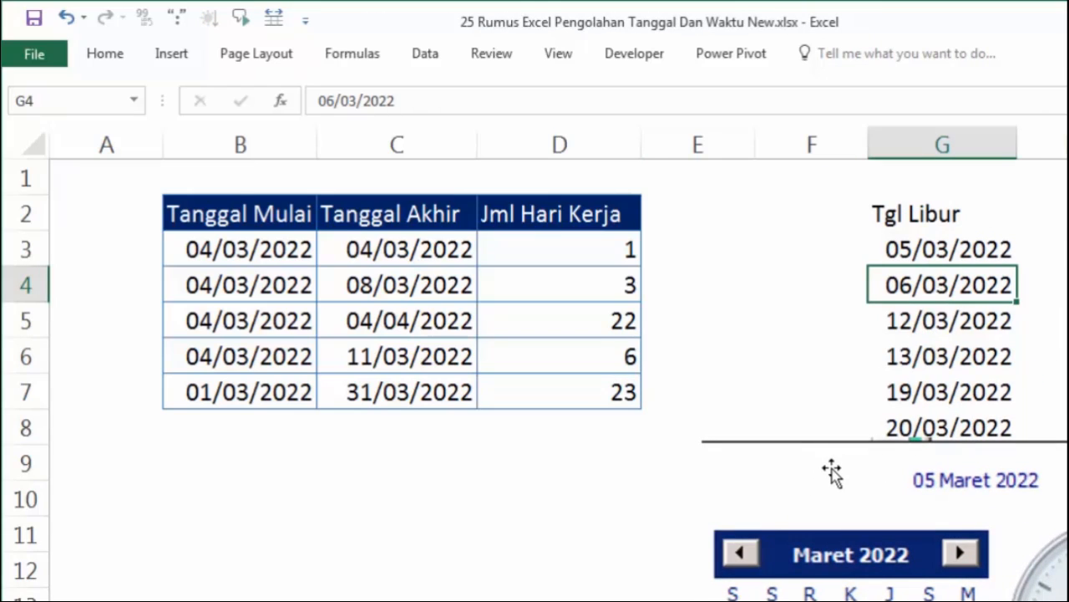
{"action": "left_click", "coordinate": [686, 246]}
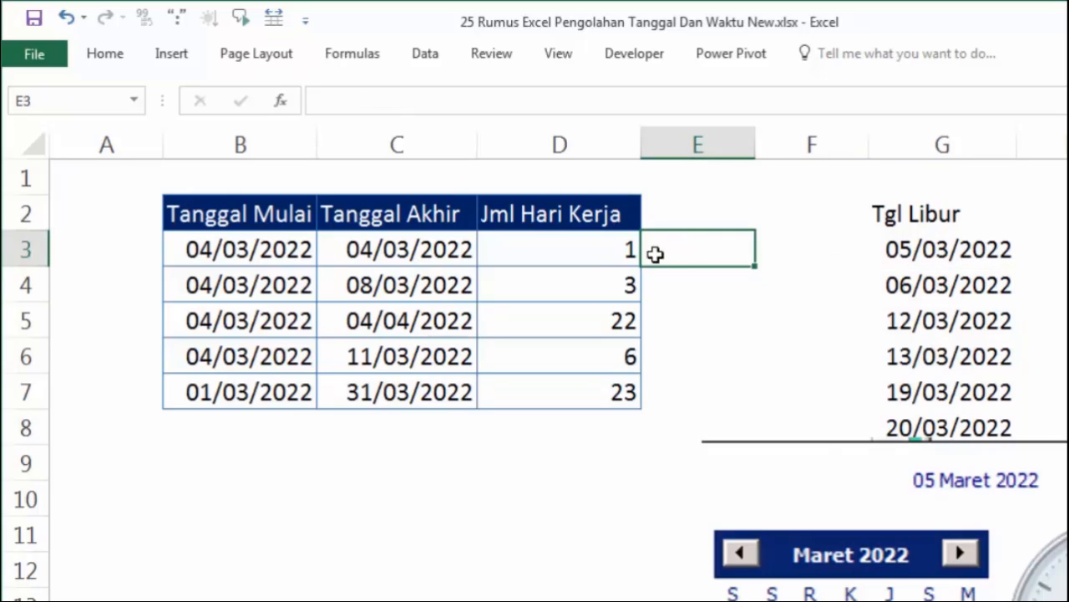
{"action": "left_click", "coordinate": [626, 255]}
{"action": "left_click", "coordinate": [707, 253]}
{"action": "left_click", "coordinate": [919, 289]}
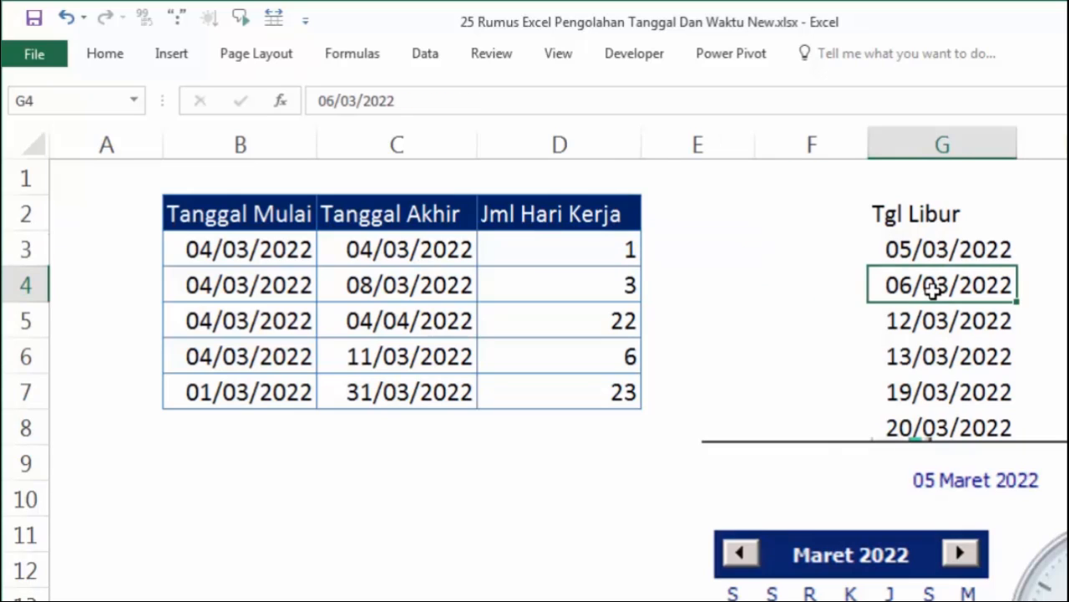
Step: Enter a NETWORKDAYS formula in E3 with B3 as start date, C3 as end date and G3 as the holidays argument
{"action": "left_click", "coordinate": [685, 246]}
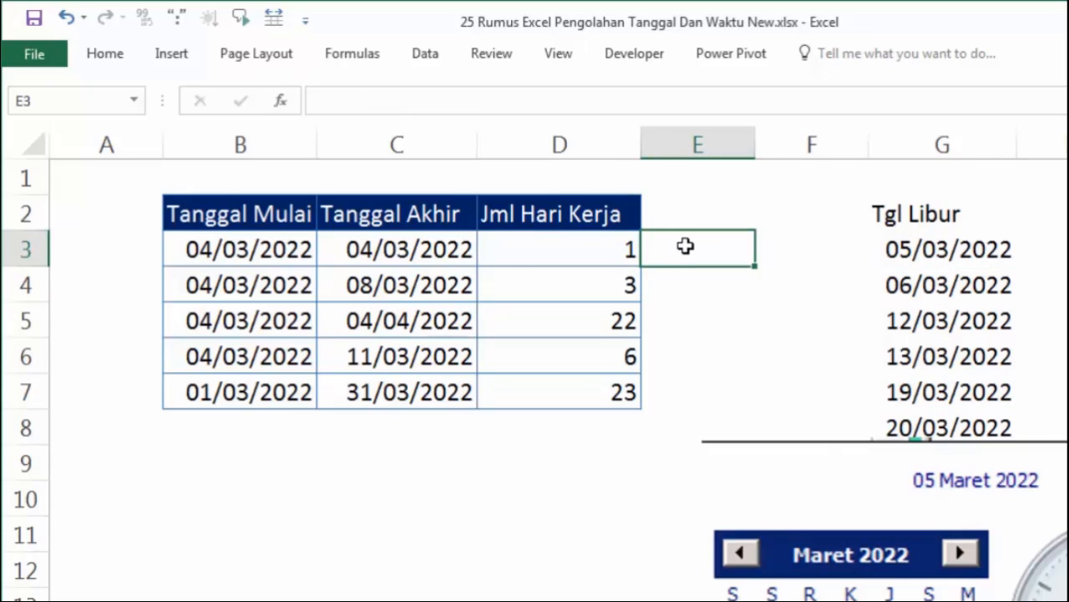
{"action": "type", "text": "=ne"}
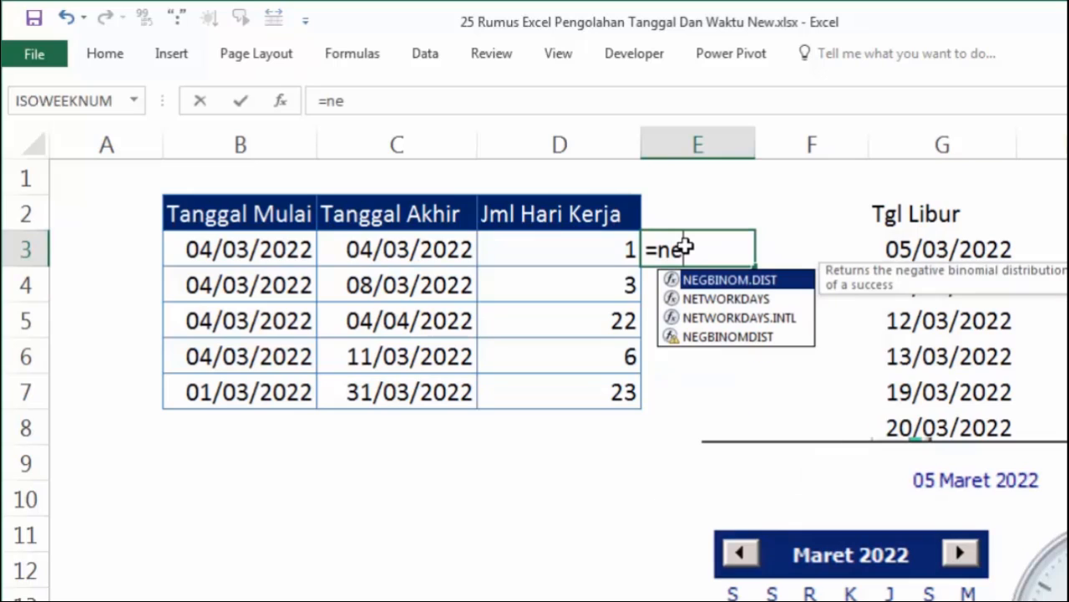
{"action": "key", "text": "Down"}
{"action": "key", "text": "Down"}
{"action": "key", "text": "Up"}
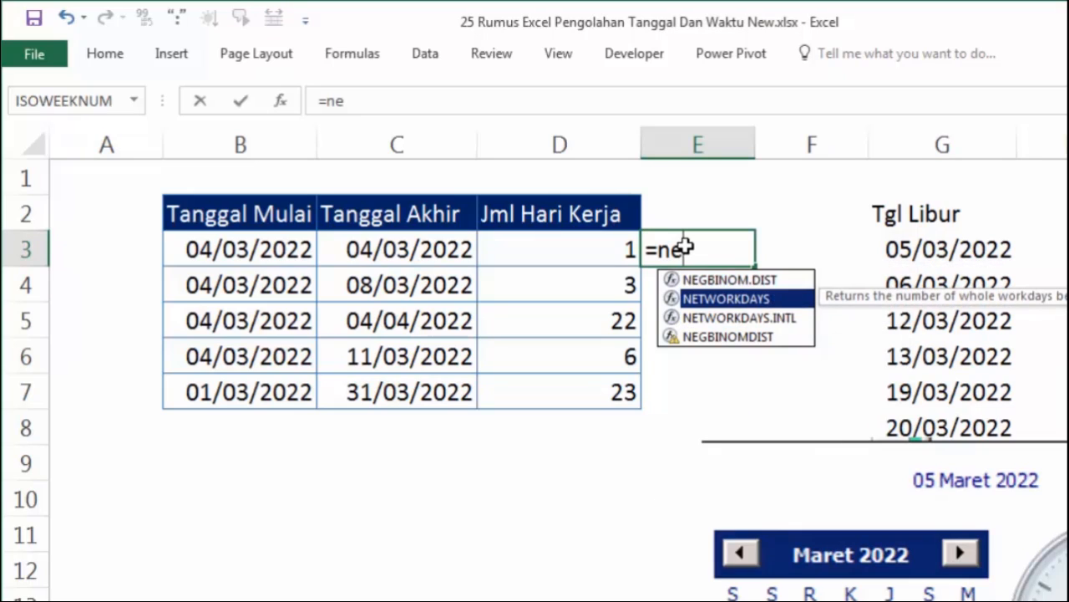
{"action": "key", "text": "Tab"}
{"action": "left_click", "coordinate": [277, 253]}
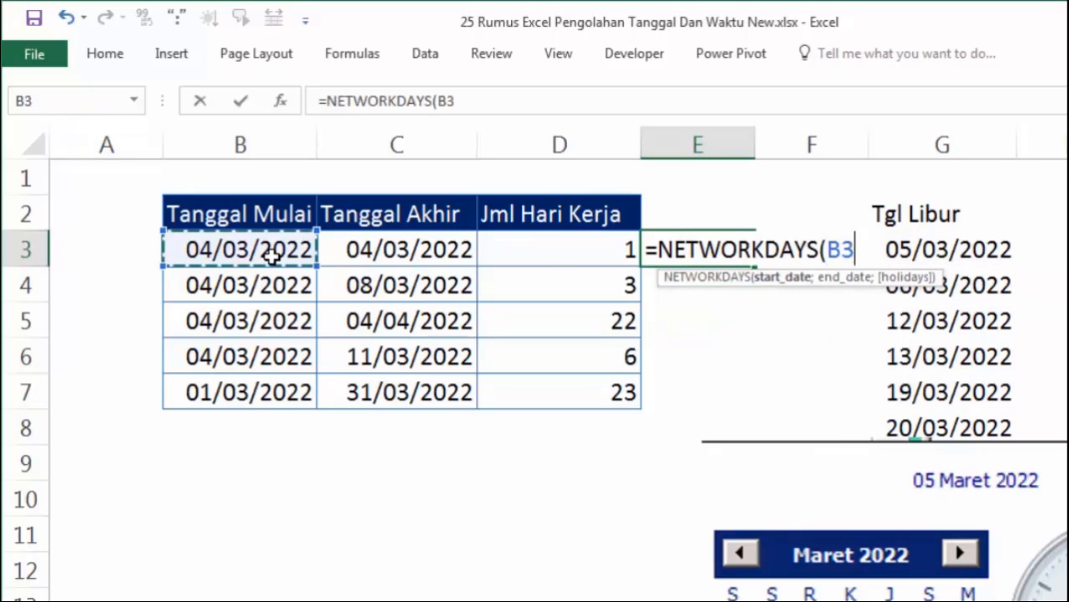
{"action": "type", "text": ";"}
{"action": "left_click", "coordinate": [416, 247]}
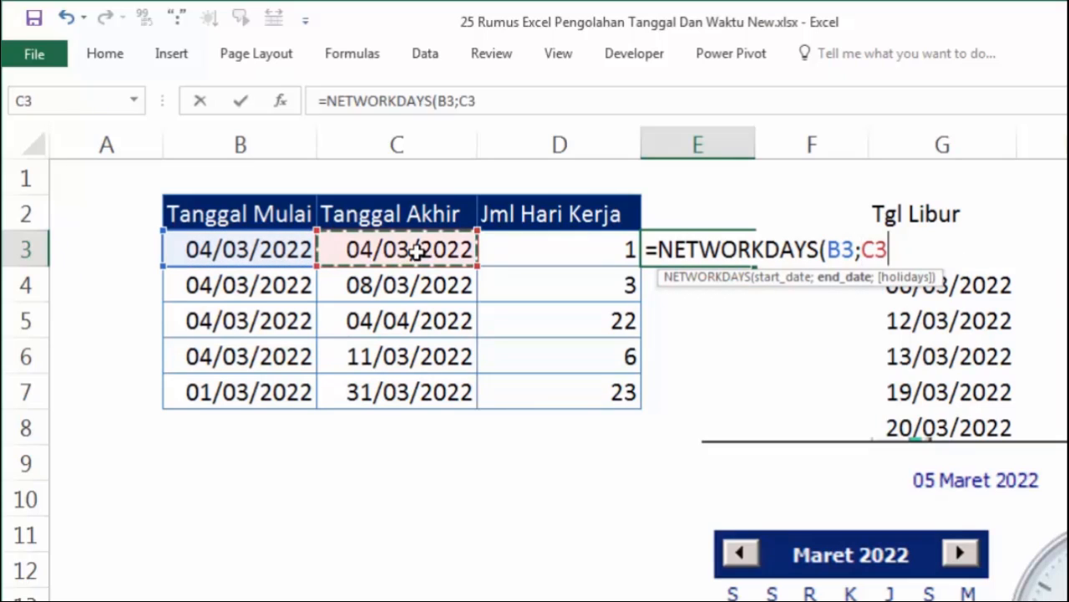
{"action": "type", "text": ";"}
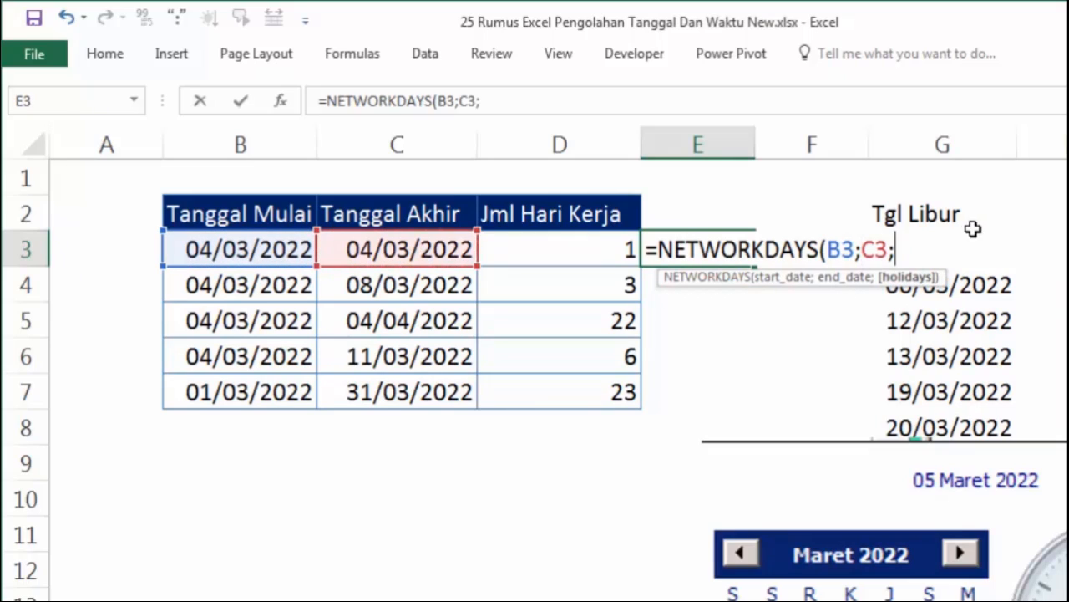
{"action": "left_click", "coordinate": [1062, 255]}
{"action": "key", "text": "Left"}
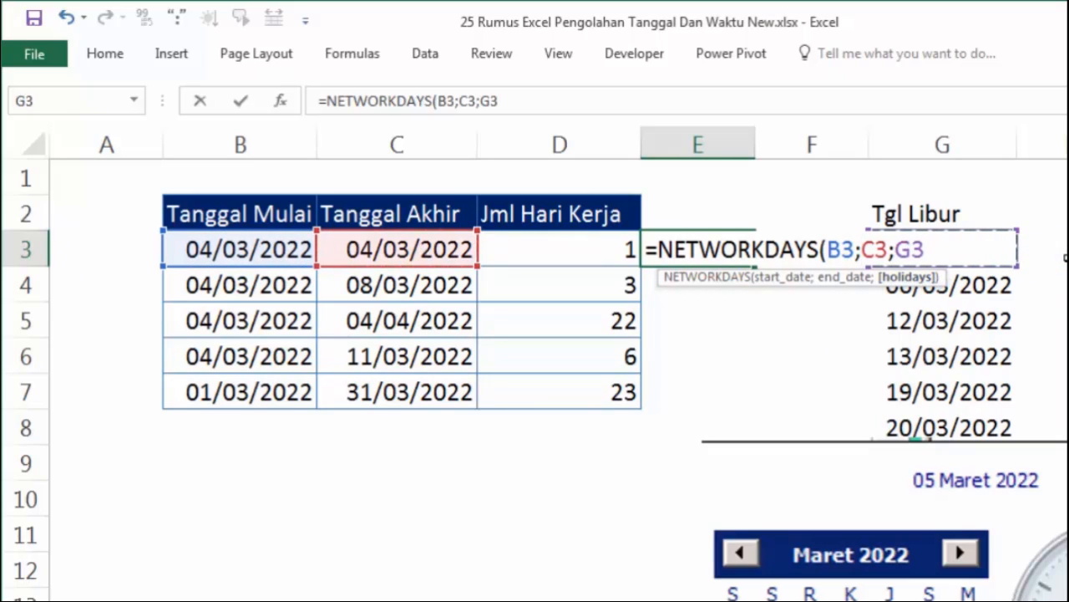
Step: Move the calendar picture below the table and extend the holidays argument in E3 to the absolute range $G$3:$G$10
{"action": "left_click_drag", "start_coordinate": [876, 494], "coordinate": [268, 547]}
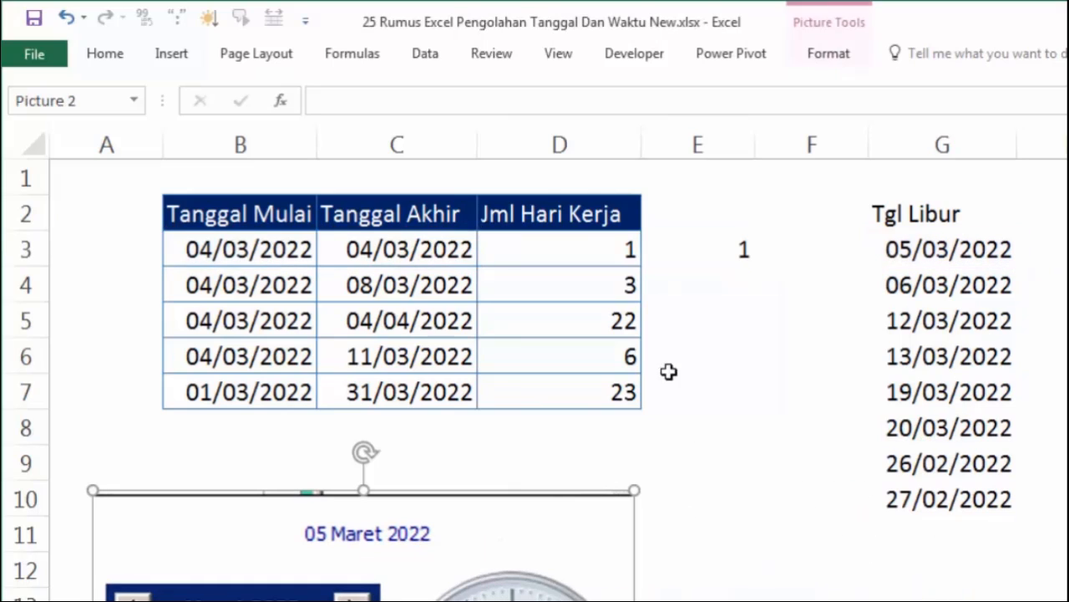
{"action": "double_click", "coordinate": [718, 261]}
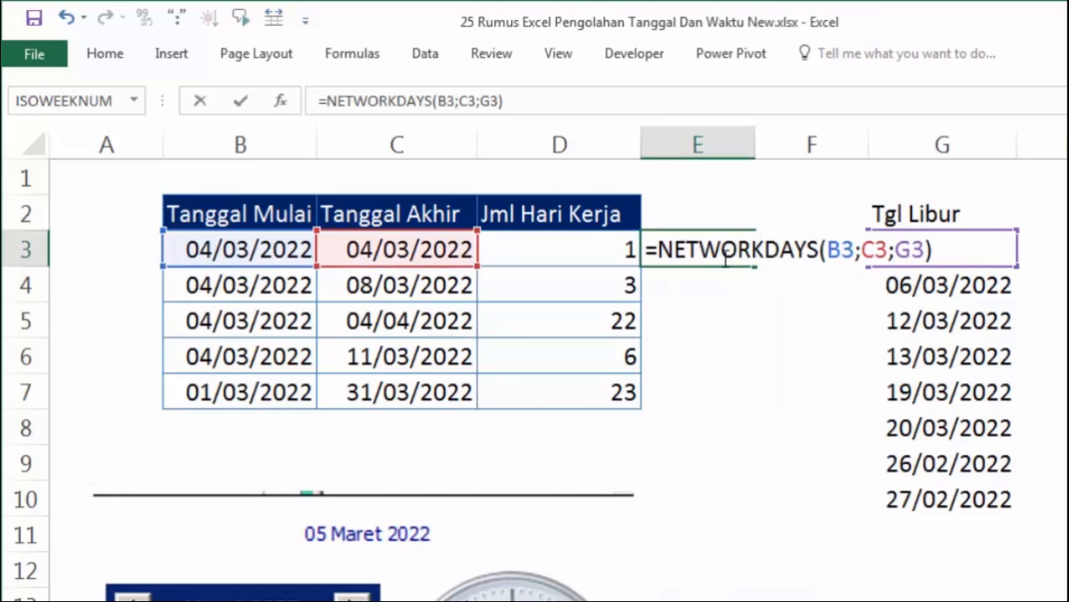
{"action": "left_click", "coordinate": [498, 97]}
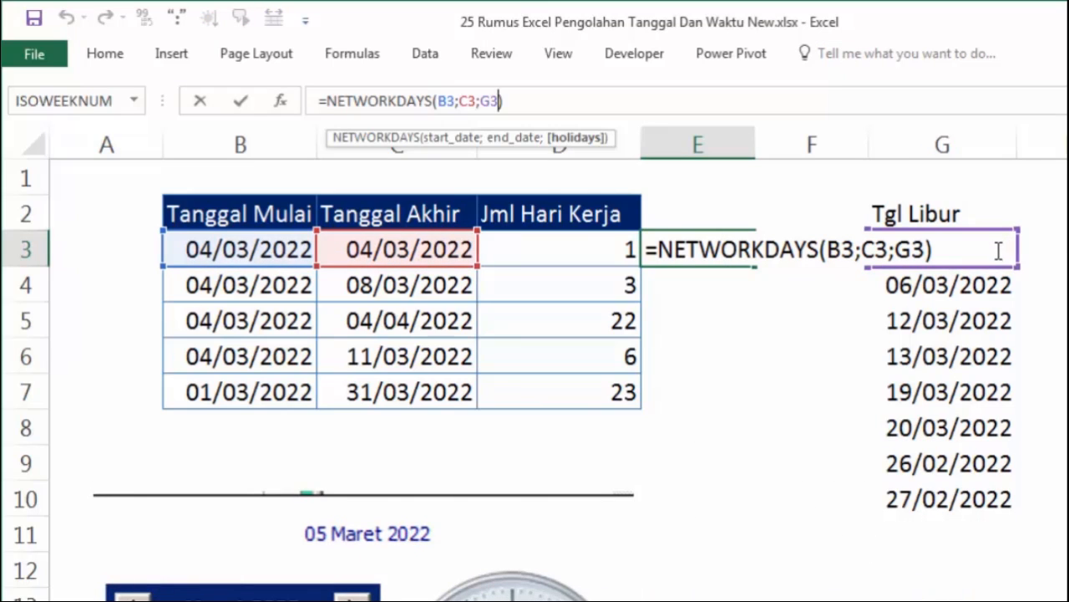
{"action": "left_click_drag", "start_coordinate": [1018, 266], "coordinate": [1011, 506]}
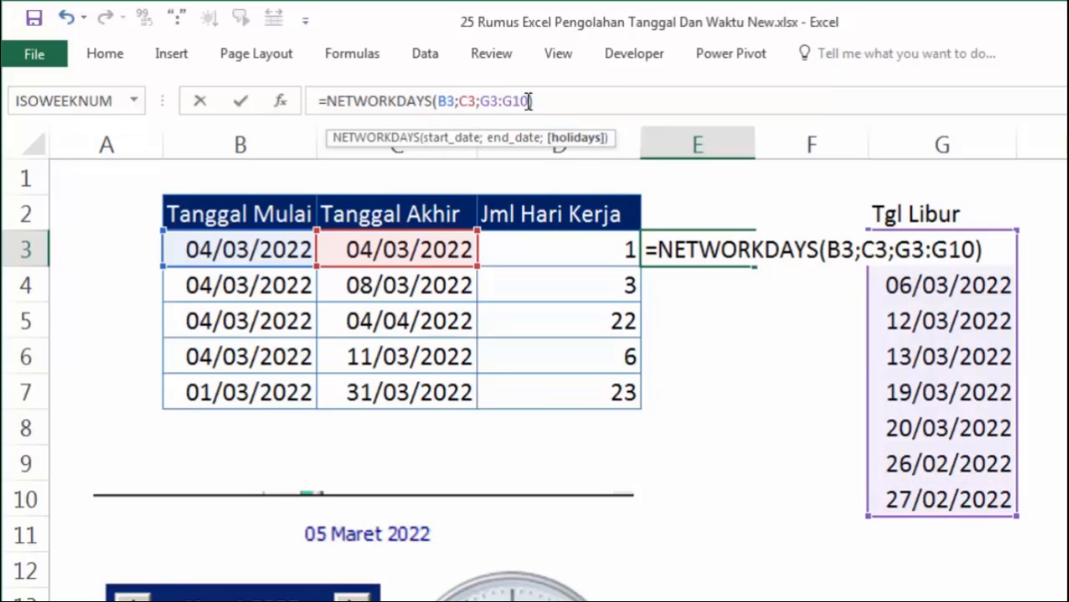
{"action": "left_click_drag", "start_coordinate": [529, 101], "coordinate": [486, 90]}
{"action": "key", "text": "F4"}
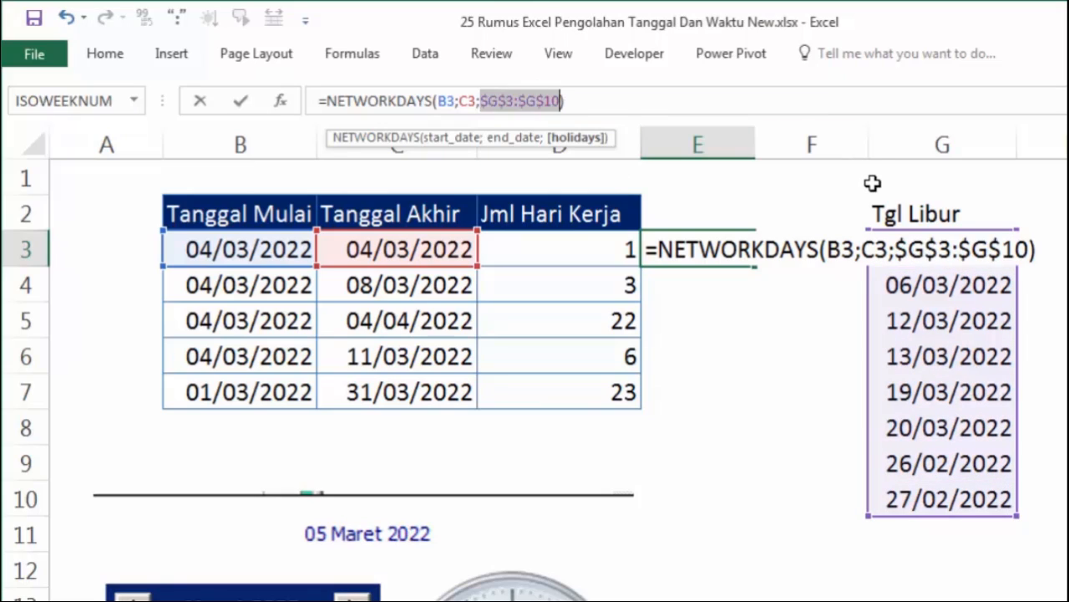
{"action": "key", "text": "Return"}
Step: Fill the NETWORKDAYS formula with holidays from E3 down to E7
{"action": "left_click", "coordinate": [742, 249]}
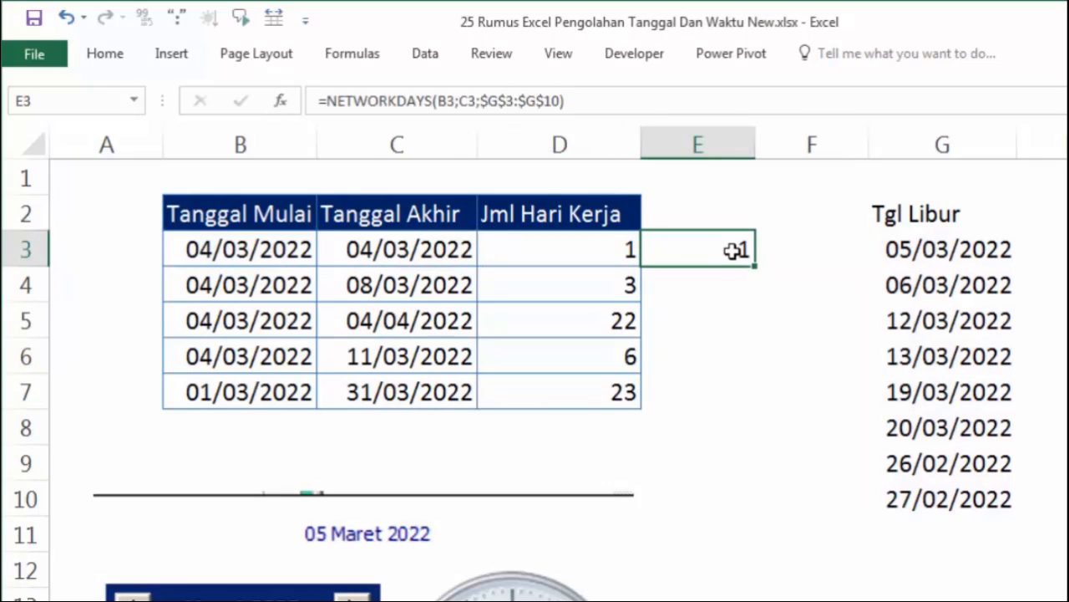
{"action": "left_click", "coordinate": [759, 272]}
{"action": "left_click", "coordinate": [746, 257]}
{"action": "left_click_drag", "start_coordinate": [754, 270], "coordinate": [764, 401]}
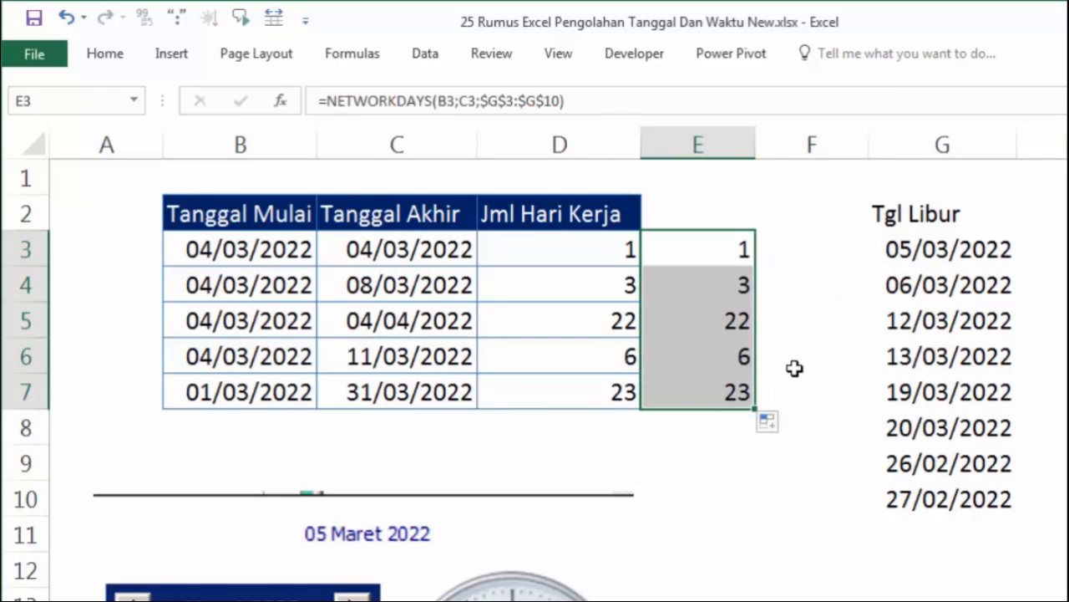
{"action": "left_click", "coordinate": [793, 368]}
Step: Check the holiday-based formulas and results in E3 to E7 against the Jml Hari Kerja column
{"action": "left_click", "coordinate": [747, 258]}
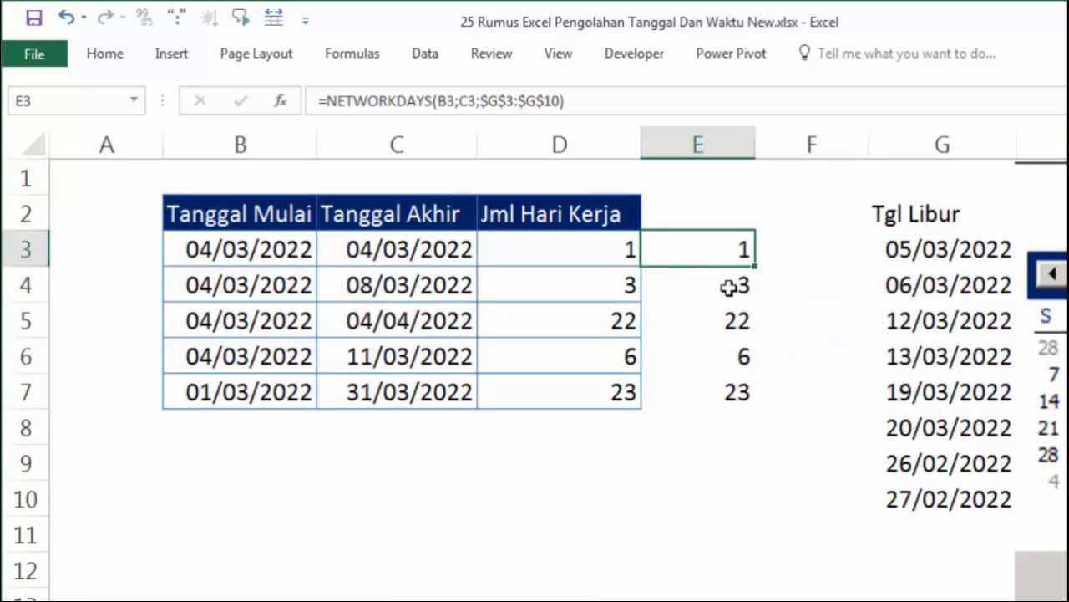
{"action": "left_click", "coordinate": [730, 287]}
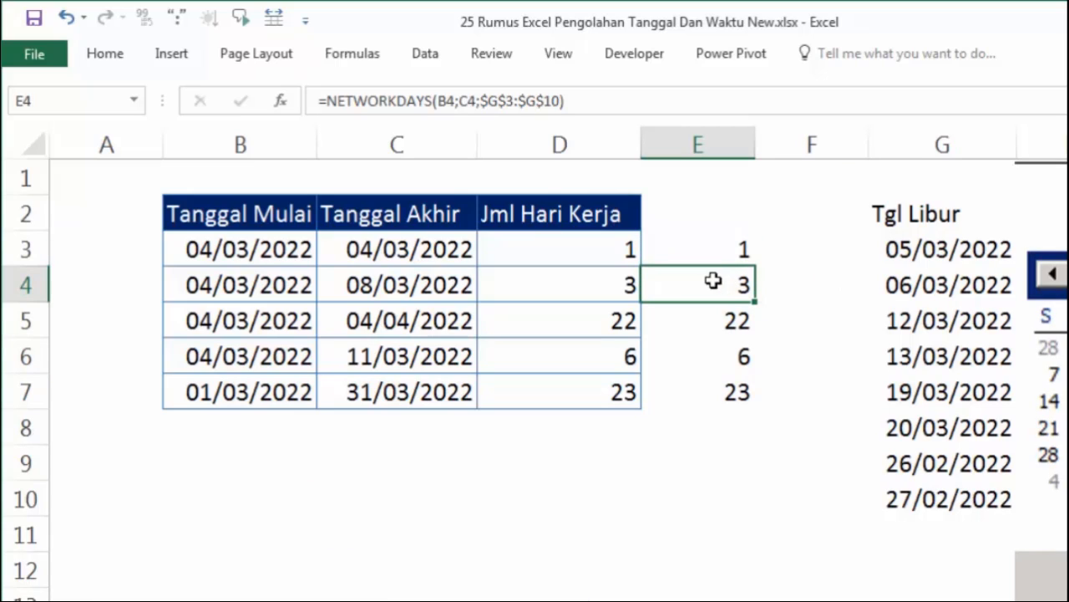
{"action": "left_click", "coordinate": [747, 320]}
{"action": "left_click", "coordinate": [740, 359]}
{"action": "left_click", "coordinate": [735, 393]}
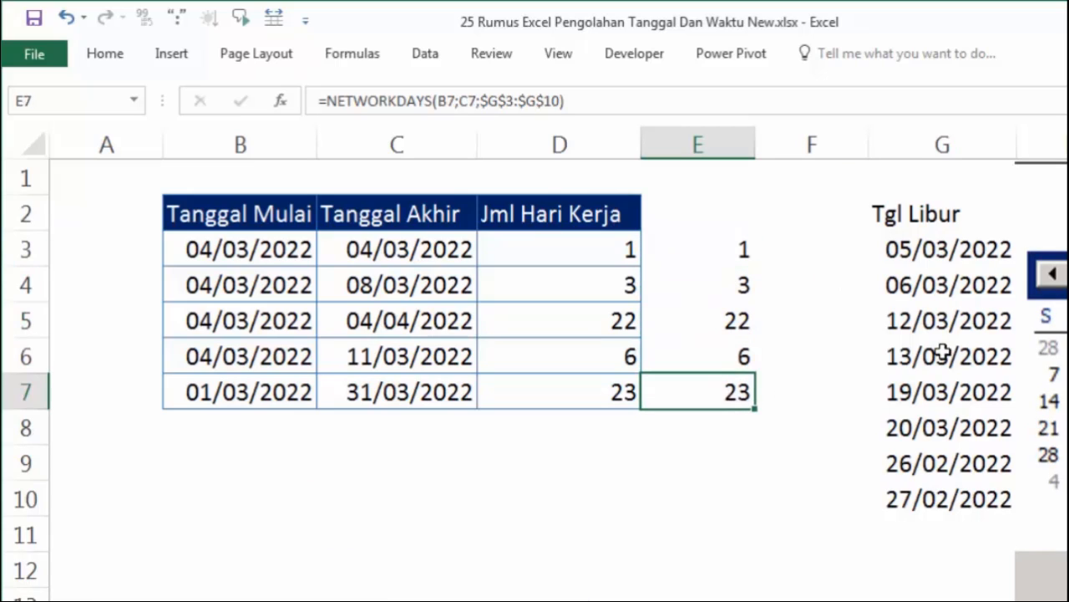
Step: Change the third Tgl Libur date, in G5, to 10/03/2022
{"action": "left_click", "coordinate": [909, 287]}
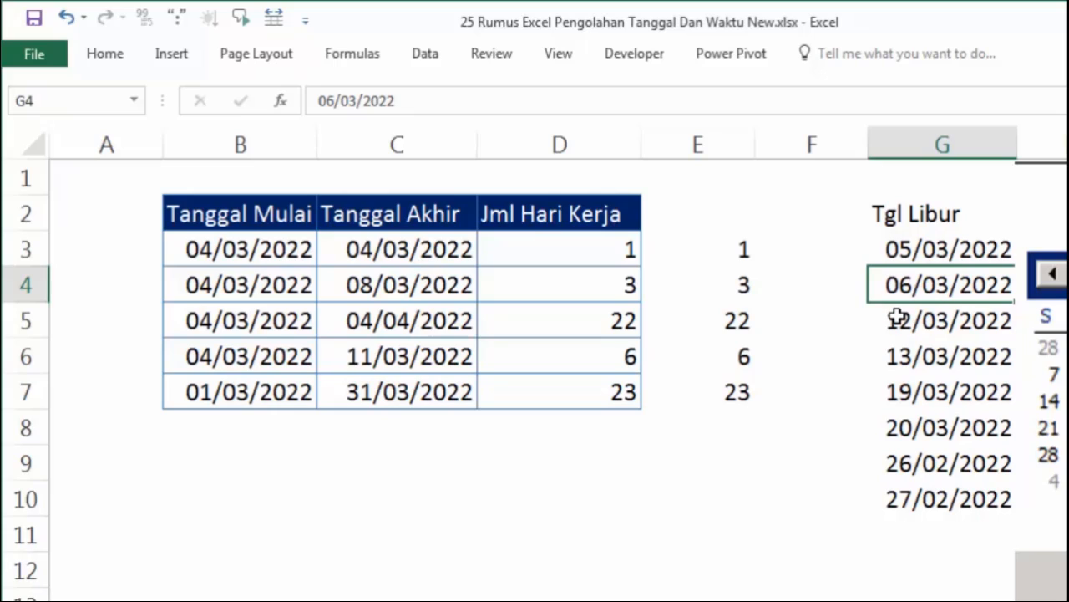
{"action": "double_click", "coordinate": [897, 319]}
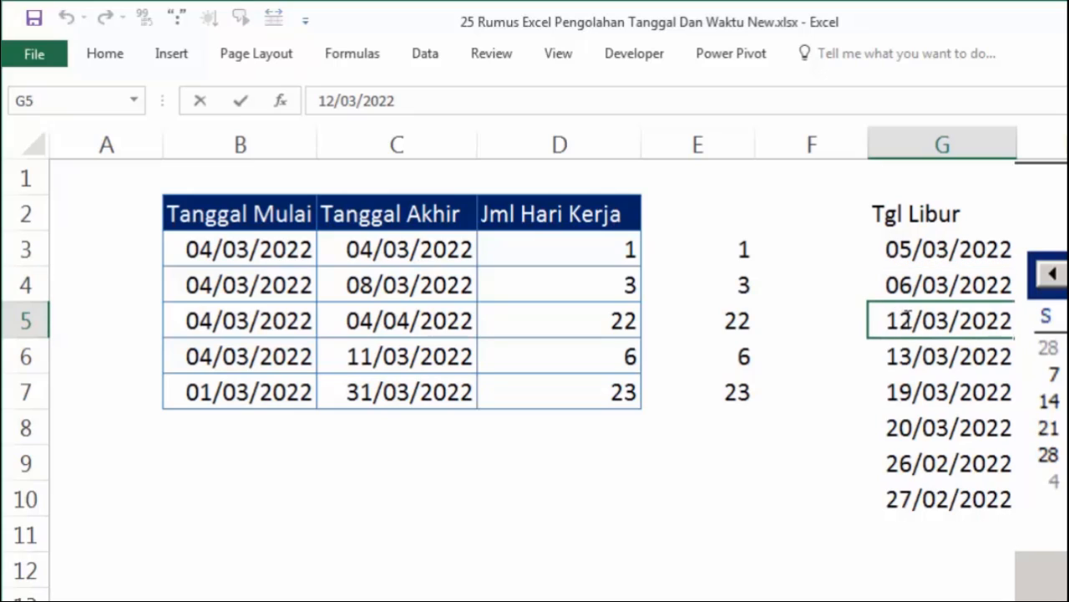
{"action": "left_click_drag", "start_coordinate": [910, 317], "coordinate": [900, 318]}
{"action": "type", "text": "0"}
{"action": "left_click", "coordinate": [811, 353]}
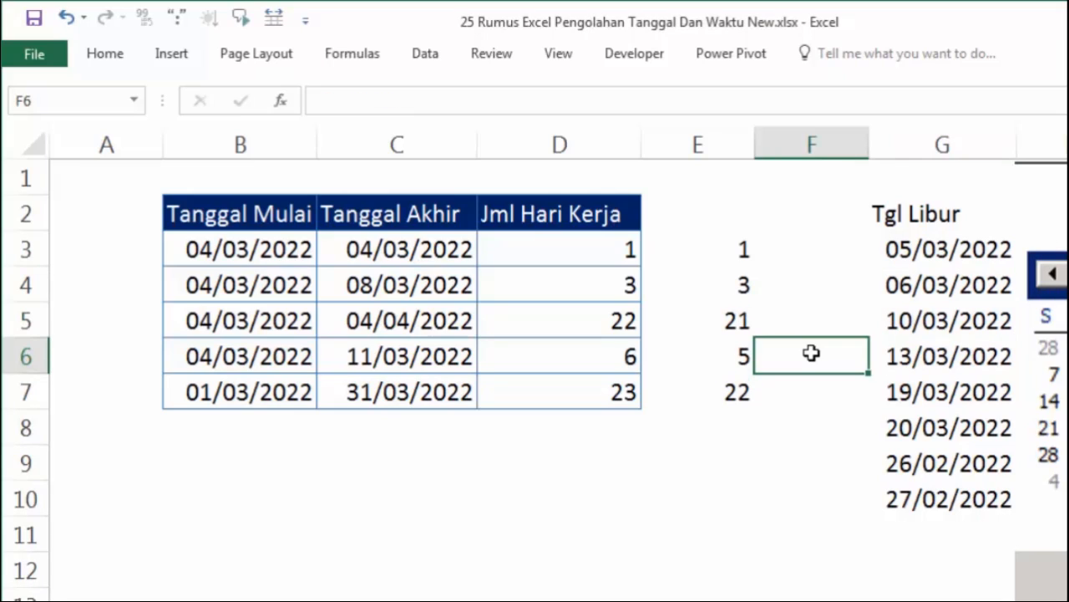
Step: Compare the holiday date in G5 with row 6's period and working-day results, using the Maret 2022 calendar picture as reference
{"action": "left_click", "coordinate": [927, 318]}
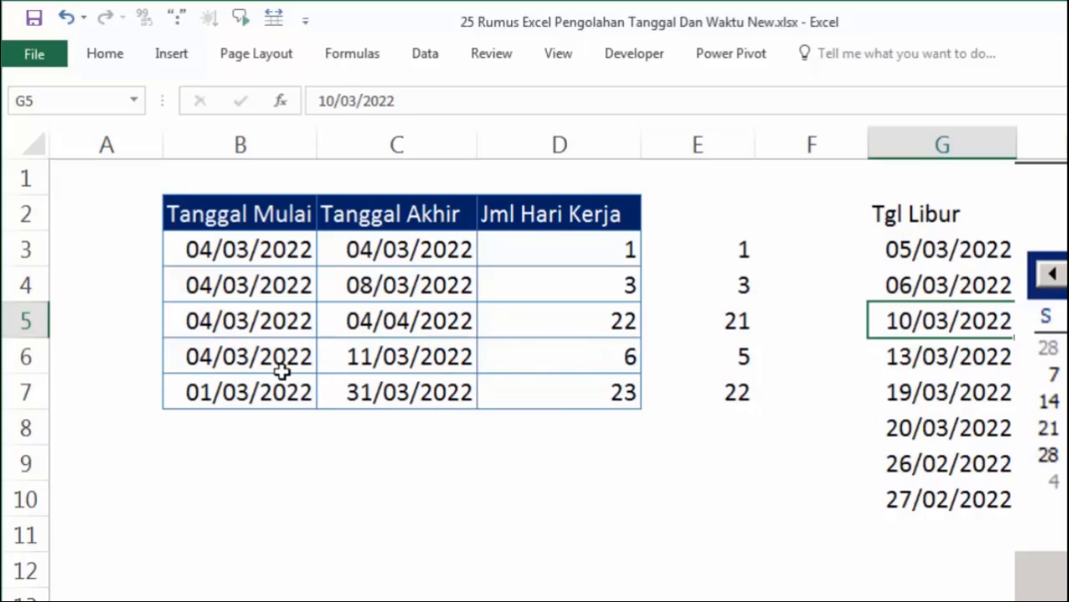
{"action": "left_click", "coordinate": [532, 365]}
{"action": "left_click", "coordinate": [387, 365]}
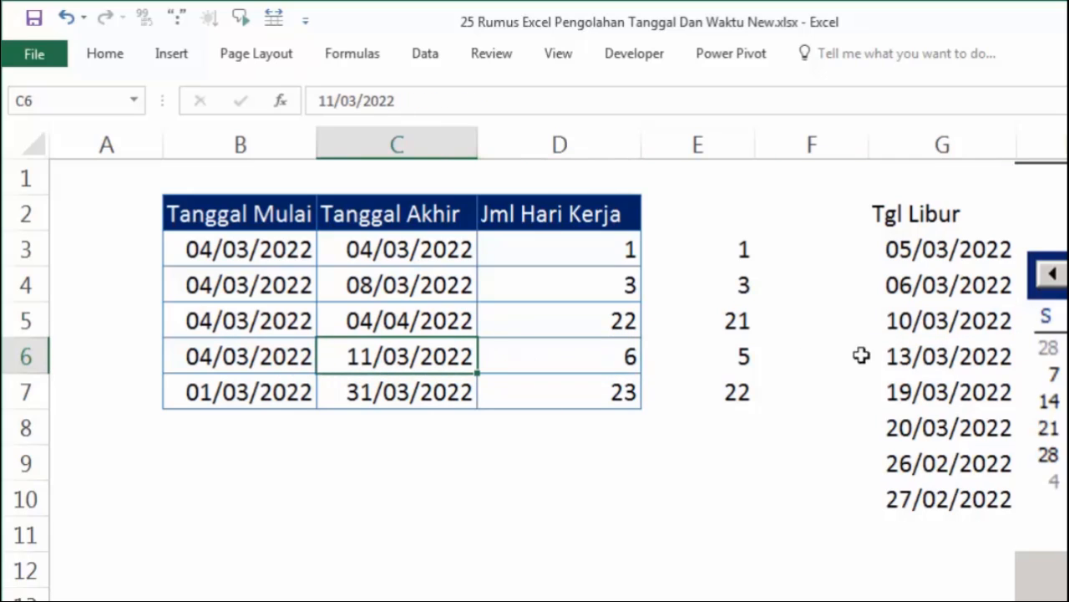
{"action": "left_click", "coordinate": [606, 360]}
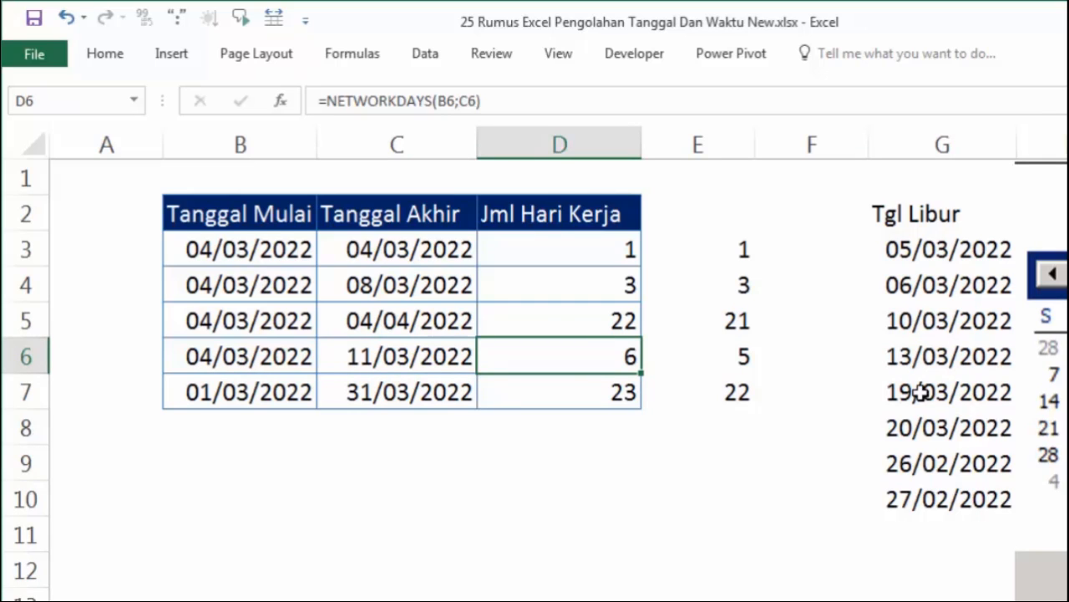
{"action": "left_click_drag", "start_coordinate": [1049, 420], "coordinate": [922, 389]}
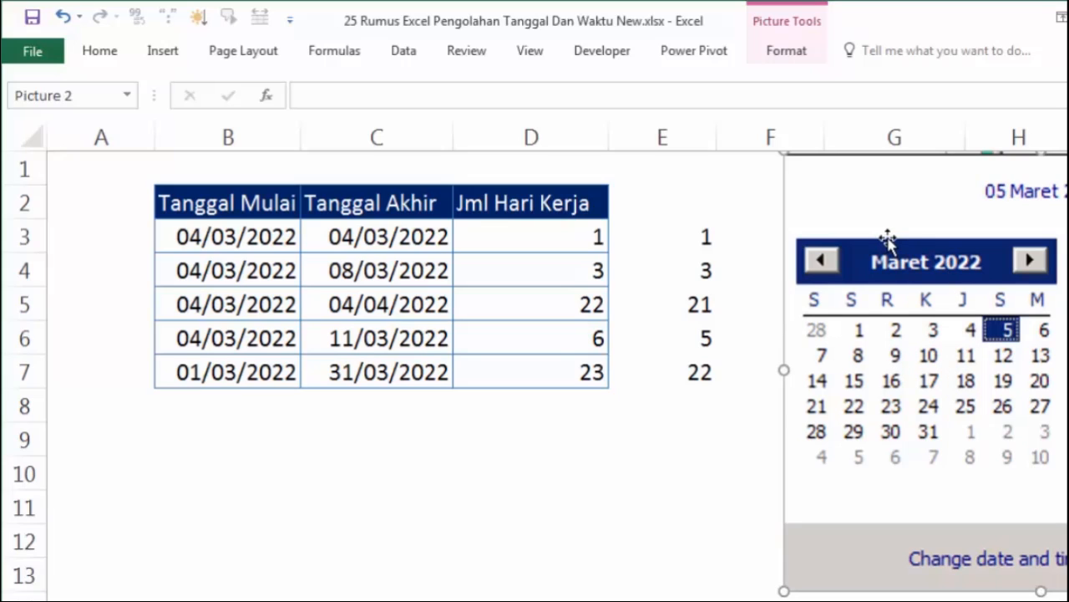
{"action": "left_click_drag", "start_coordinate": [895, 239], "coordinate": [1062, 280]}
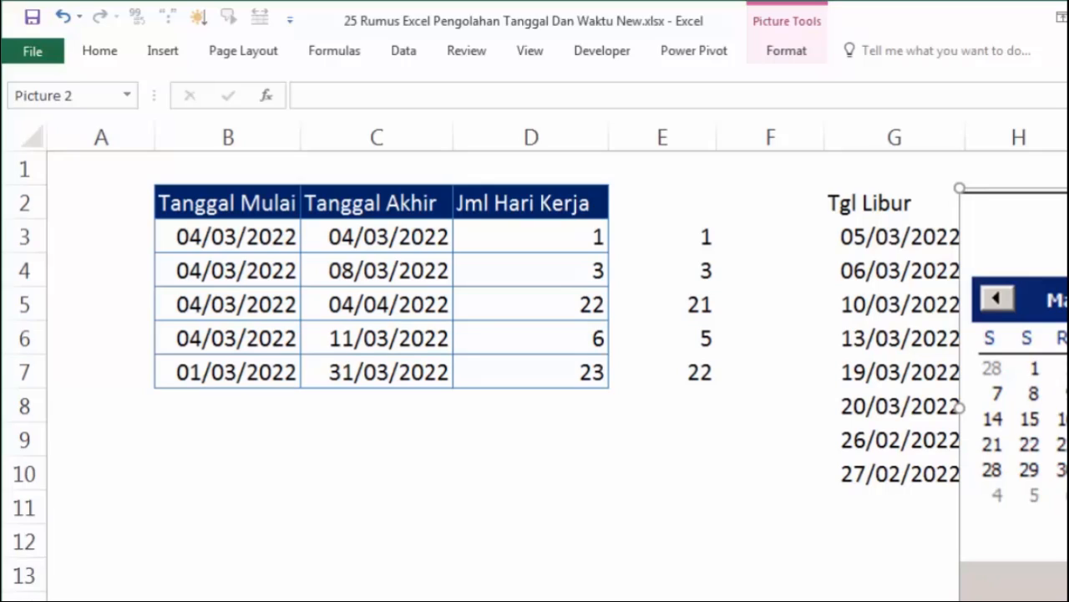
Step: Move the Maret 2022 calendar picture closer to the empty working-days table and review the table's three column headers
{"action": "left_click", "coordinate": [546, 250]}
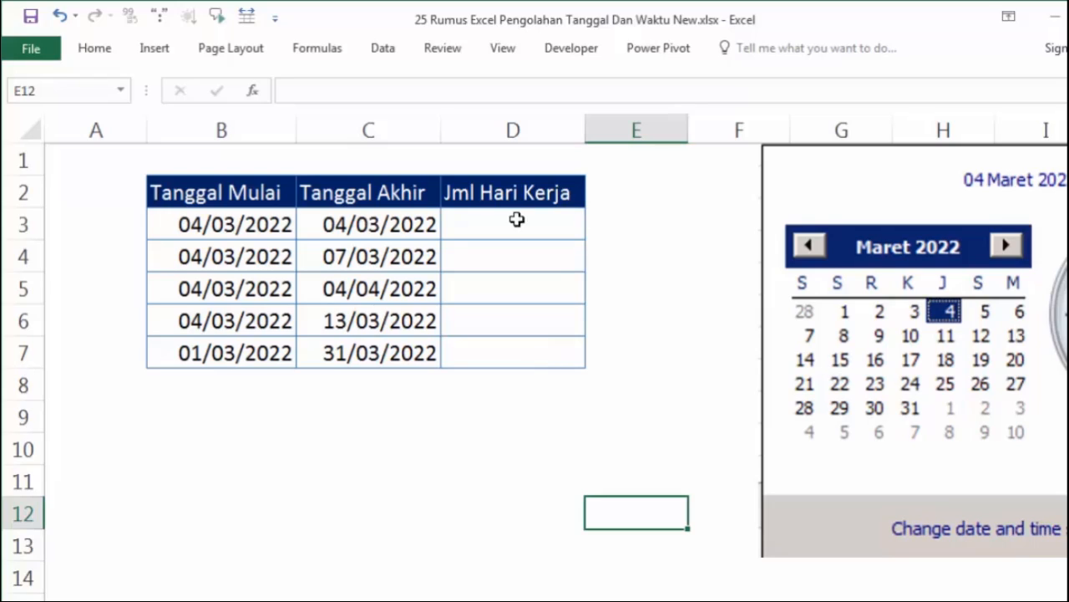
{"action": "left_click", "coordinate": [383, 254]}
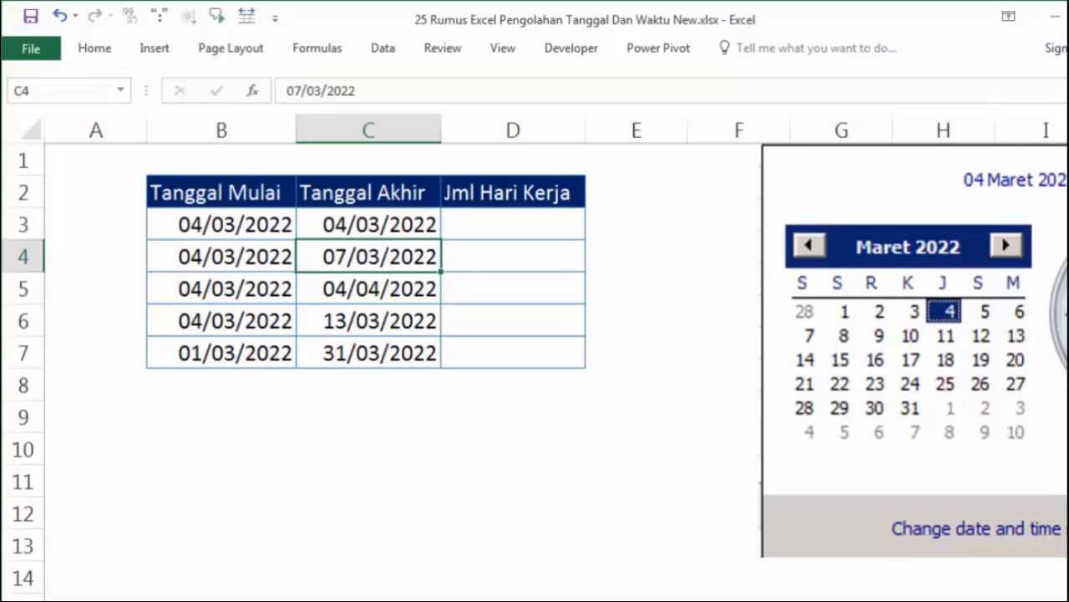
{"action": "left_click_drag", "start_coordinate": [885, 301], "coordinate": [834, 254]}
{"action": "left_click", "coordinate": [584, 315]}
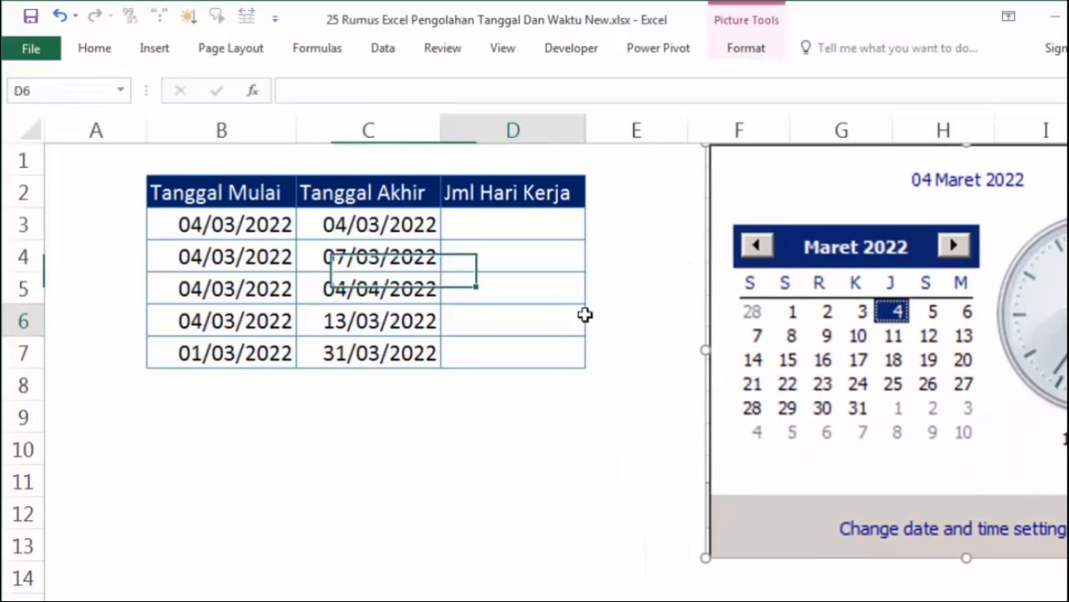
{"action": "left_click", "coordinate": [166, 193]}
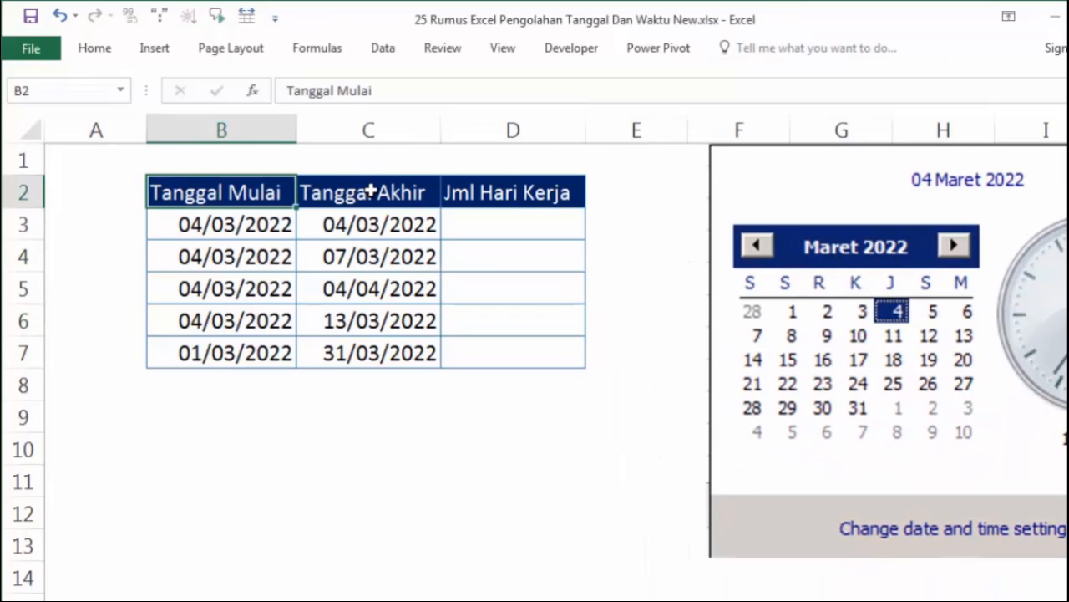
{"action": "left_click", "coordinate": [371, 192]}
{"action": "left_click", "coordinate": [527, 195]}
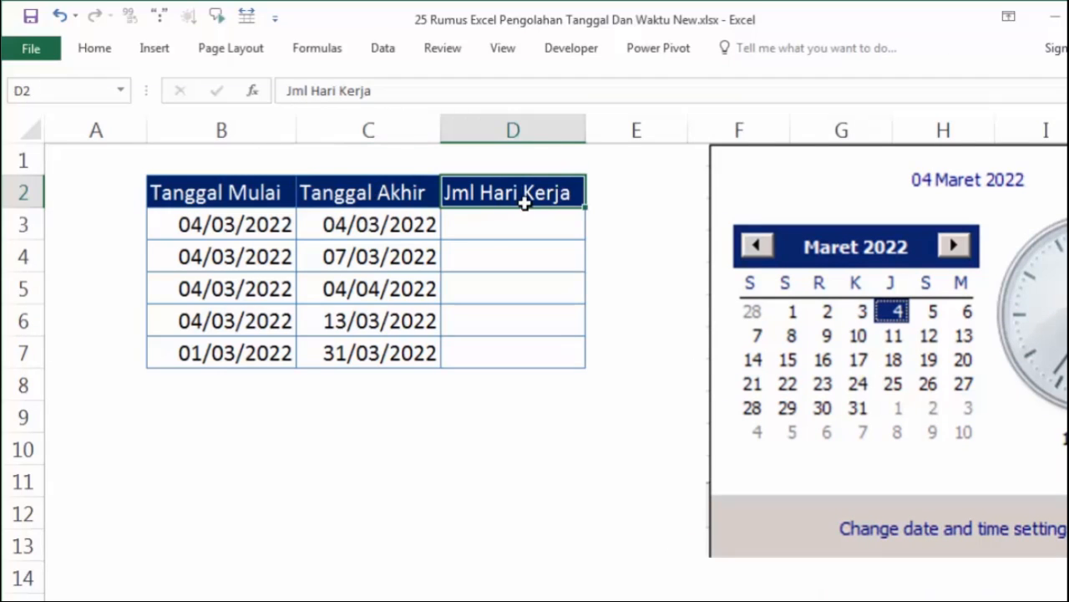
Step: Start a NETWORKDAYS.INTL formula in D3 with B3 as the start date and C3 as the end date
{"action": "left_click", "coordinate": [493, 233]}
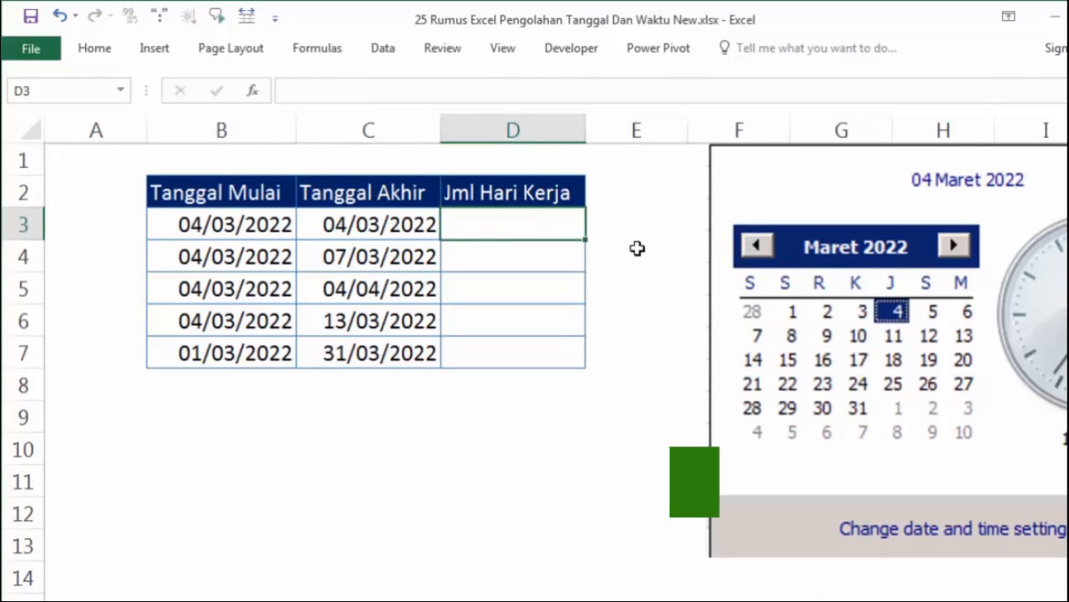
{"action": "type", "text": "=net"}
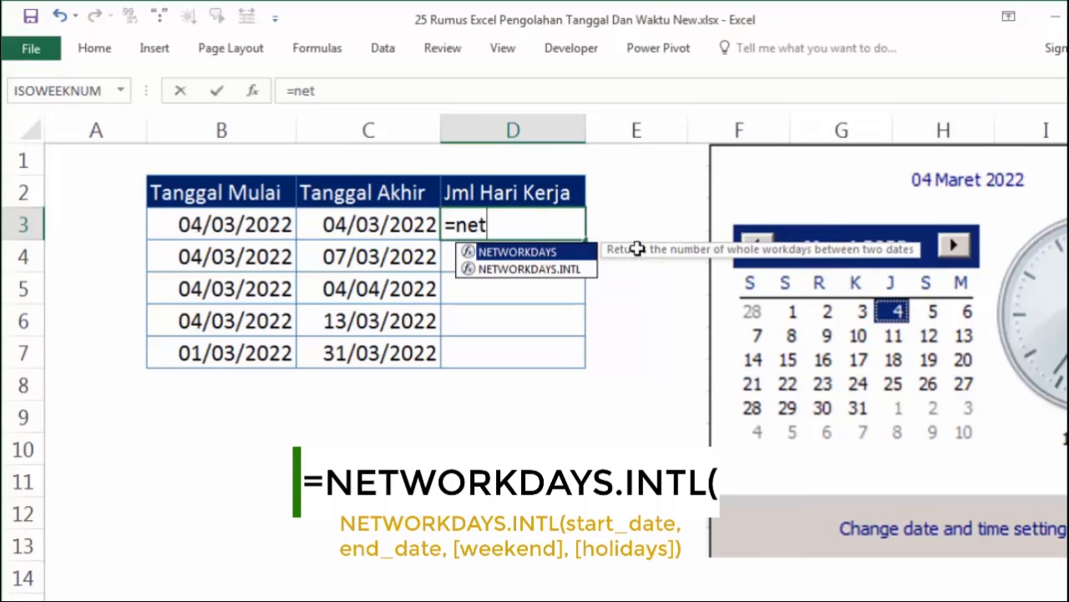
{"action": "key", "text": "Down"}
{"action": "key", "text": "Tab"}
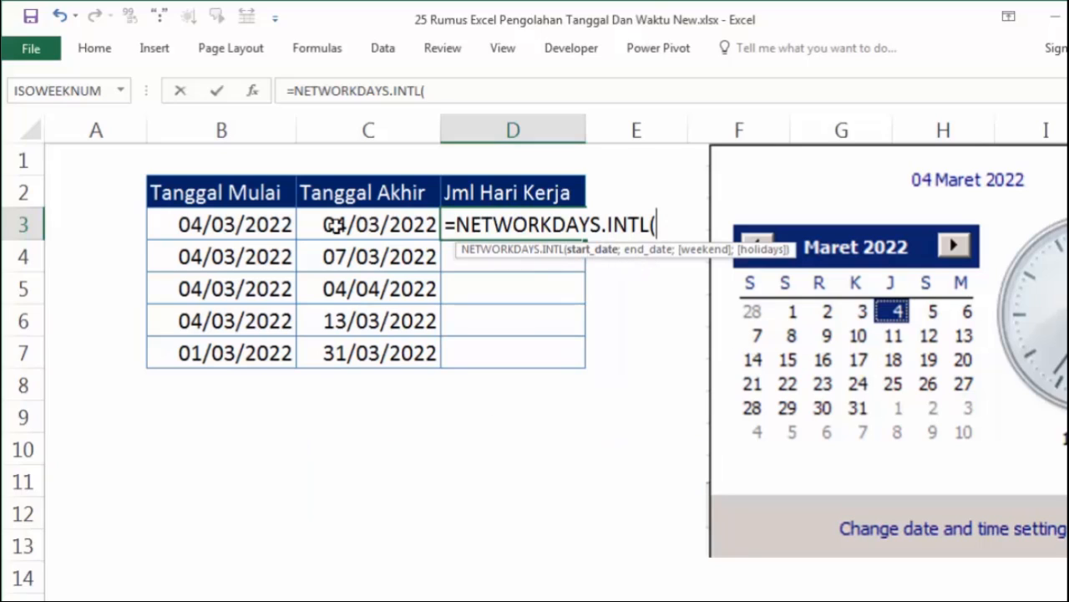
{"action": "left_click", "coordinate": [238, 222]}
{"action": "type", "text": ";"}
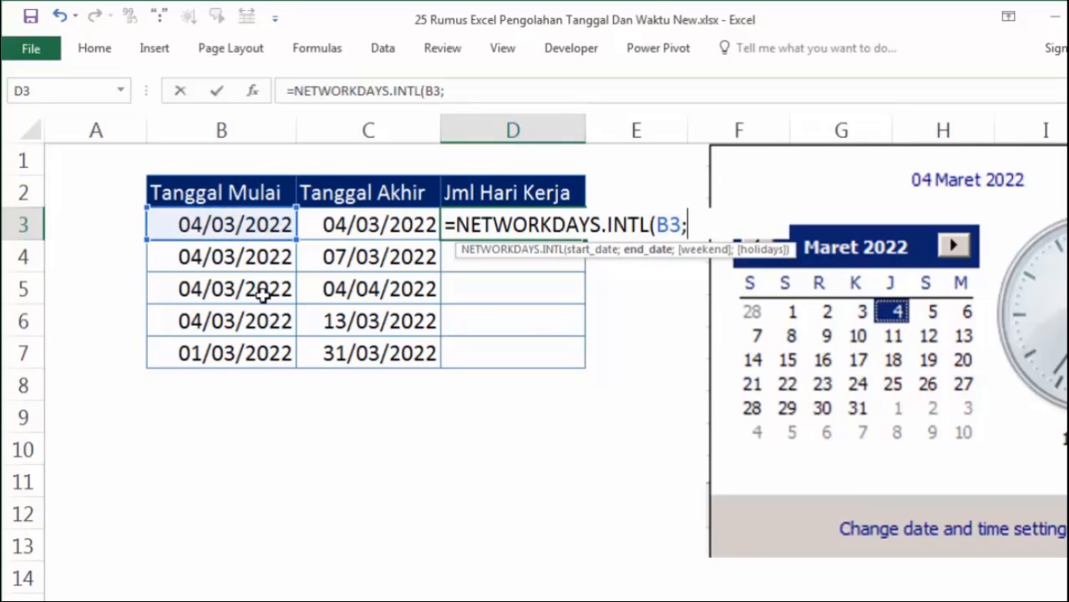
{"action": "left_click", "coordinate": [400, 227]}
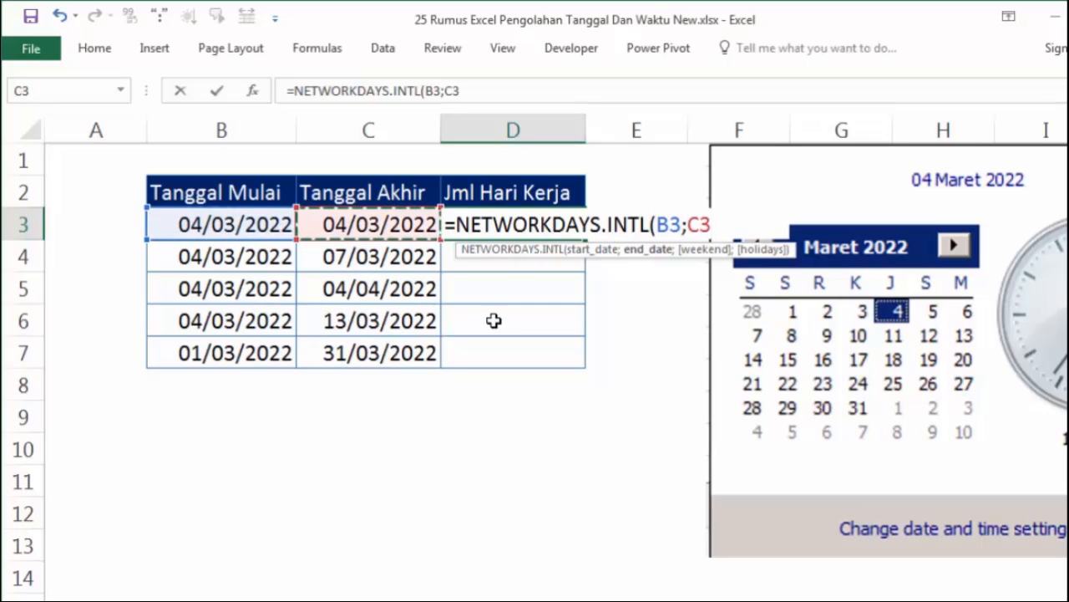
{"action": "type", "text": ";"}
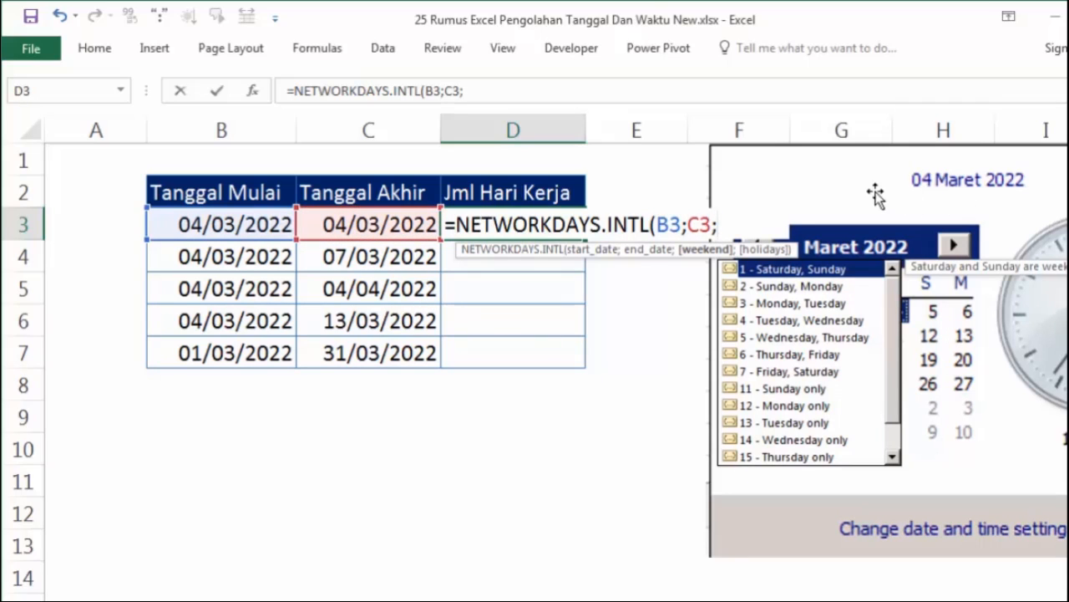
Step: Move the Maret 2022 calendar picture farther from the table and reduce D3's formula to =NETWORKDAYS.INTL(B3;C3)
{"action": "left_click_drag", "start_coordinate": [869, 196], "coordinate": [1068, 198]}
{"action": "double_click", "coordinate": [553, 224]}
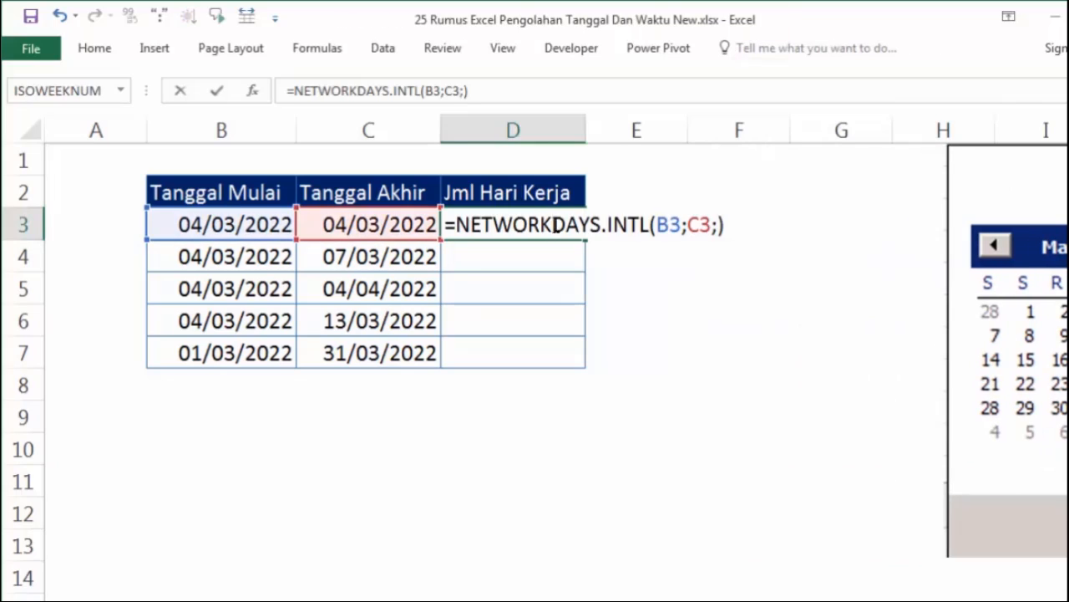
{"action": "left_click", "coordinate": [720, 224]}
{"action": "key", "text": "BackSpace"}
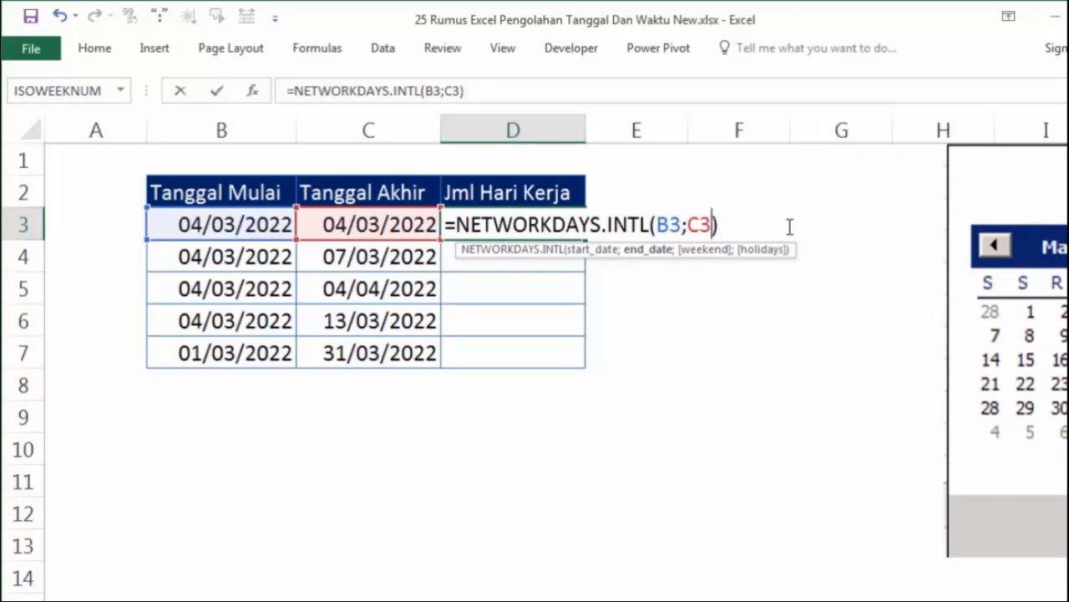
Step: Add the weekend option 17 - Saturday only to the NETWORKDAYS.INTL formula in D3
{"action": "type", "text": ";"}
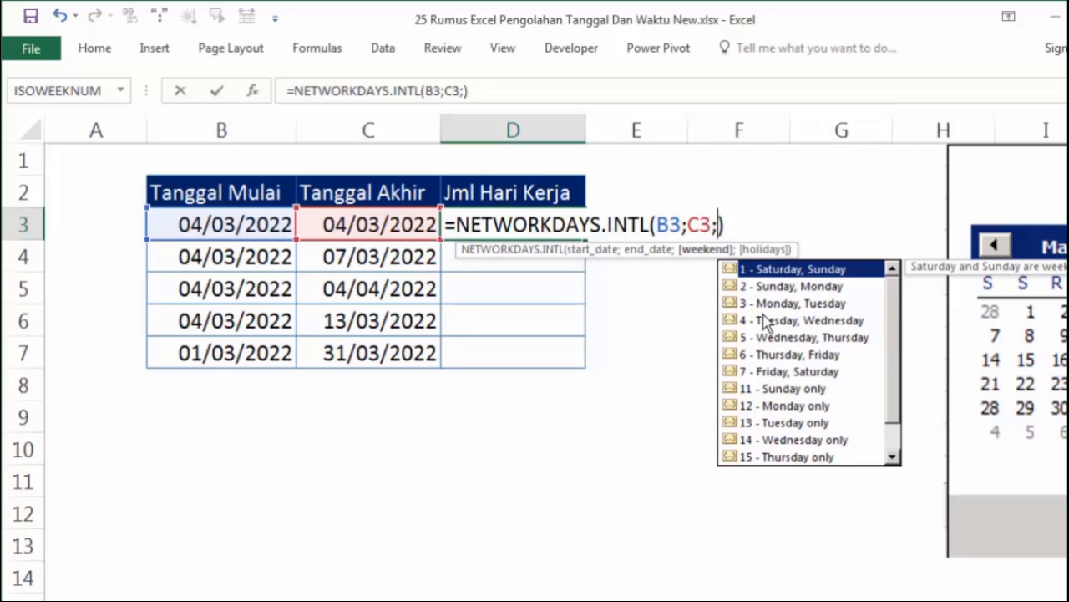
{"action": "left_click_drag", "start_coordinate": [897, 325], "coordinate": [896, 365]}
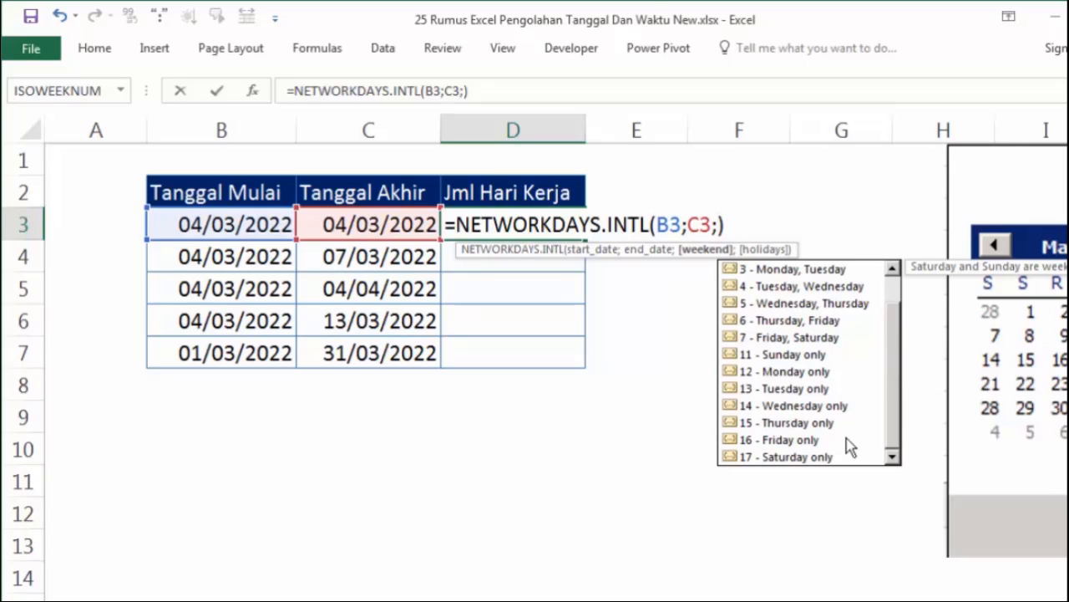
{"action": "left_click", "coordinate": [804, 460]}
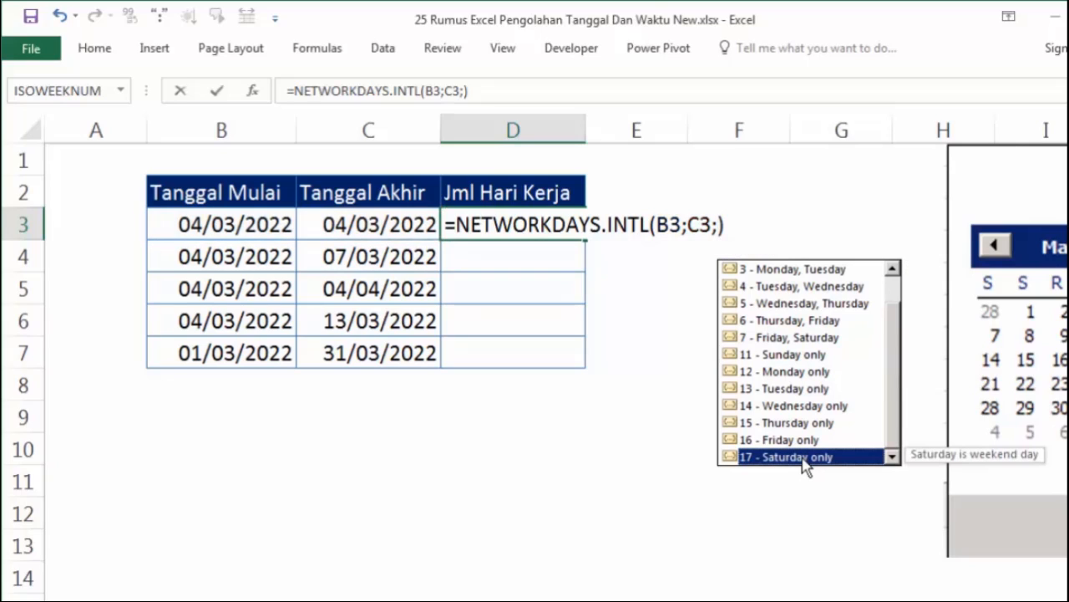
{"action": "double_click", "coordinate": [802, 458]}
{"action": "key", "text": "Return"}
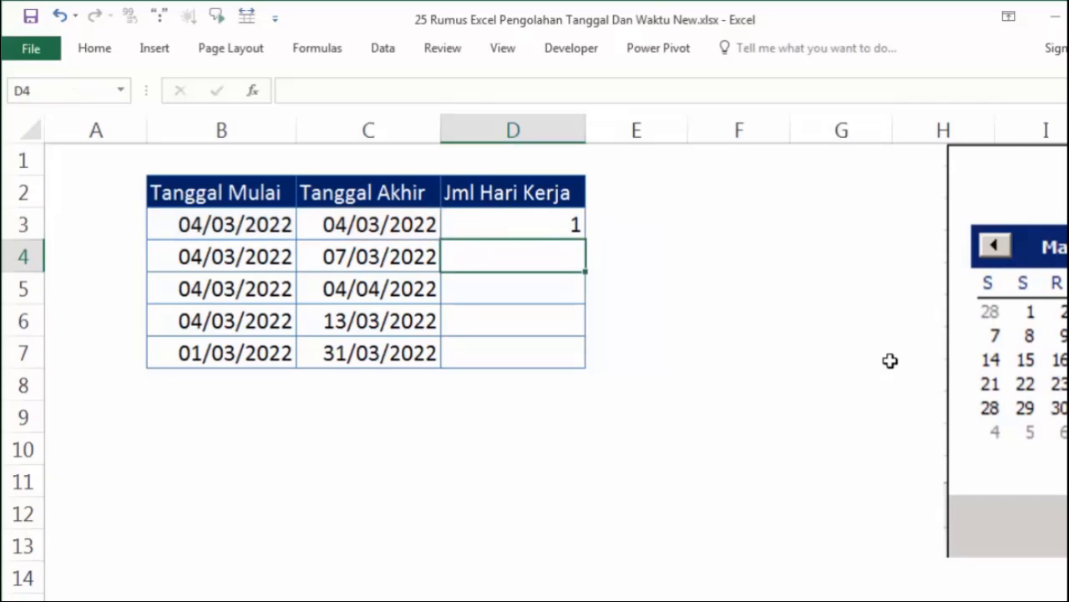
Step: Remove the weekend argument from D3's formula, leaving =NETWORKDAYS.INTL(B3;C3), and copy it down to D7
{"action": "left_click", "coordinate": [568, 224]}
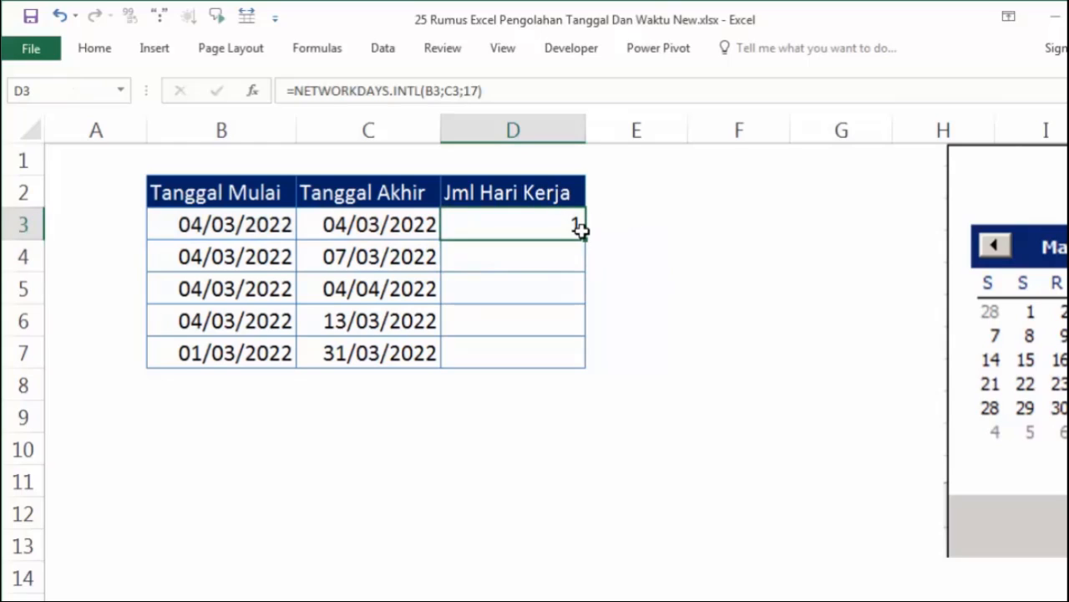
{"action": "left_click", "coordinate": [490, 90]}
{"action": "left_click_drag", "start_coordinate": [481, 91], "coordinate": [465, 87]}
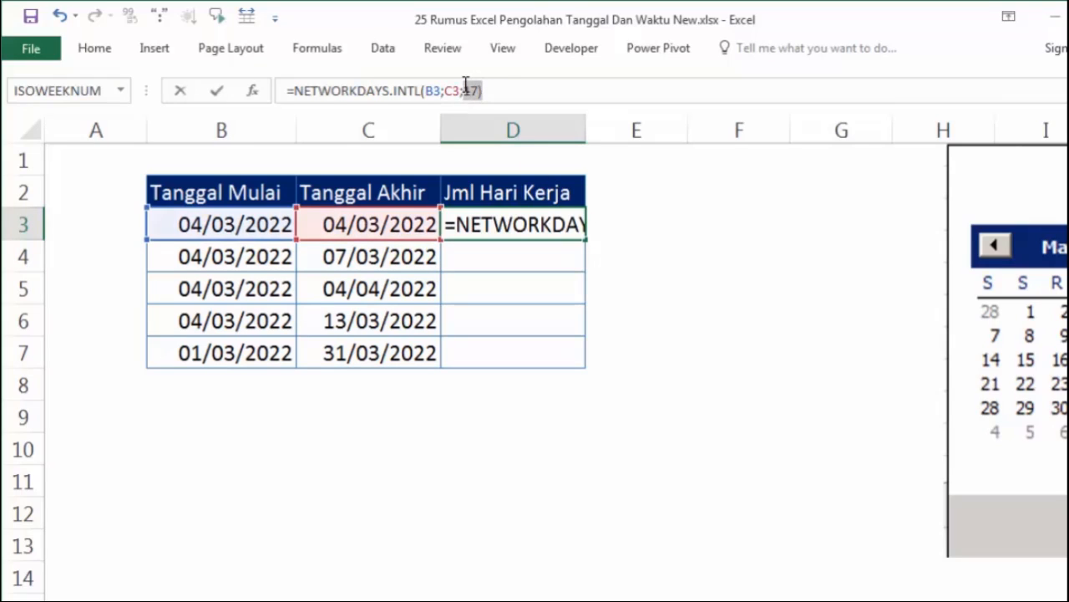
{"action": "key", "text": "BackSpace"}
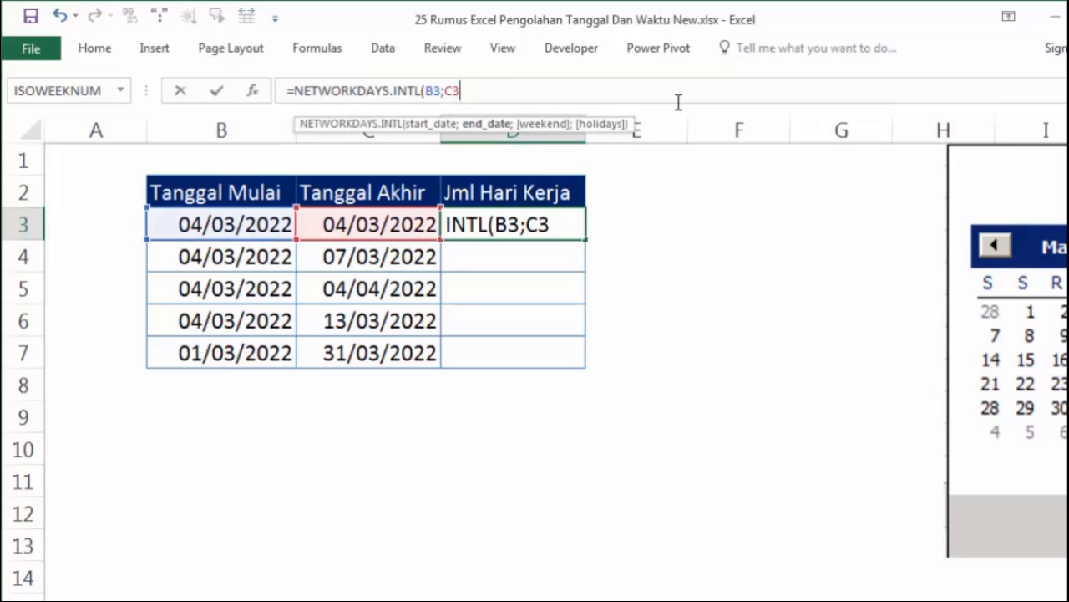
{"action": "key", "text": "Return"}
{"action": "key", "text": "Up"}
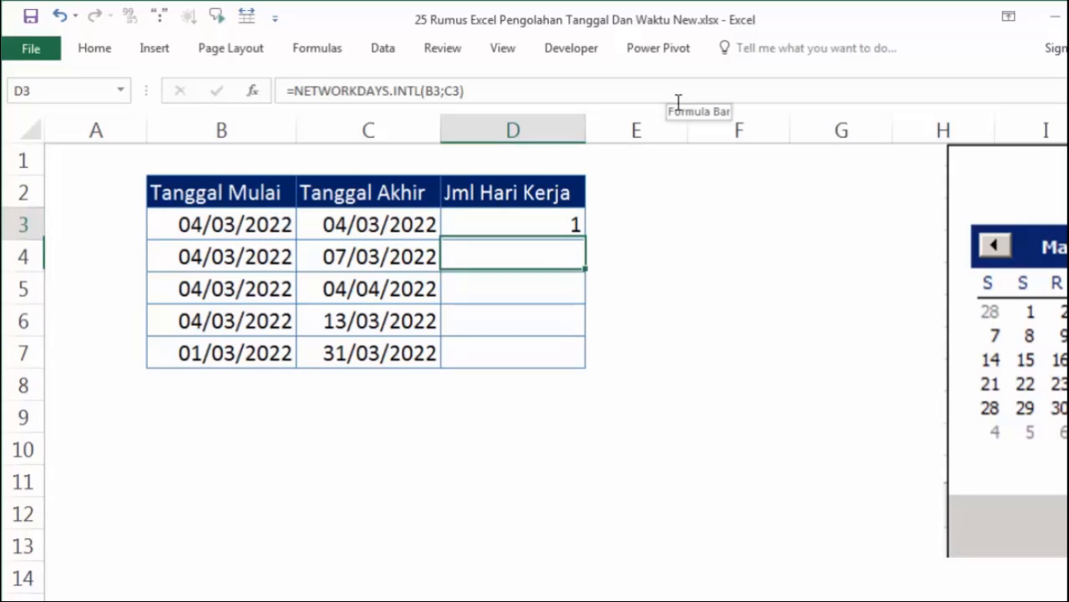
{"action": "left_click_drag", "start_coordinate": [585, 240], "coordinate": [581, 364]}
{"action": "left_click", "coordinate": [659, 312]}
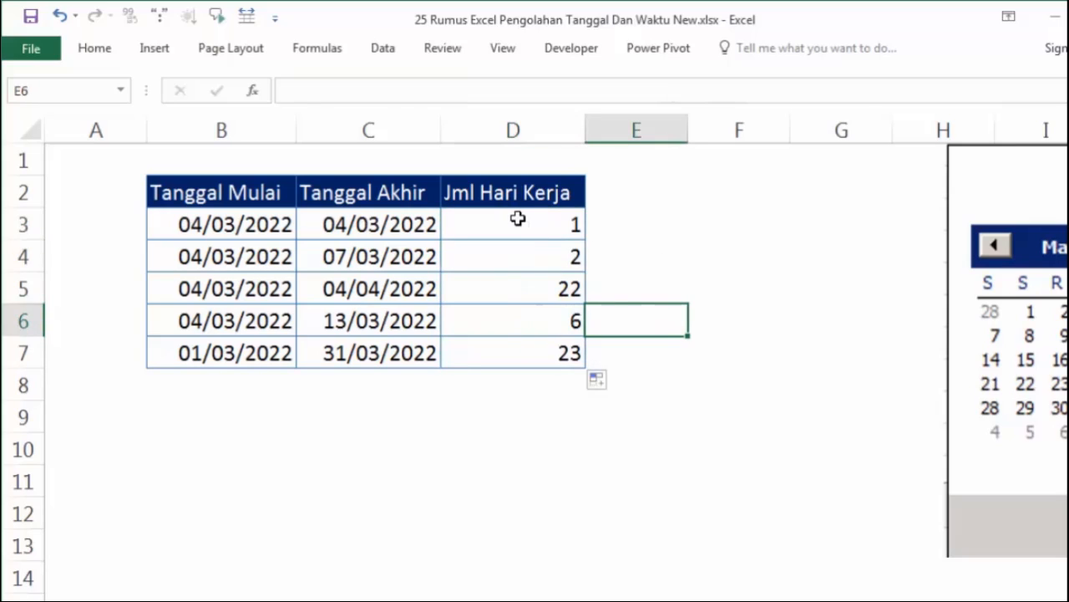
Step: Check the working-day results in D3 and D4 against their start and end dates, with the calendar picture brought closer as reference
{"action": "left_click", "coordinate": [518, 219]}
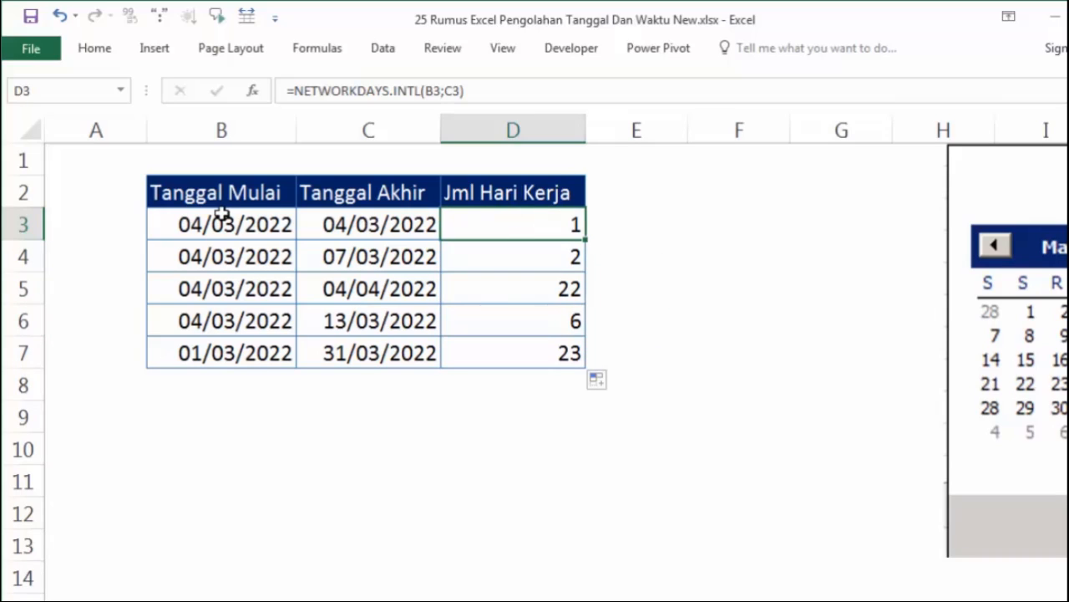
{"action": "left_click", "coordinate": [336, 228]}
{"action": "left_click", "coordinate": [487, 217]}
{"action": "left_click", "coordinate": [197, 260]}
{"action": "left_click", "coordinate": [357, 267]}
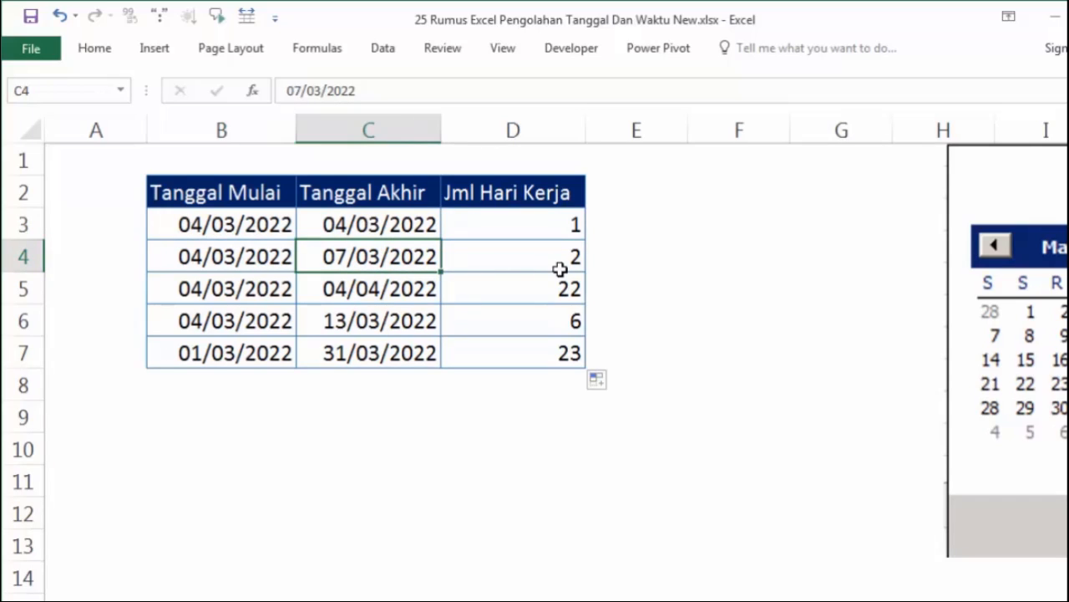
{"action": "left_click", "coordinate": [561, 269]}
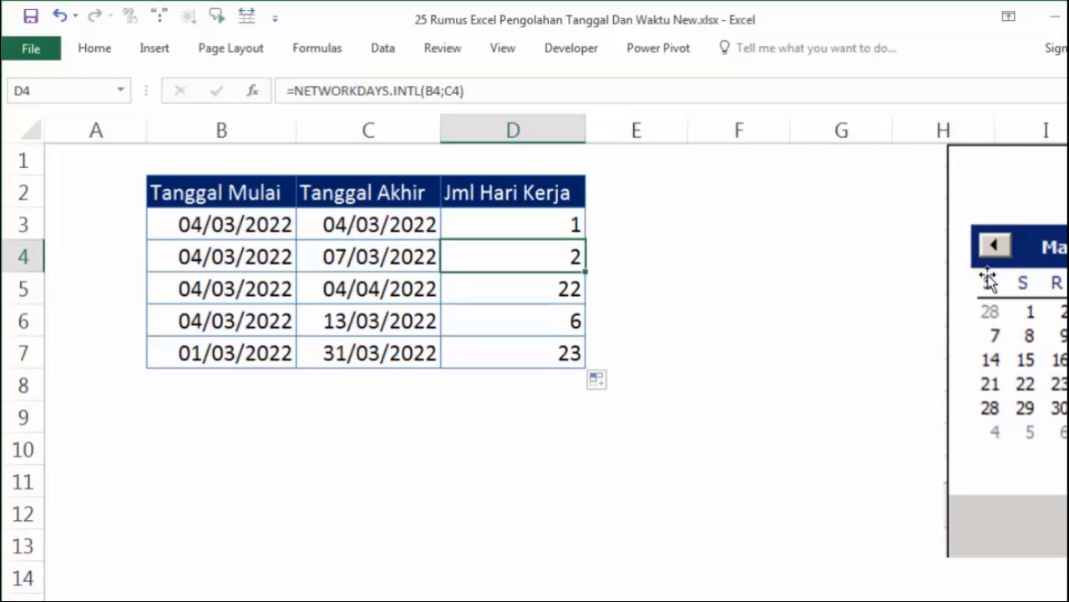
{"action": "left_click_drag", "start_coordinate": [989, 274], "coordinate": [710, 256]}
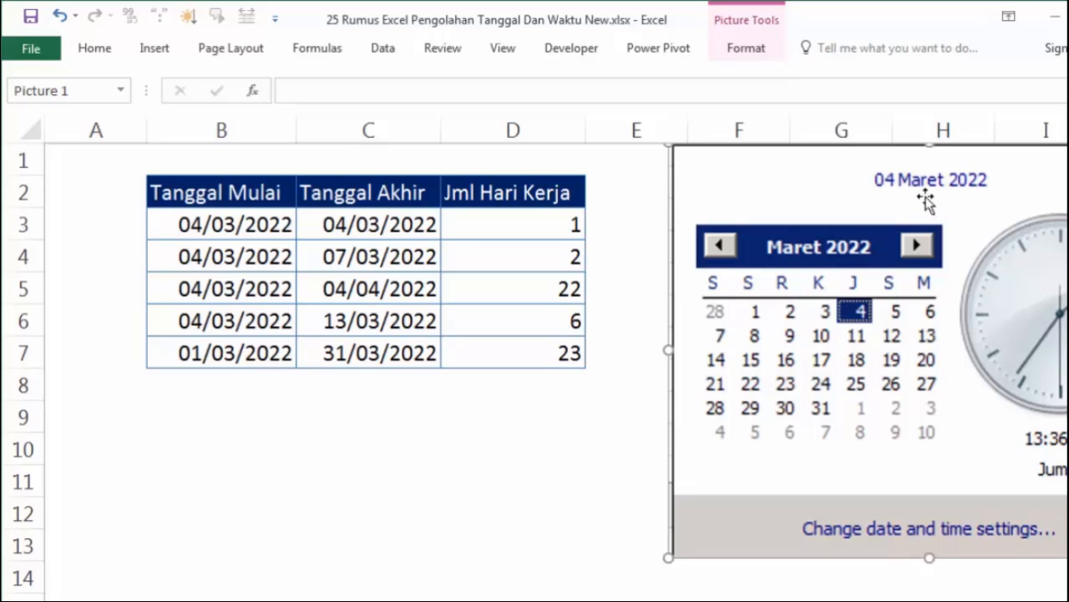
{"action": "left_click", "coordinate": [612, 232]}
Step: Move the calendar picture aside and start a NETWORKDAYS.INTL formula in E3 with B3 as start date and C3 as end date
{"action": "left_click_drag", "start_coordinate": [795, 192], "coordinate": [966, 193]}
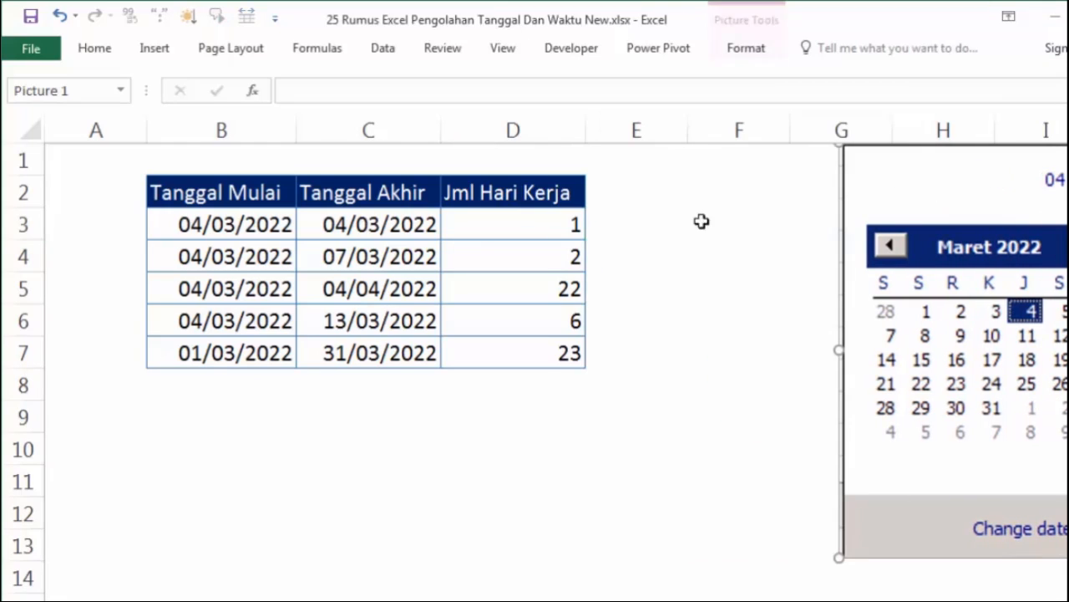
{"action": "left_click", "coordinate": [631, 222]}
{"action": "type", "text": "="}
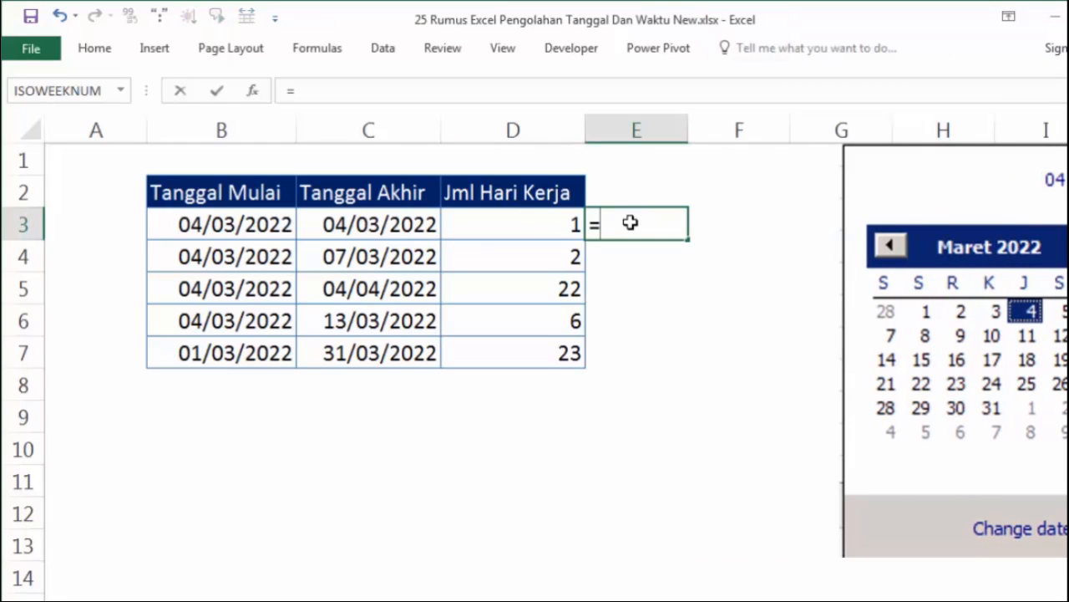
{"action": "type", "text": "ne"}
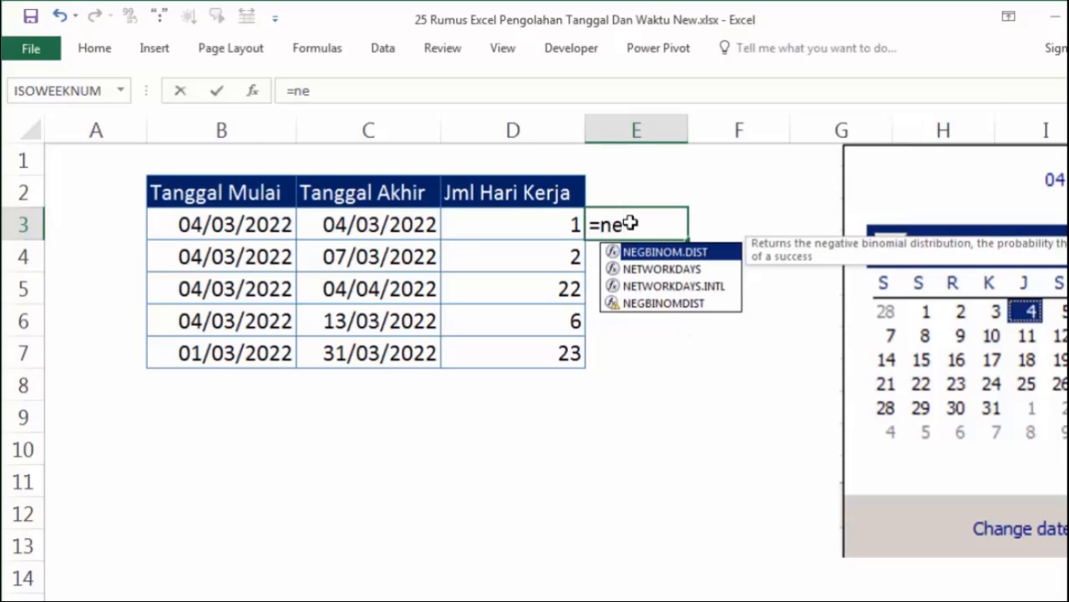
{"action": "key", "text": "Down"}
{"action": "key", "text": "Down"}
{"action": "key", "text": "Tab"}
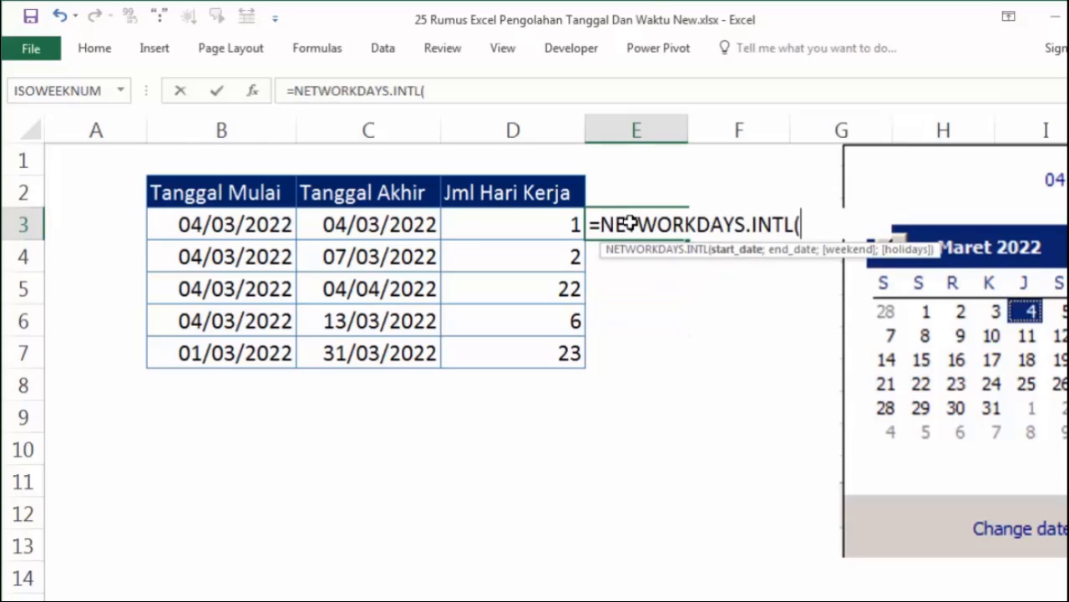
{"action": "left_click", "coordinate": [252, 229]}
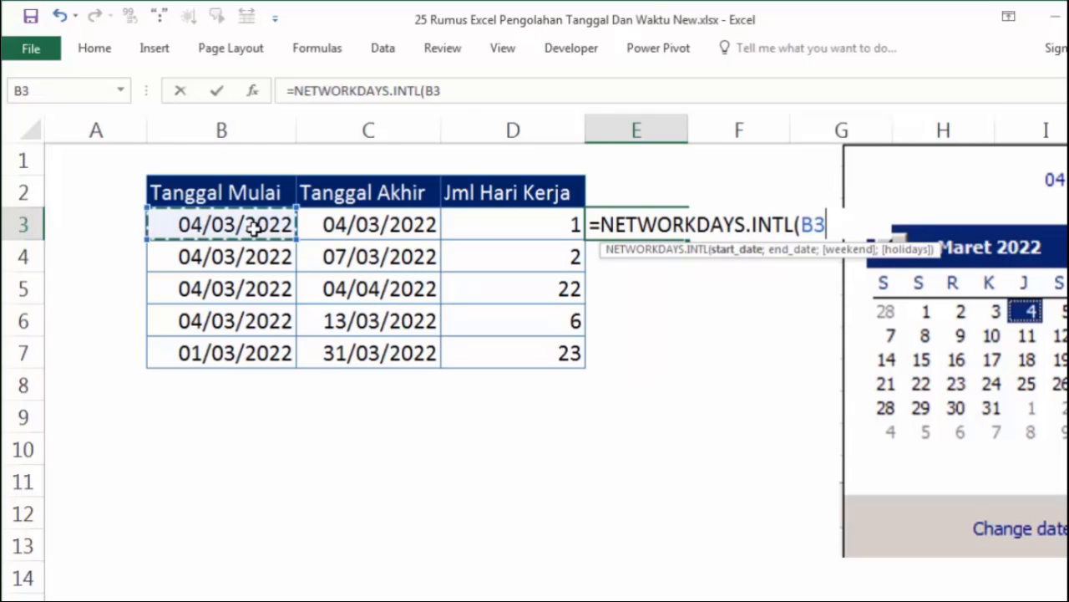
{"action": "type", "text": ";"}
{"action": "left_click", "coordinate": [356, 232]}
{"action": "type", "text": ";"}
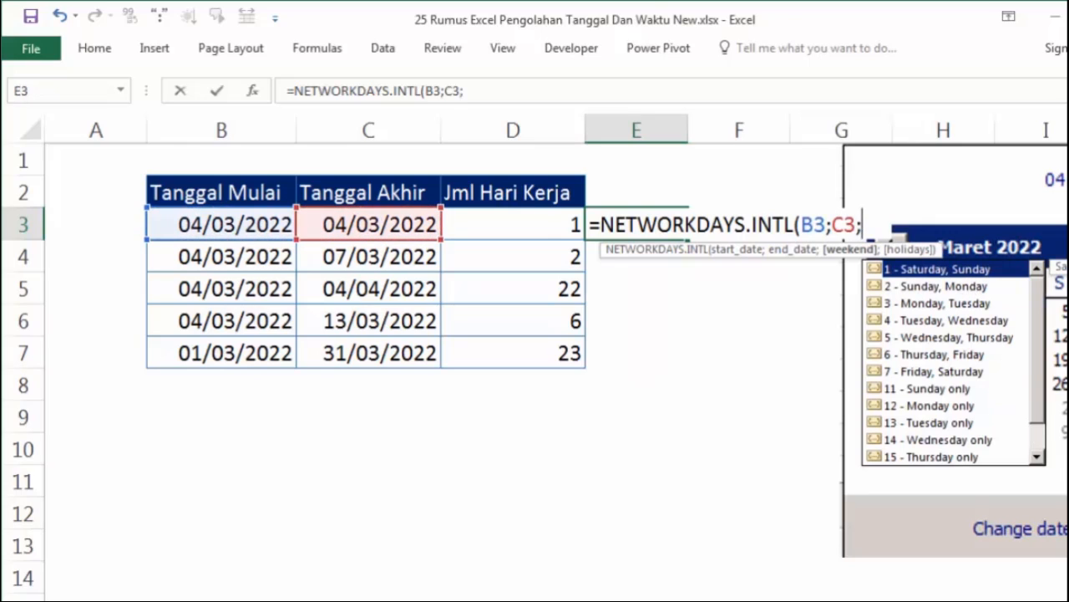
Step: Complete E3's formula with the weekend option 17 - Saturday only and copy it down to E7
{"action": "key", "text": "Down"}
{"action": "key", "text": "Down"}
{"action": "key", "text": "Down"}
{"action": "key", "text": "Down"}
{"action": "key", "text": "Down"}
{"action": "key", "text": "Down"}
{"action": "key", "text": "Down"}
{"action": "key", "text": "Down"}
{"action": "key", "text": "Down"}
{"action": "key", "text": "Down"}
{"action": "key", "text": "Down"}
{"action": "key", "text": "Down"}
{"action": "key", "text": "Down"}
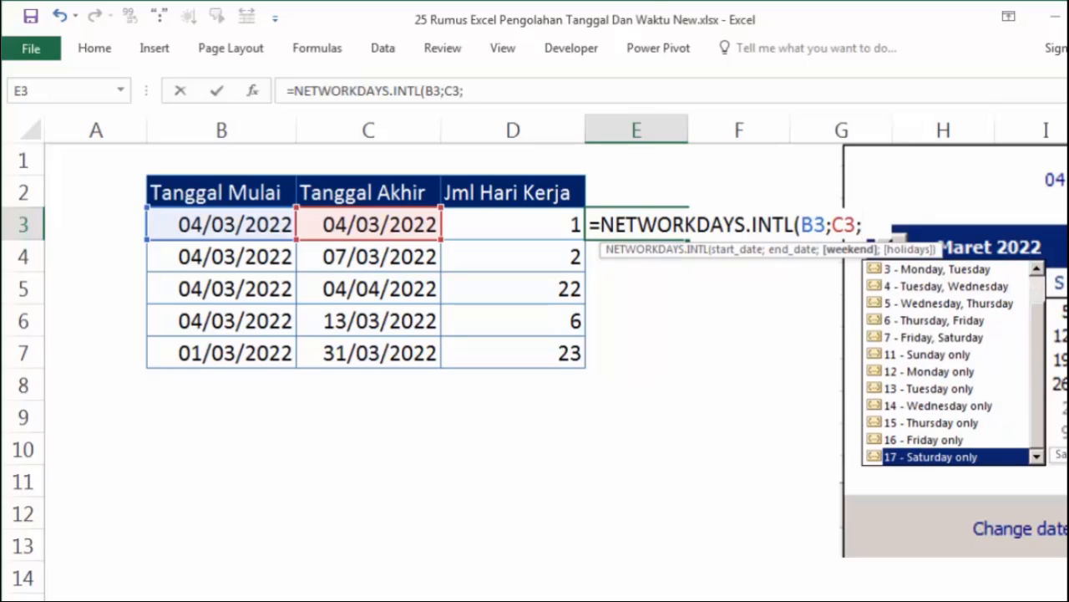
{"action": "key", "text": "Tab"}
{"action": "key", "text": "Return"}
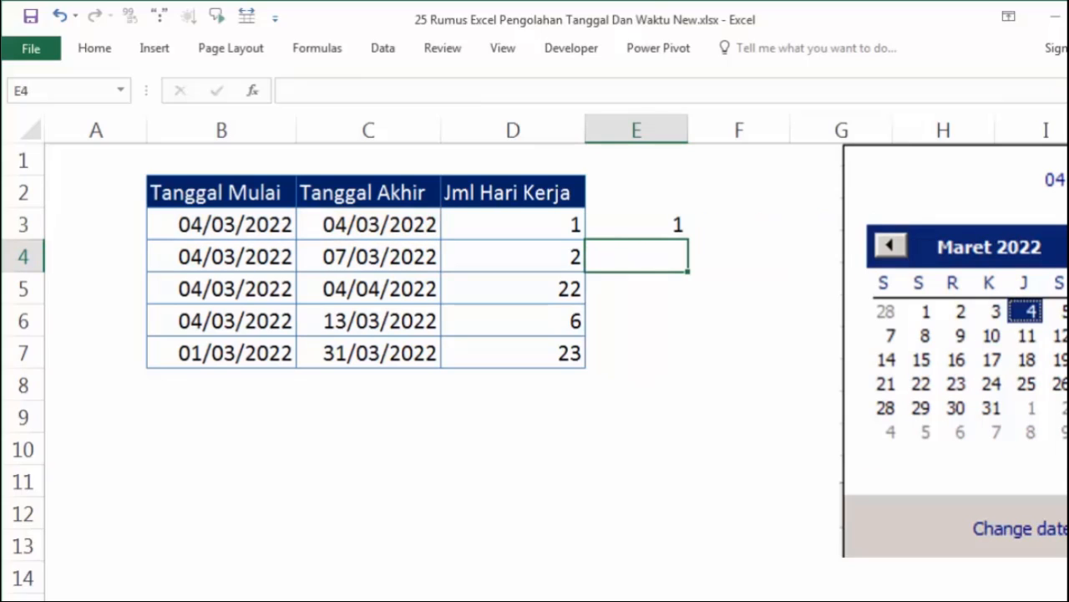
{"action": "left_click", "coordinate": [679, 232]}
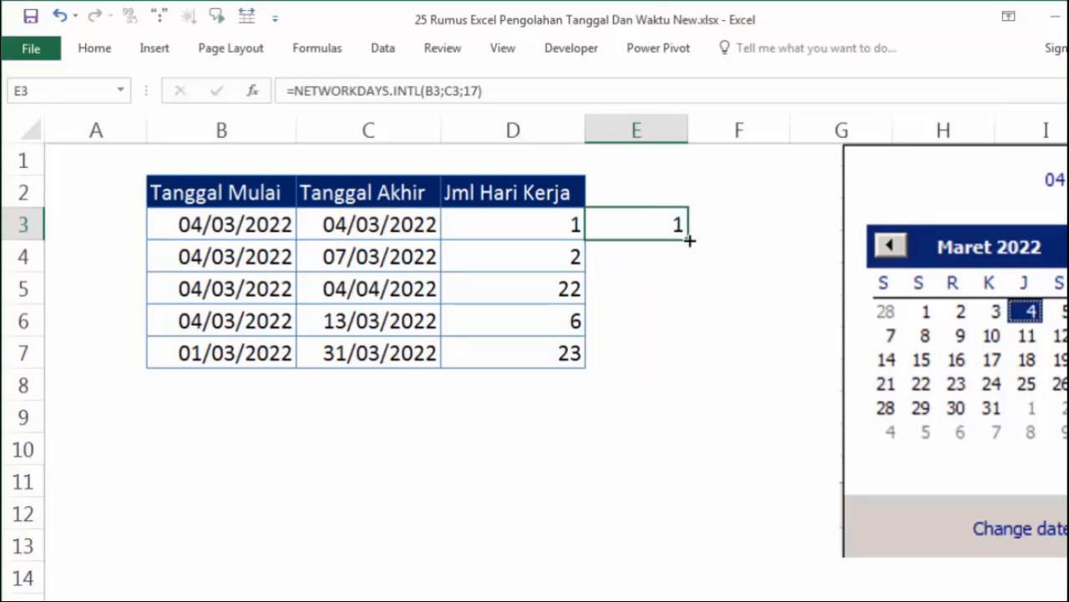
{"action": "left_click_drag", "start_coordinate": [688, 241], "coordinate": [700, 365]}
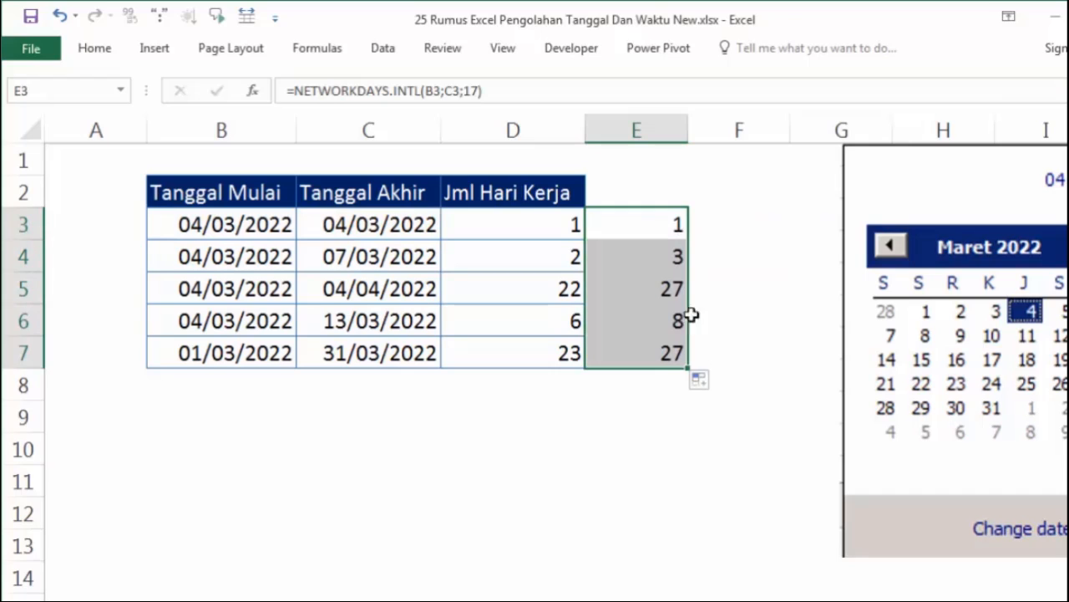
Step: Compare the Saturday-only results in column E with the default-weekend results in column D, using the calendar picture moved closer as reference
{"action": "left_click", "coordinate": [677, 266]}
{"action": "left_click_drag", "start_coordinate": [931, 214], "coordinate": [858, 223]}
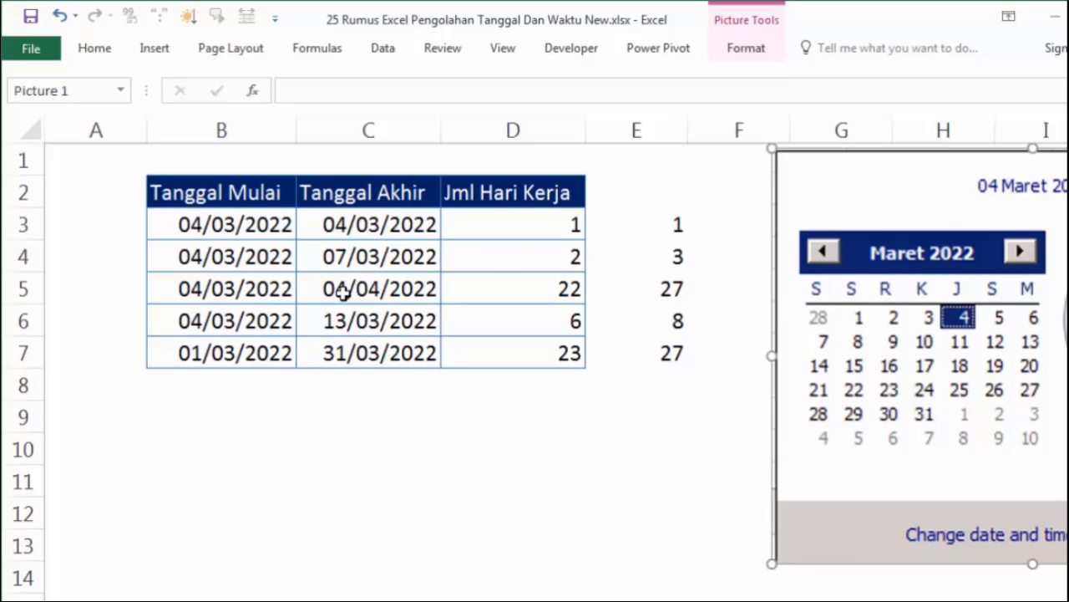
{"action": "left_click", "coordinate": [673, 288]}
{"action": "double_click", "coordinate": [674, 289]}
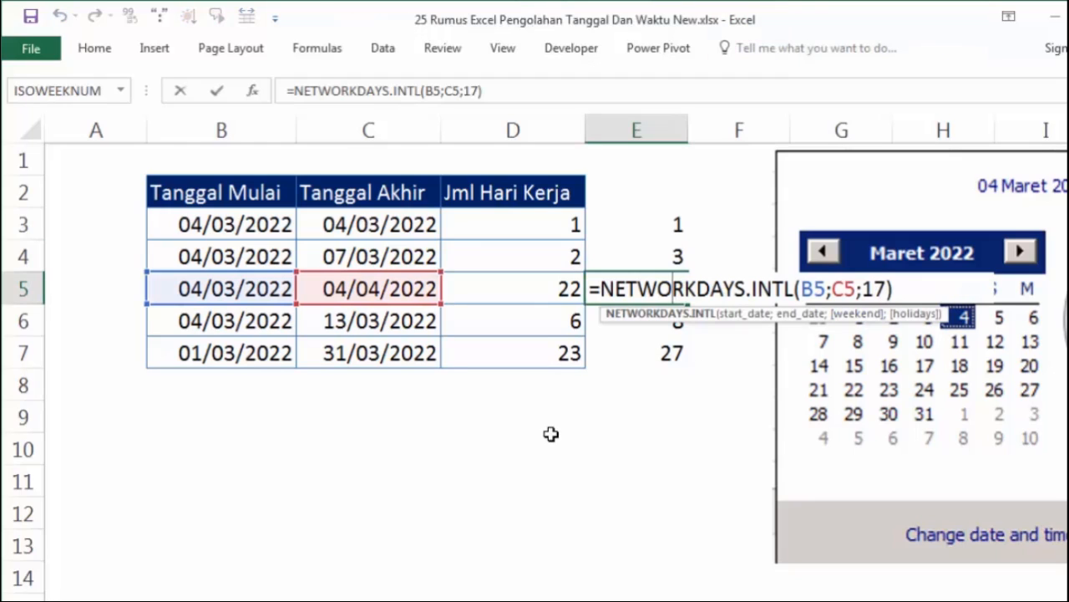
{"action": "key", "text": "Escape"}
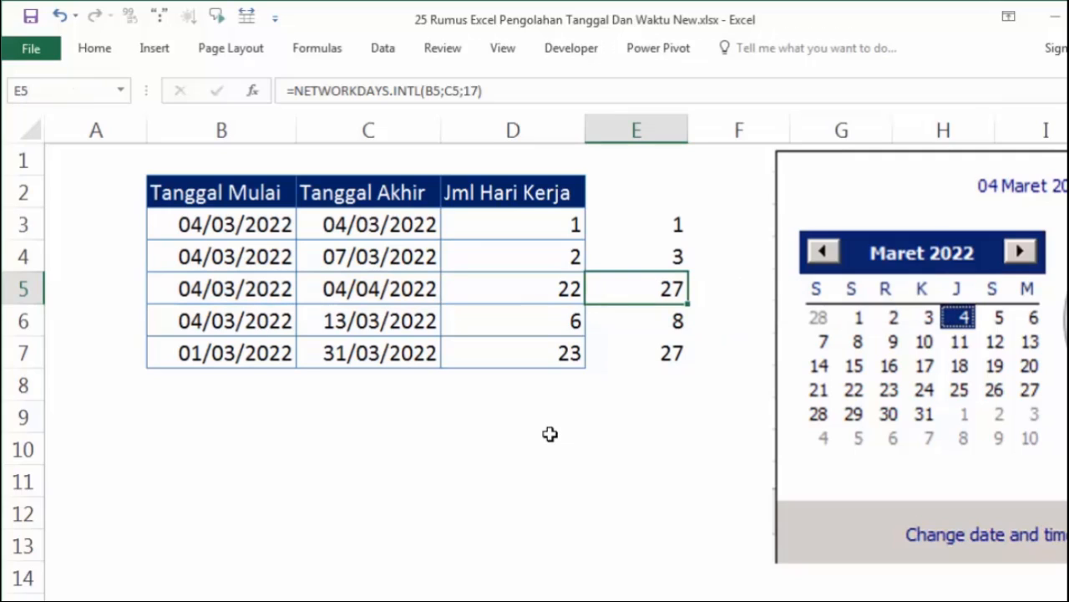
{"action": "left_click", "coordinate": [550, 434]}
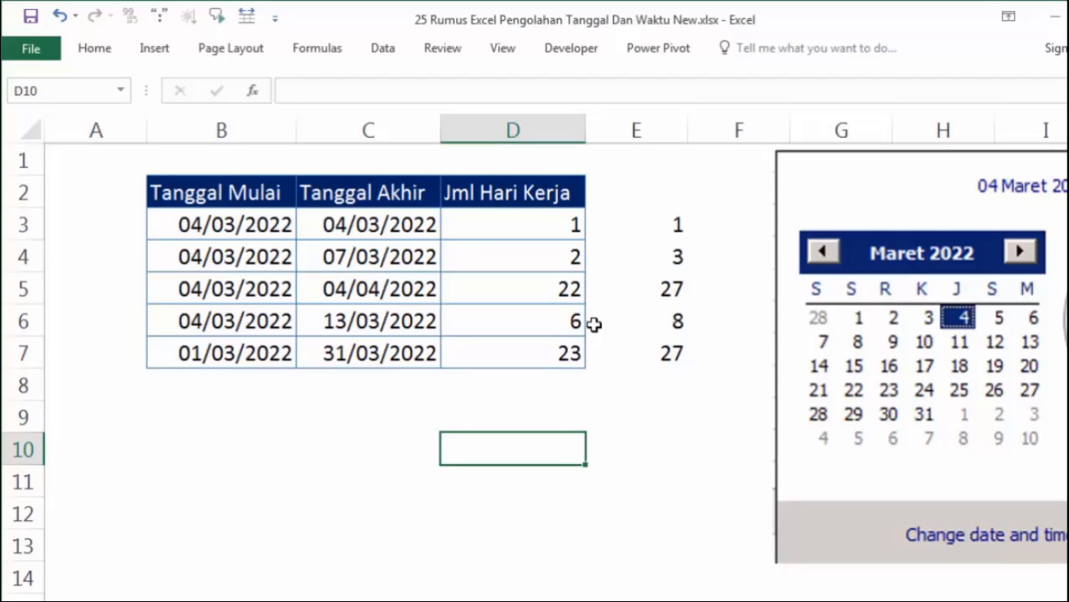
{"action": "left_click", "coordinate": [490, 318]}
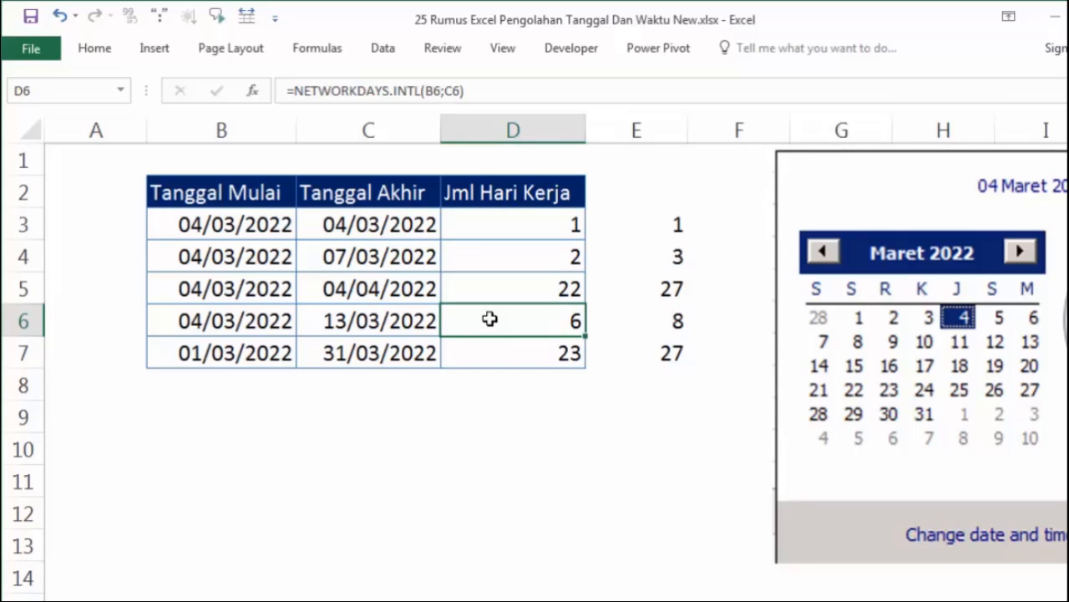
{"action": "left_click", "coordinate": [443, 513]}
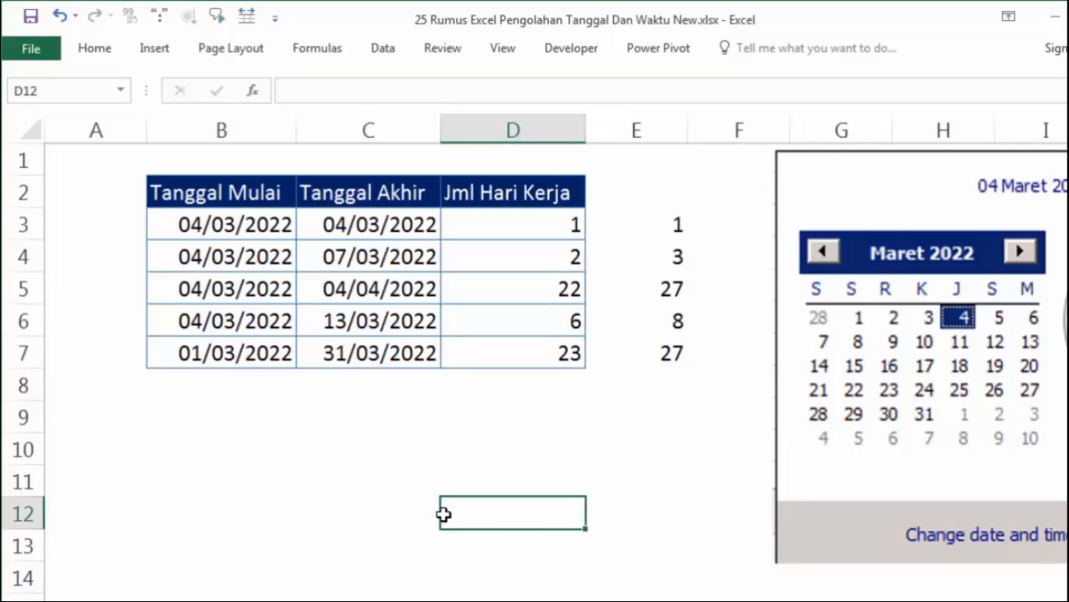